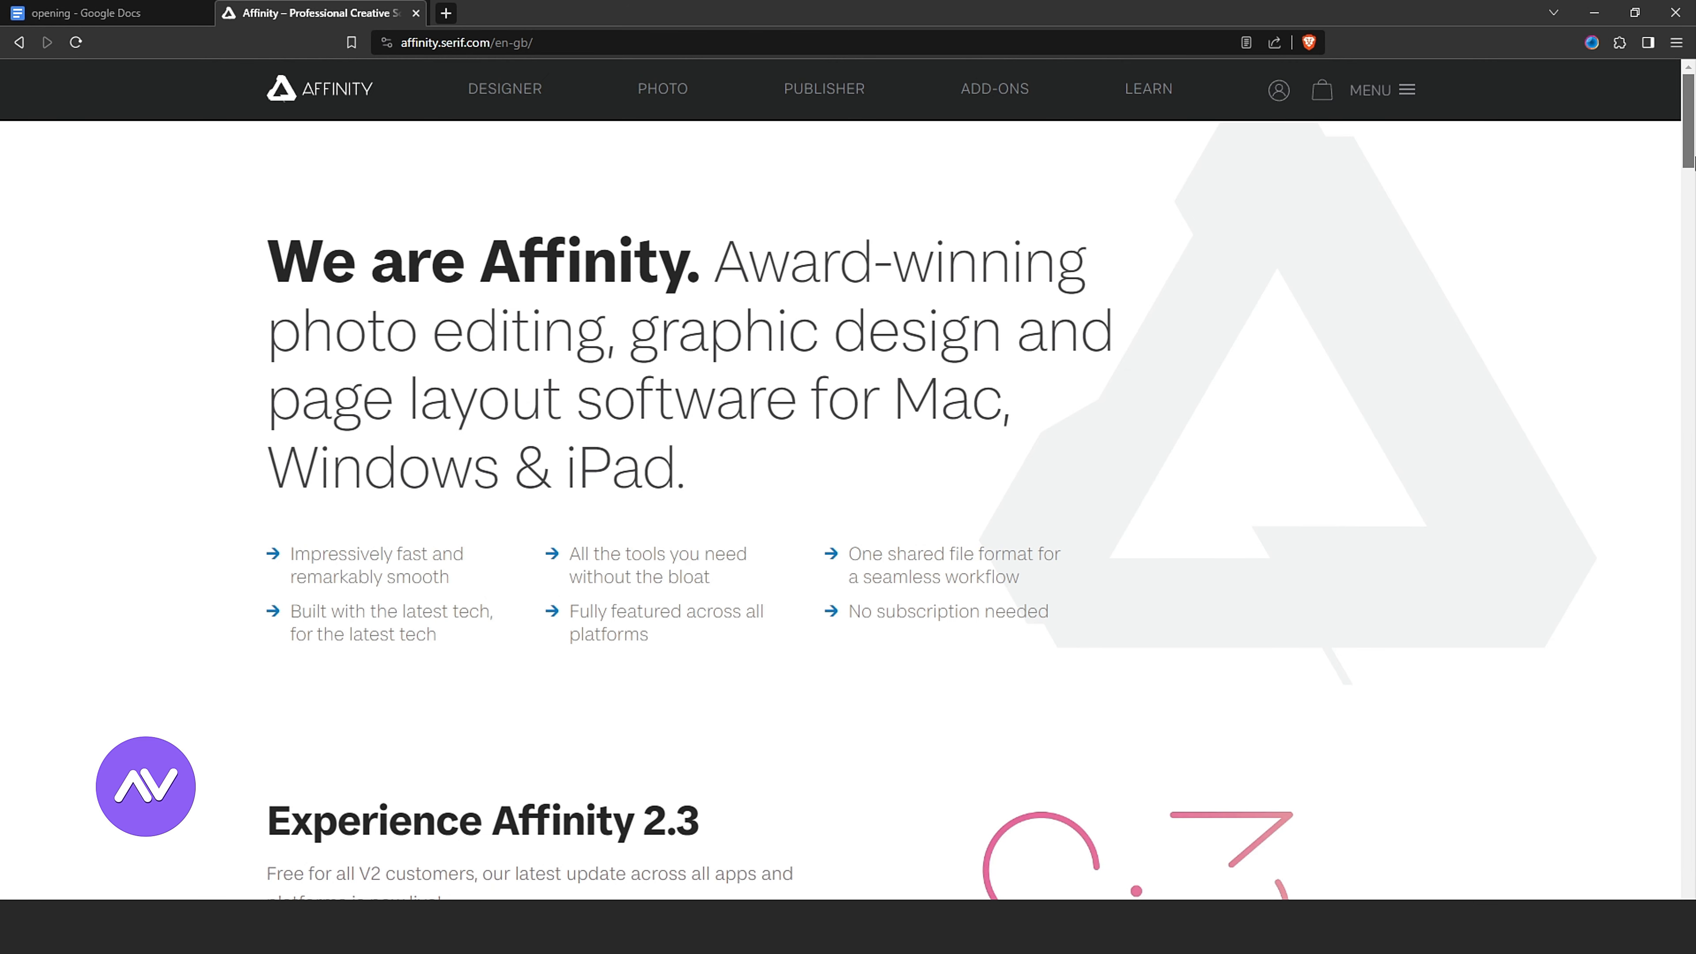
Step: Look through the Affinity home page down to the product overview of the individual applications
scroll(1691, 183, down, 3)
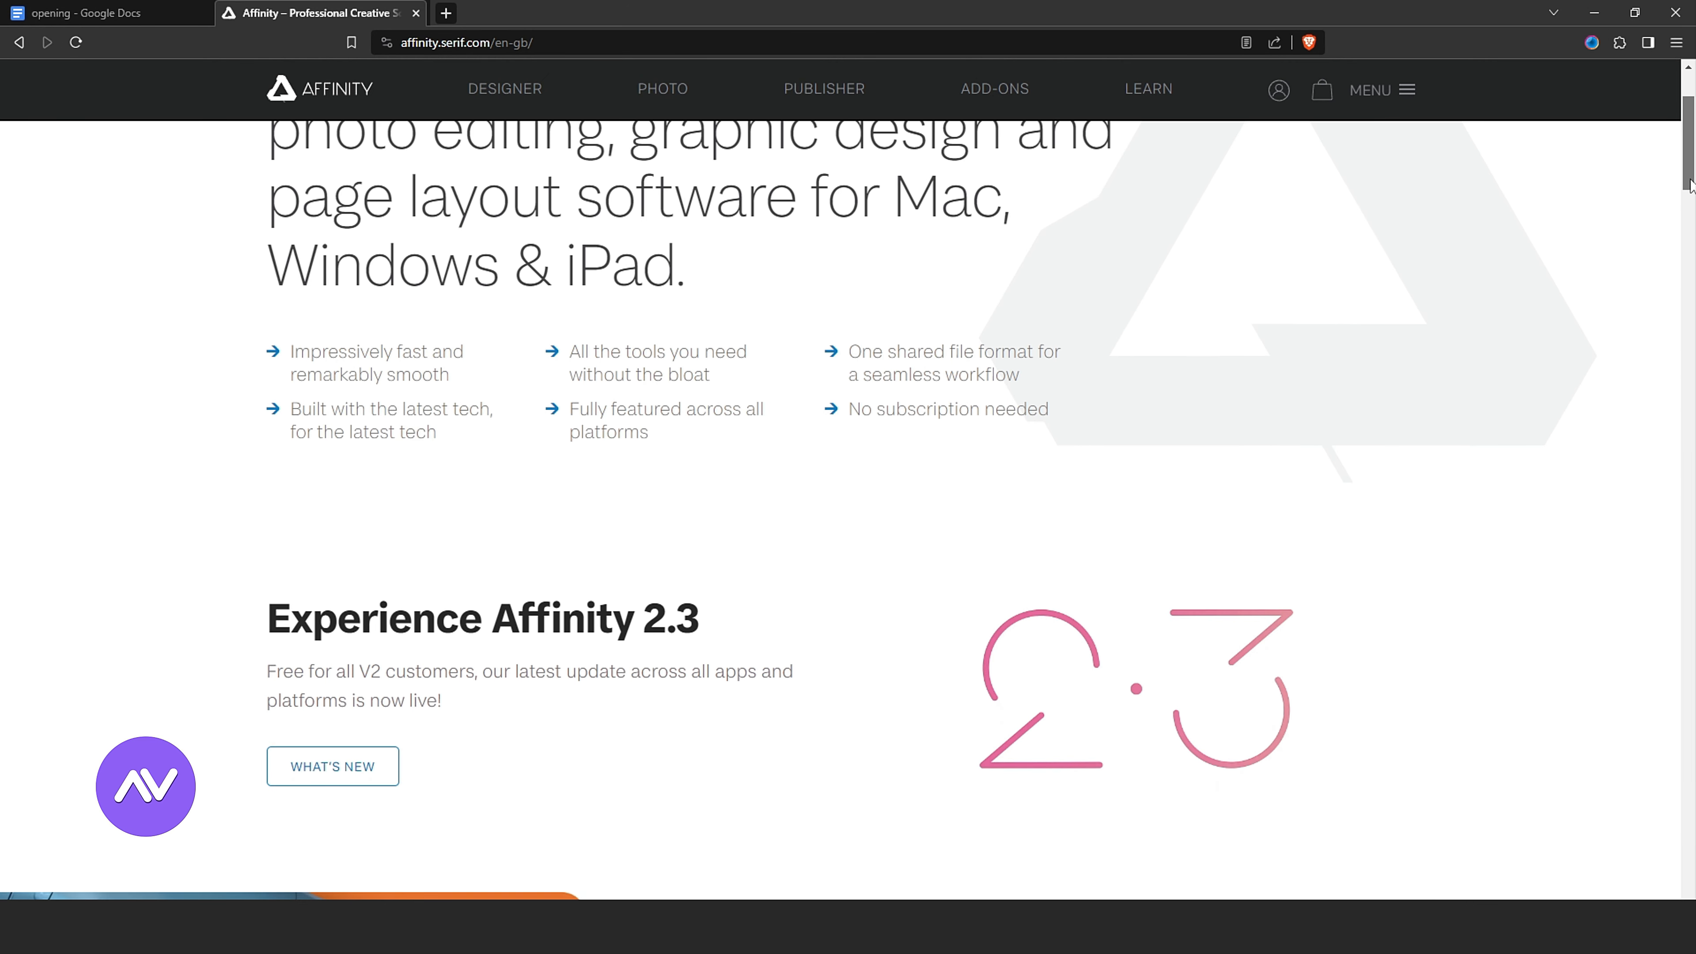
drag(1690, 183, 1687, 301)
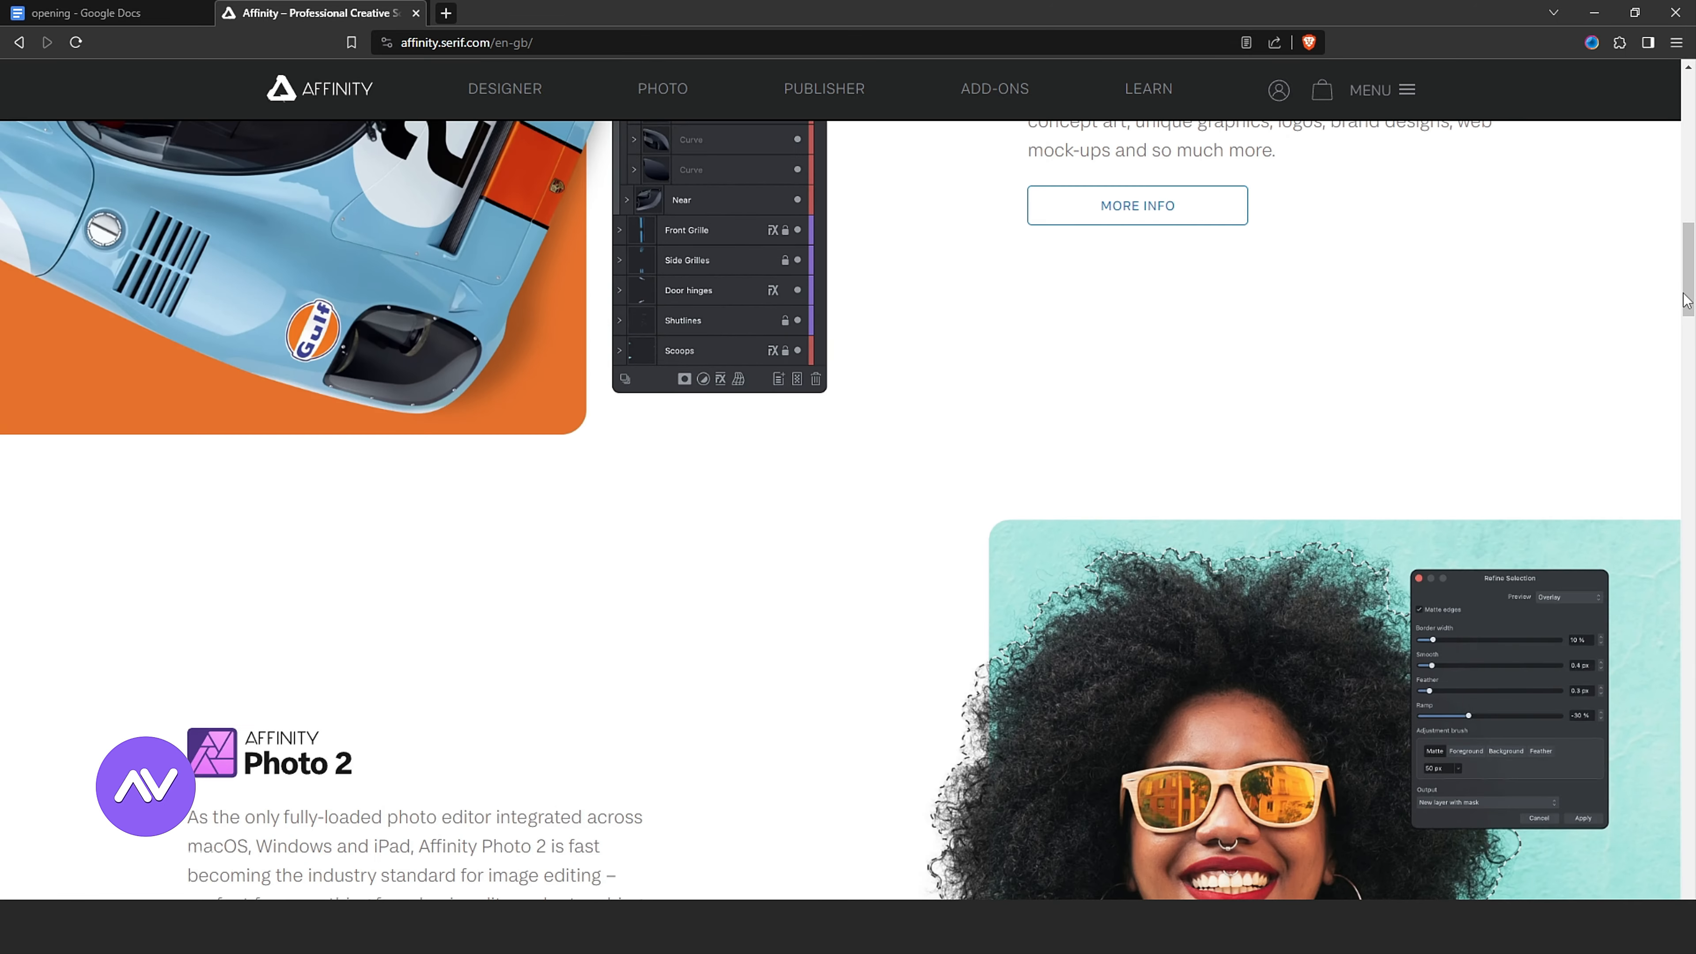
scroll(1687, 301, down, 5)
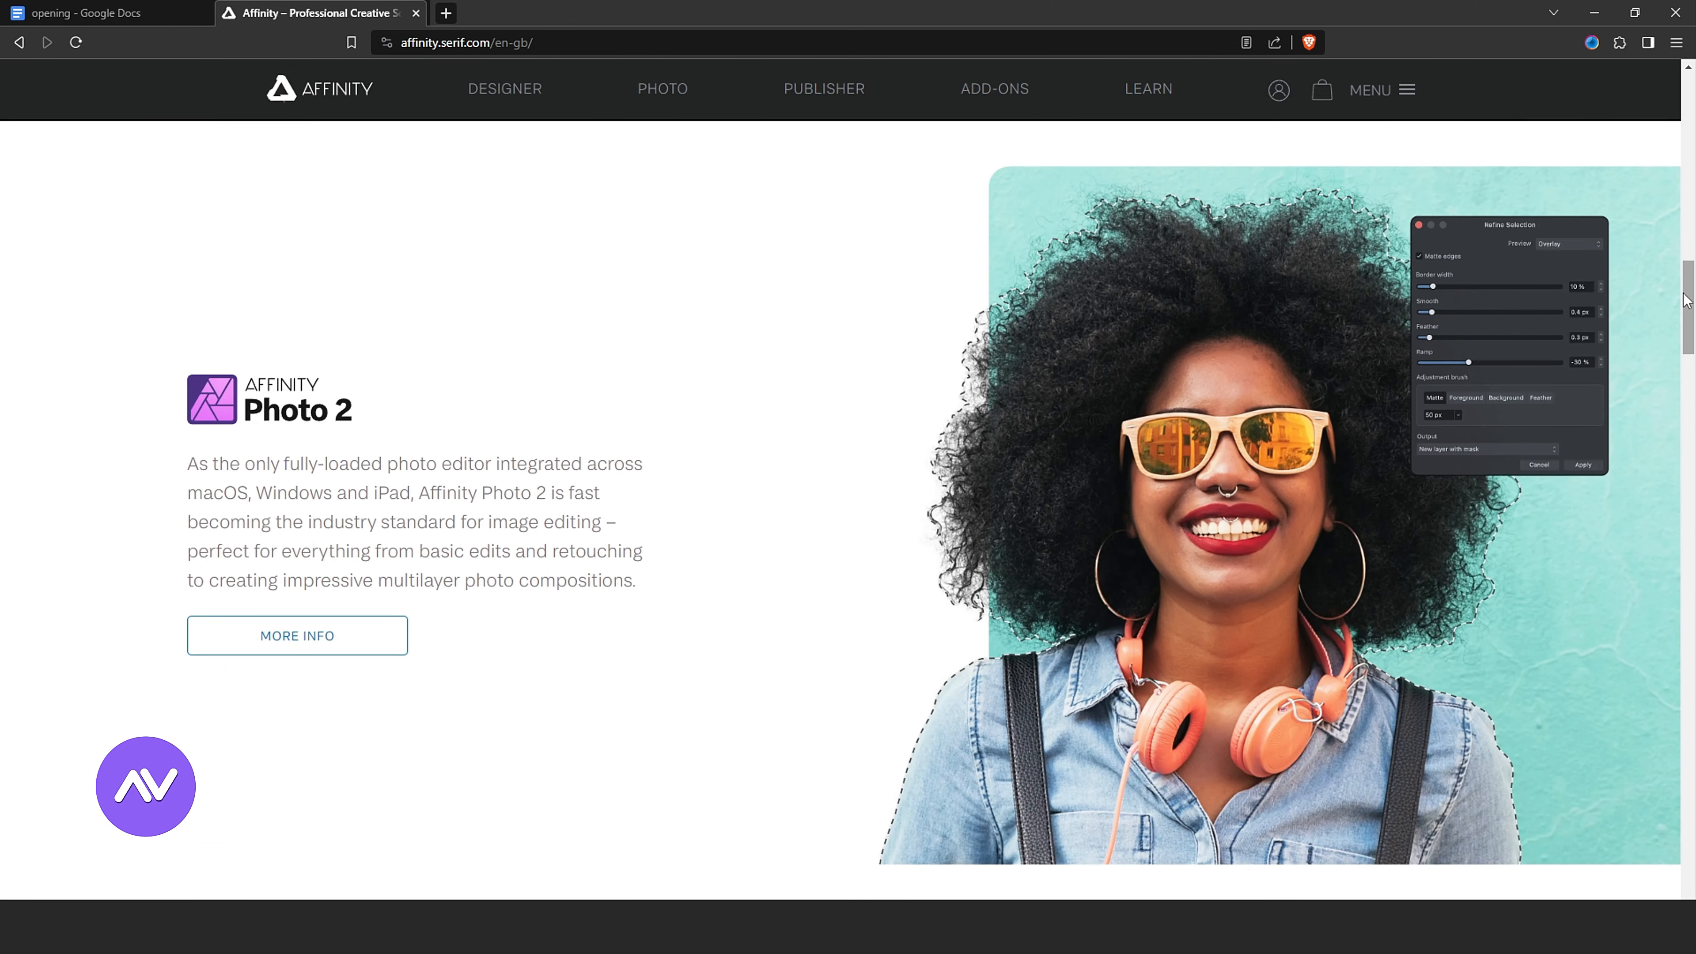
scroll(1687, 301, down, 15)
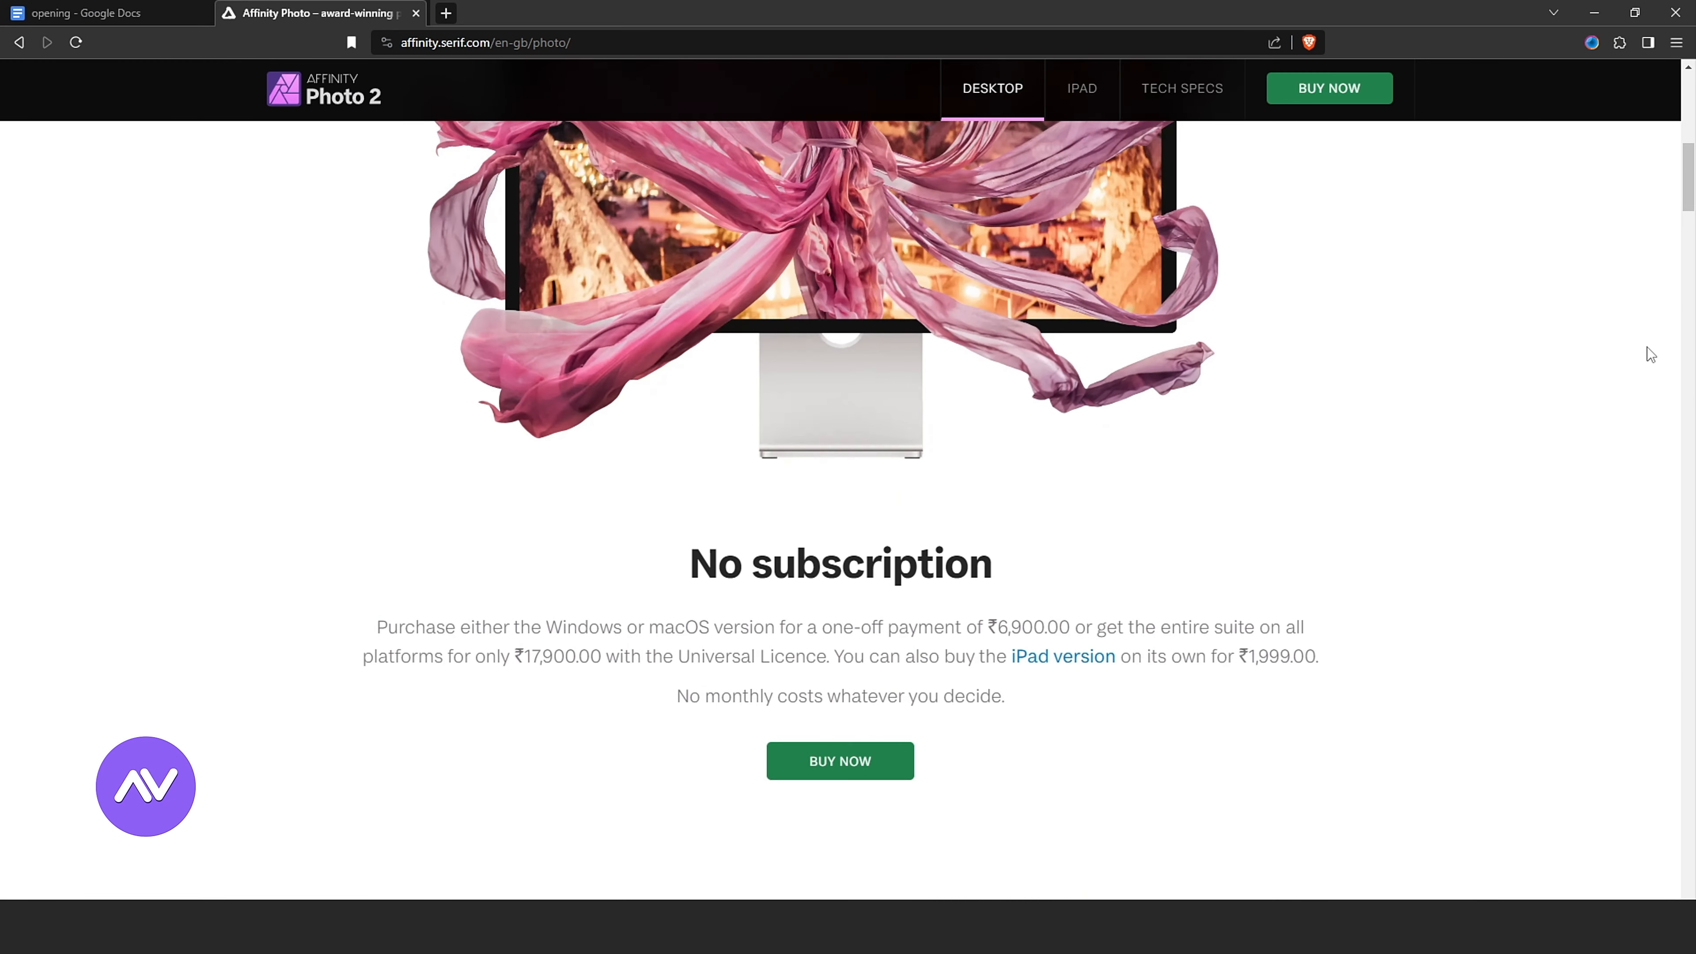
Step: Examine the Affinity Photo 2 desktop page, from the pricing information through the retouching, RAW, brush and iPad feature sections
scroll(1646, 347, down, 15)
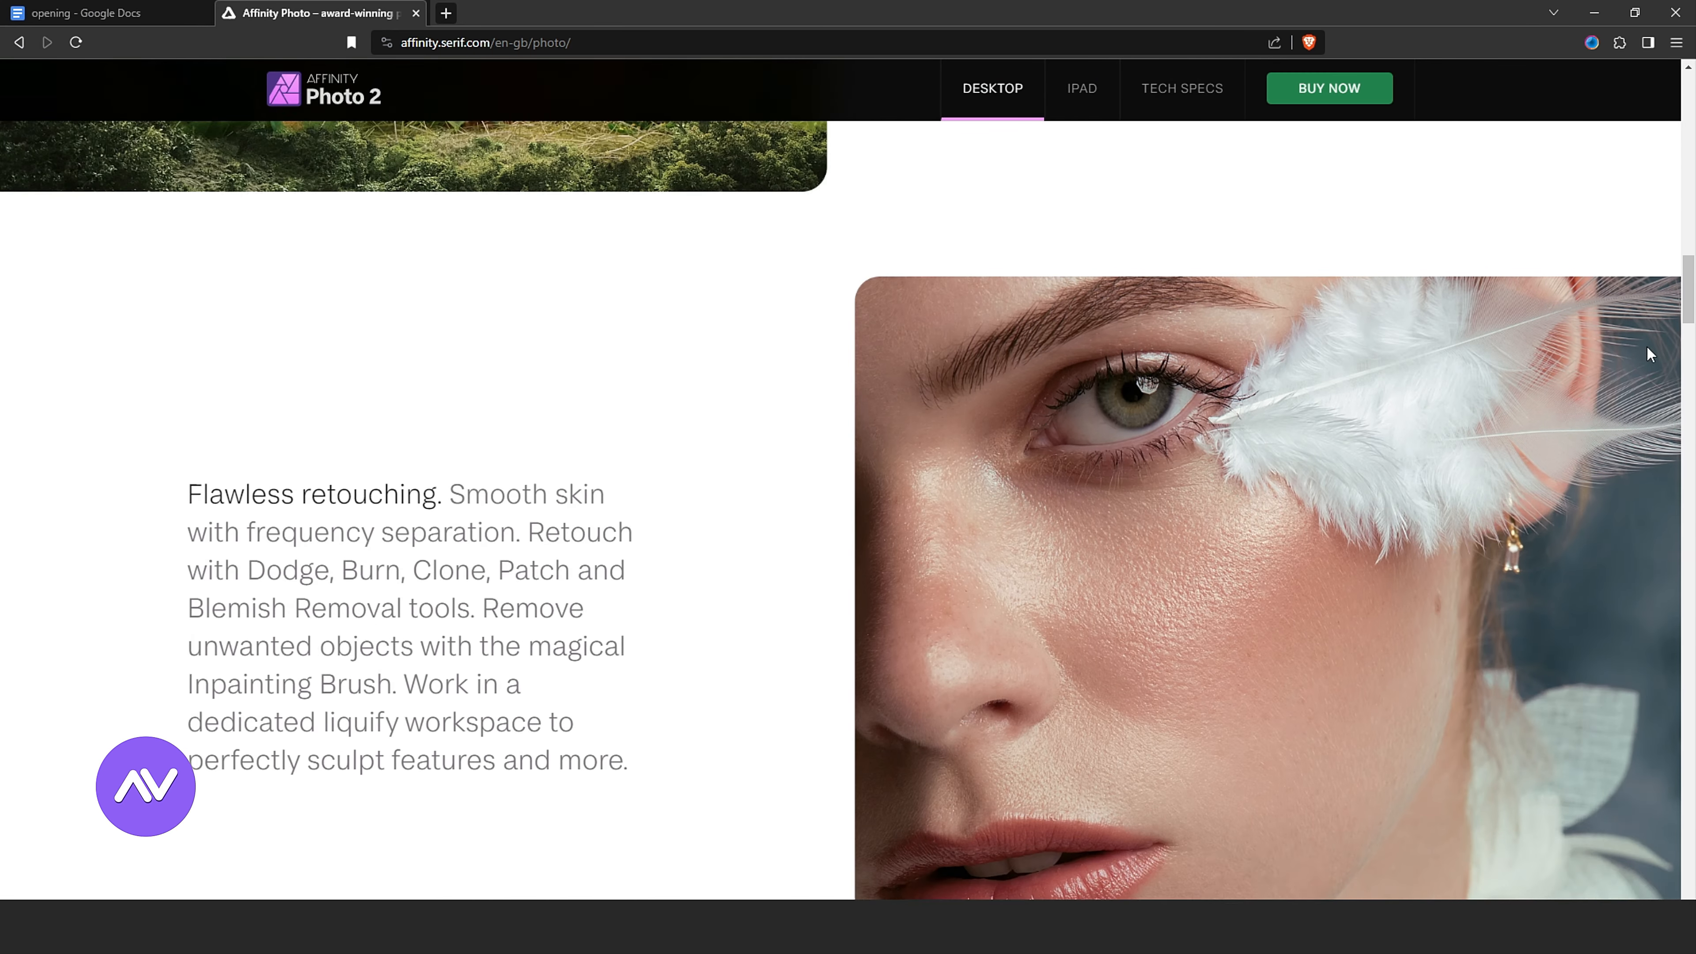
scroll(1648, 353, down, 1)
scroll(1649, 353, down, 9)
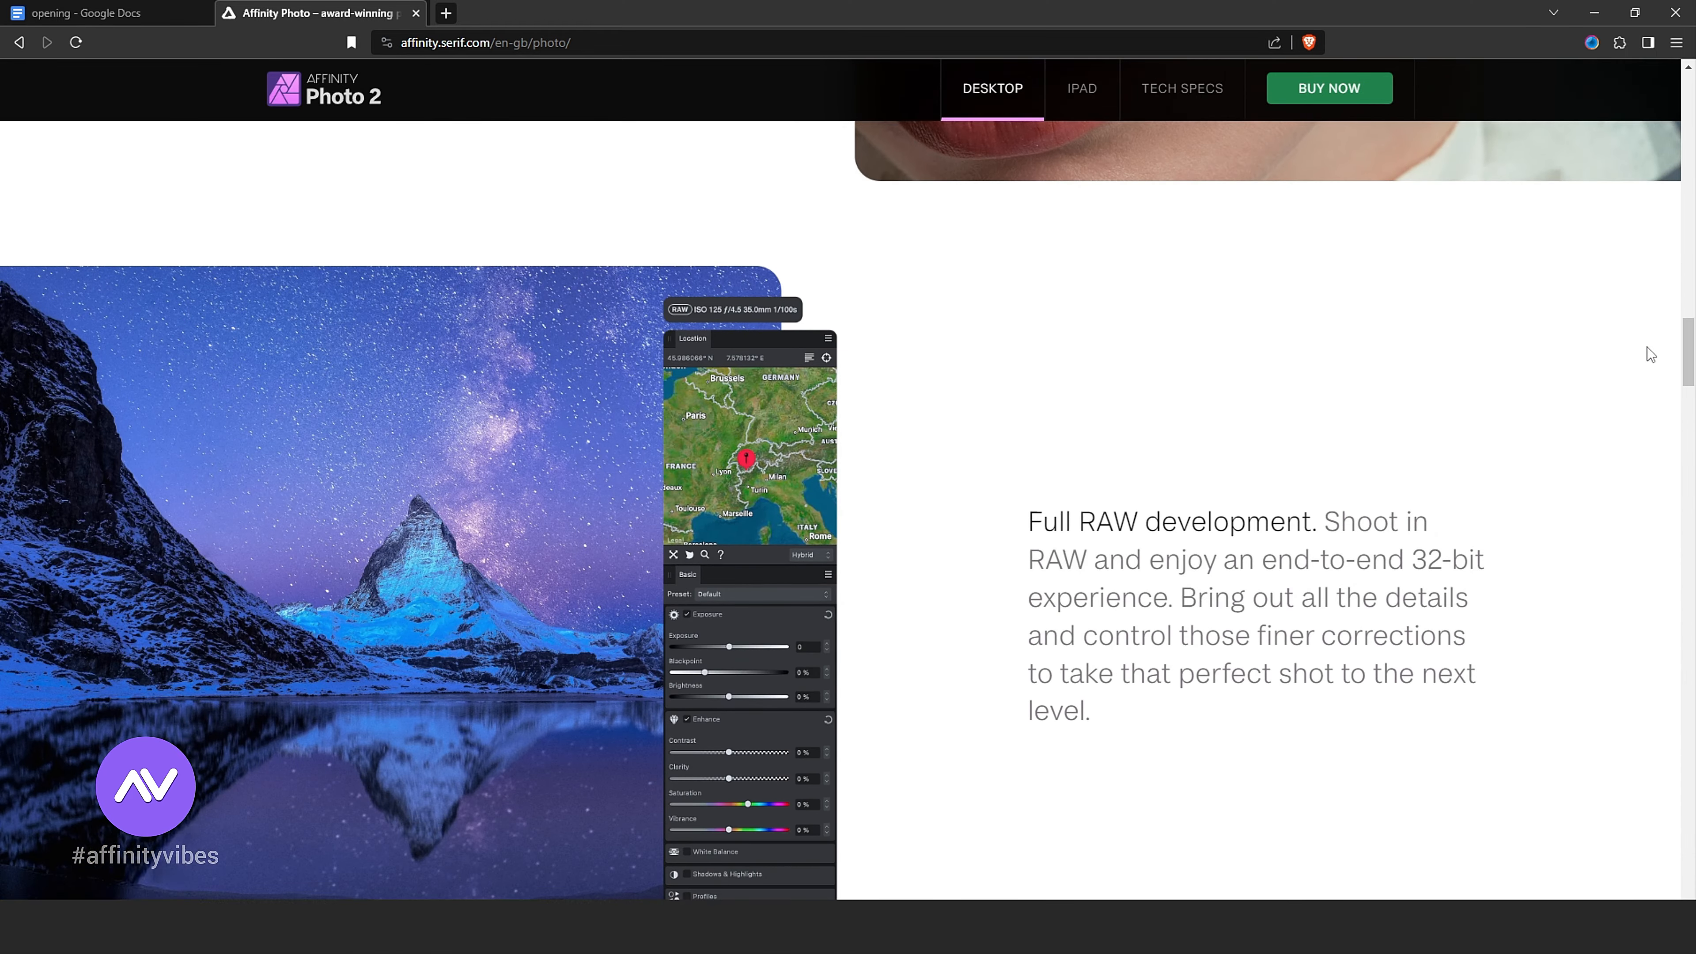
scroll(1647, 348, down, 15)
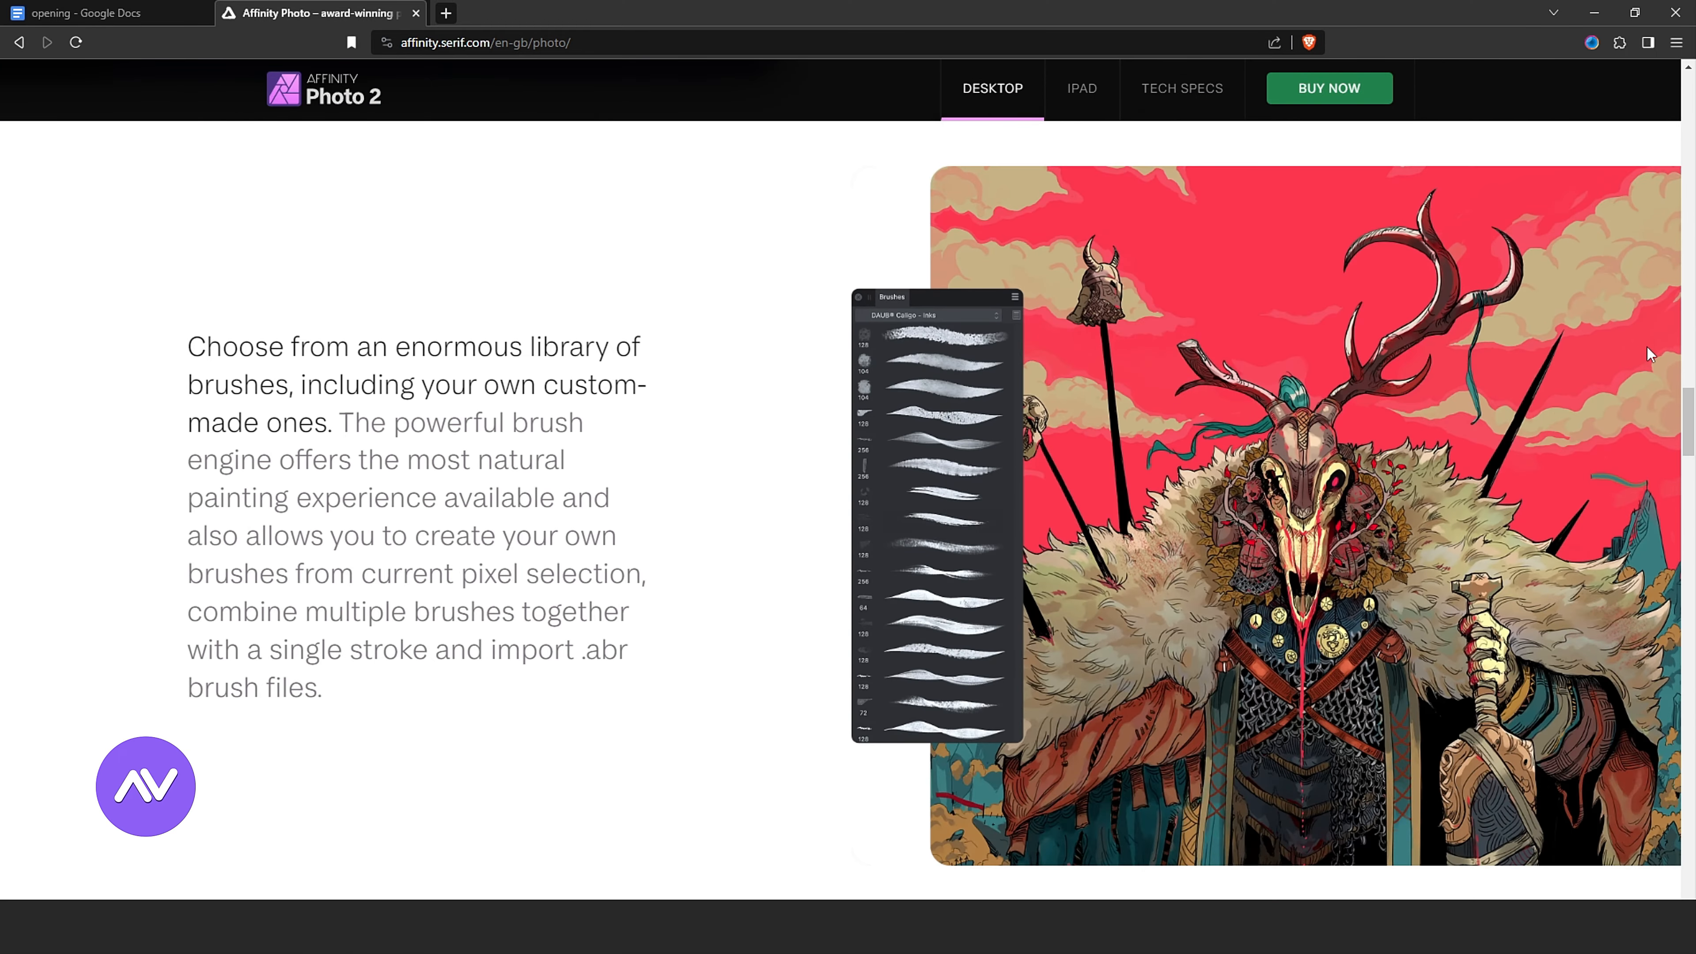
scroll(1650, 354, down, 16)
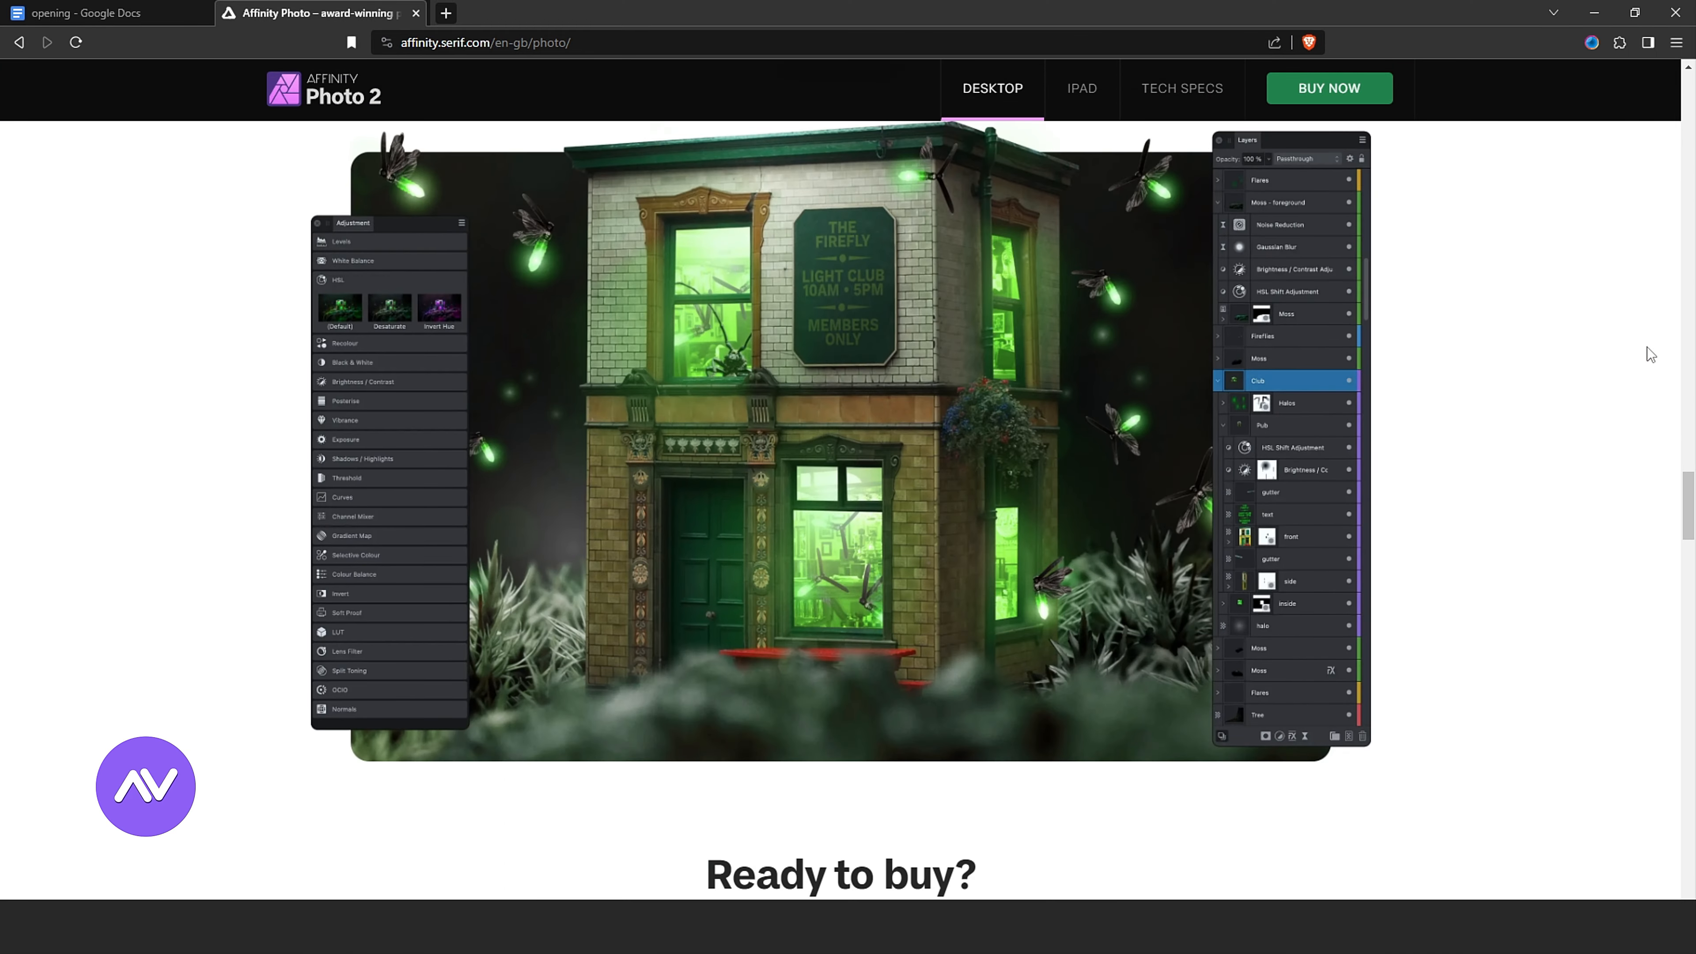
scroll(1647, 348, down, 13)
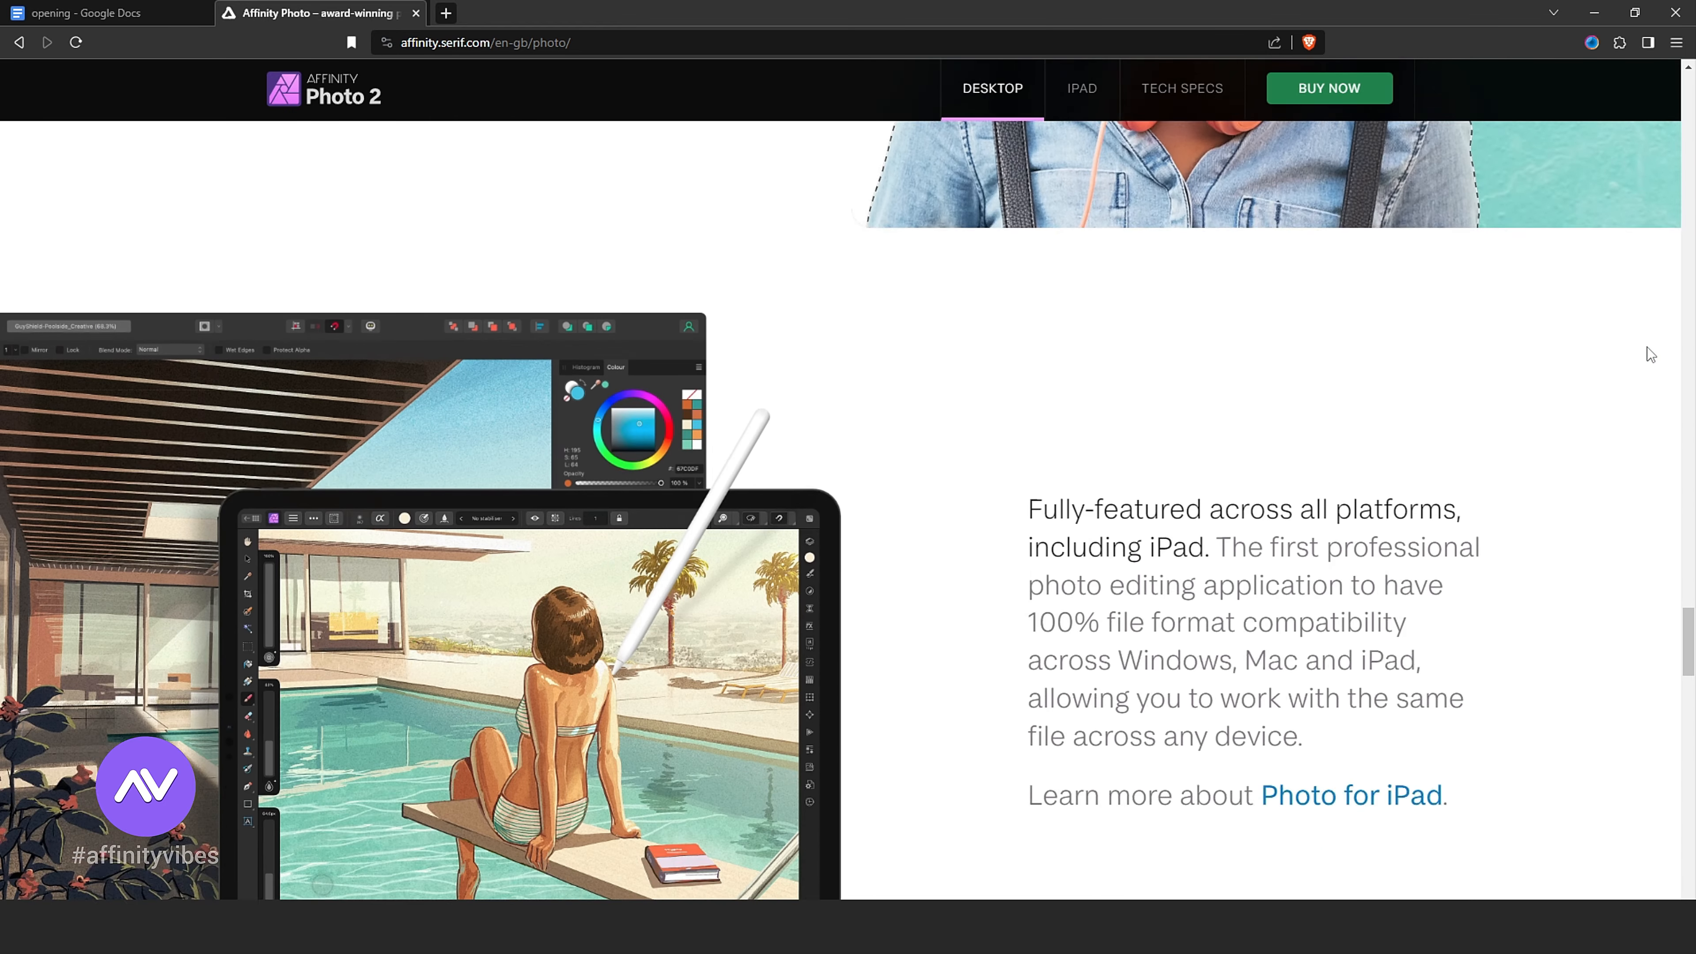
scroll(1647, 348, down, 8)
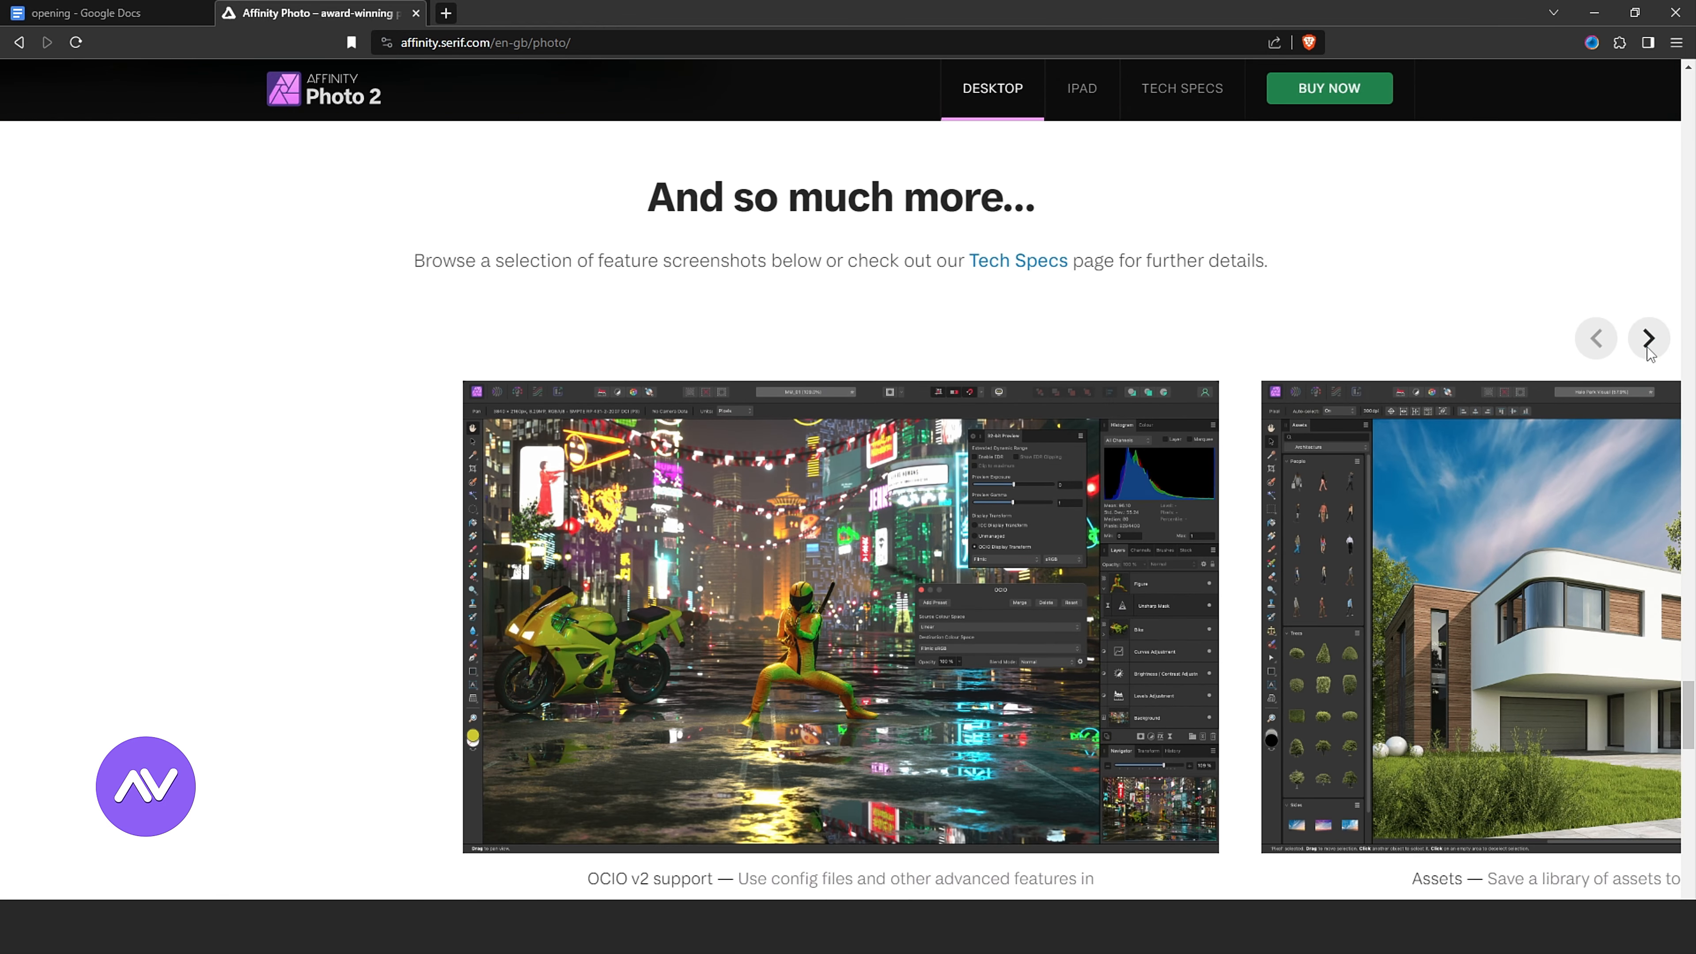
Step: Browse several feature screenshots in the "And so much more..." gallery and continue down the page
click(1646, 340)
click(1649, 340)
click(1649, 340)
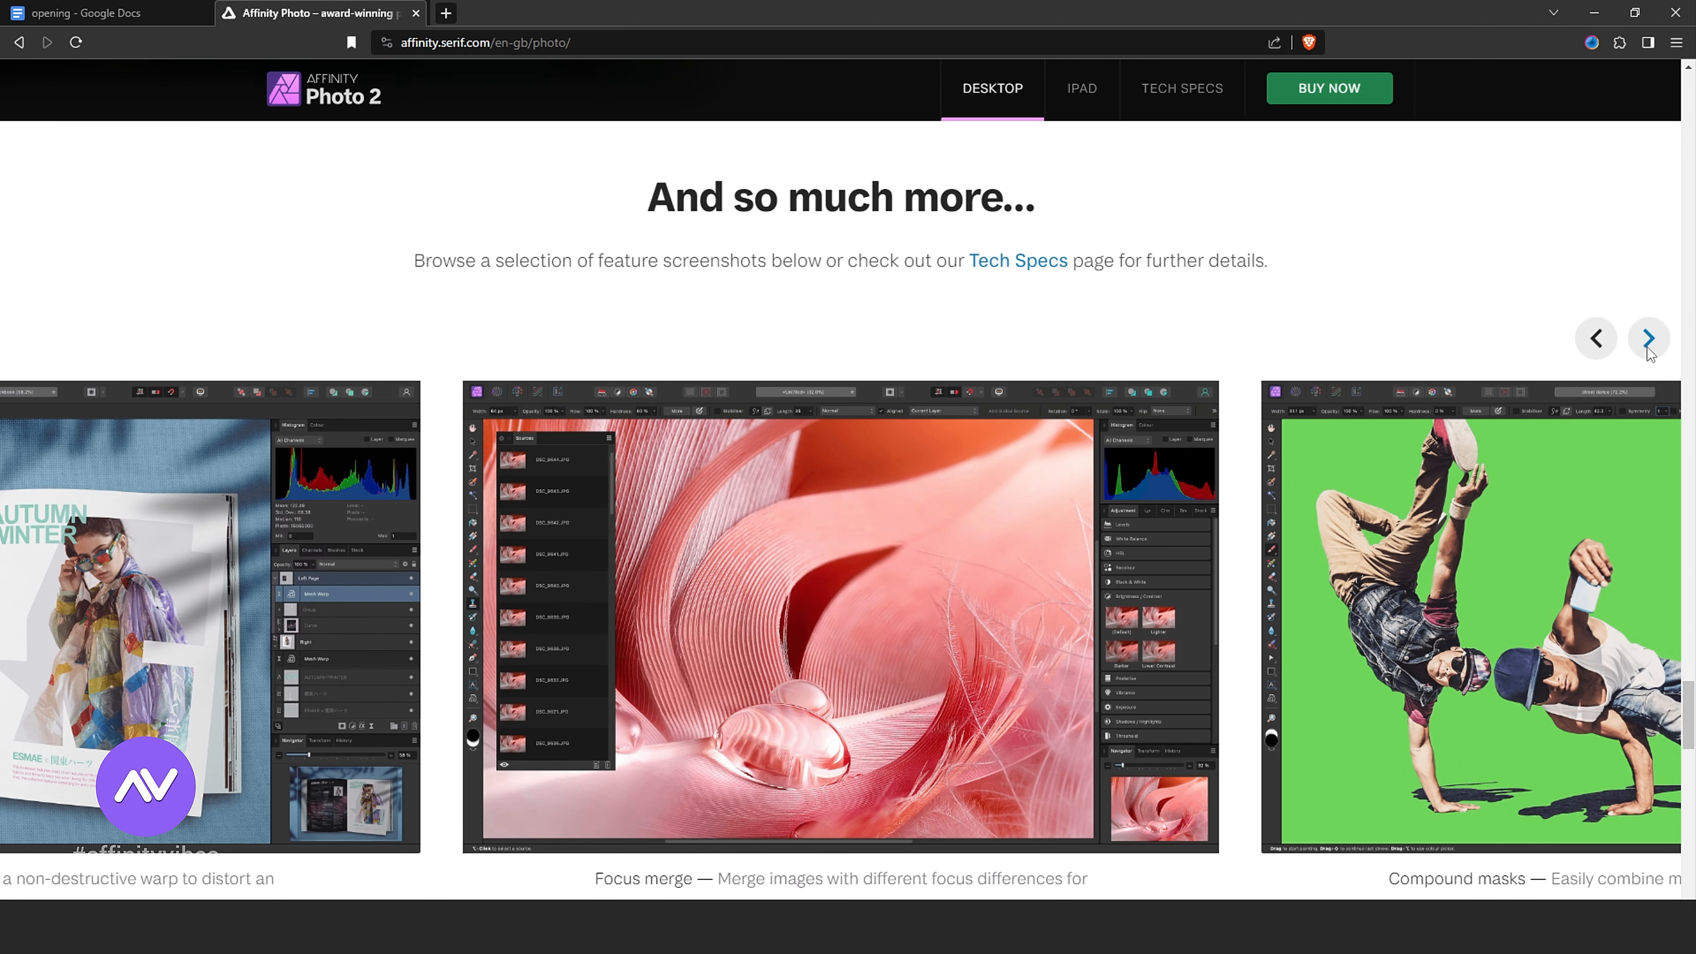
click(1650, 341)
click(1649, 341)
scroll(1649, 353, down, 8)
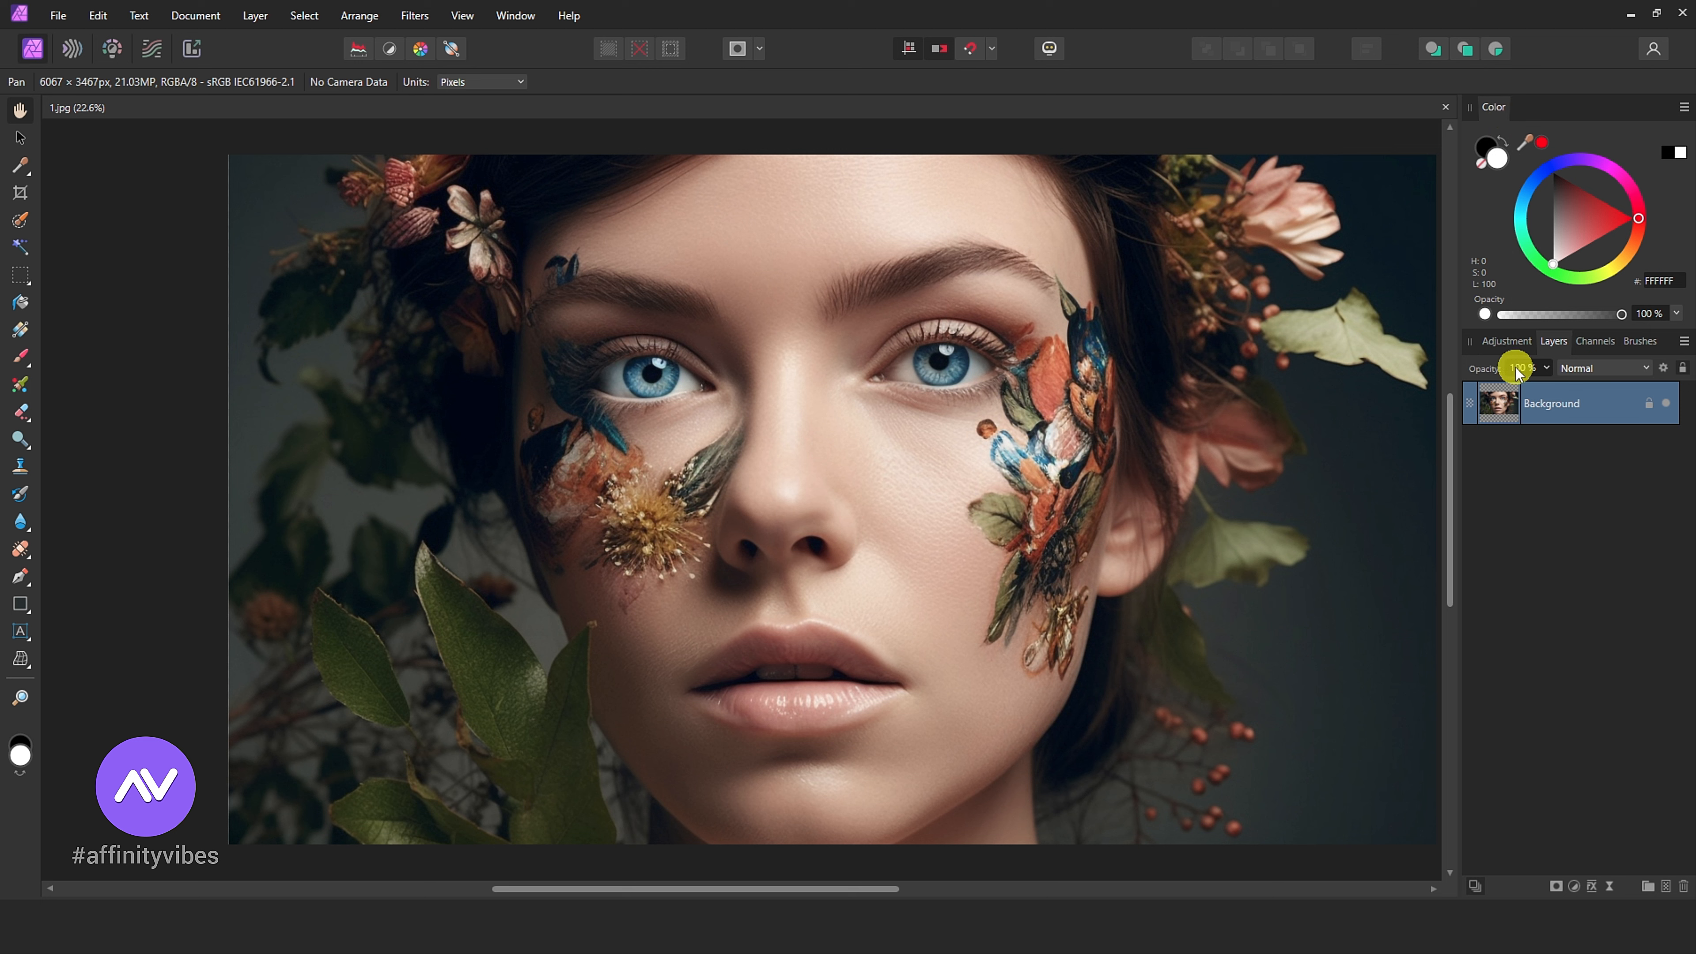
click(1514, 341)
click(1549, 342)
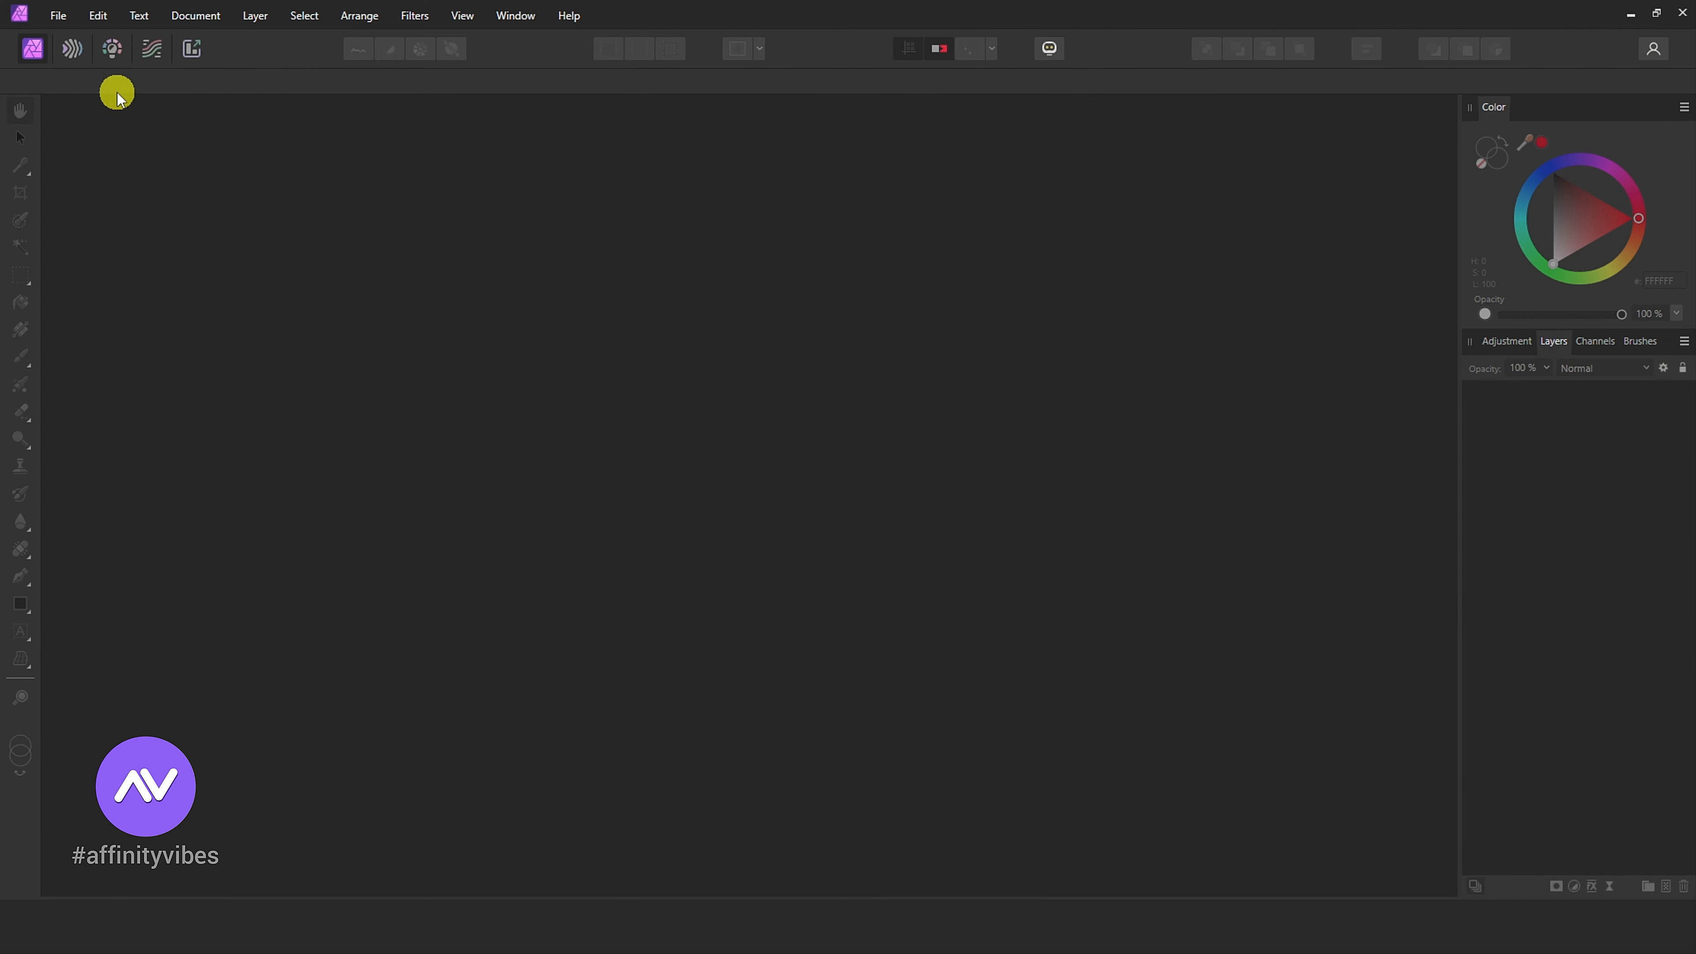
Step: Create a new portrait A4 document (210 × 297 mm) from the Print presets and close it again
click(57, 15)
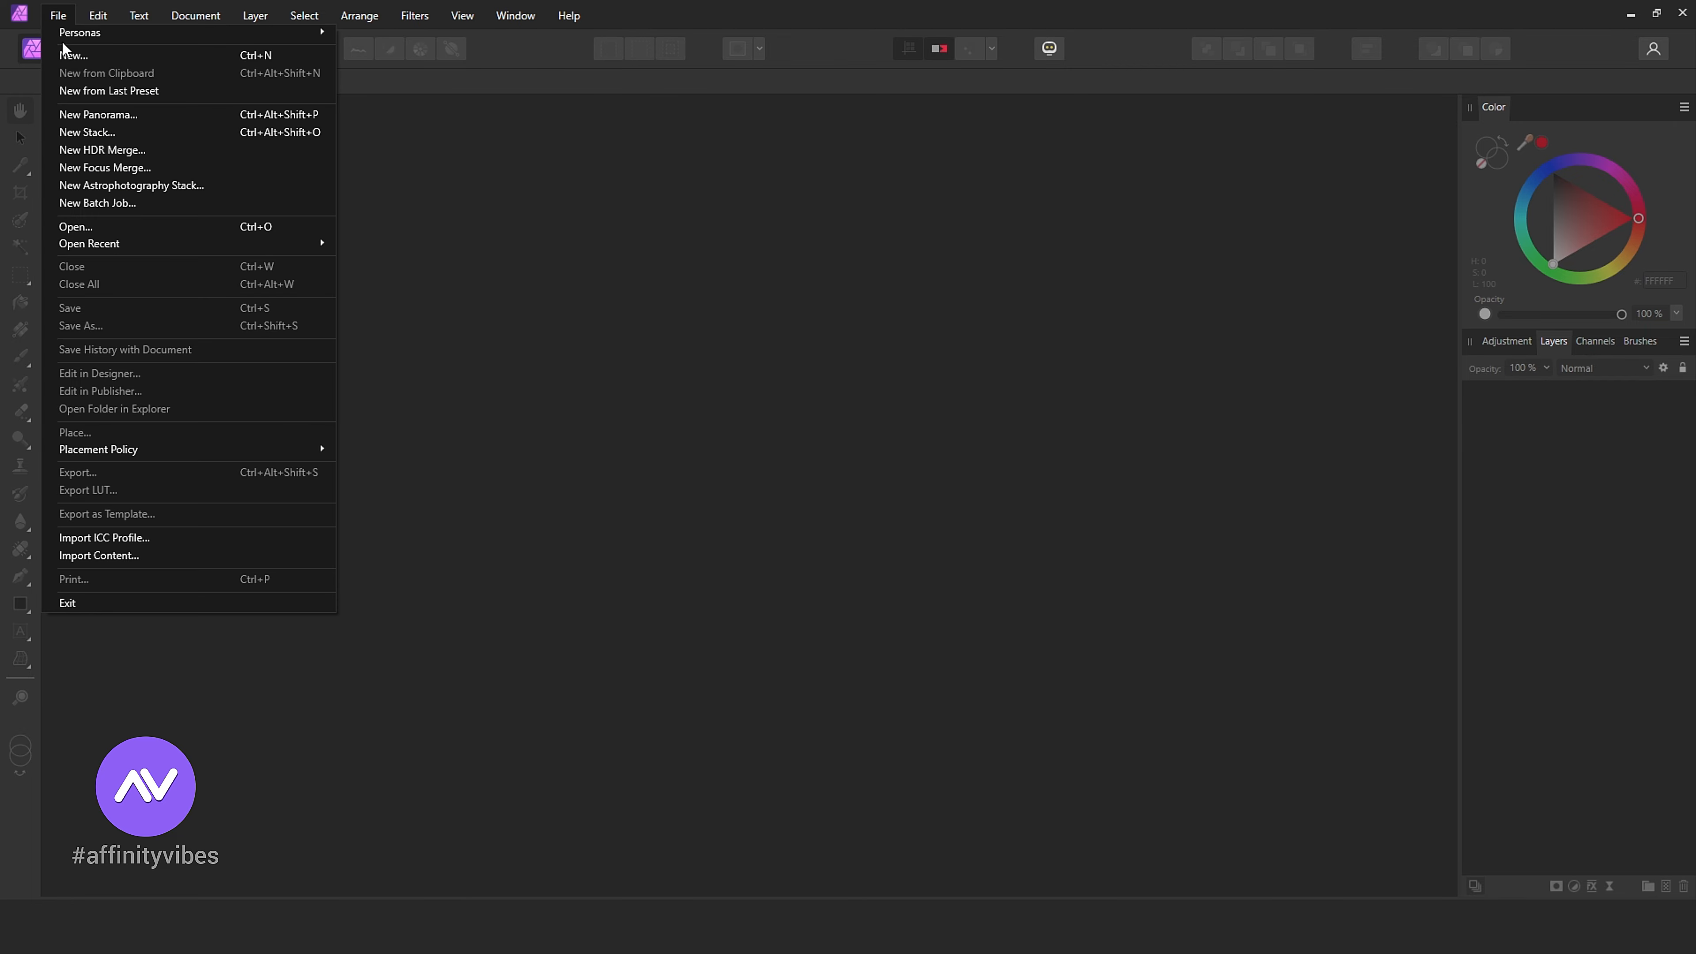
click(107, 59)
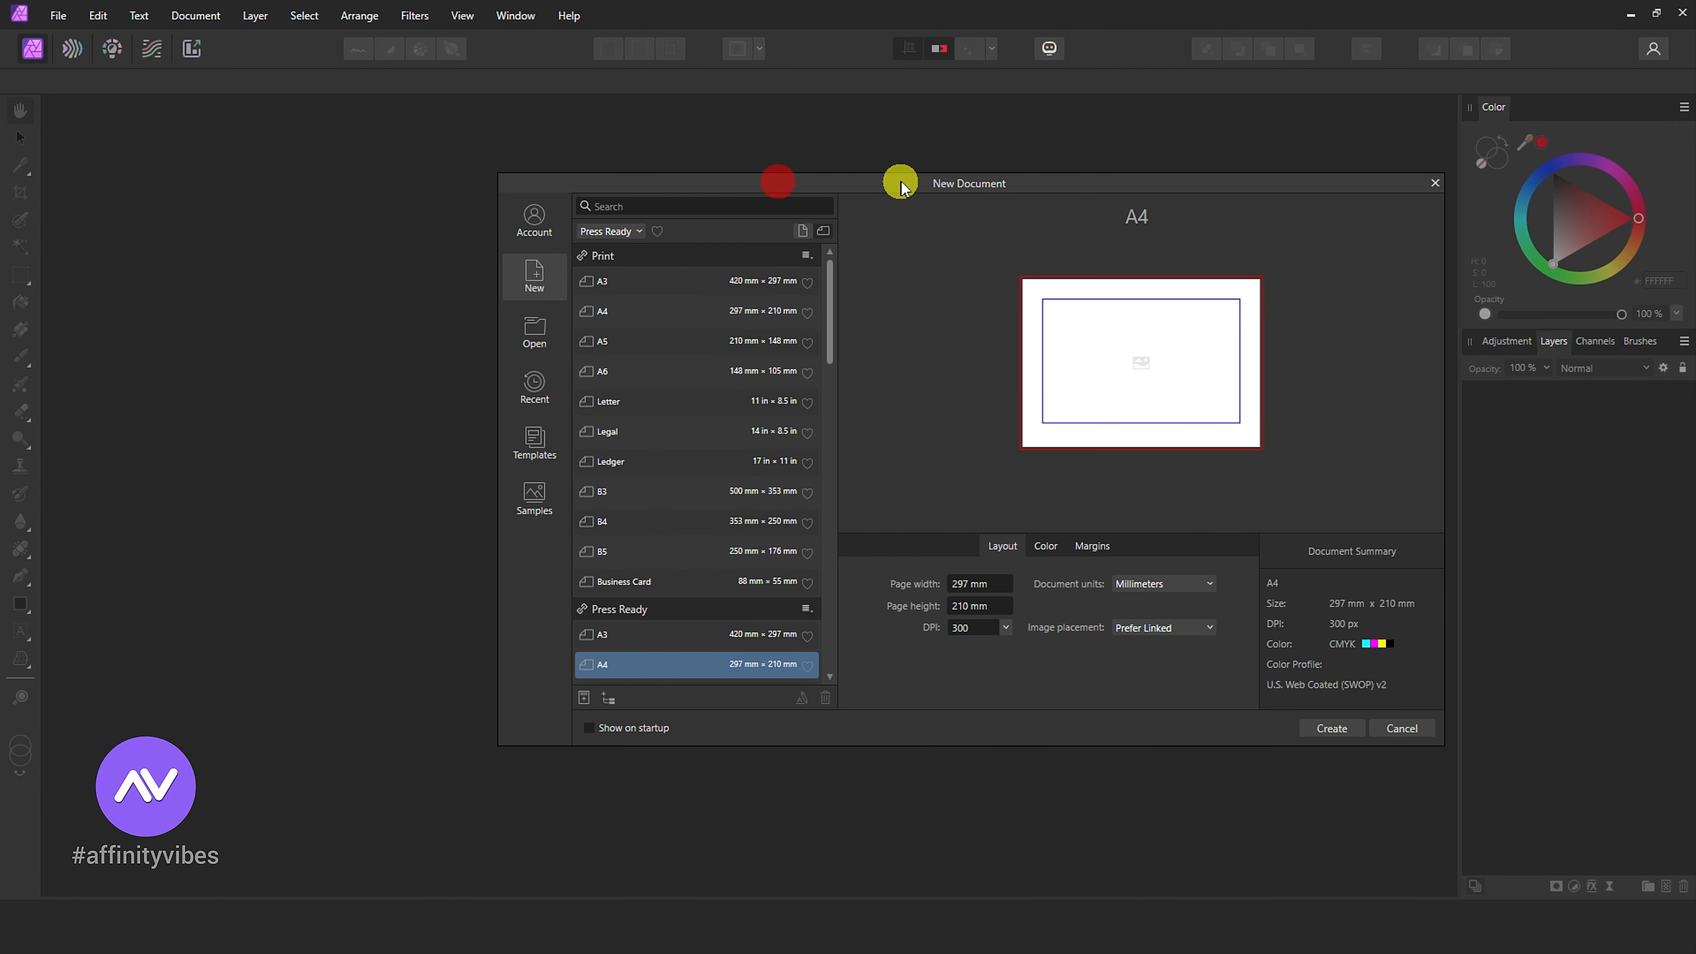
click(859, 232)
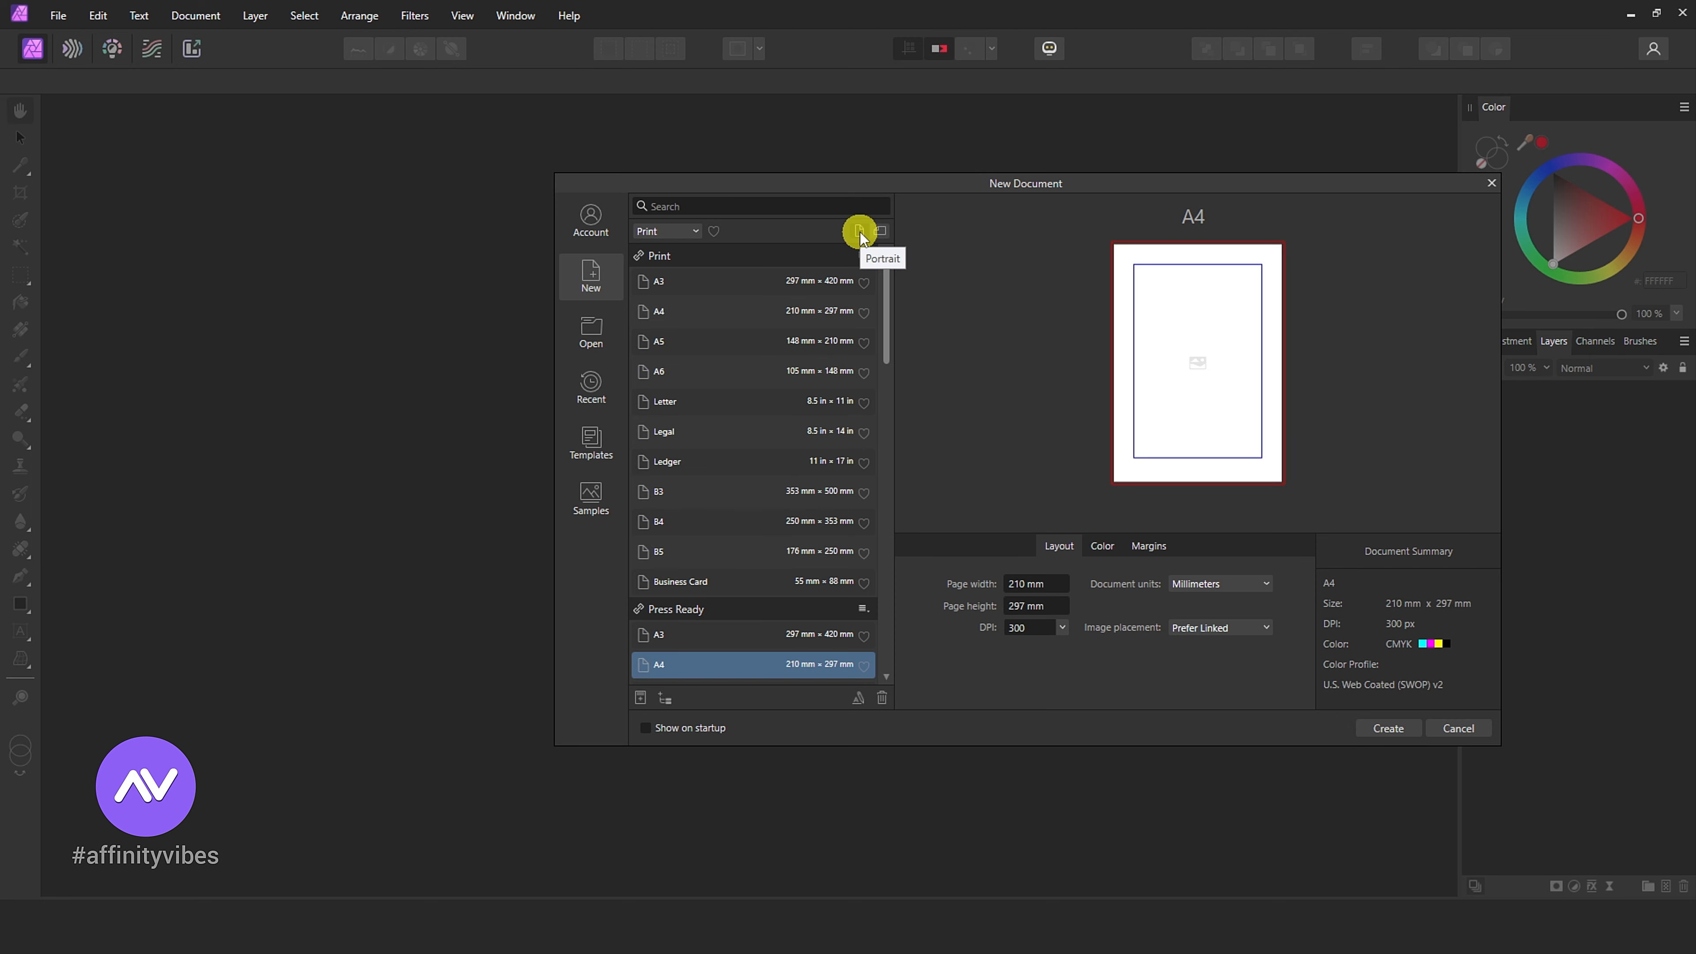
click(692, 231)
click(766, 237)
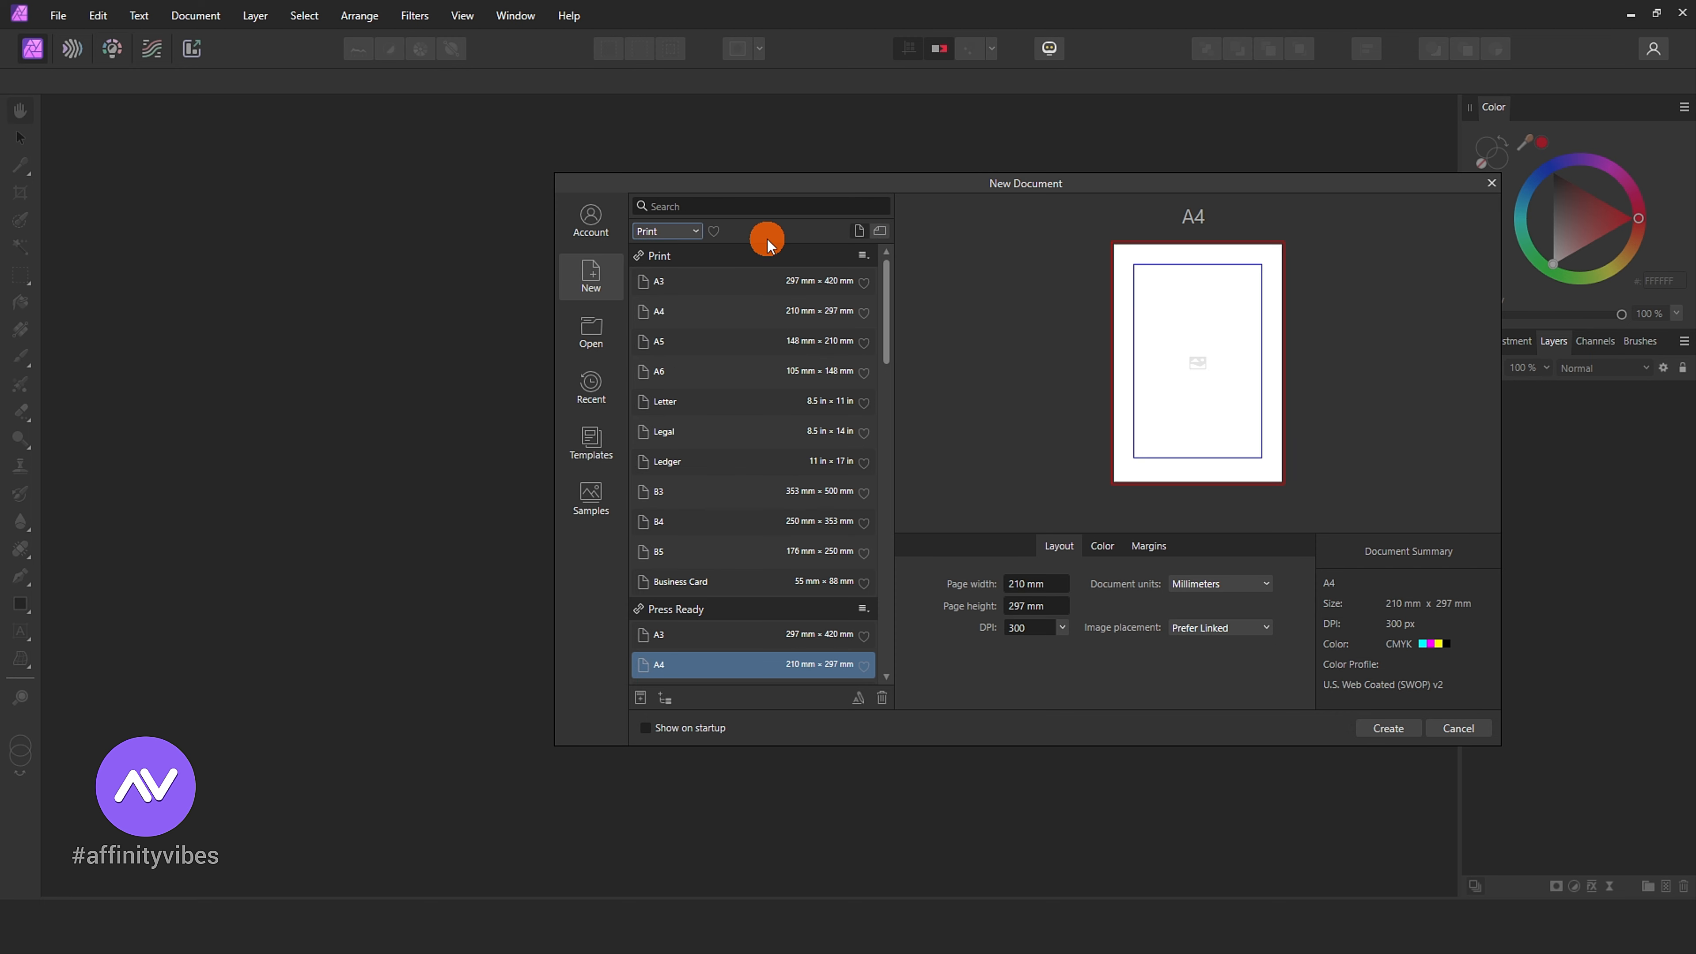
click(674, 311)
drag(941, 184, 710, 163)
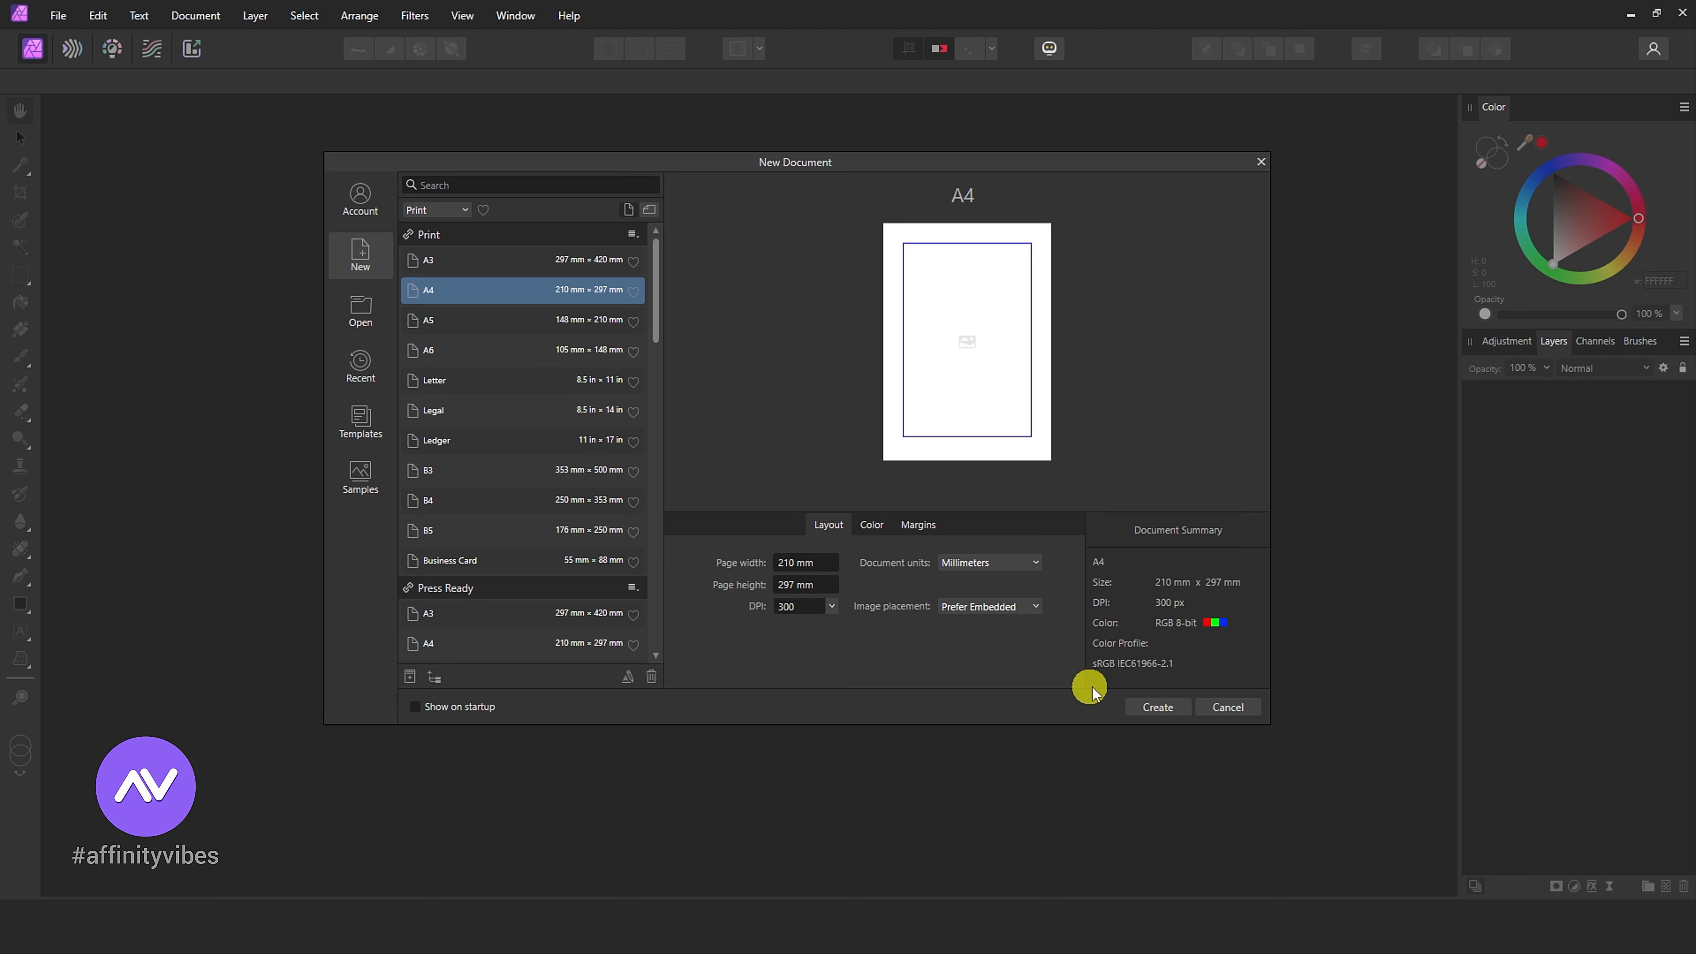
click(1167, 709)
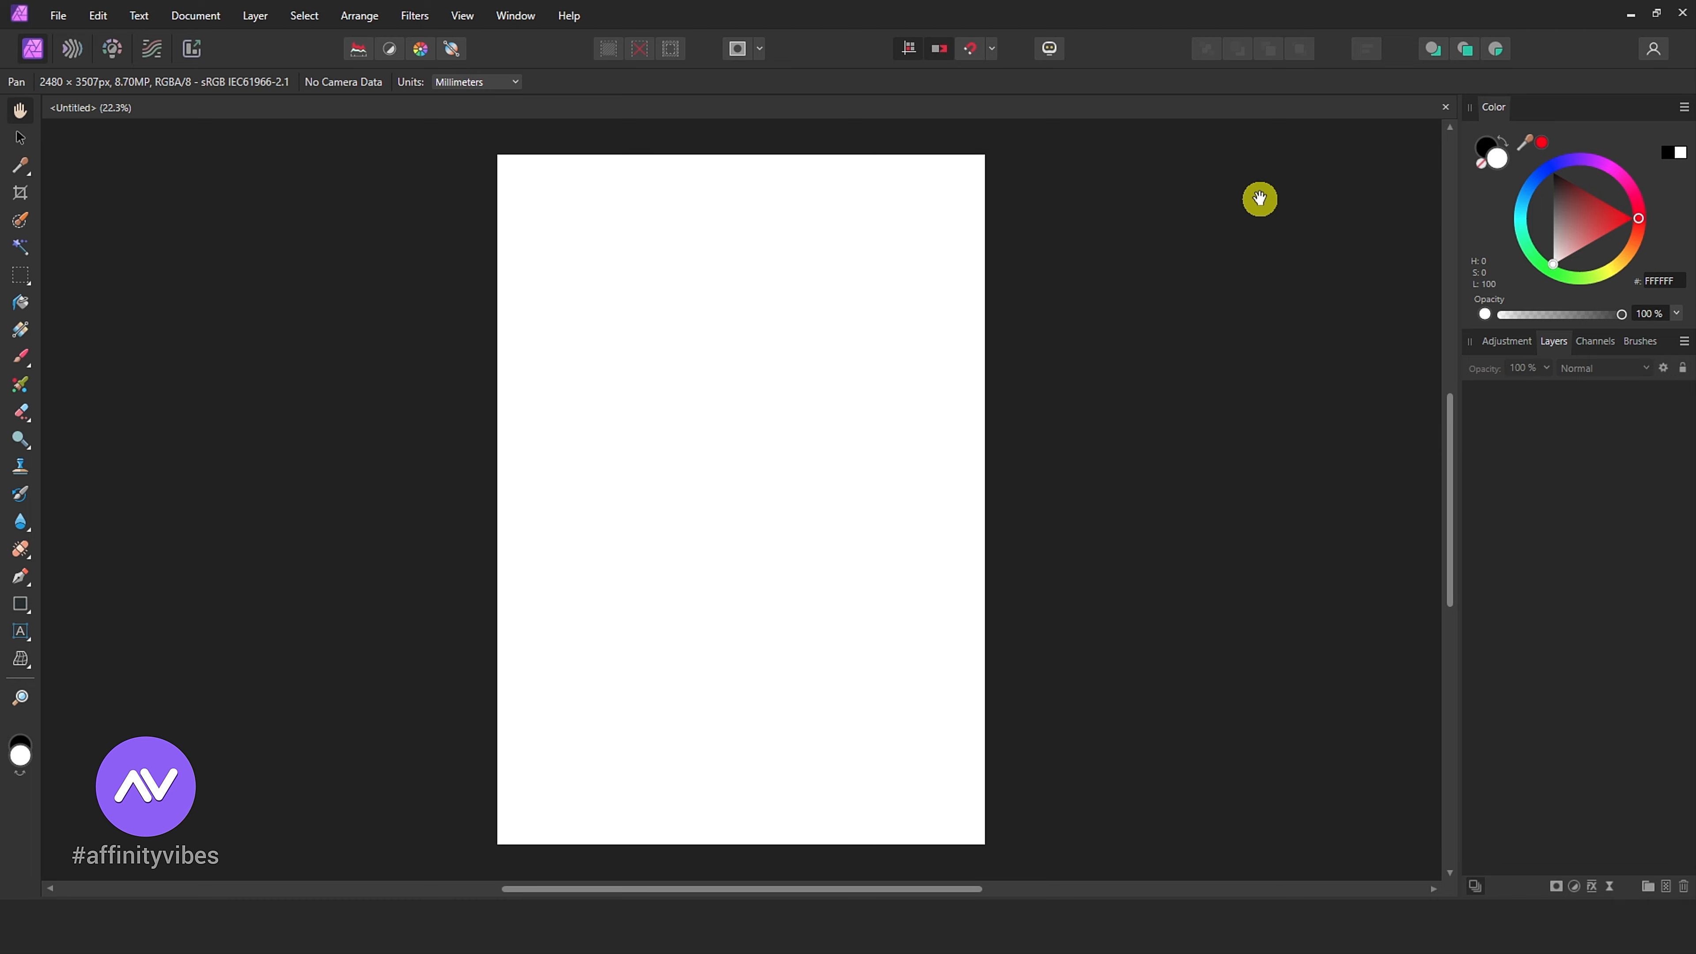
click(1446, 107)
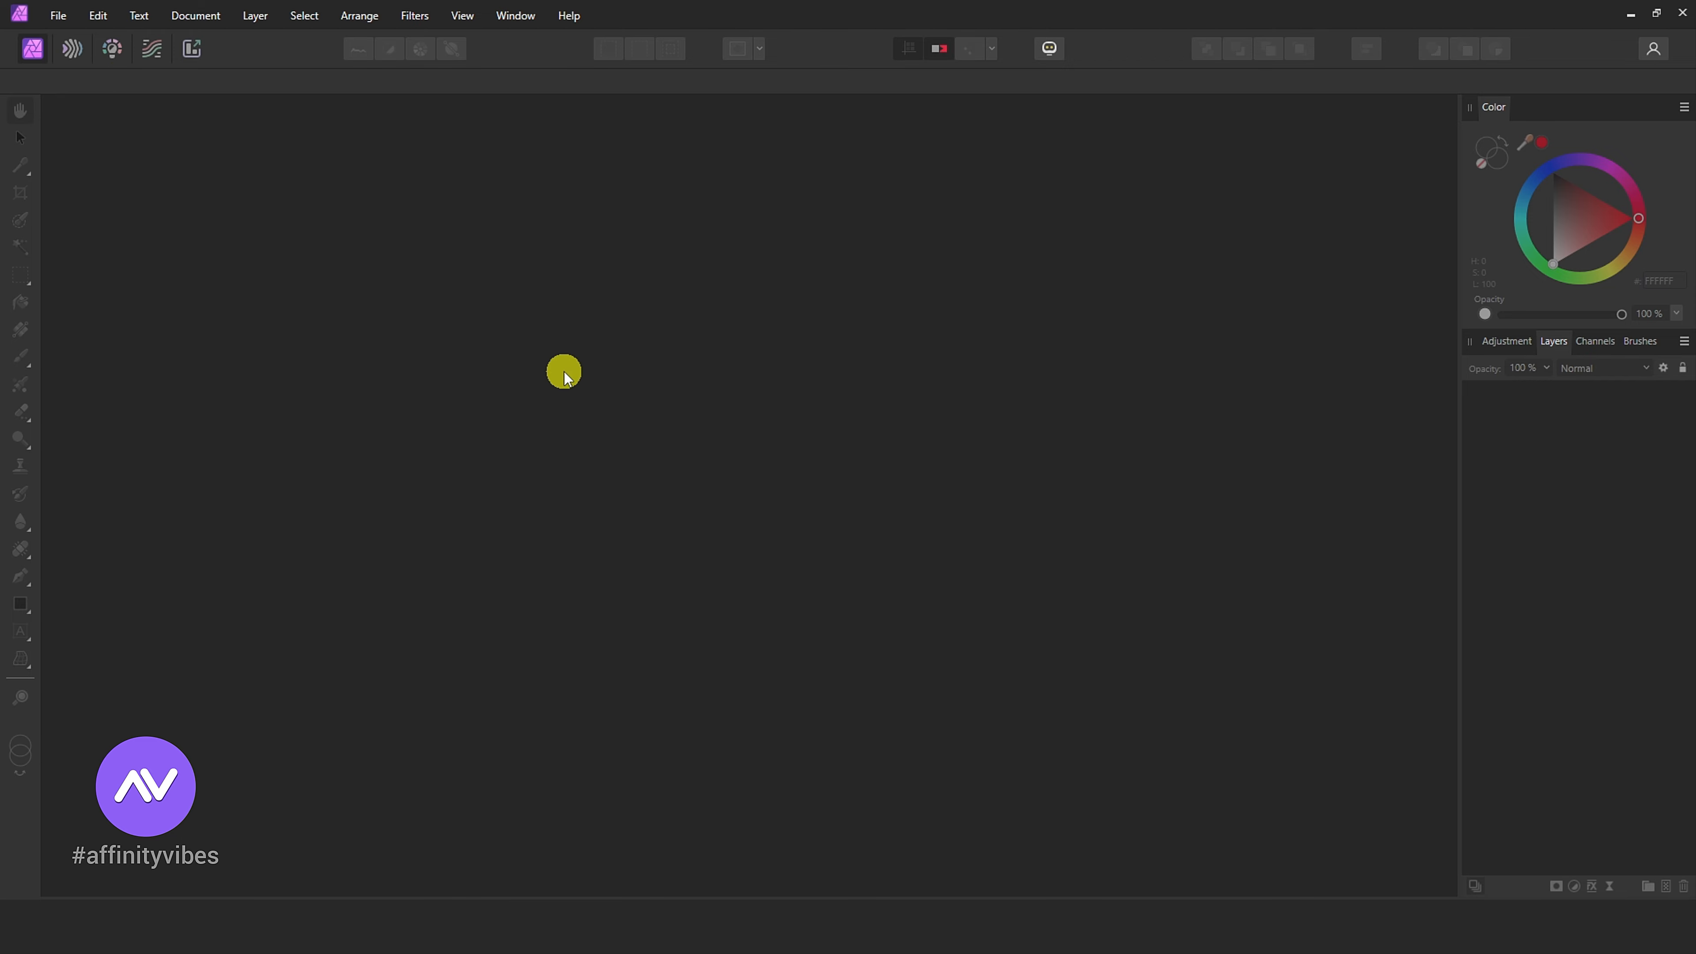
Step: Open the image file 1 from the 03. STOCKS folder
click(60, 17)
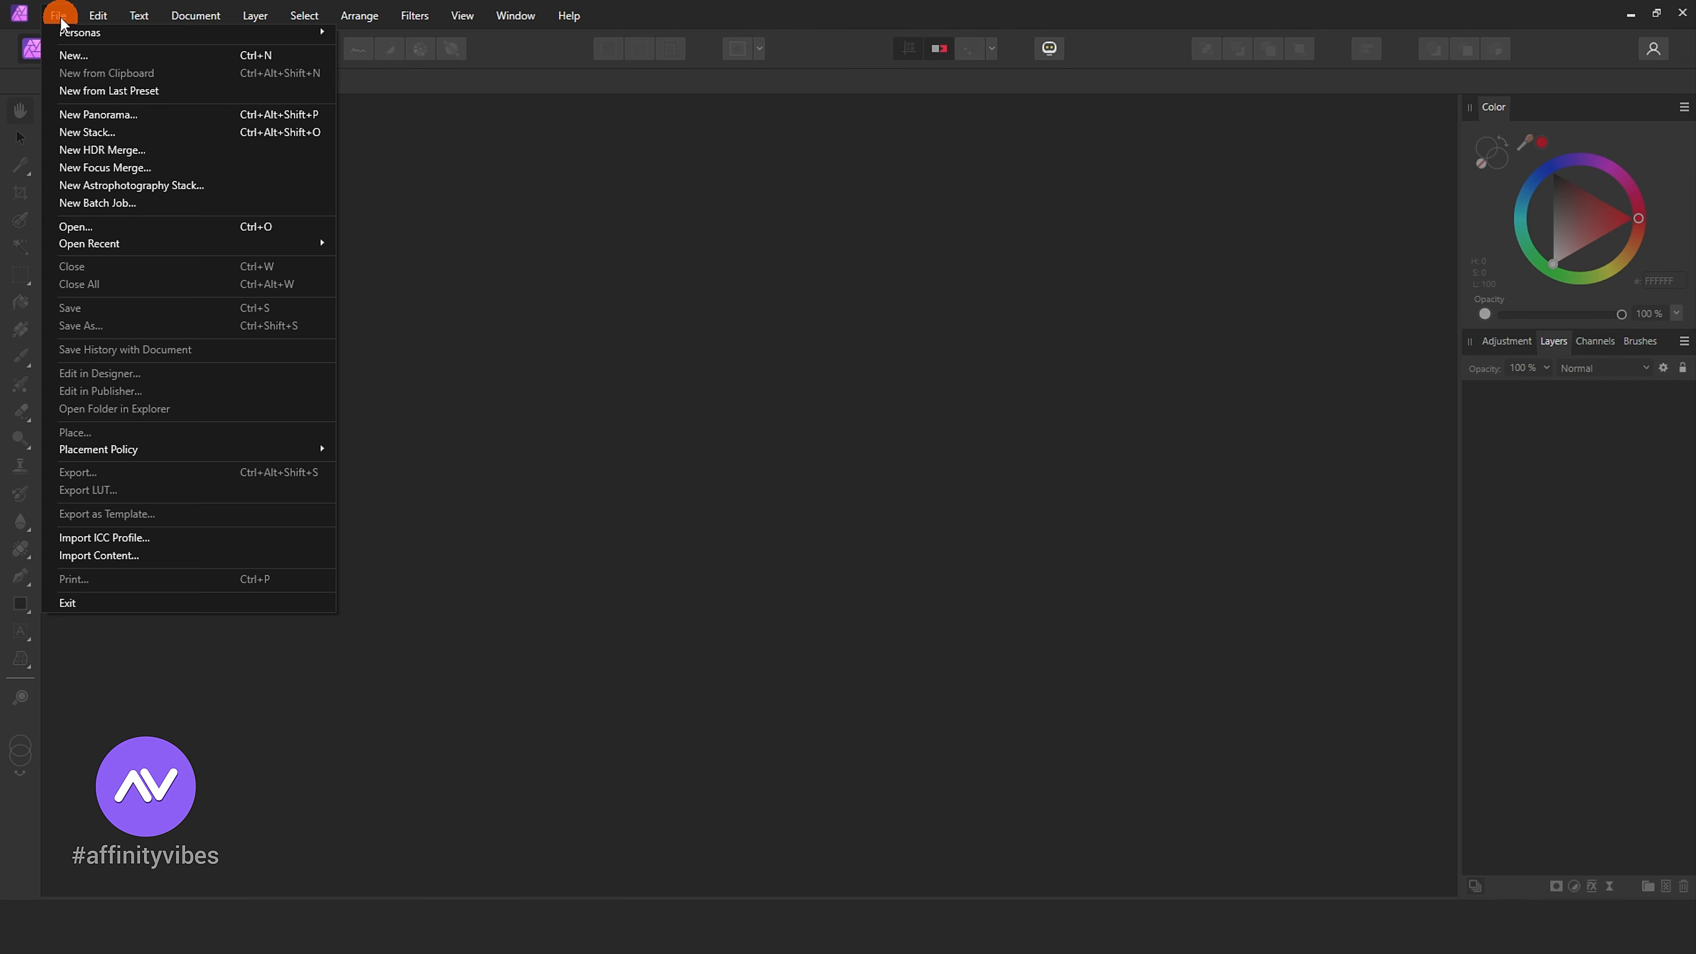
click(182, 227)
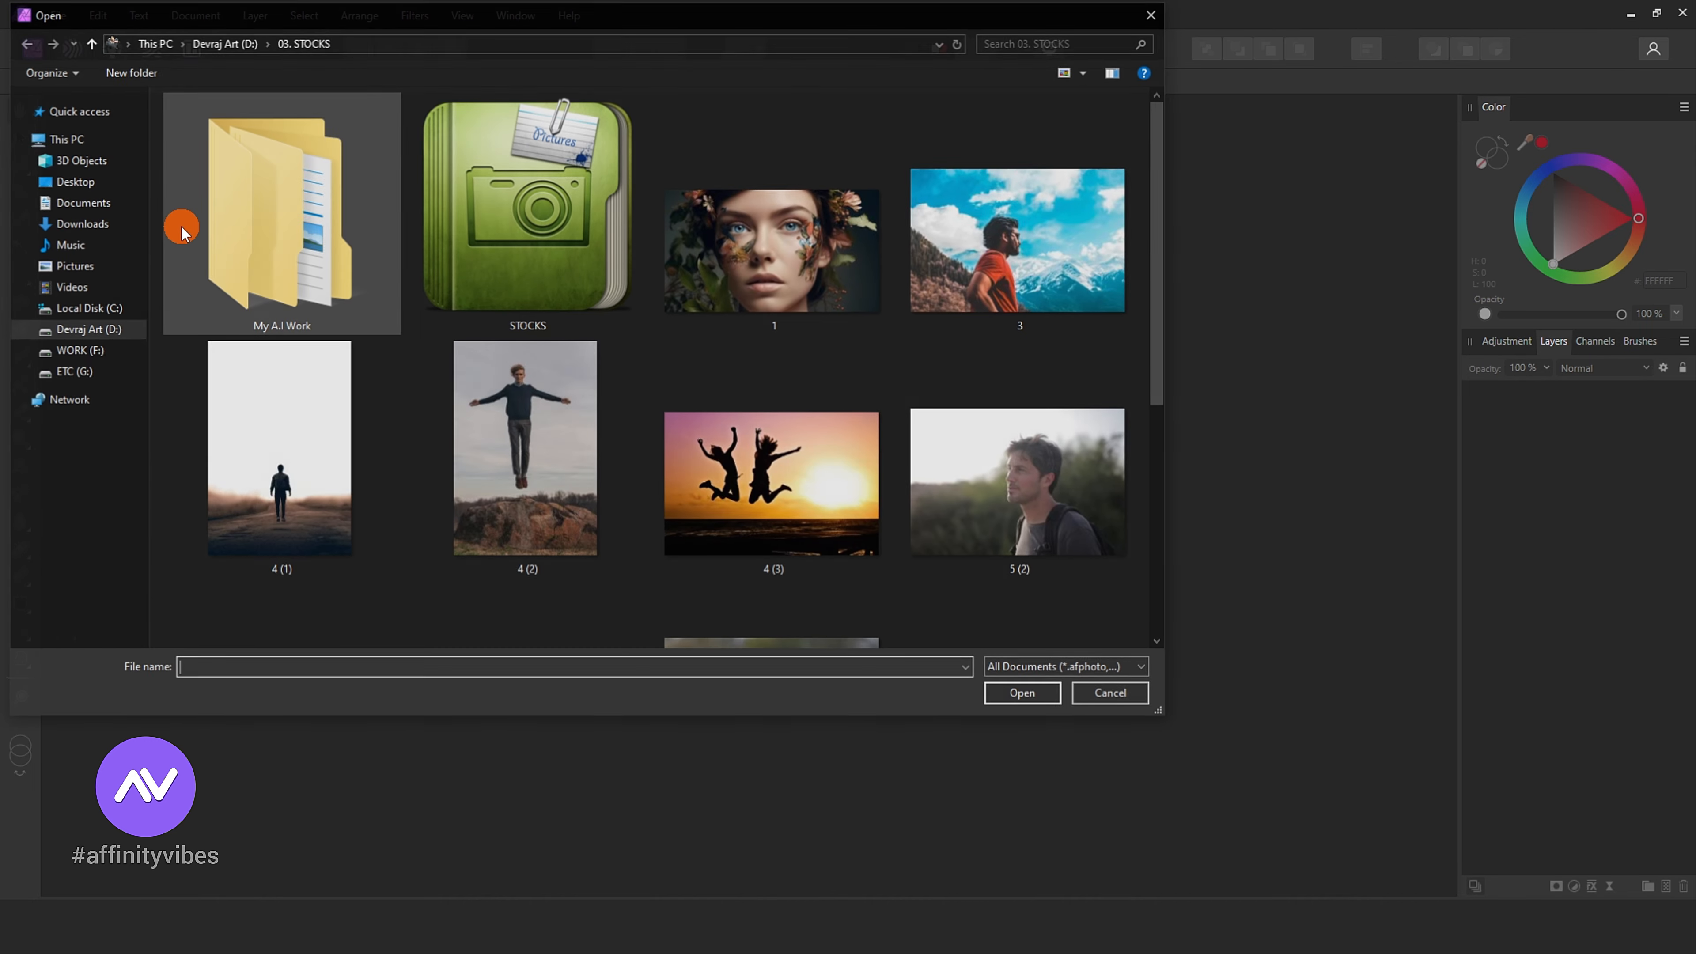
drag(425, 29, 549, 35)
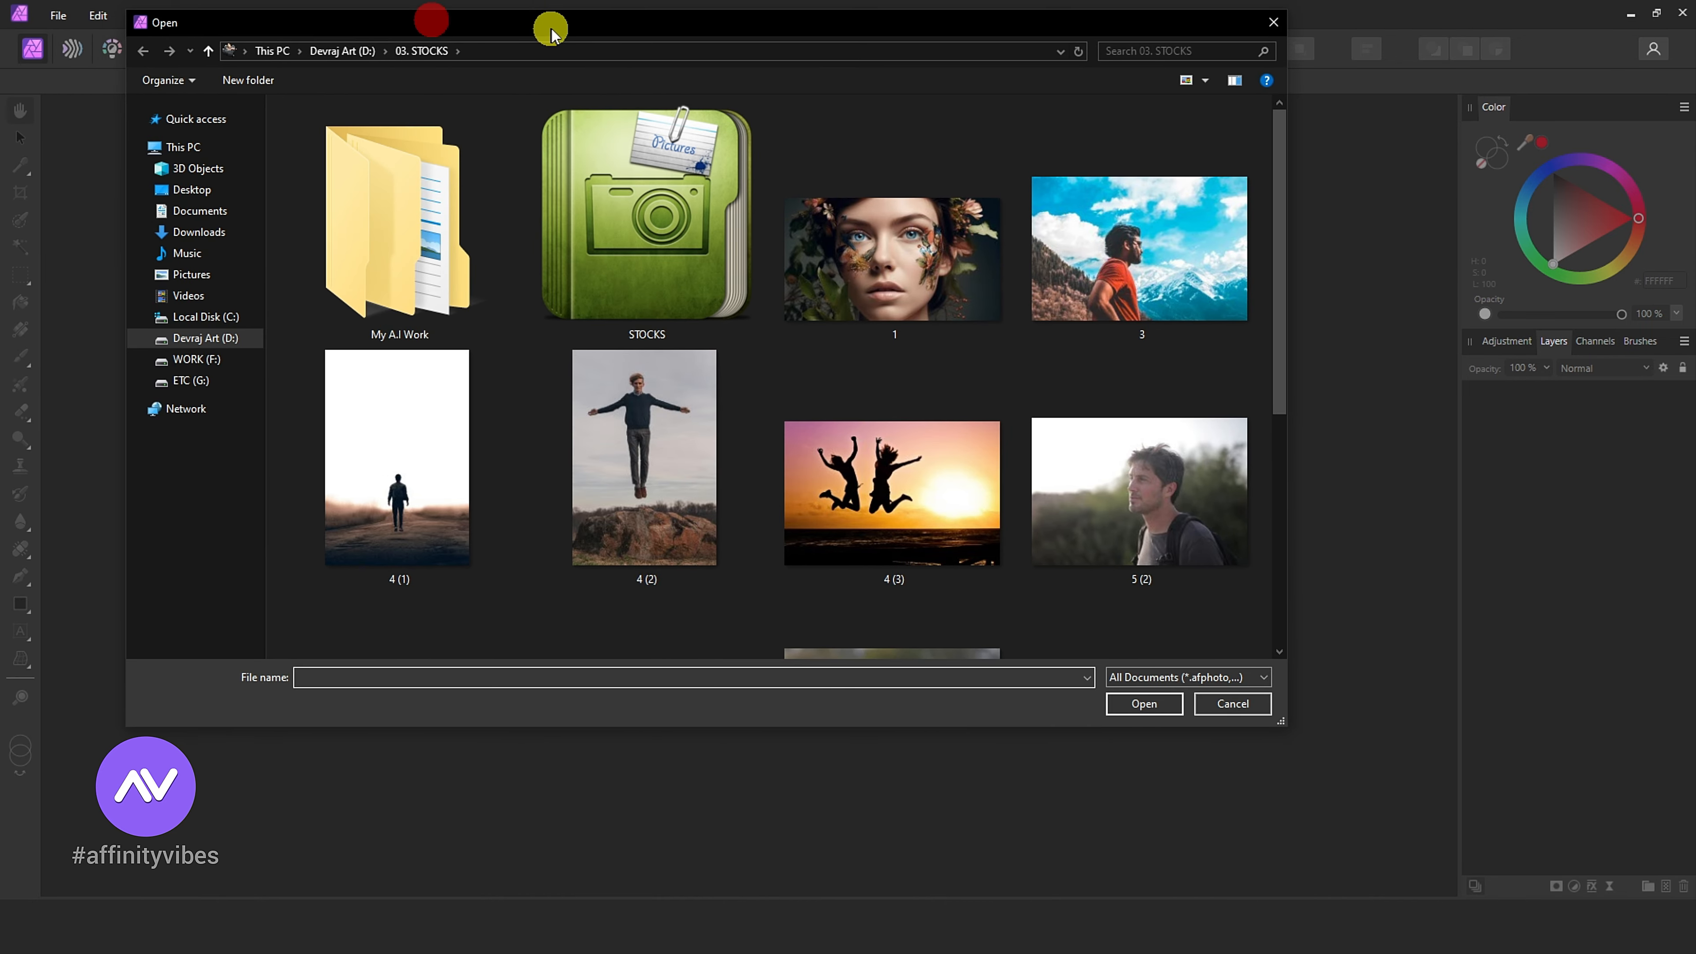
click(895, 279)
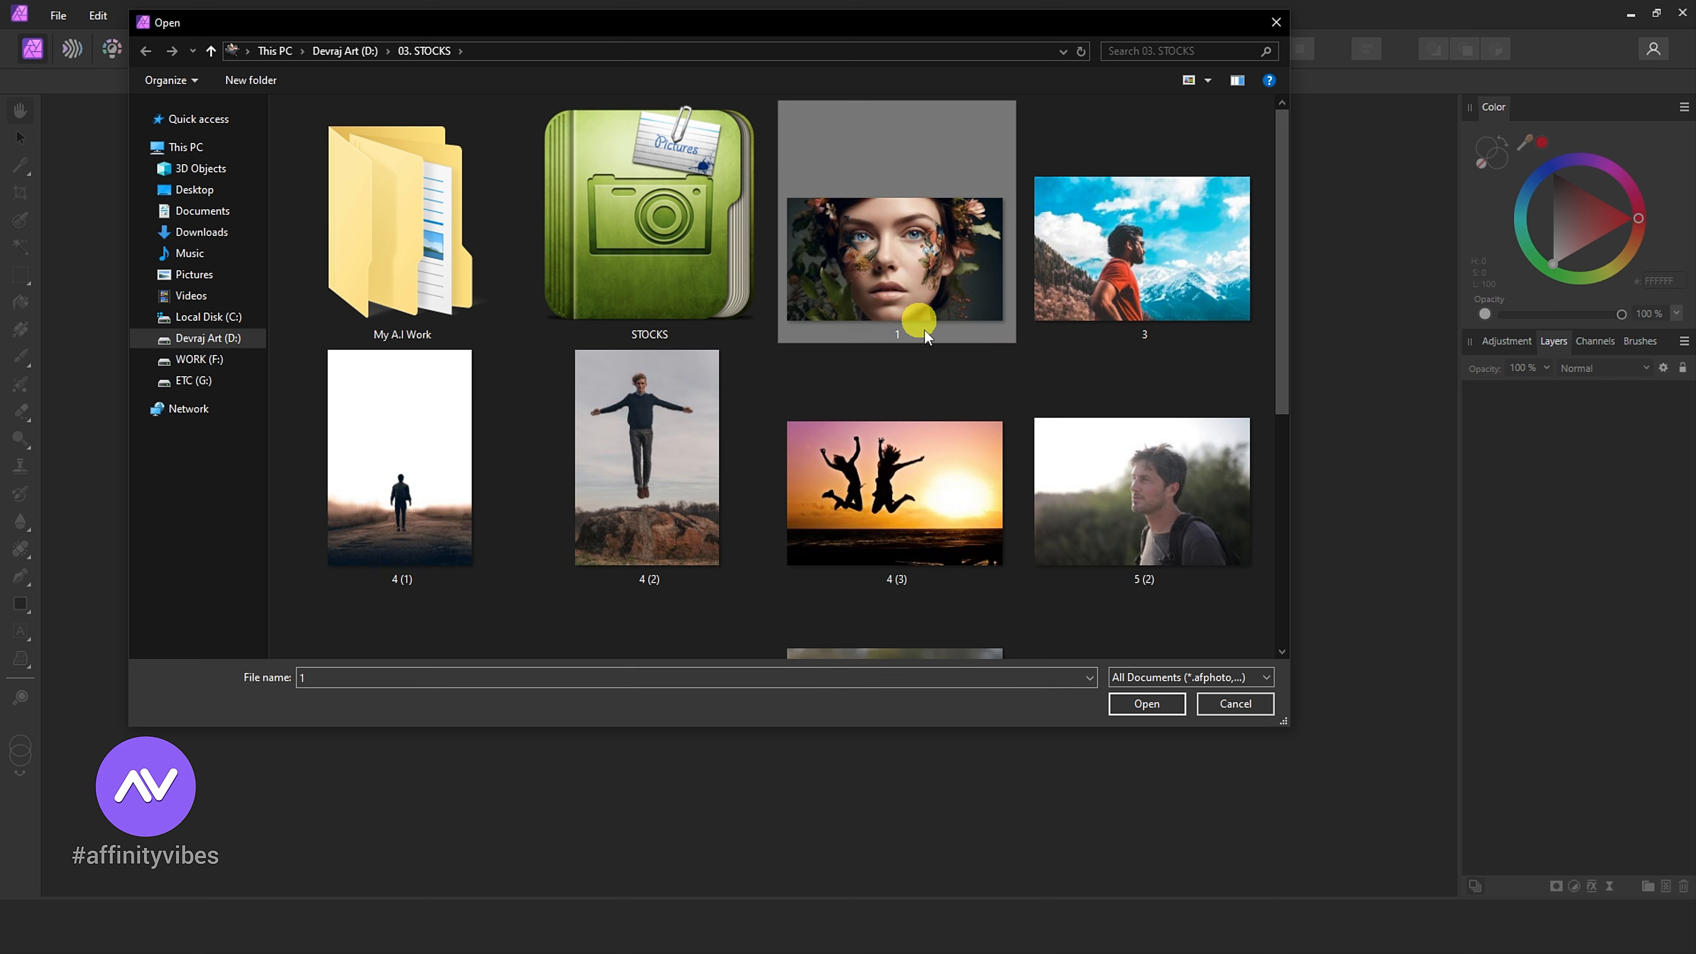
click(1147, 706)
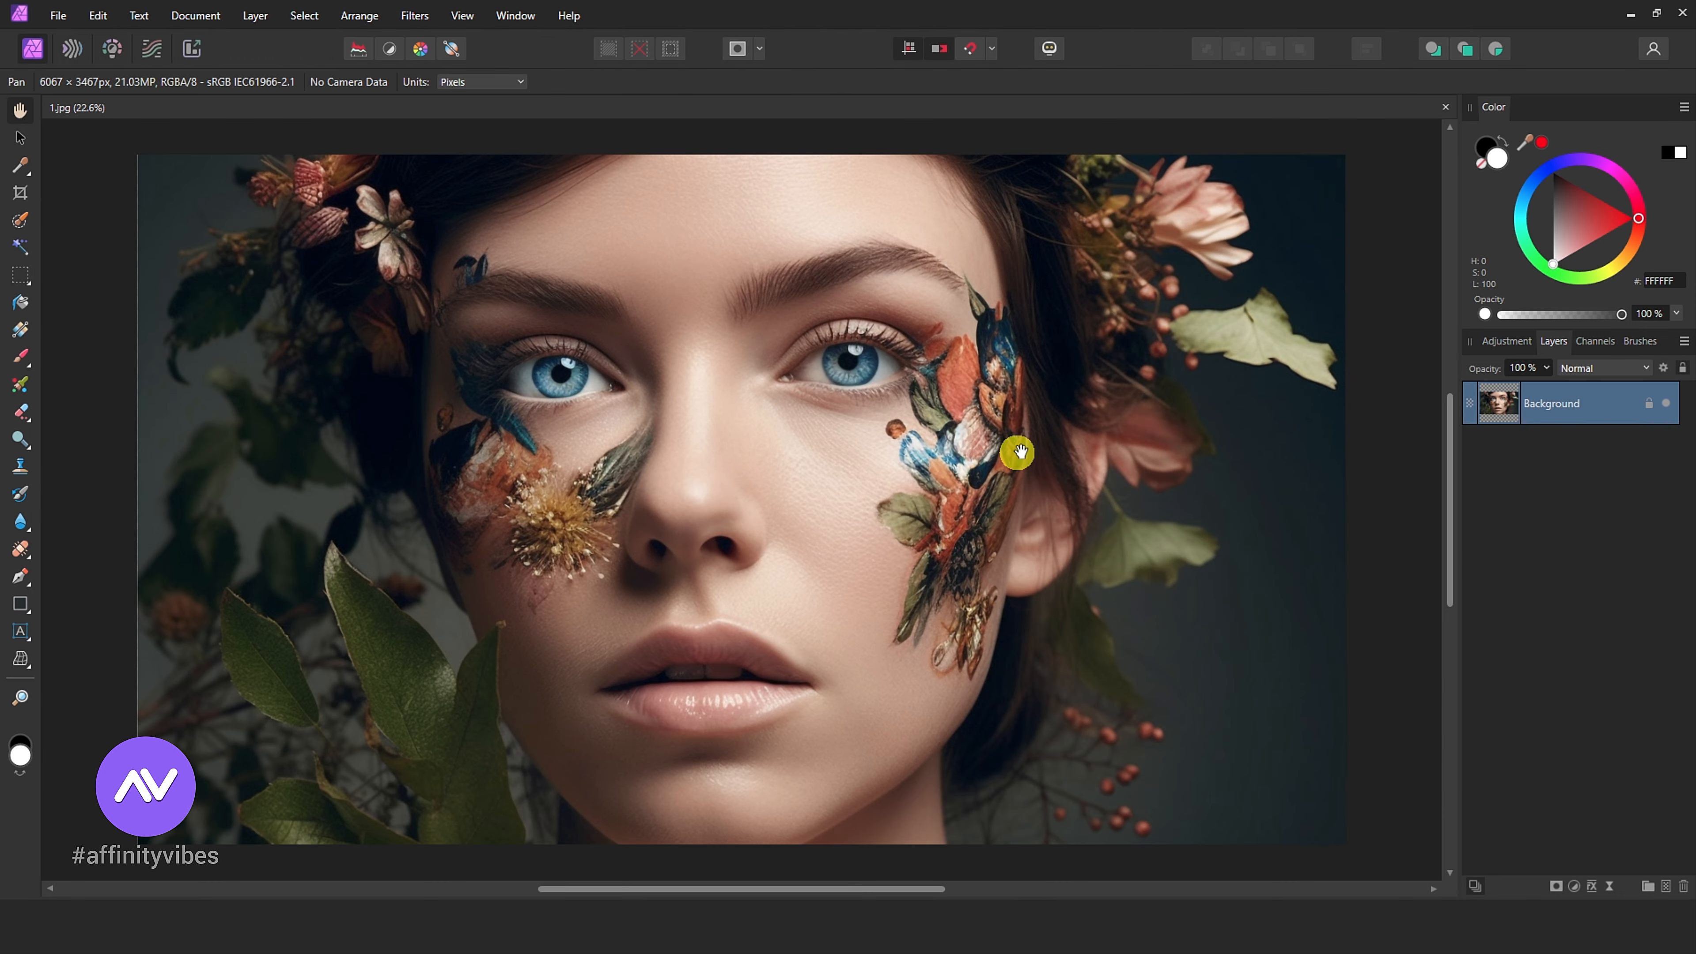
Step: Open all the images from 3 to 11 in the 03. STOCKS folder together as separate documents
click(58, 15)
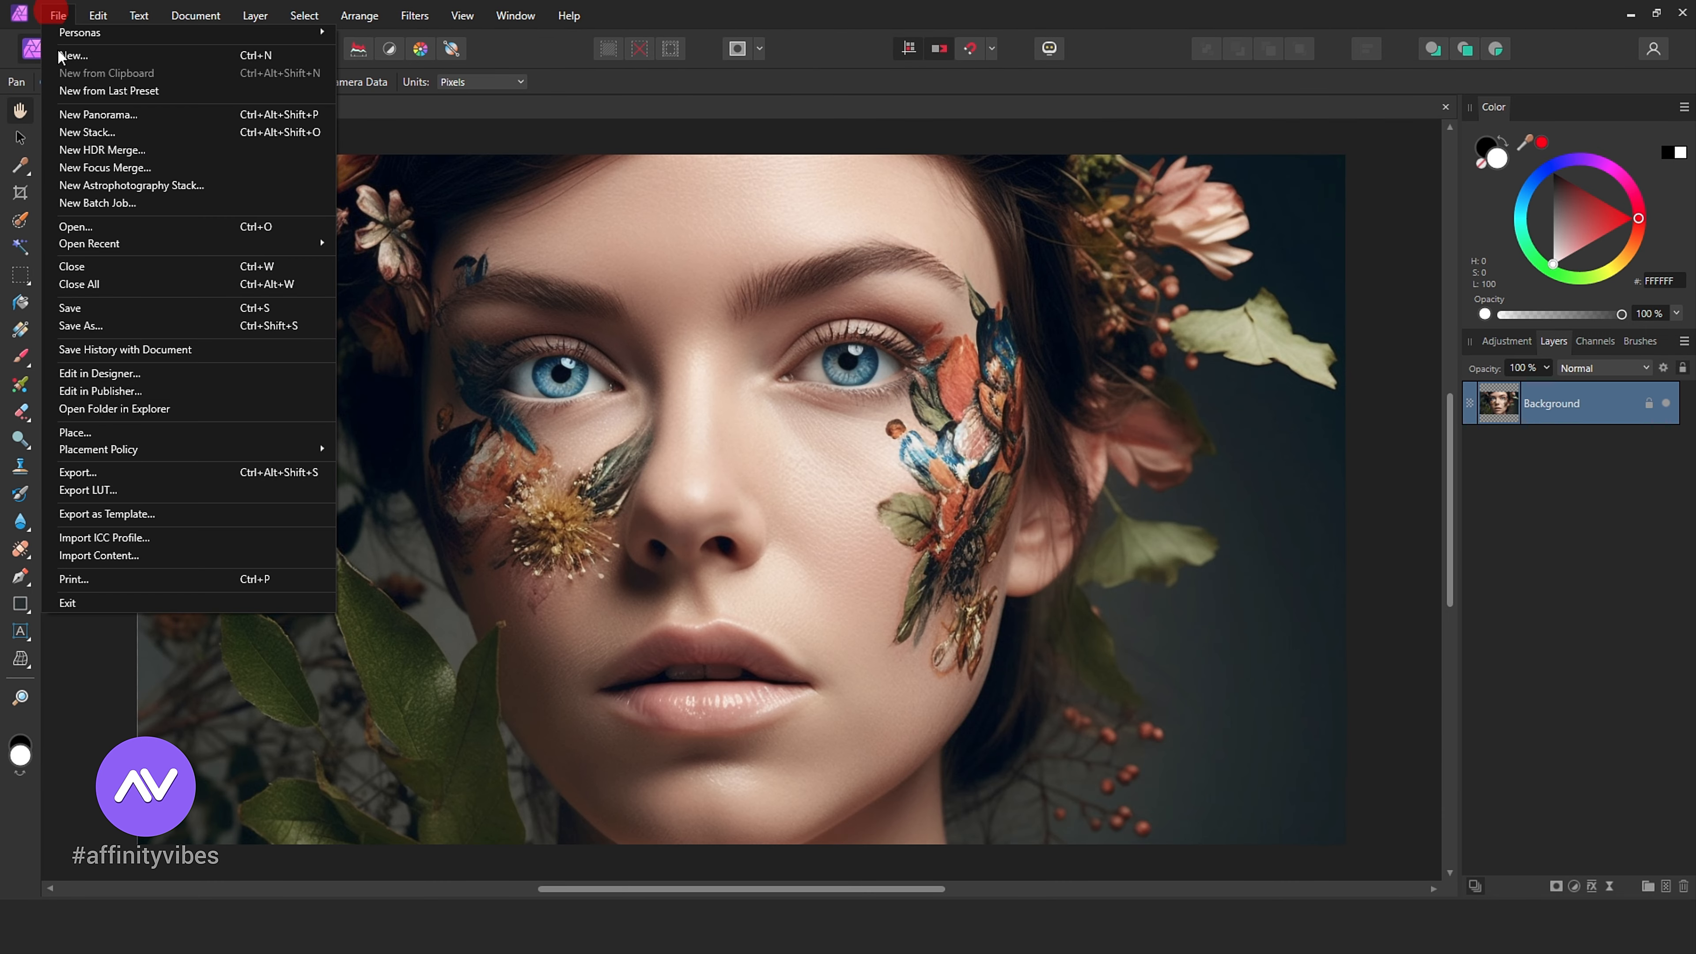
click(155, 226)
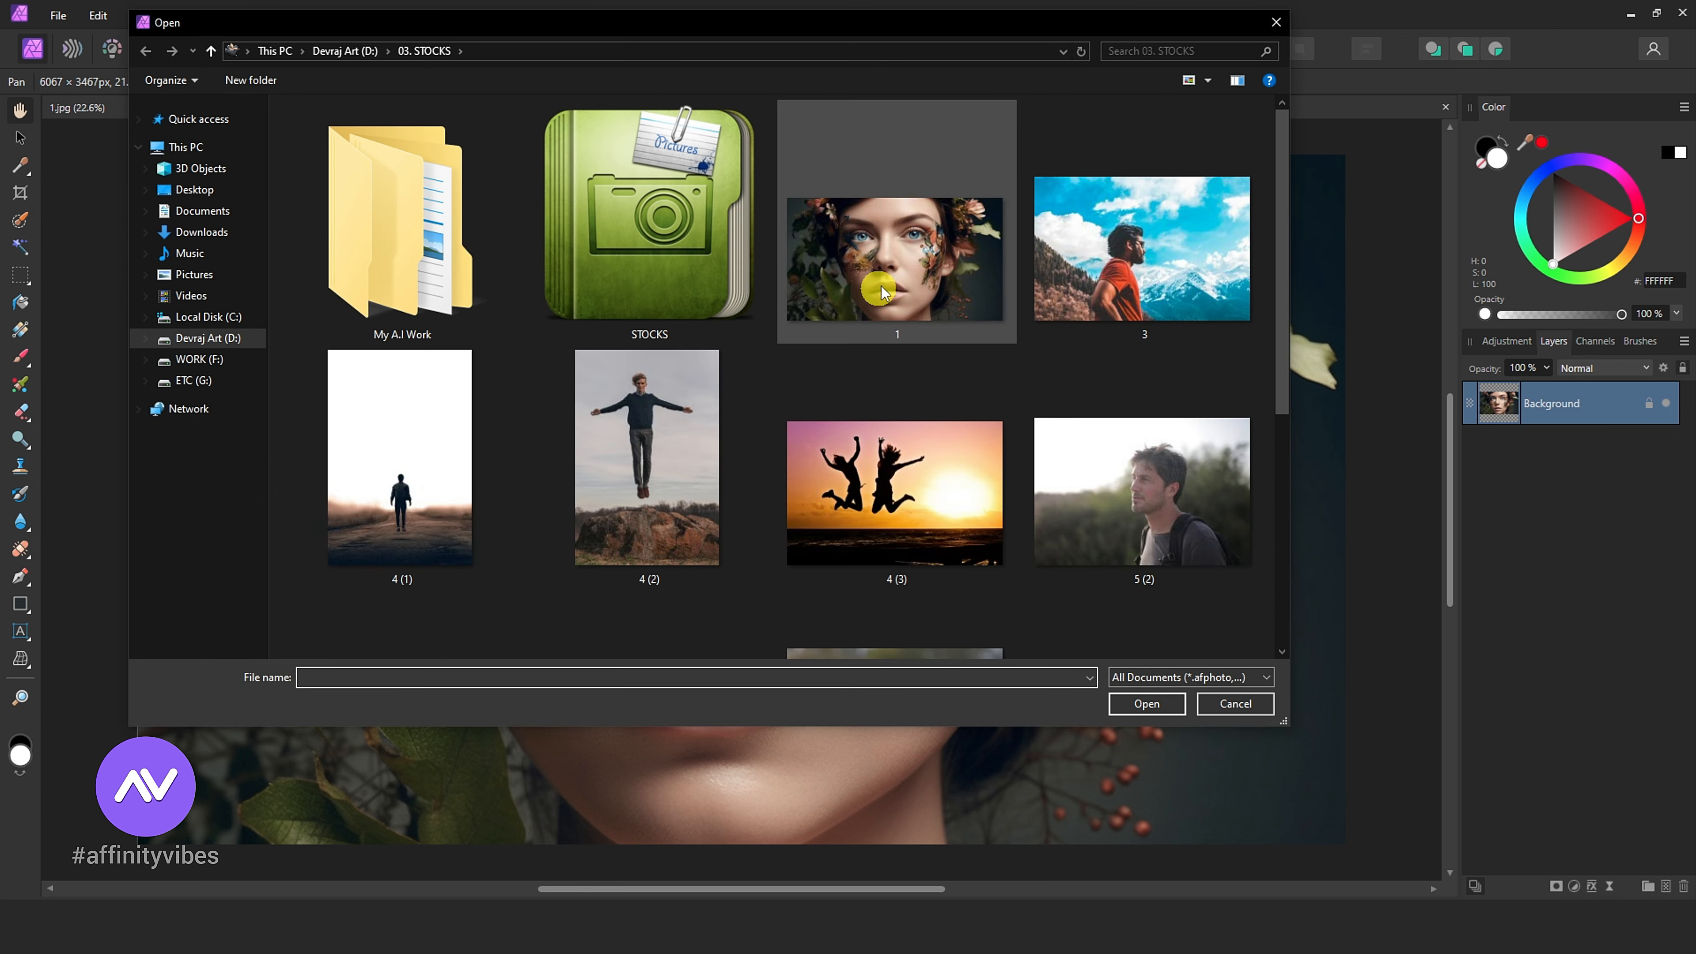
click(1109, 255)
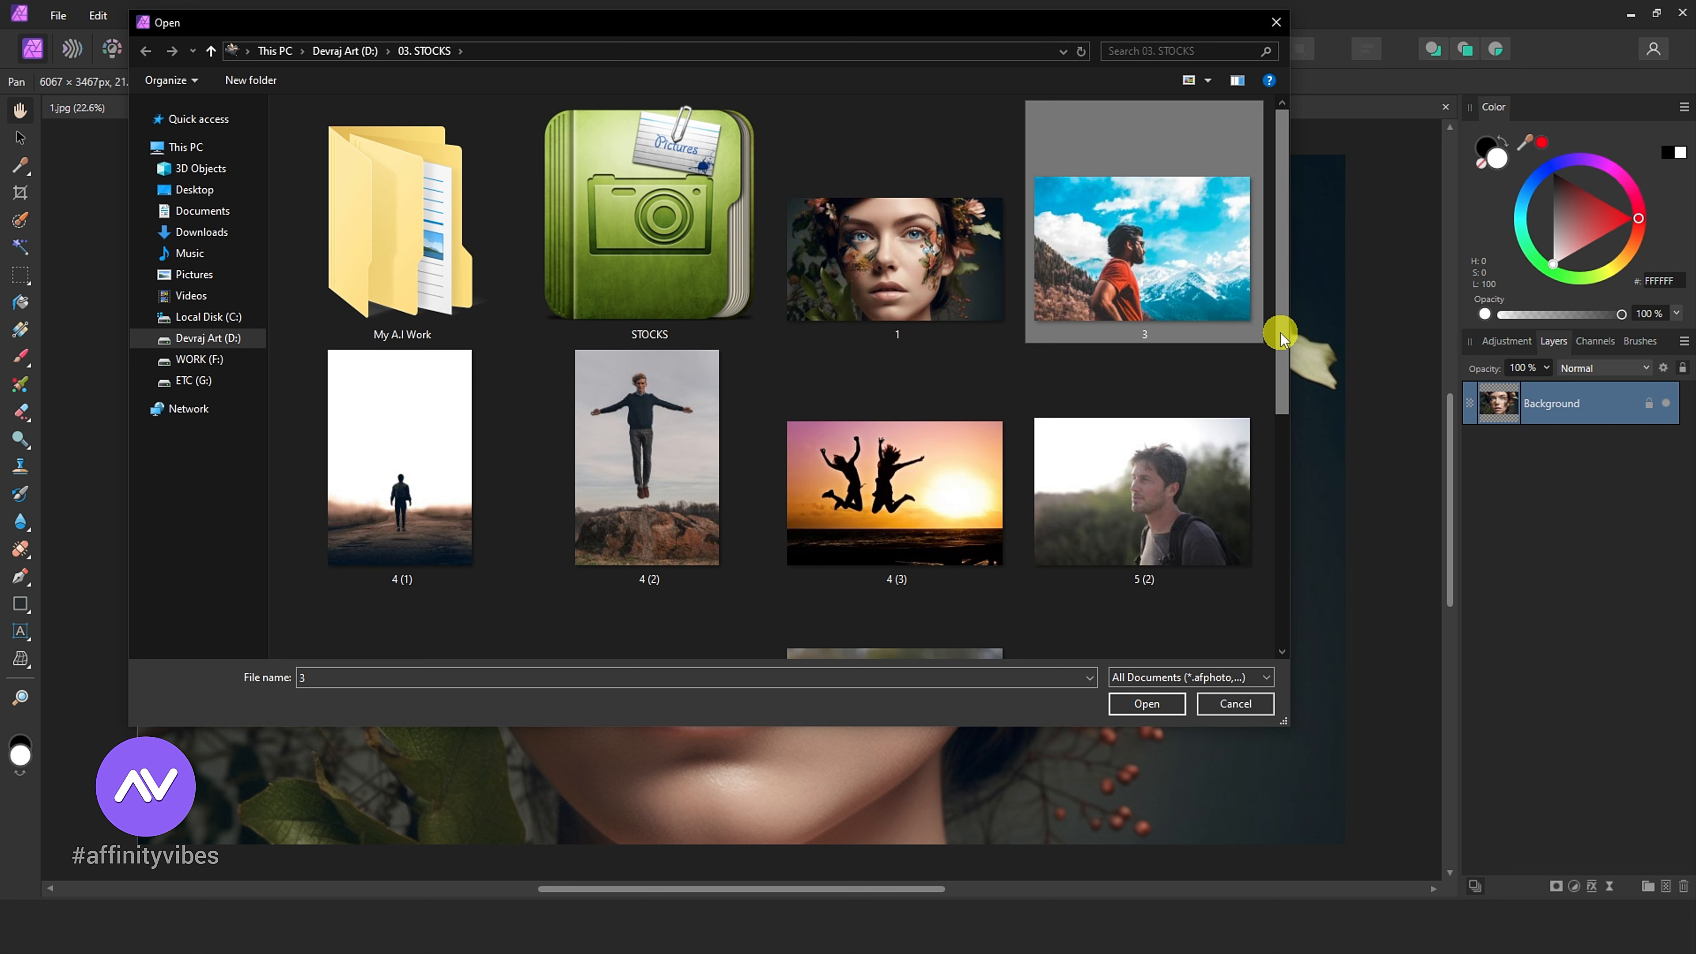
drag(1282, 333, 1298, 568)
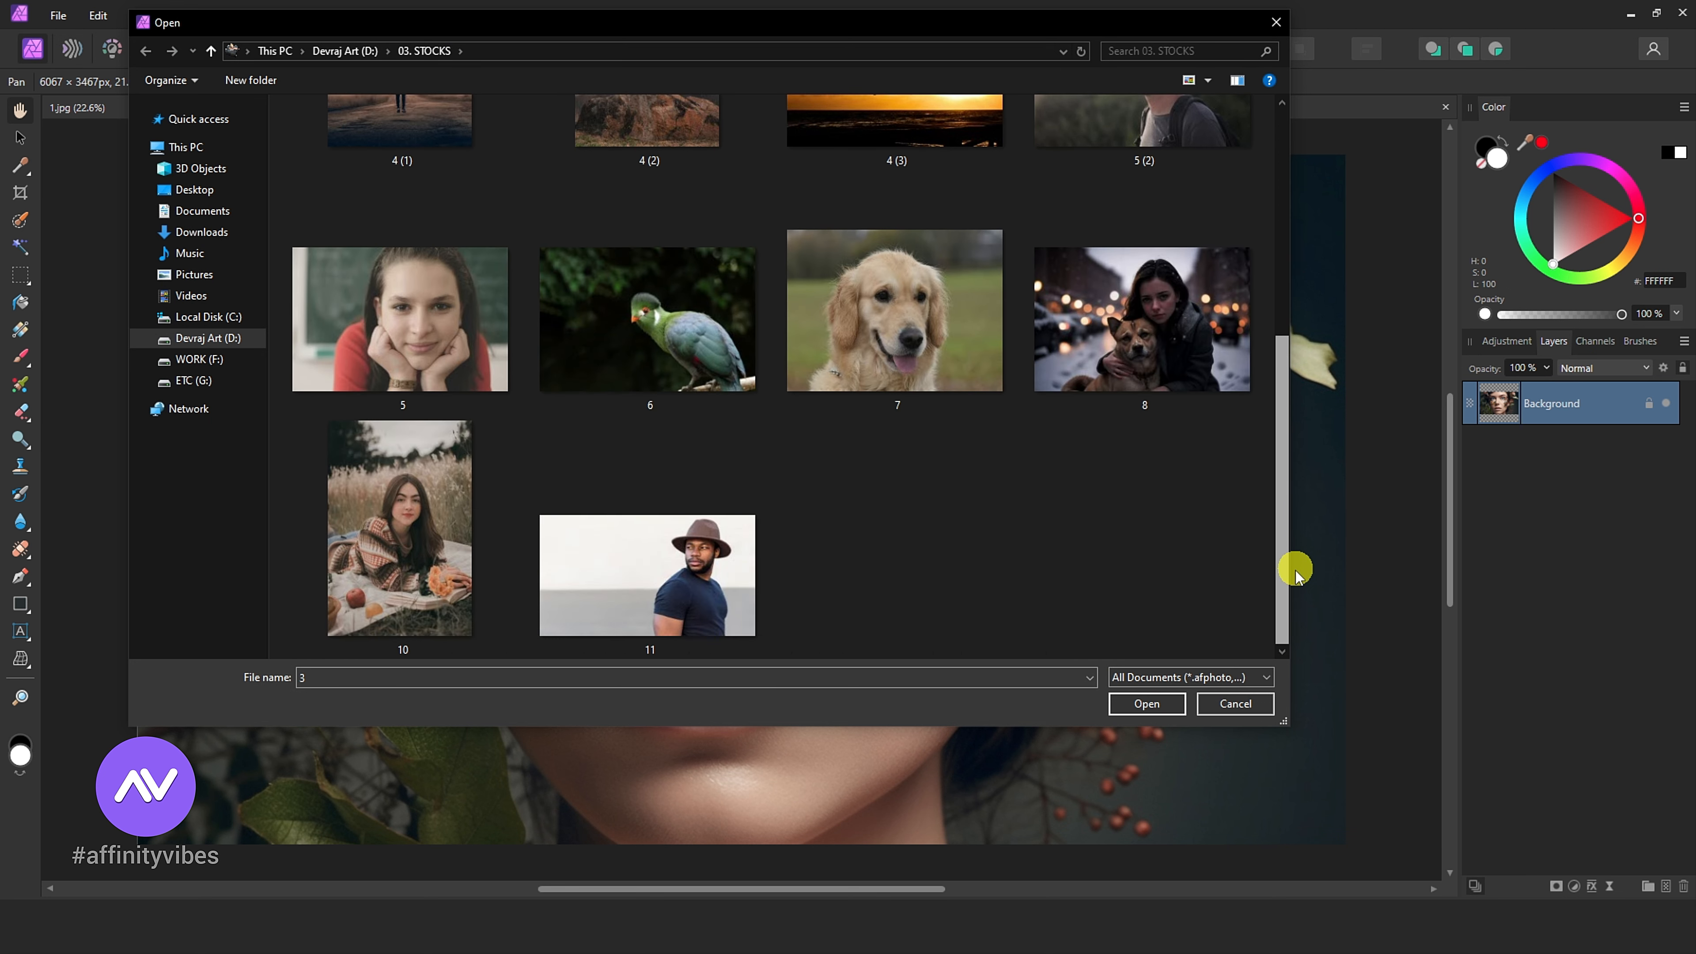
shift+click(682, 593)
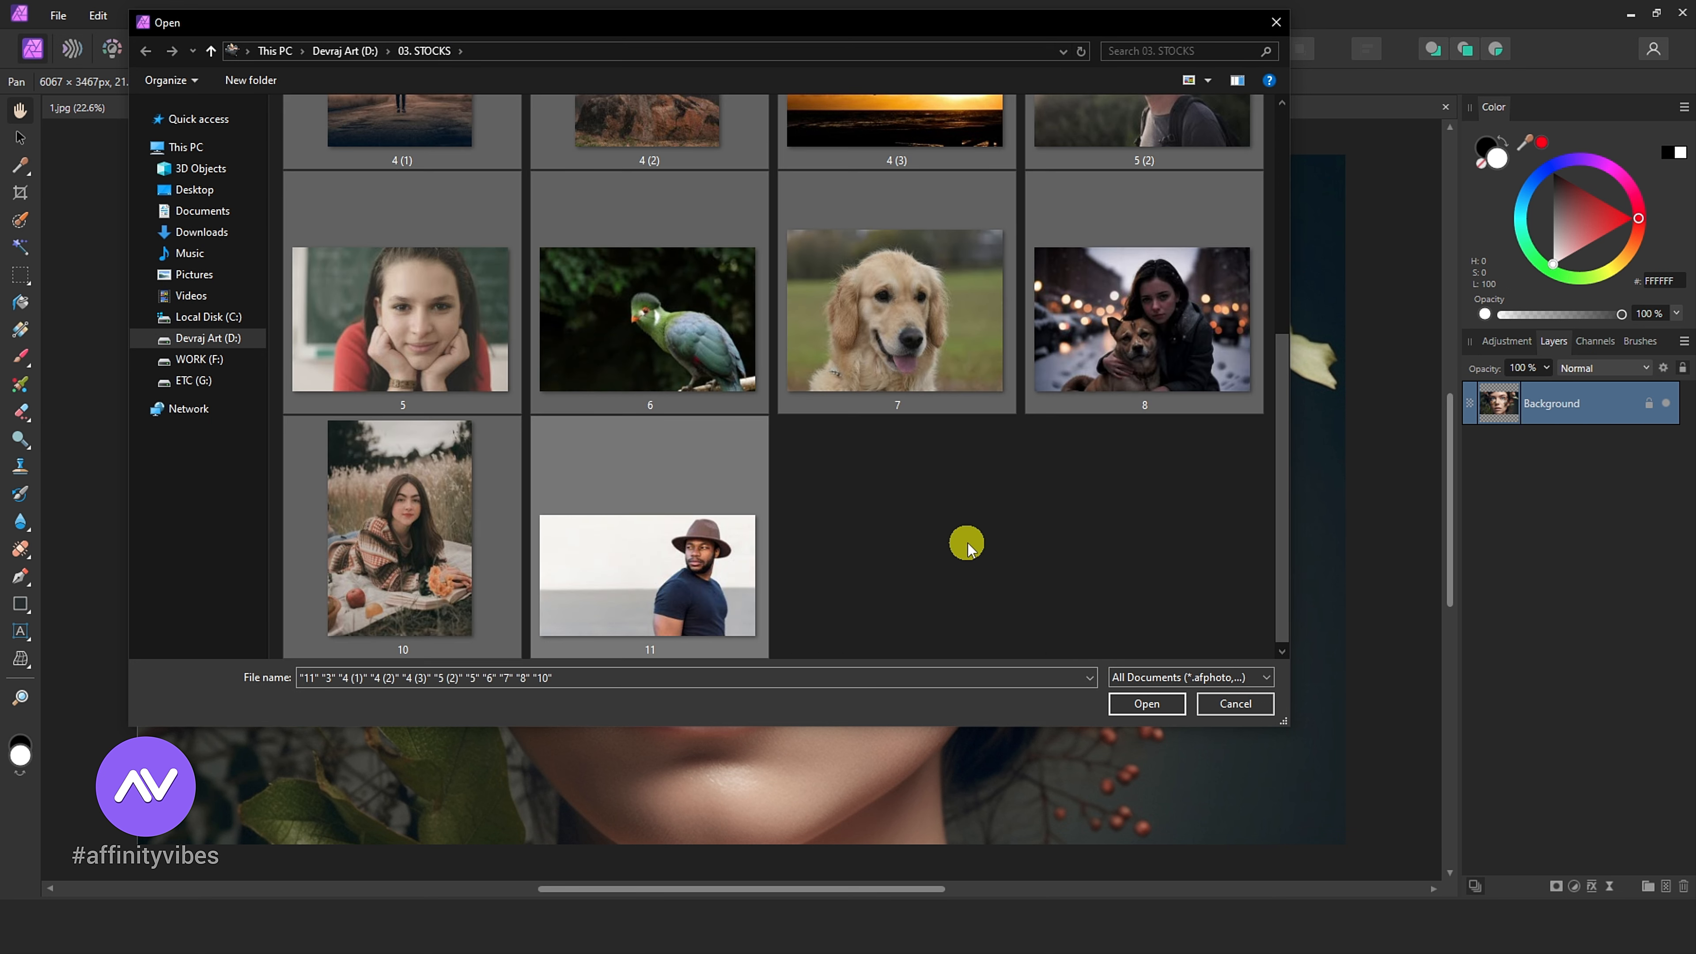
scroll(968, 543, up, 5)
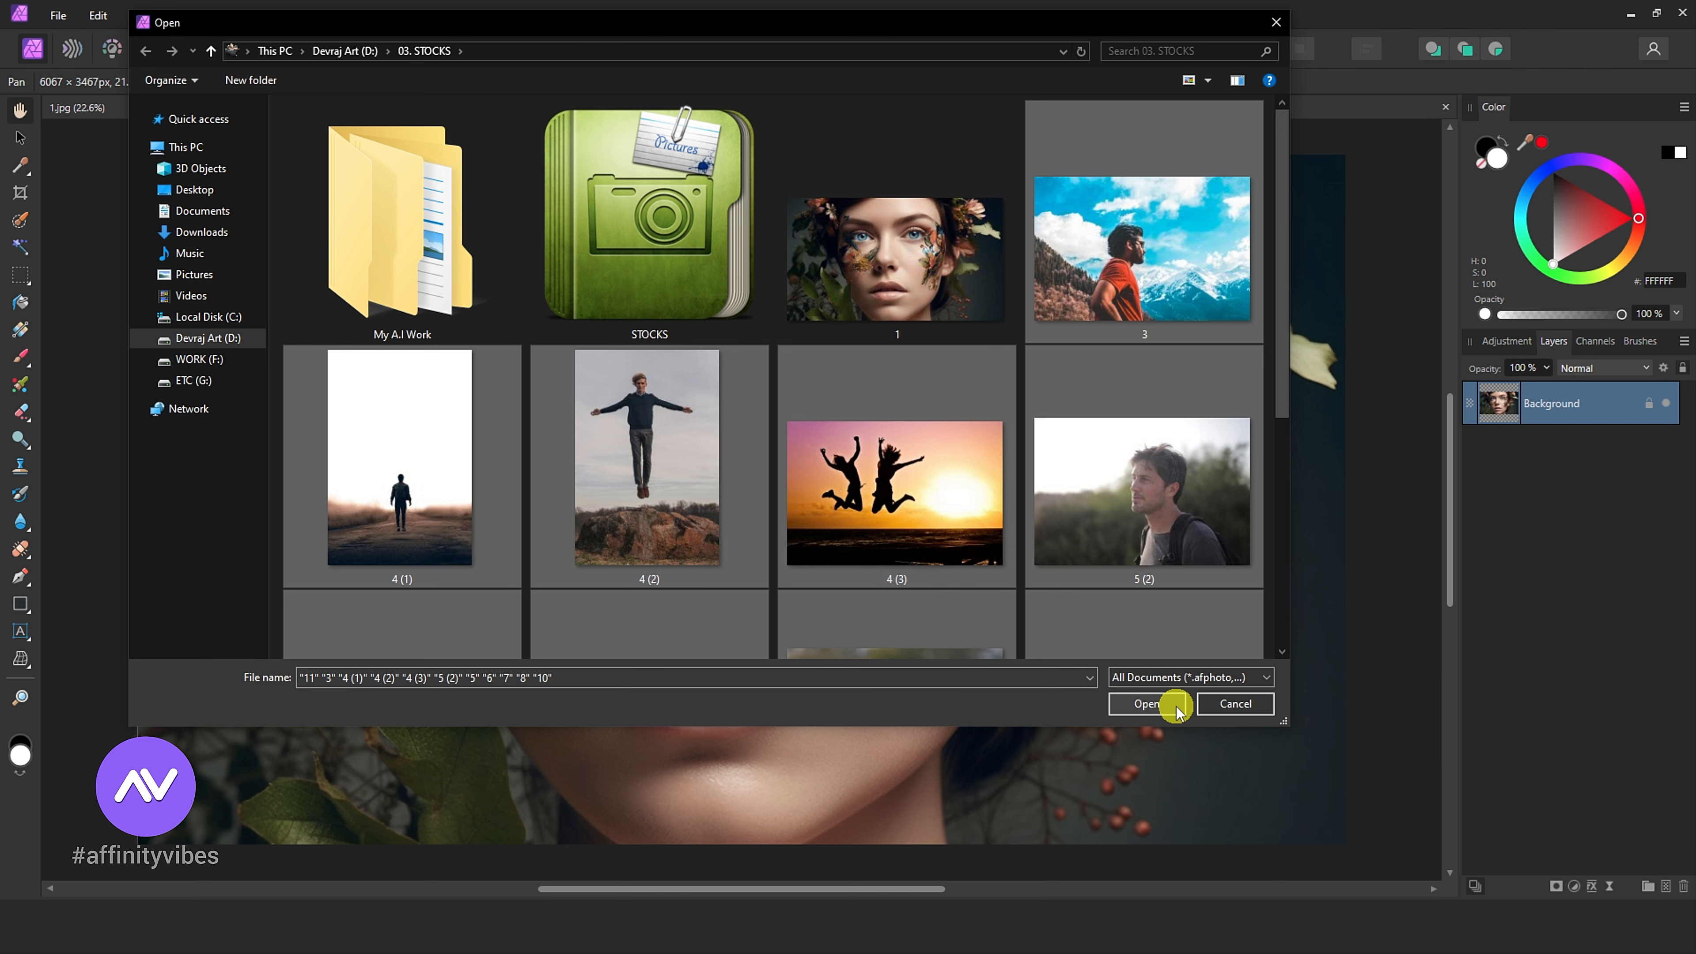
click(1145, 703)
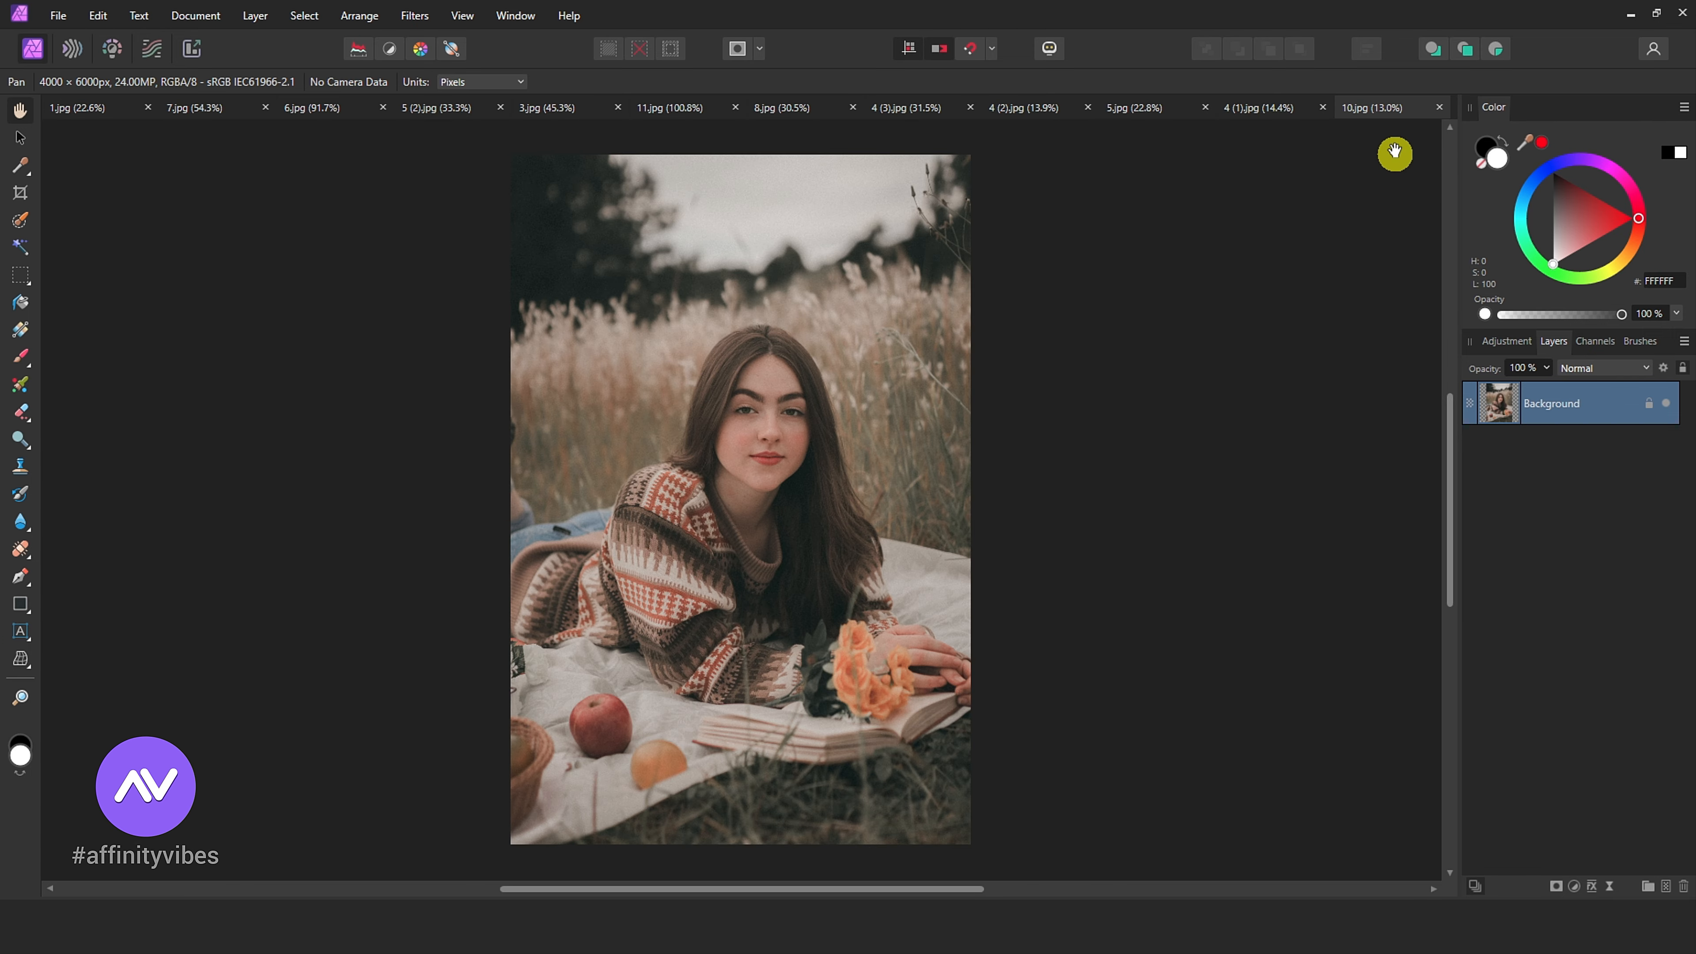
Step: View the open documents 4 (1).jpg, 5.jpg and 4 (2).jpg one after another
click(1259, 106)
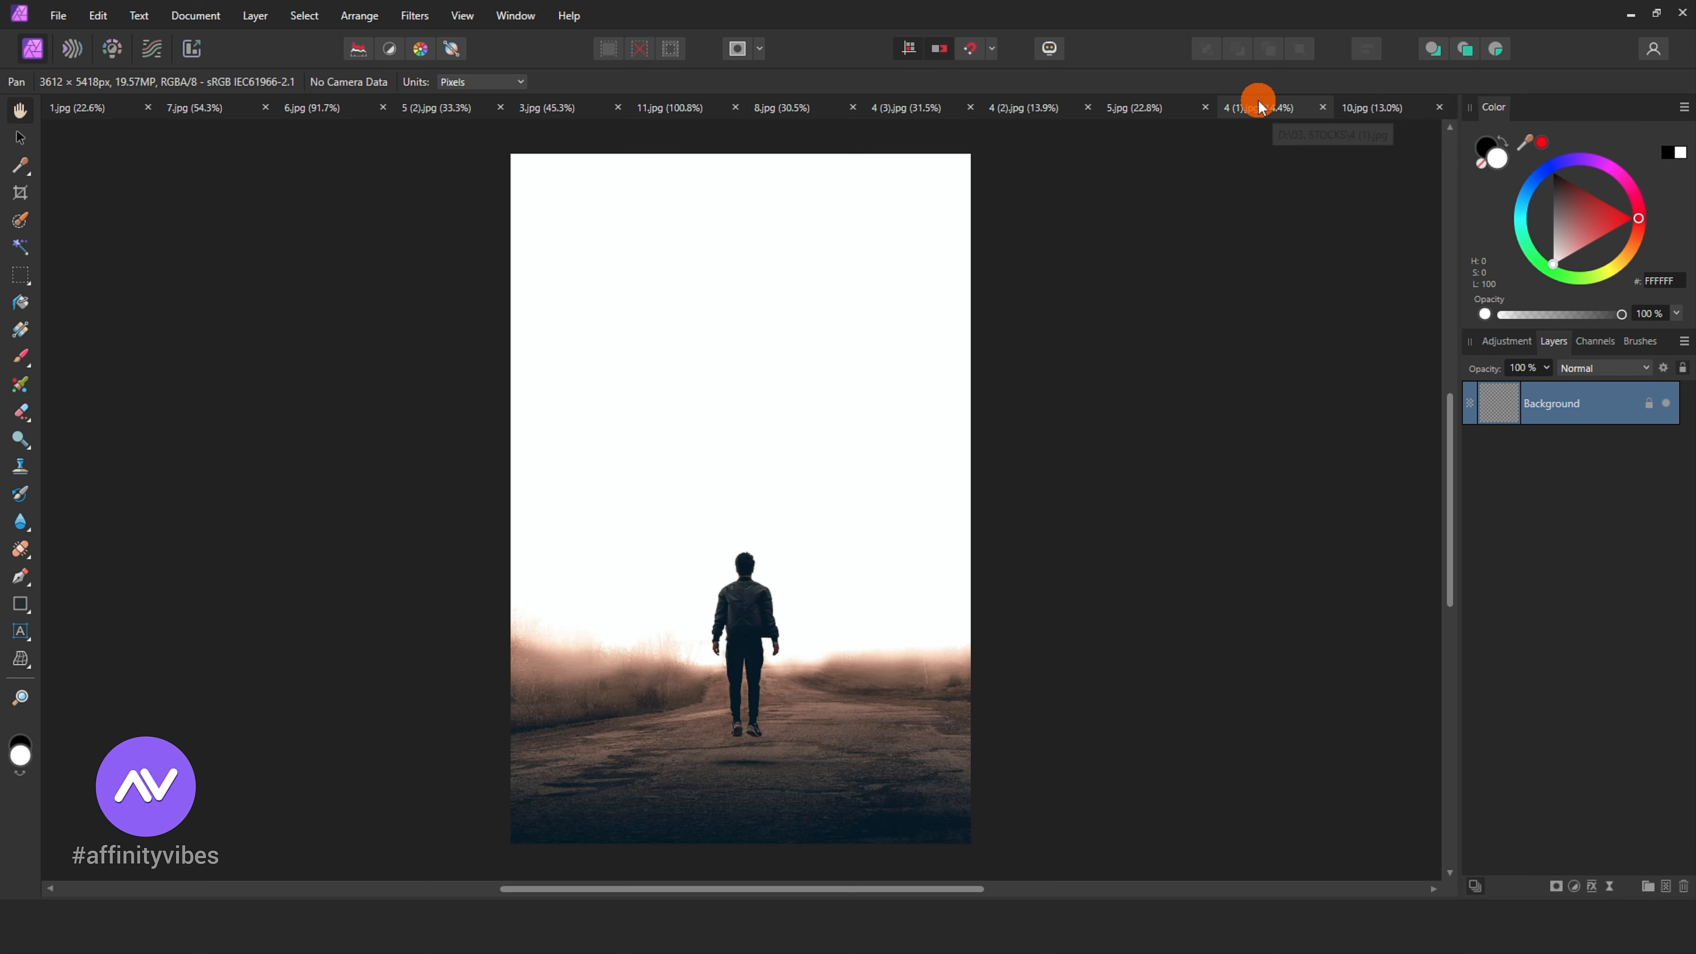
click(1148, 109)
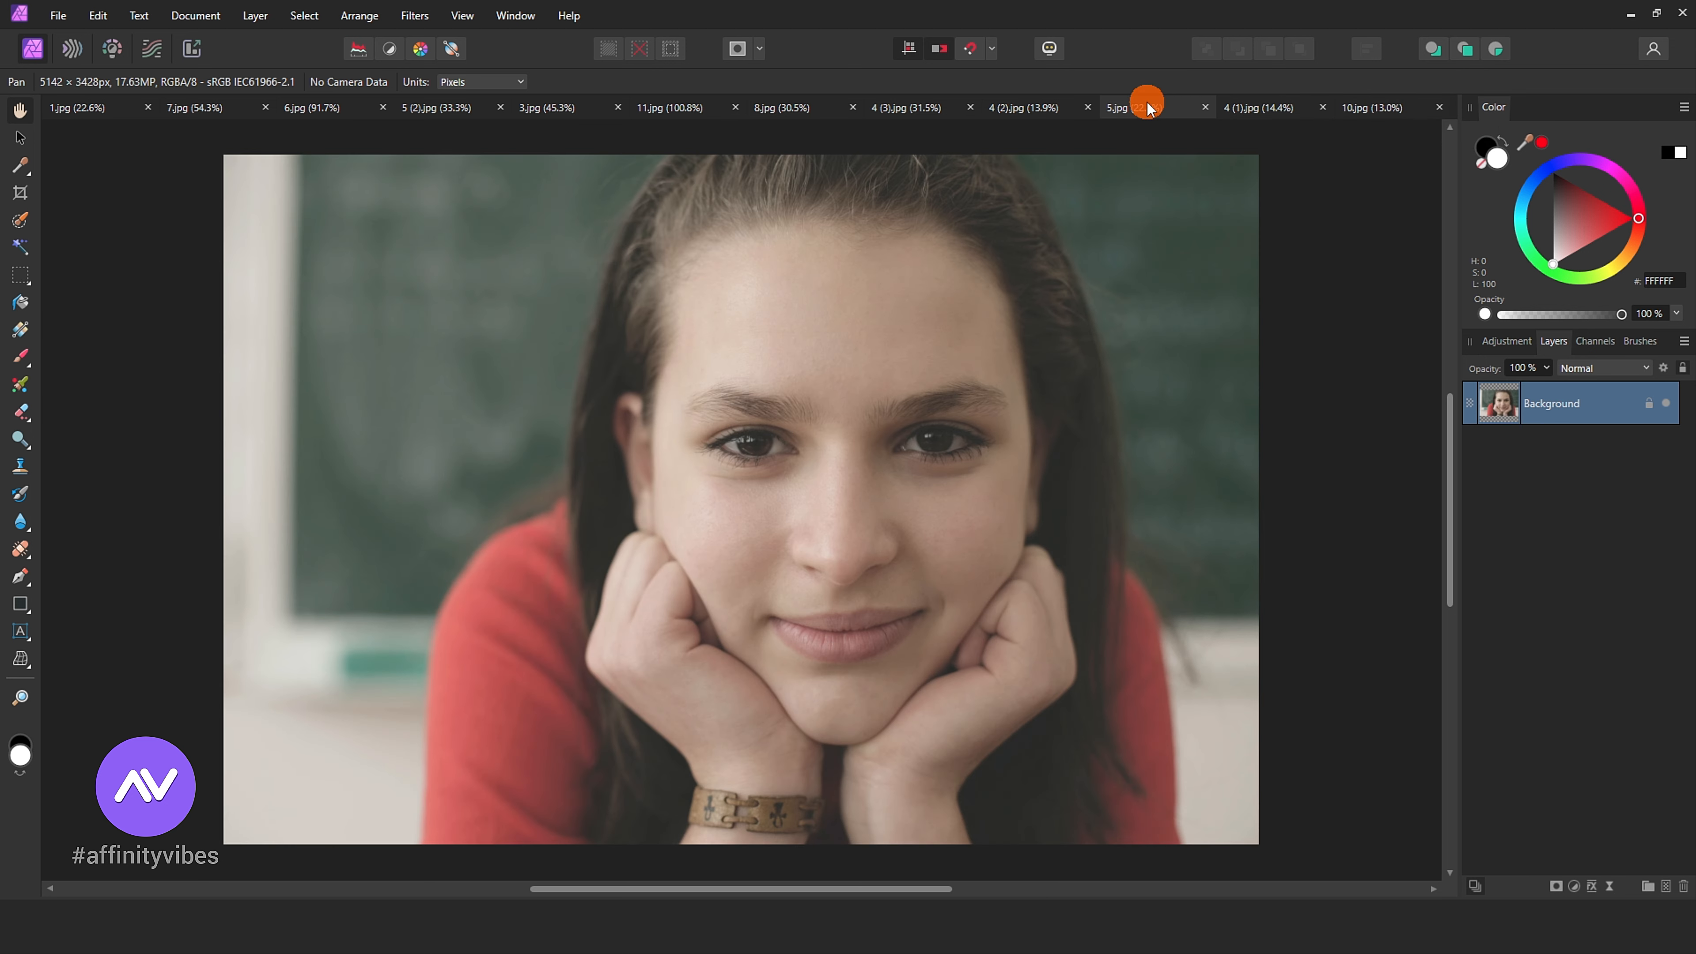
click(1018, 106)
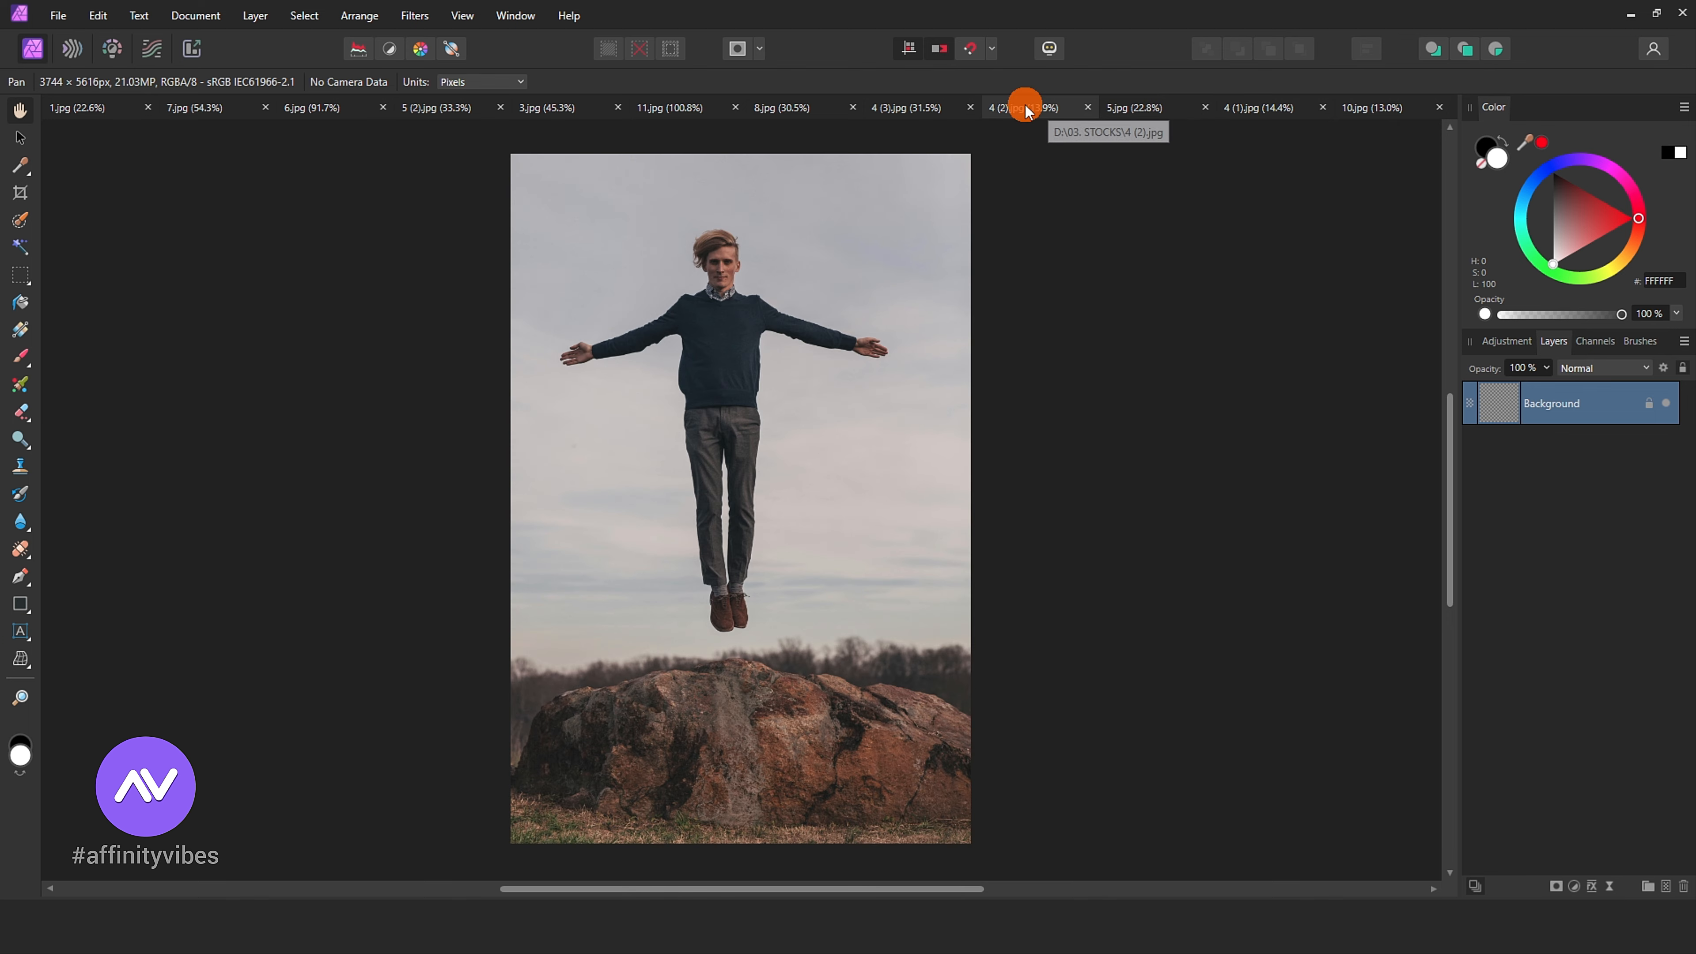
Step: View the open documents 4 (3).jpg, 8.jpg and 11.jpg one after another
click(898, 107)
click(780, 106)
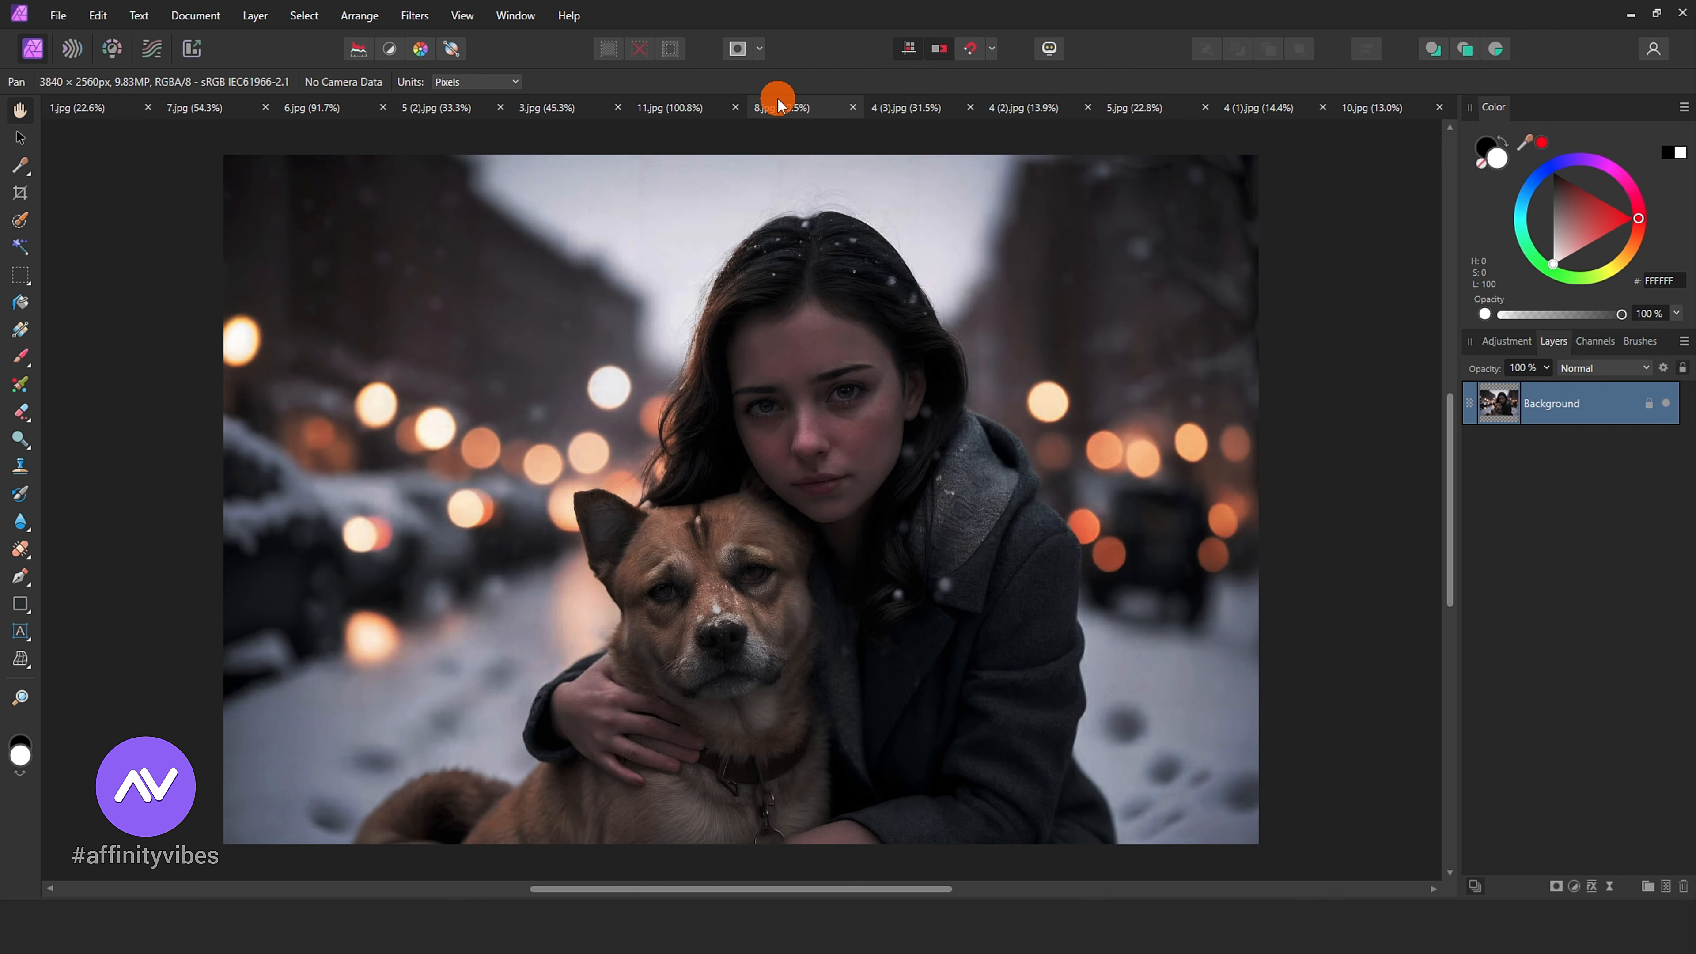
click(657, 107)
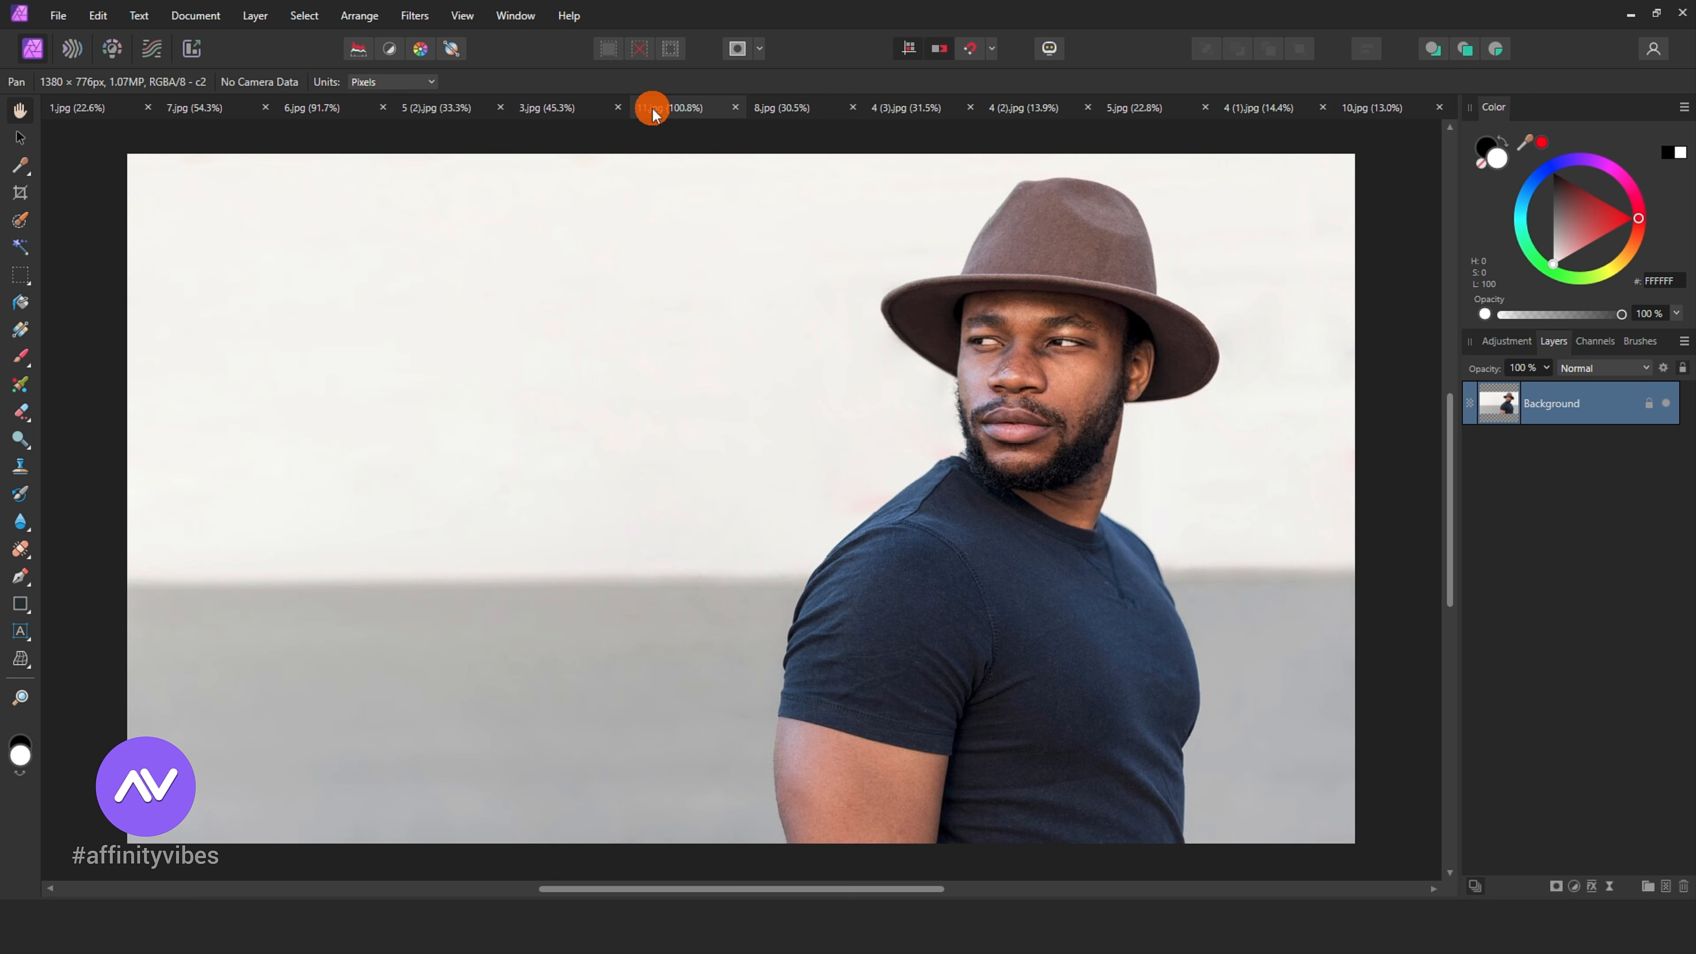
Step: Move the 11.jpg document to the end of the open documents and close 1.jpg
drag(668, 107, 1386, 107)
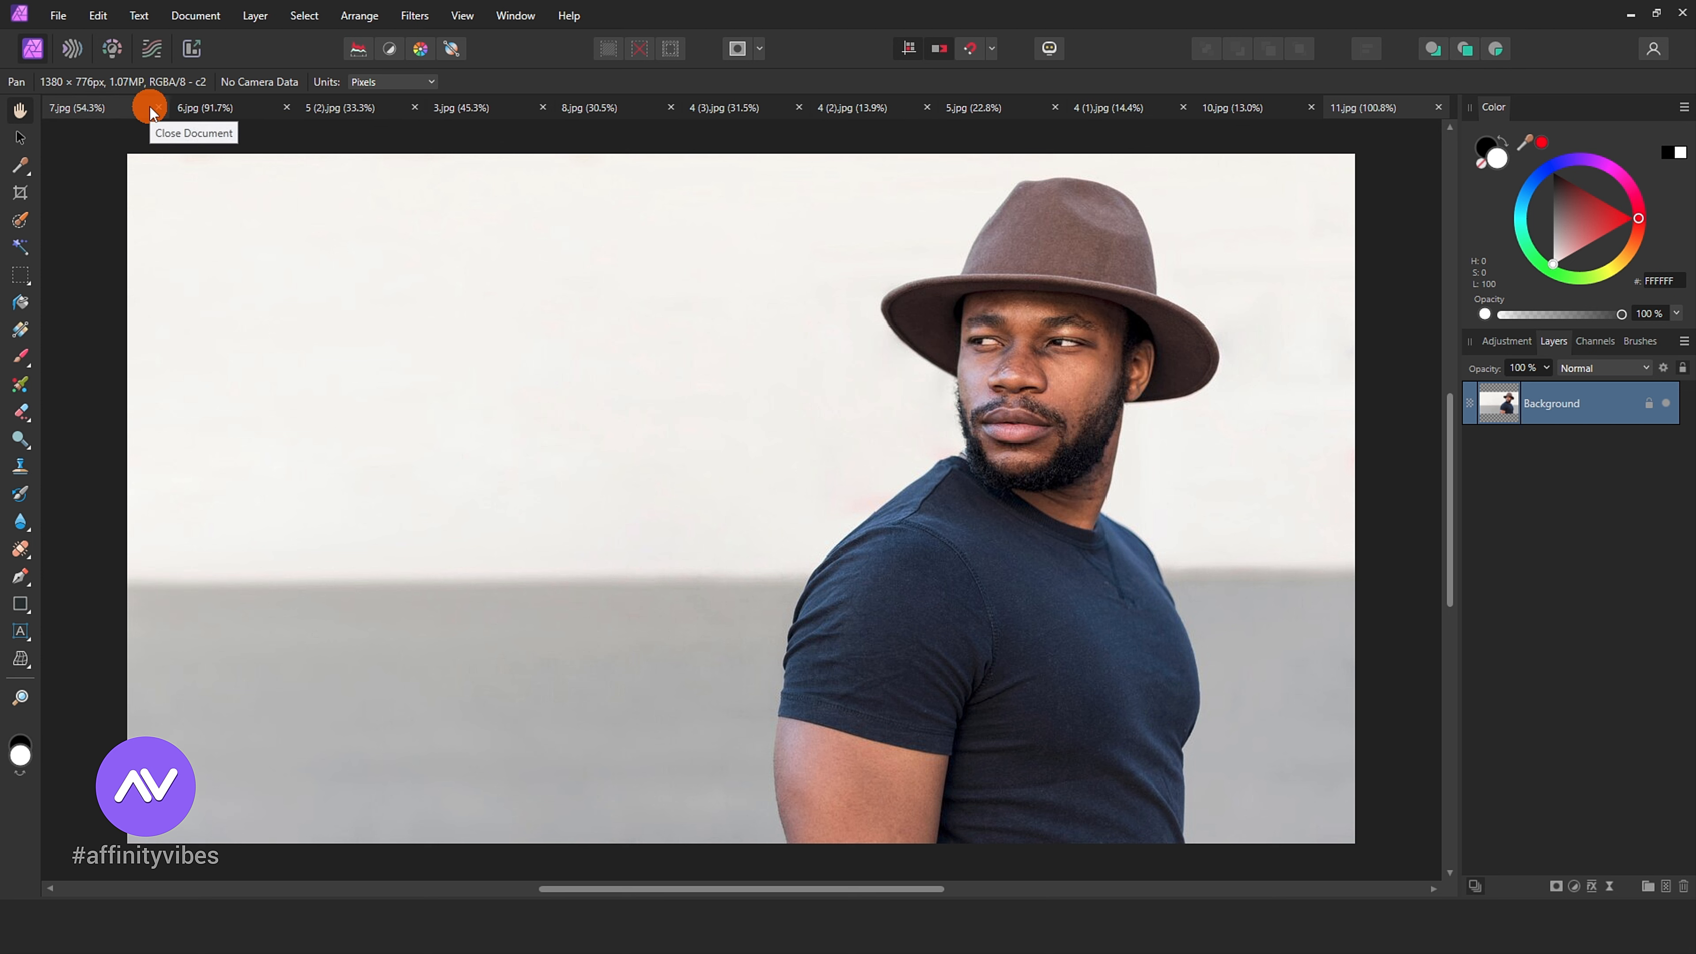
click(147, 108)
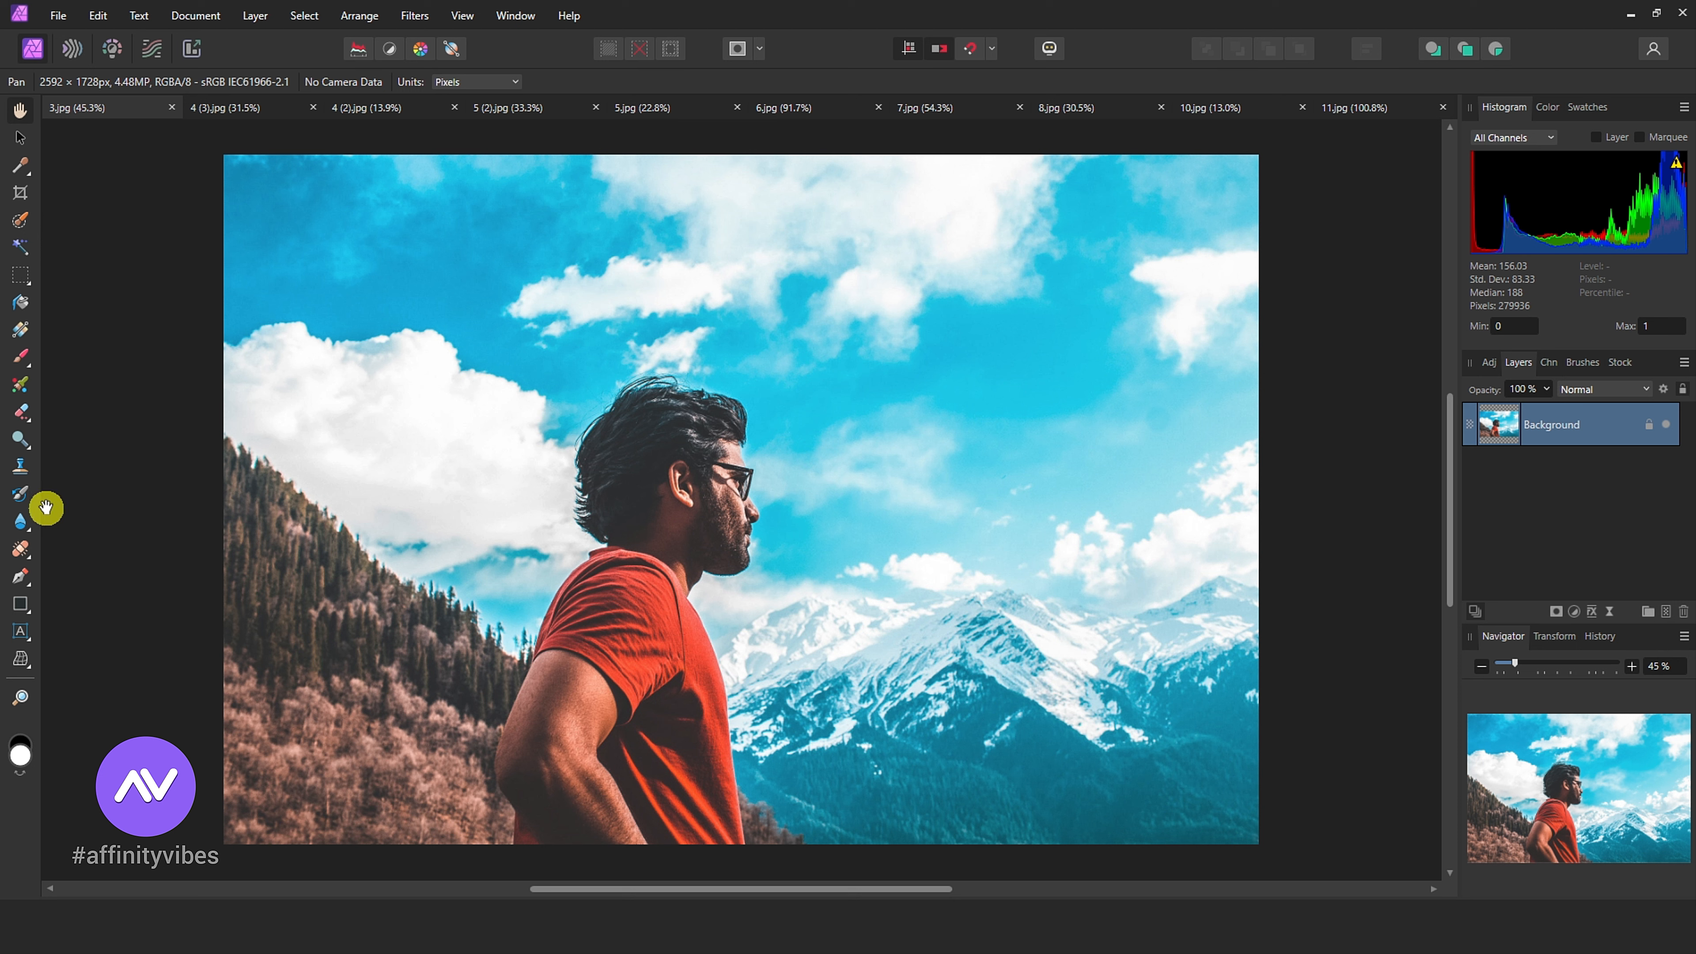
Step: Look at the tool variants grouped with the Paint Brush, Color Picker and Erase Brush tools
click(22, 358)
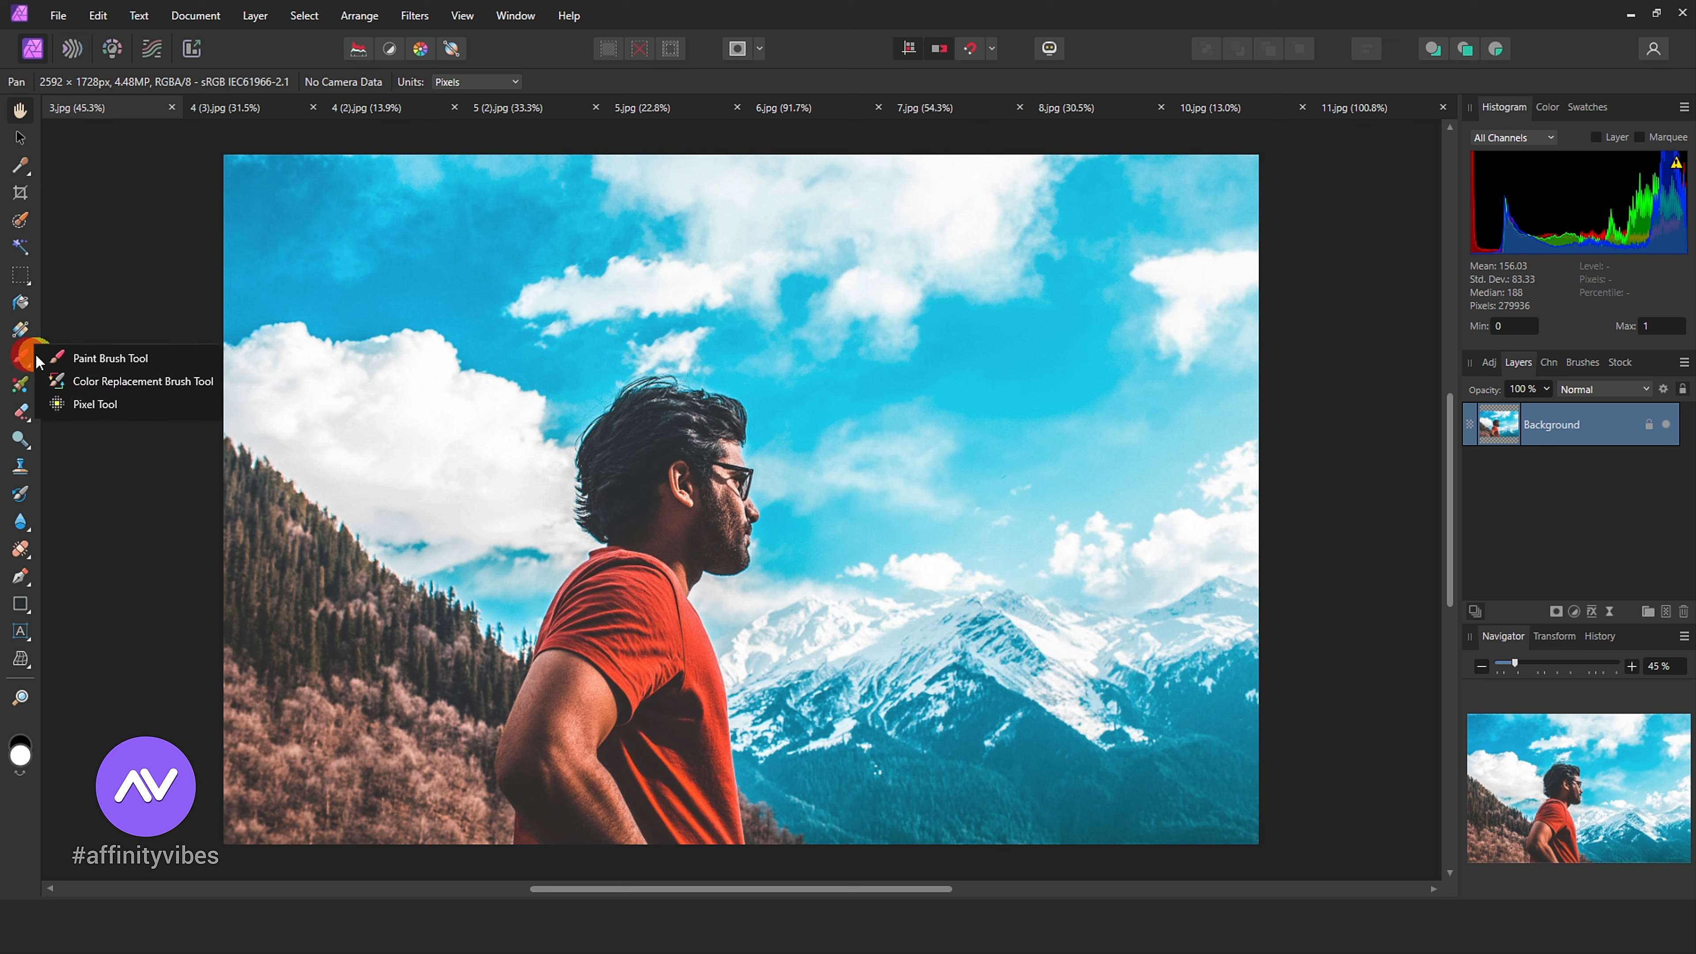
click(21, 166)
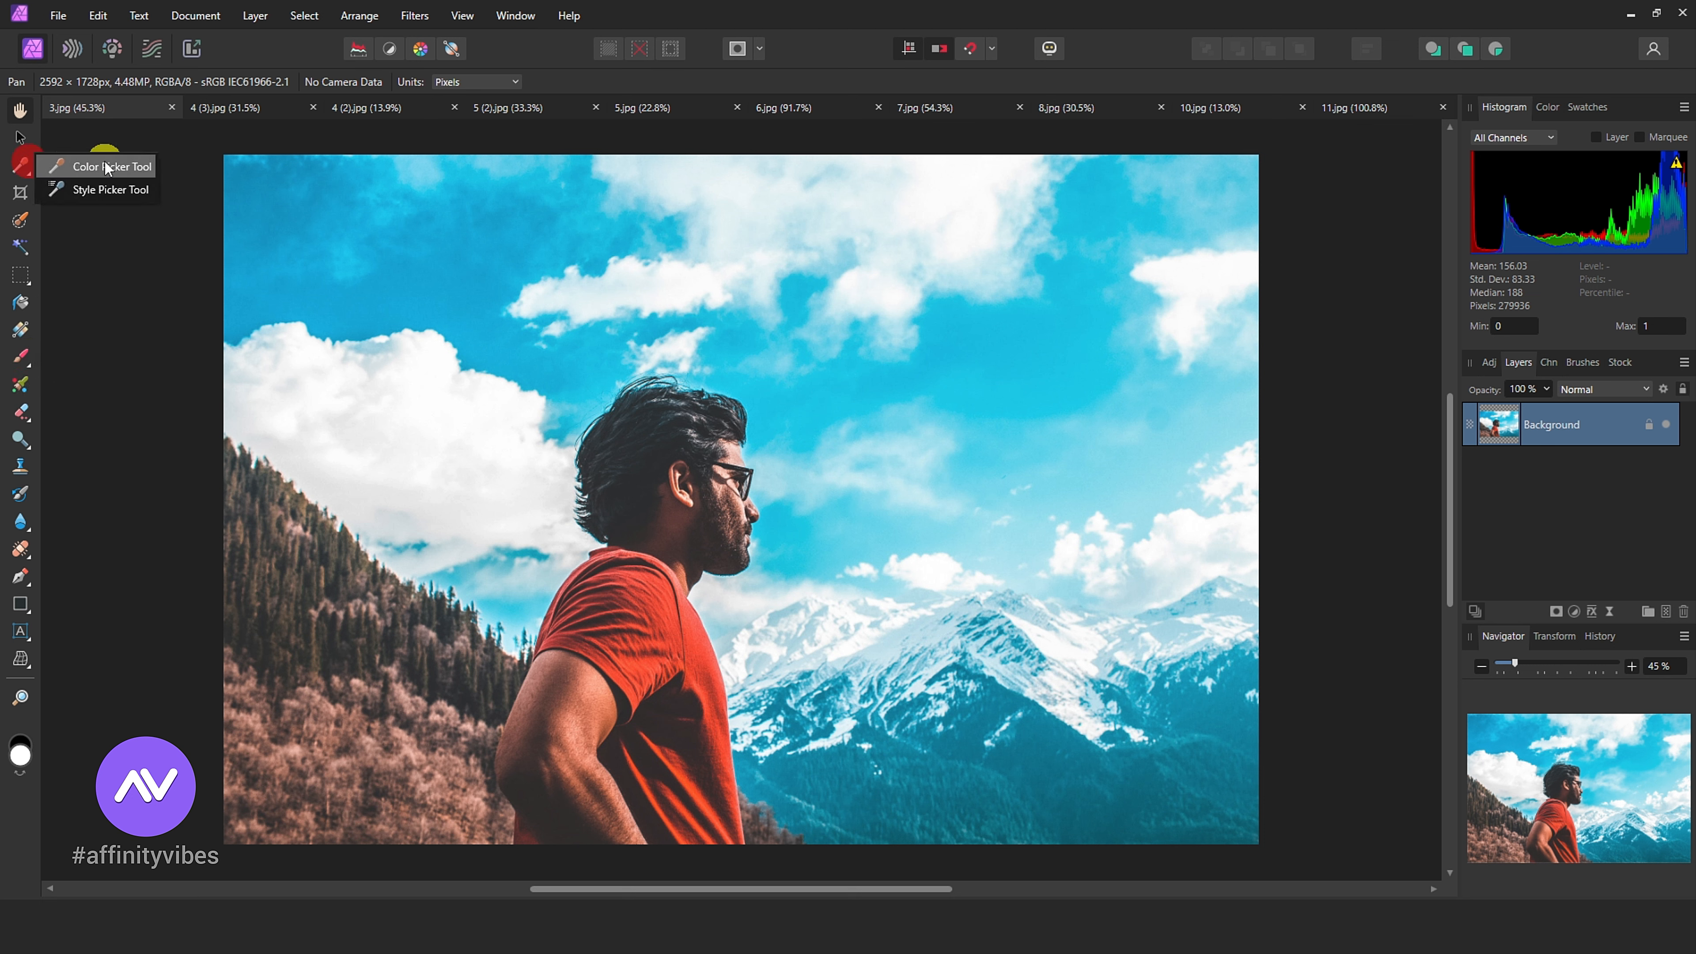
click(22, 412)
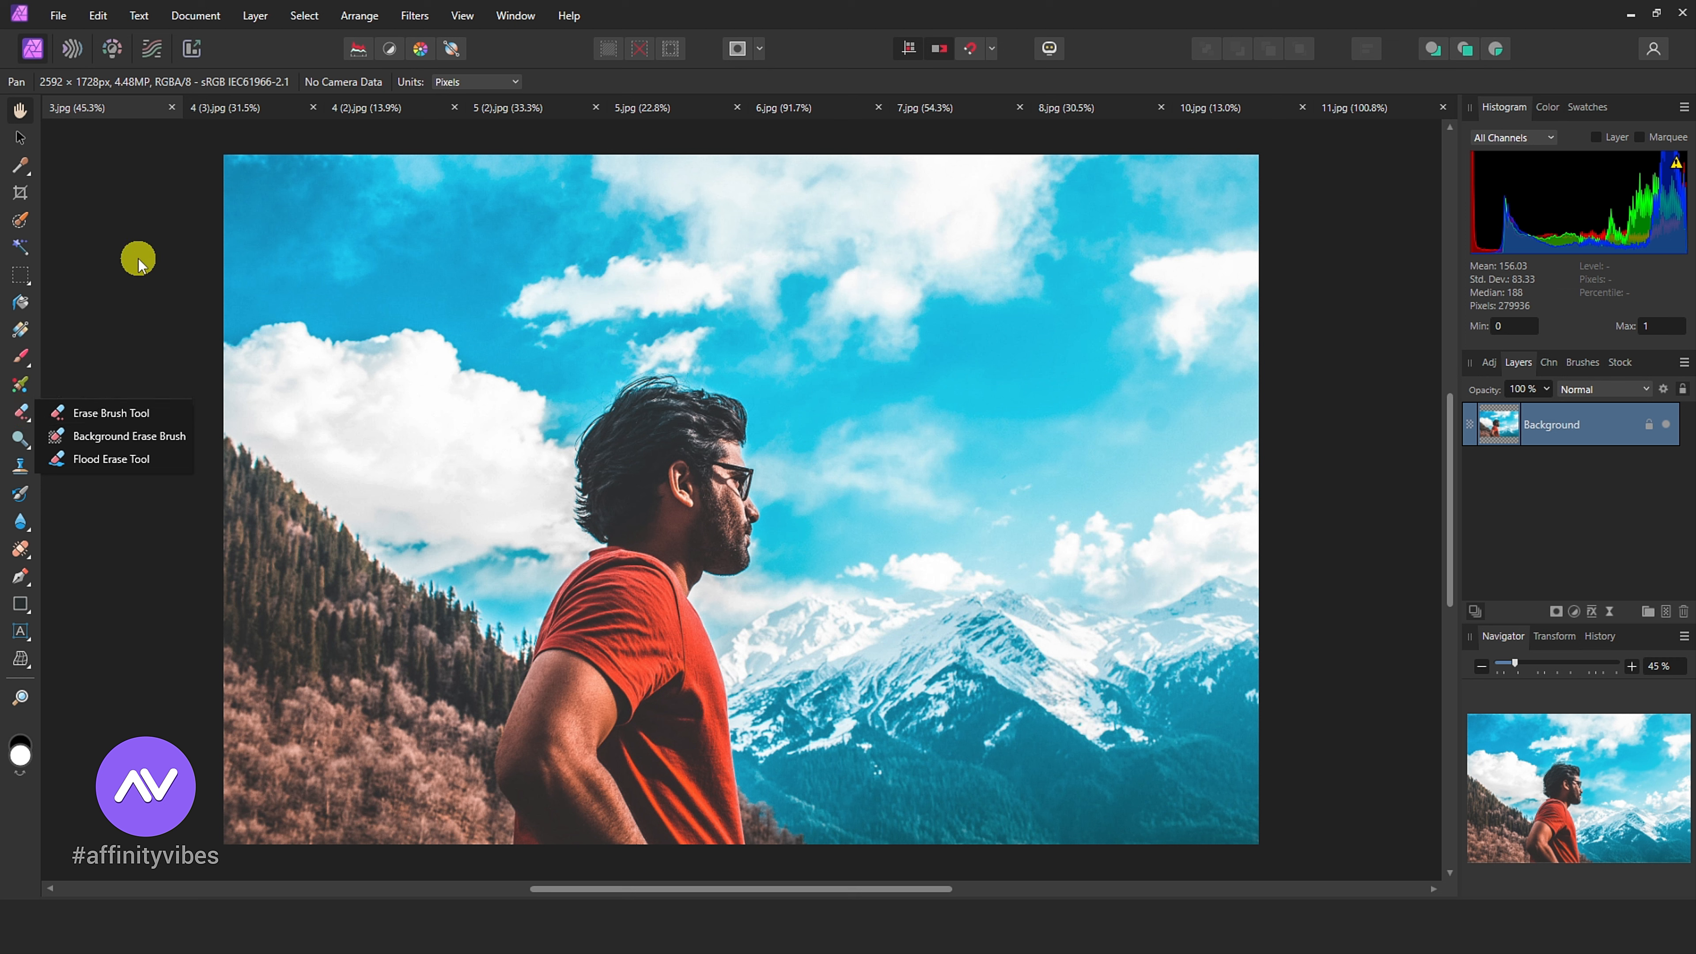
click(138, 258)
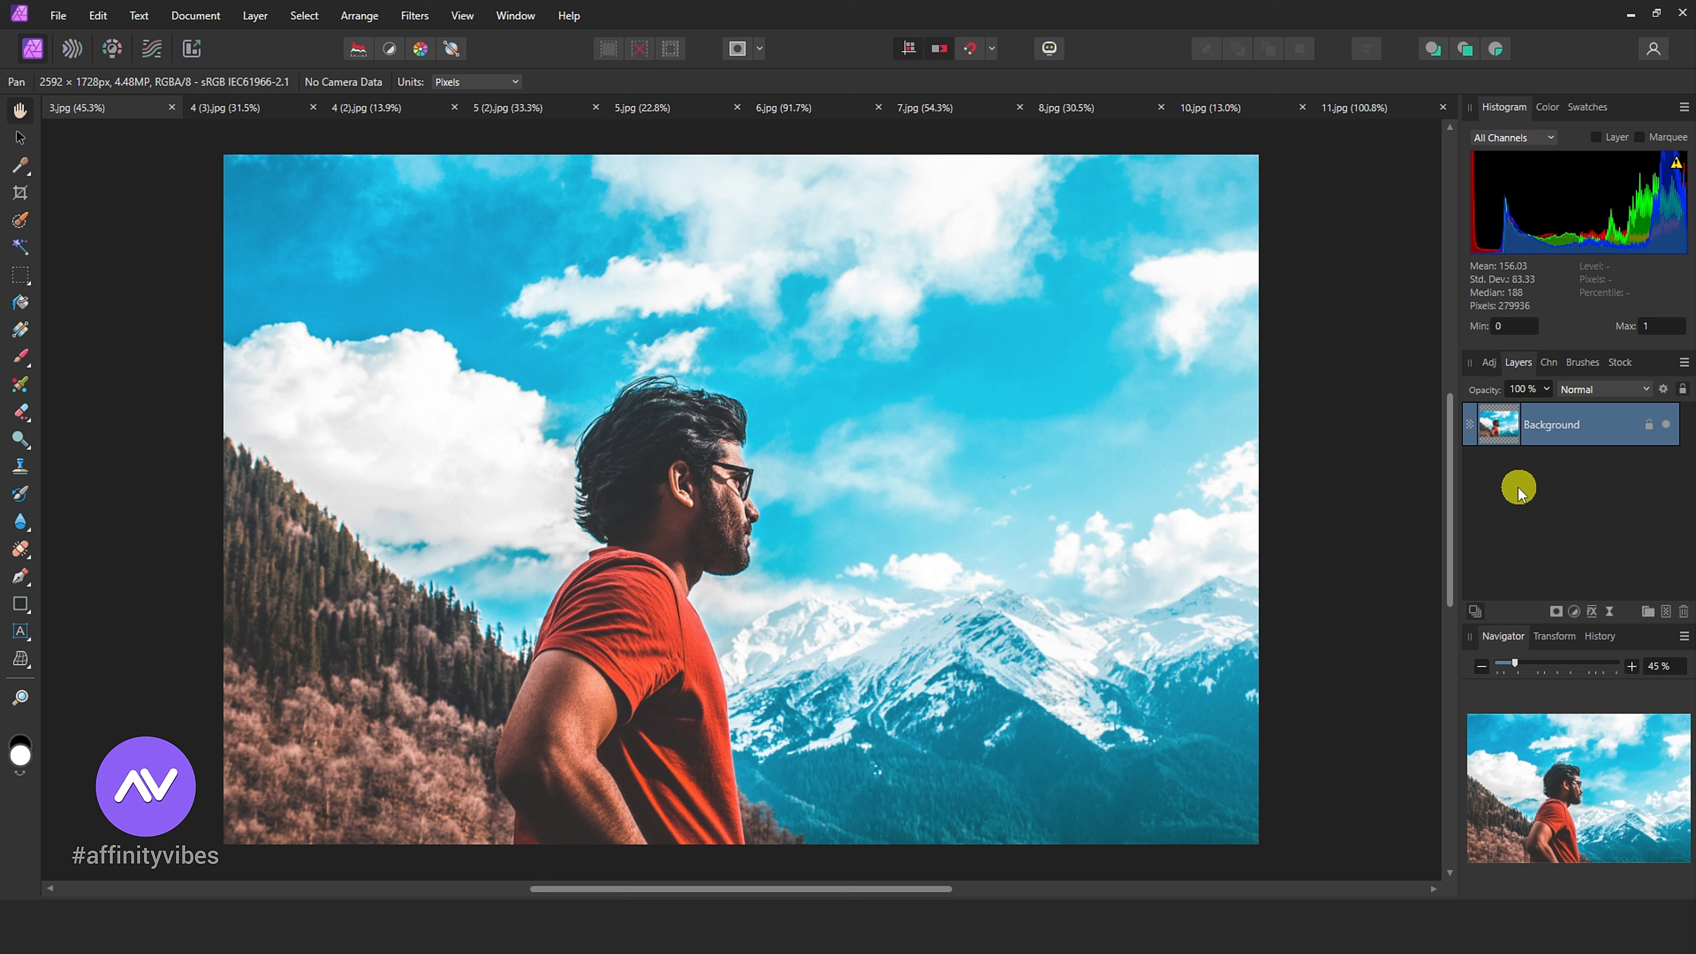
Step: Examine the histogram of 3.jpg, the color swatches and the color wheel, leaving the color wheel displayed
mouse_move(1476, 163)
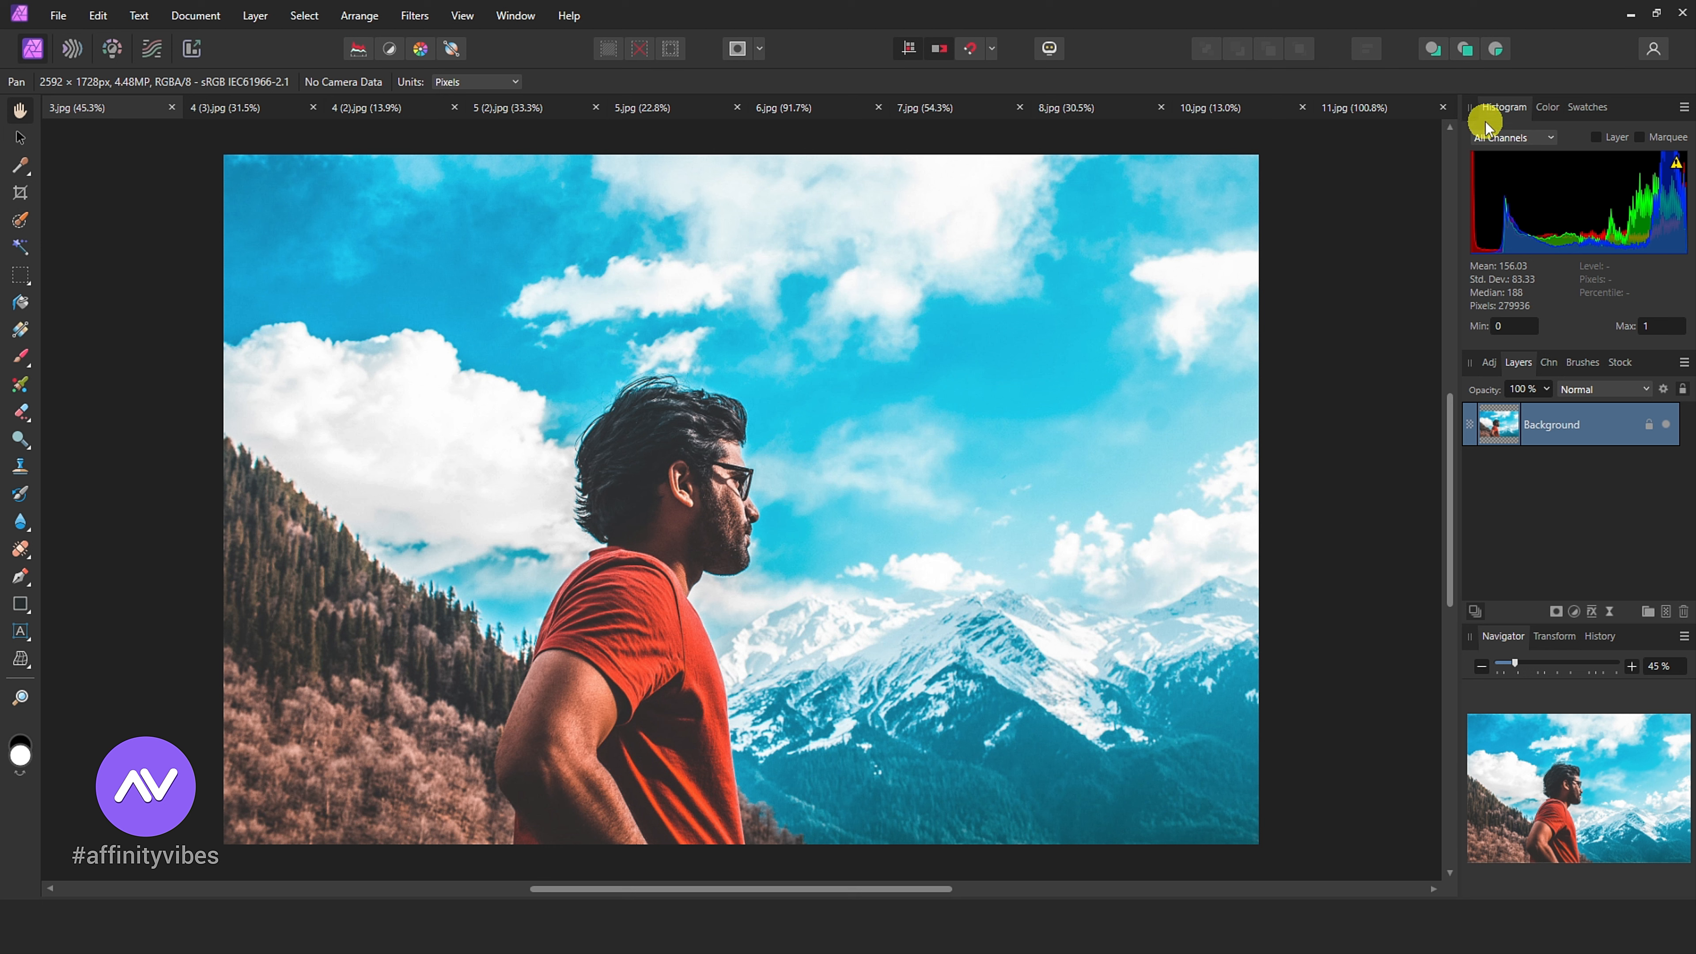
click(1550, 108)
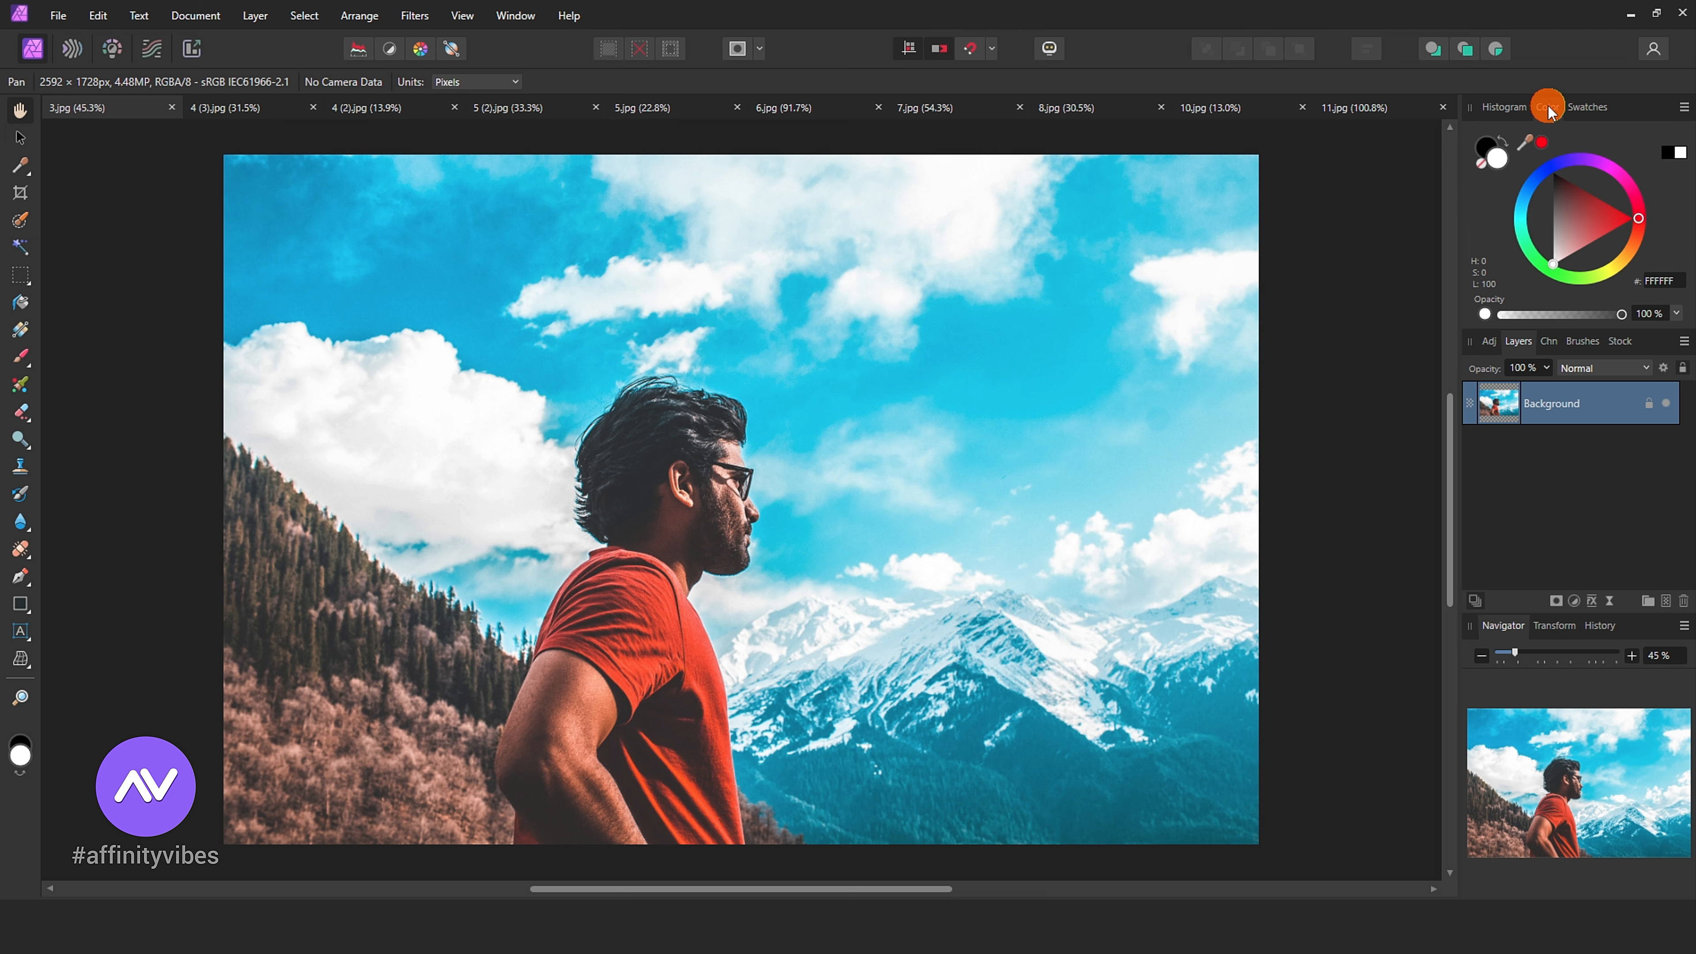
click(1587, 108)
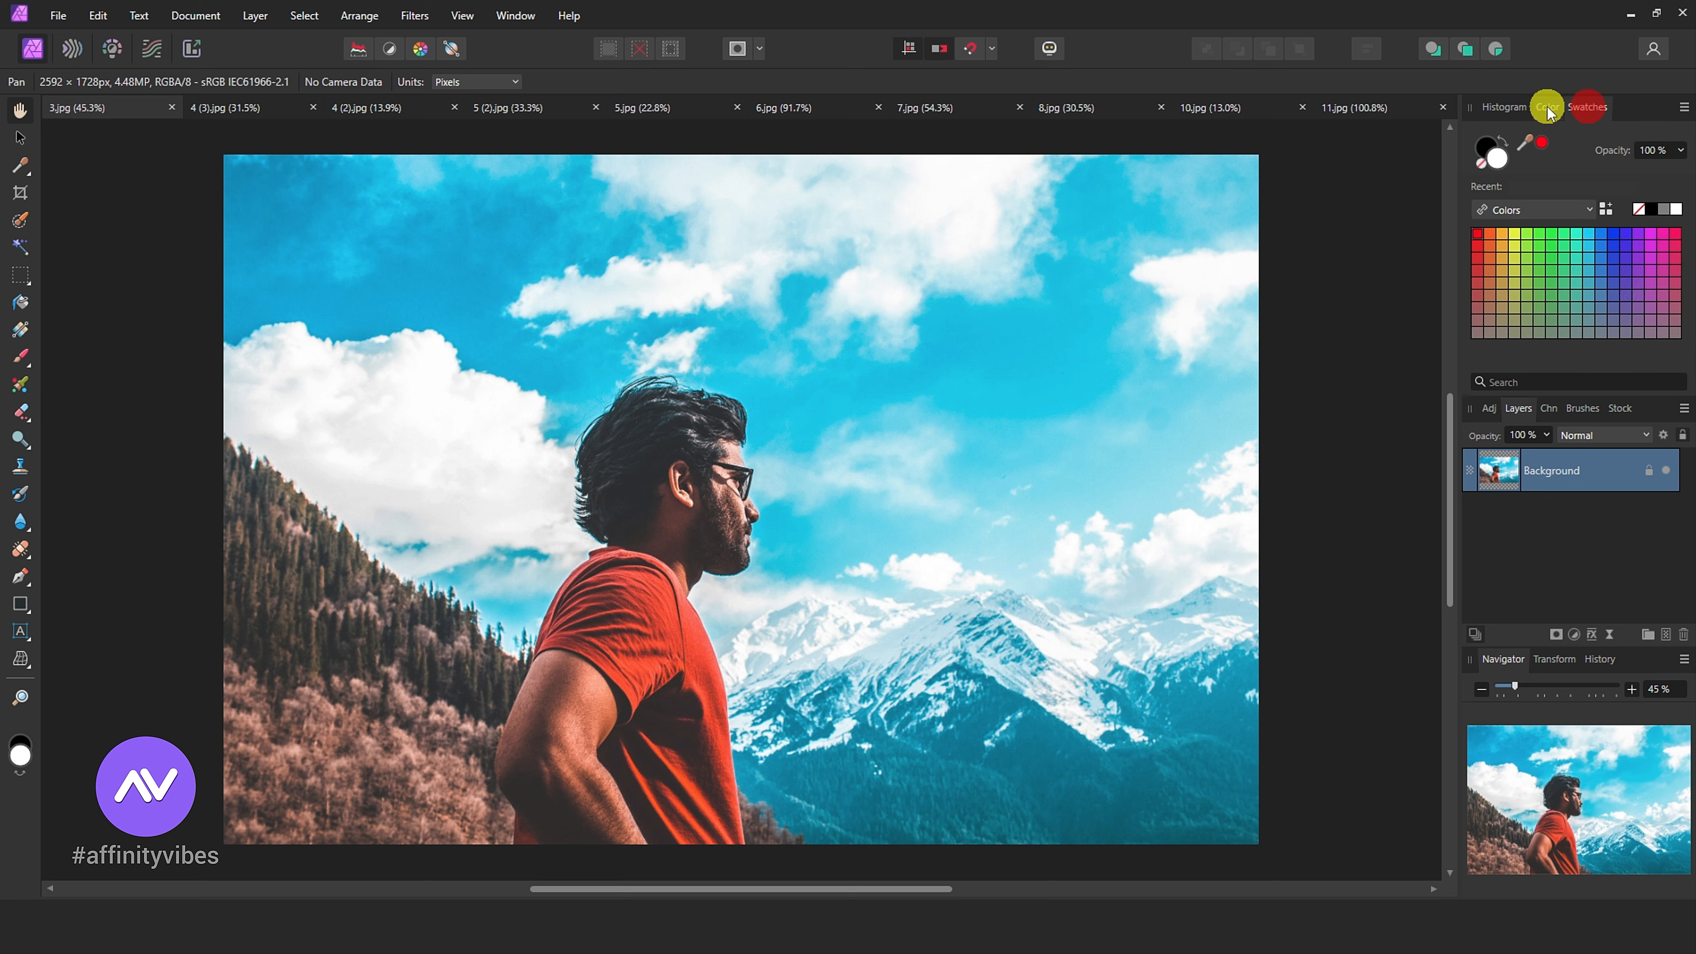
click(1499, 107)
mouse_move(1497, 169)
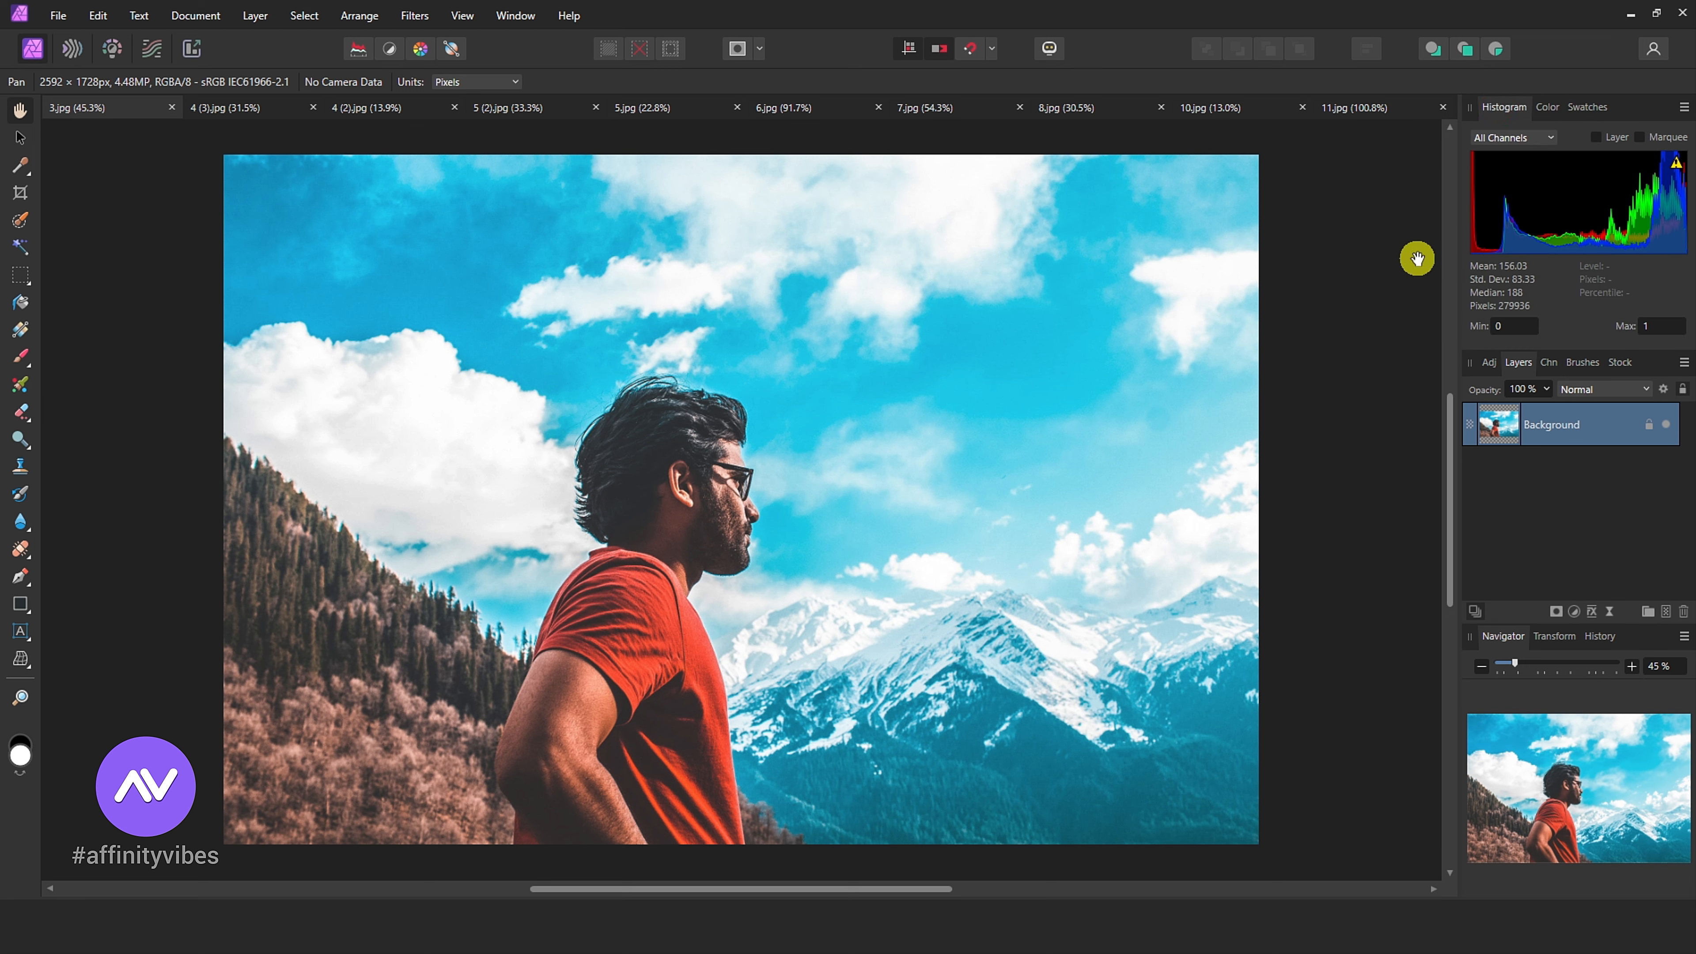
click(1507, 107)
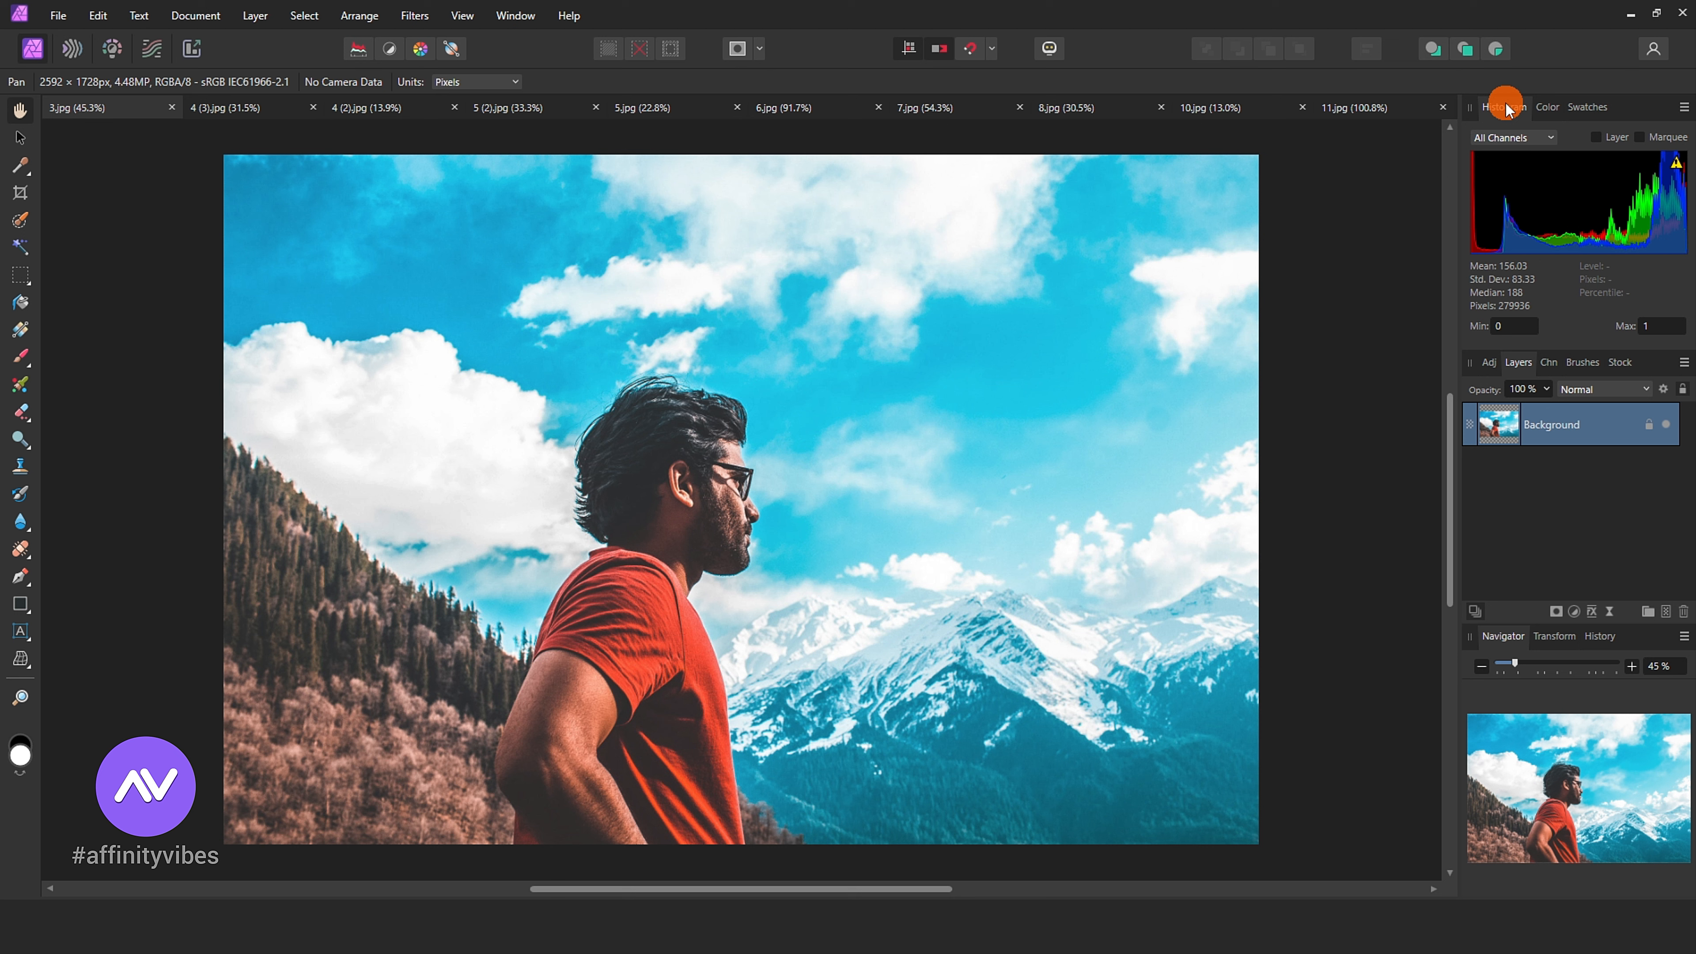
click(1584, 107)
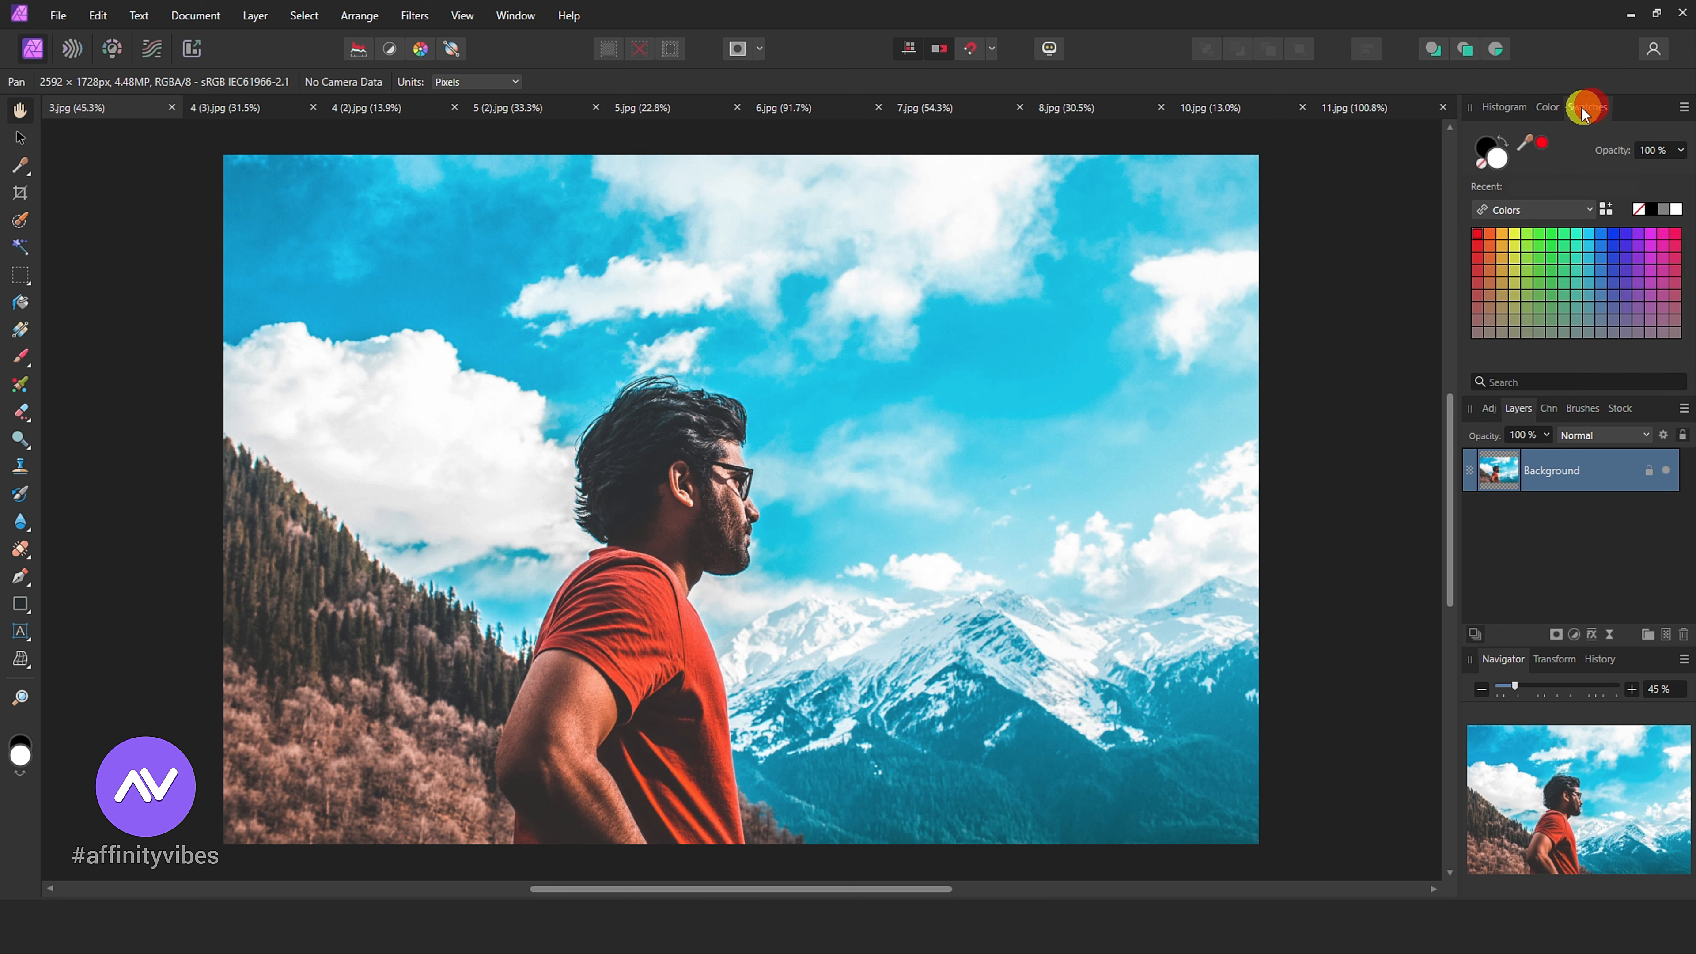
click(1546, 107)
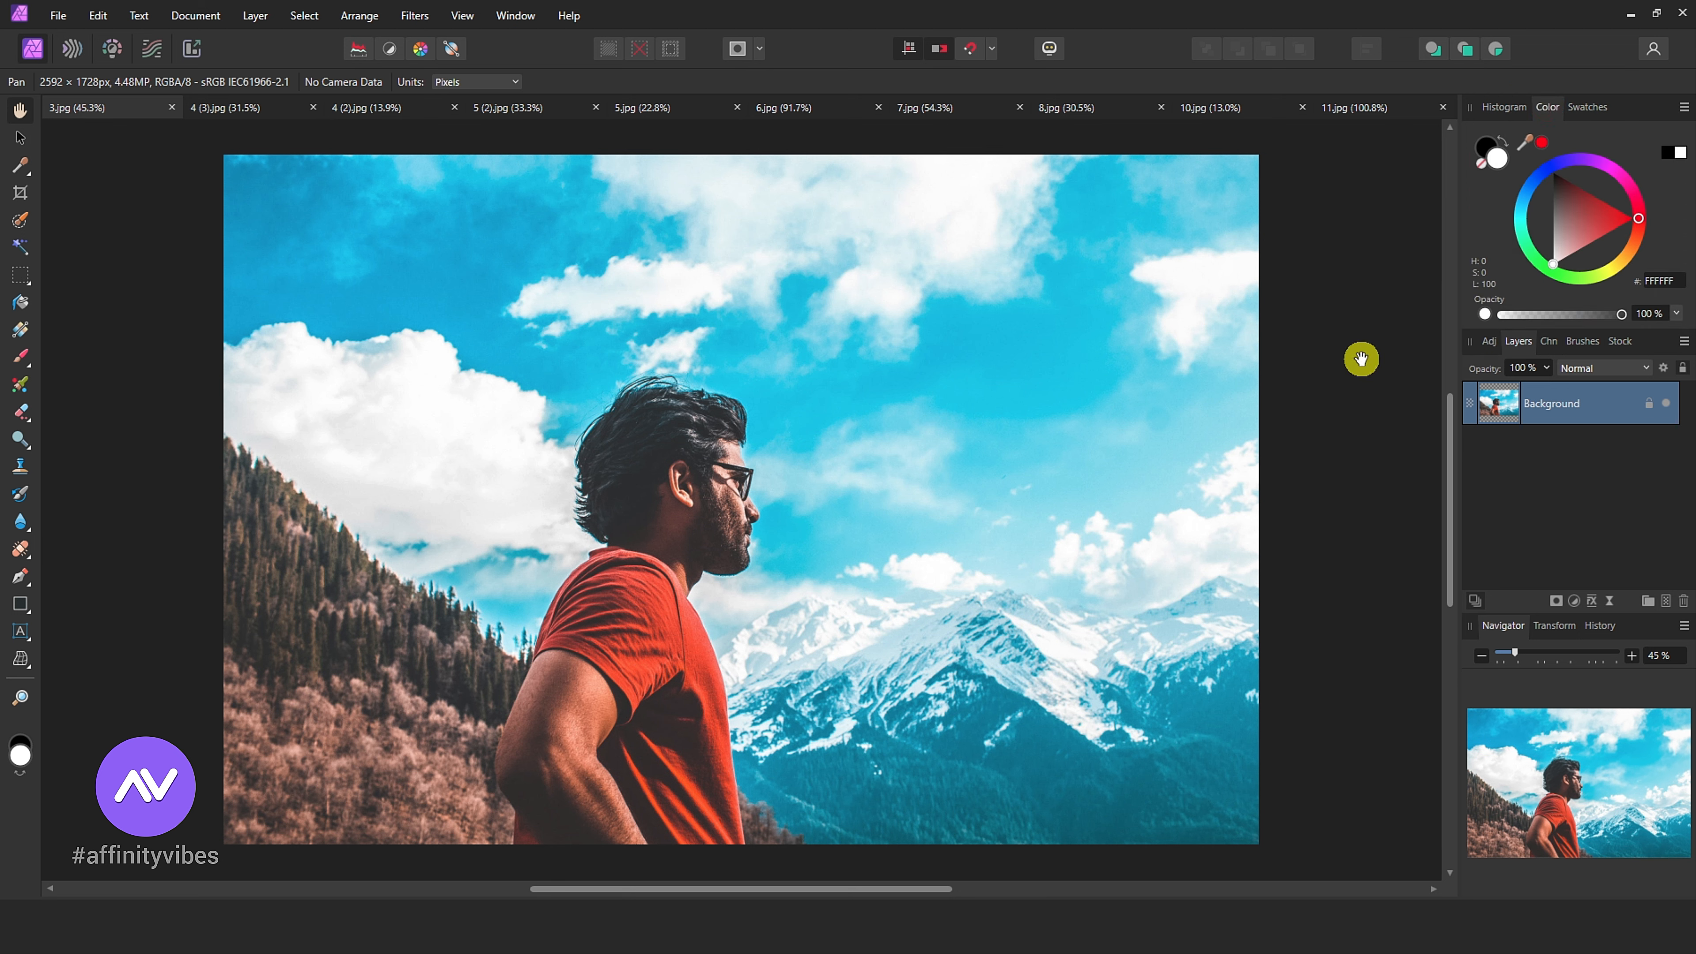
Step: Look through the adjustments, layers, color channels, brushes and stock photo source, returning to the adjustments list
click(1485, 342)
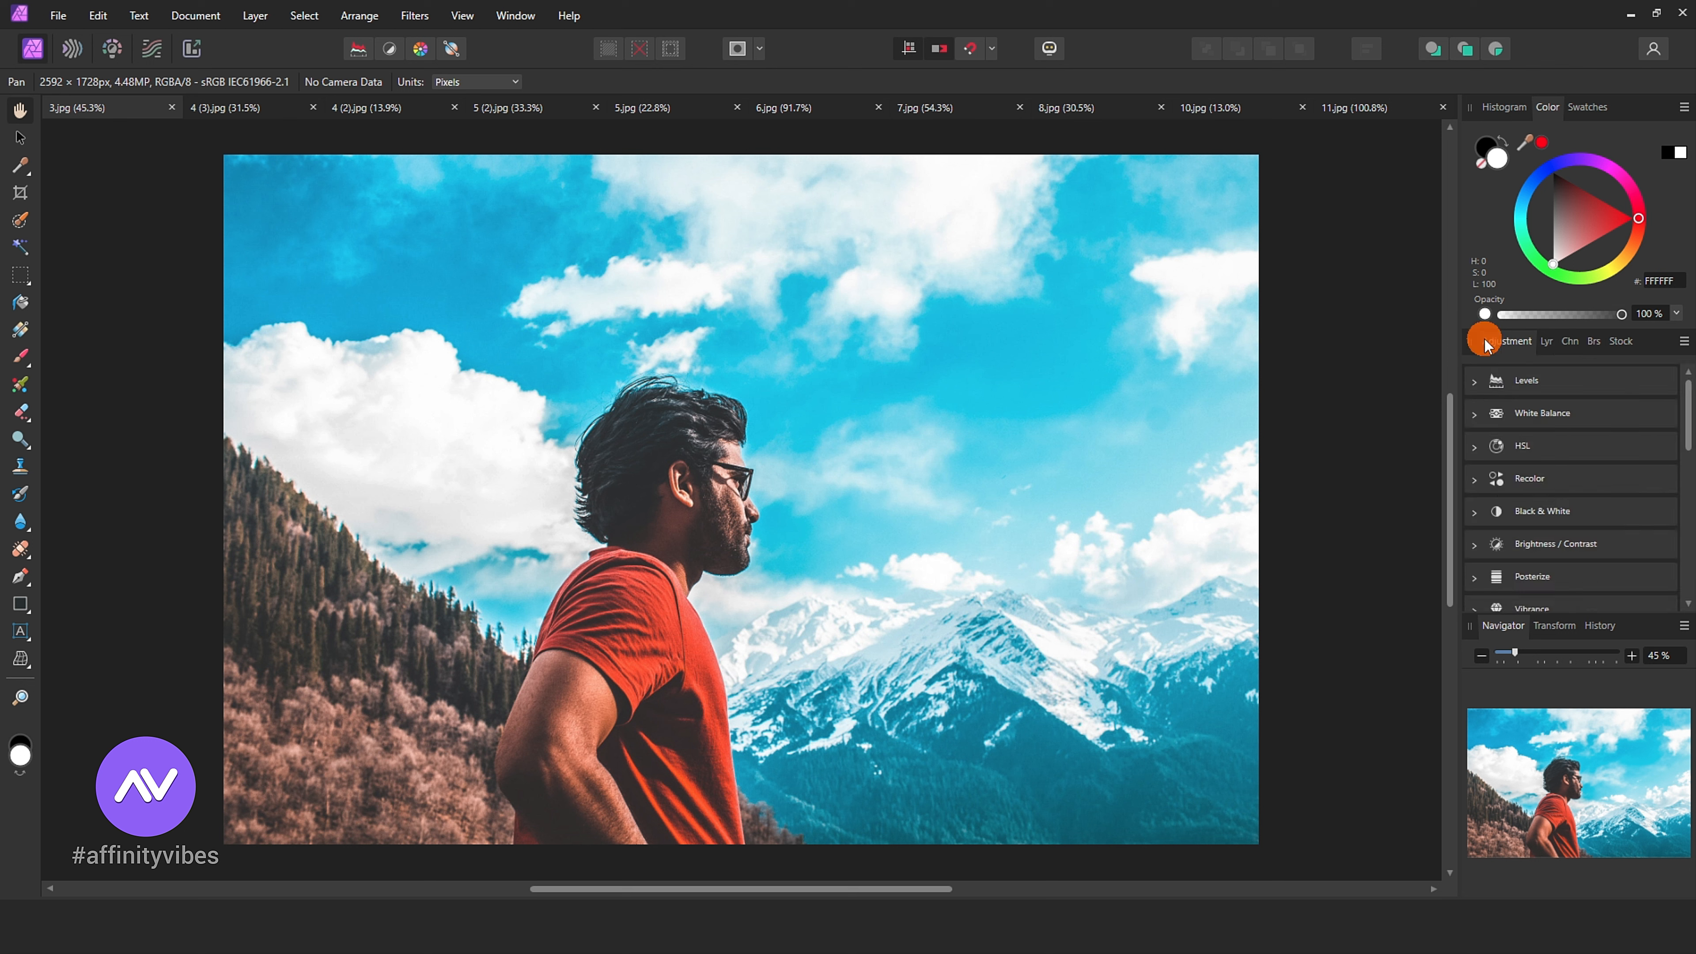
click(1537, 345)
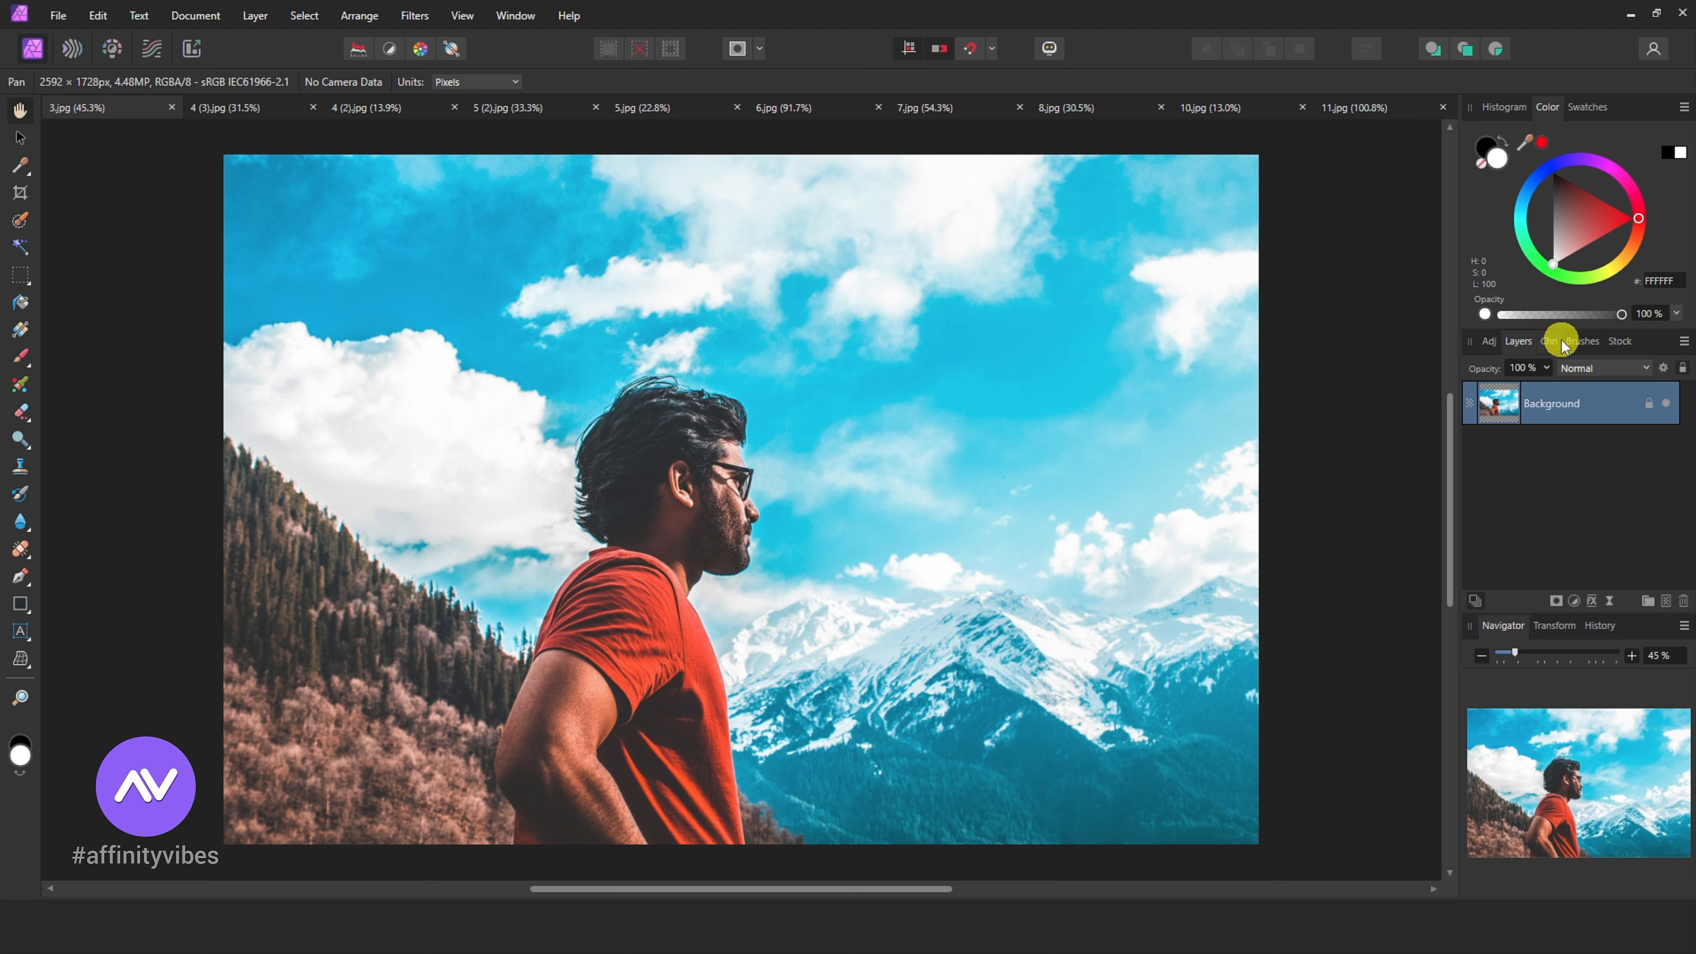
click(1561, 343)
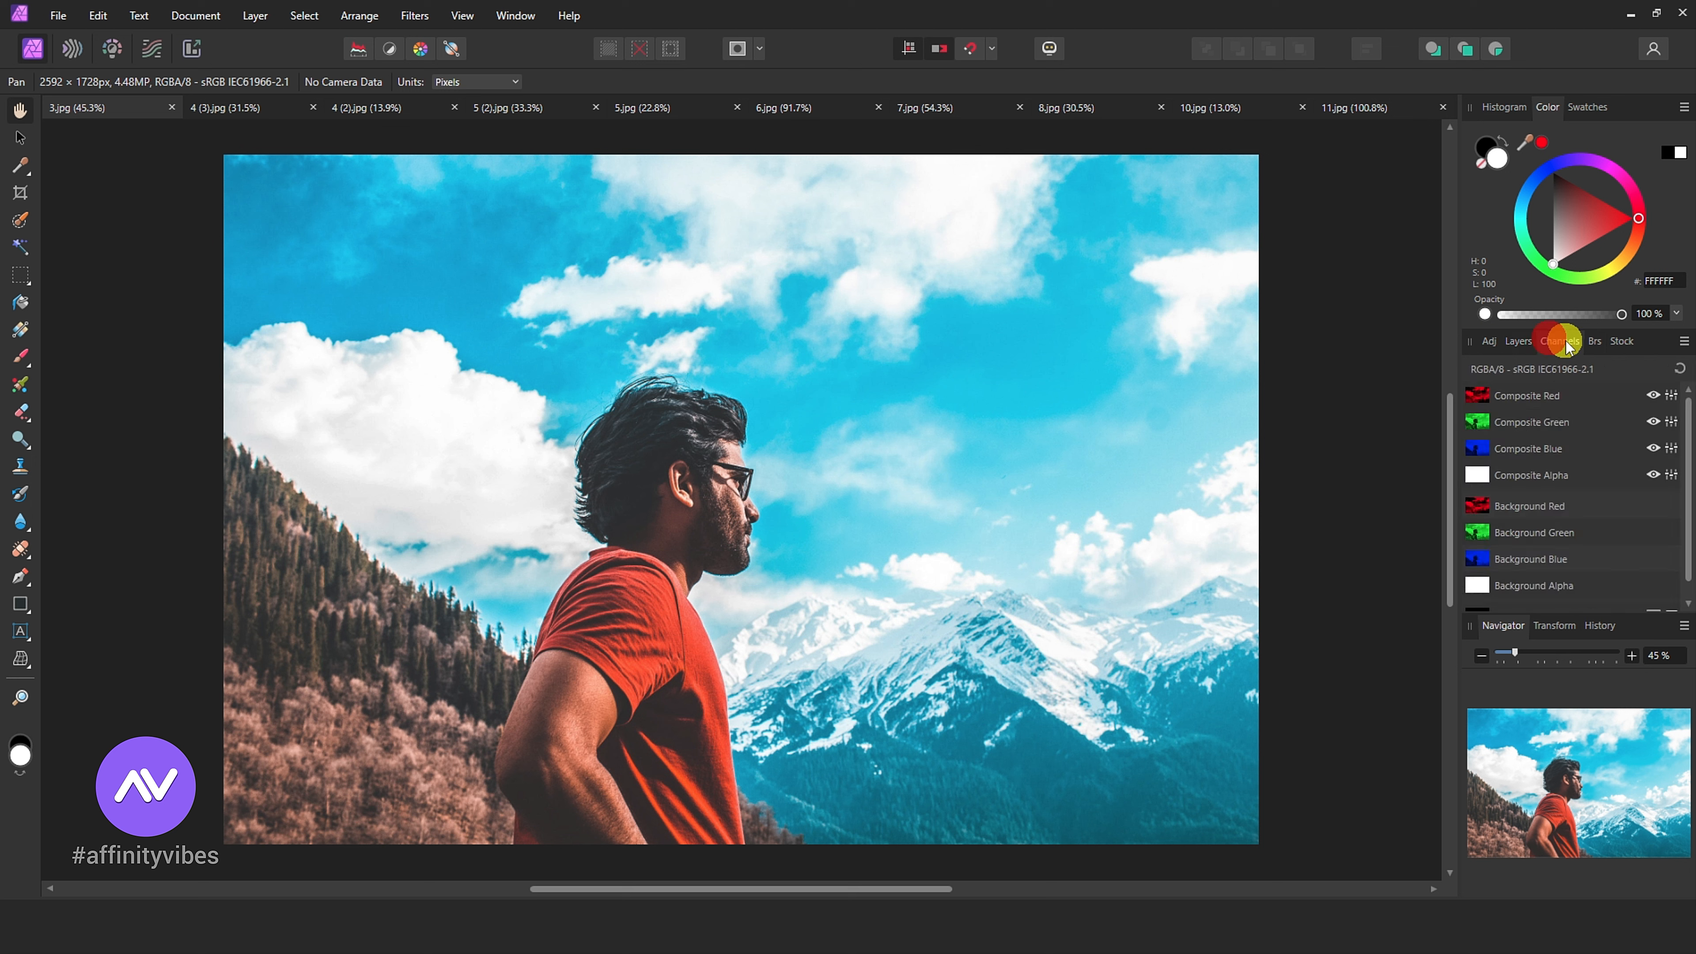
click(1594, 342)
click(1619, 342)
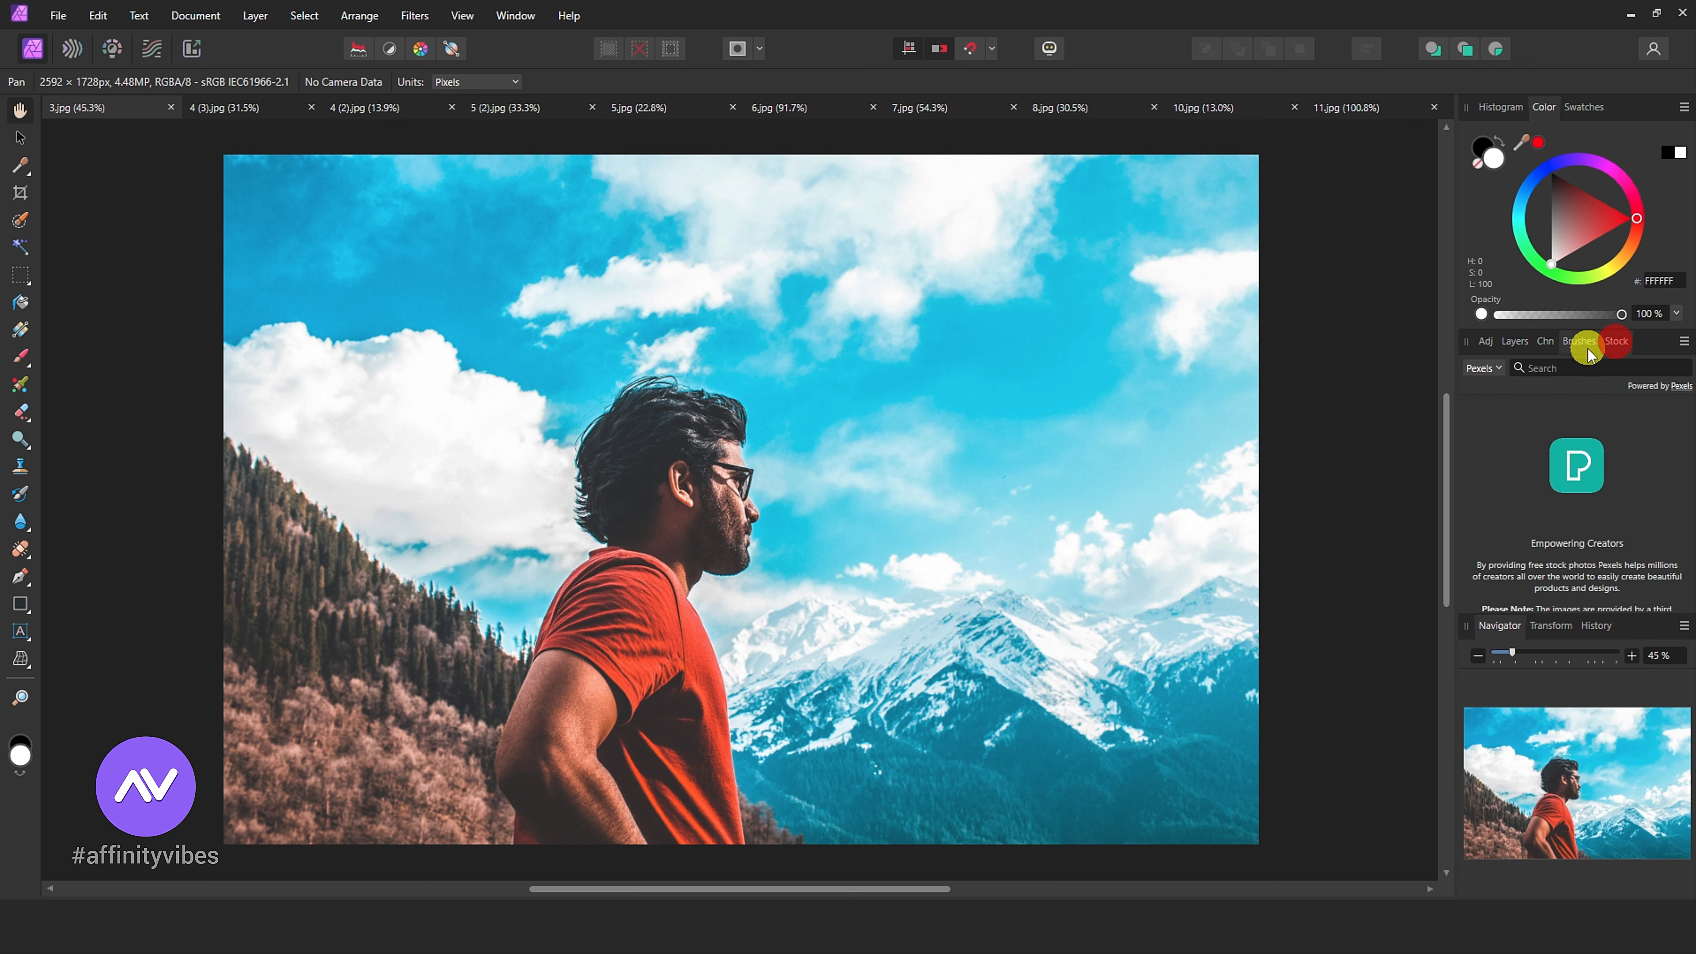
click(1485, 341)
Step: Look at the list of panels that can be shown and at the Studio options, including Reset Studio
click(516, 16)
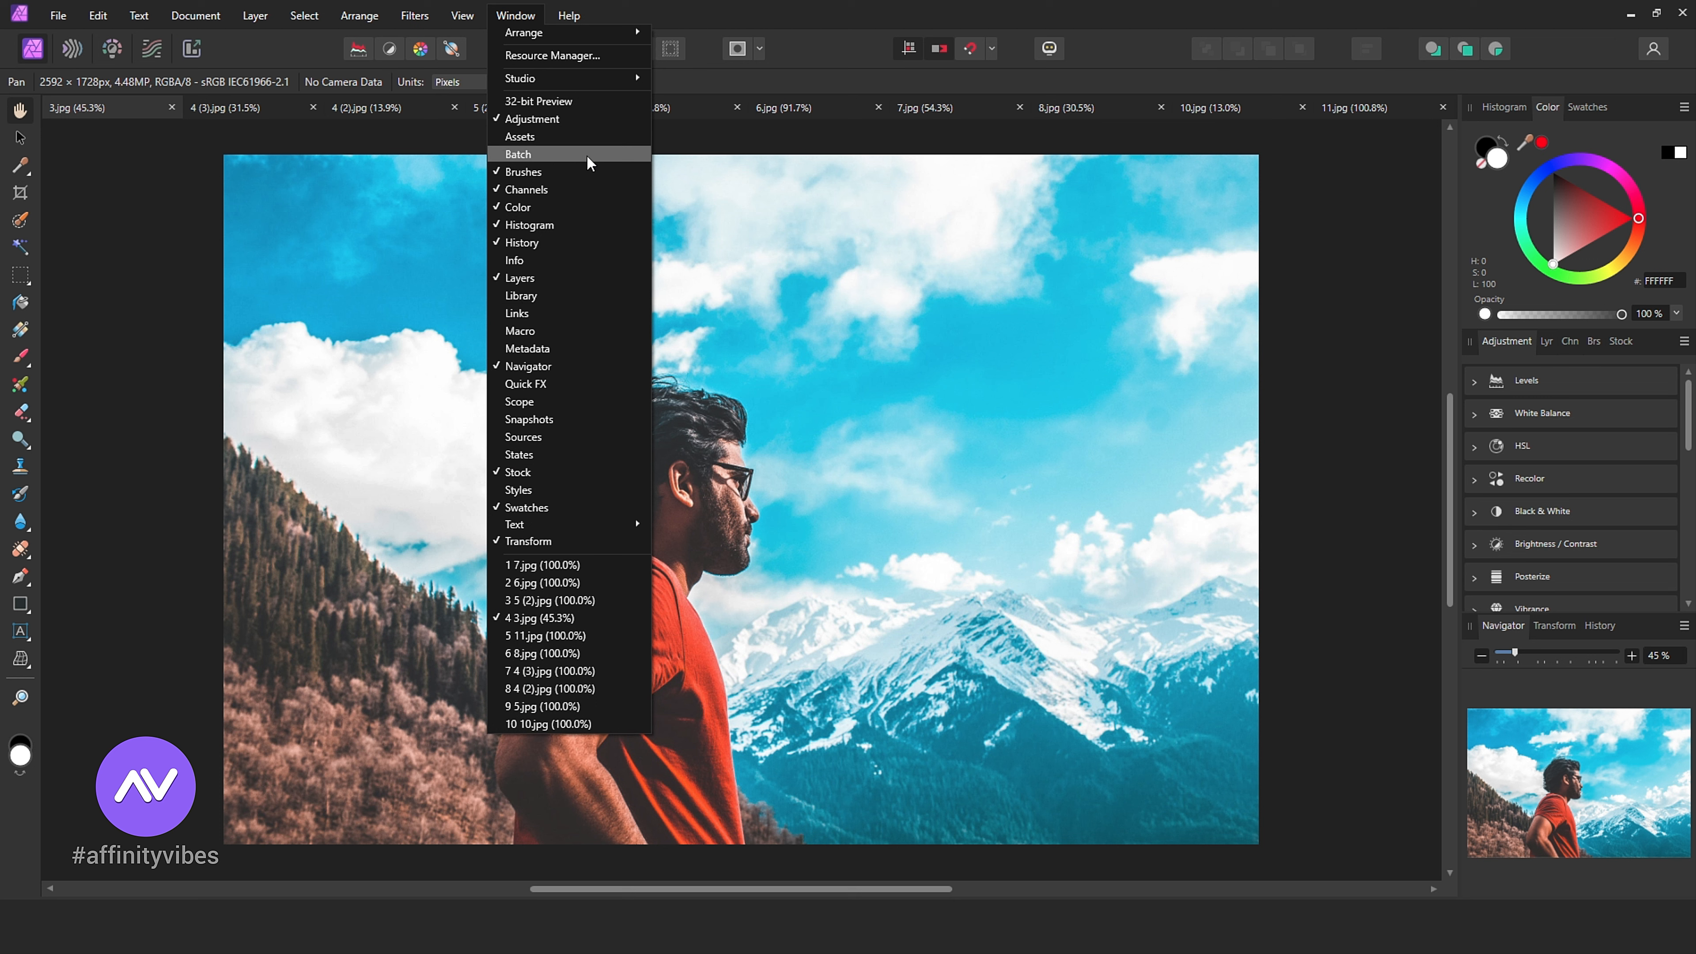
mouse_move(560, 75)
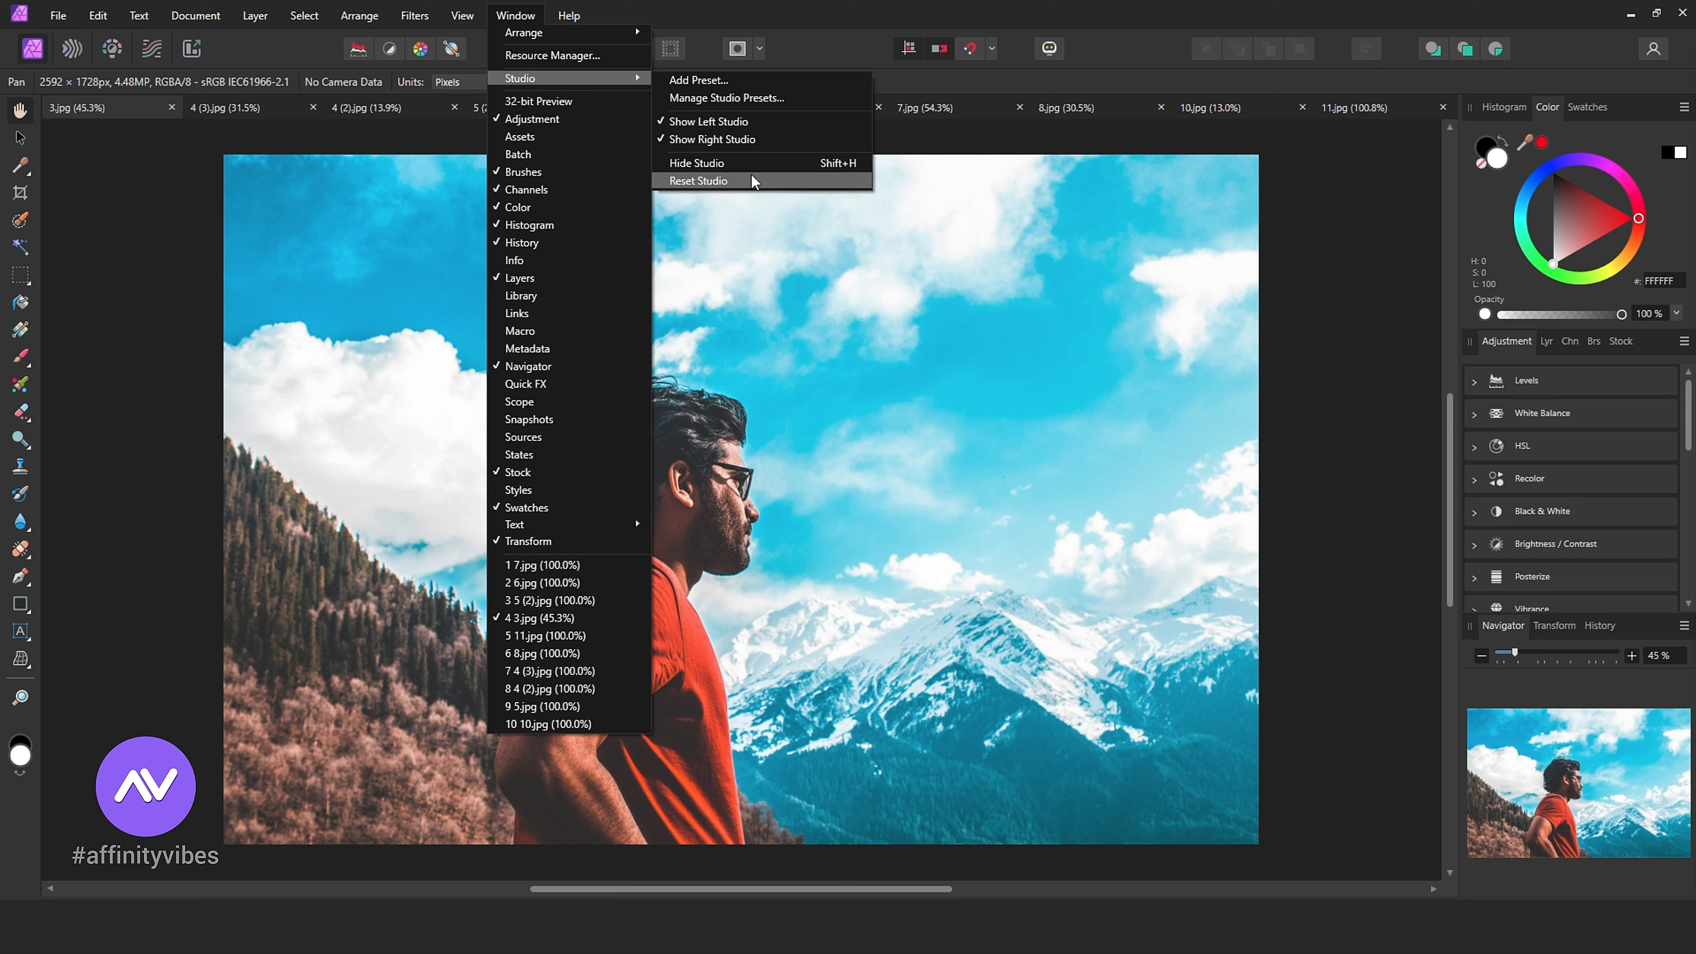
click(348, 250)
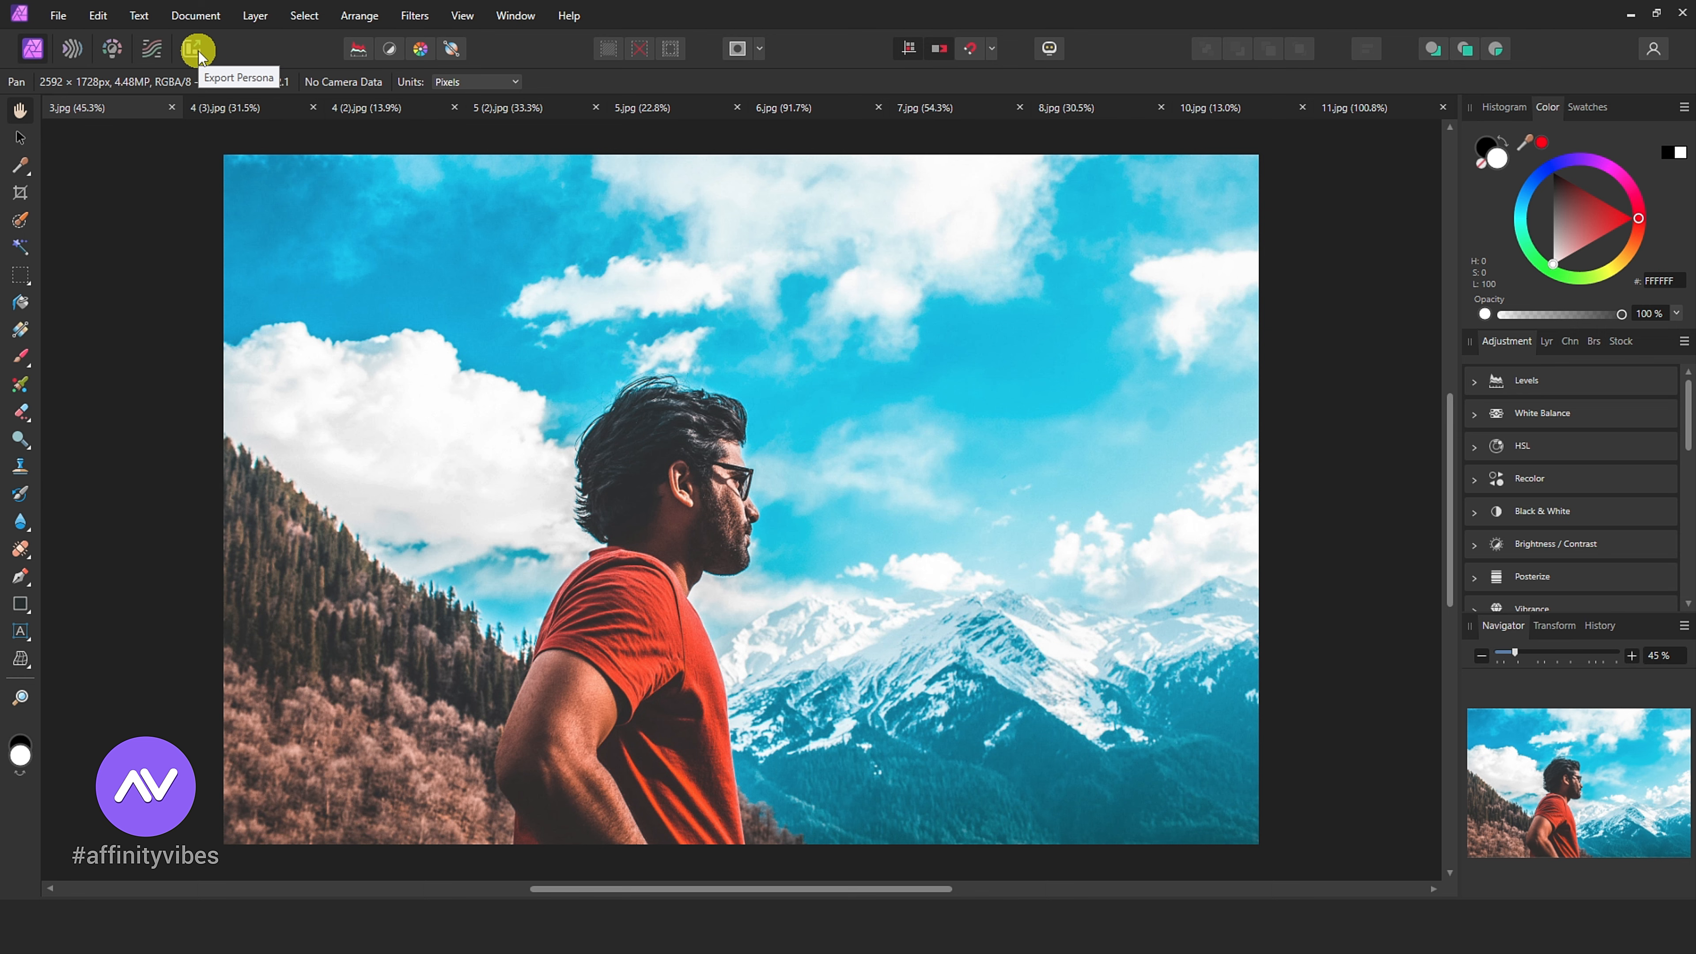
Step: Display the layers of 3.jpg and crop the image to about 1017 × 1264 px around the man in the red shirt
click(1553, 346)
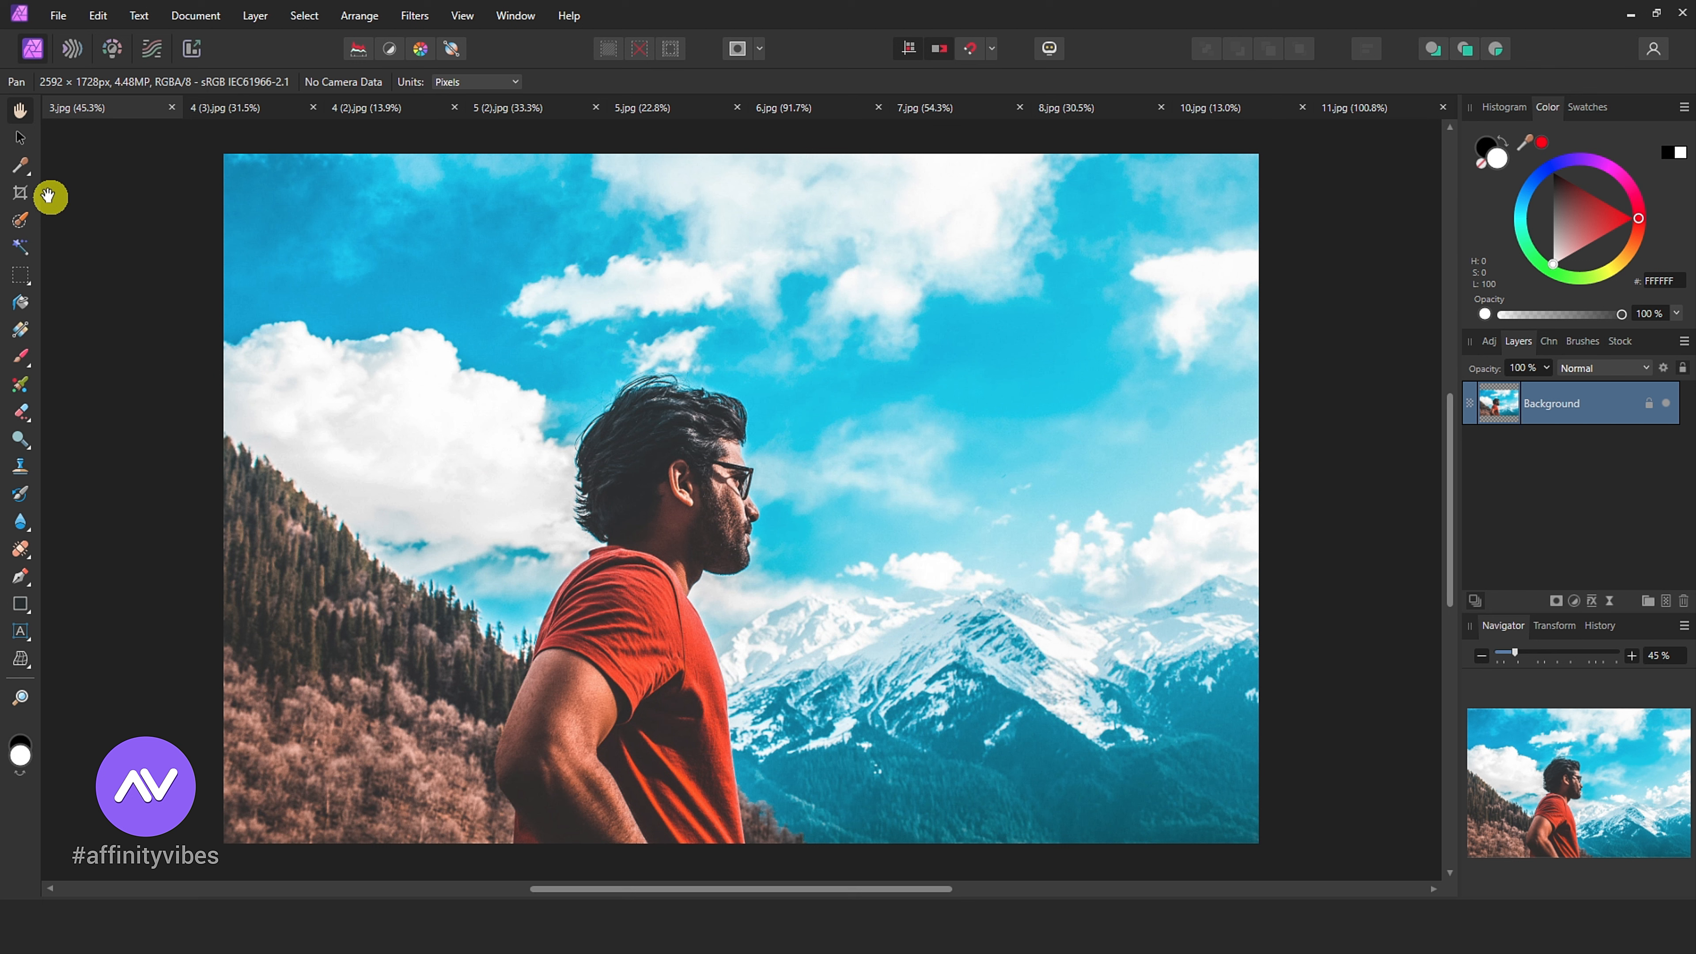
click(21, 193)
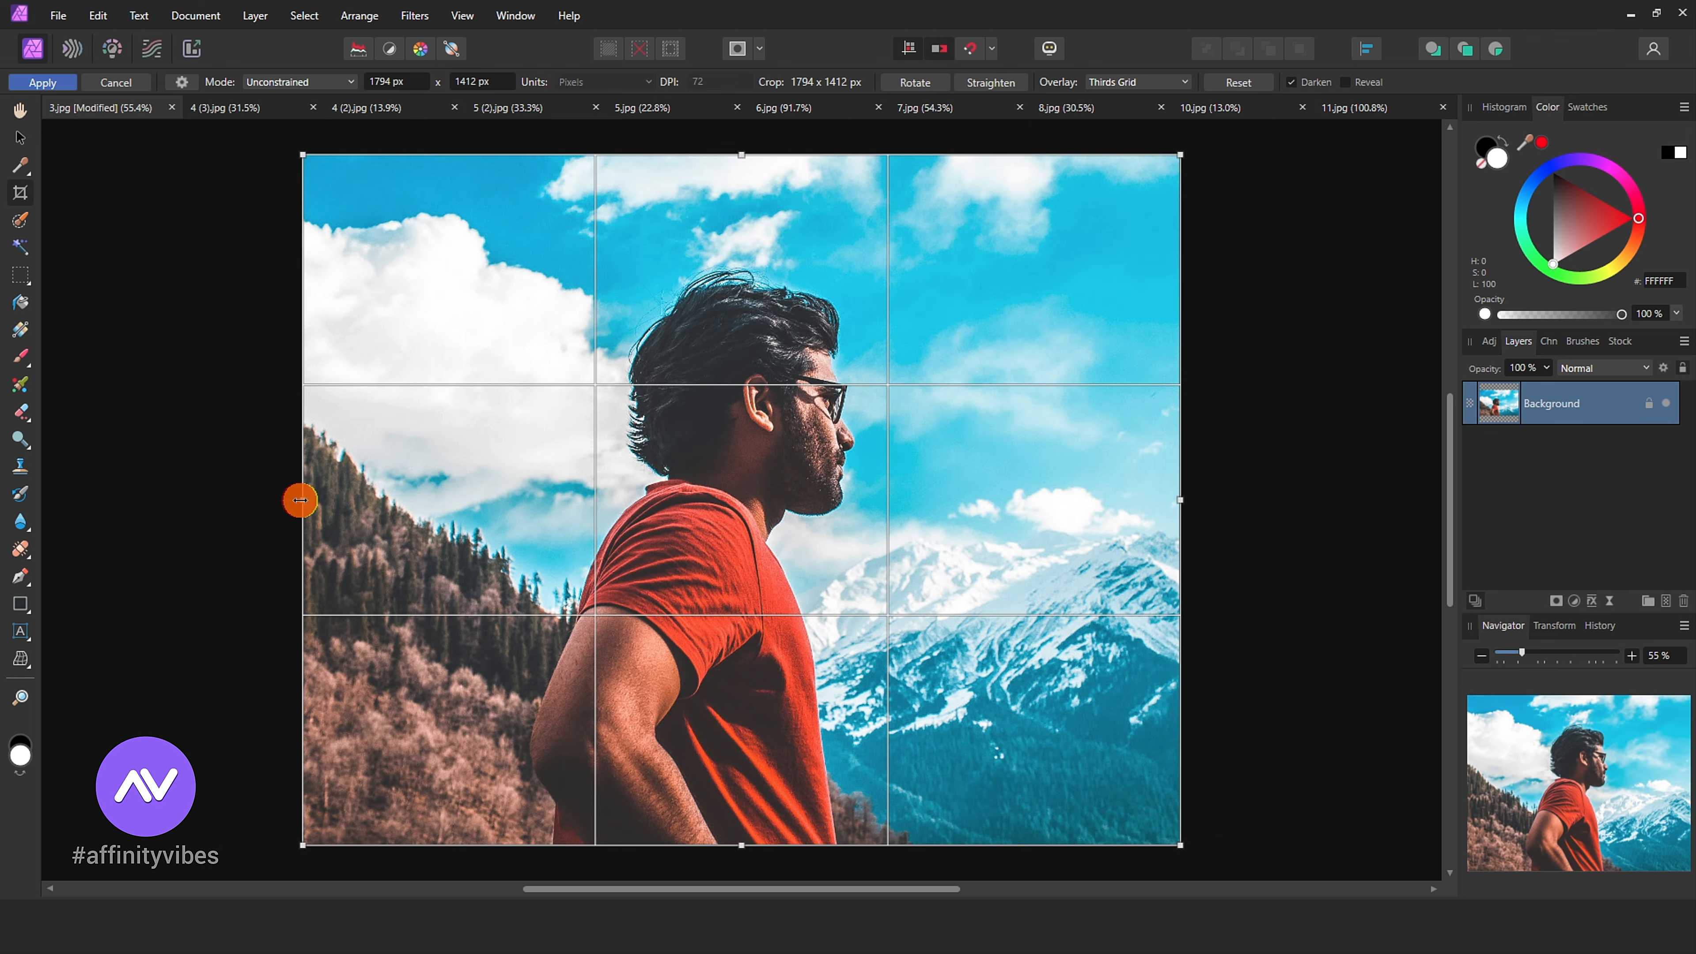
drag(300, 500, 475, 488)
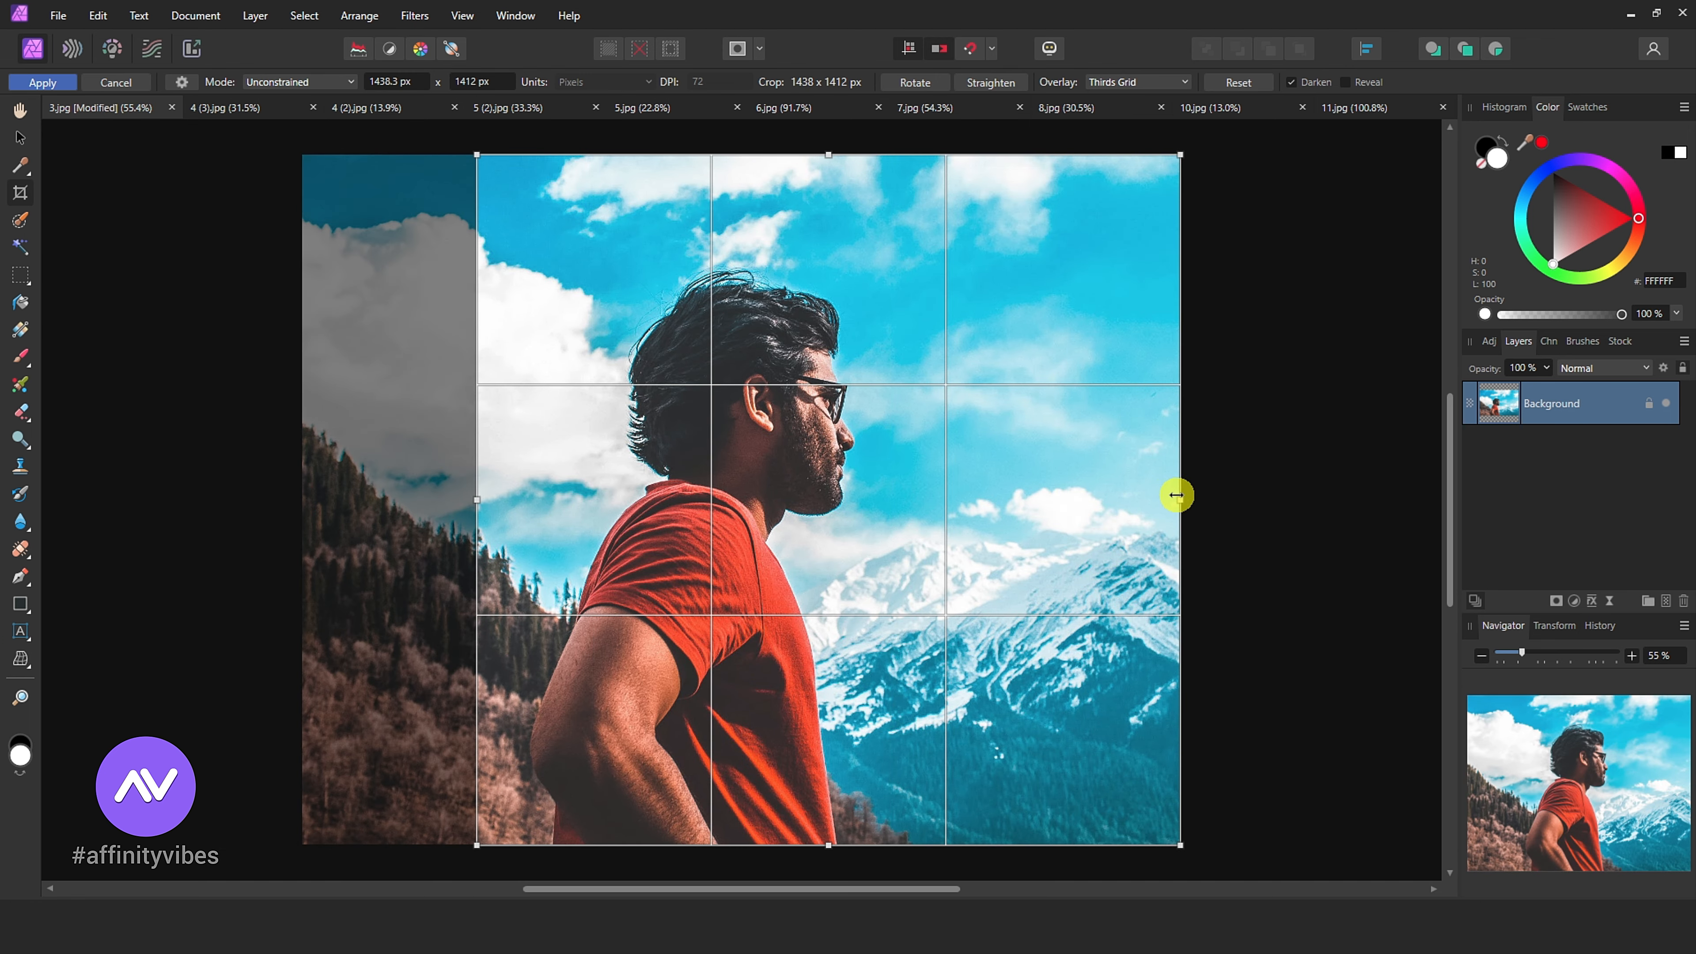
drag(1179, 495, 974, 498)
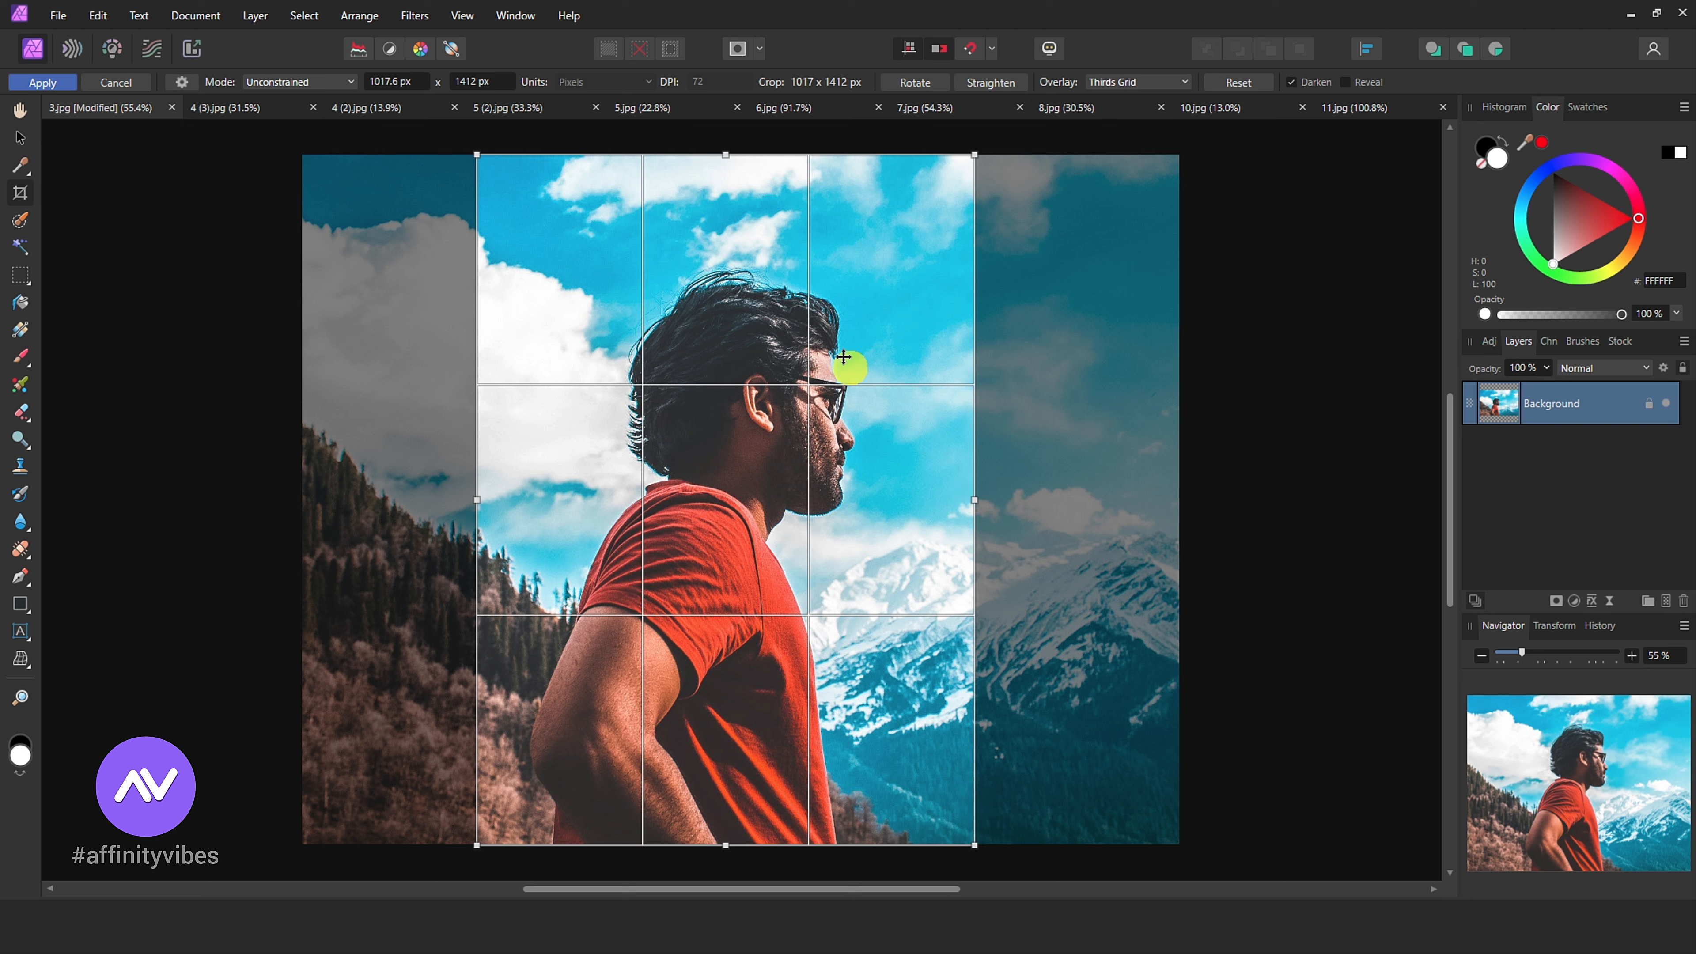
drag(722, 152, 724, 227)
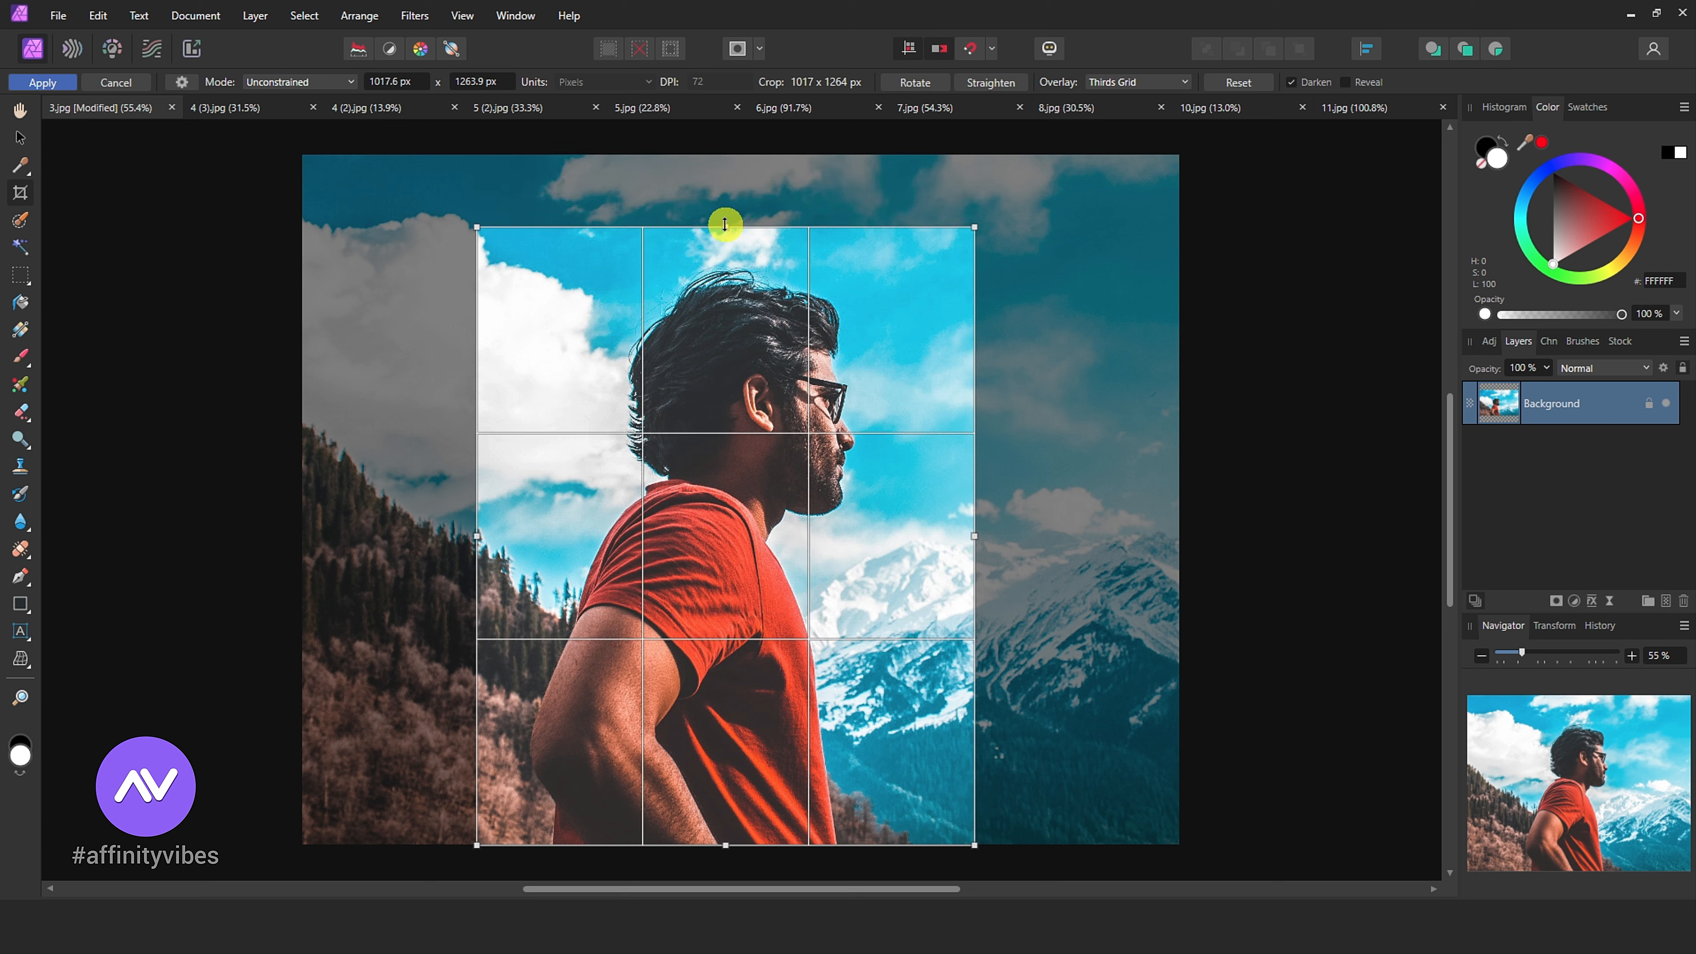
click(34, 83)
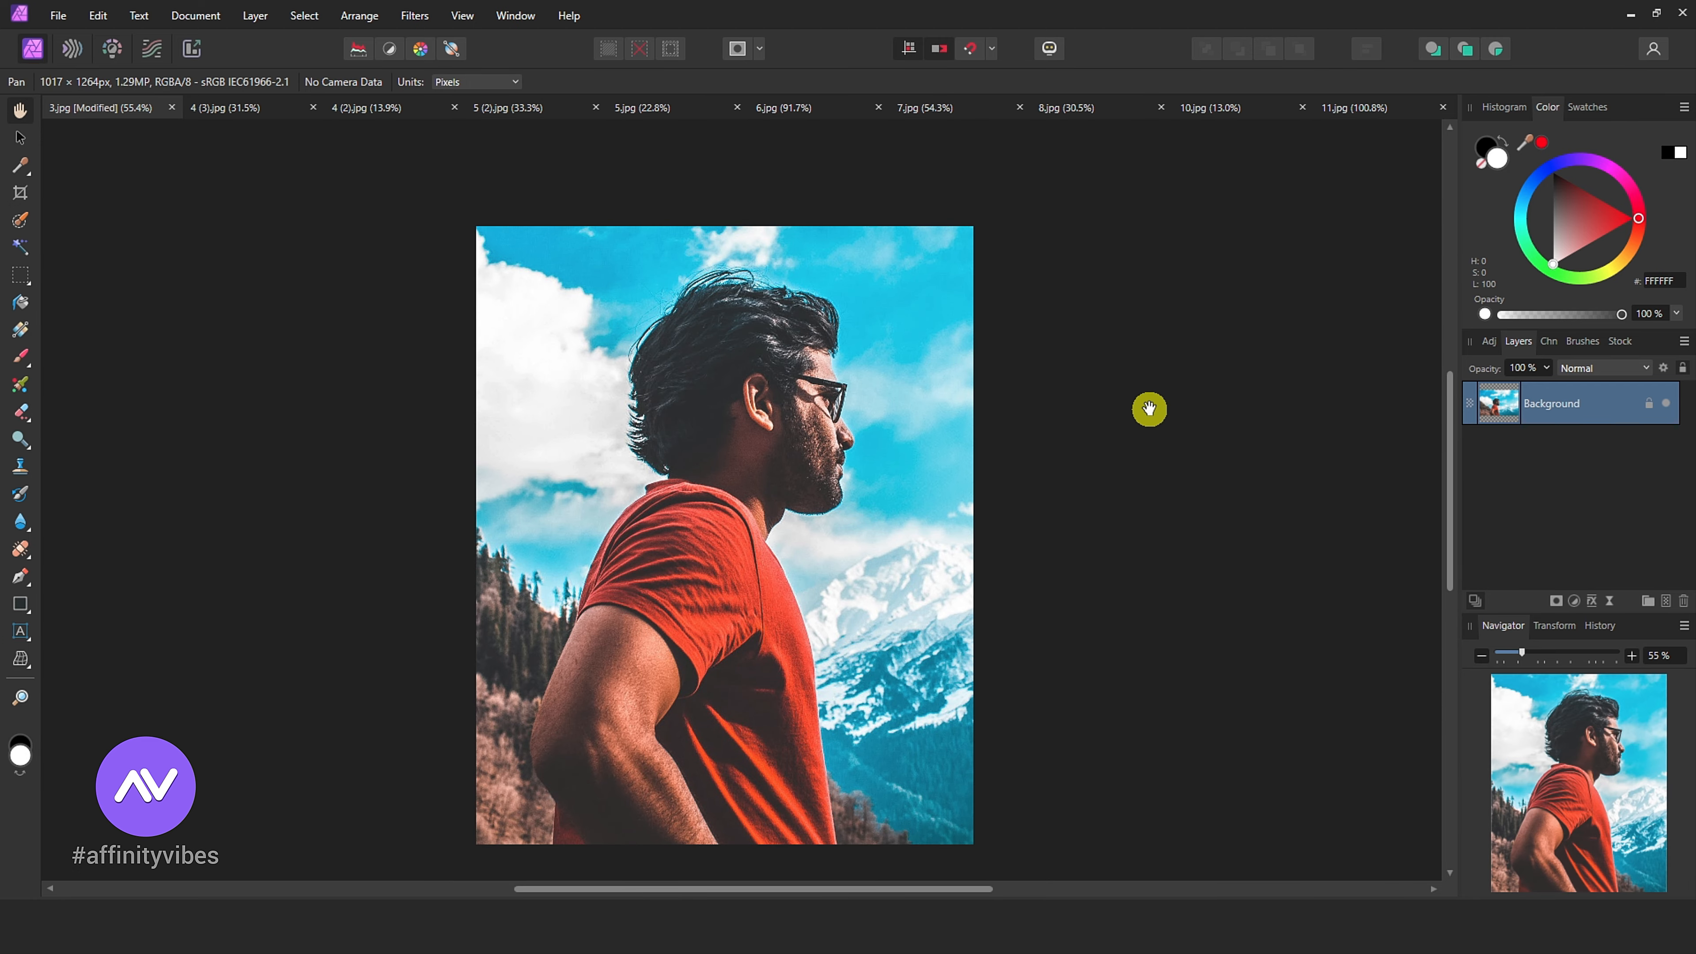
scroll(1149, 409, up, 1)
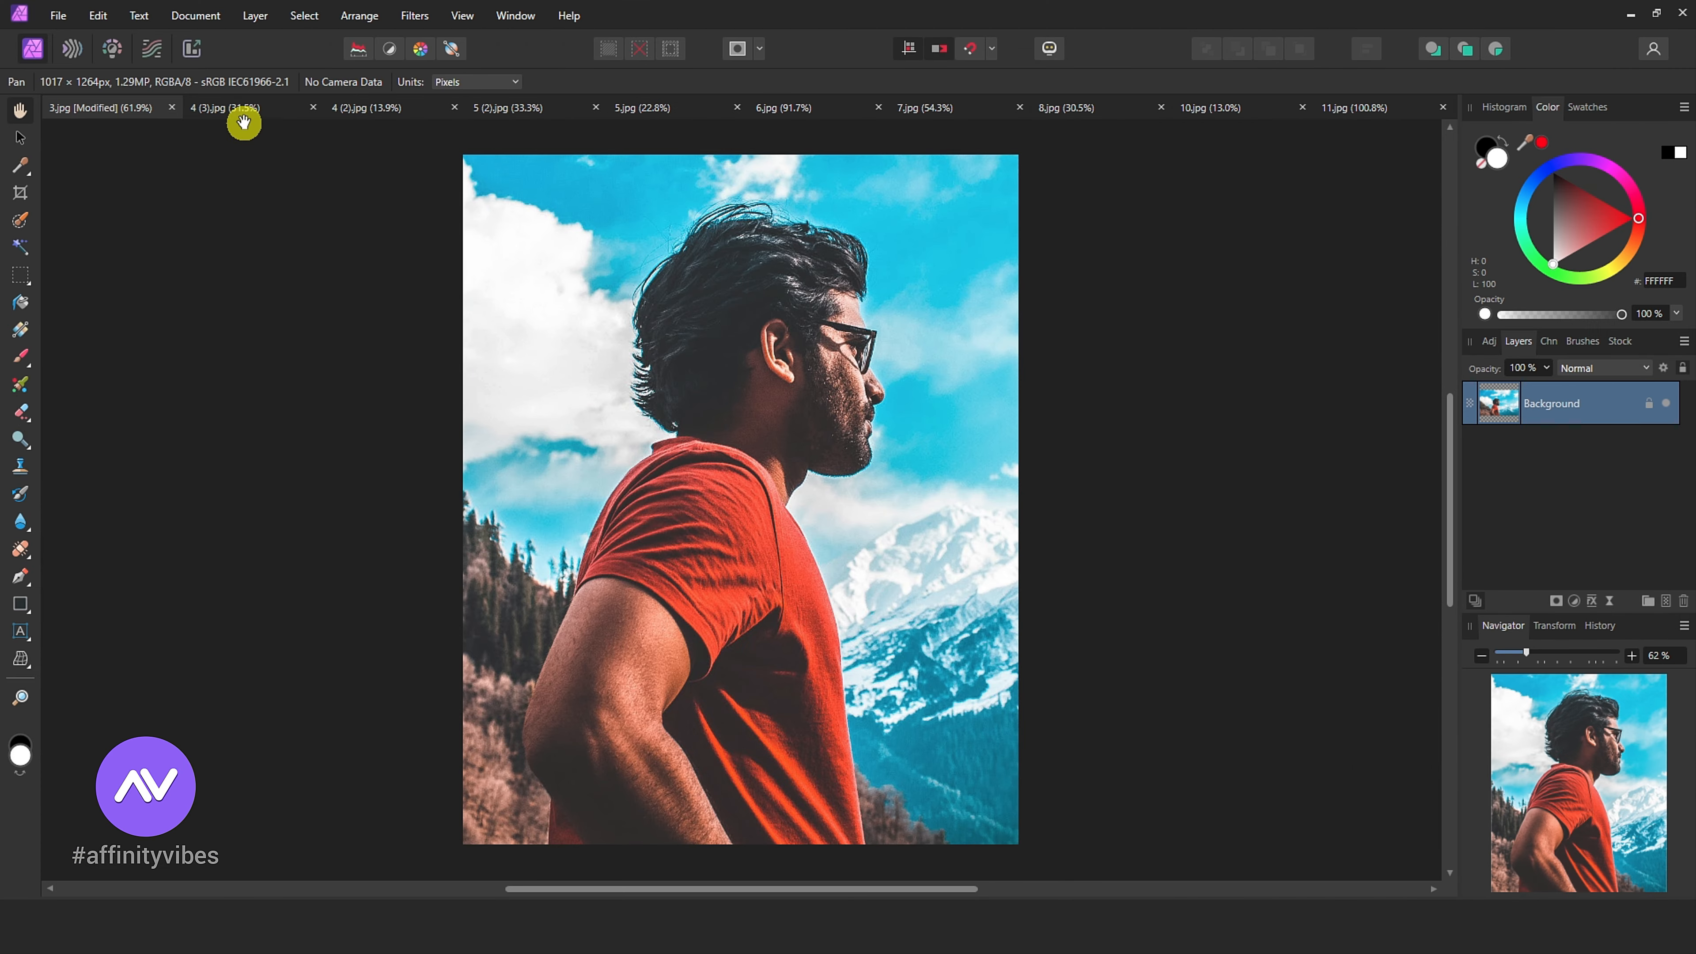
Step: Remove the left jumping figure from 4 (3).jpg with the Inpainting Brush Tool, using a brush about 259 px wide
click(235, 112)
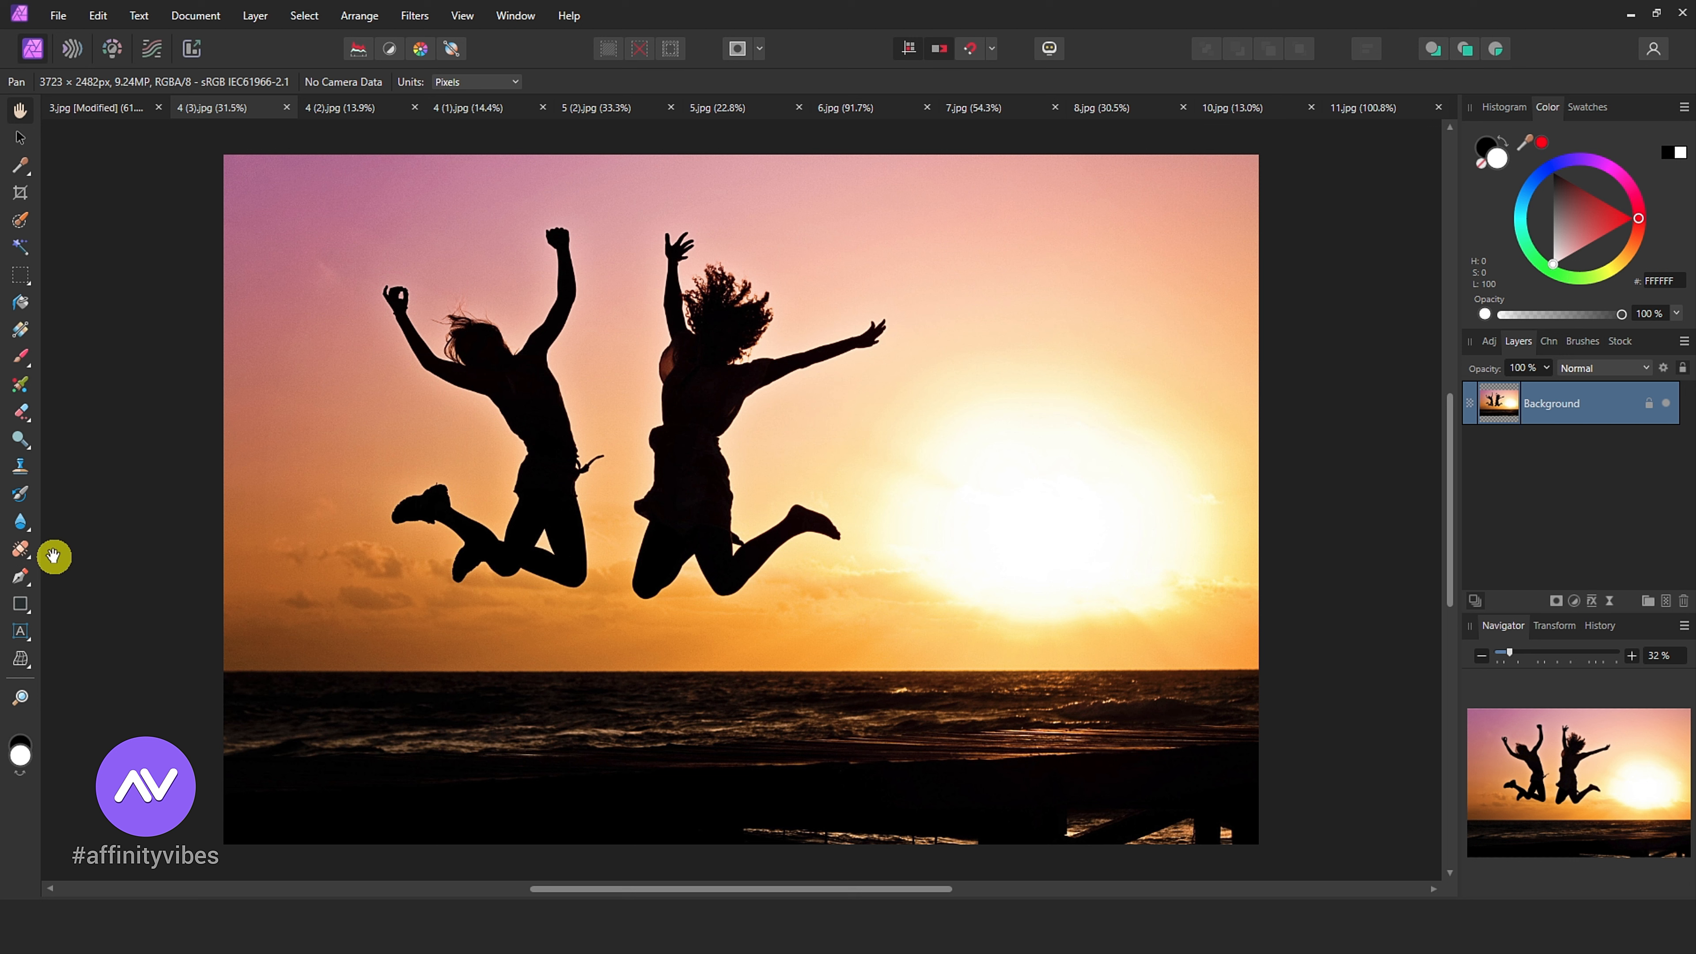
click(28, 549)
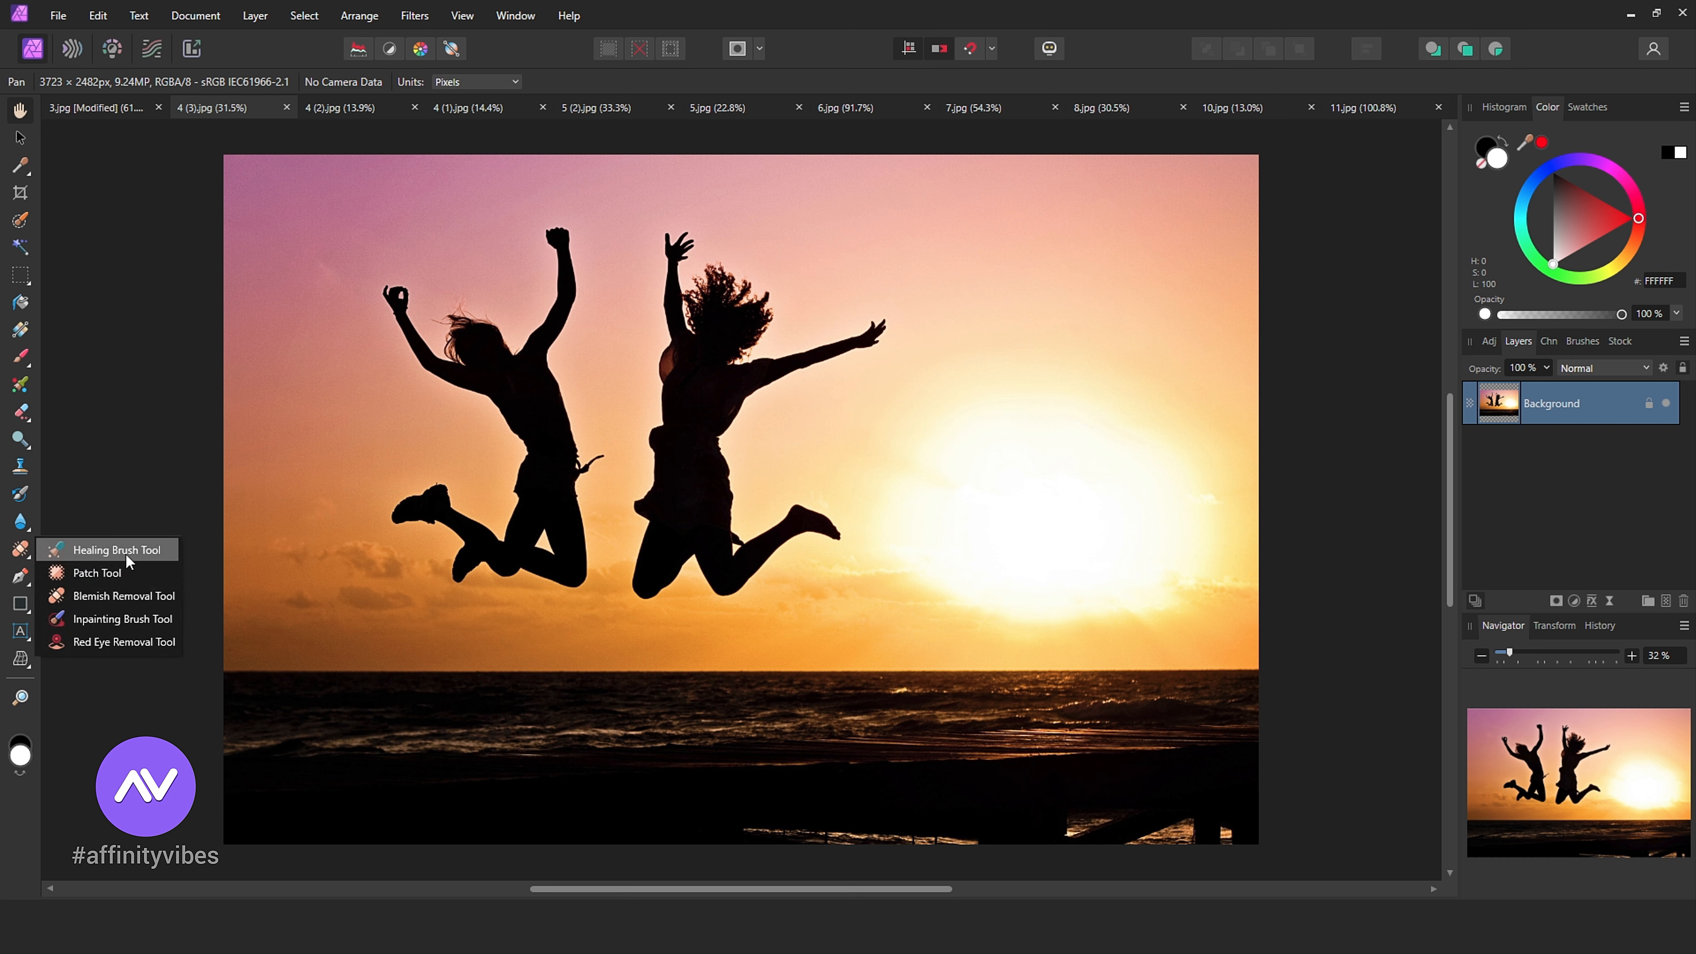
click(142, 619)
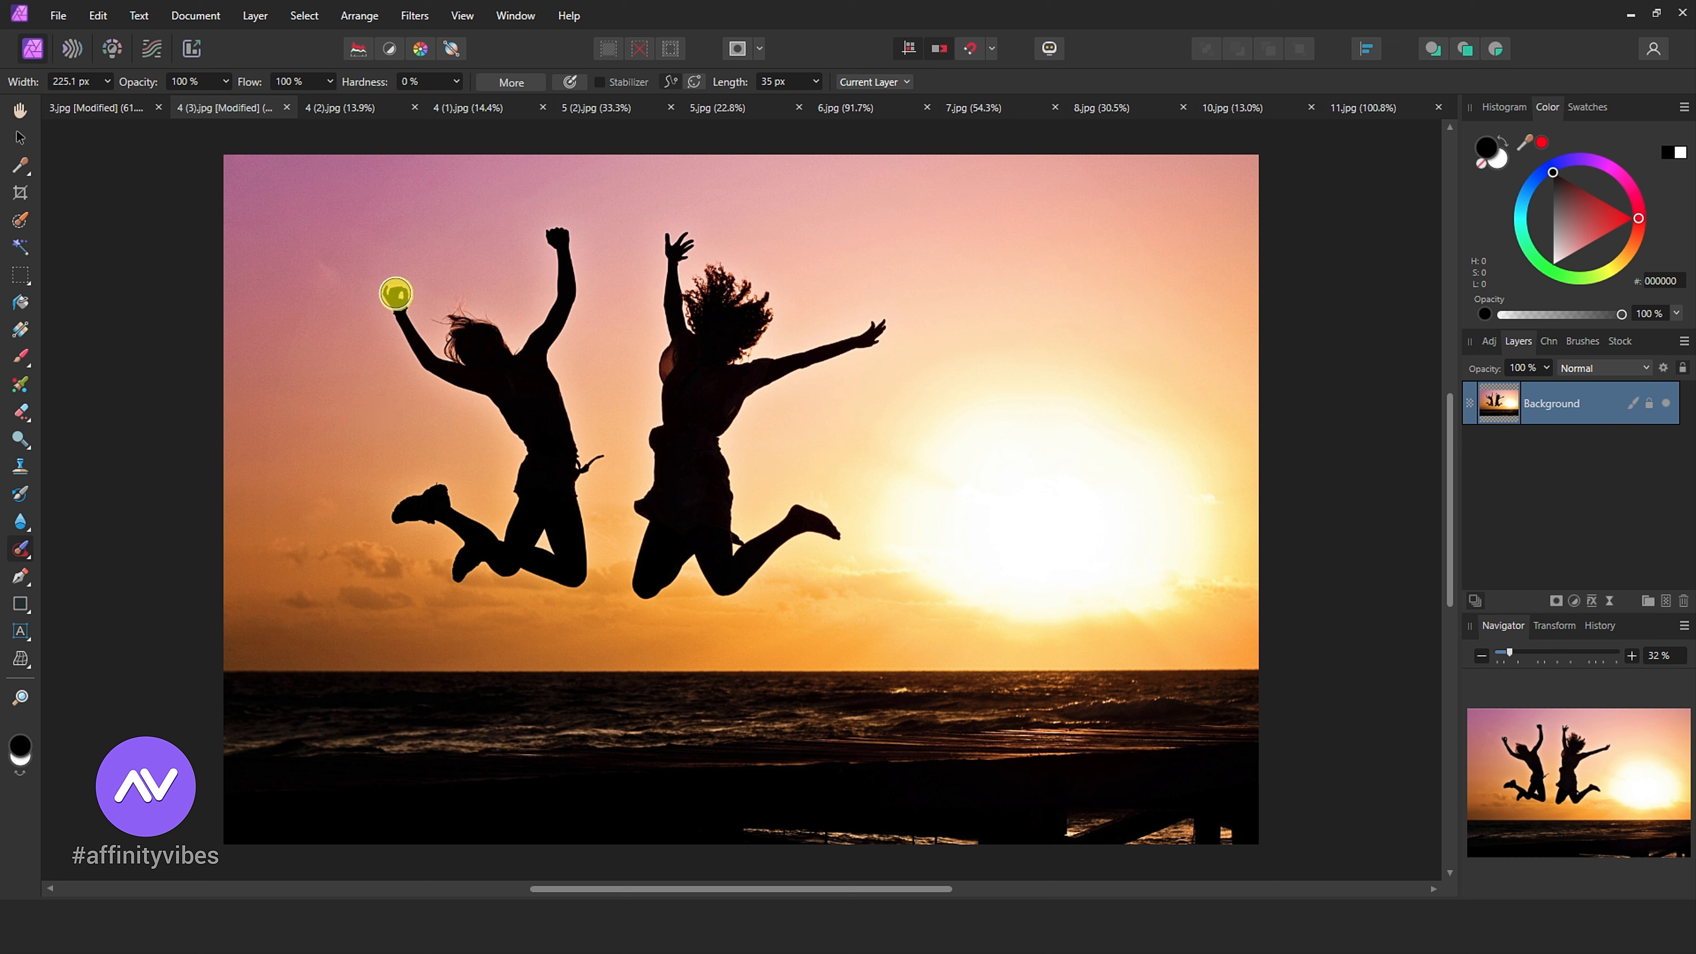
key(bracketright)
mouse_move(395, 293)
mouse_down()
mouse_move(464, 375)
mouse_move(455, 324)
mouse_move(531, 351)
mouse_move(562, 297)
mouse_move(557, 228)
mouse_move(540, 381)
mouse_move(571, 453)
mouse_move(590, 458)
mouse_move(574, 577)
mouse_move(456, 573)
mouse_move(445, 521)
mouse_move(401, 517)
mouse_move(426, 485)
mouse_move(465, 530)
mouse_move(511, 529)
mouse_move(536, 493)
mouse_move(477, 380)
mouse_move(528, 416)
mouse_move(556, 545)
mouse_move(533, 540)
mouse_move(553, 511)
mouse_move(534, 397)
mouse_move(513, 508)
mouse_move(538, 351)
mouse_up()
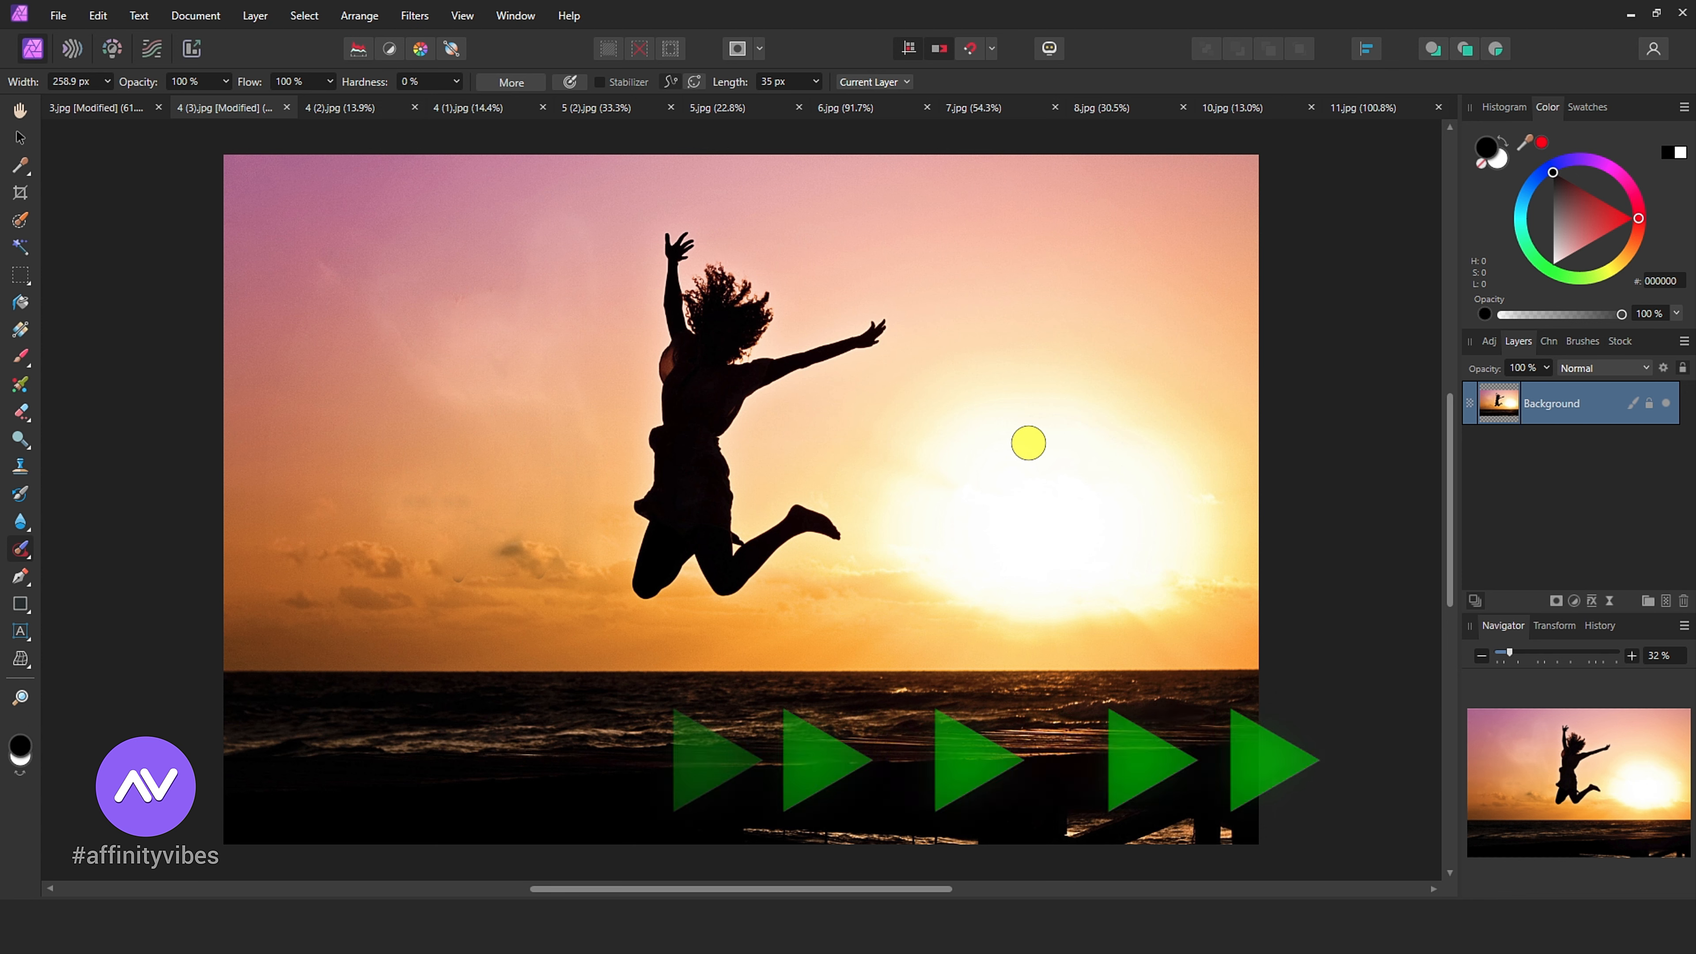
key(ctrl+minus)
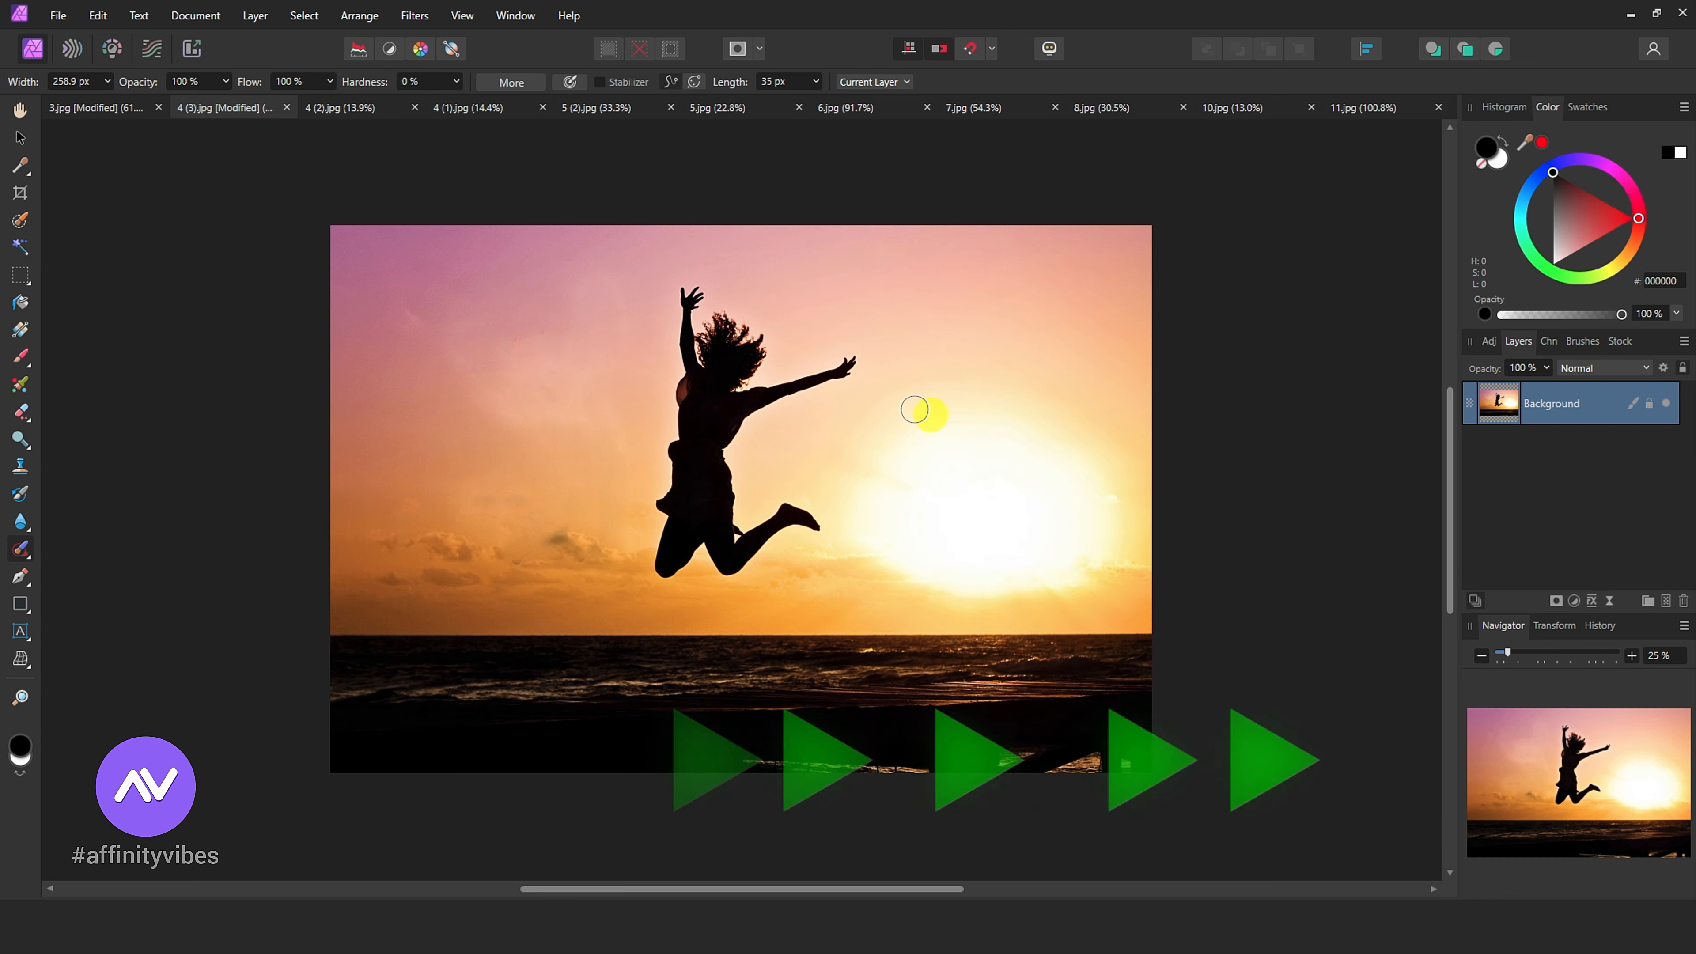
Step: Inpaint over the whole levitating man in 4 (2).jpg with a brush about 689 px wide
click(327, 107)
mouse_move(571, 354)
mouse_down()
mouse_move(608, 355)
mouse_move(673, 316)
mouse_move(686, 275)
mouse_move(718, 270)
mouse_move(748, 322)
mouse_move(857, 354)
mouse_move(813, 357)
mouse_move(743, 400)
mouse_move(735, 627)
mouse_move(710, 600)
mouse_move(717, 346)
mouse_move(681, 338)
mouse_move(711, 605)
mouse_up()
key(j)
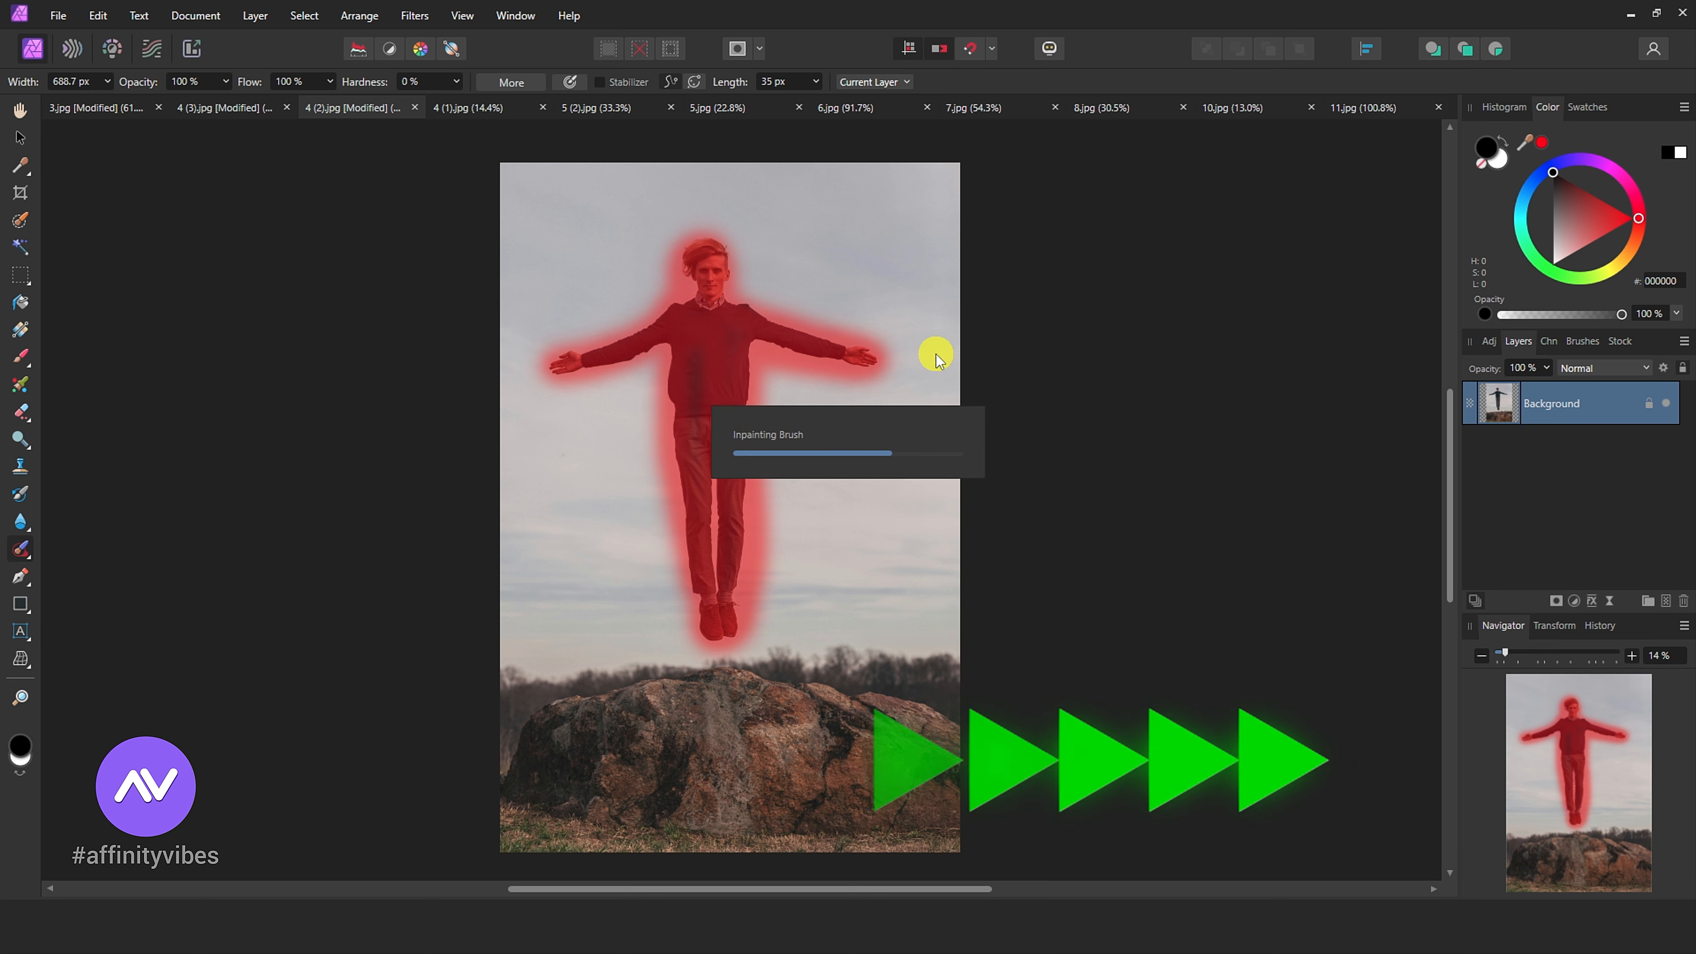
Step: Inpaint over the man standing on the road in 4 (1).jpg with a brush about 689 px wide
click(460, 105)
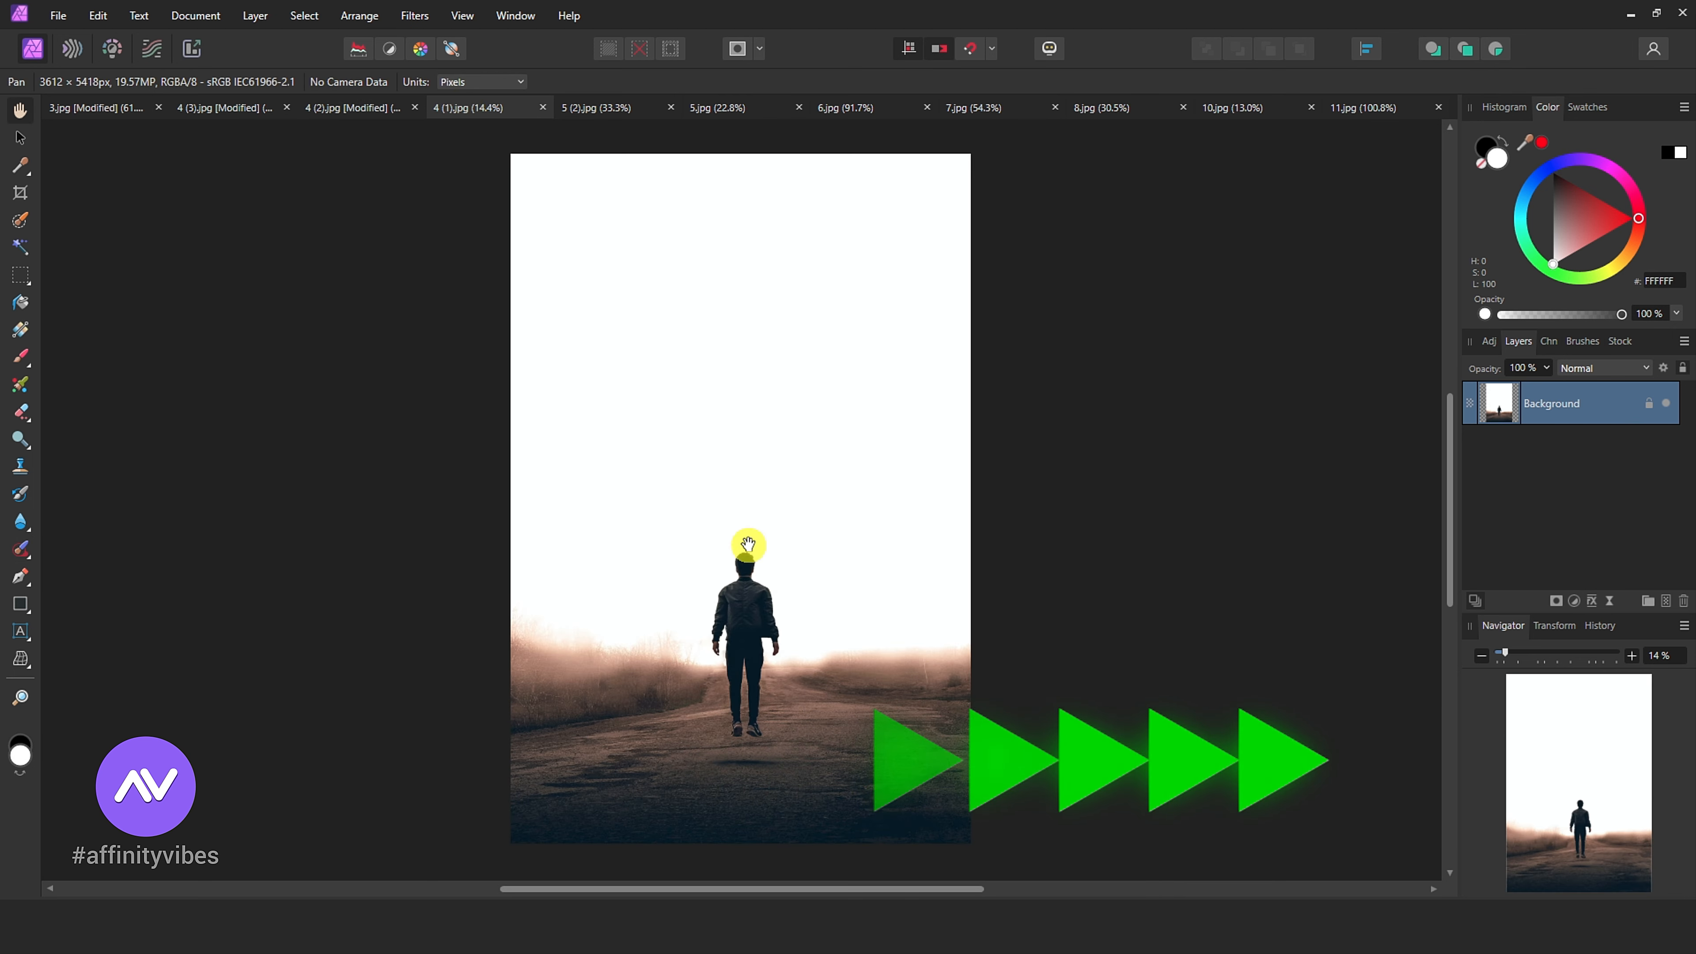
click(20, 555)
mouse_move(719, 560)
mouse_down()
mouse_move(722, 652)
mouse_move(737, 727)
mouse_move(747, 561)
mouse_up()
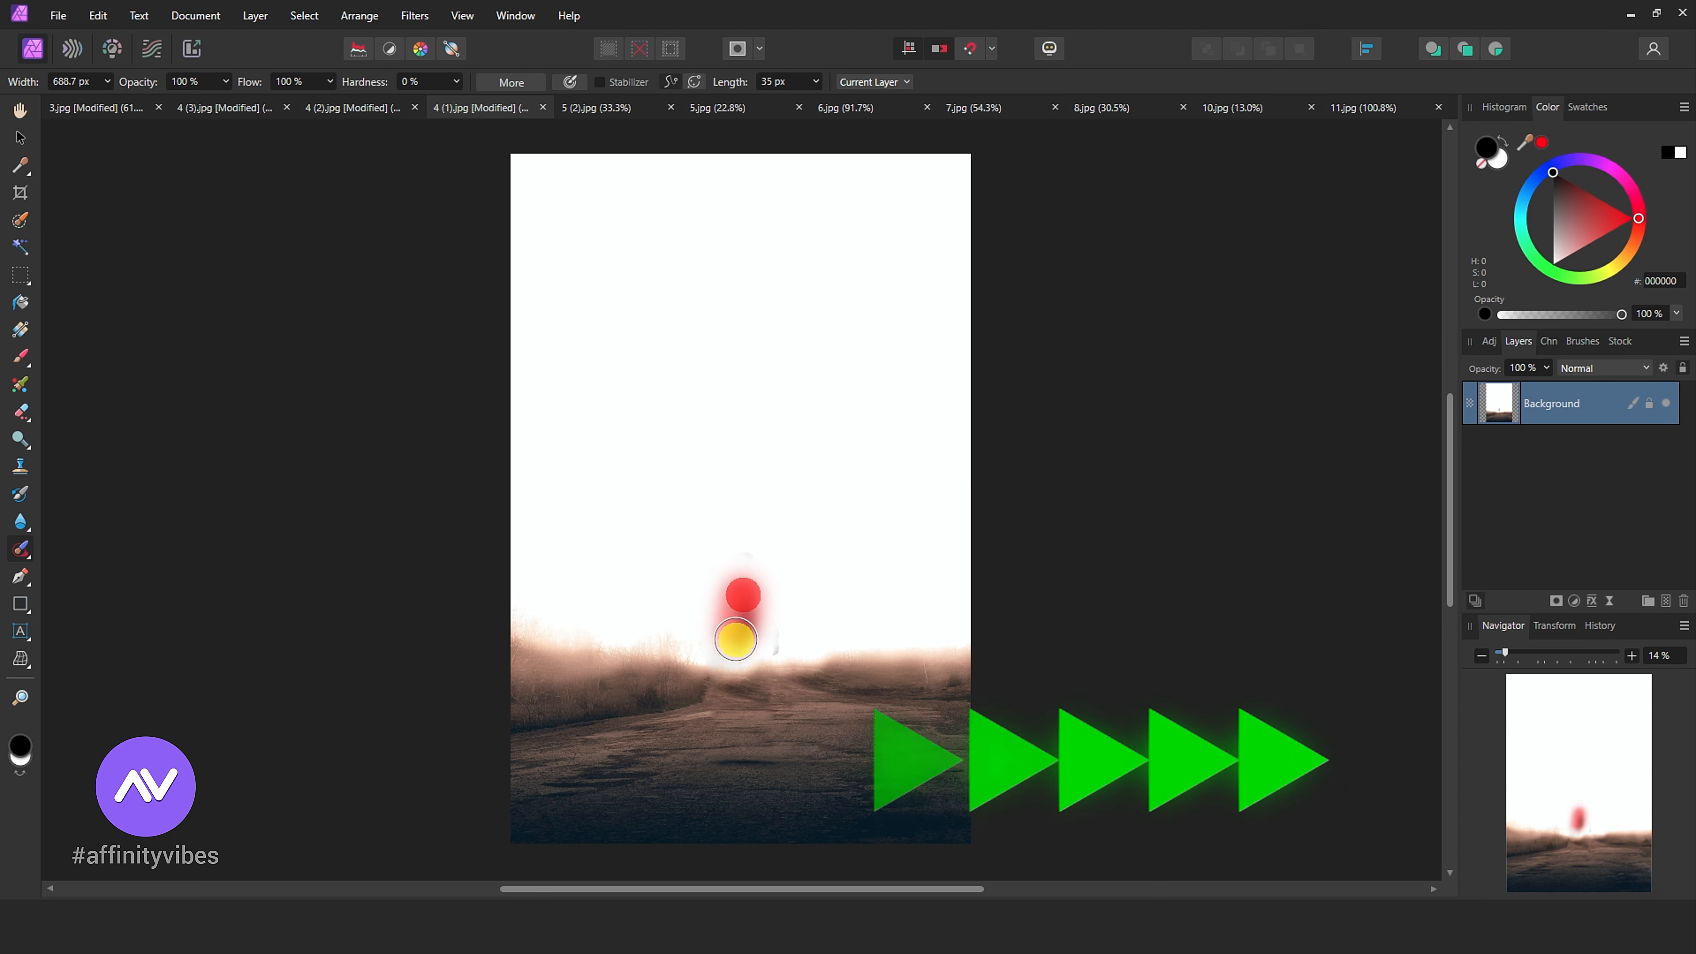
click(748, 640)
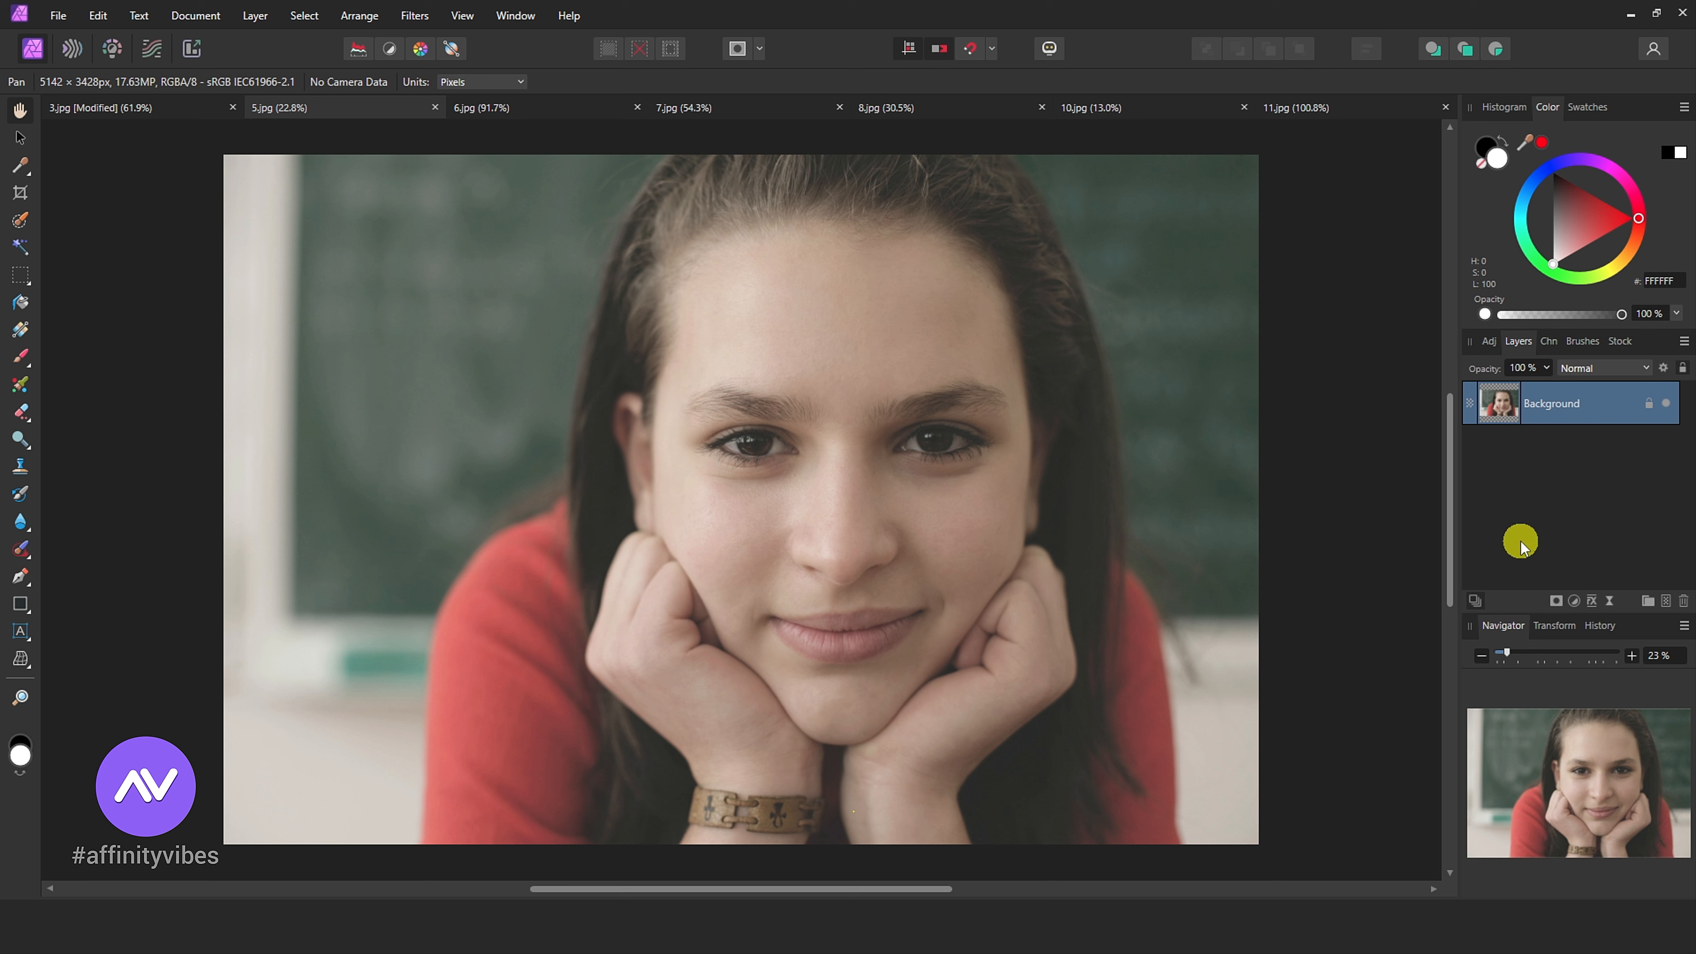
Step: Add a Brightness and Contrast adjustment to 5.jpg with brightness 5% and contrast 22%
click(1574, 601)
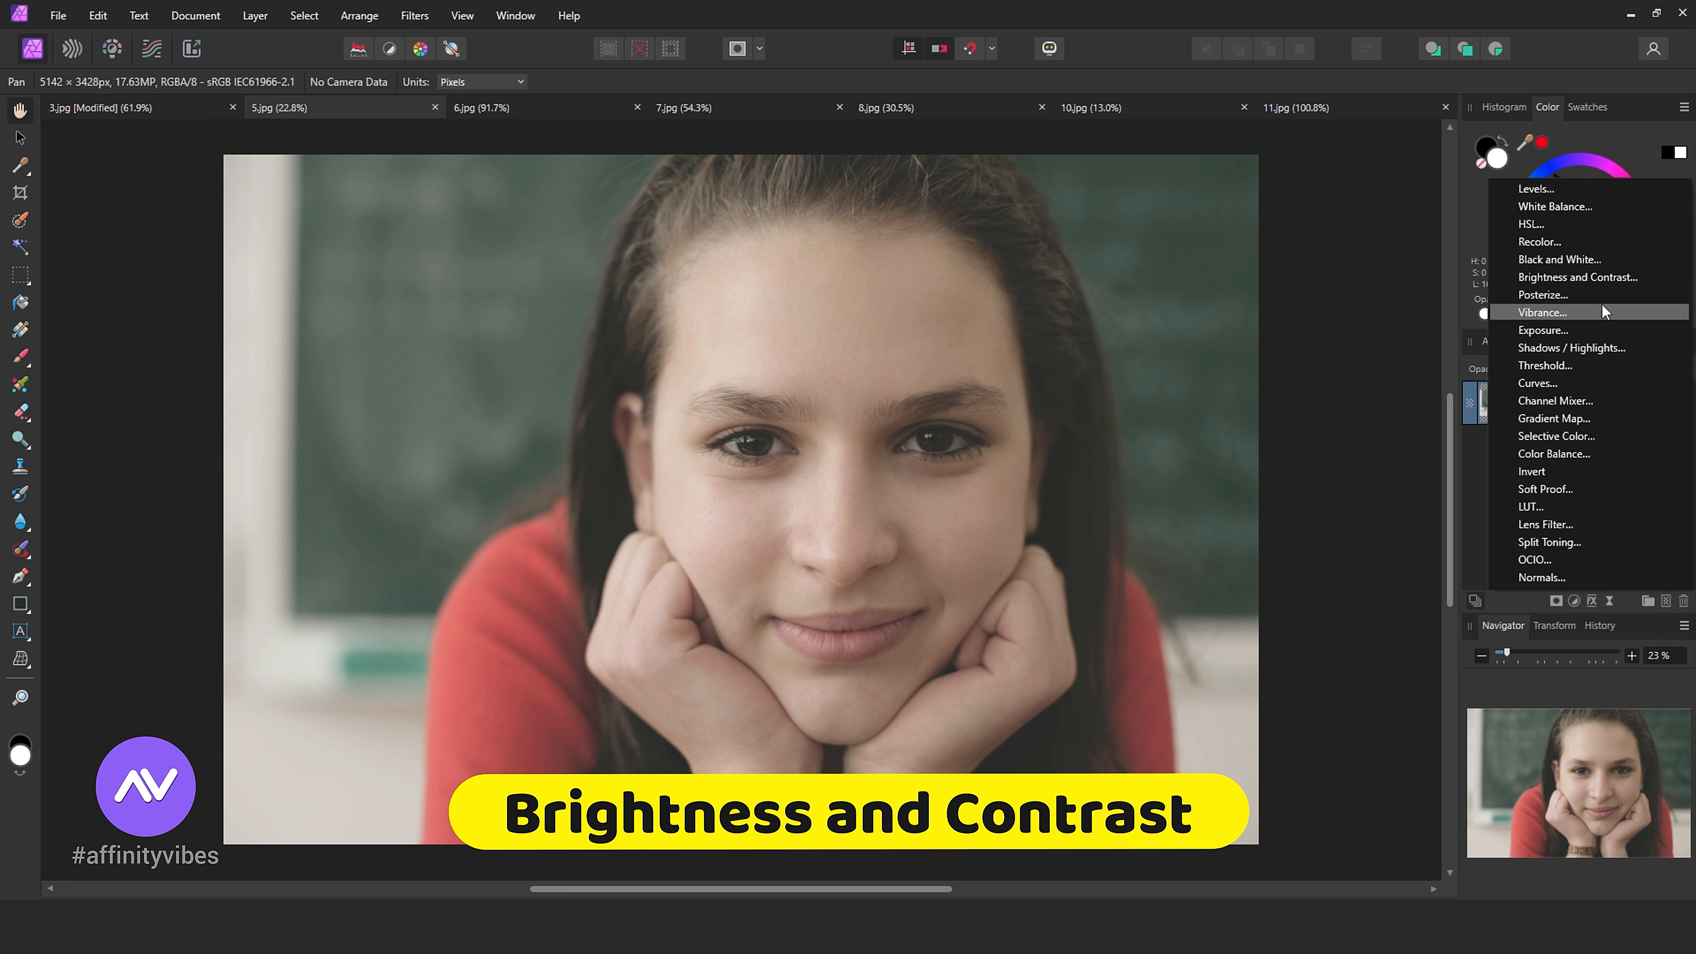
click(1608, 278)
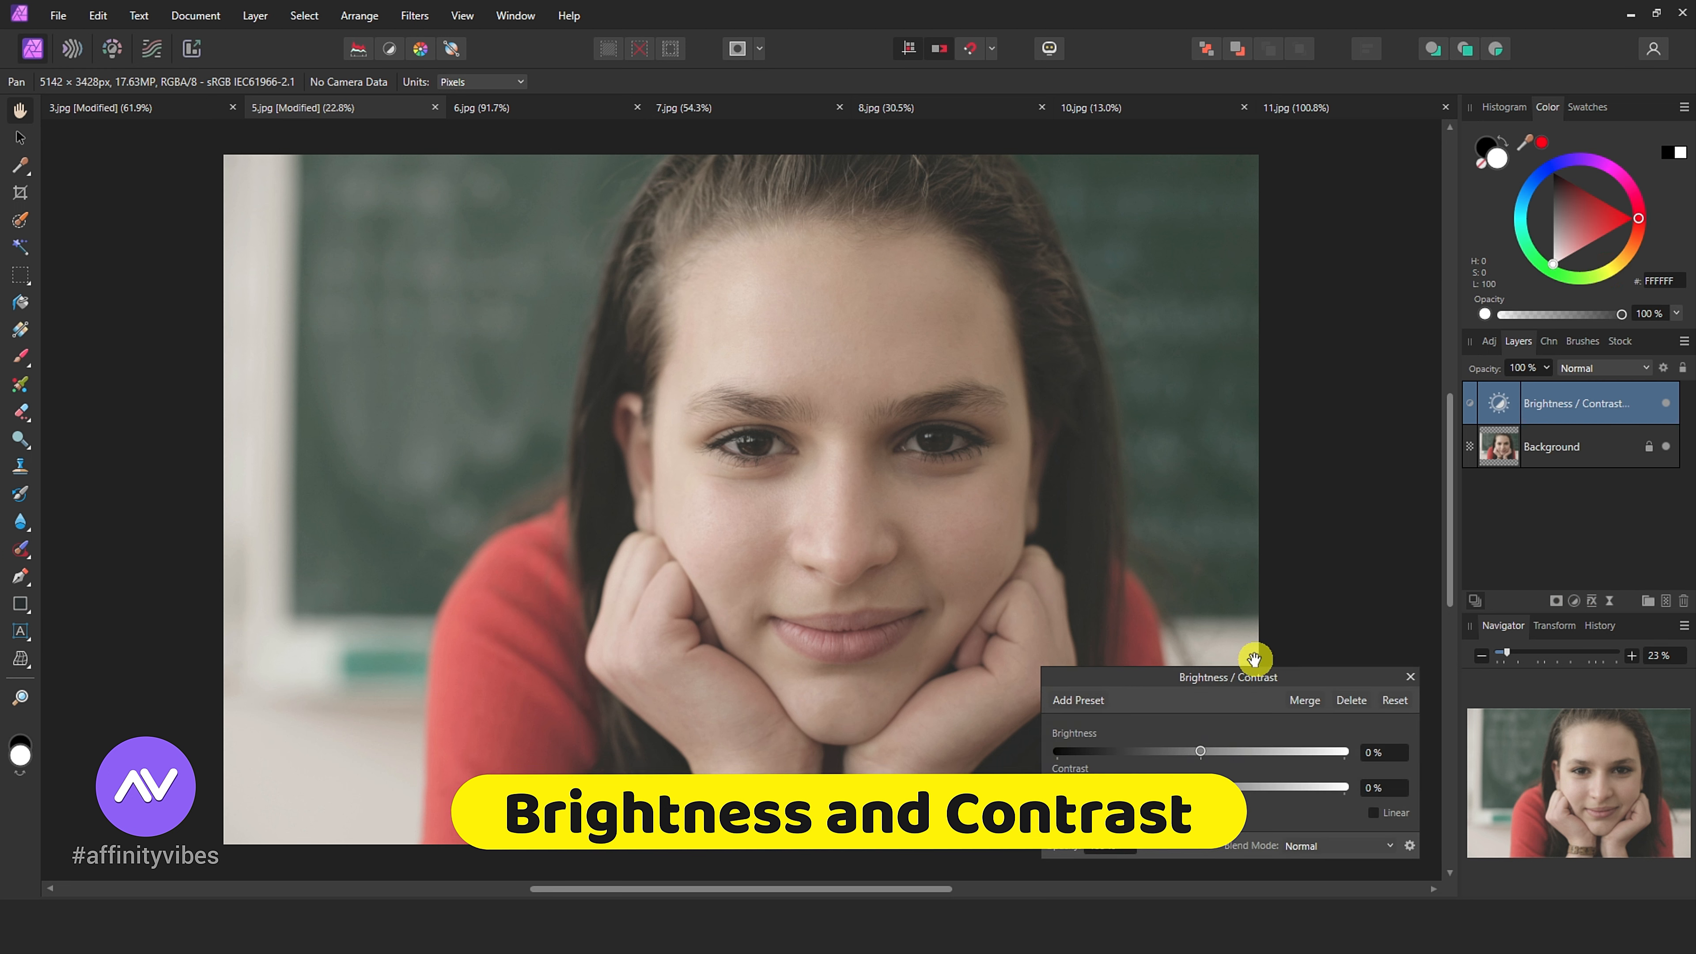
drag(1250, 670, 1247, 436)
drag(738, 889, 798, 889)
drag(1129, 409, 1075, 200)
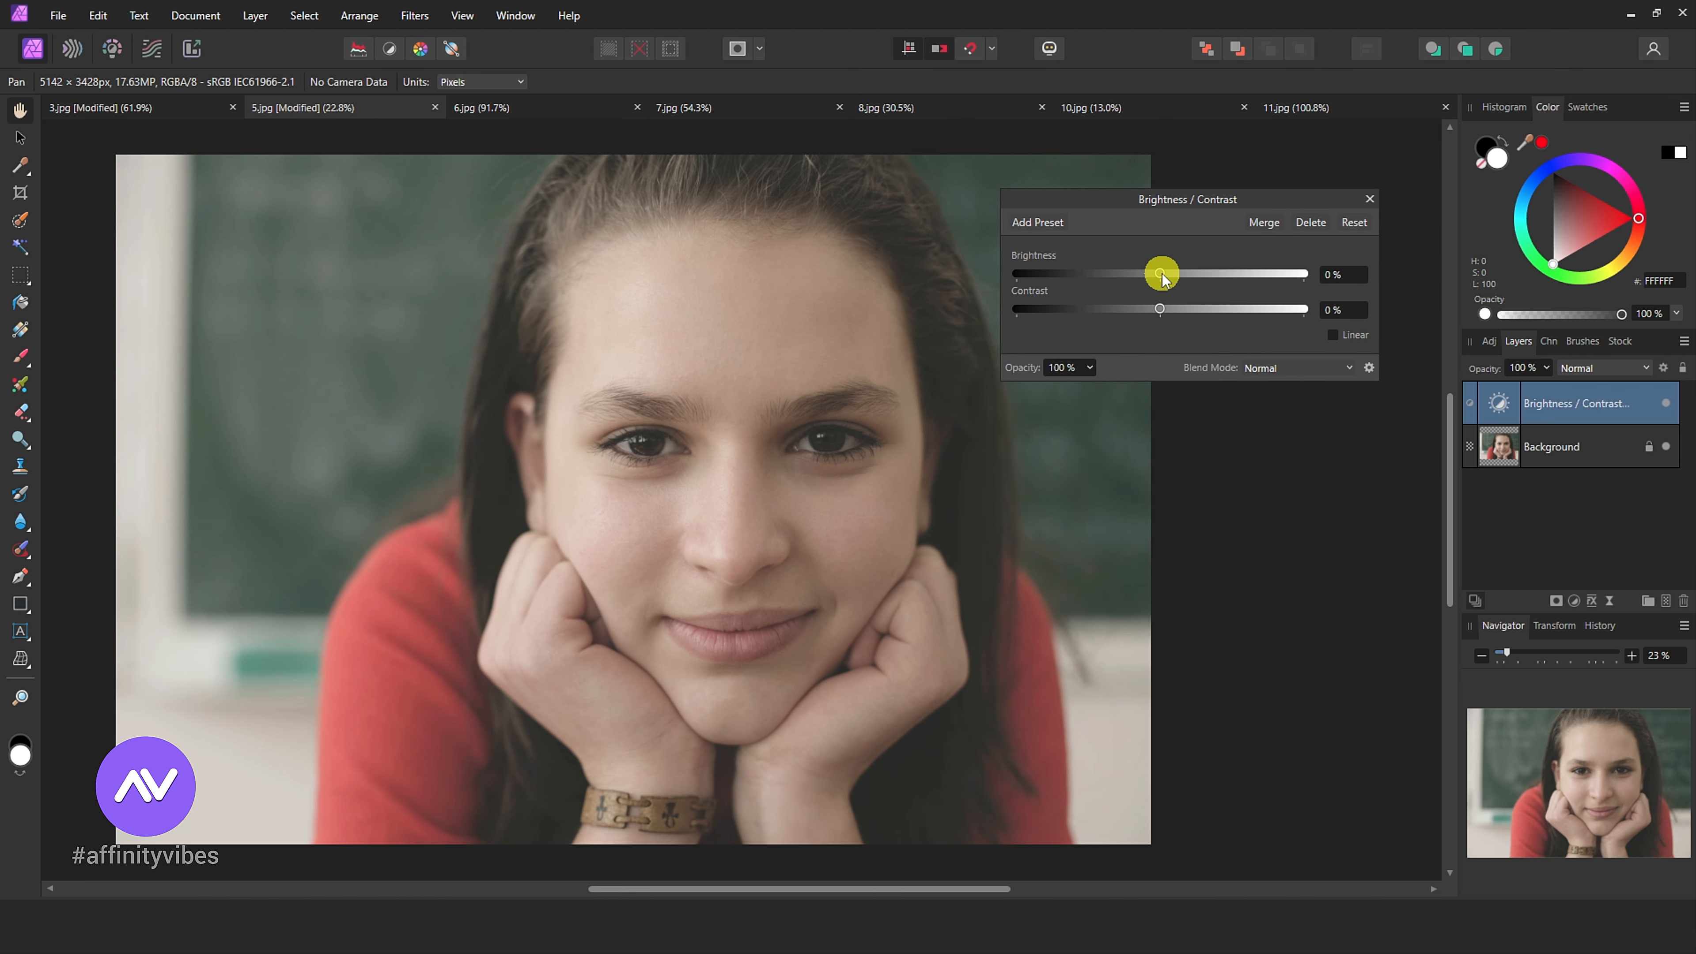
drag(1162, 274, 1185, 314)
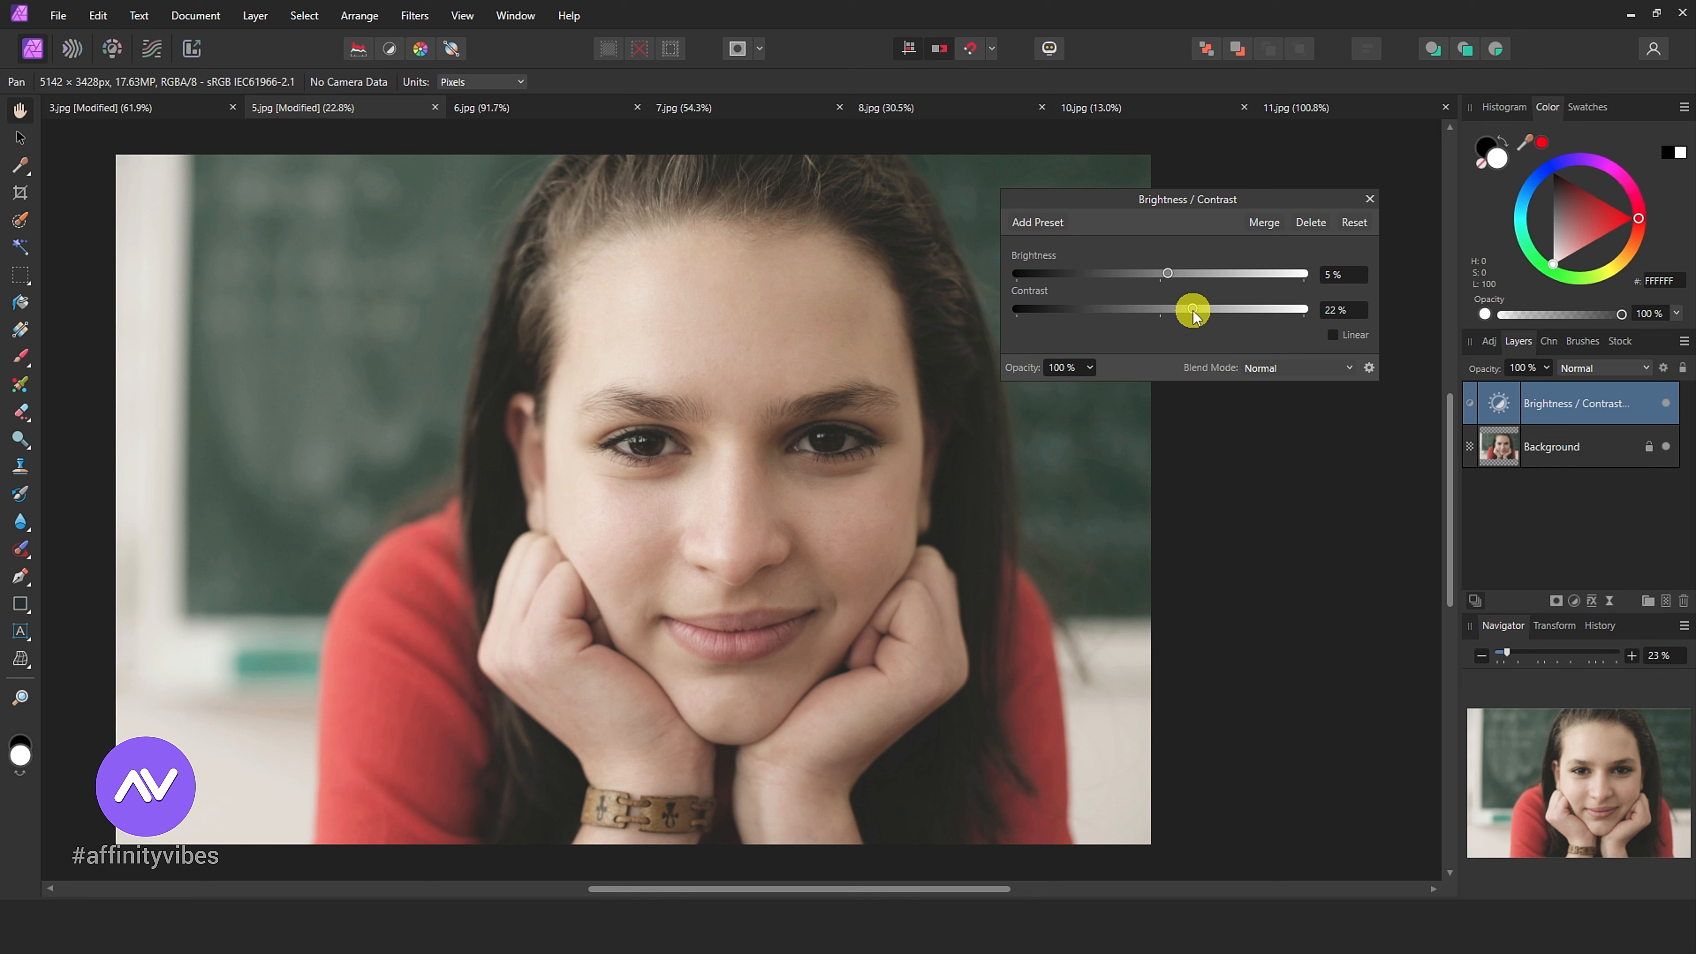
Step: Add a Levels adjustment to the portrait and set its black level to 4%
click(1573, 600)
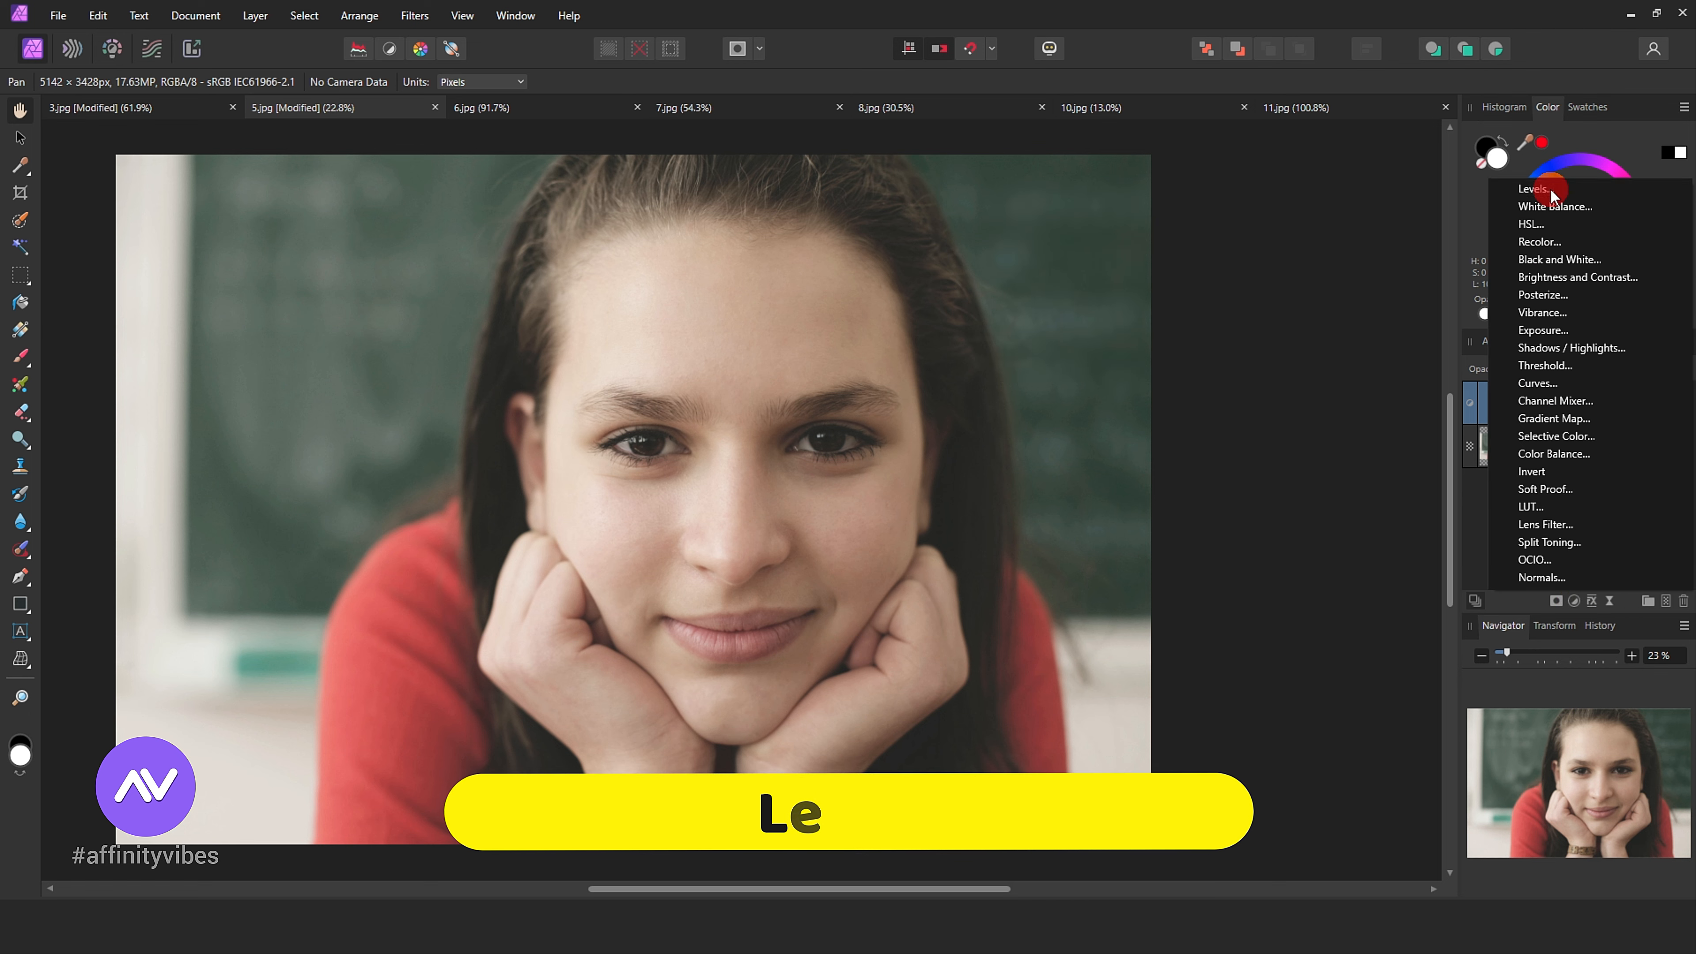
click(1549, 190)
drag(1231, 444, 1204, 160)
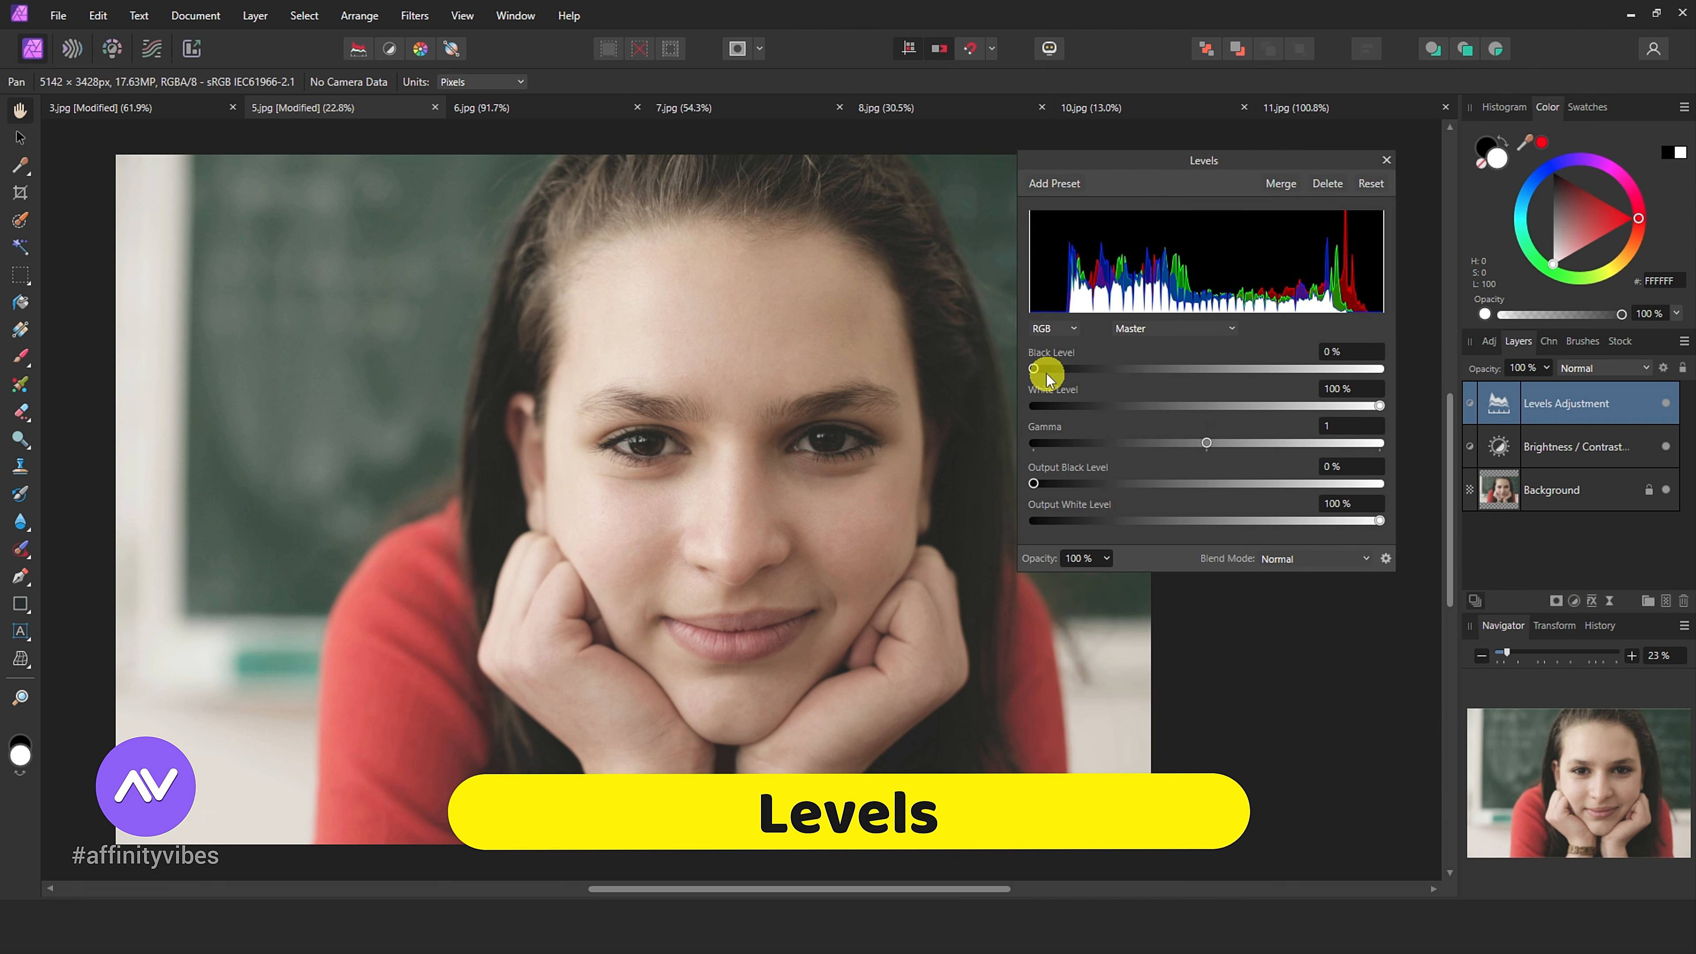
drag(1033, 368, 1048, 368)
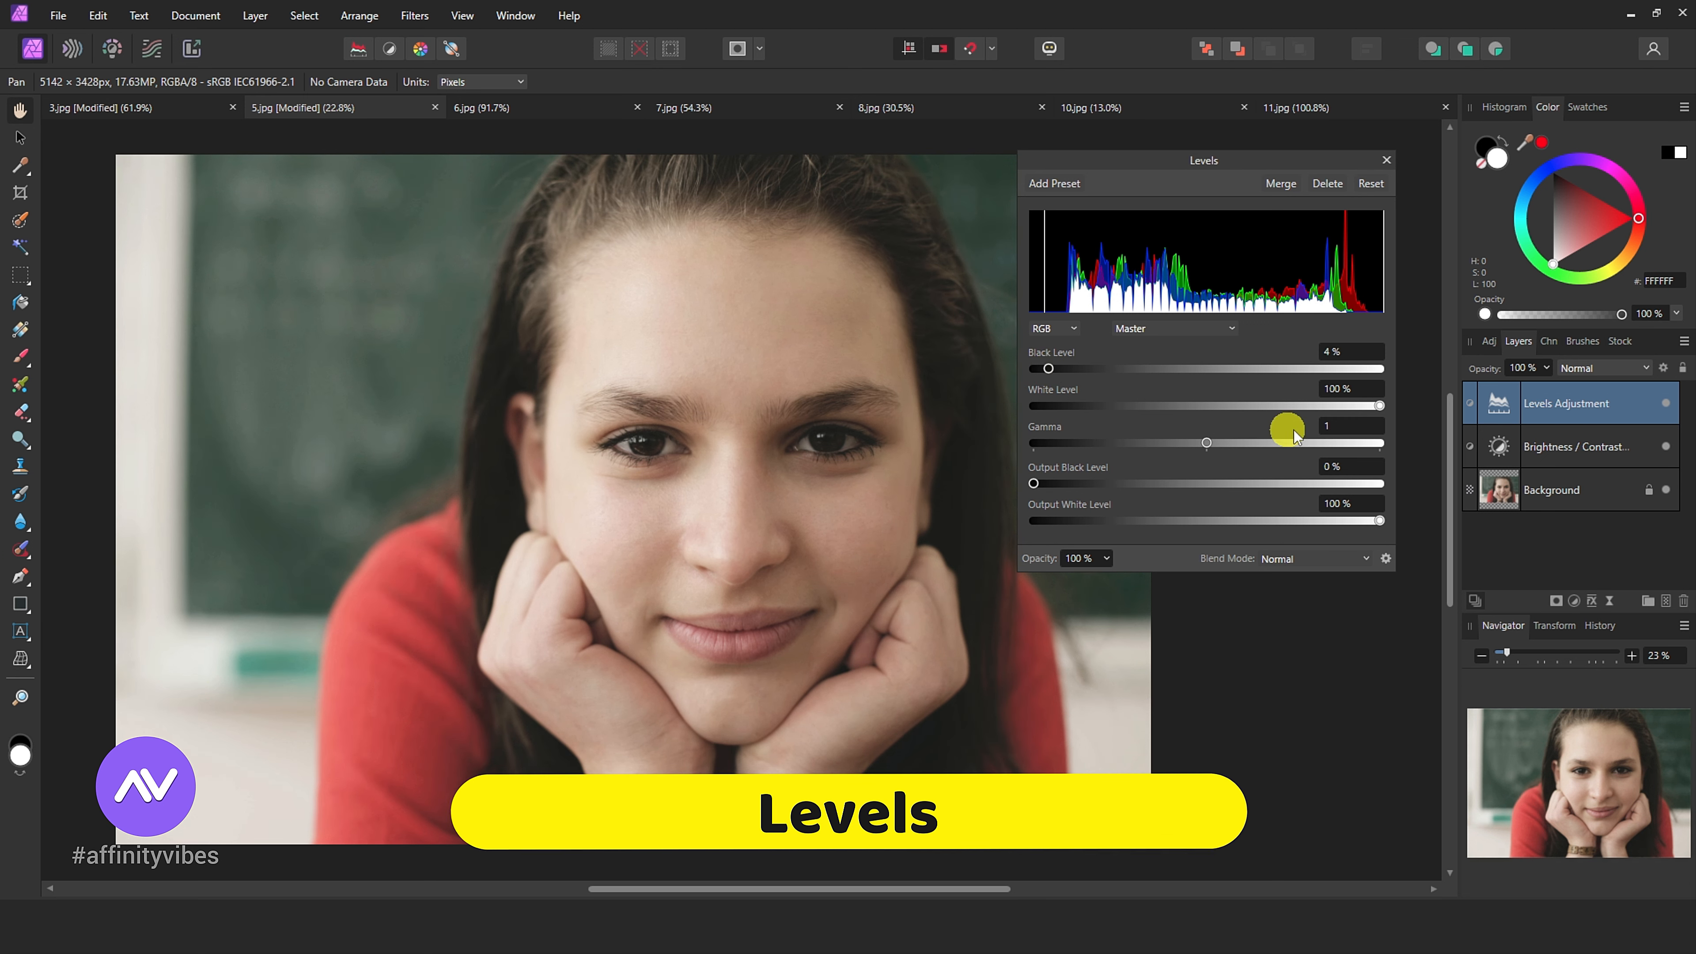
drag(1206, 443, 1214, 444)
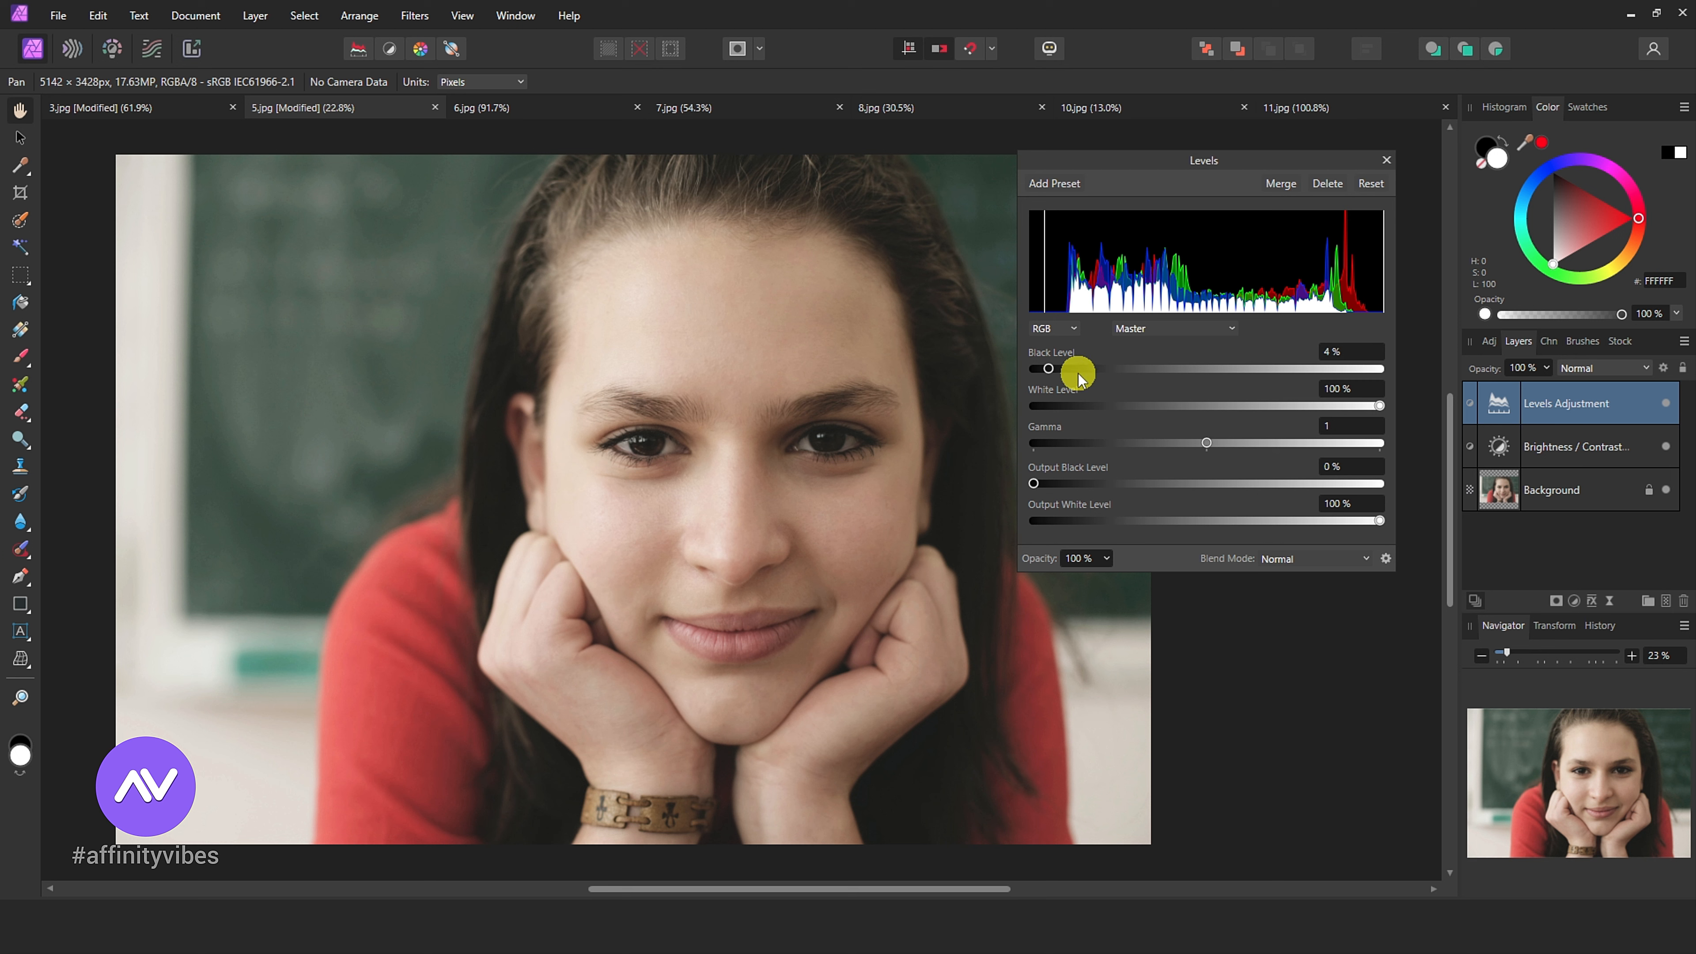
click(1386, 160)
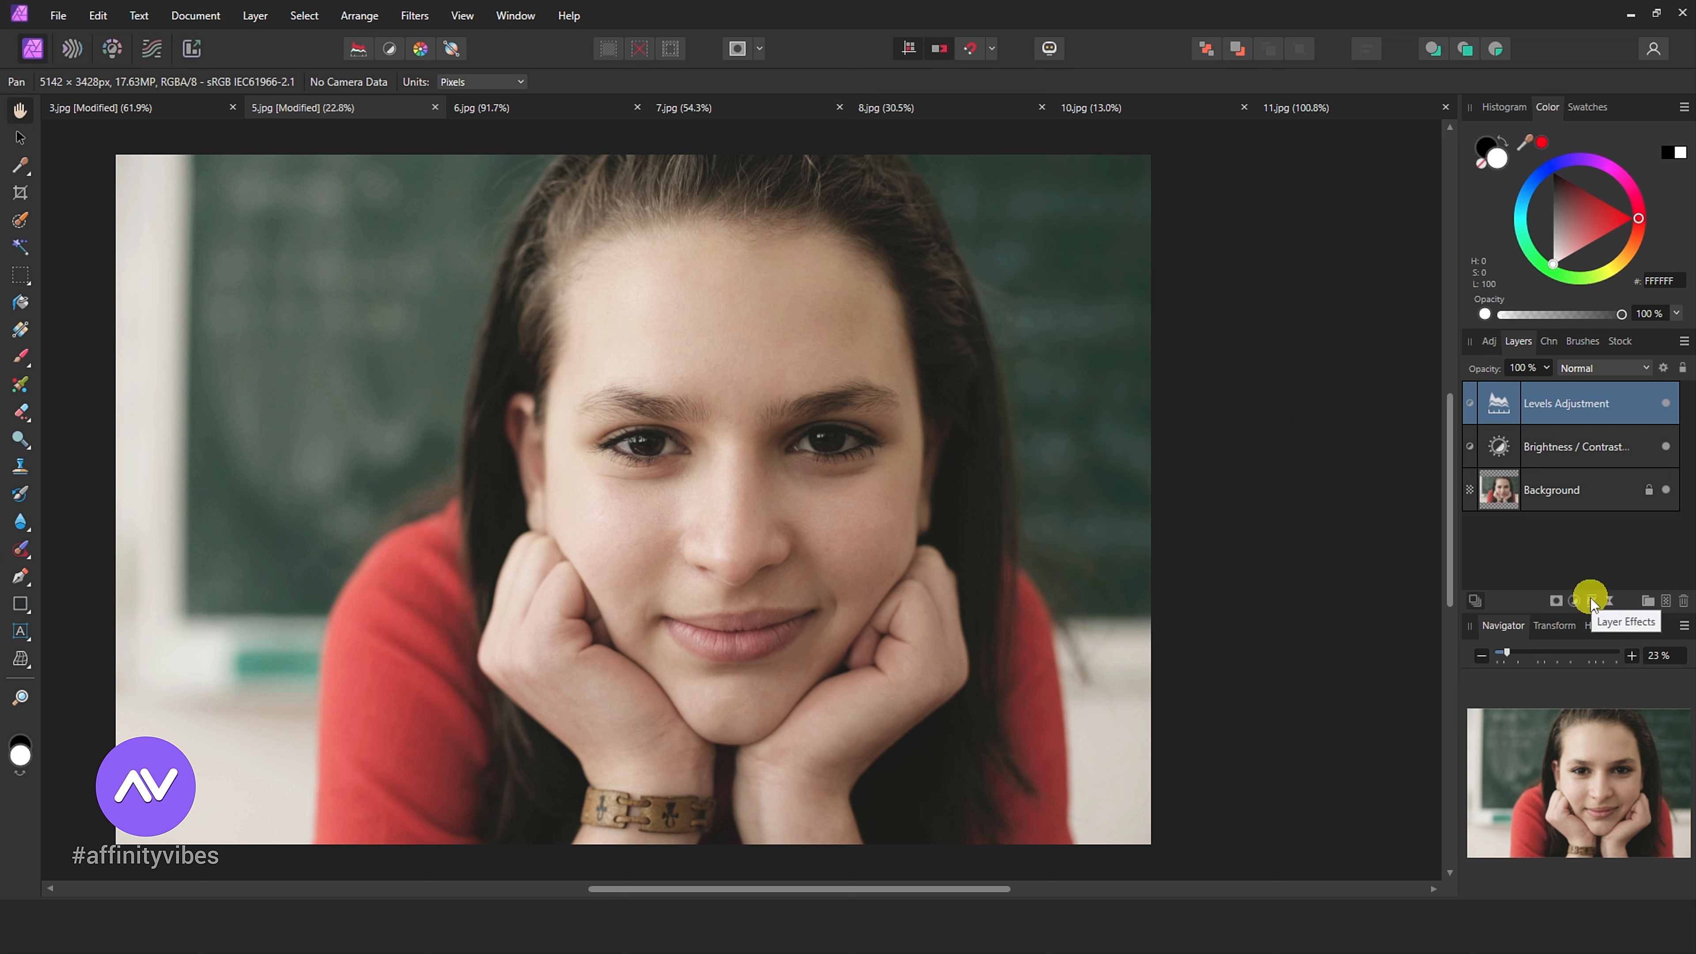
Step: Add a Curves adjustment, raising the midtones to about X 0.473, Y 0.517 and lowering the shadows to about X 0.247, Y 0.228
click(1574, 601)
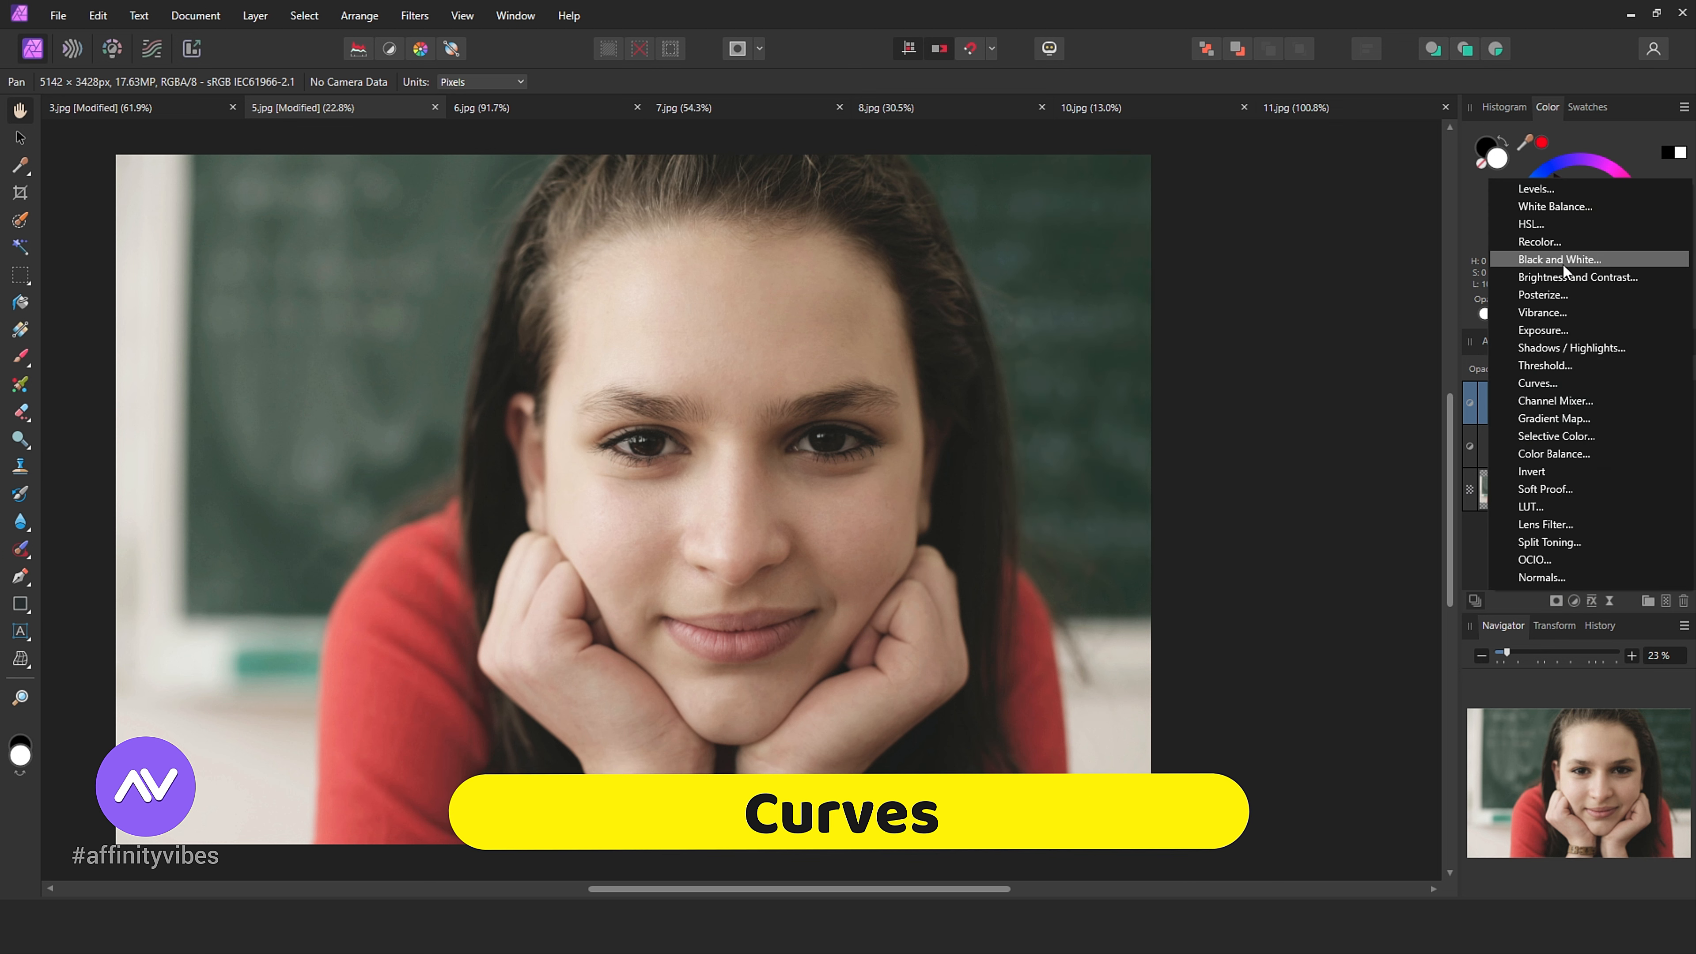
click(1575, 384)
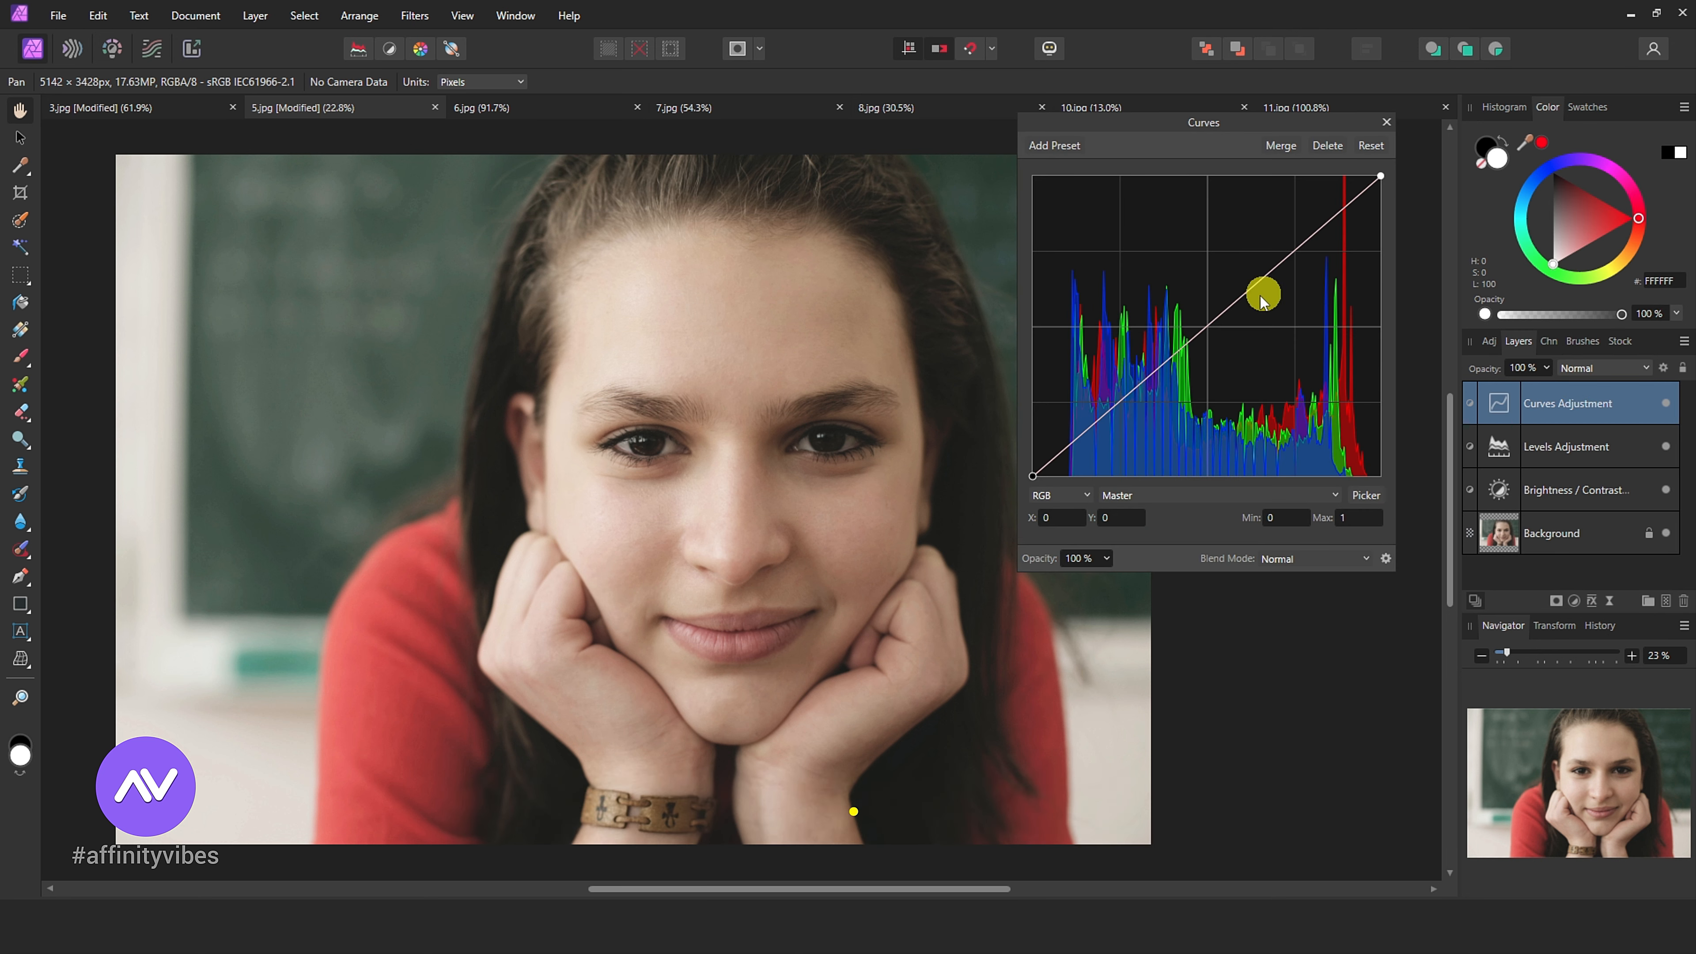
click(1202, 328)
drag(1202, 323, 1198, 321)
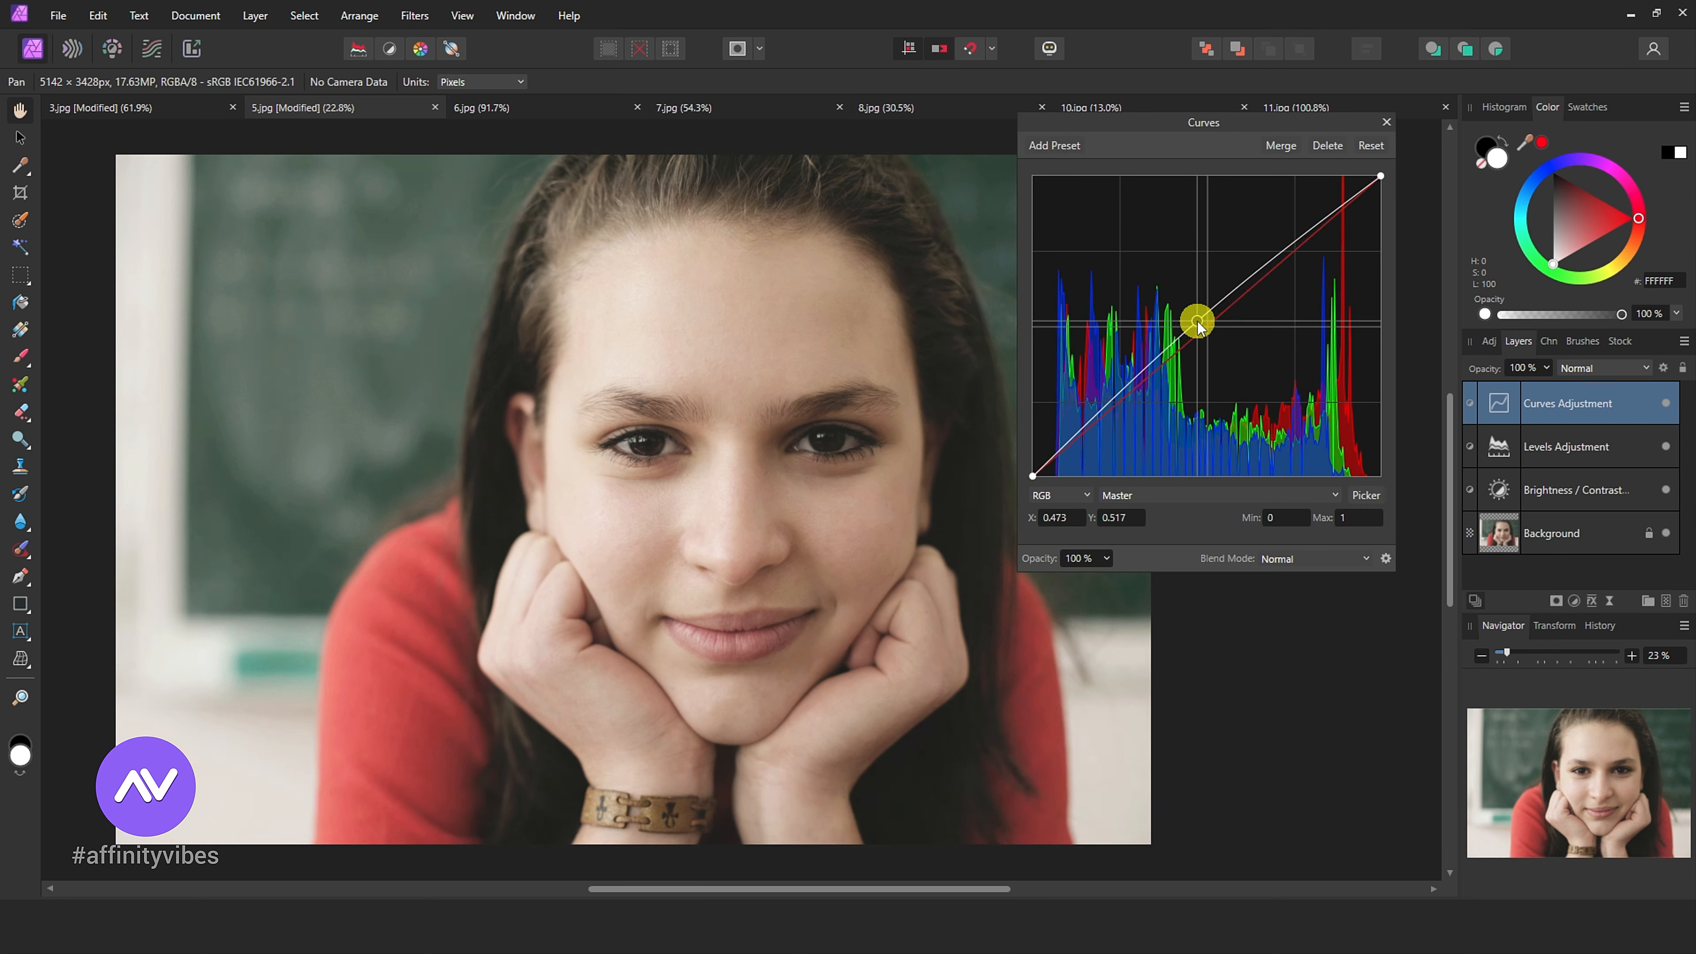
drag(1115, 401, 1113, 405)
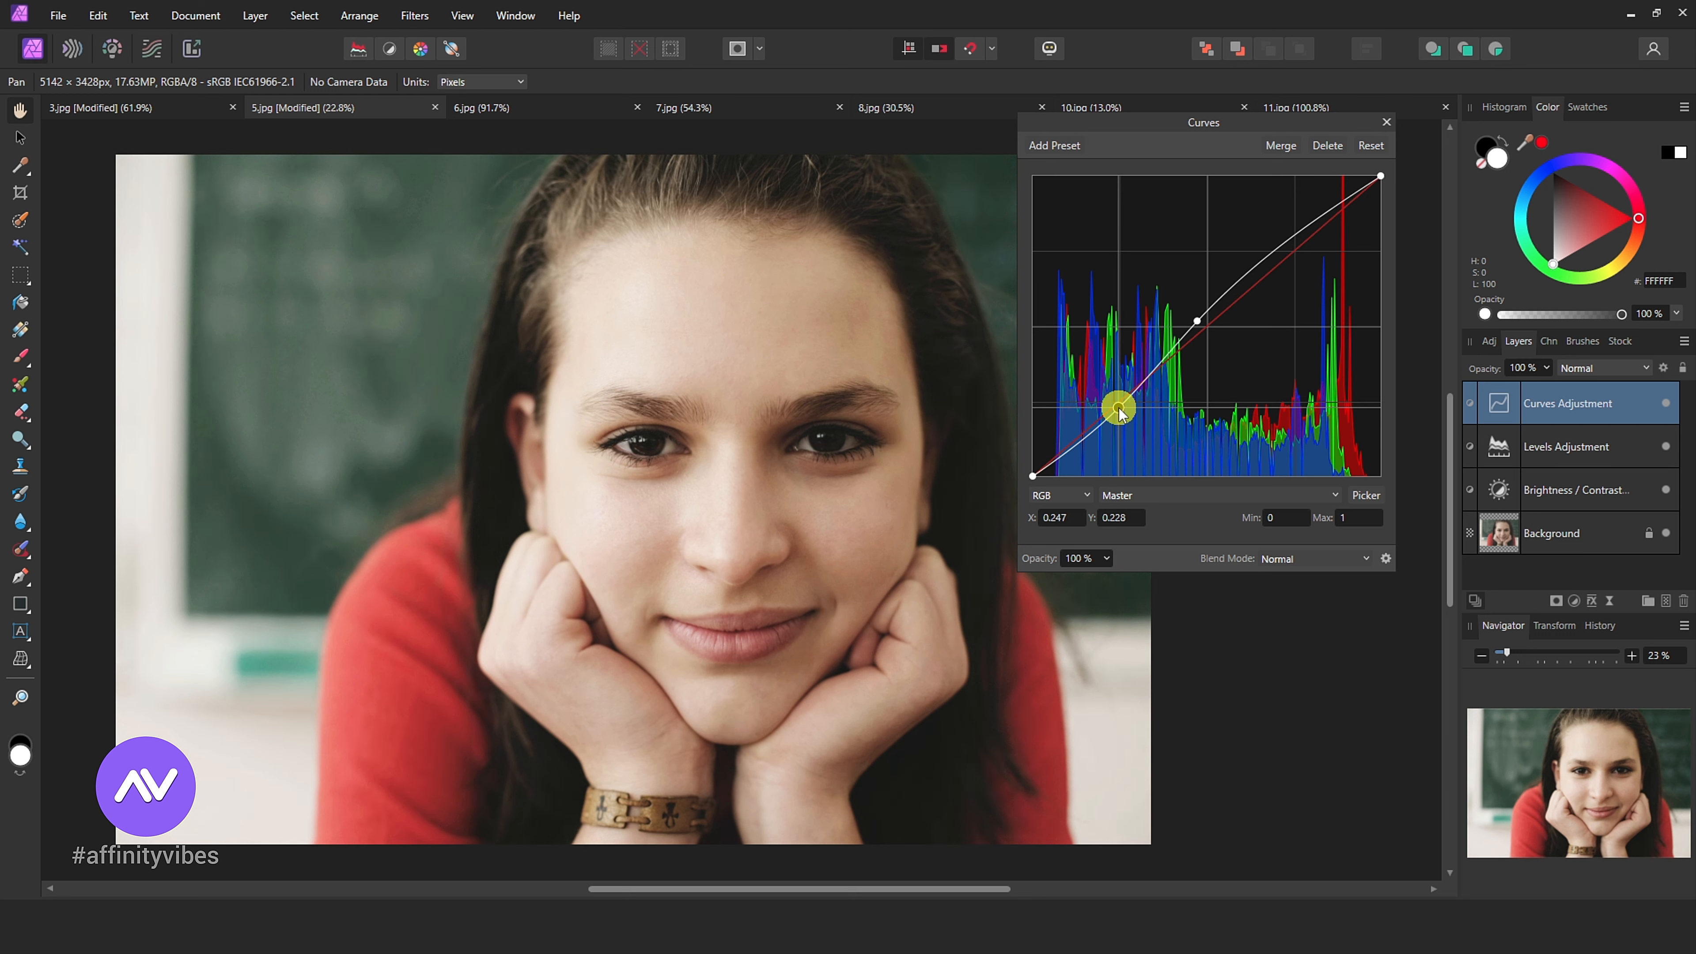
click(1388, 126)
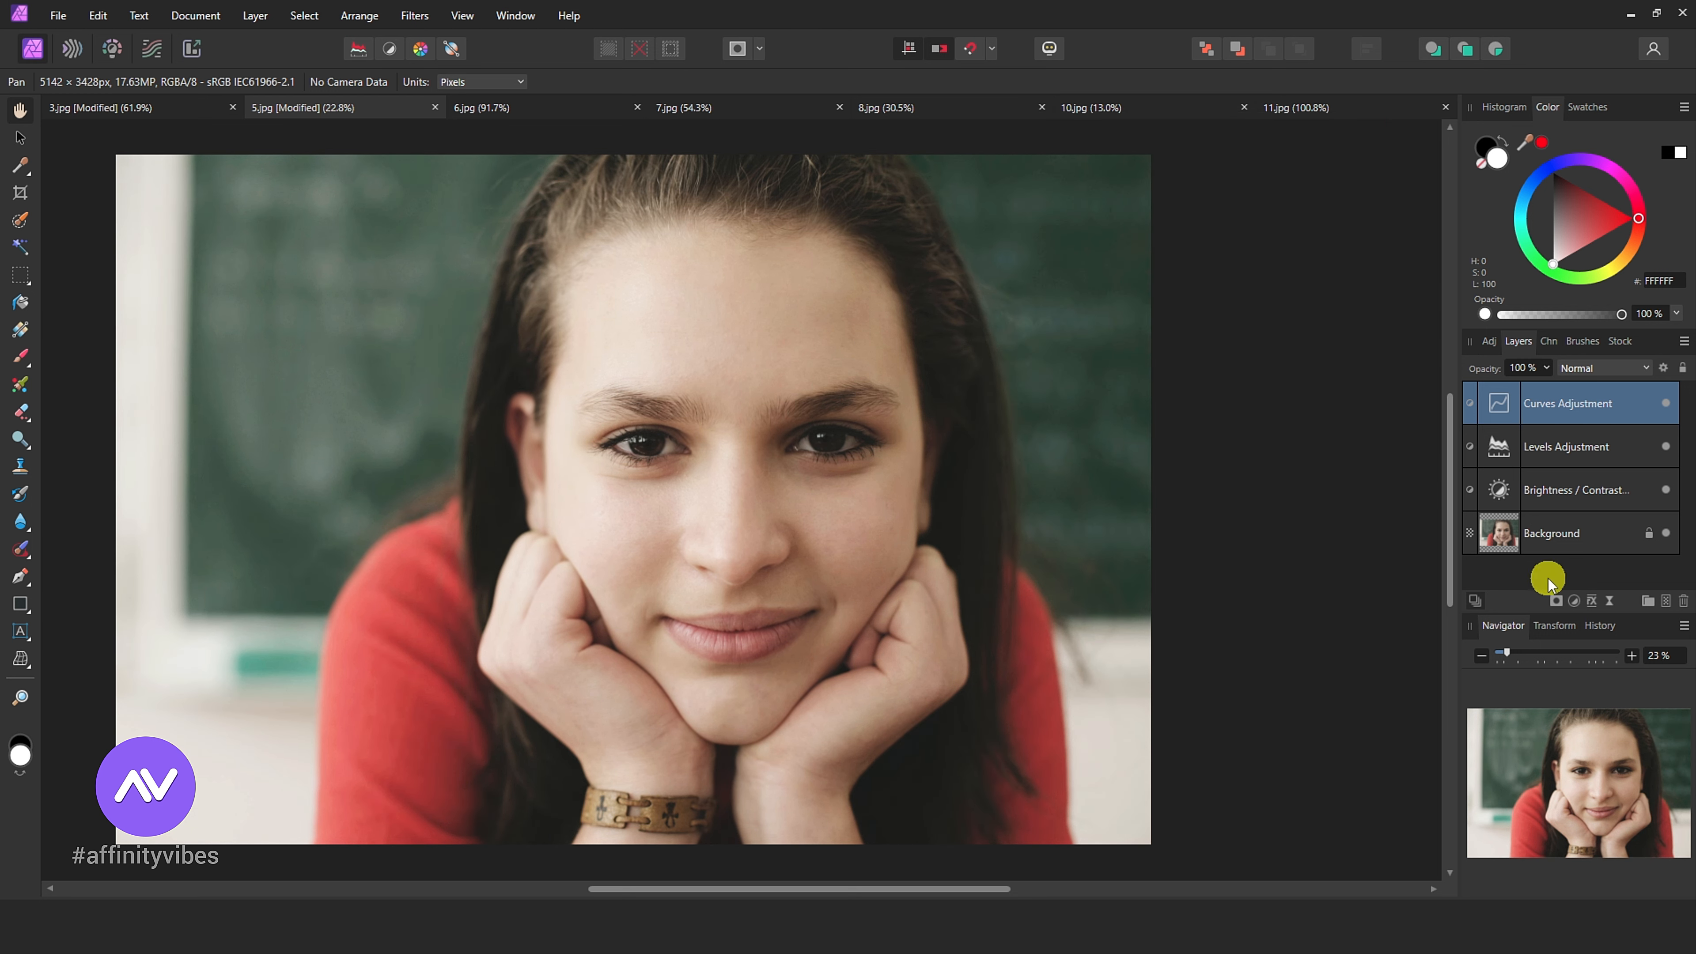
Step: Add an HSL adjustment to the portrait with a saturation shift of 6%
click(1574, 601)
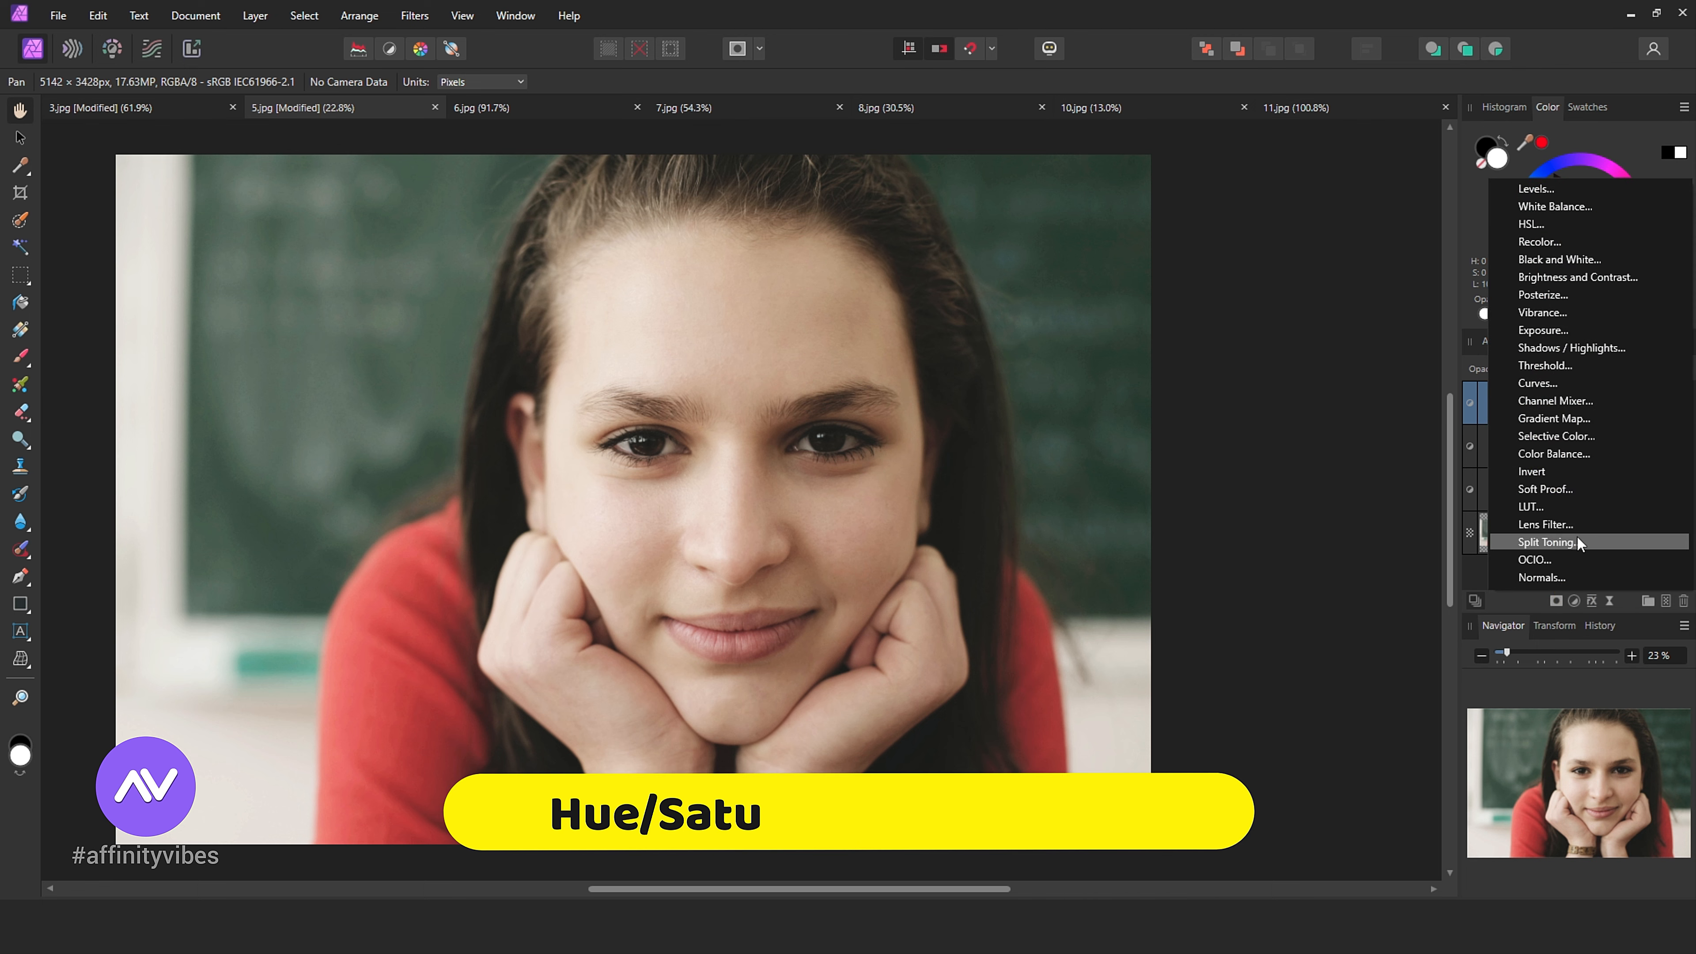
click(1546, 223)
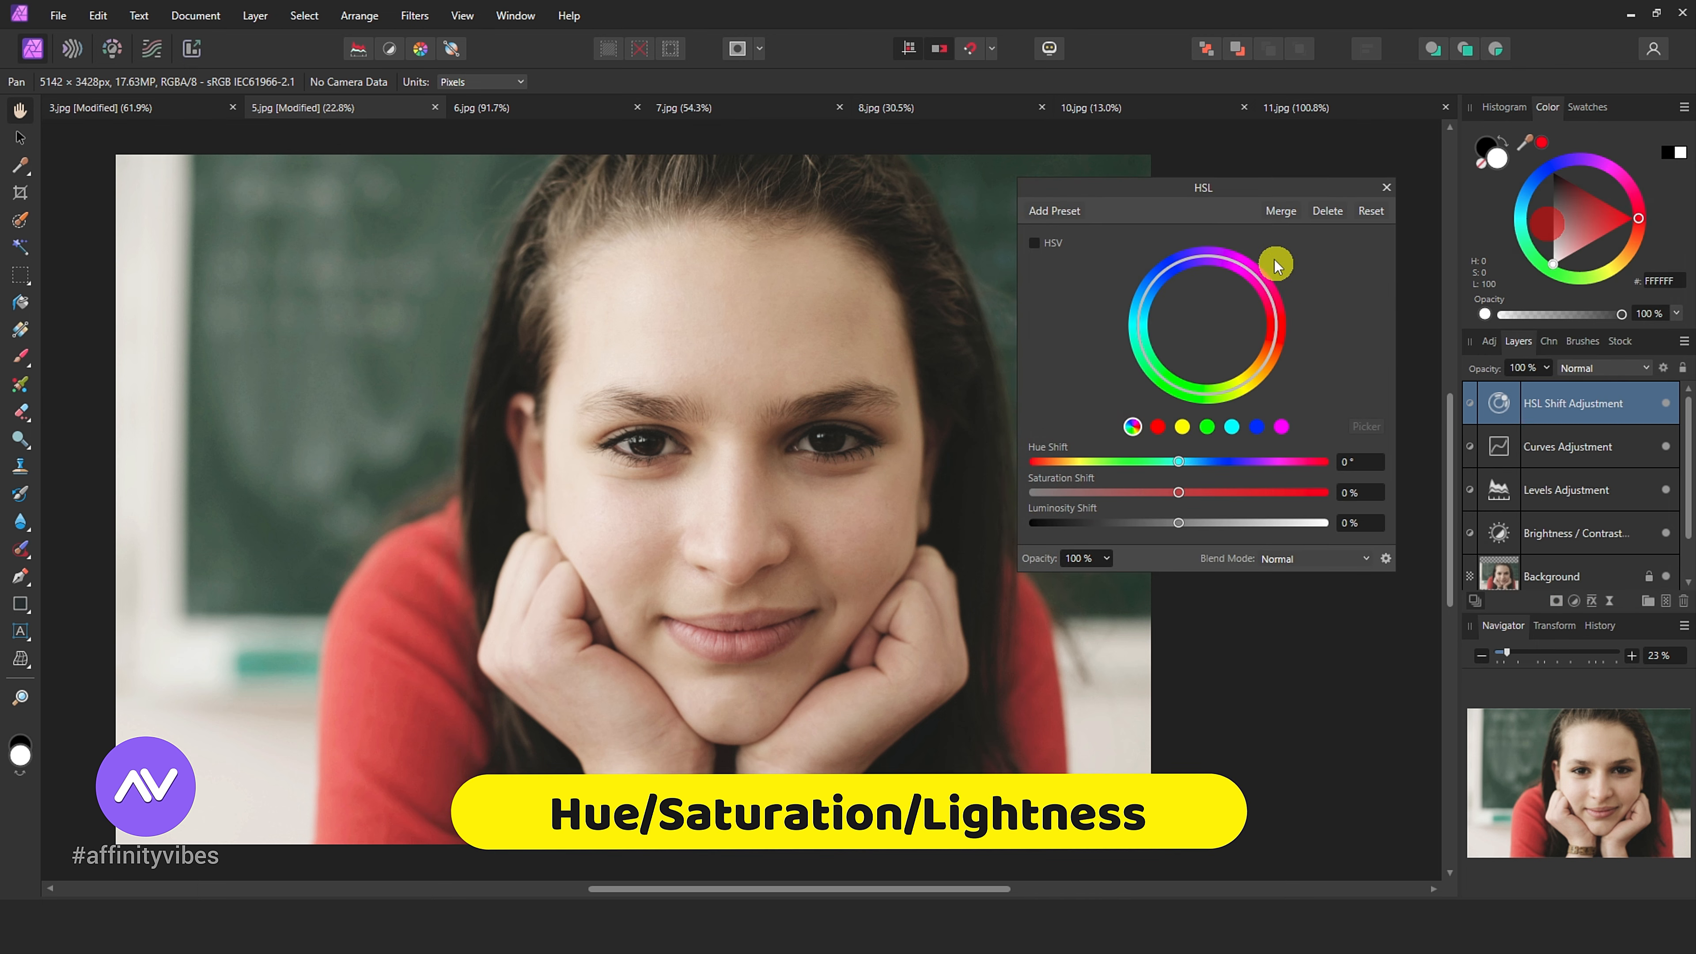
drag(1212, 193, 1211, 168)
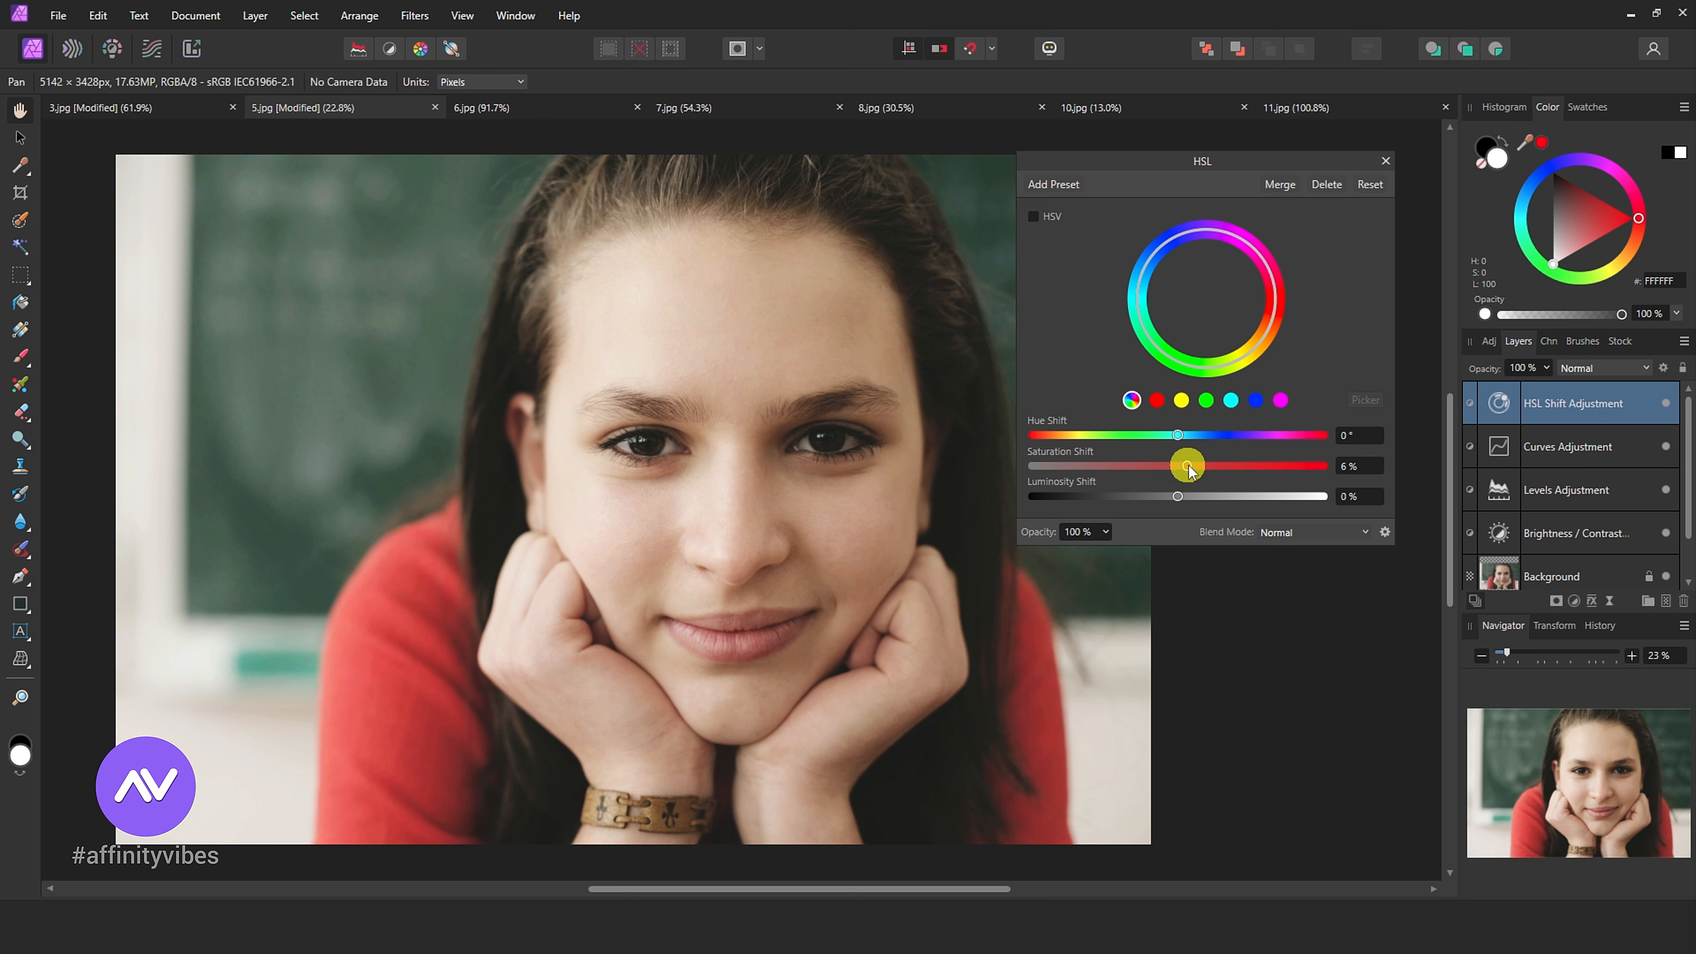
click(1386, 163)
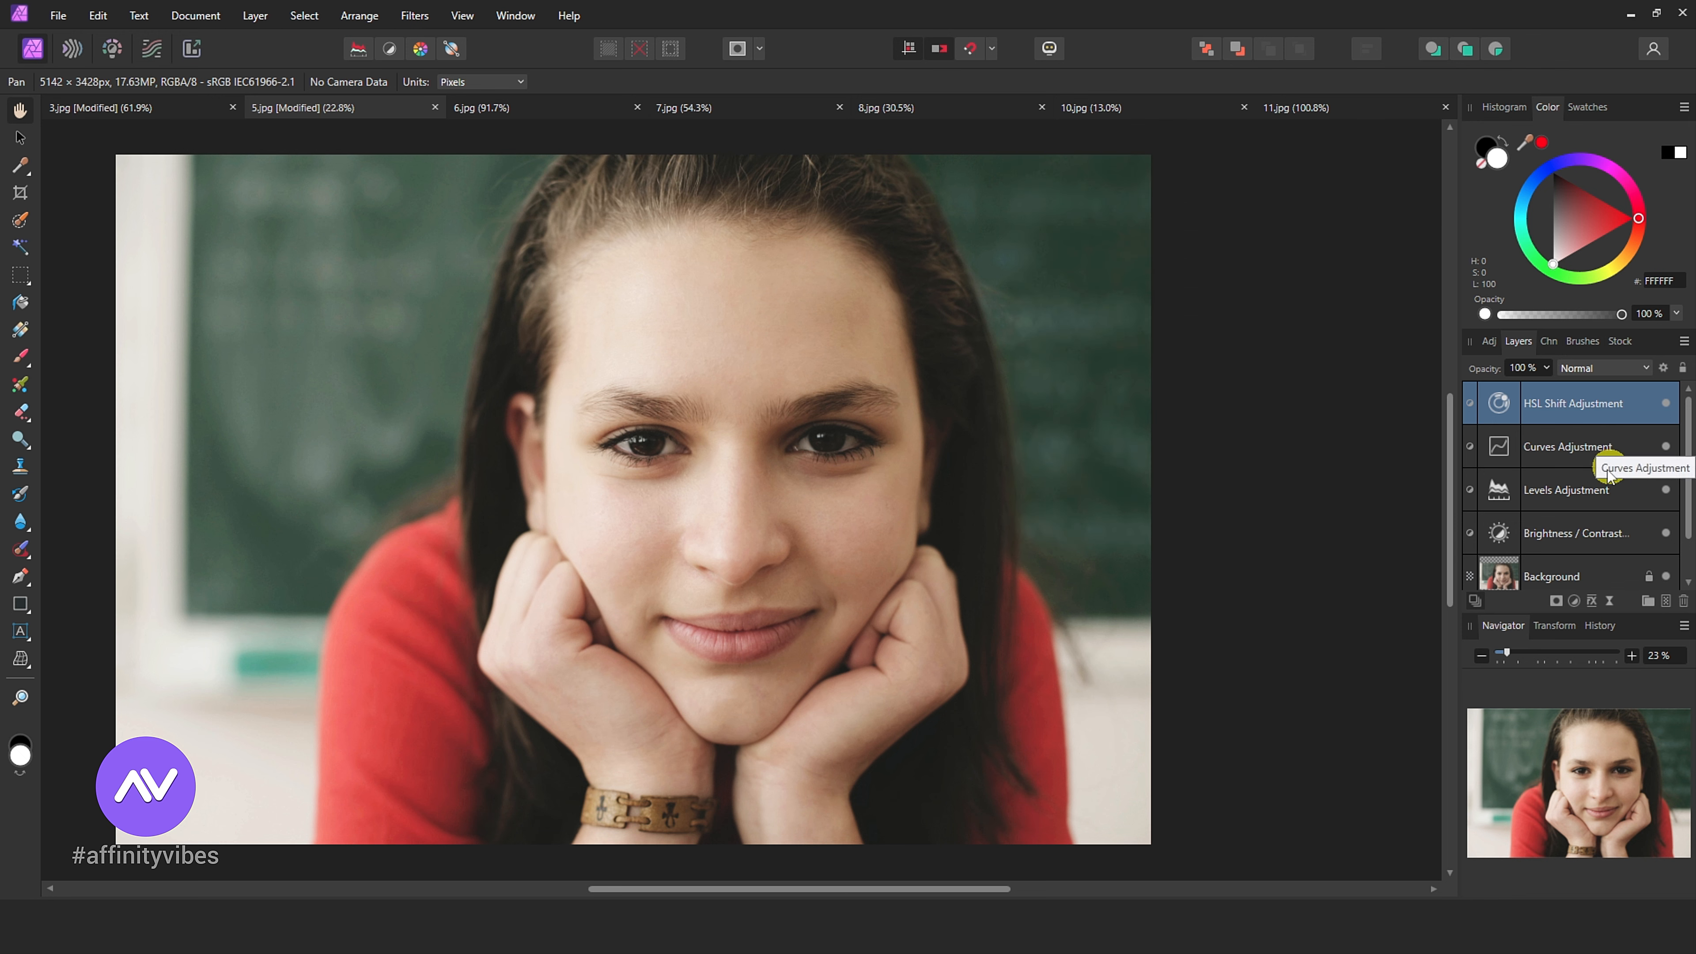
Step: Add a Vibrance adjustment to the portrait and set its vibrance to 51%
click(1574, 601)
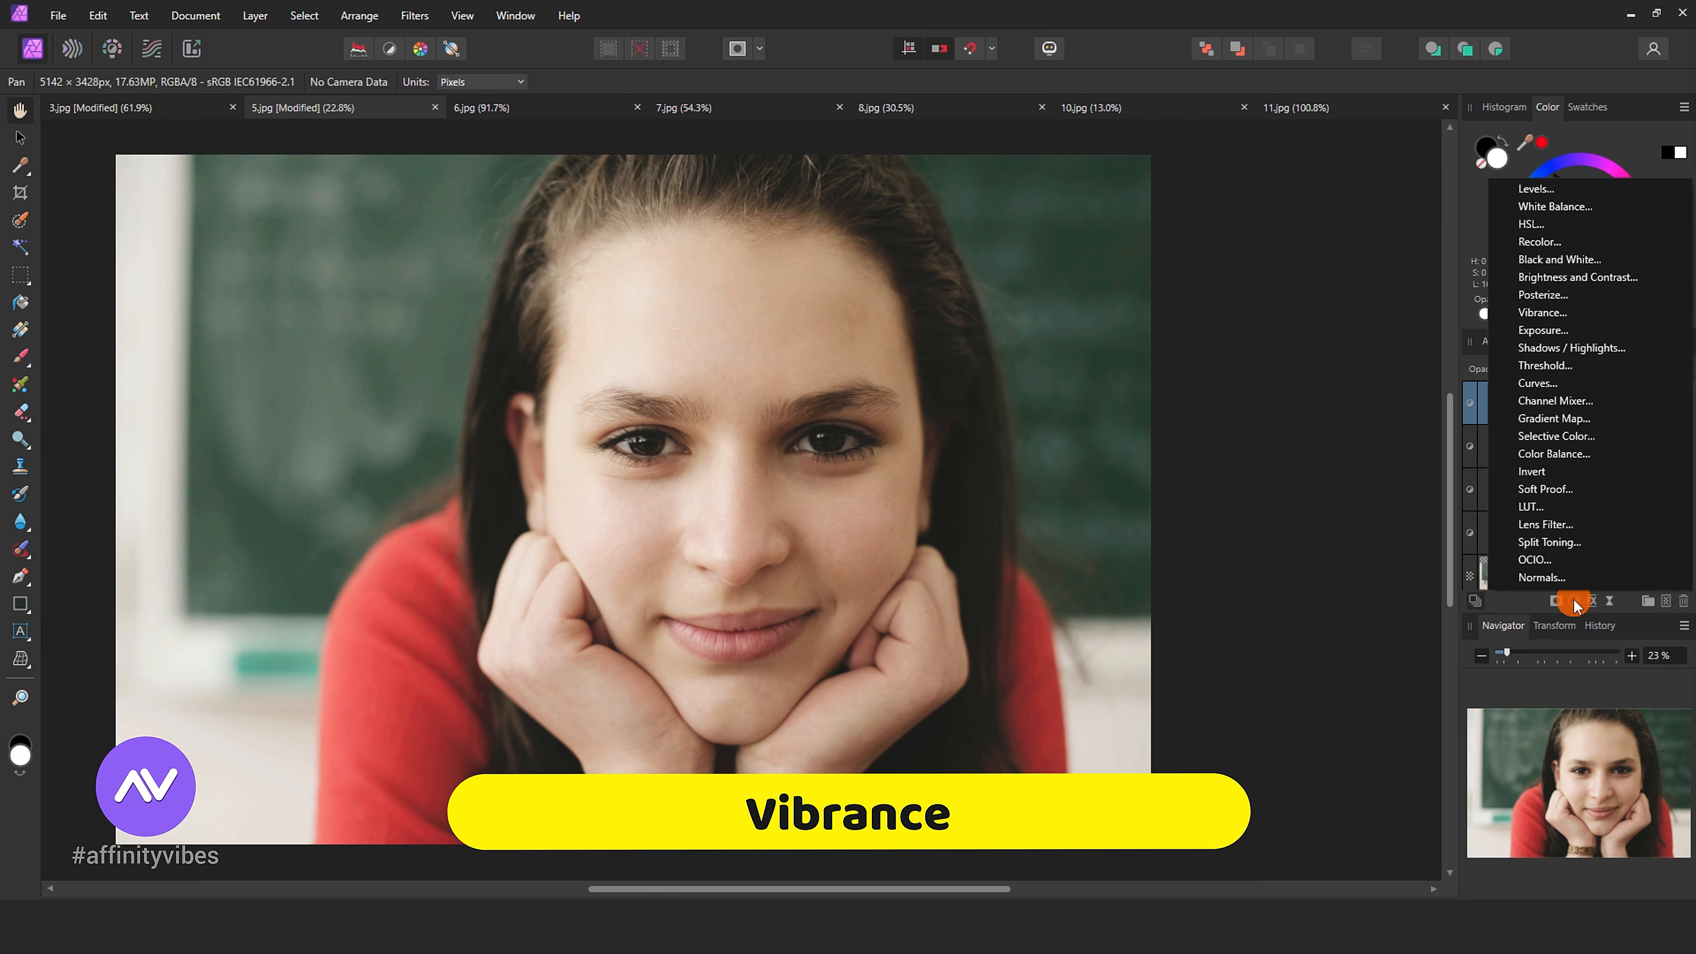
click(1578, 311)
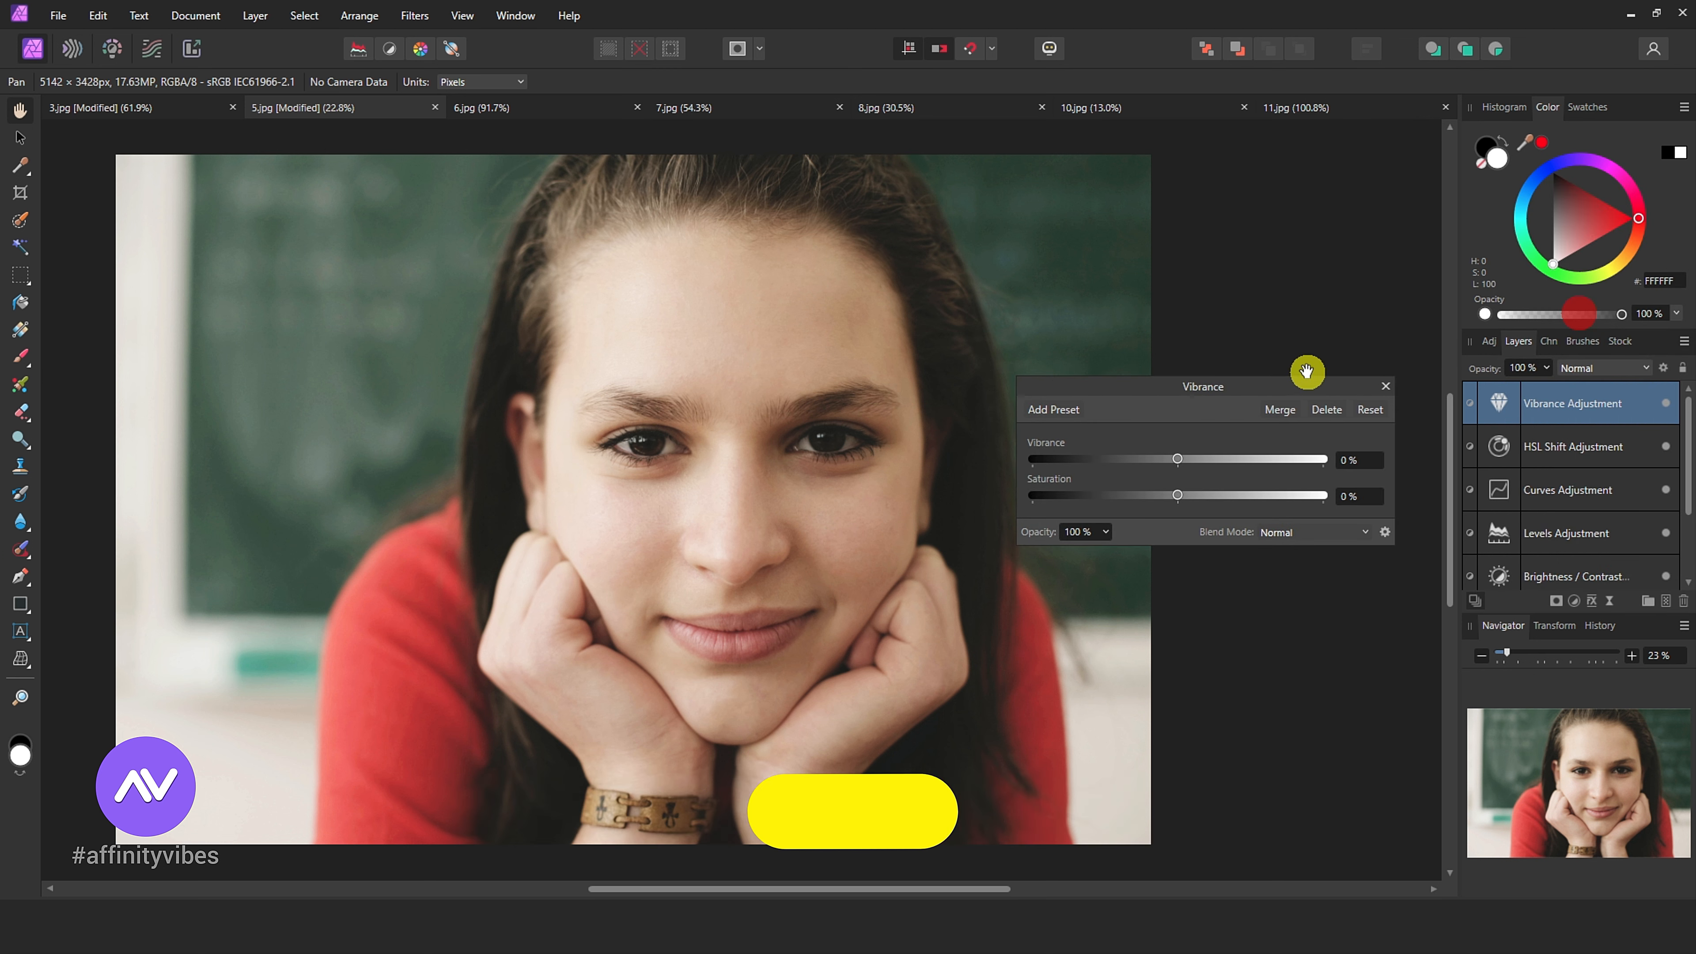
drag(1276, 378, 1294, 177)
drag(1196, 254, 1245, 256)
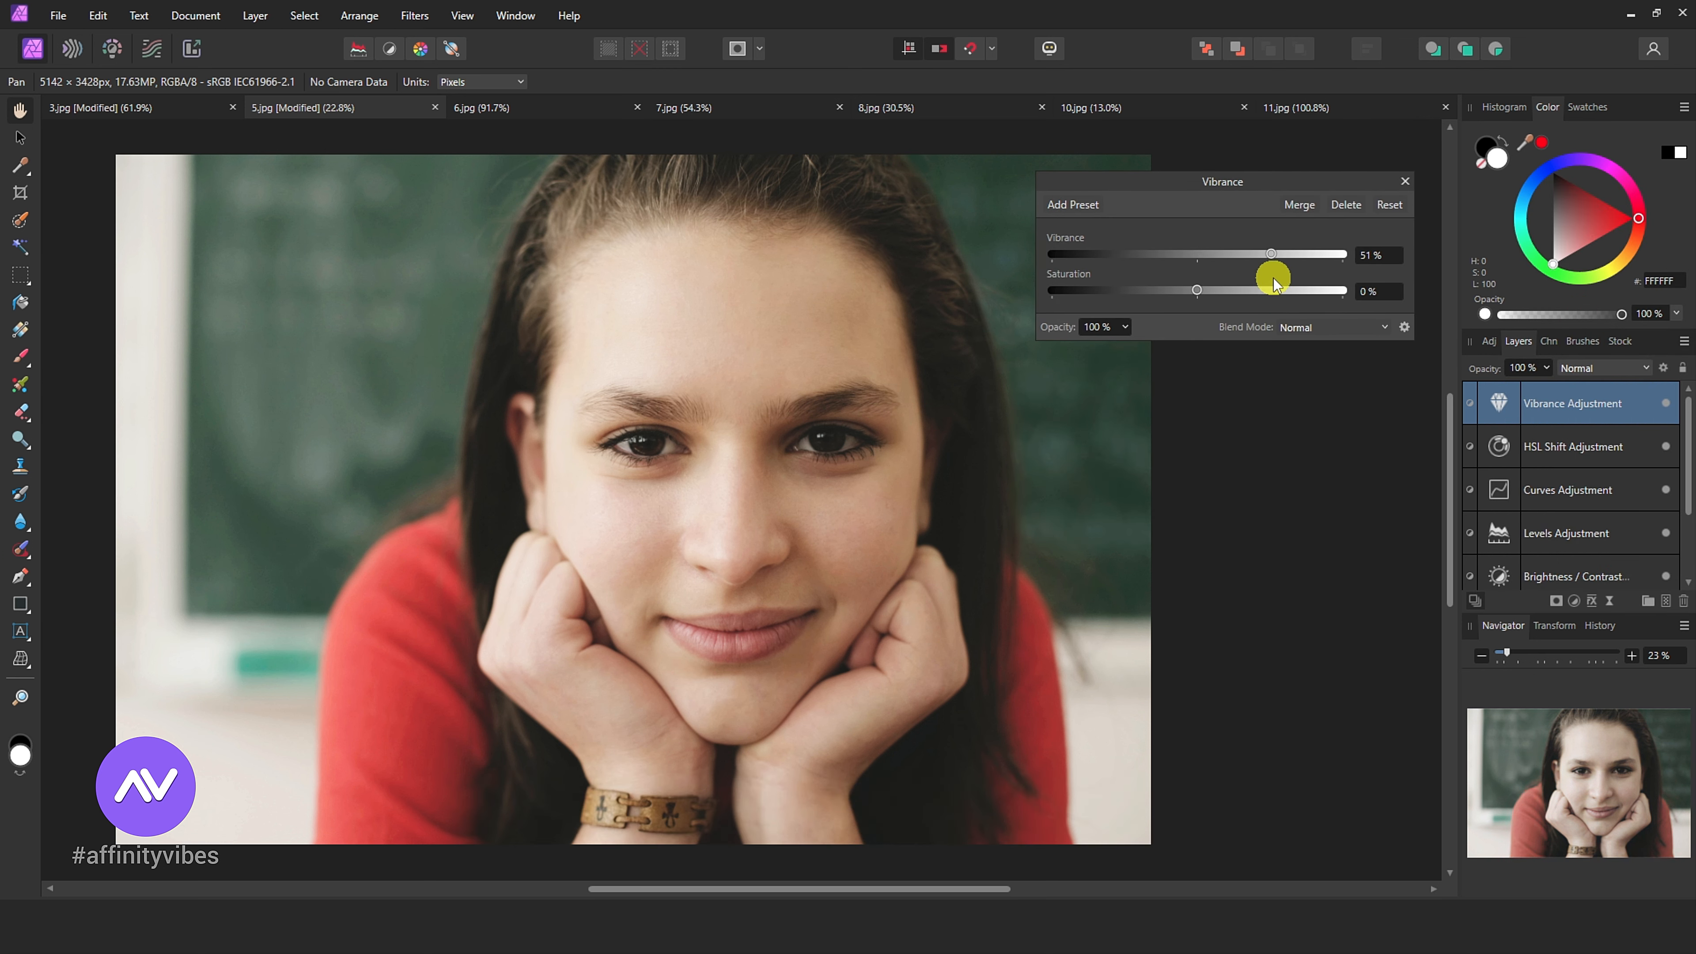
click(1404, 181)
mouse_move(1689, 492)
mouse_down()
mouse_move(1688, 542)
mouse_move(1689, 471)
mouse_up()
Step: Add a Black and White adjustment with red 45%, yellow 39%, green 22%, cyan 133%, blue 39% and magenta 52%
click(1574, 600)
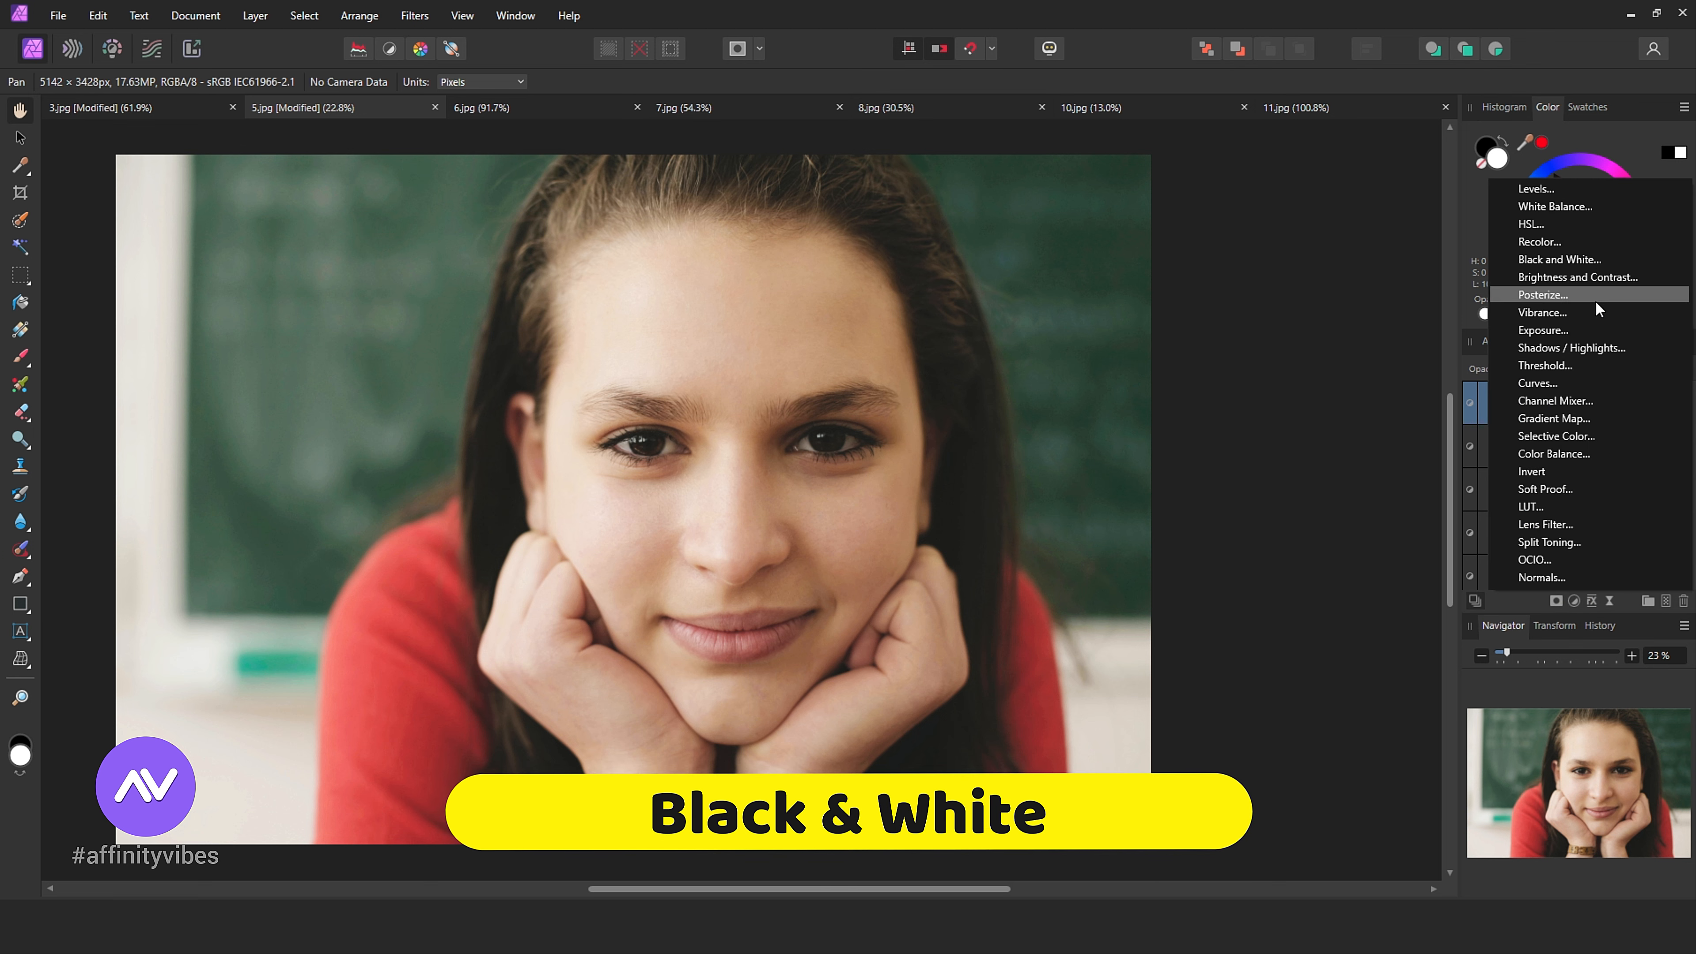
click(1559, 259)
drag(1299, 504, 1298, 194)
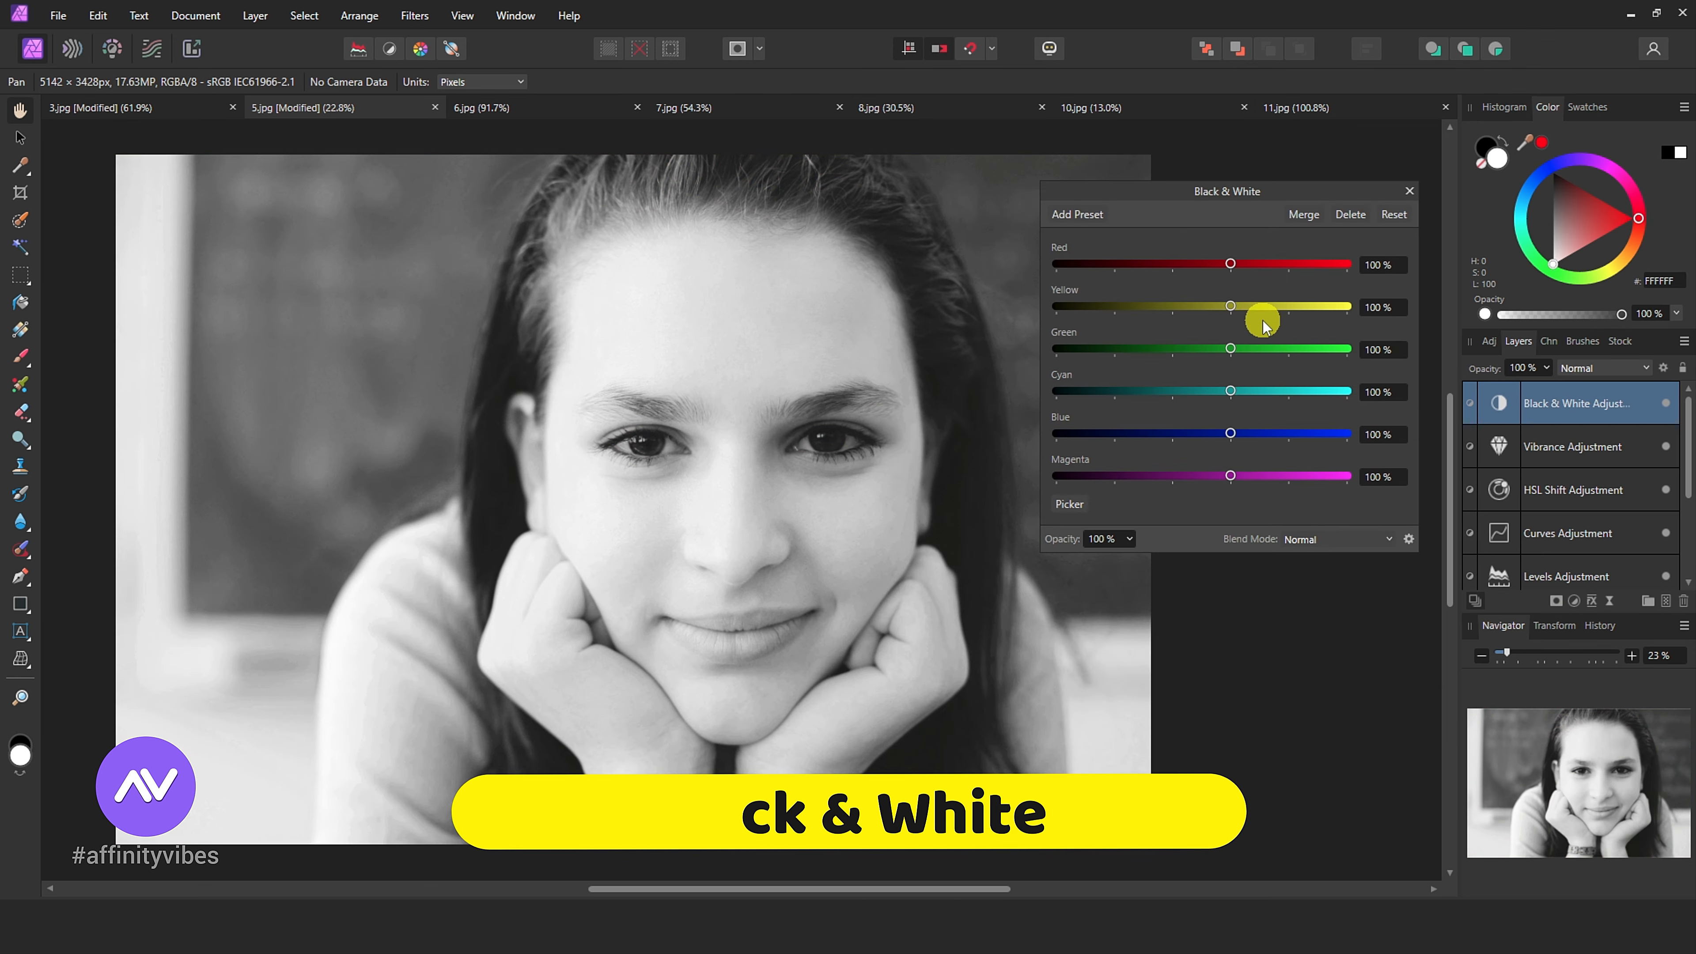
drag(1233, 270, 1196, 345)
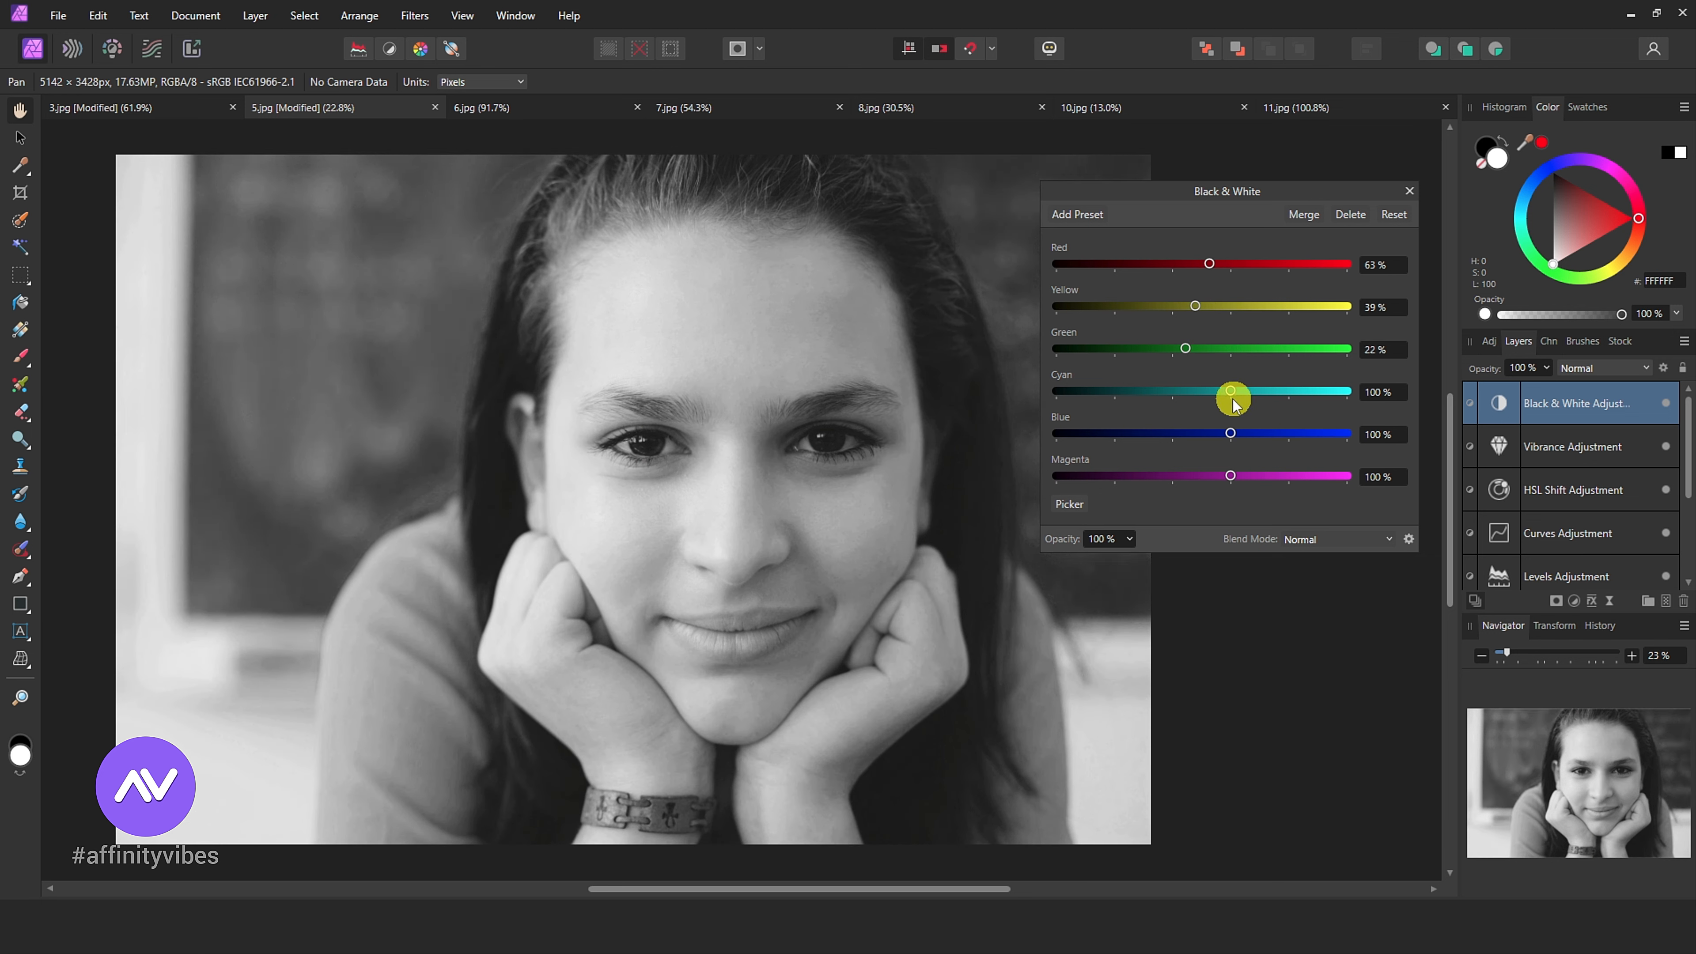
drag(1232, 399, 1266, 431)
drag(1213, 440, 1195, 436)
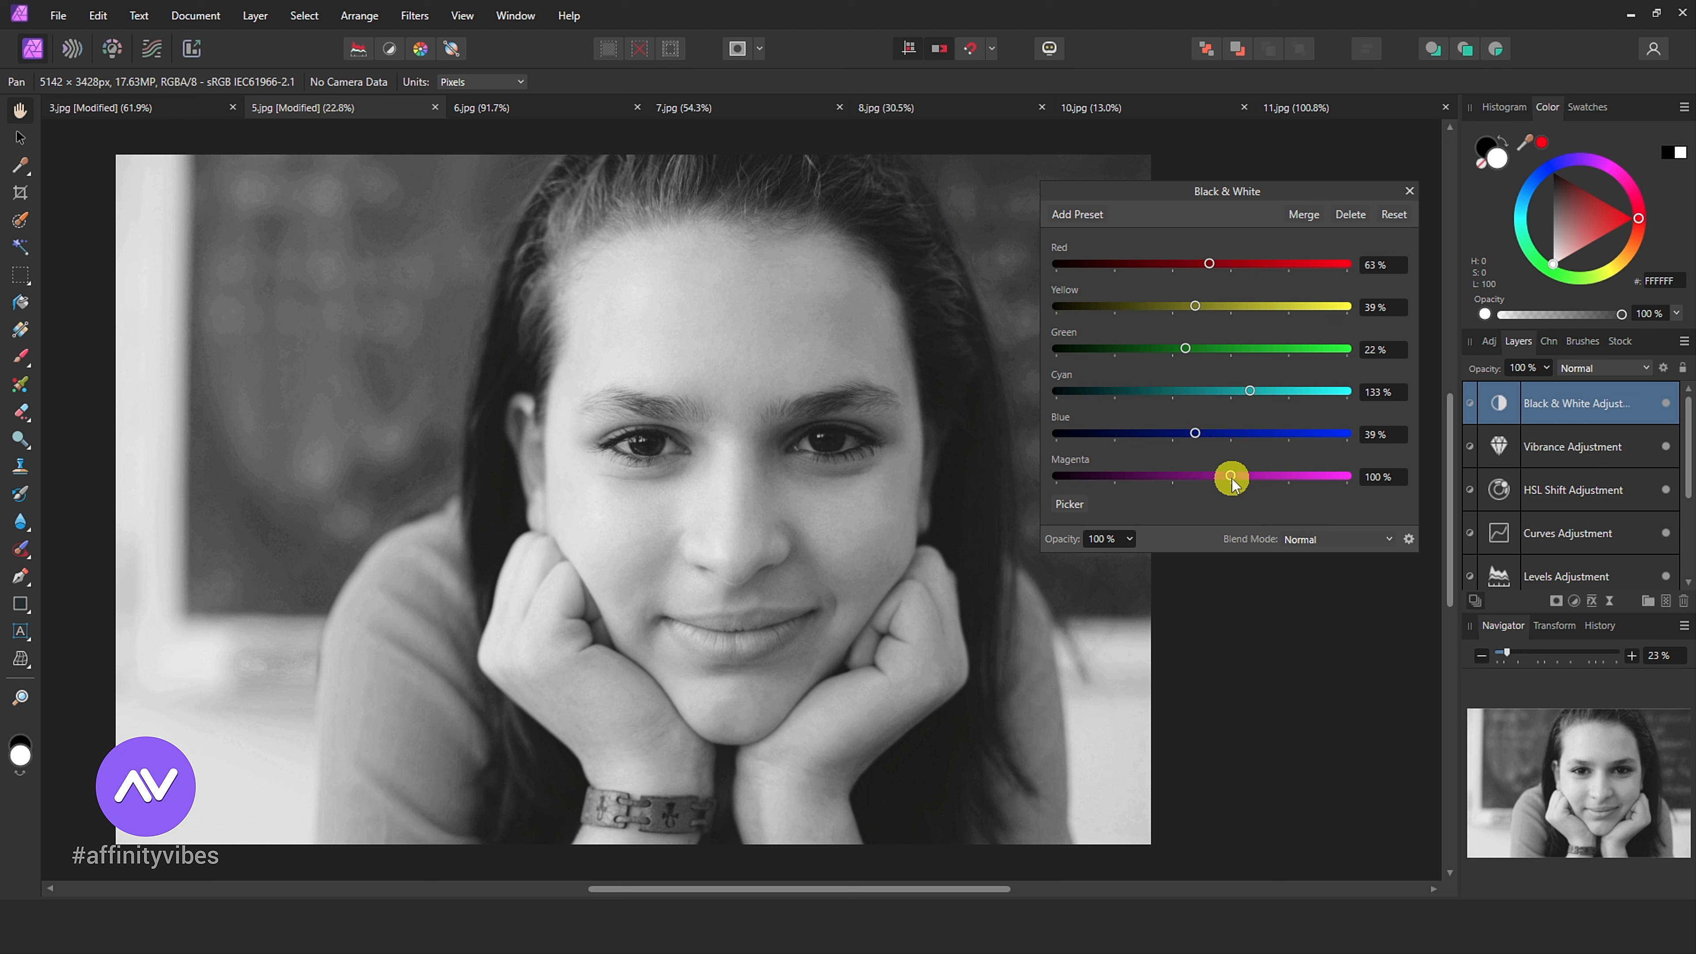
drag(1222, 271, 1200, 272)
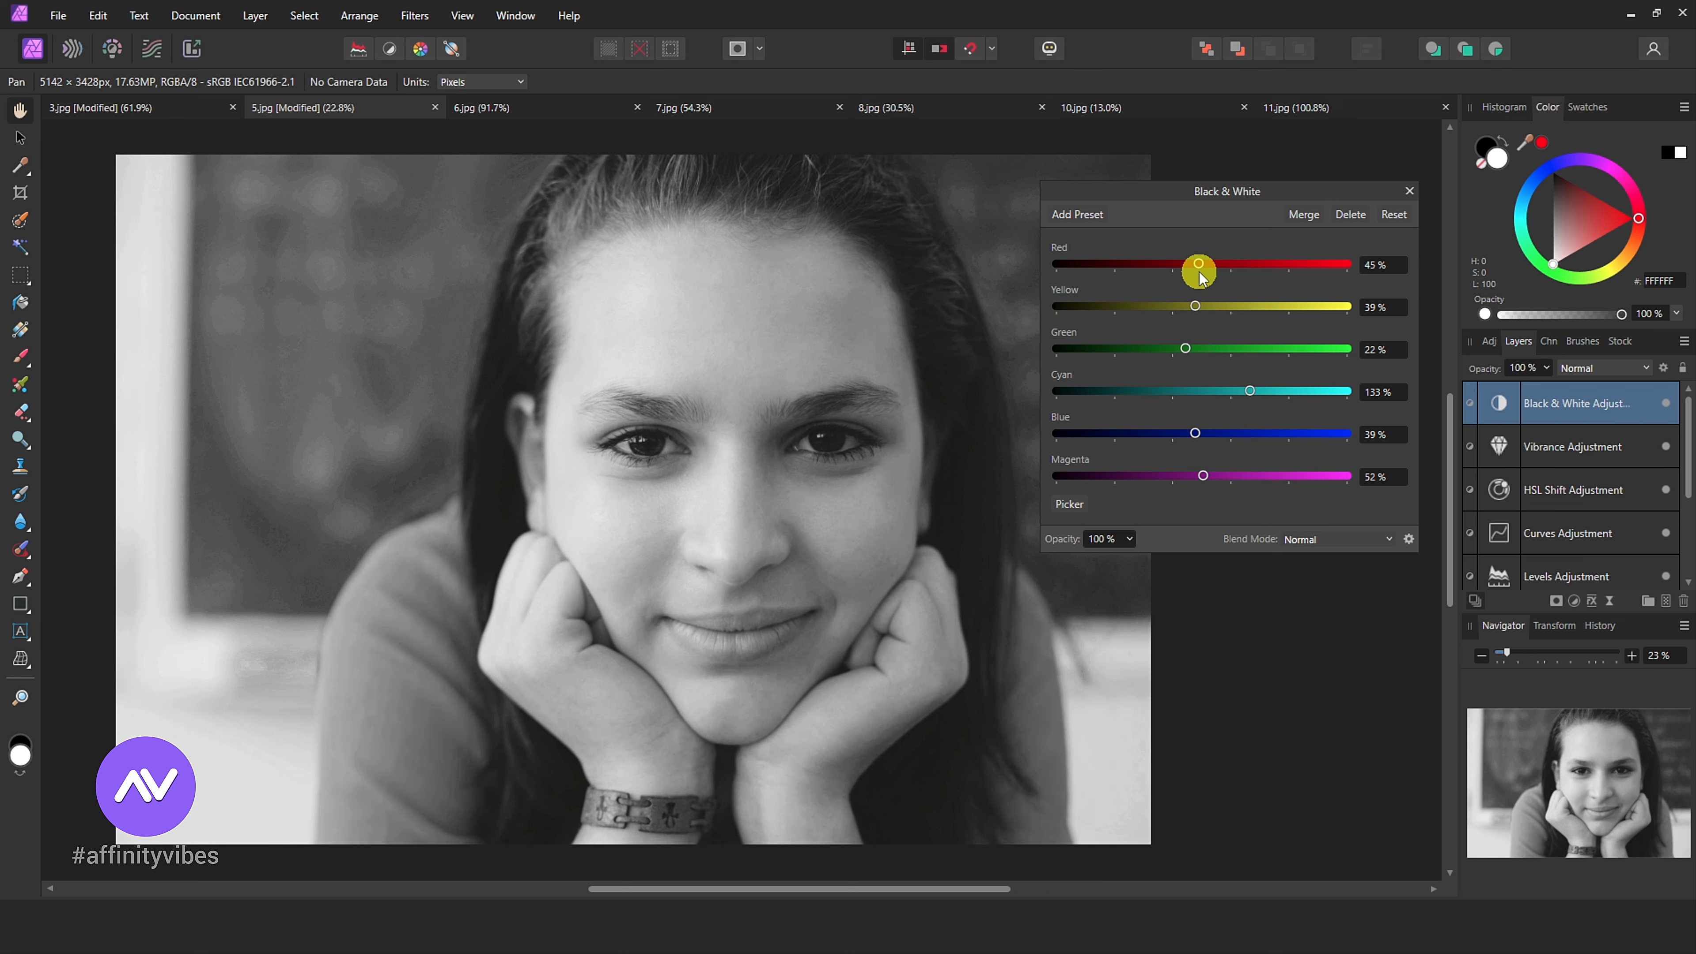
click(1409, 192)
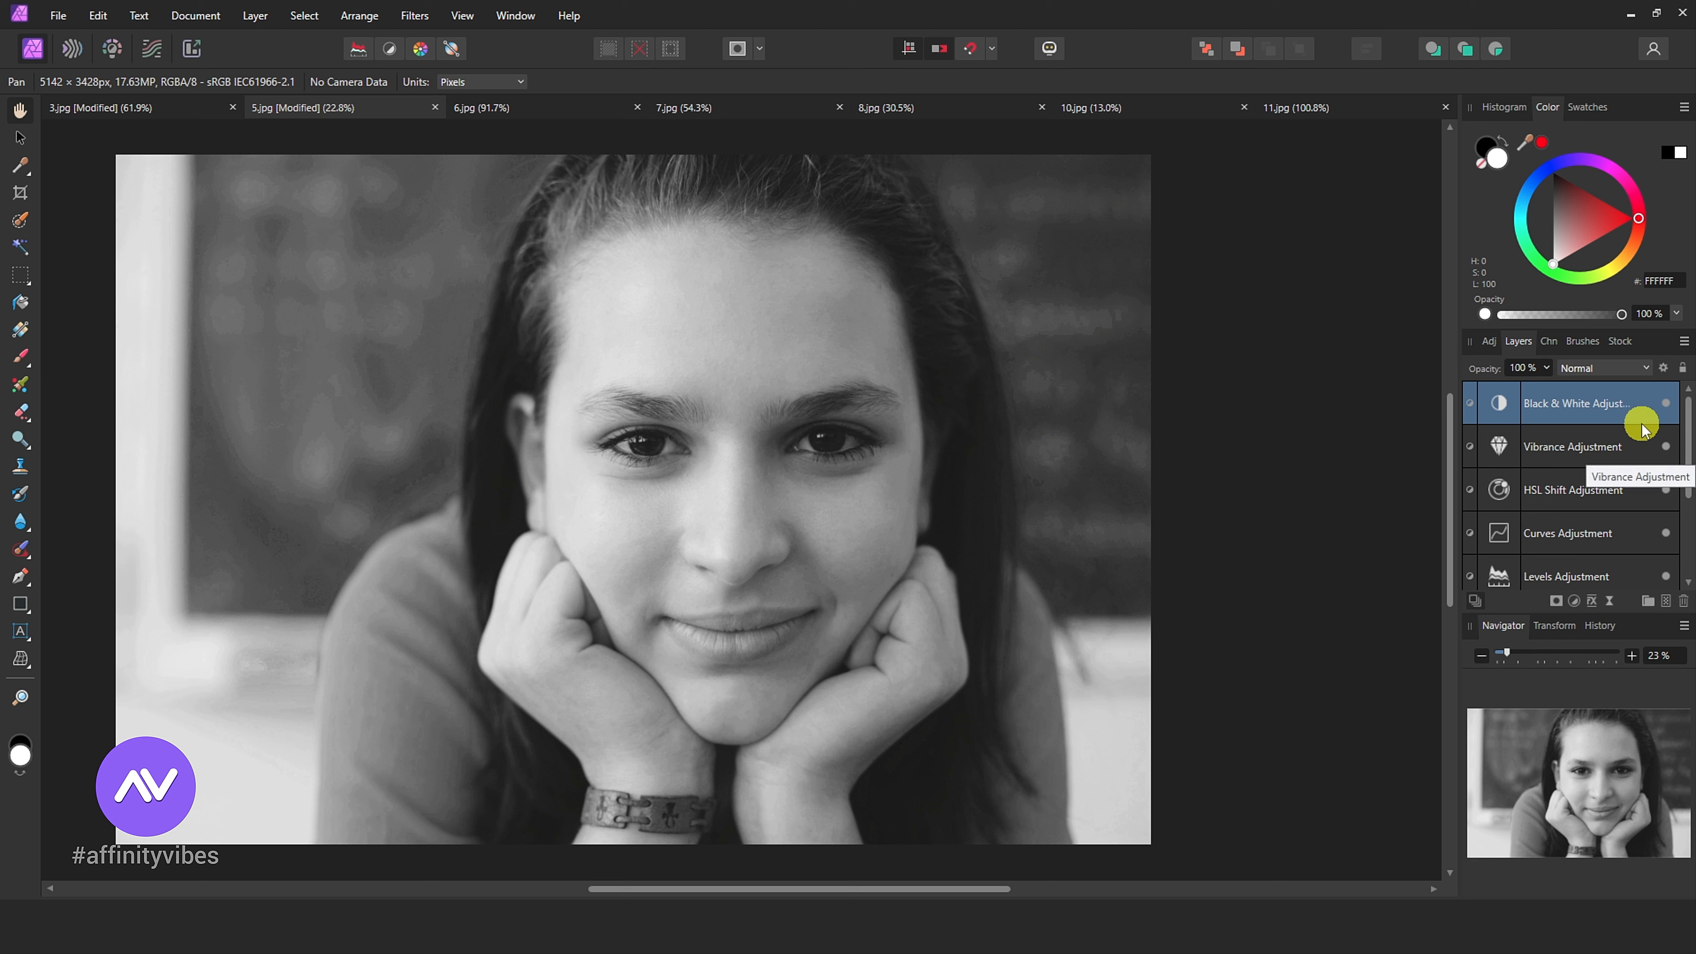
Step: Compare the portrait with and without its edits by hiding the six adjustment layers one by one and showing them all again
click(1668, 402)
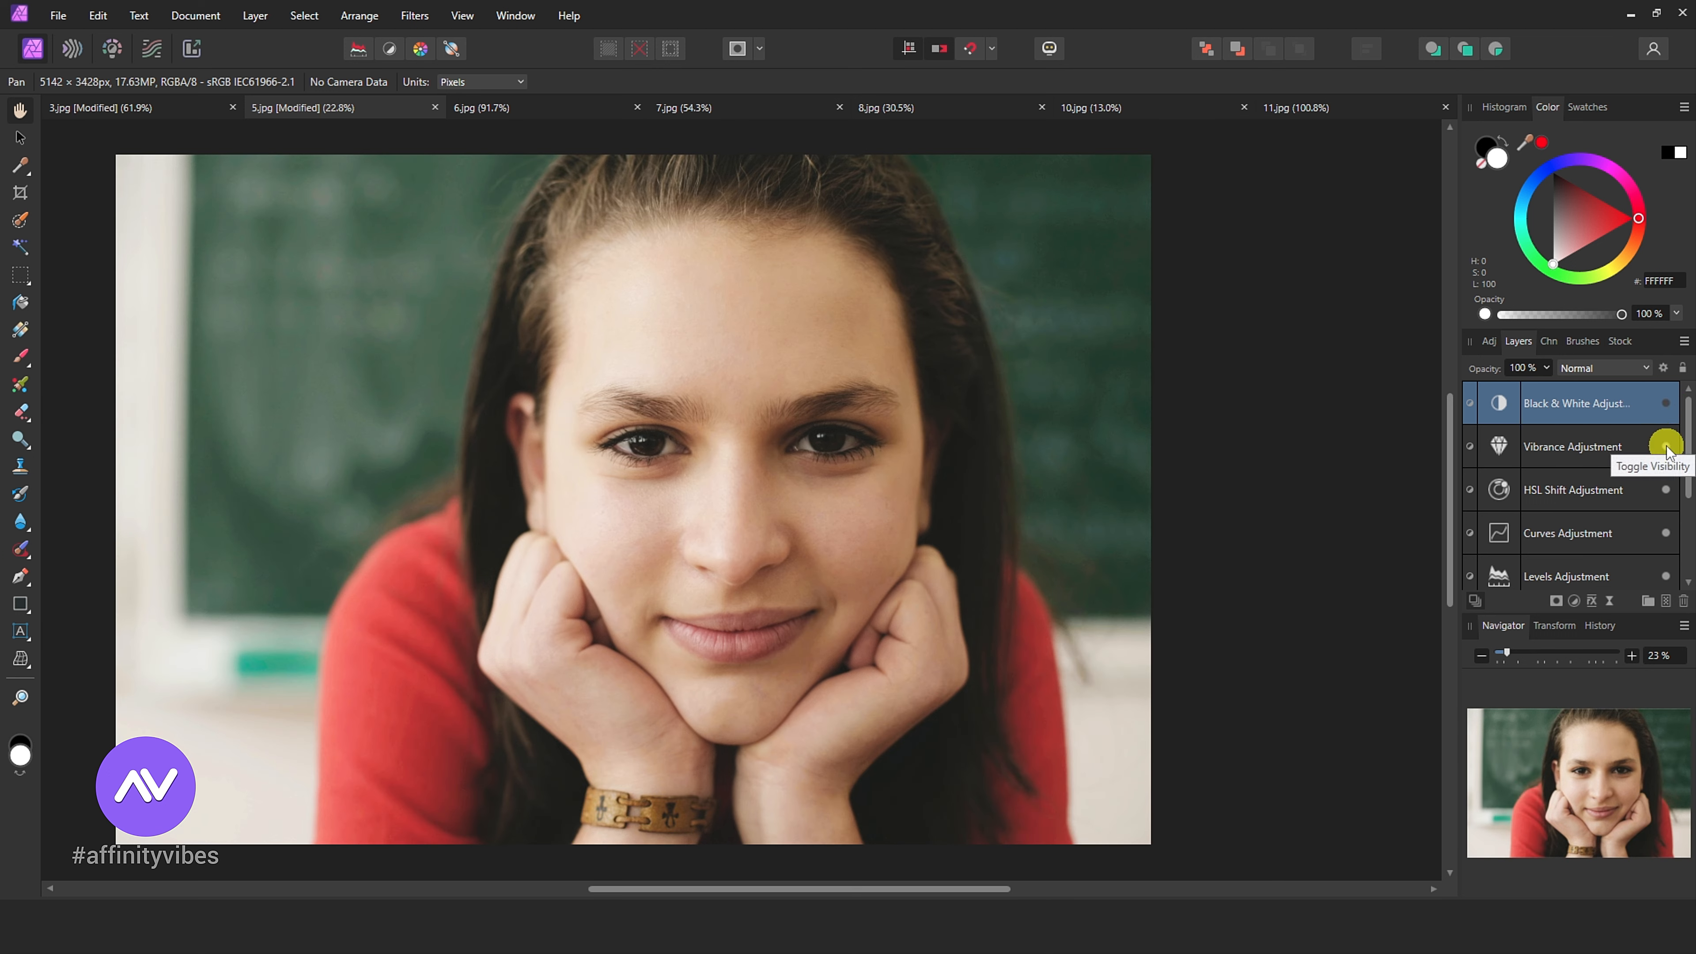
click(1666, 447)
click(1663, 490)
scroll(1663, 490, down, 3)
click(1665, 403)
click(1665, 446)
click(1666, 491)
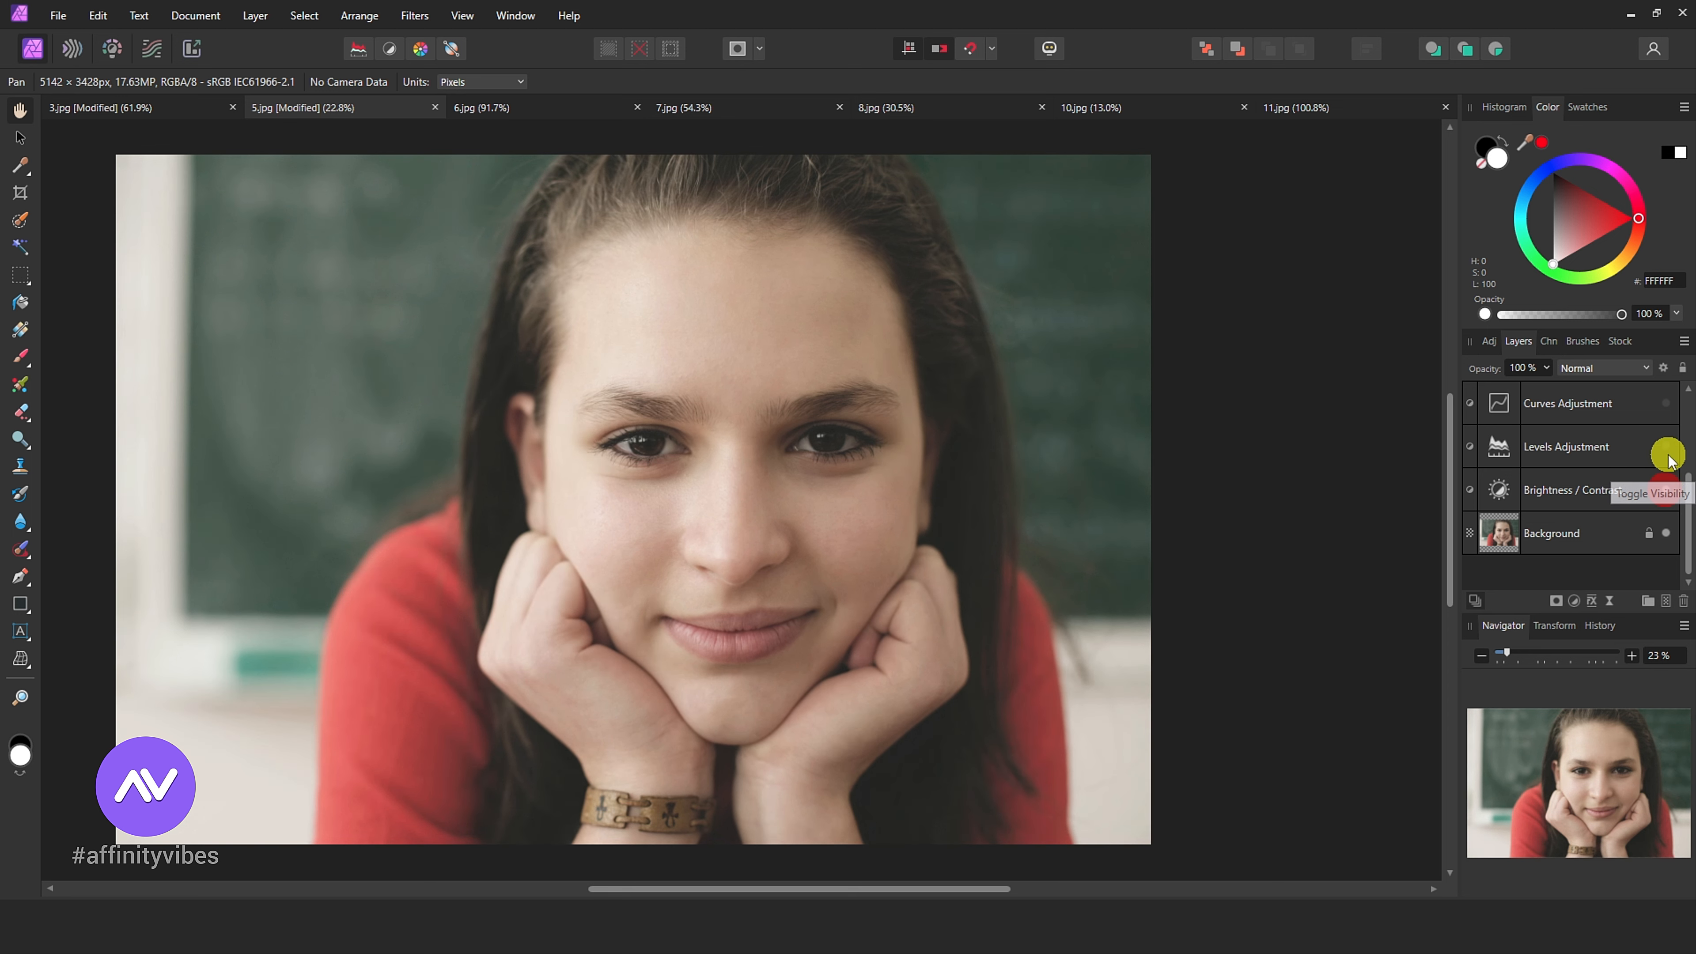
click(1666, 446)
click(1666, 404)
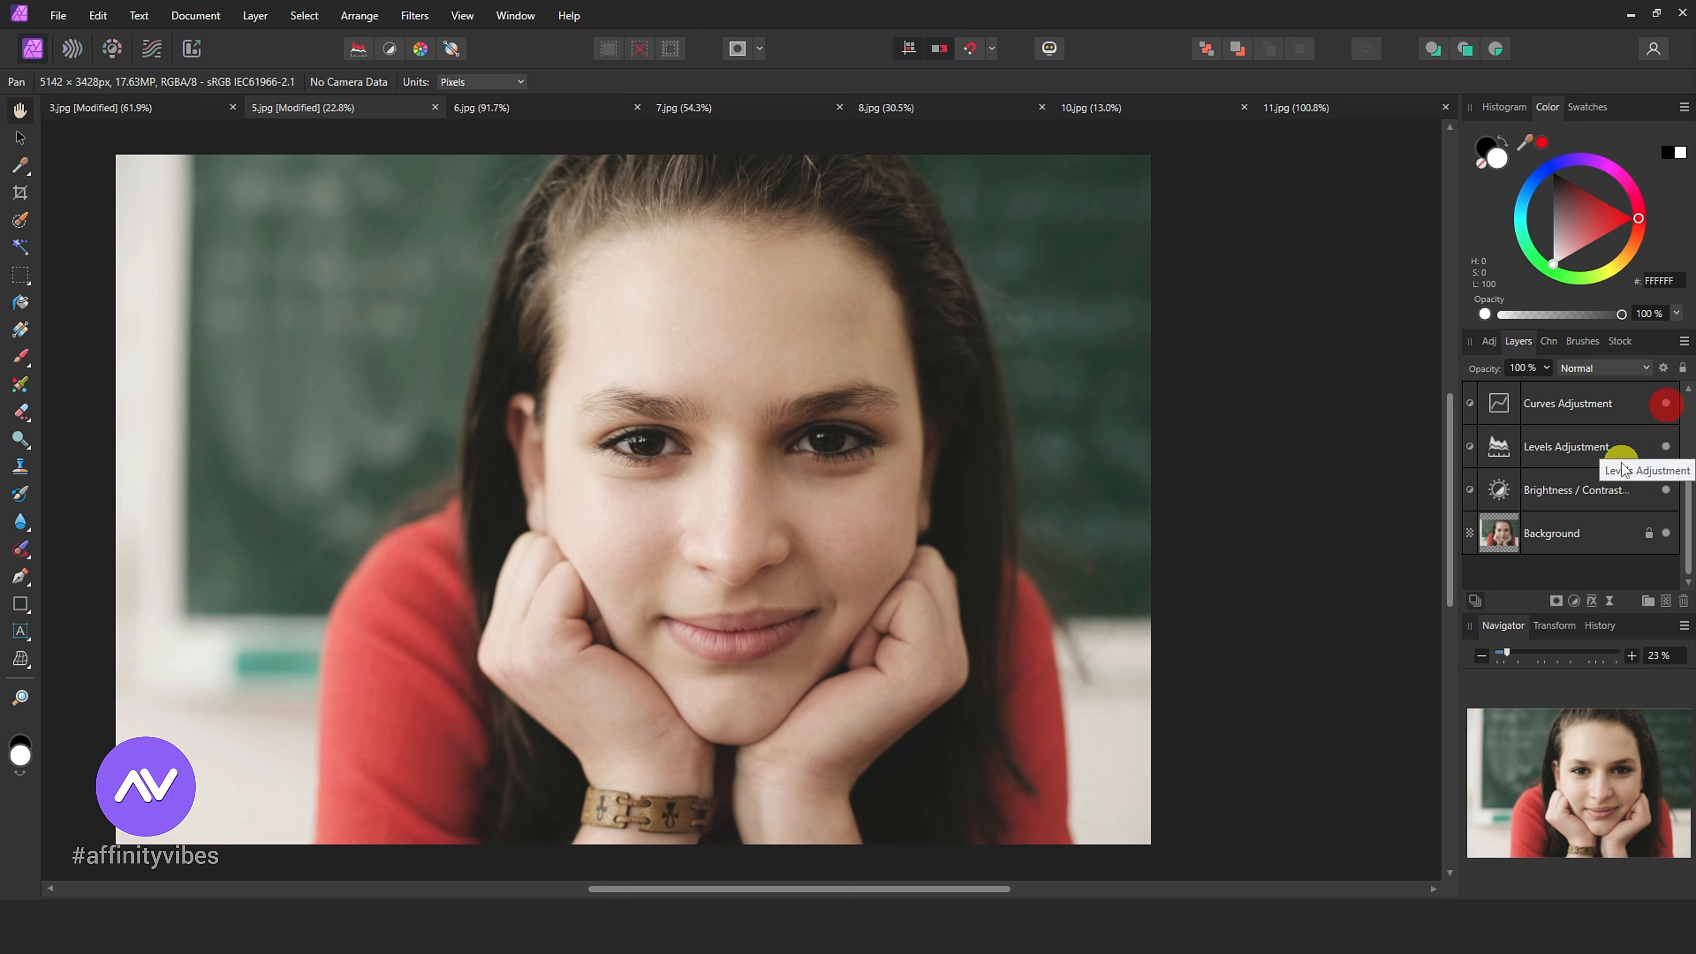
scroll(1663, 461, up, 3)
click(1666, 489)
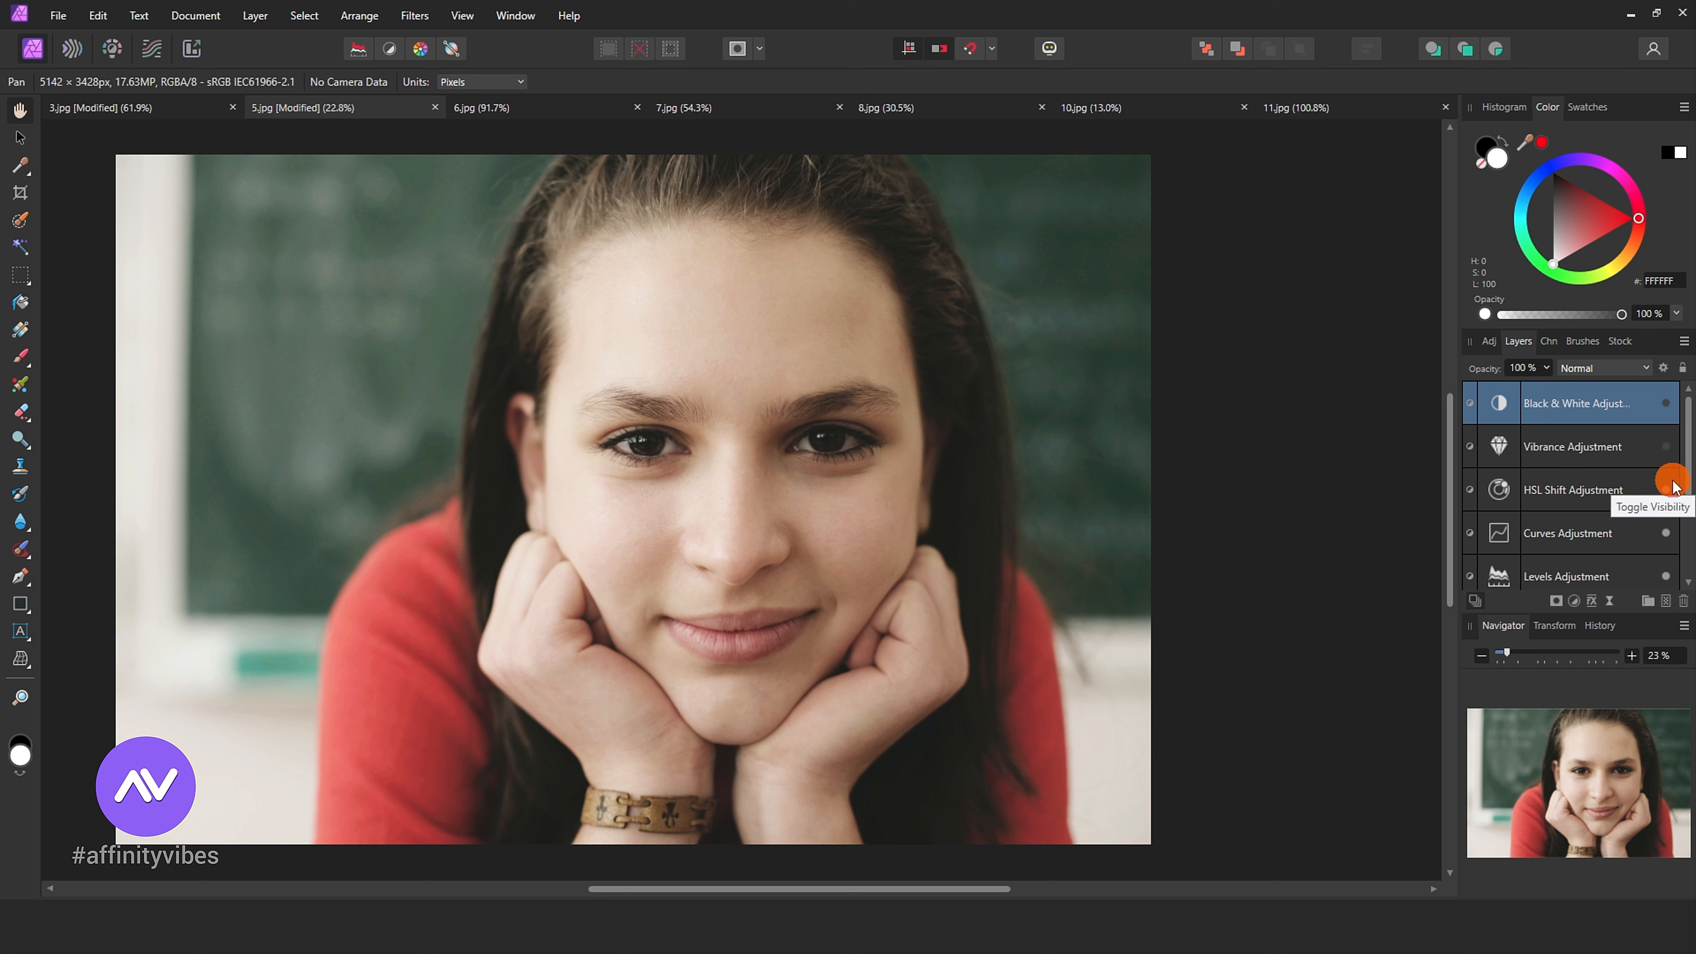
click(1666, 446)
click(1666, 404)
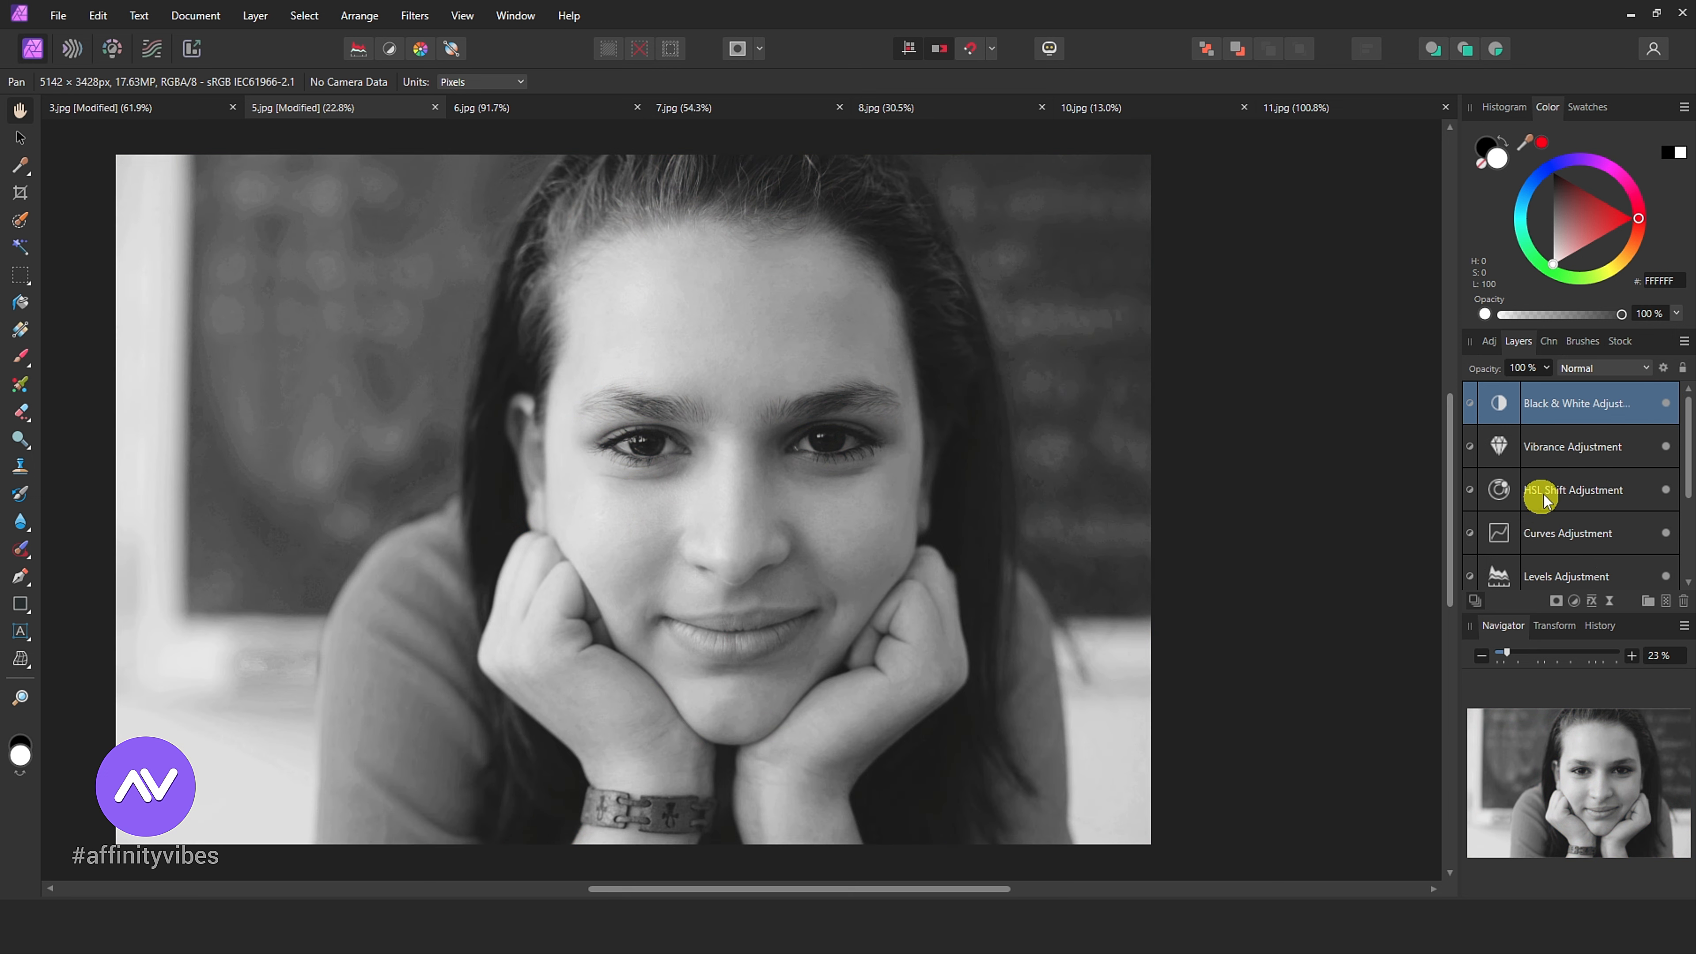
Step: Review the portrait's stack of adjustment layers and toggle the visibility of the Black & White adjustment off and on
scroll(1579, 498, down, 3)
scroll(1582, 491, up, 3)
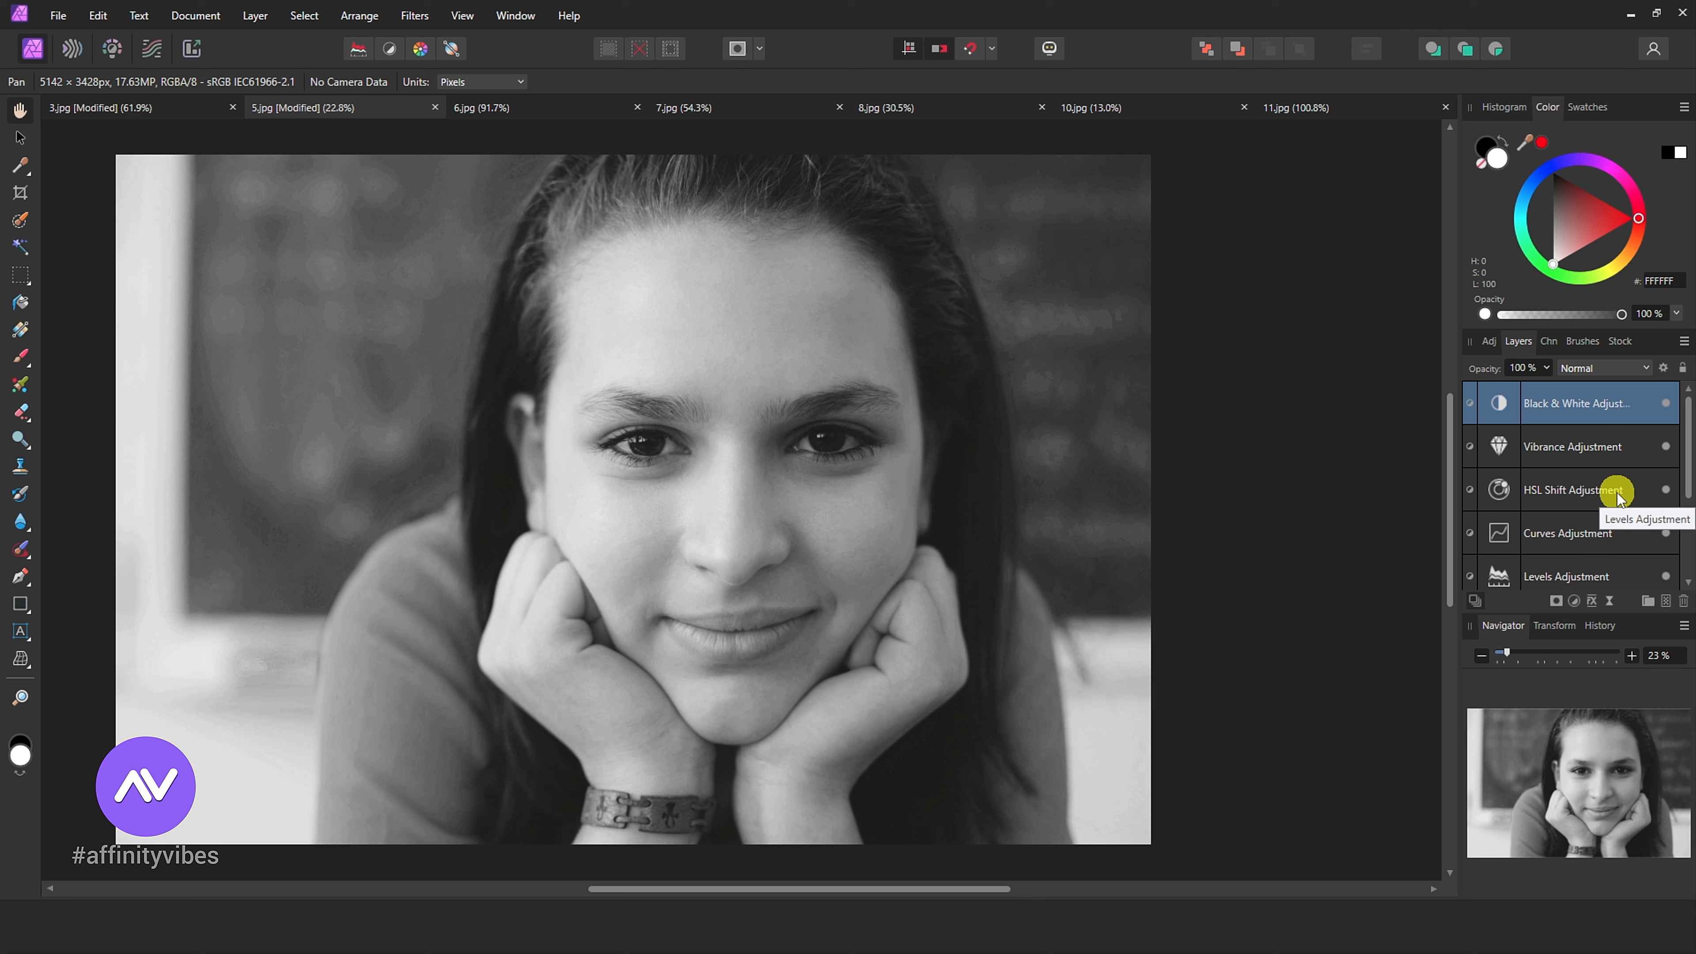
scroll(1609, 528, down, 3)
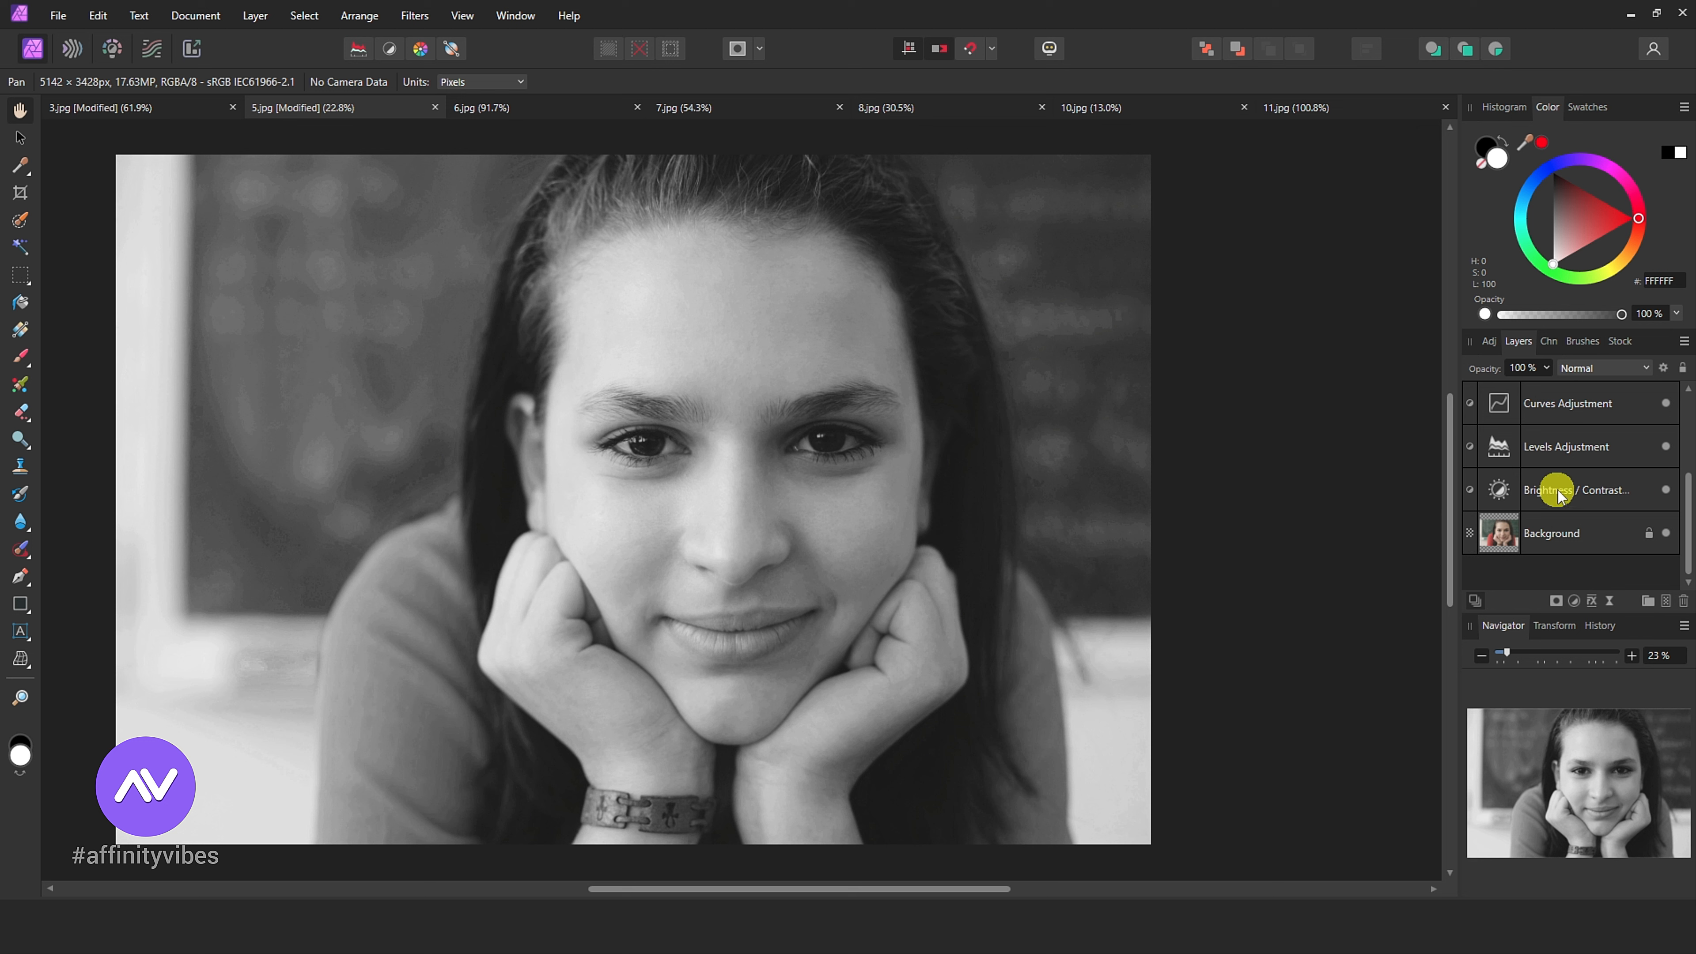
scroll(1569, 486, up, 3)
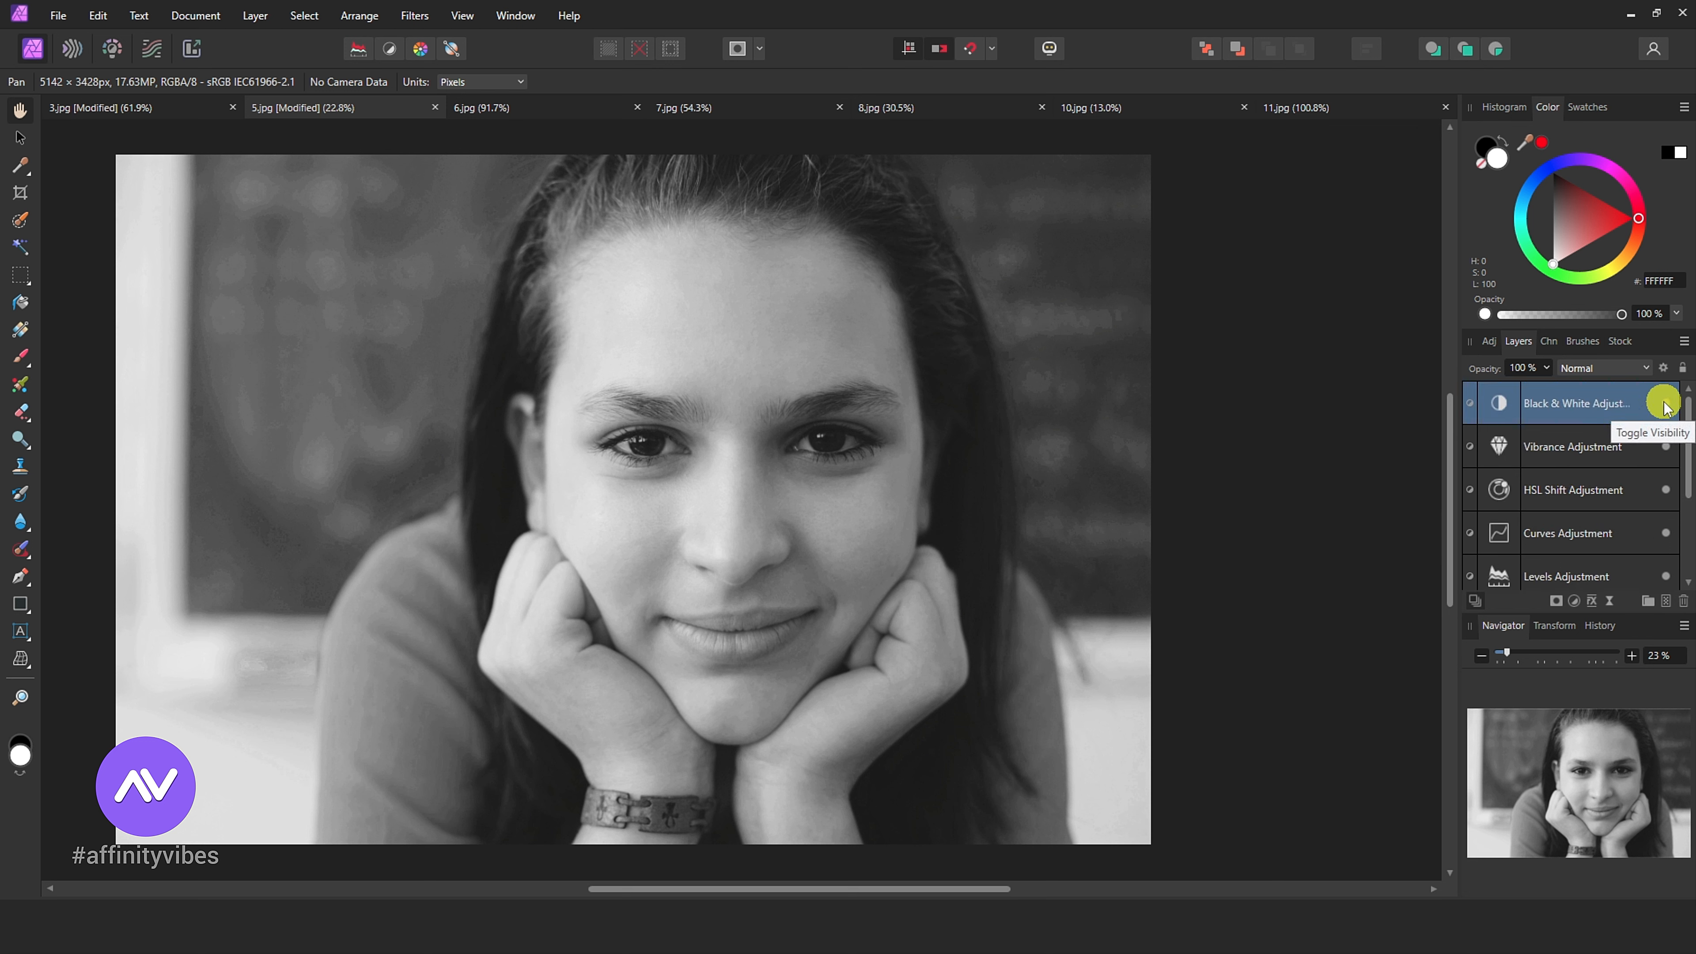
click(1665, 404)
click(1665, 404)
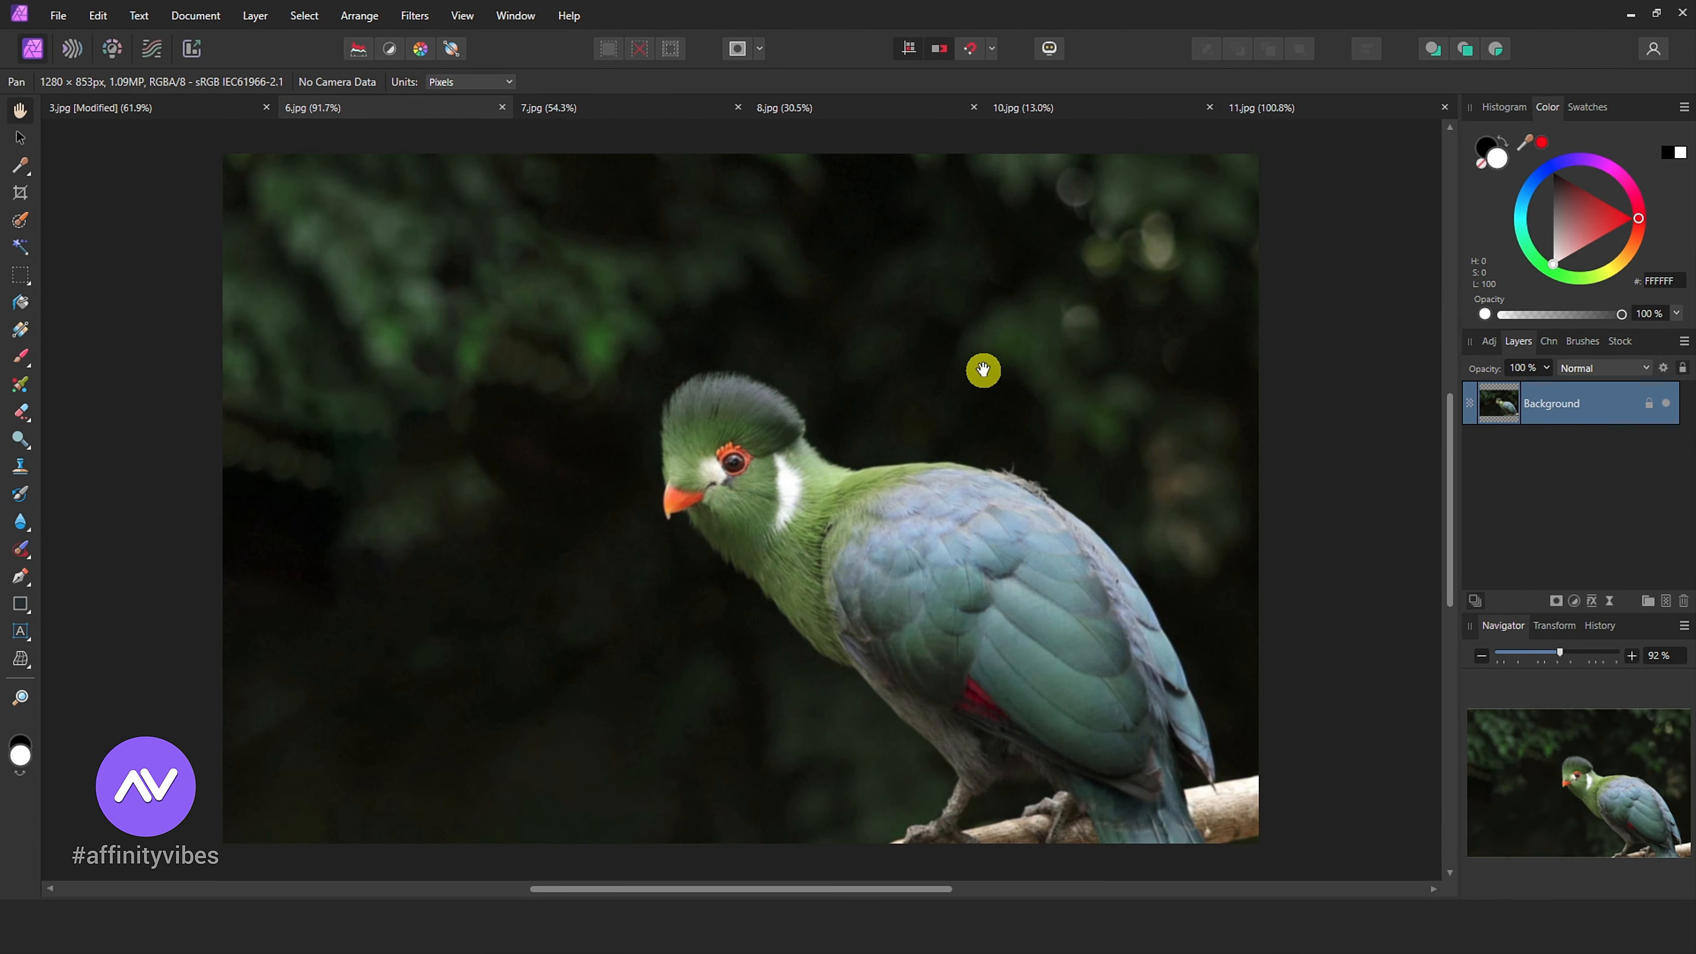
Step: Start the Unsharp Mask filter on the green bird photo and compare its head with a split before/after preview
scroll(984, 370, up, 6)
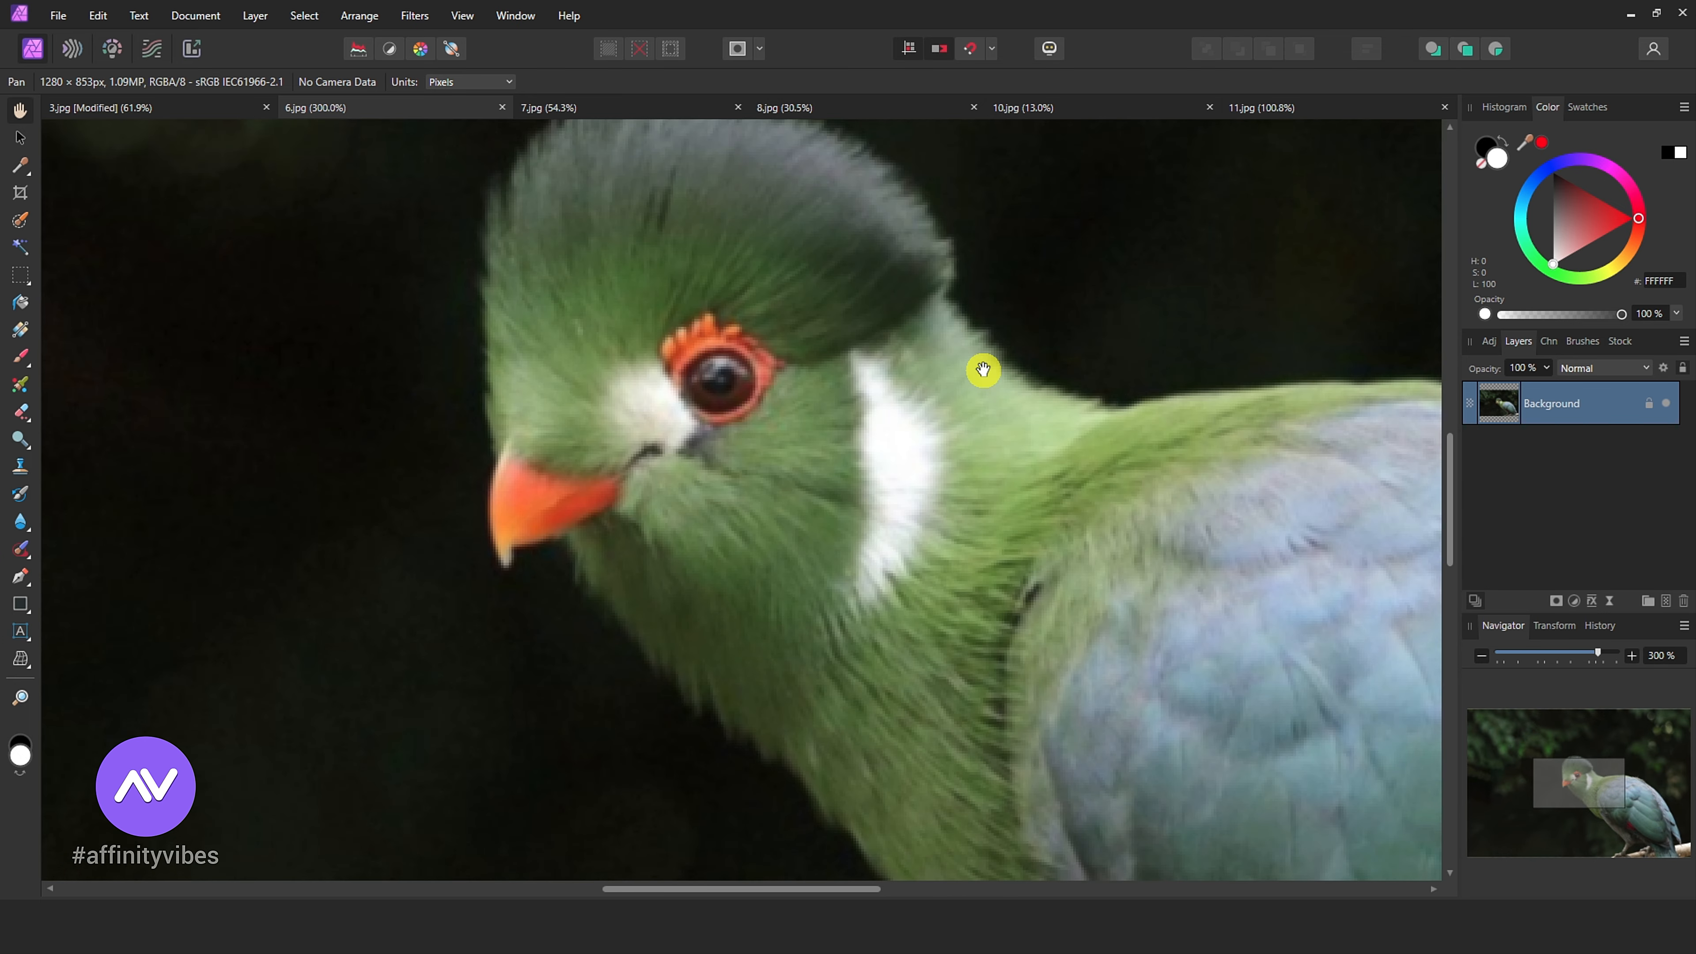
scroll(981, 368, up, 3)
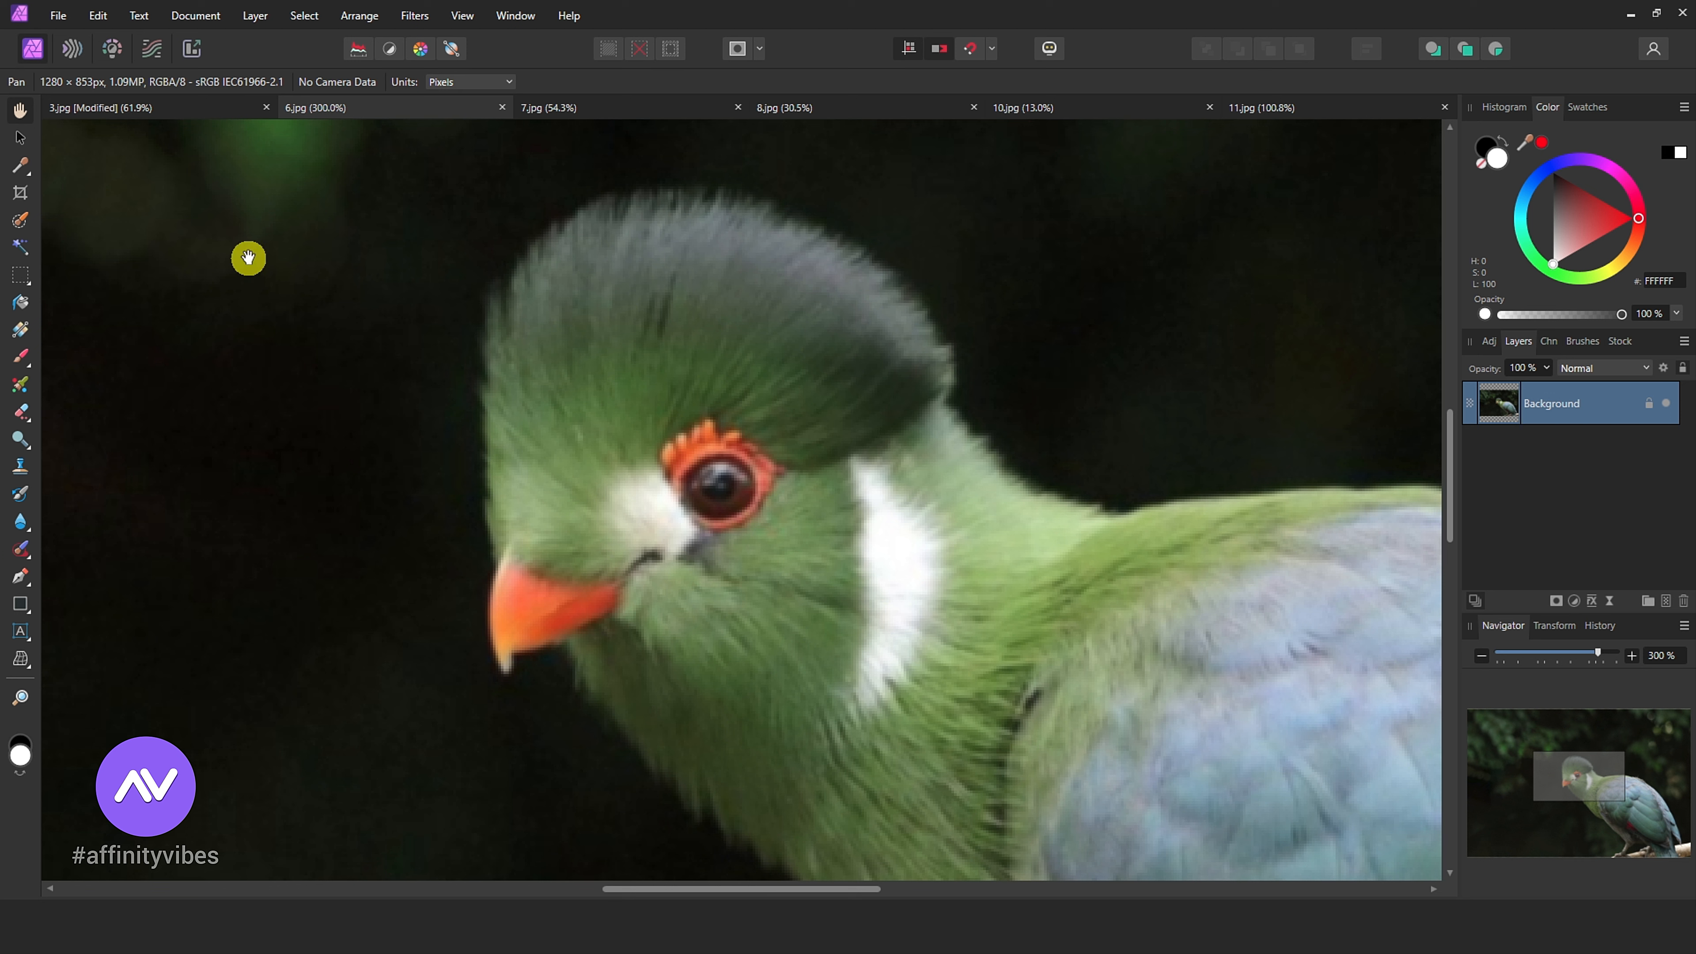
click(423, 16)
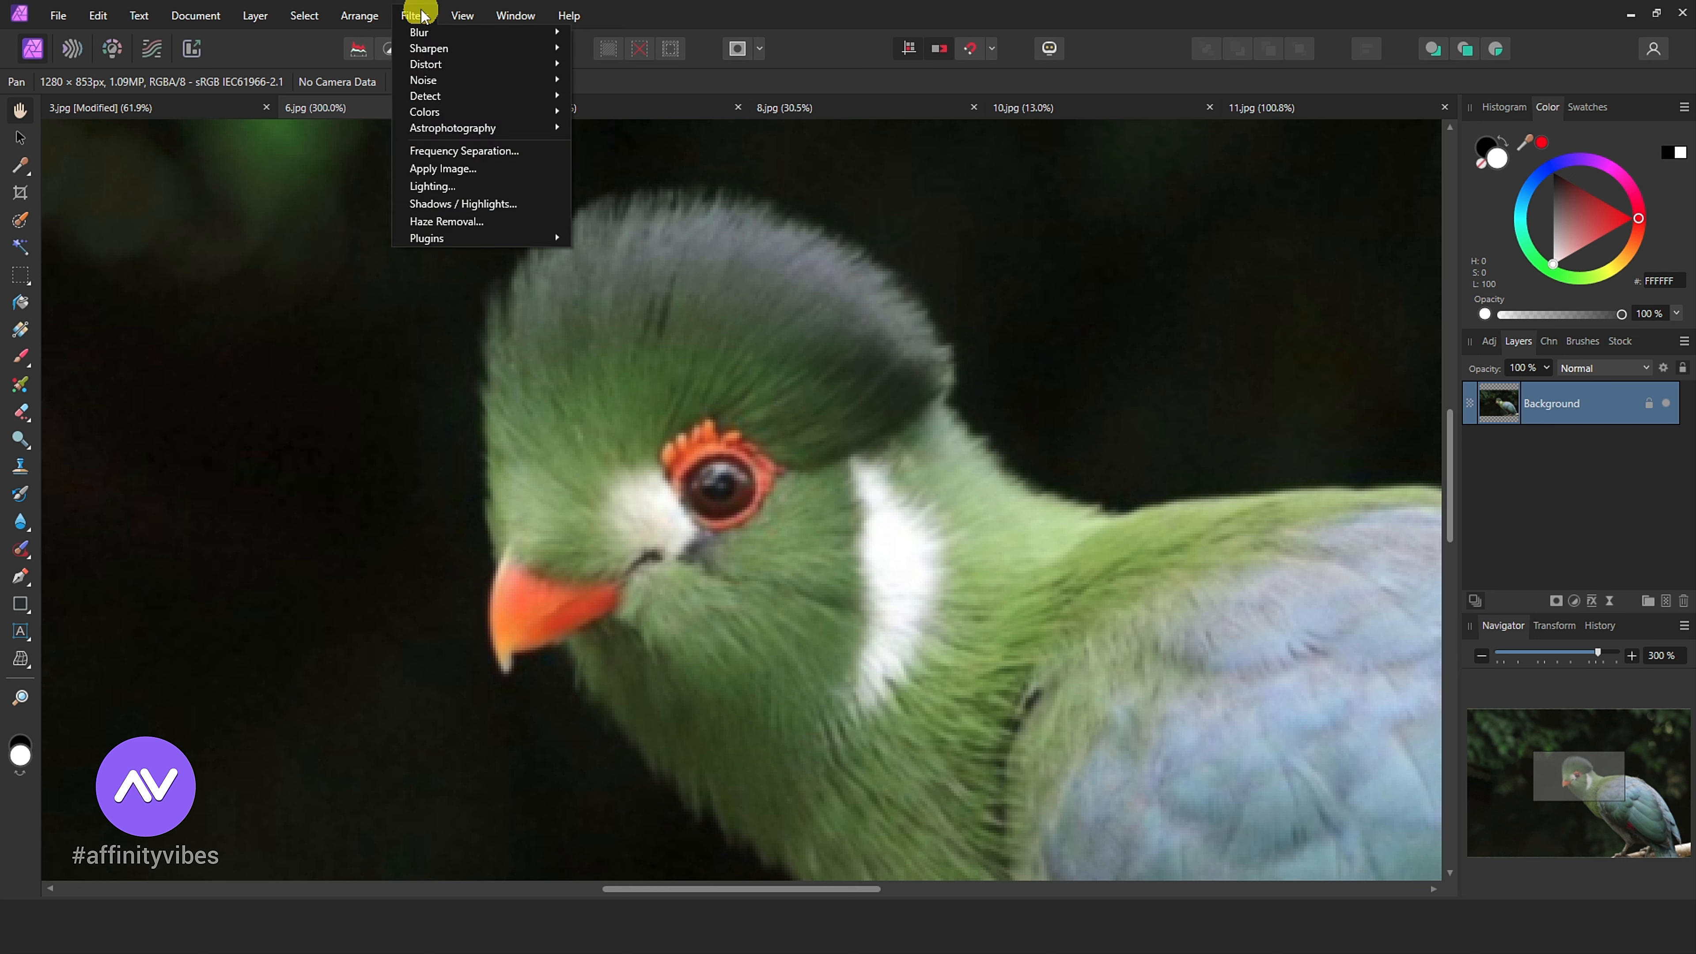
mouse_move(447, 50)
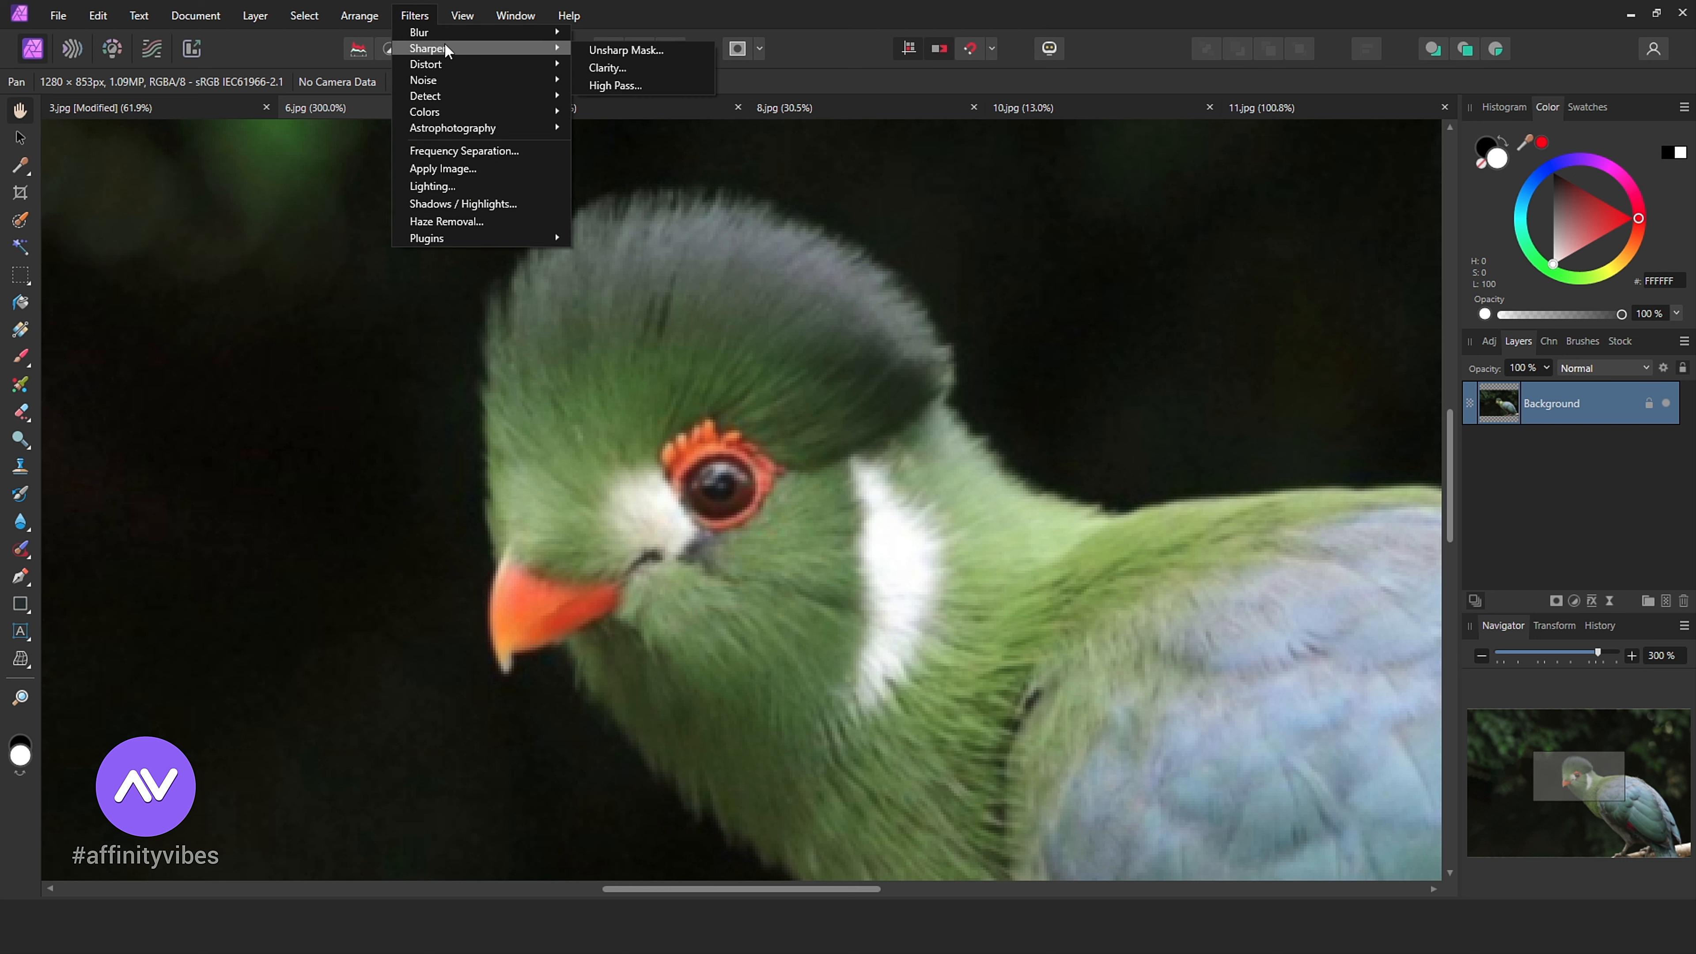
click(642, 51)
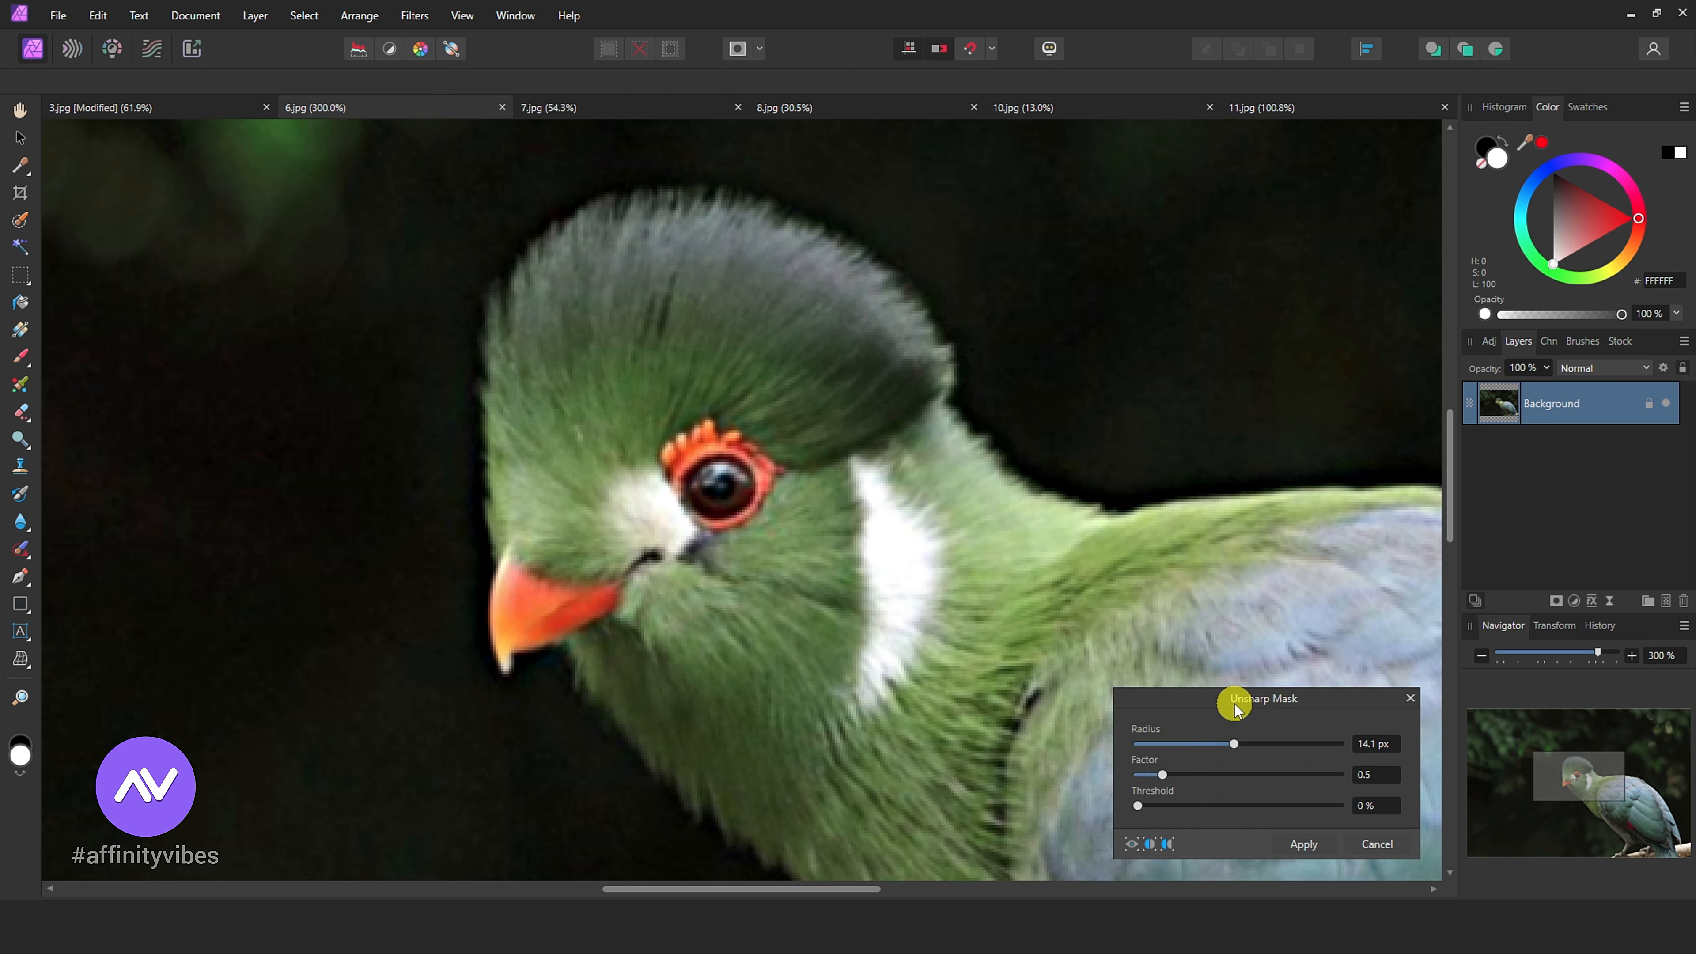
drag(1234, 702, 1094, 216)
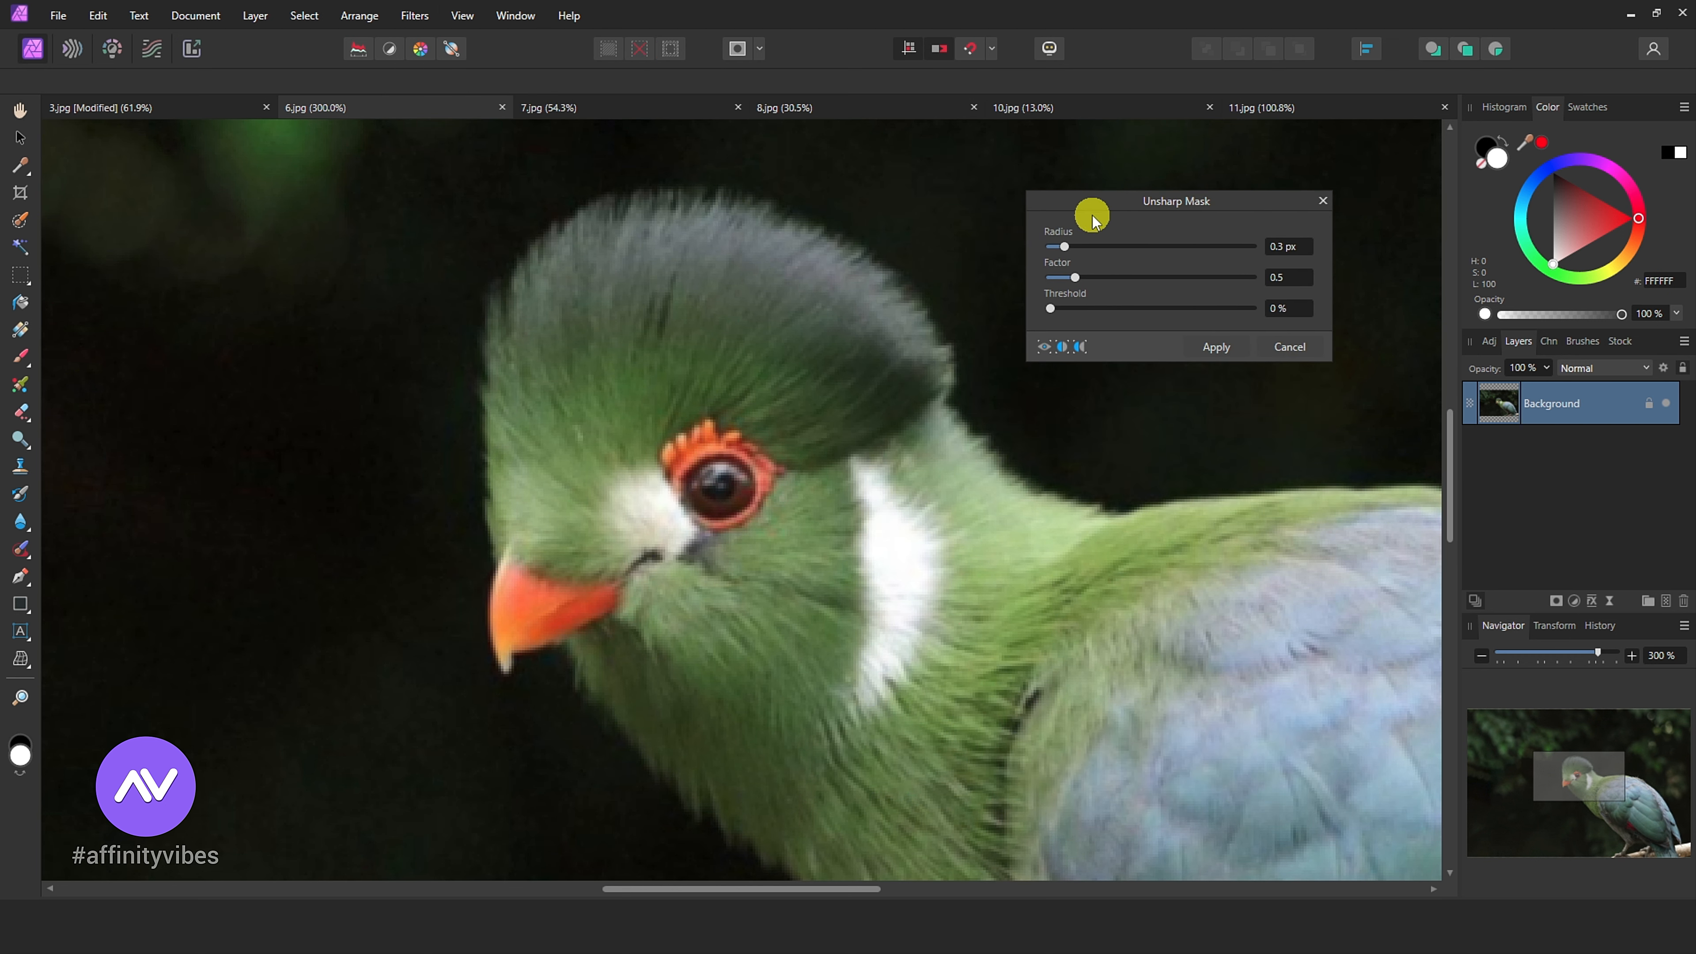
click(1053, 352)
drag(741, 446, 629, 401)
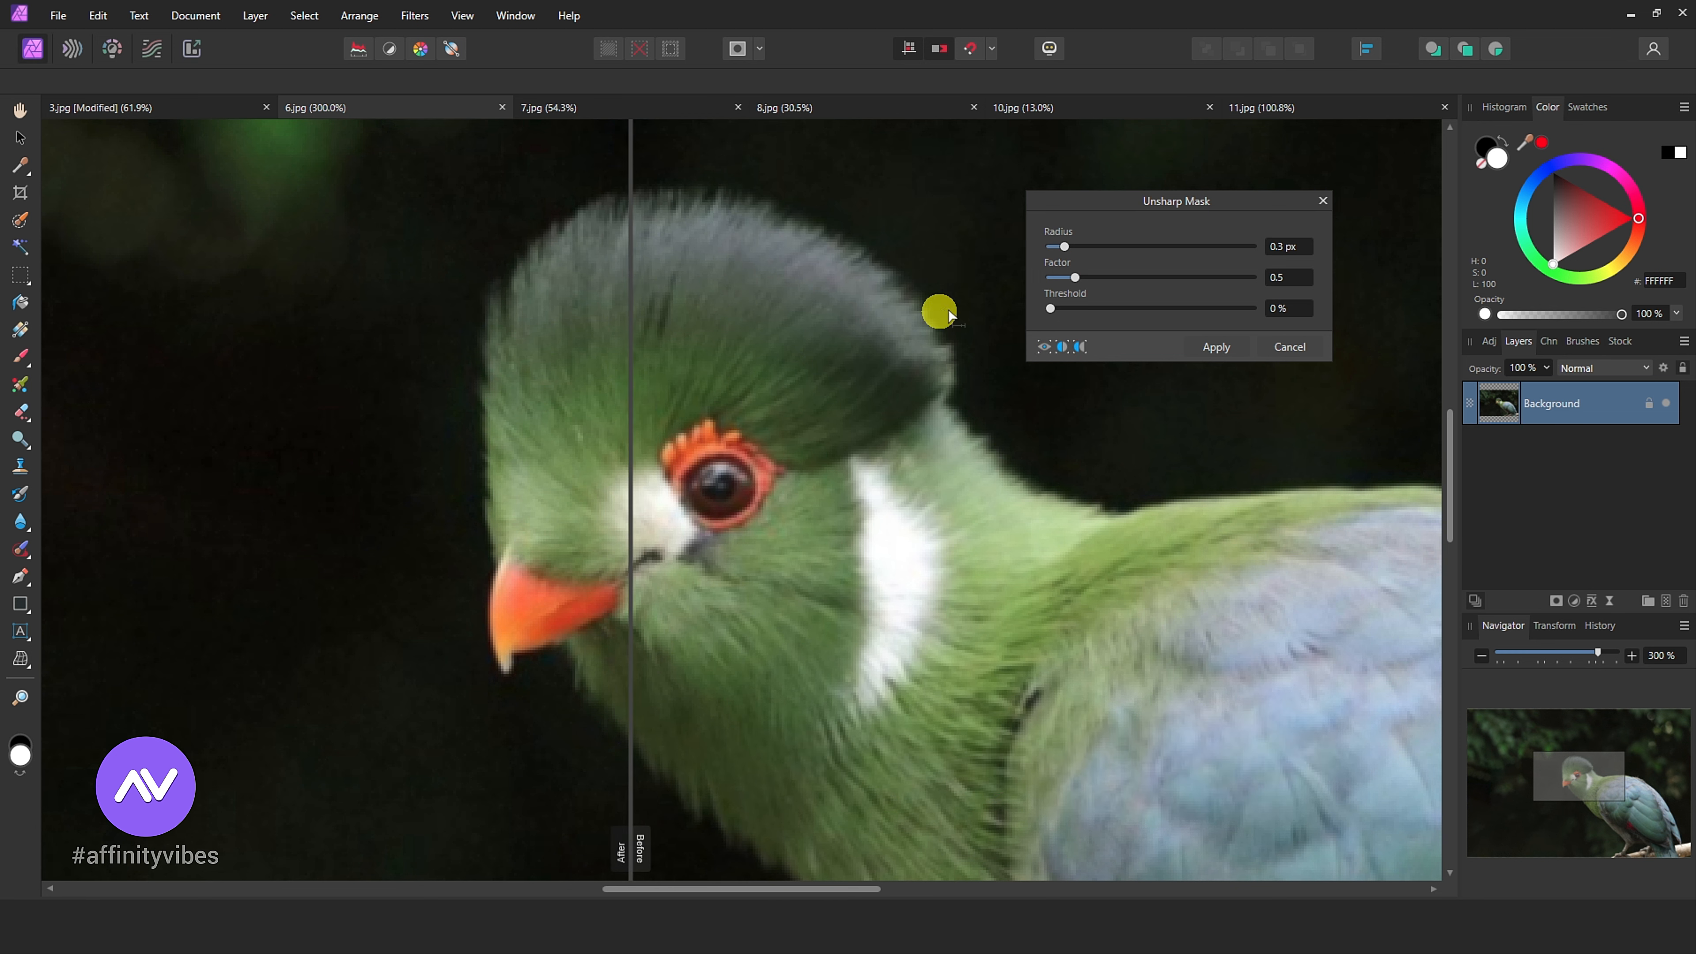
drag(1107, 195, 1003, 235)
drag(629, 420, 811, 417)
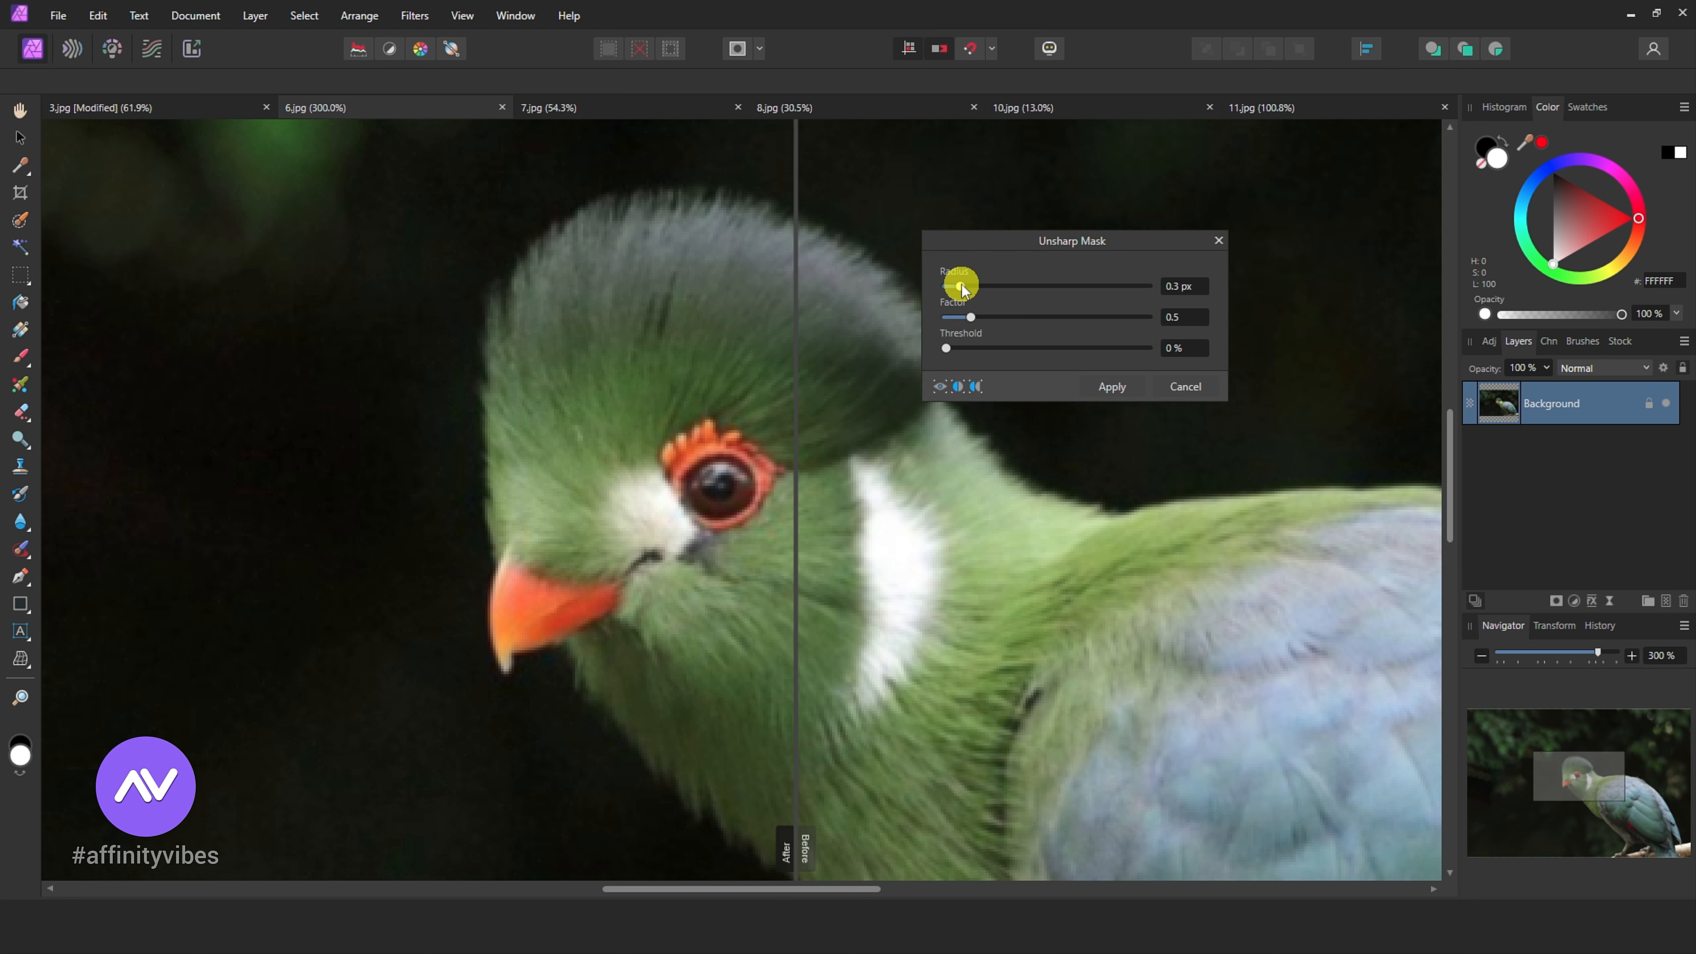
Step: Apply the Unsharp Mask with a radius of 8.8 px and view the bird photo at 100%
drag(959, 286, 1007, 287)
click(972, 318)
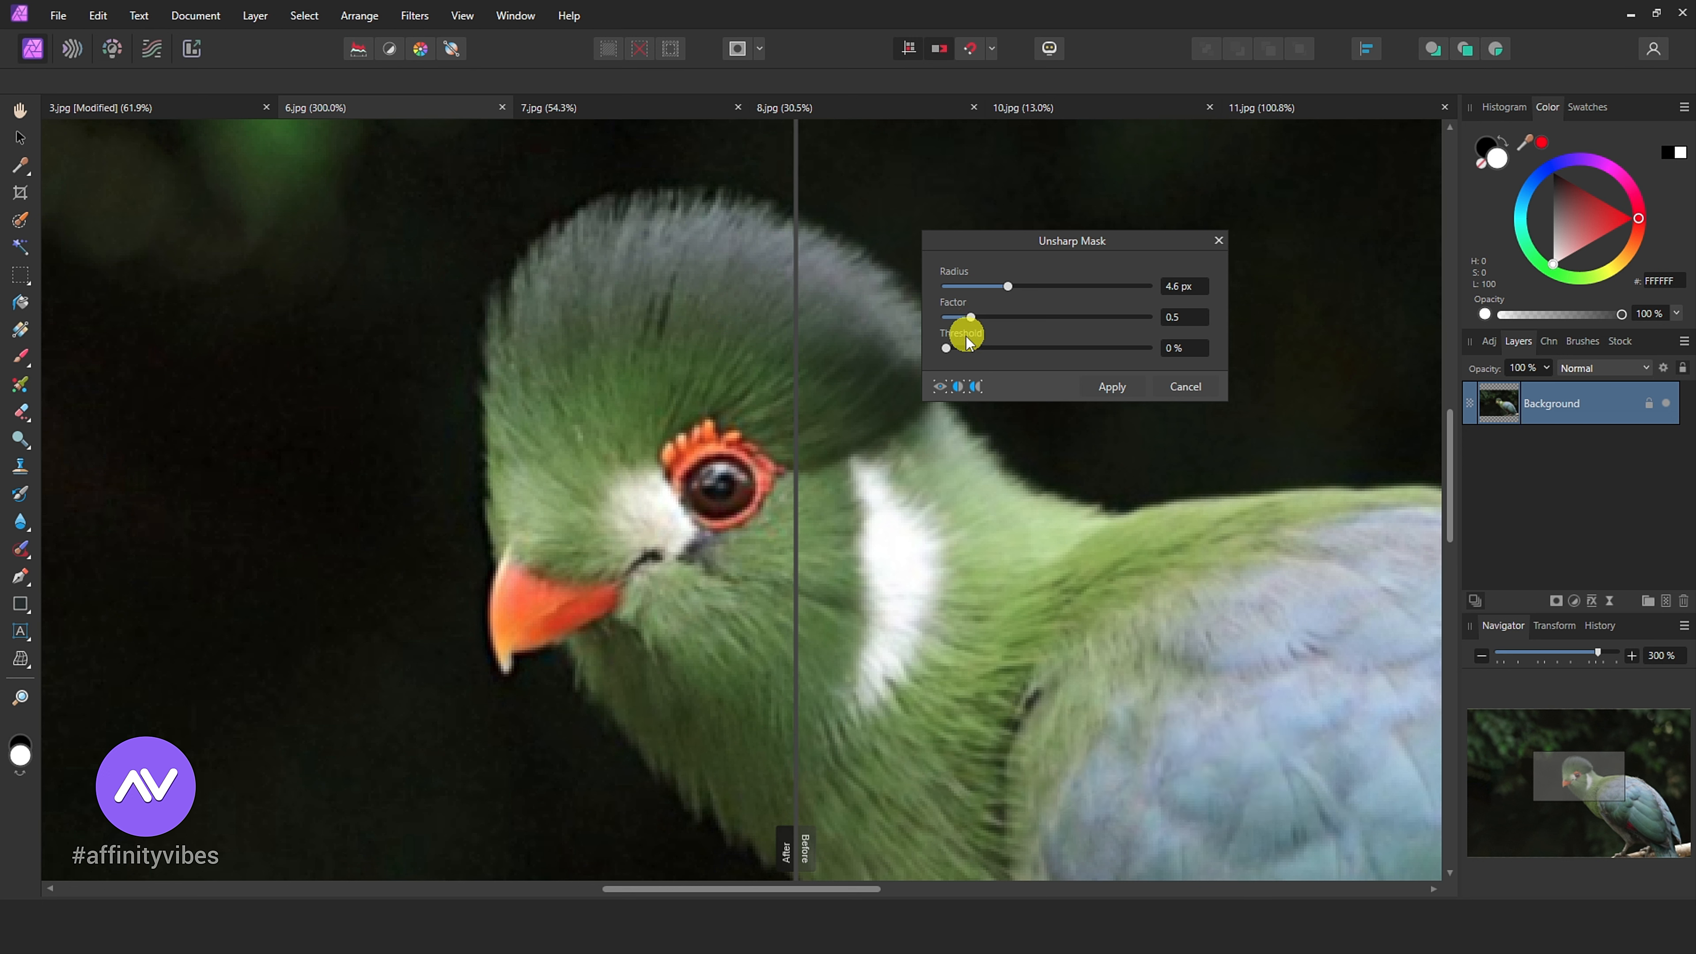
mouse_move(1008, 286)
mouse_down()
mouse_move(1163, 292)
mouse_move(1003, 288)
mouse_move(1025, 292)
mouse_up()
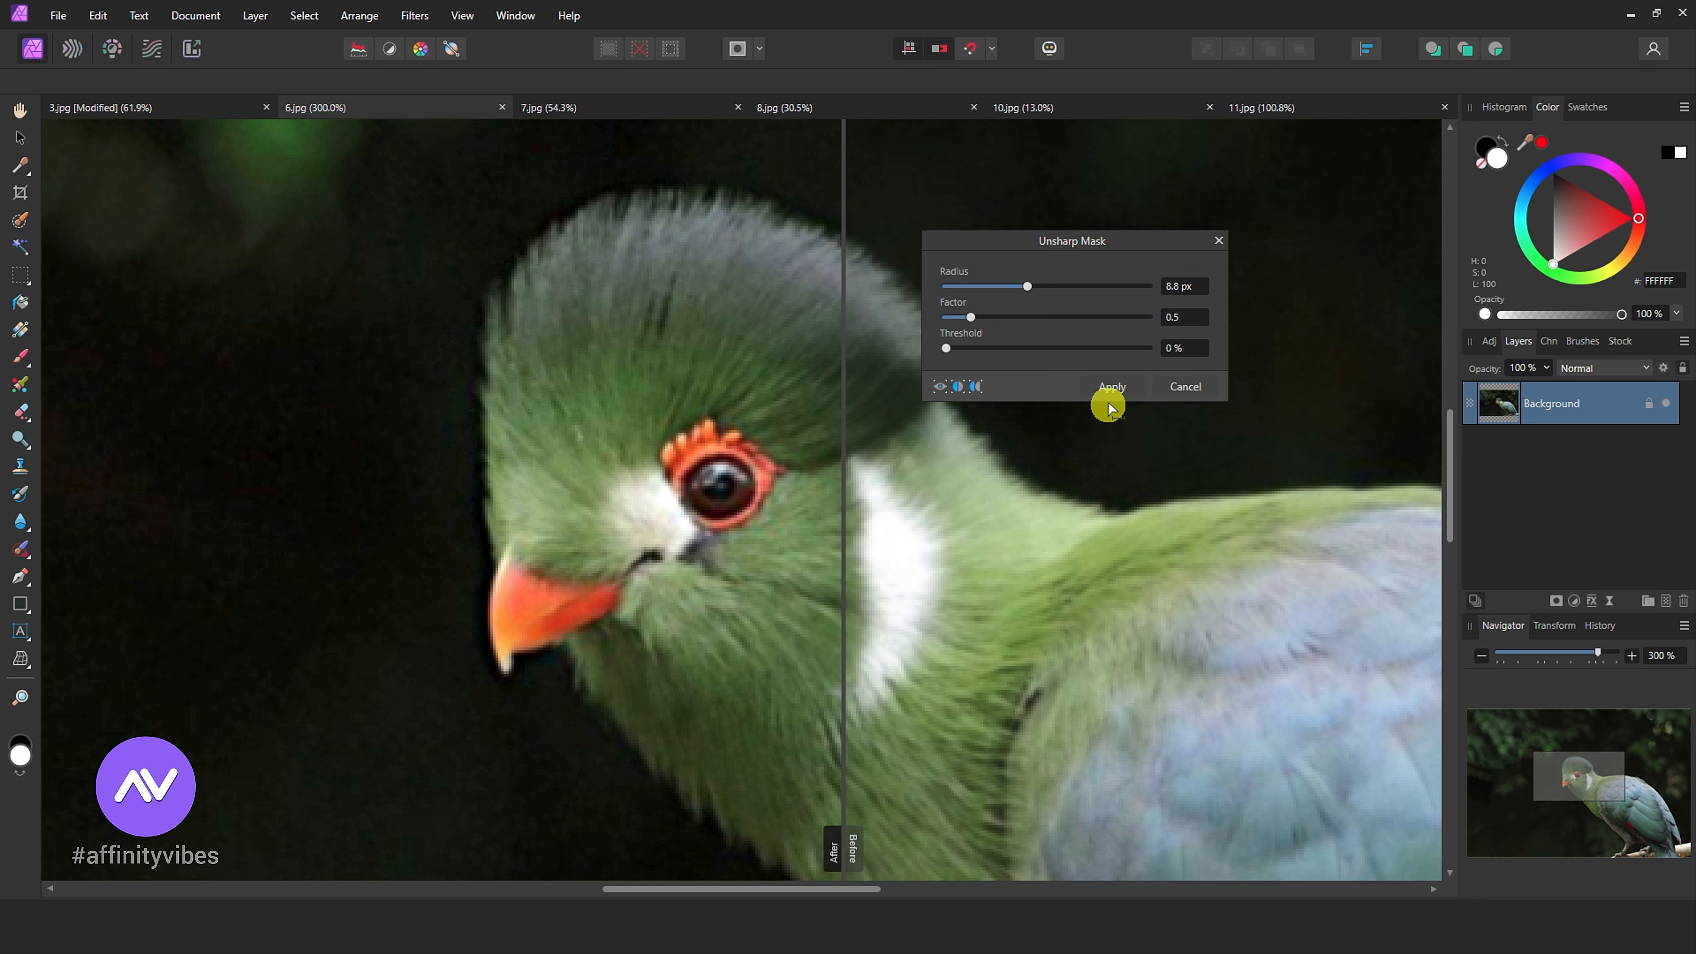
click(1111, 388)
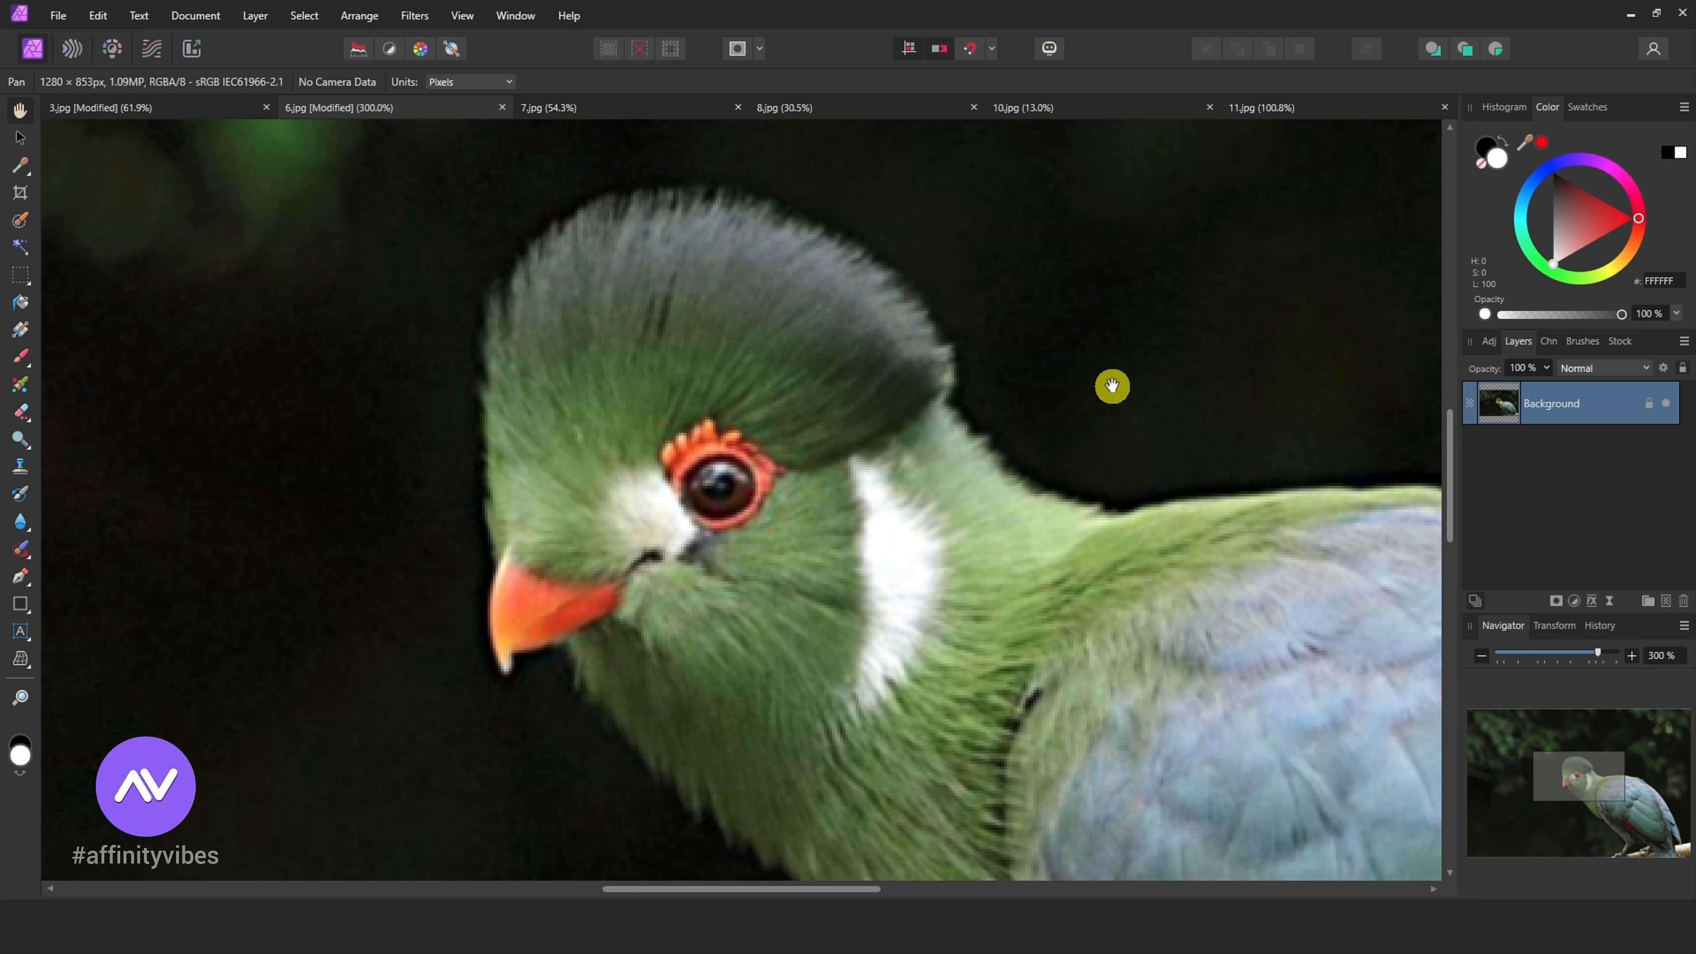
key(ctrl+1)
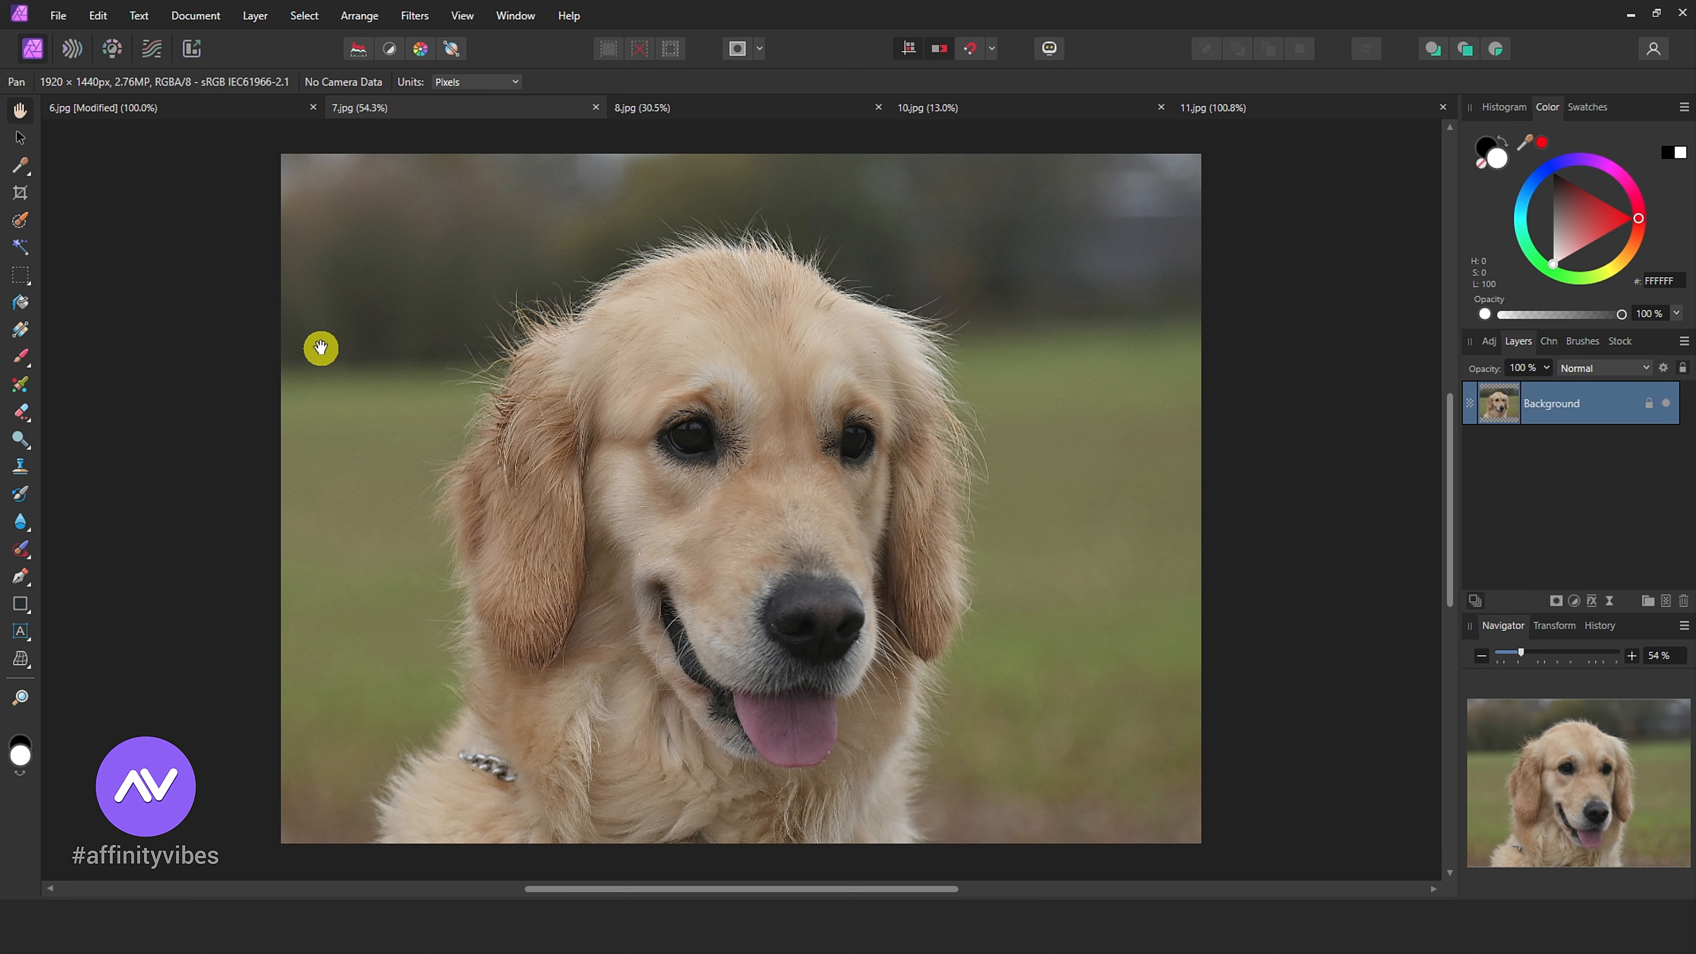
Step: Extend the dog photo's canvas on both sides to 2299 x 1440 px with the Crop tool
click(20, 193)
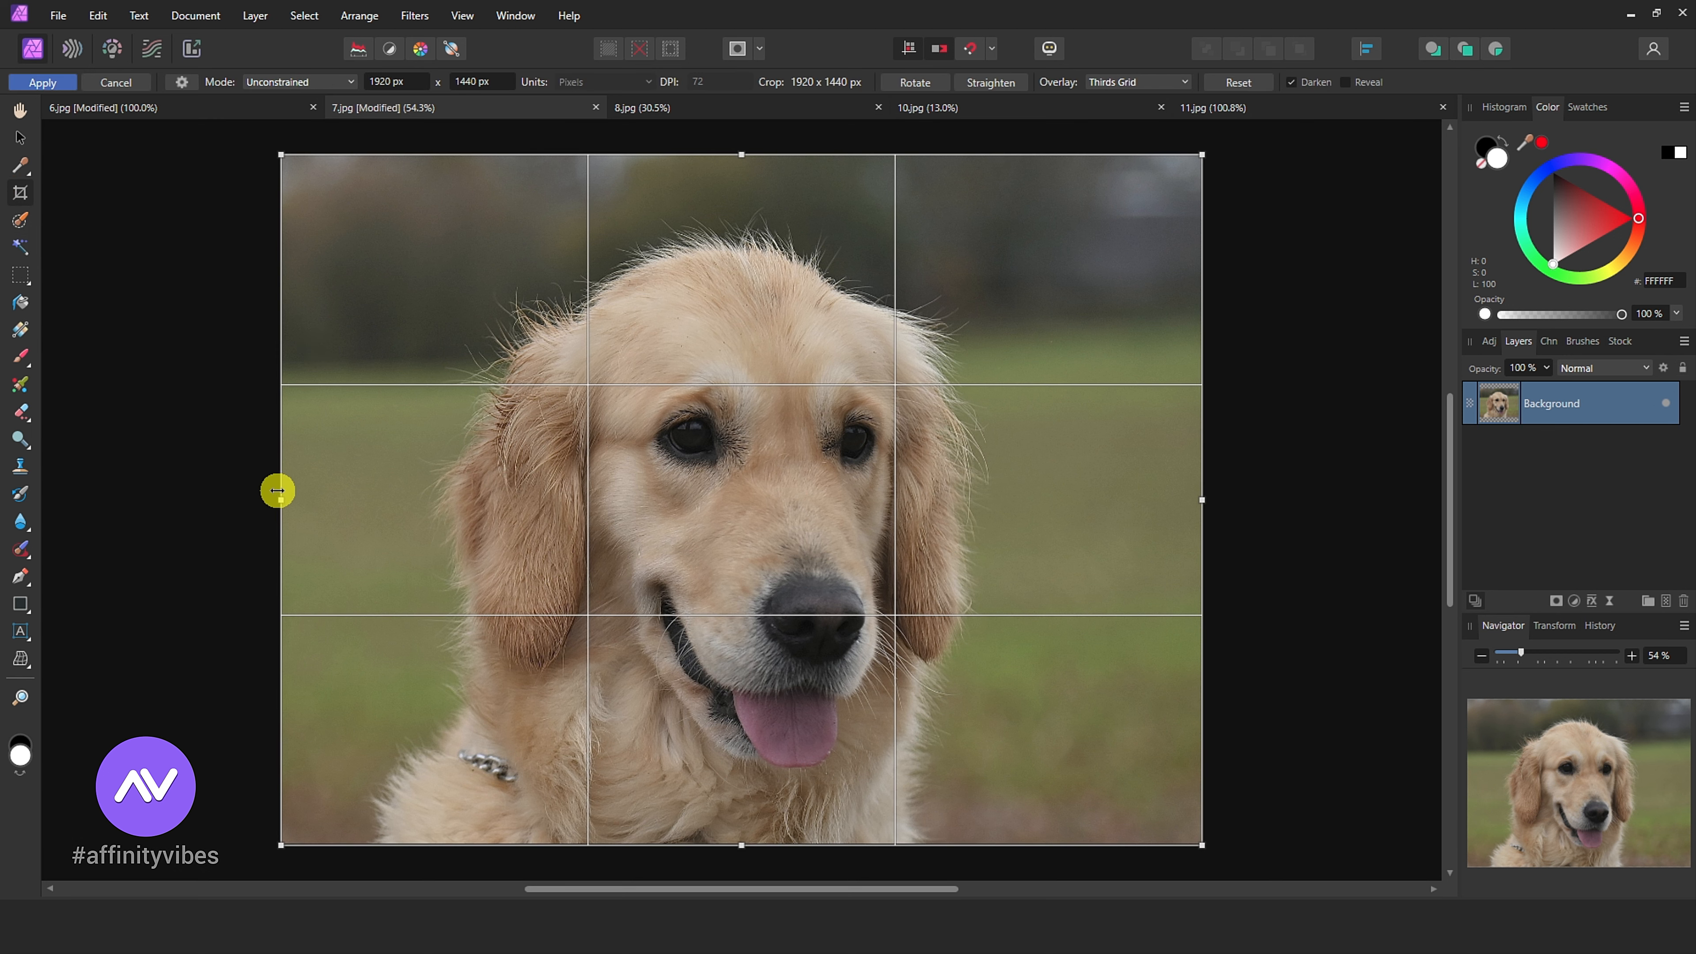
drag(274, 497, 183, 496)
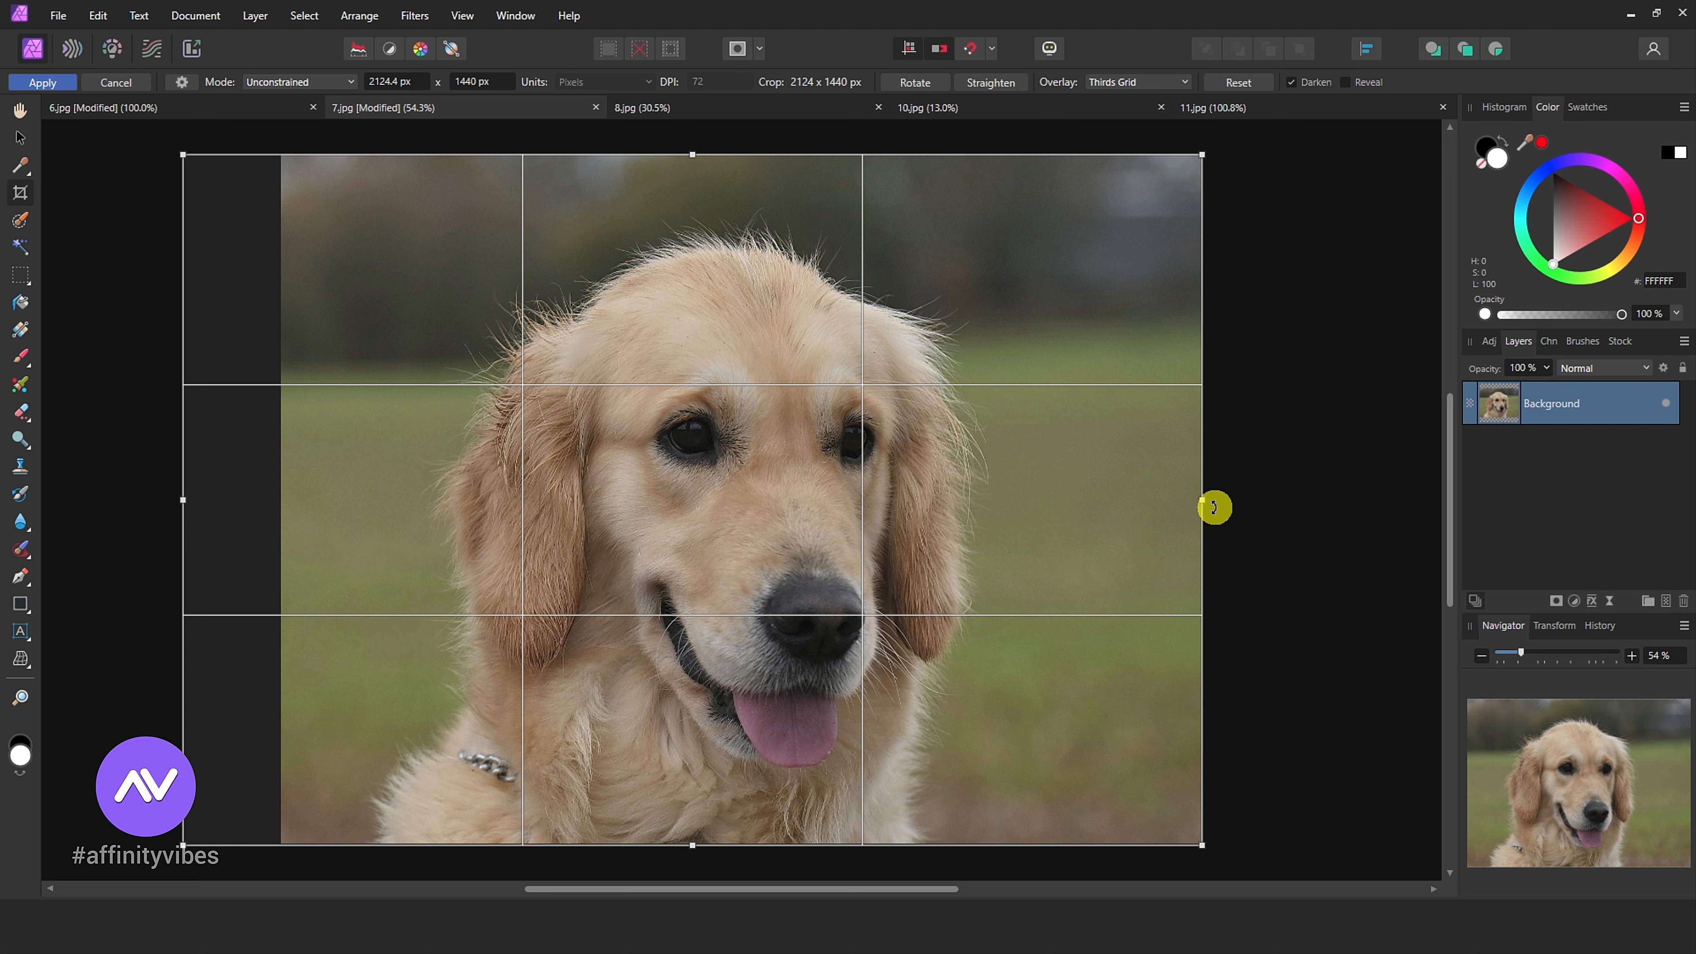
drag(1201, 498, 1285, 498)
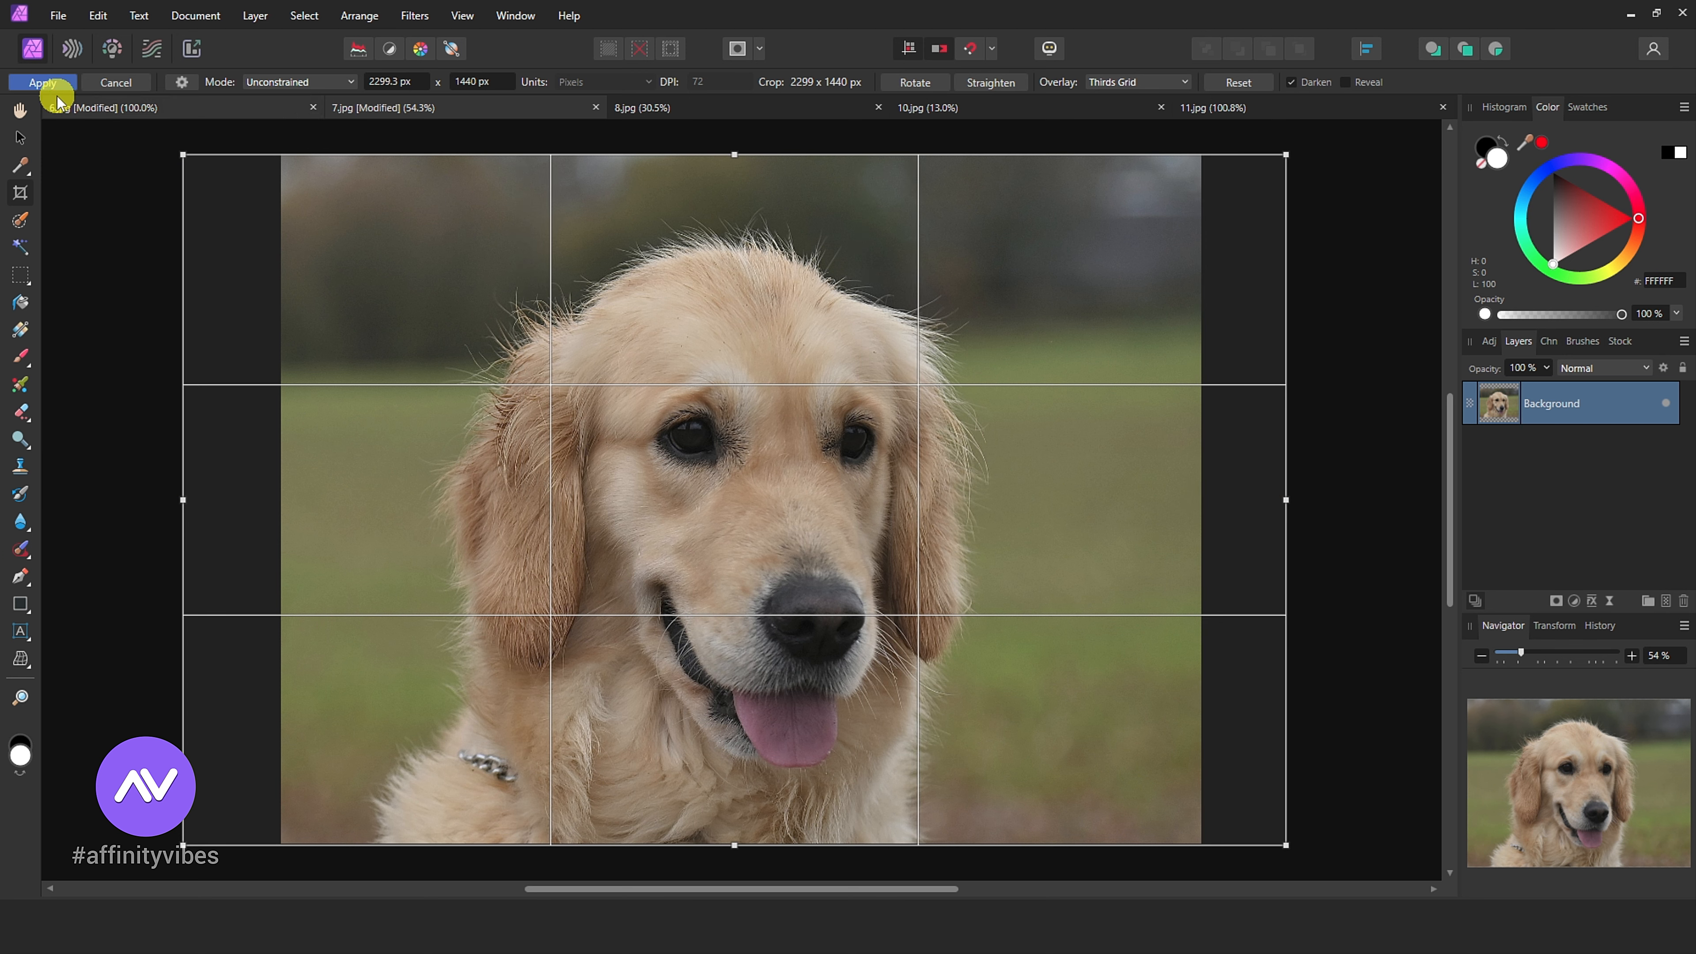
click(31, 87)
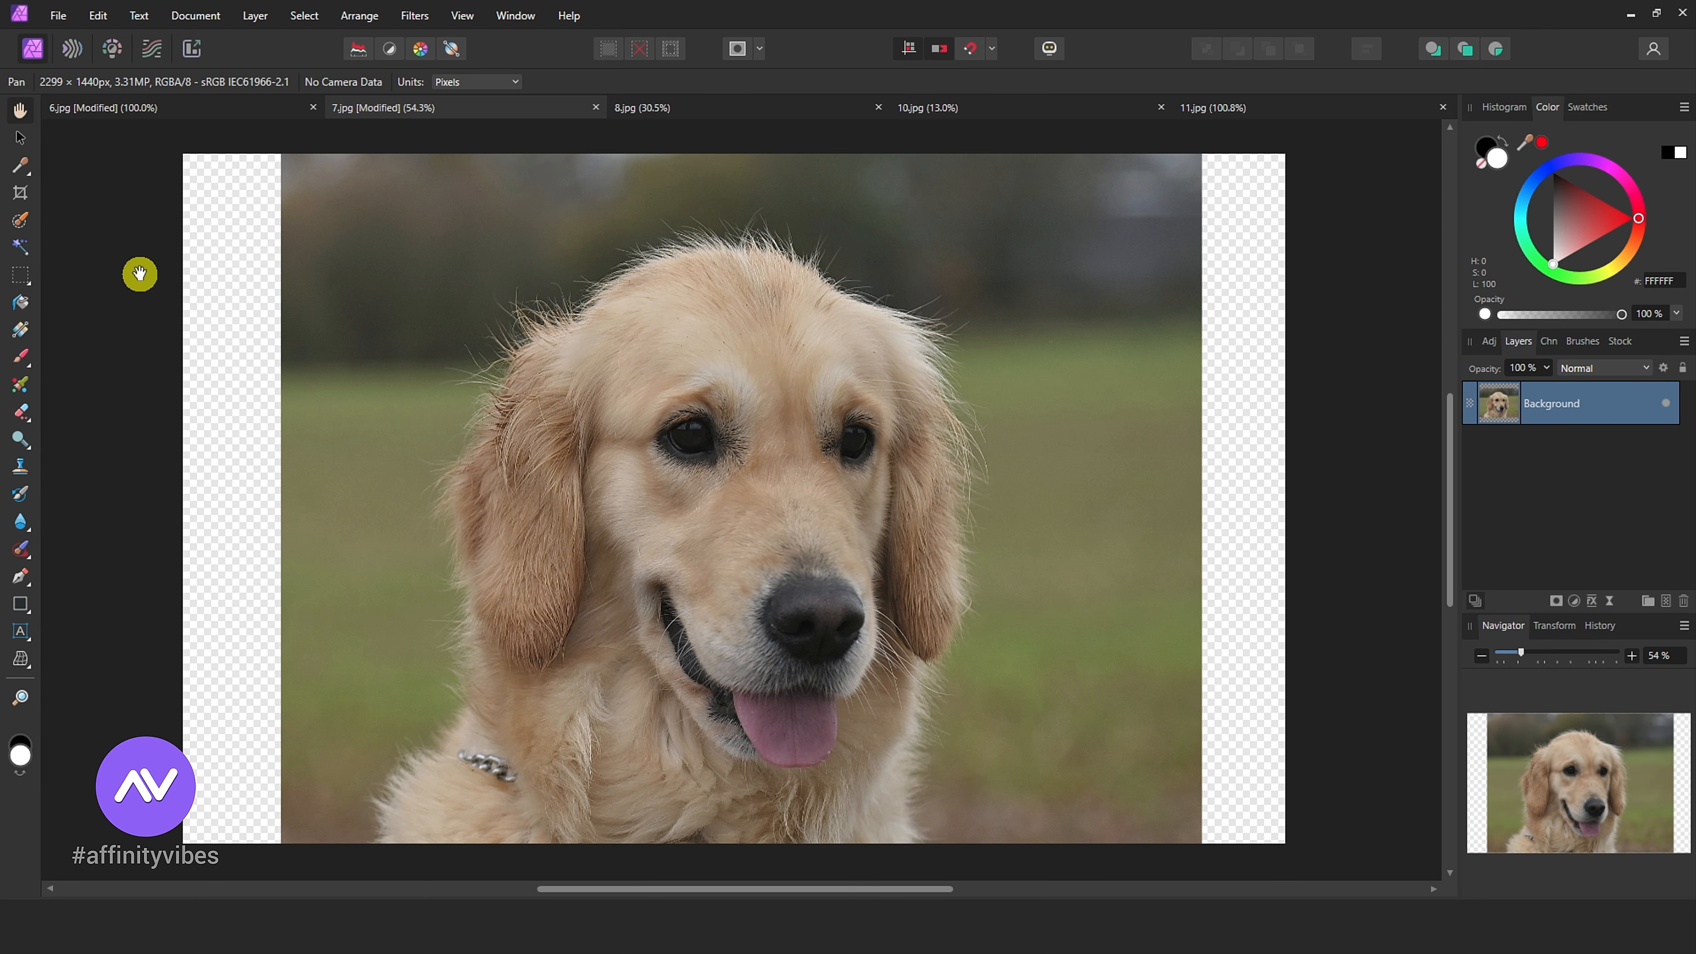
Step: Select a narrow full-height strip at the dog photo's left edge, move it to the canvas edge and stretch it over the transparent gap
click(22, 276)
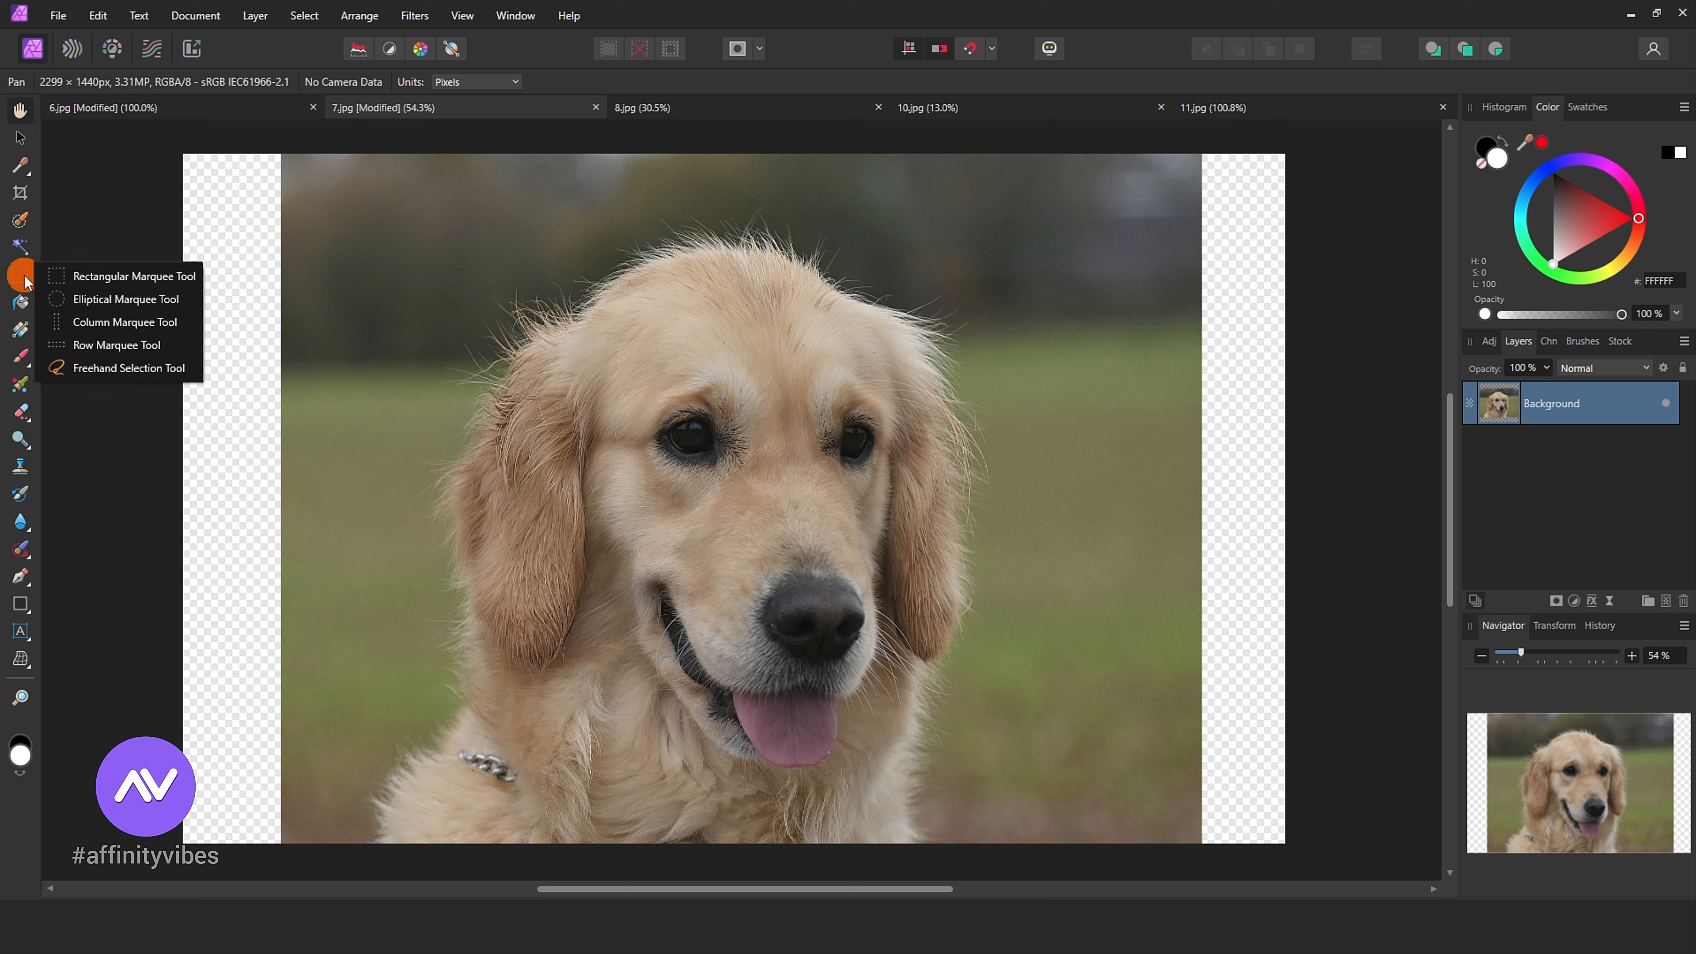
click(140, 278)
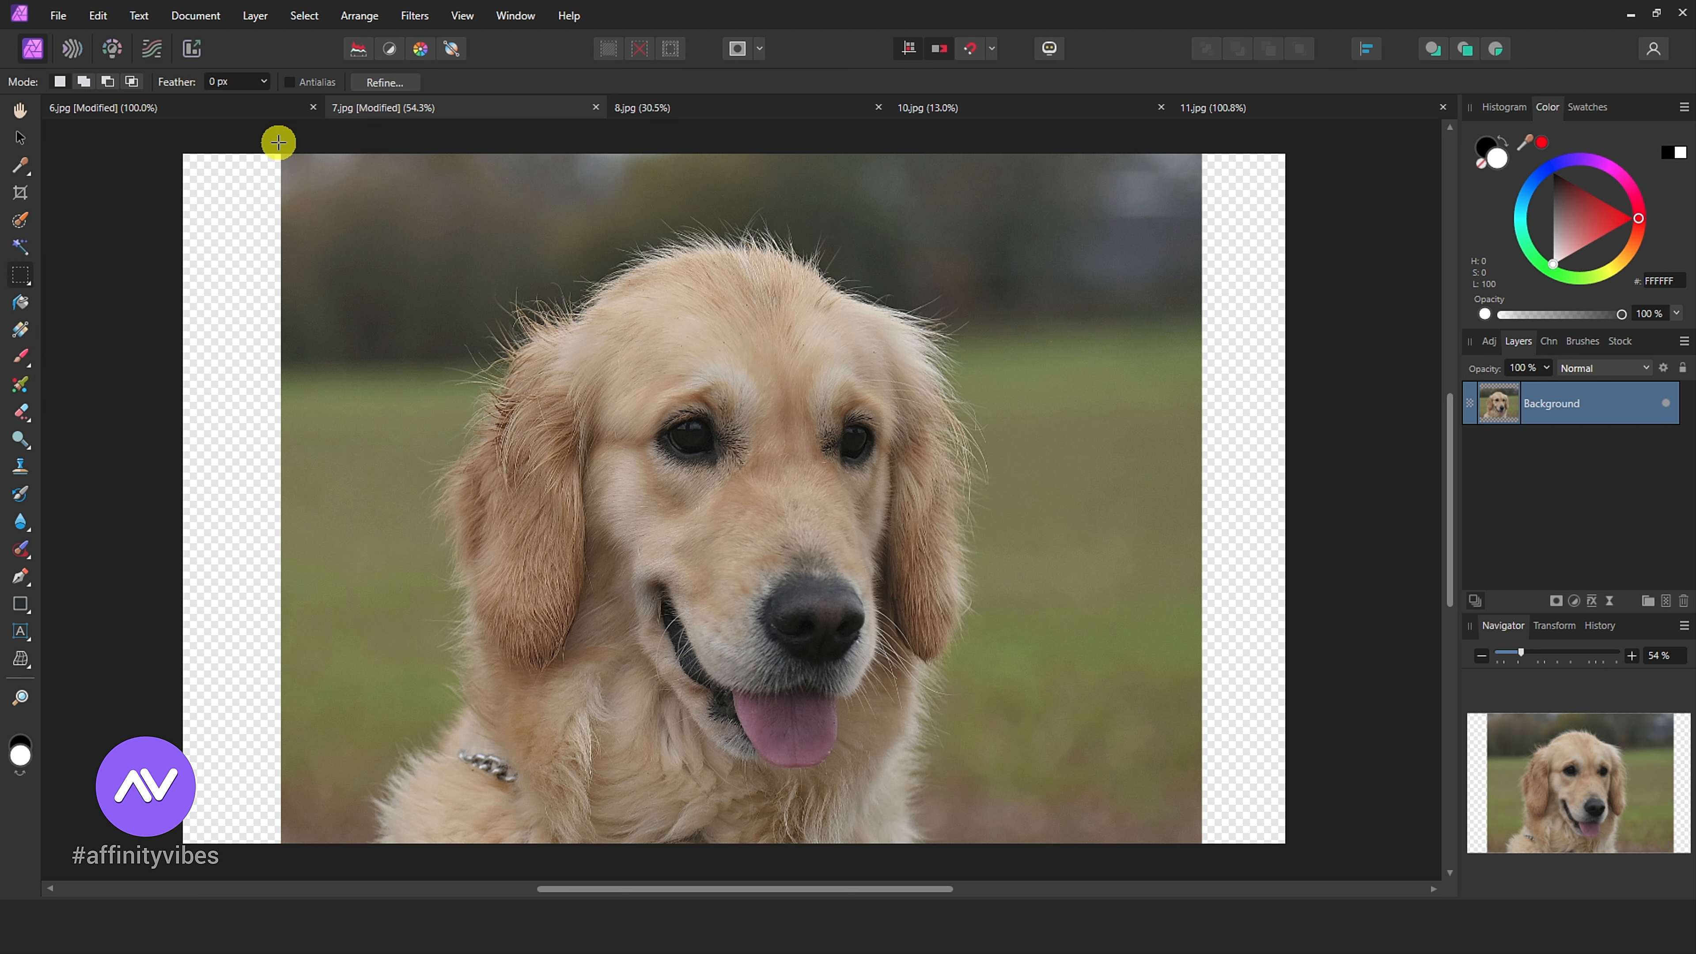
drag(278, 143, 345, 852)
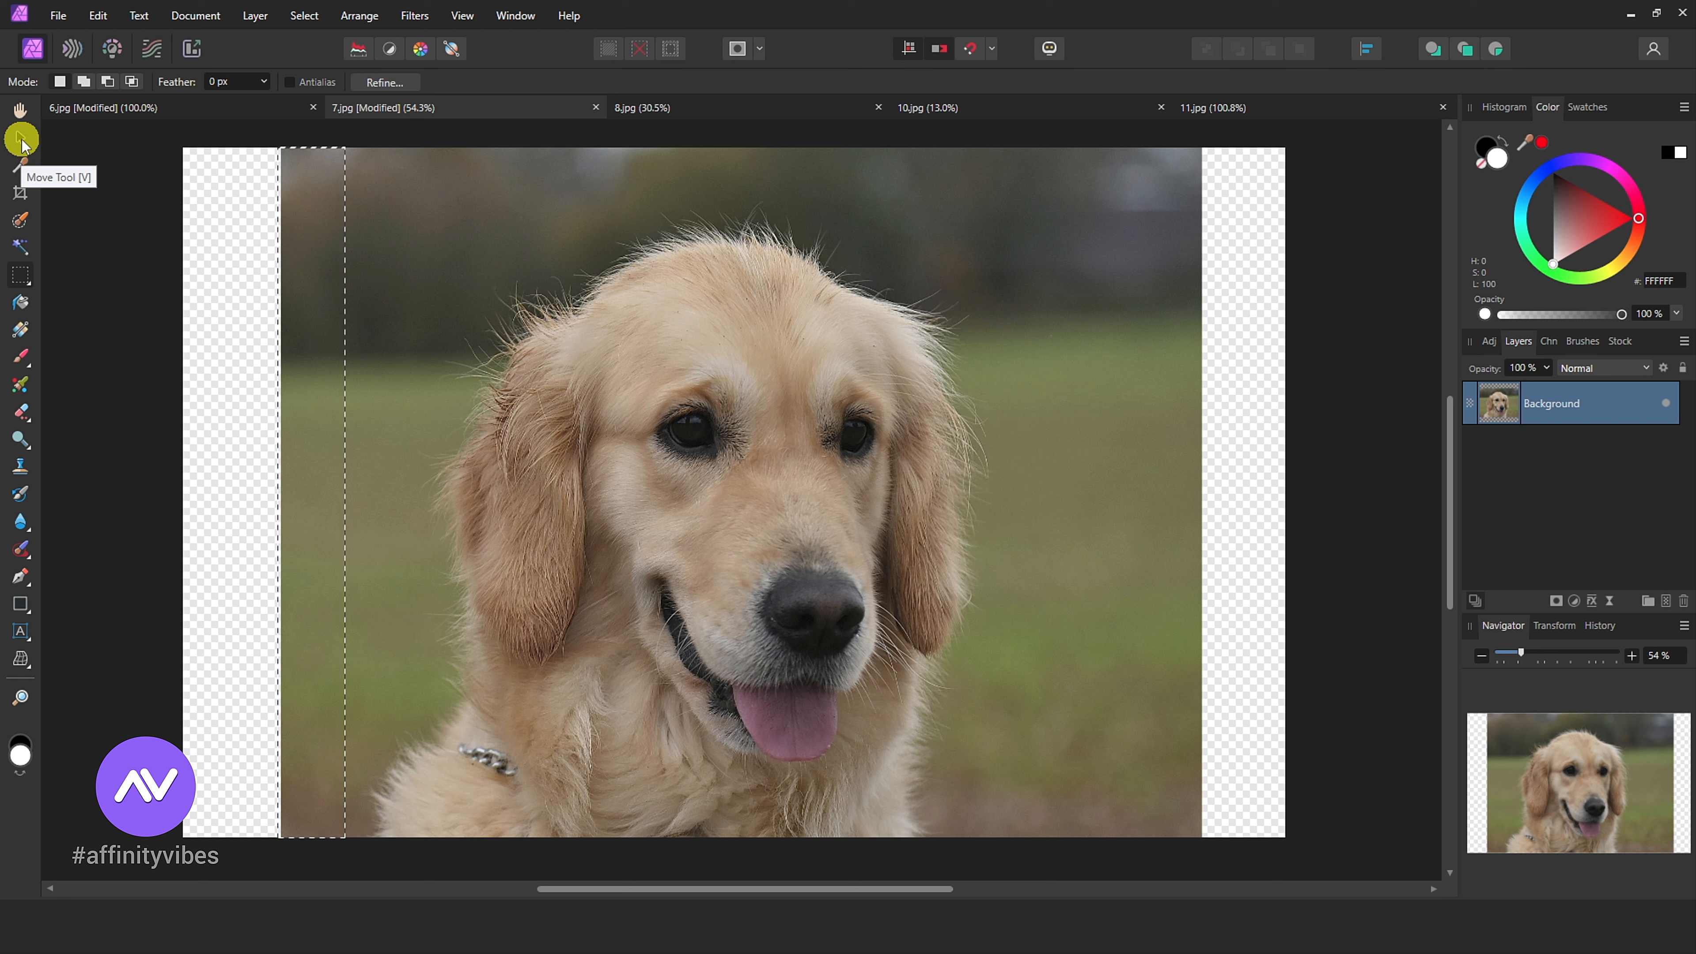
click(22, 141)
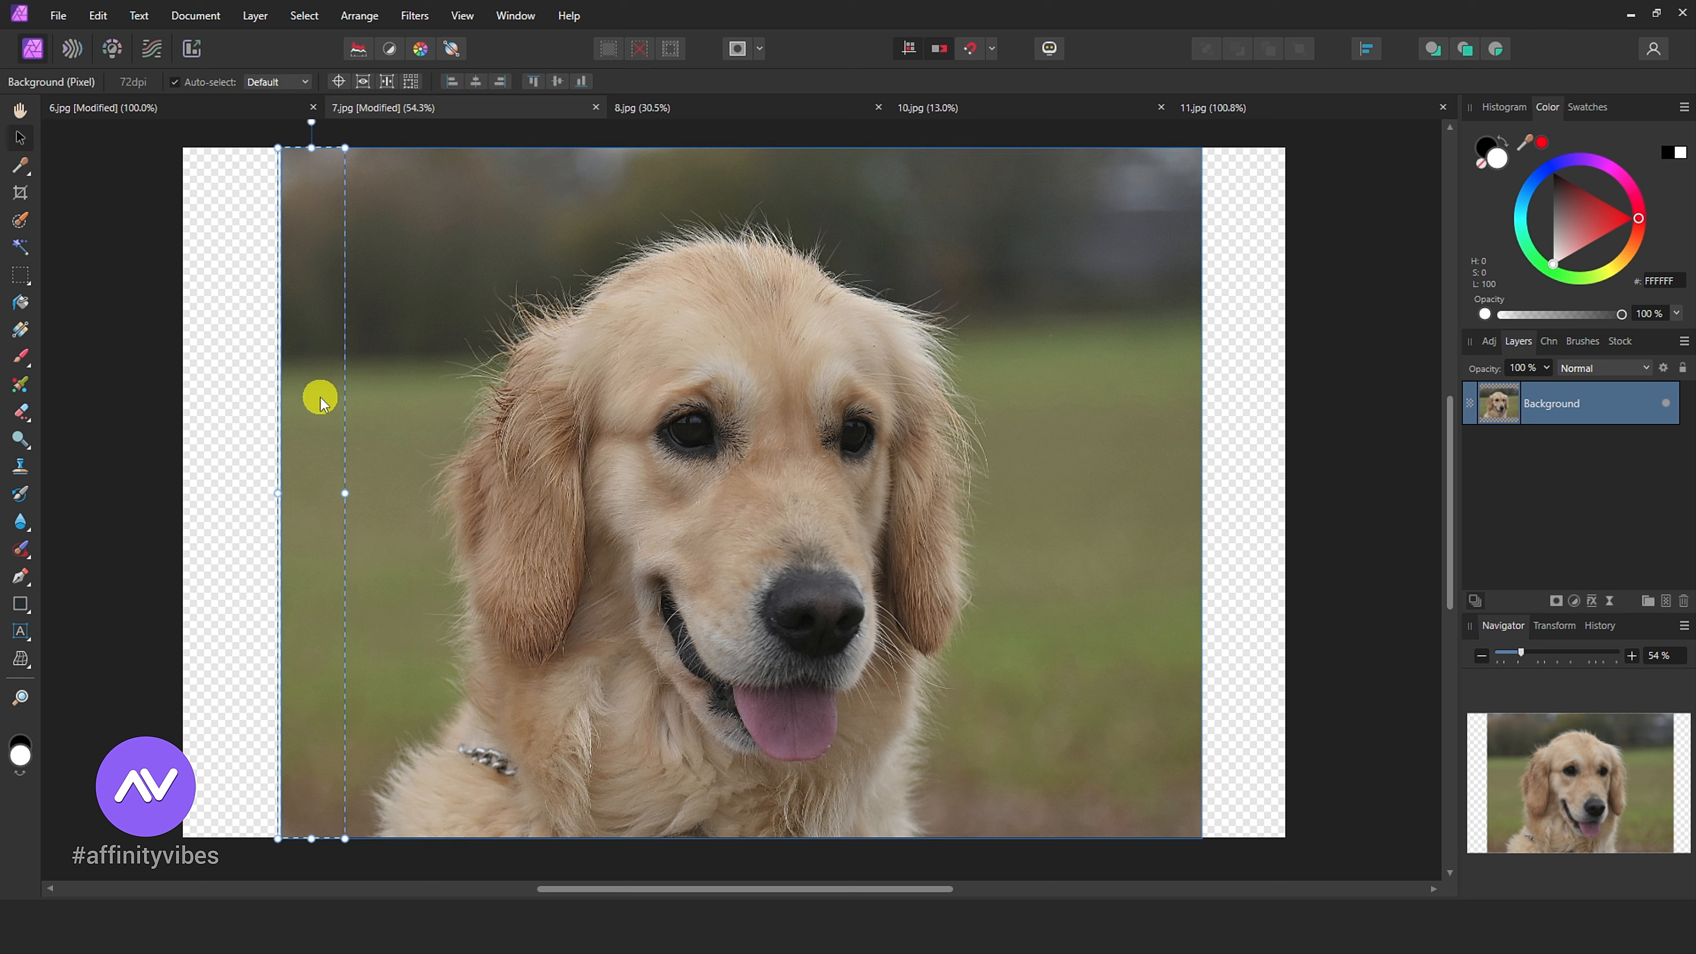
drag(320, 401, 223, 396)
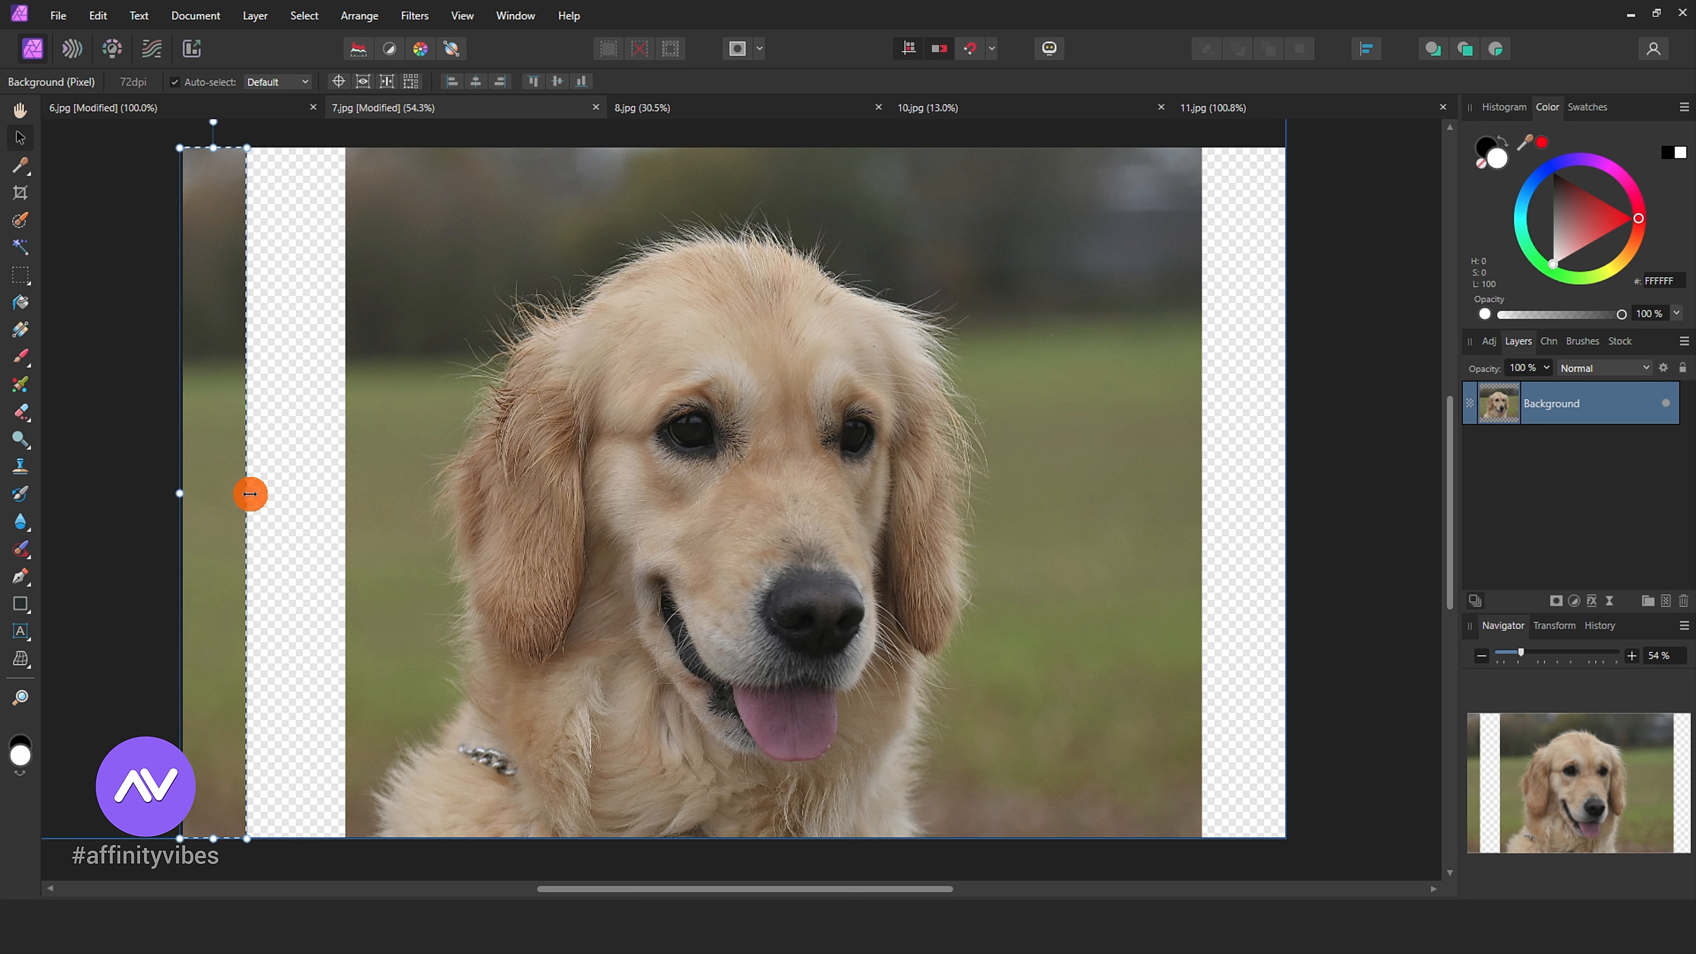
drag(246, 493, 348, 477)
drag(180, 493, 172, 492)
click(116, 197)
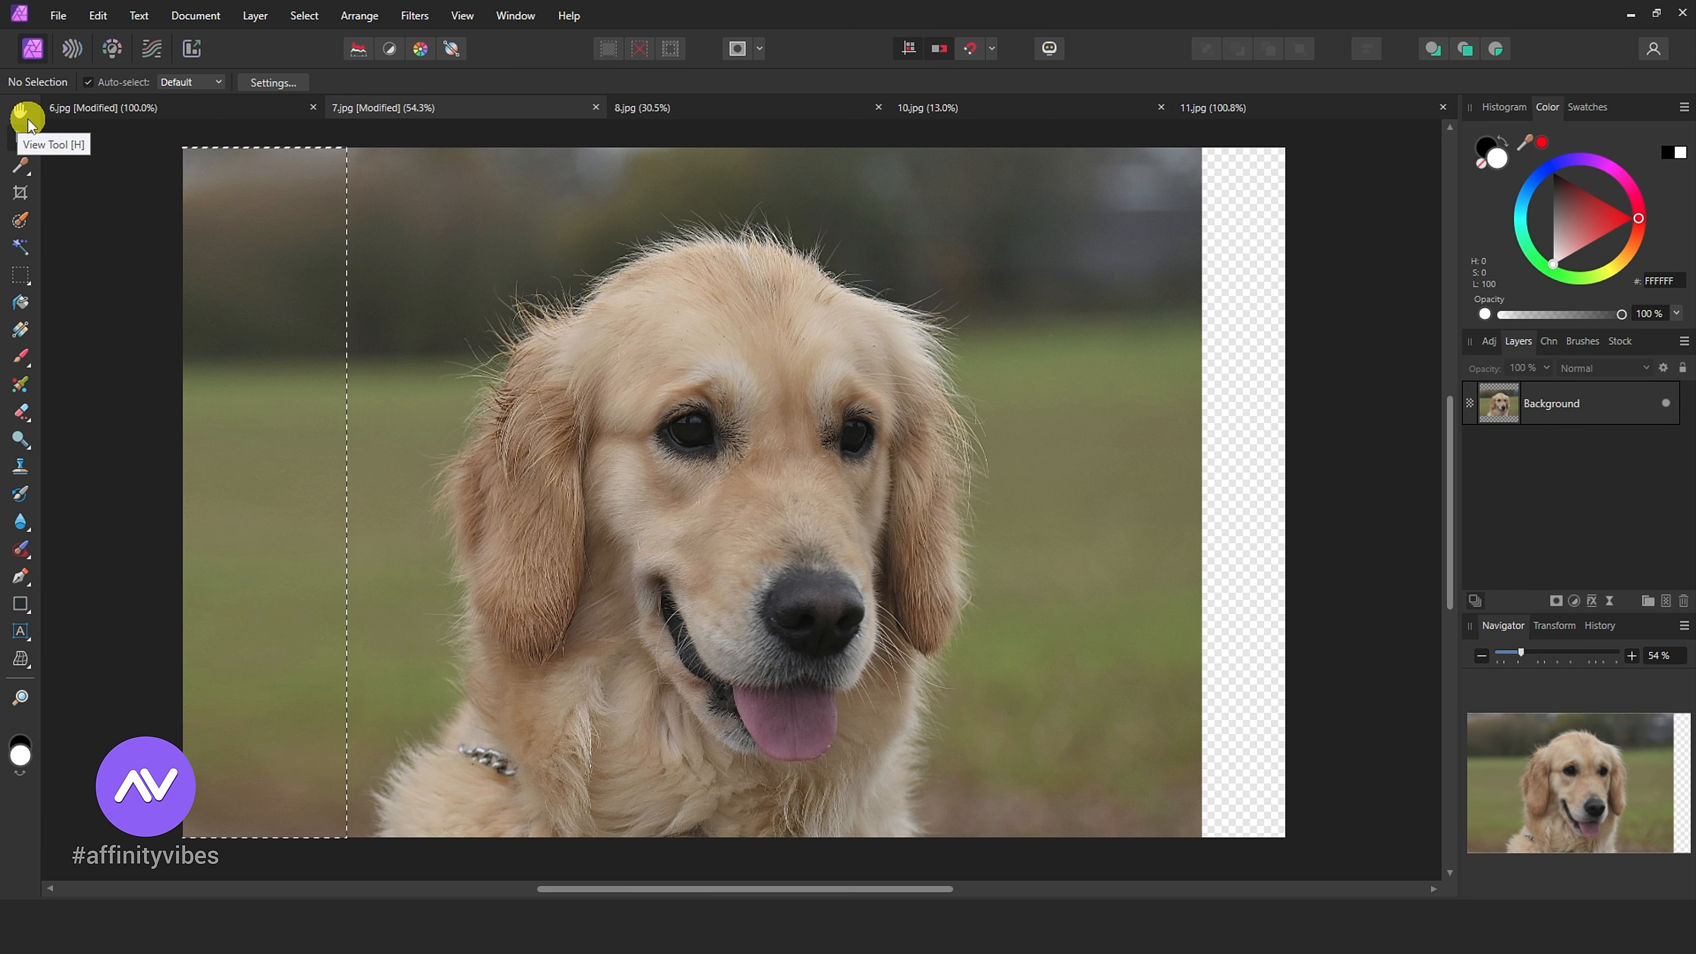
Step: Select a full-height strip at the dog photo's right edge, move it outward and stretch it to fill the remaining transparent area
click(20, 274)
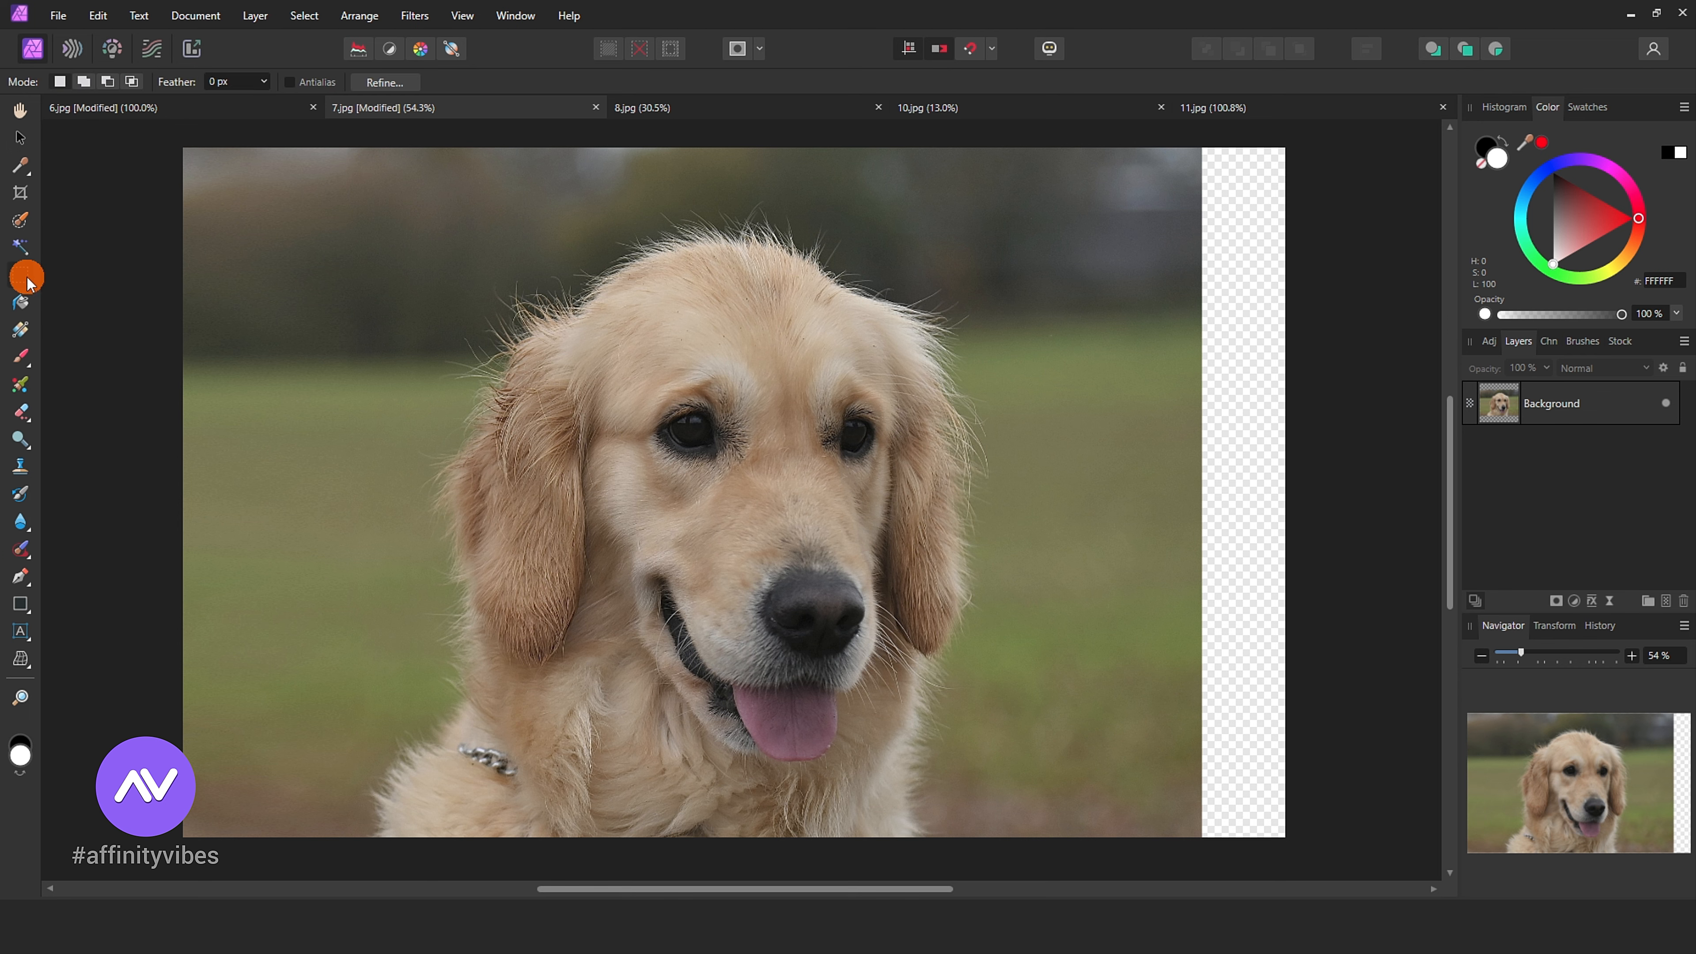
drag(1110, 145, 1231, 788)
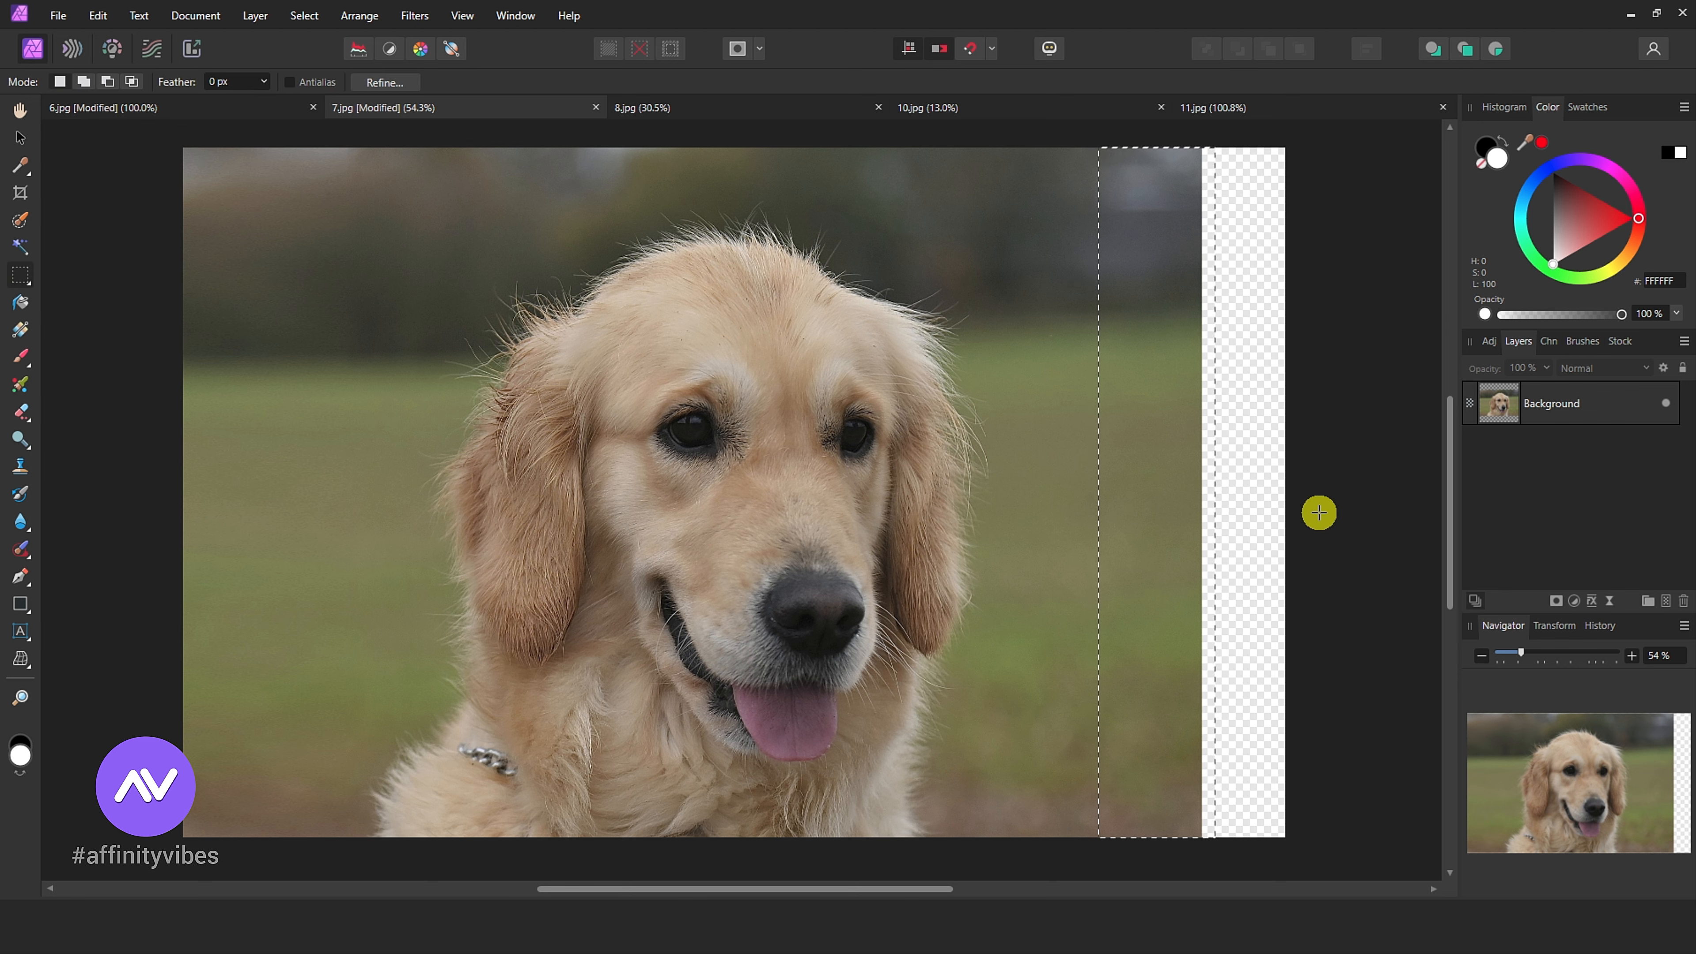
click(20, 137)
drag(1160, 443, 1244, 443)
drag(1184, 493, 1096, 492)
mouse_move(1311, 492)
mouse_down()
mouse_move(1211, 489)
mouse_move(1313, 493)
mouse_up()
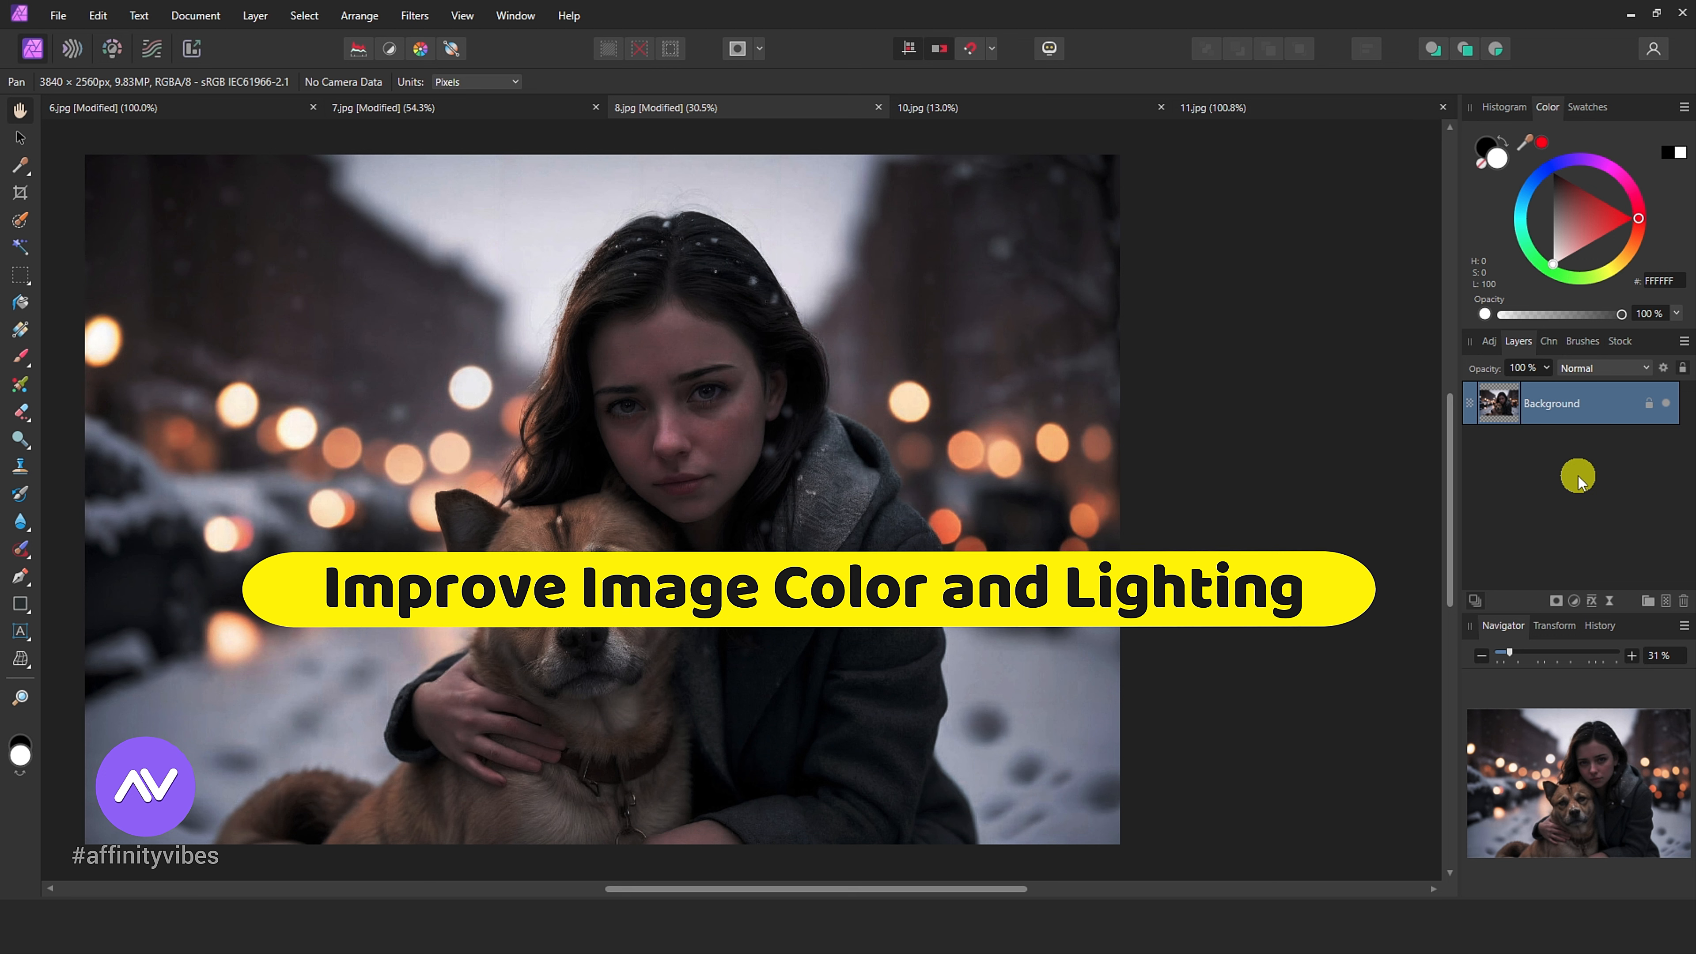
Step: Duplicate the Background layer of 8.jpg and add a Levels adjustment with white level 59% and gamma 0.806
key(ctrl+j)
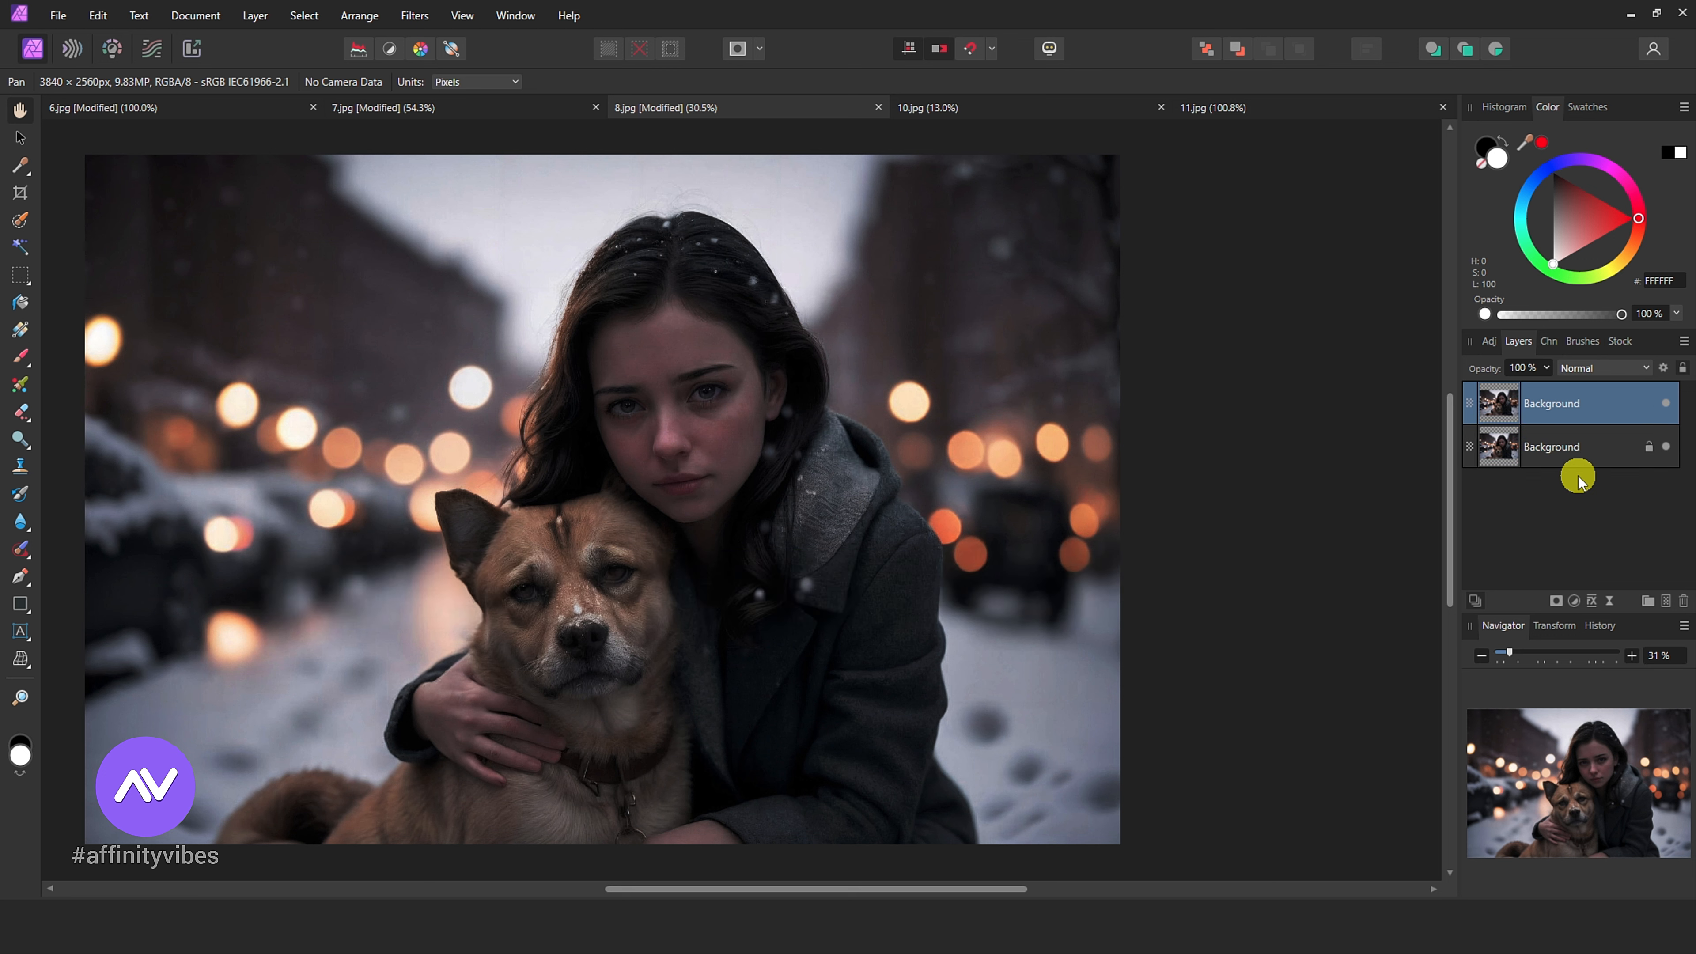
click(1575, 601)
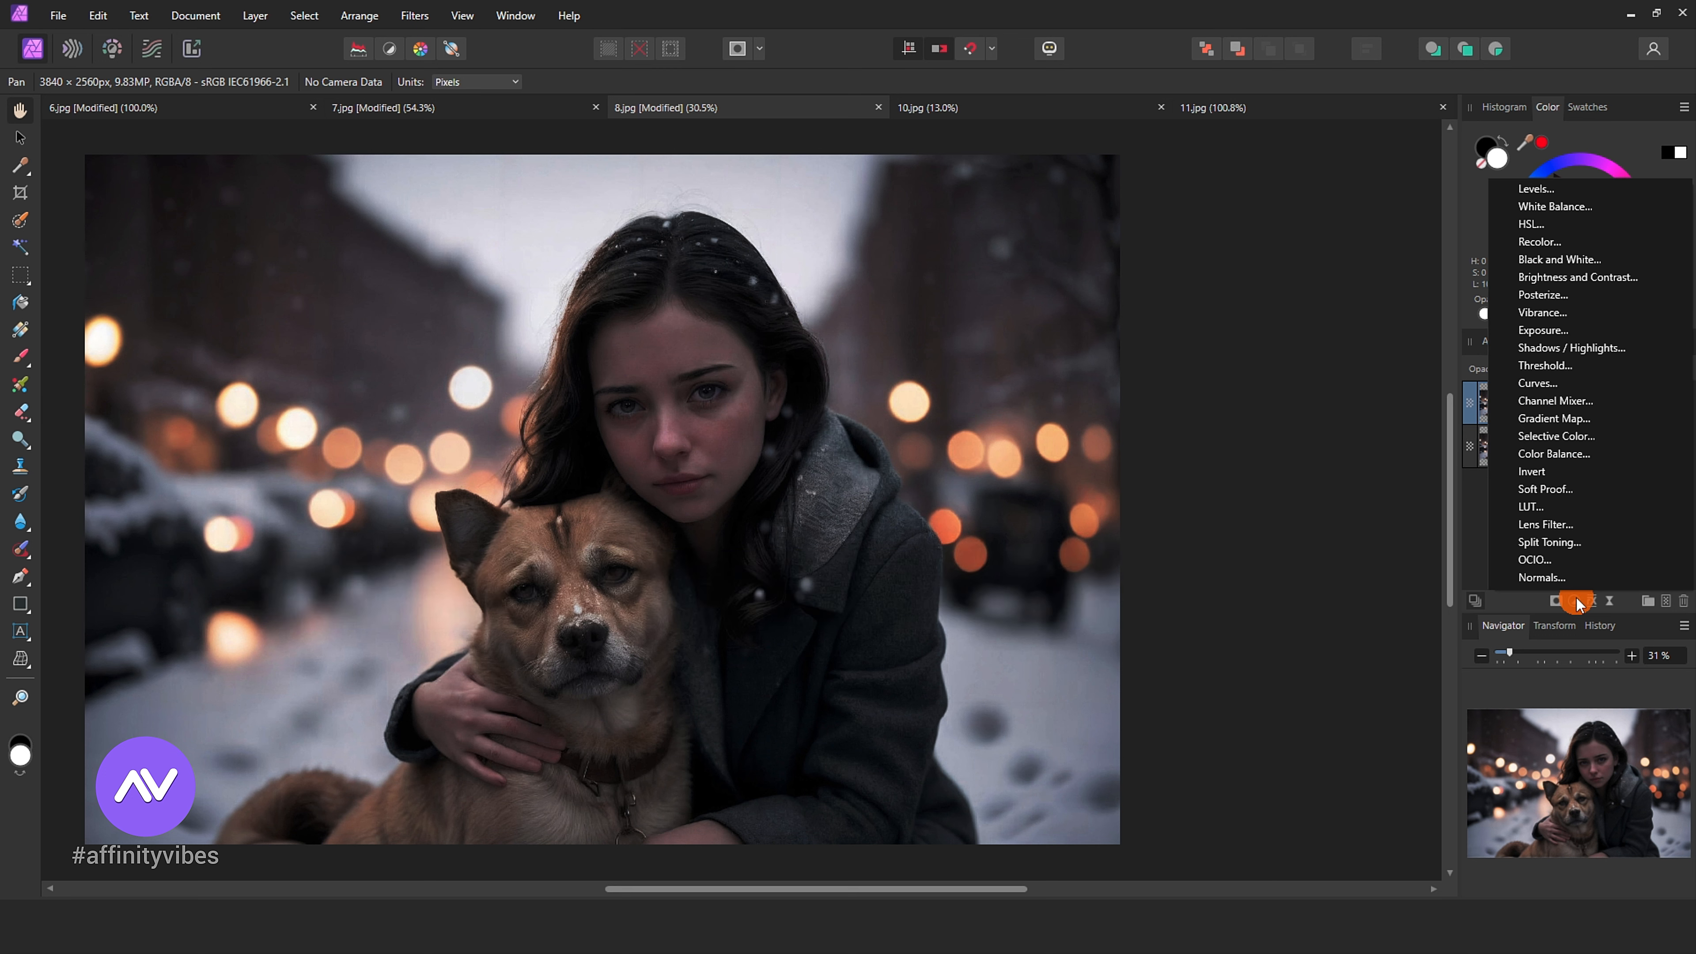
click(1541, 188)
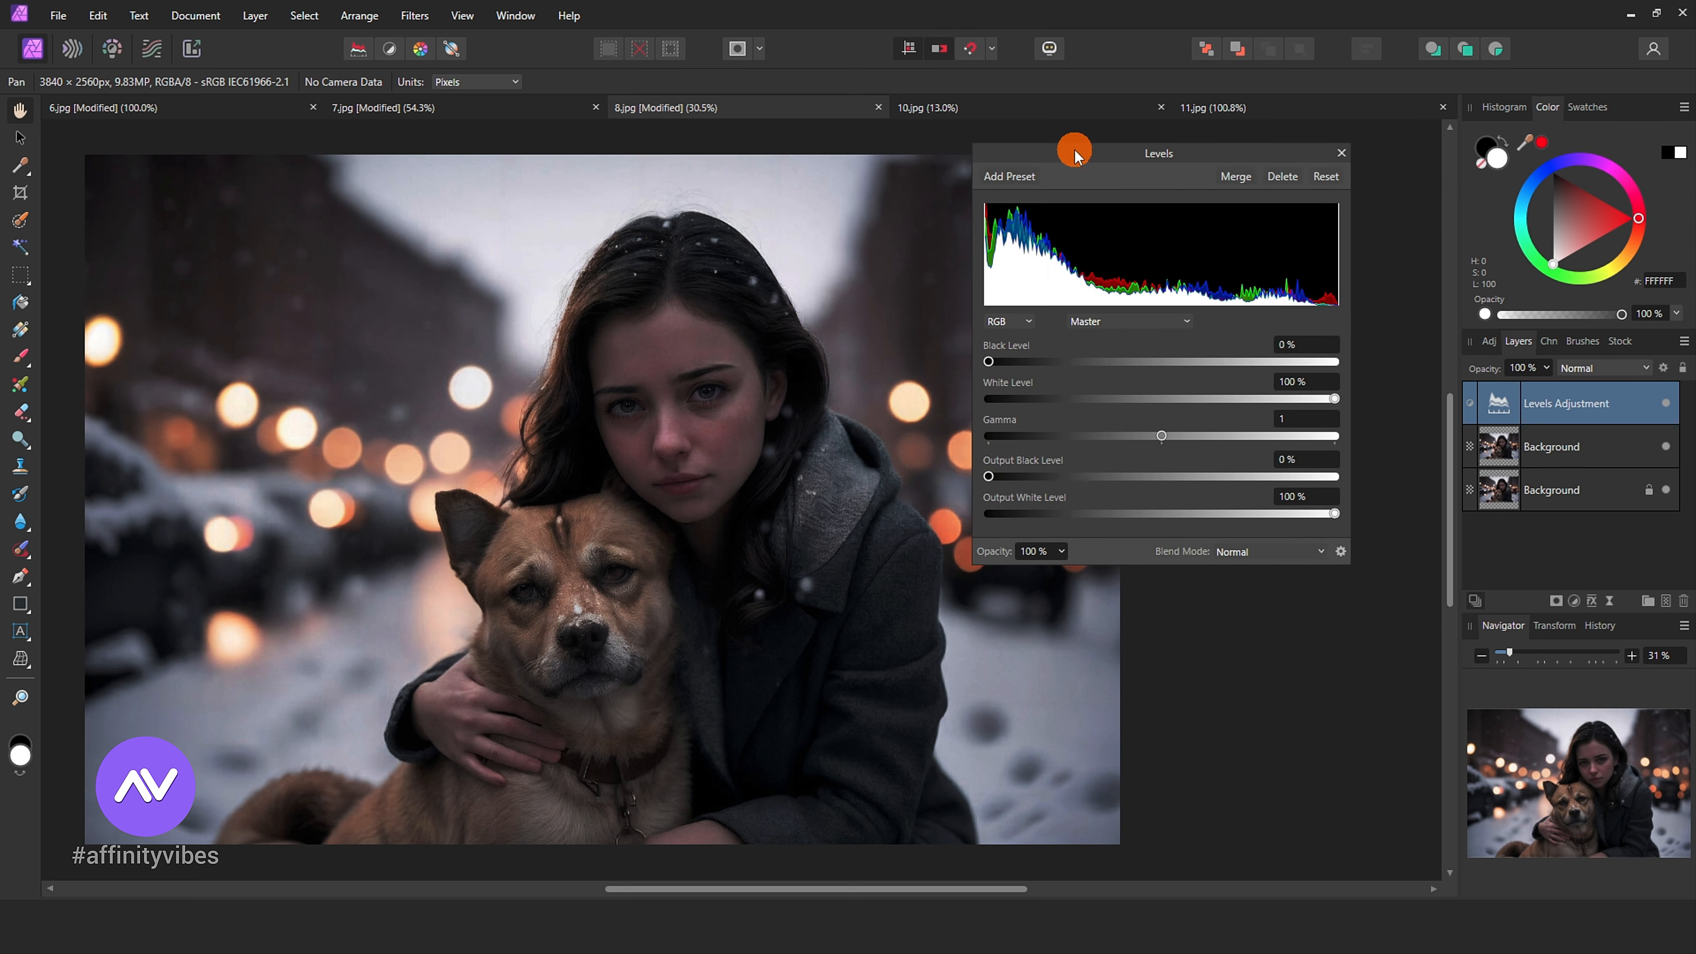
drag(1075, 152, 1084, 153)
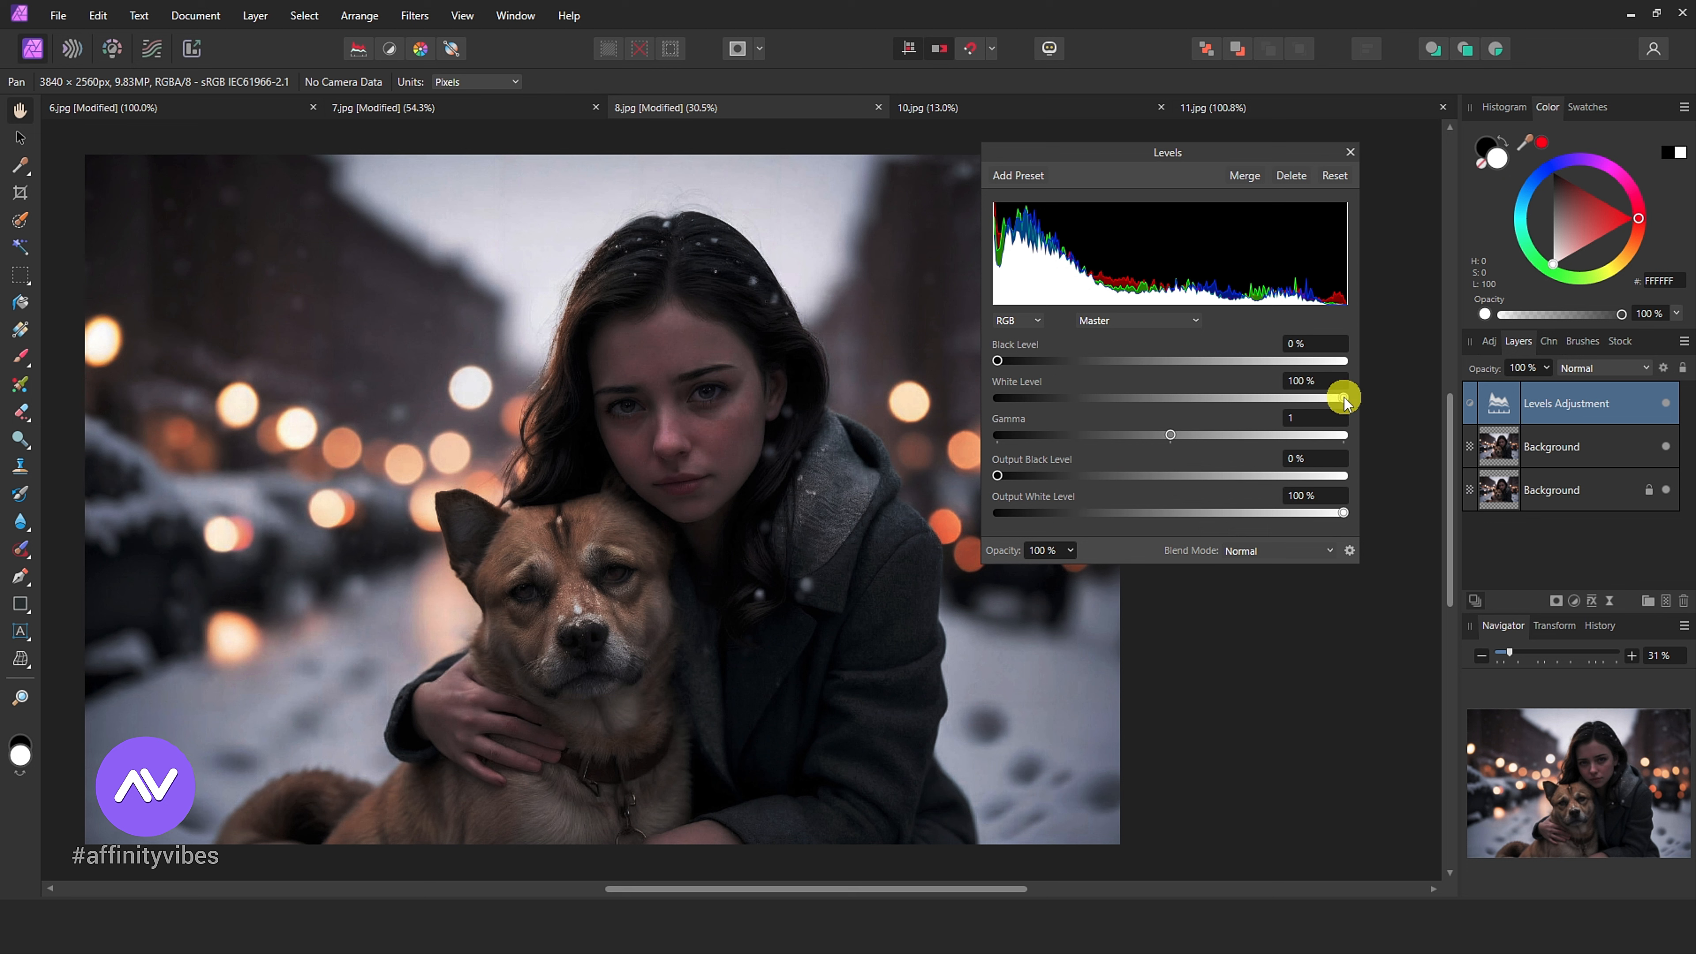
drag(1343, 399, 1291, 403)
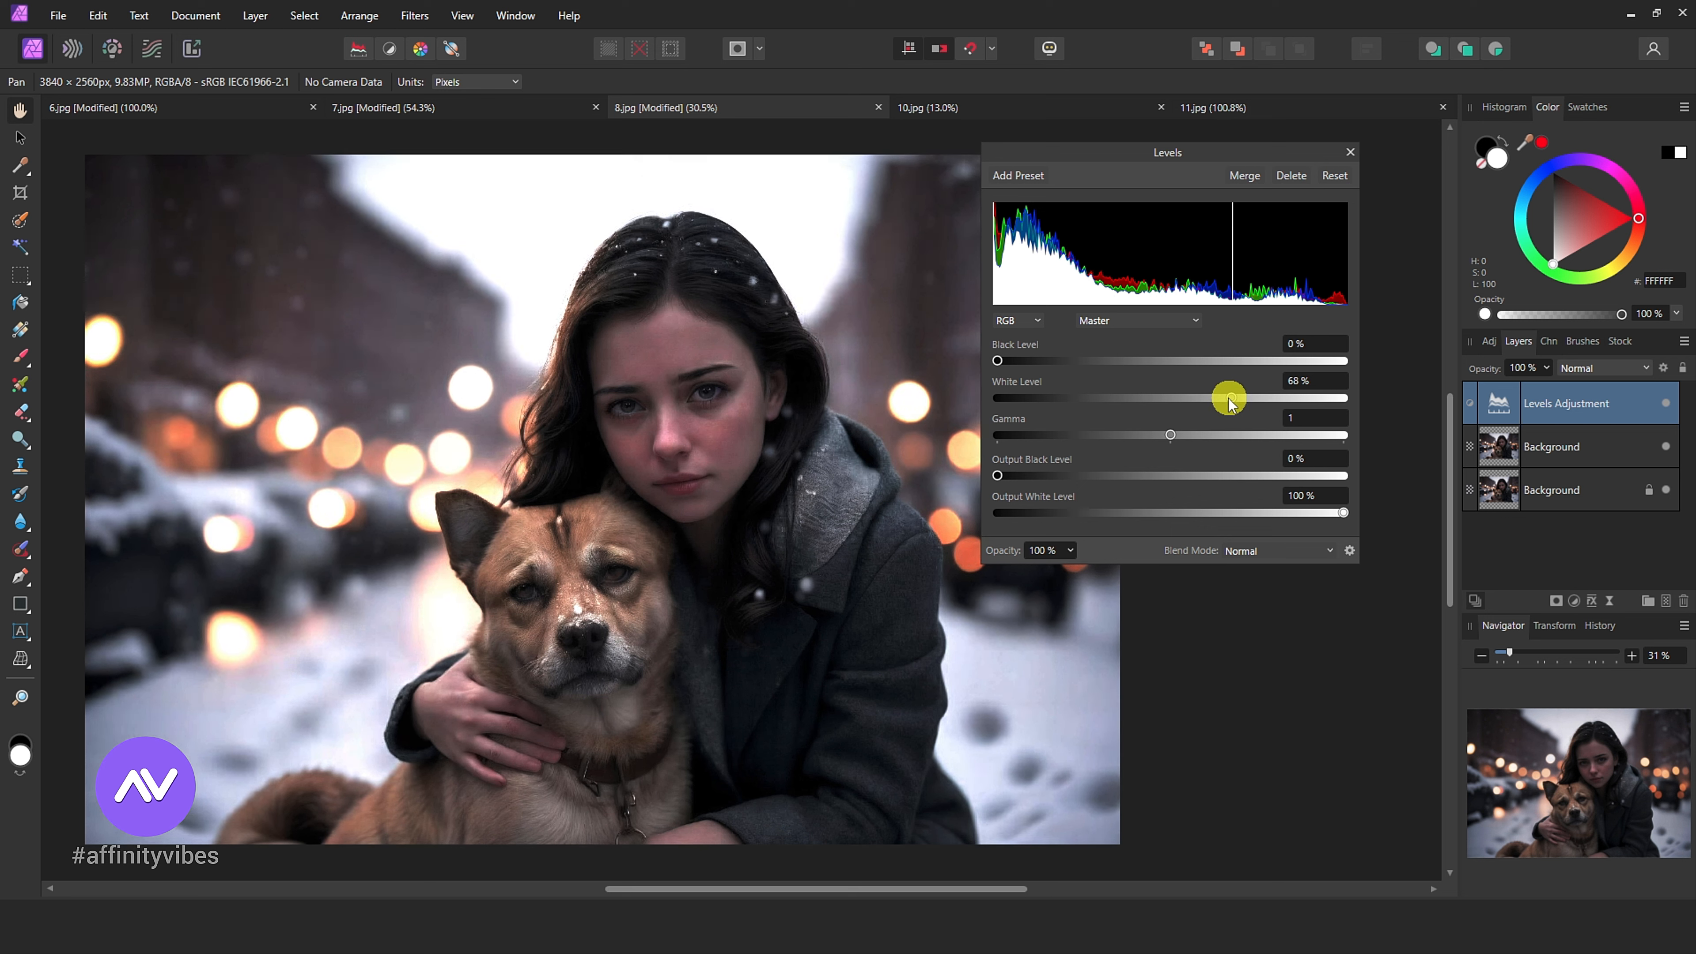
drag(1230, 401, 1137, 437)
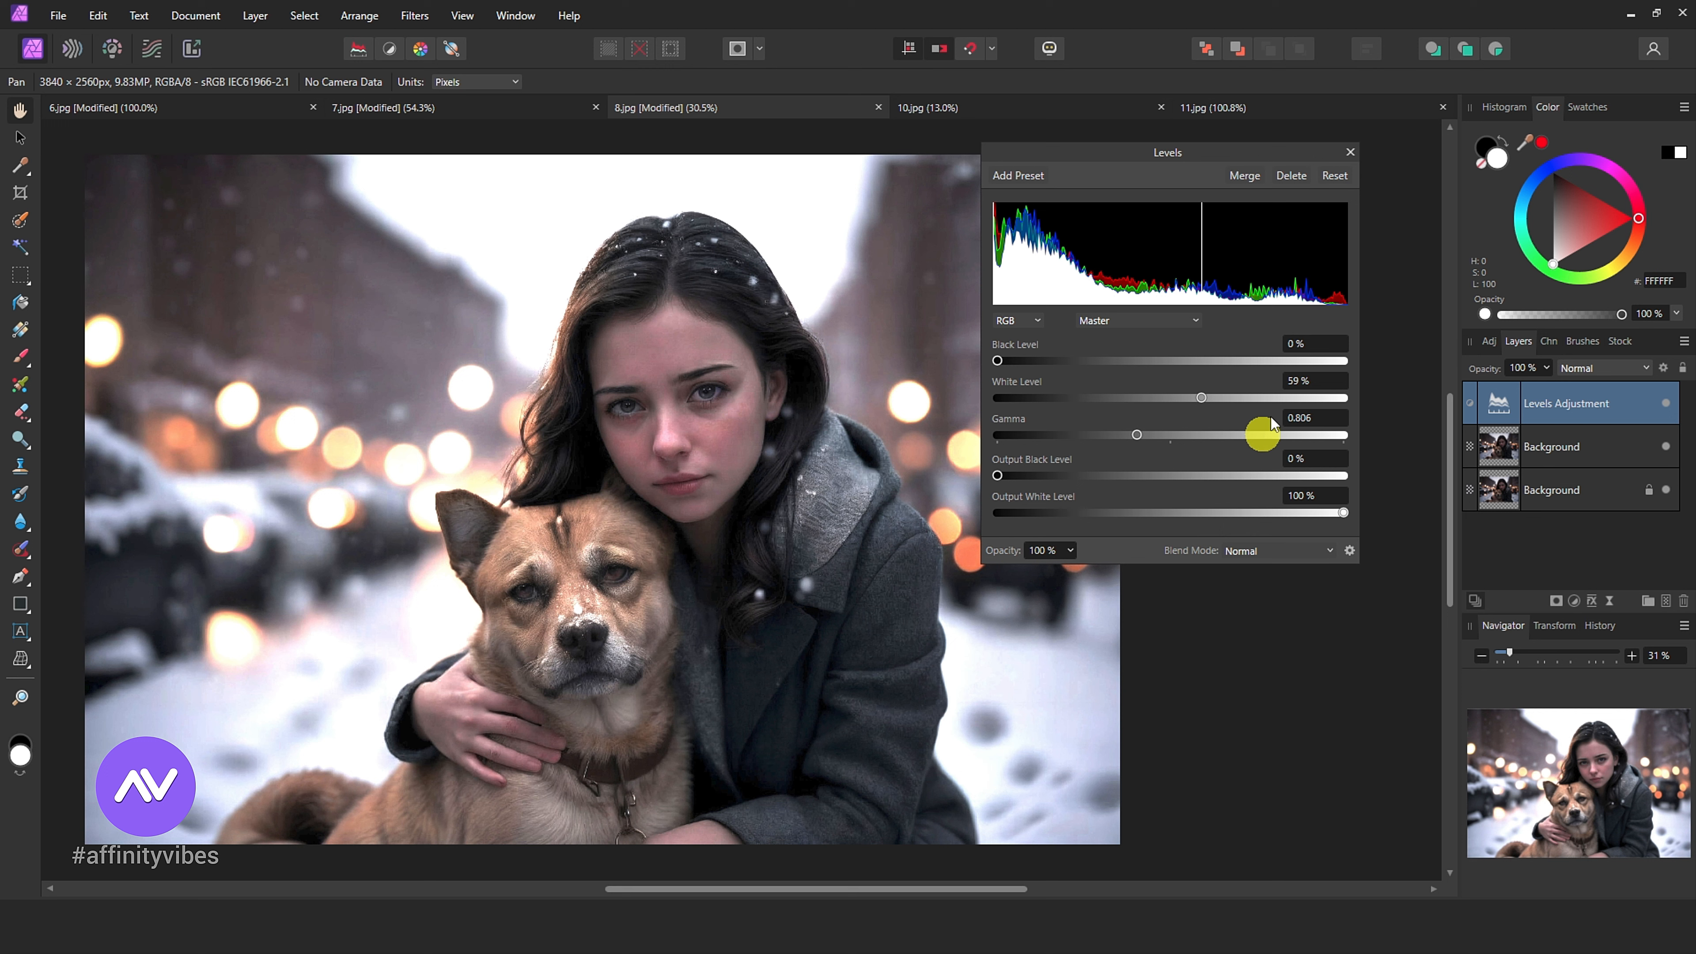
Step: Add an HSL adjustment above the Levels adjustment in 8.jpg with a saturation shift of 14%
click(1351, 152)
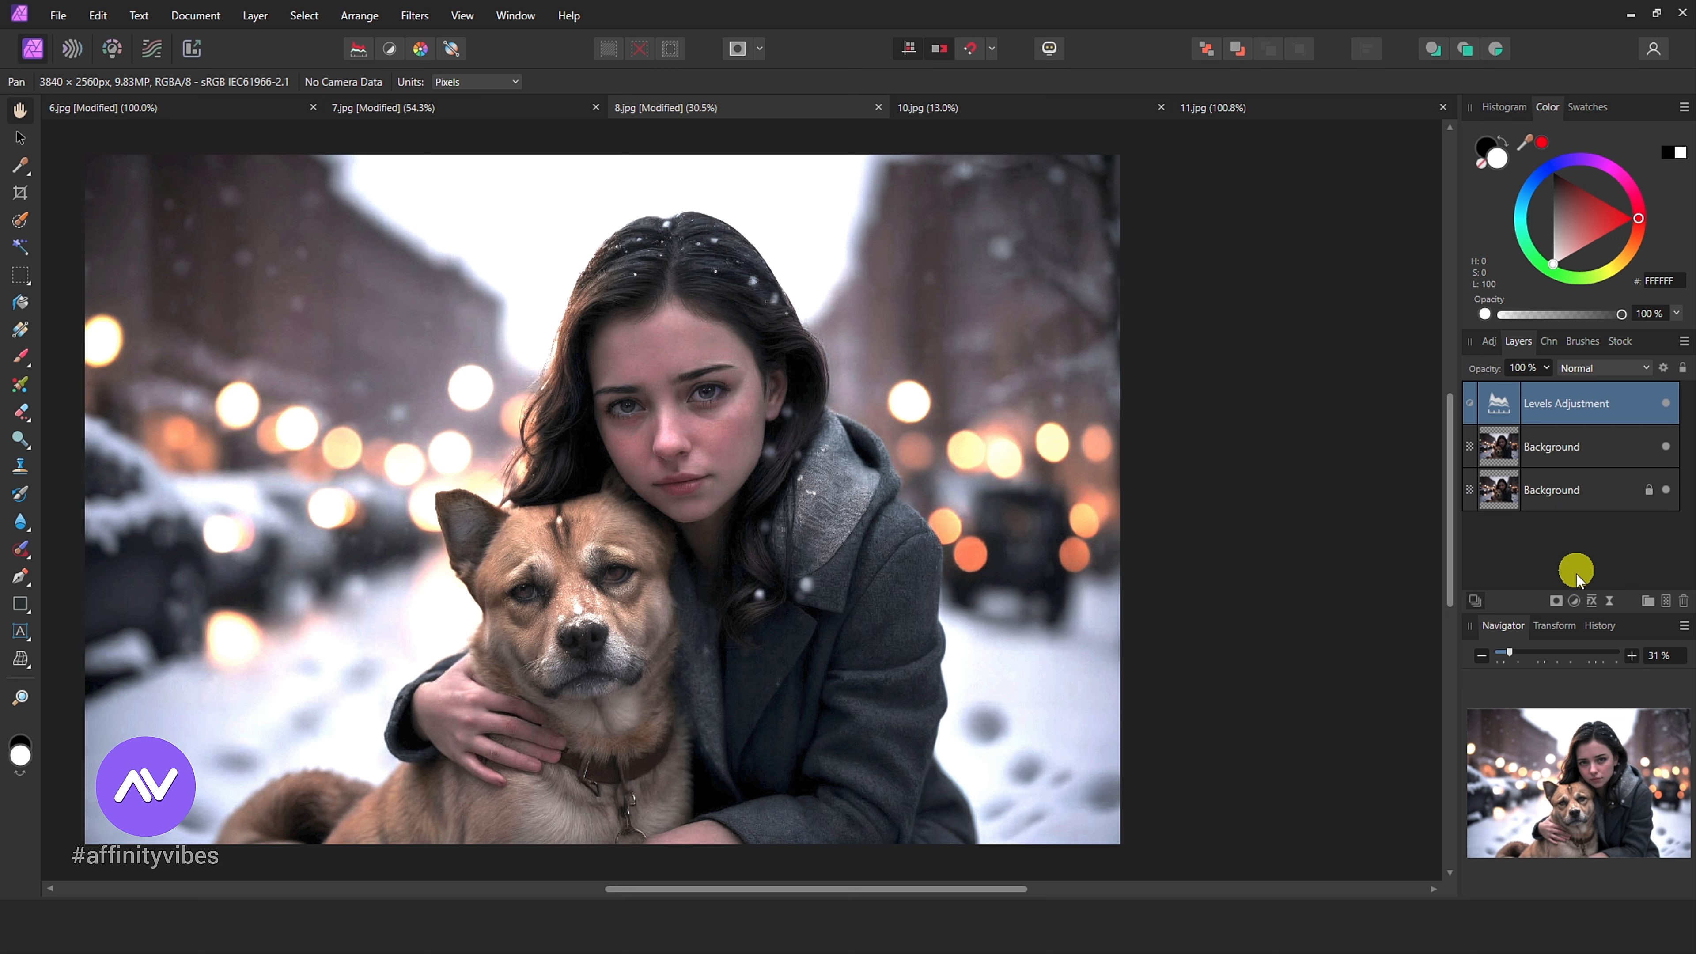
click(1575, 601)
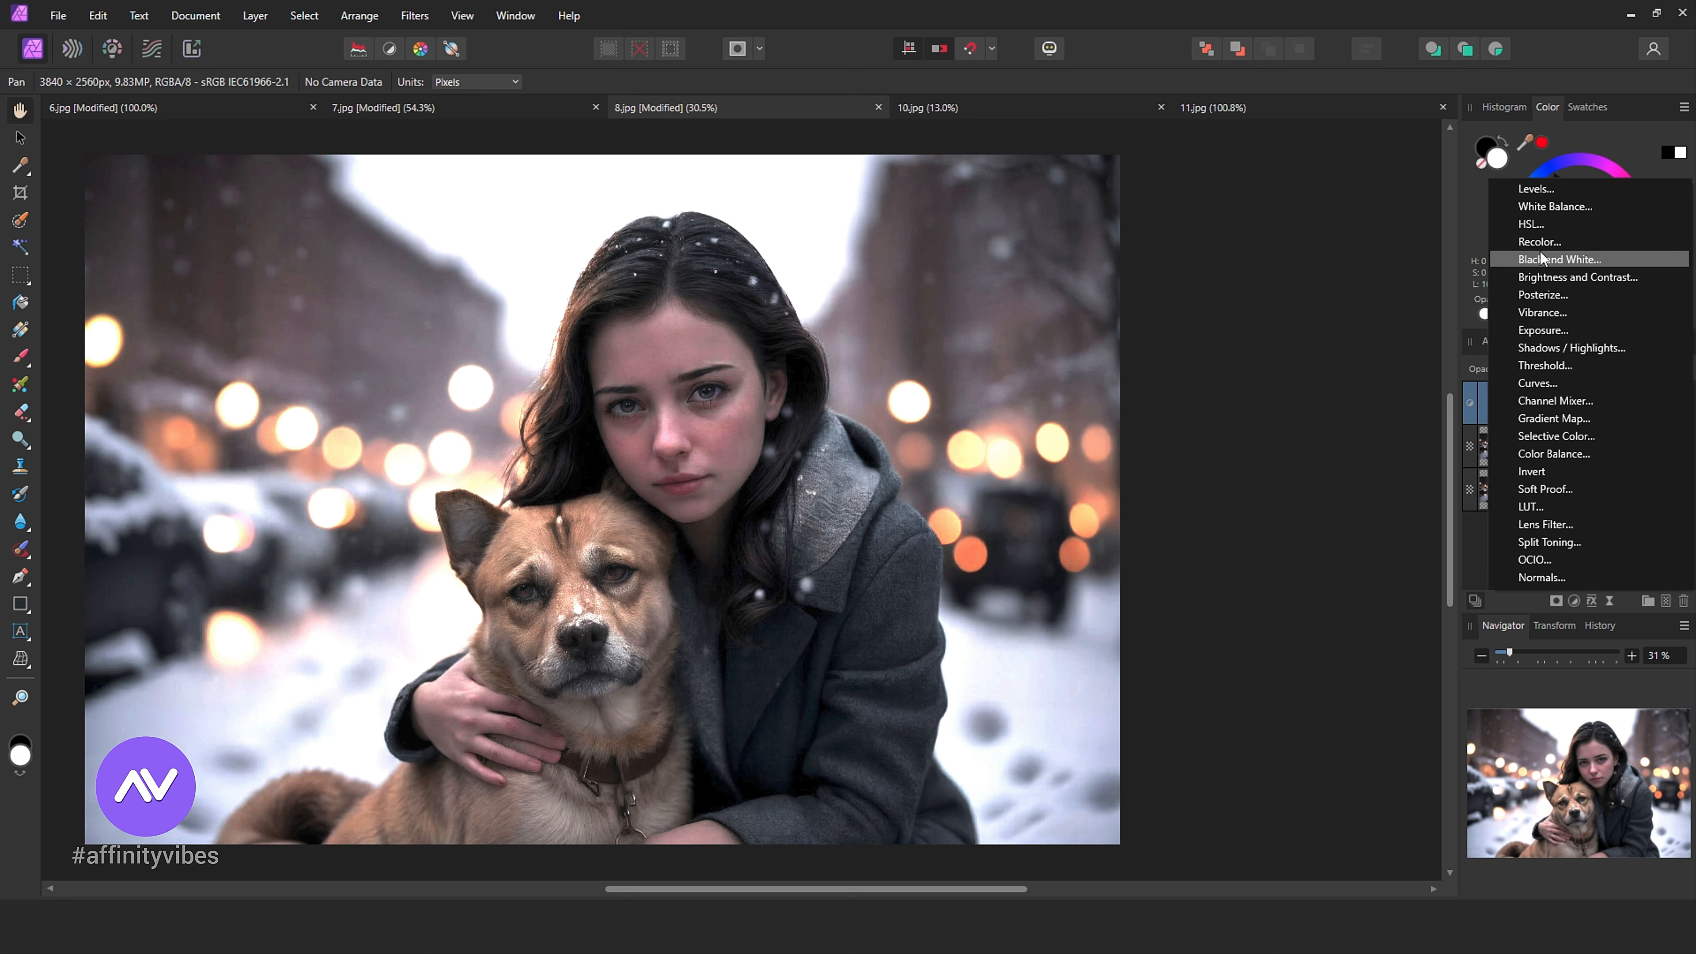
click(1537, 231)
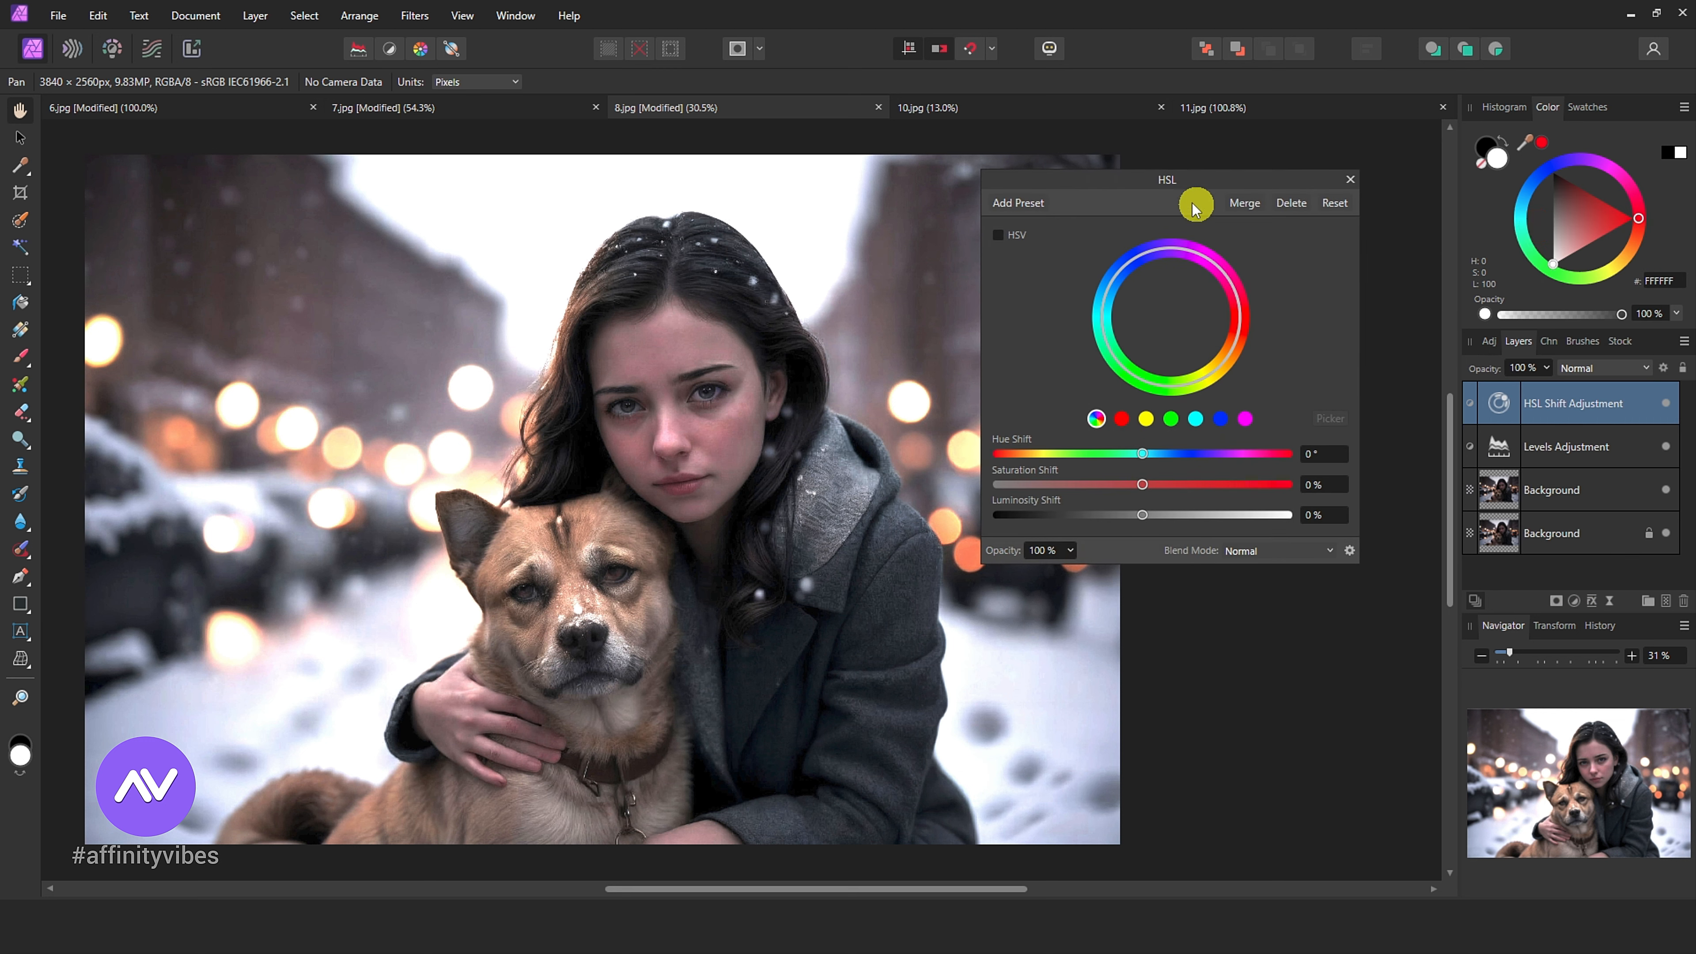
drag(1165, 180, 1140, 170)
click(1116, 473)
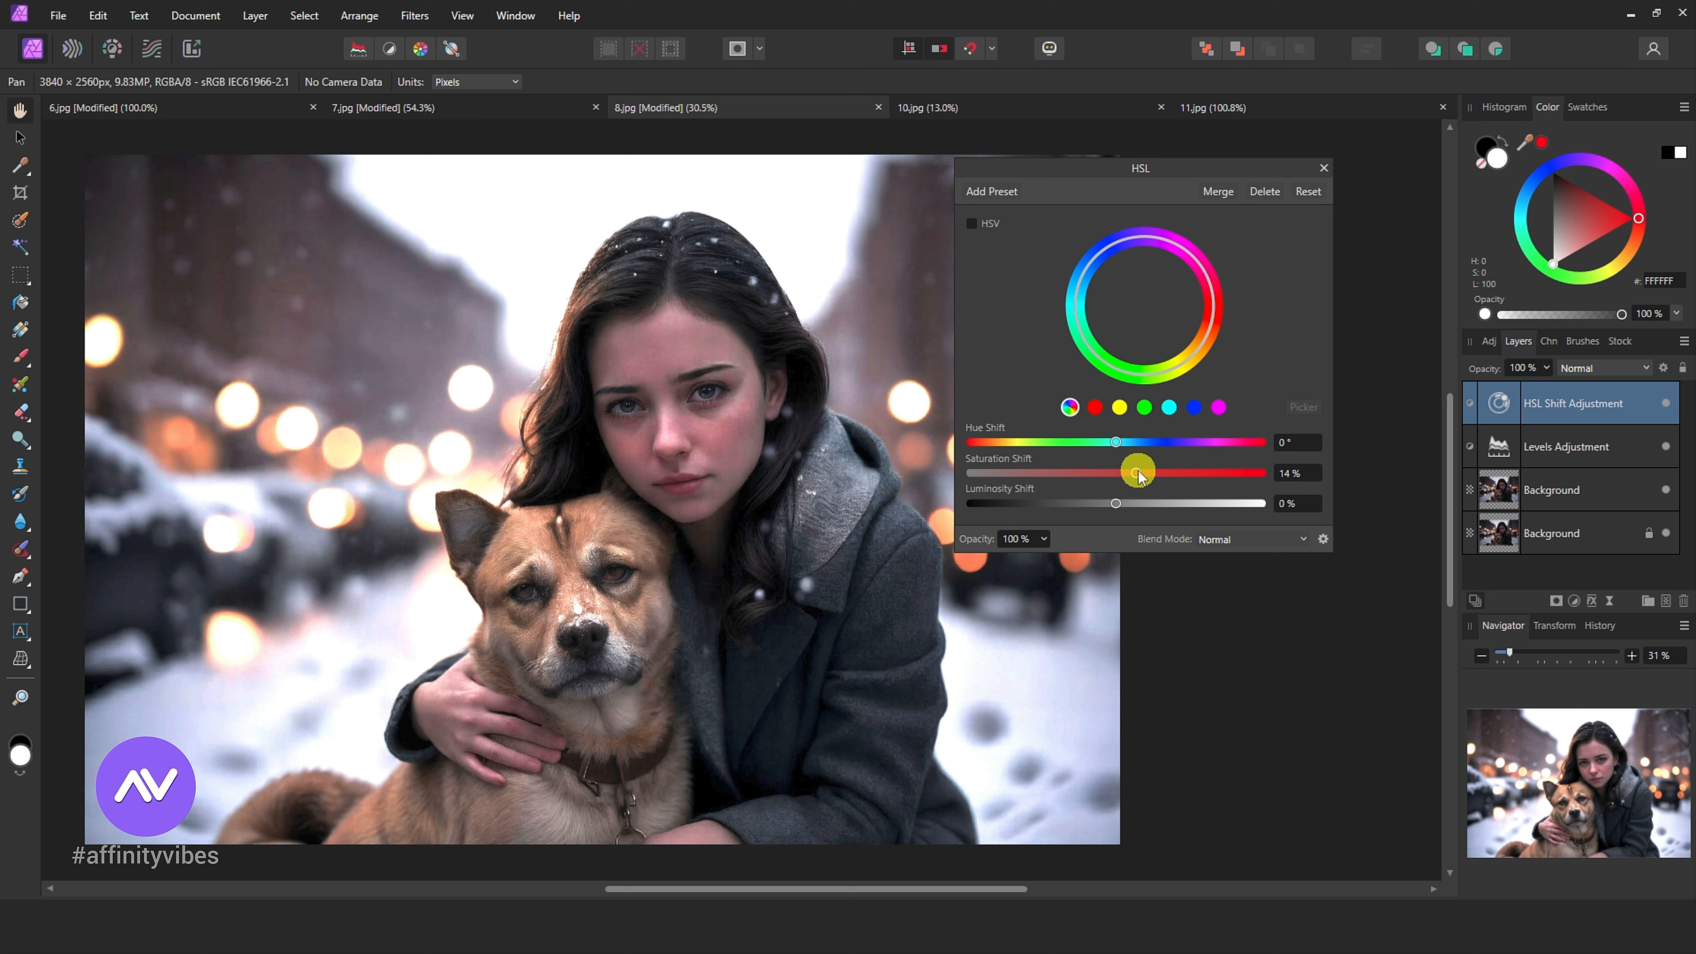
click(1323, 168)
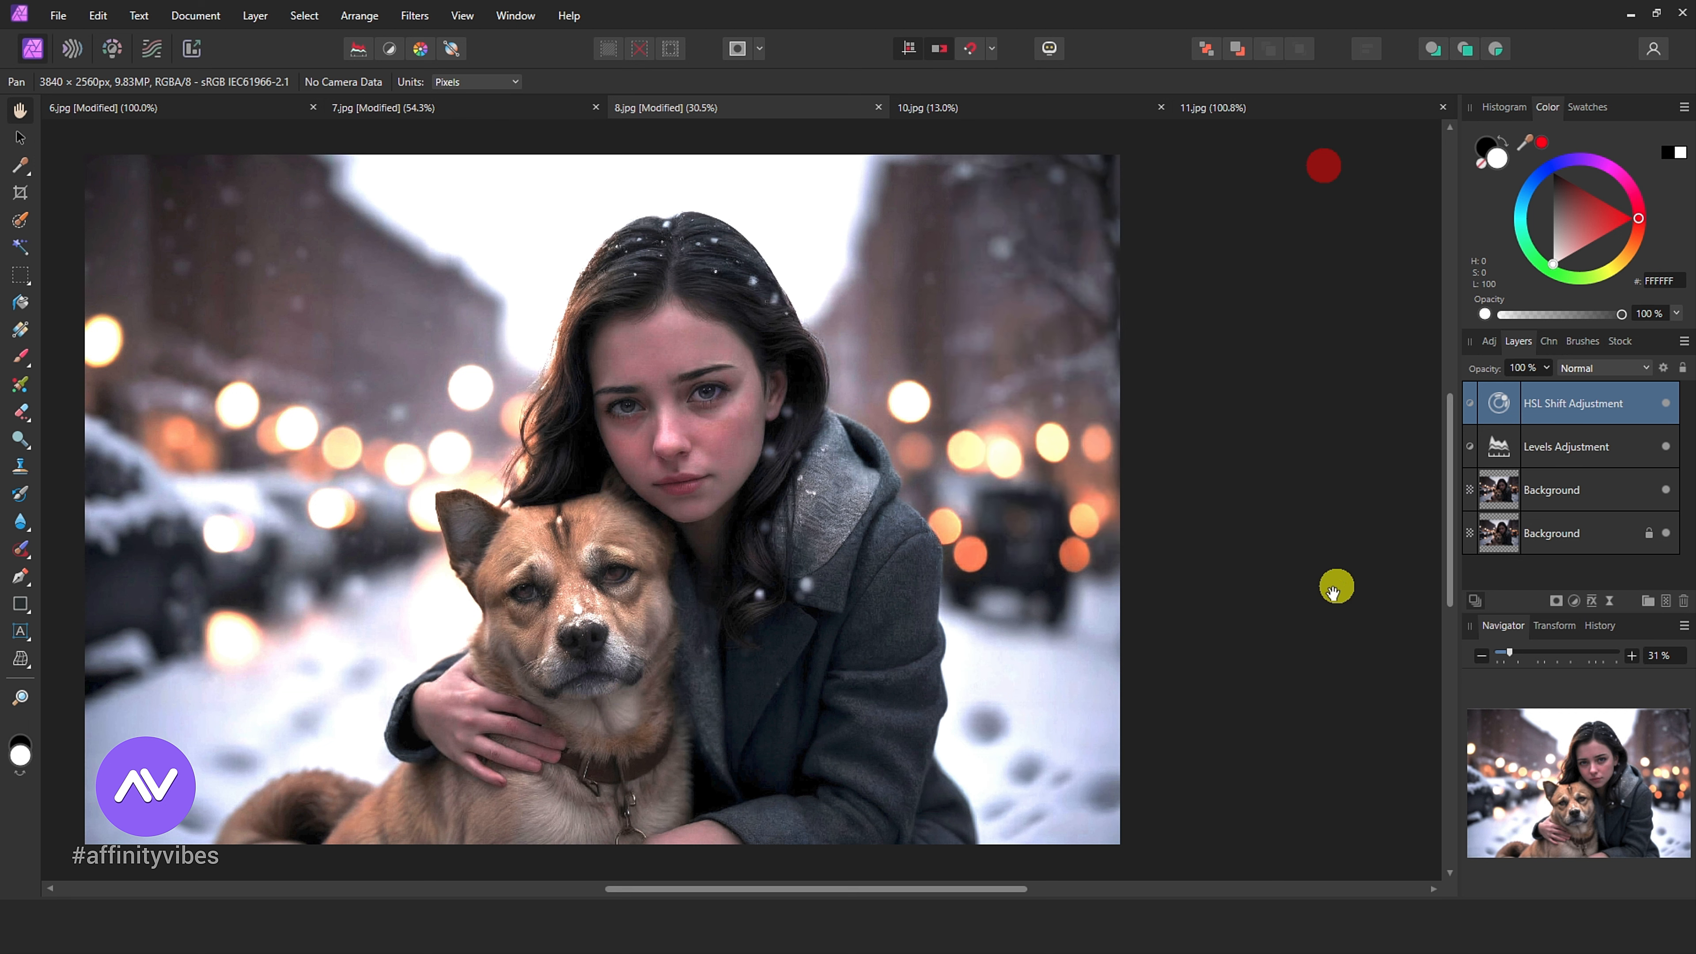
Step: Compare before and after by hiding and showing the HSL, Levels and duplicated Background layers together
click(1546, 490)
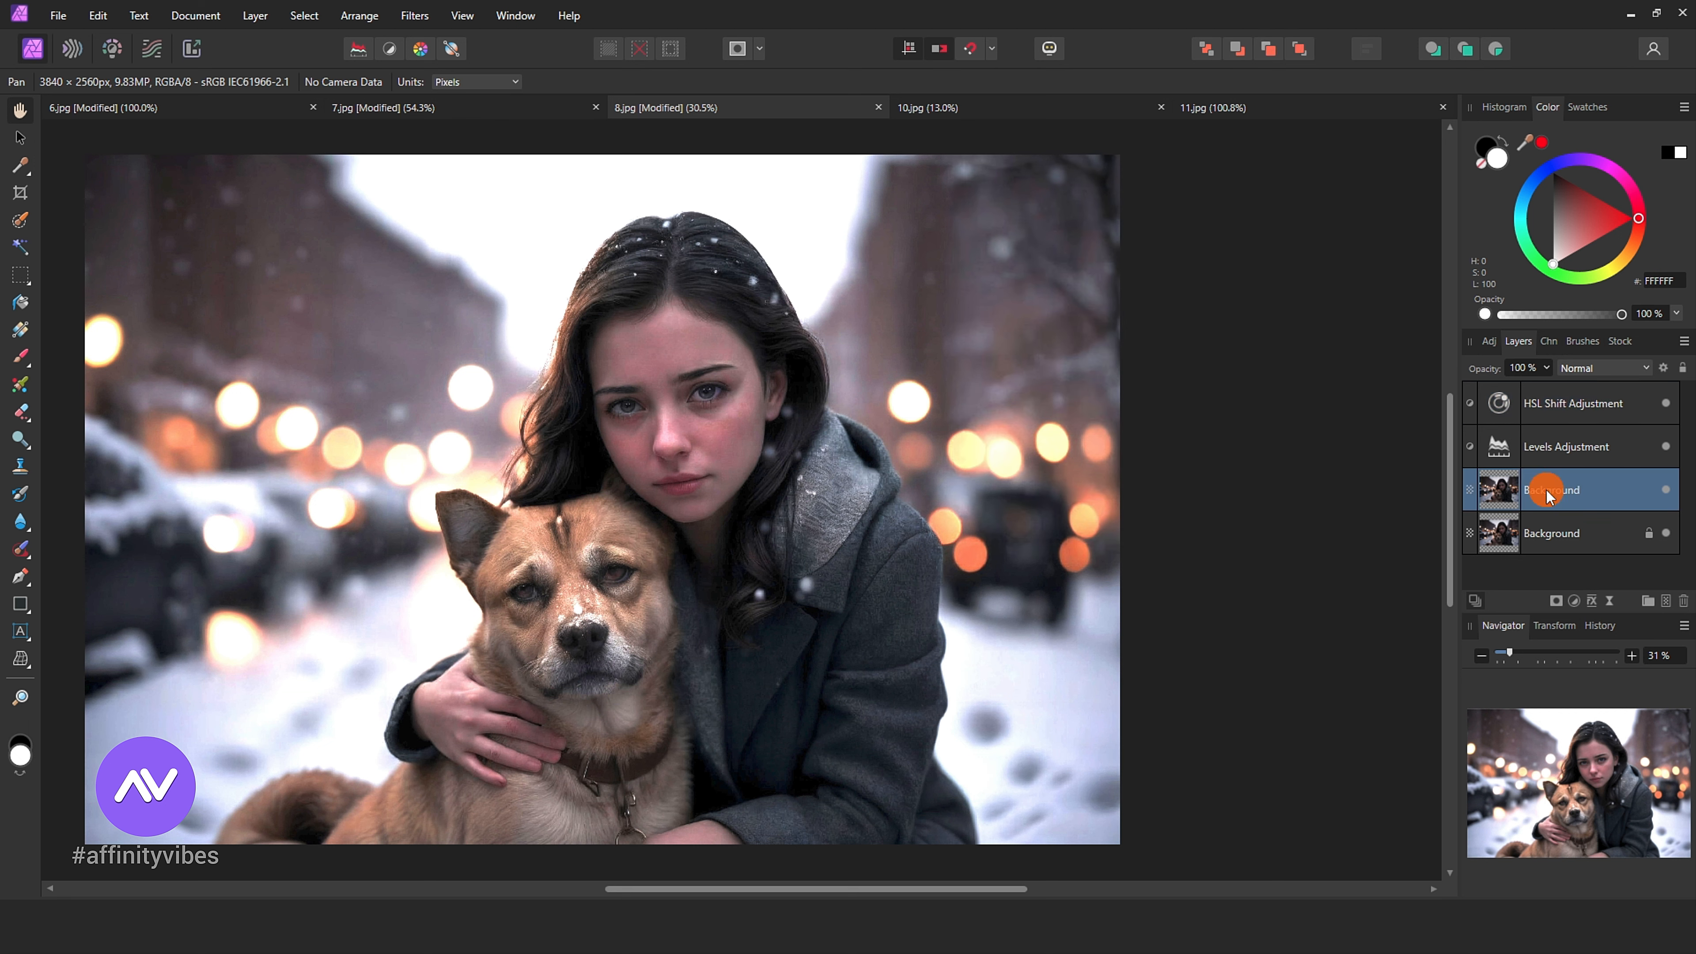
shift+click(1583, 404)
click(1665, 405)
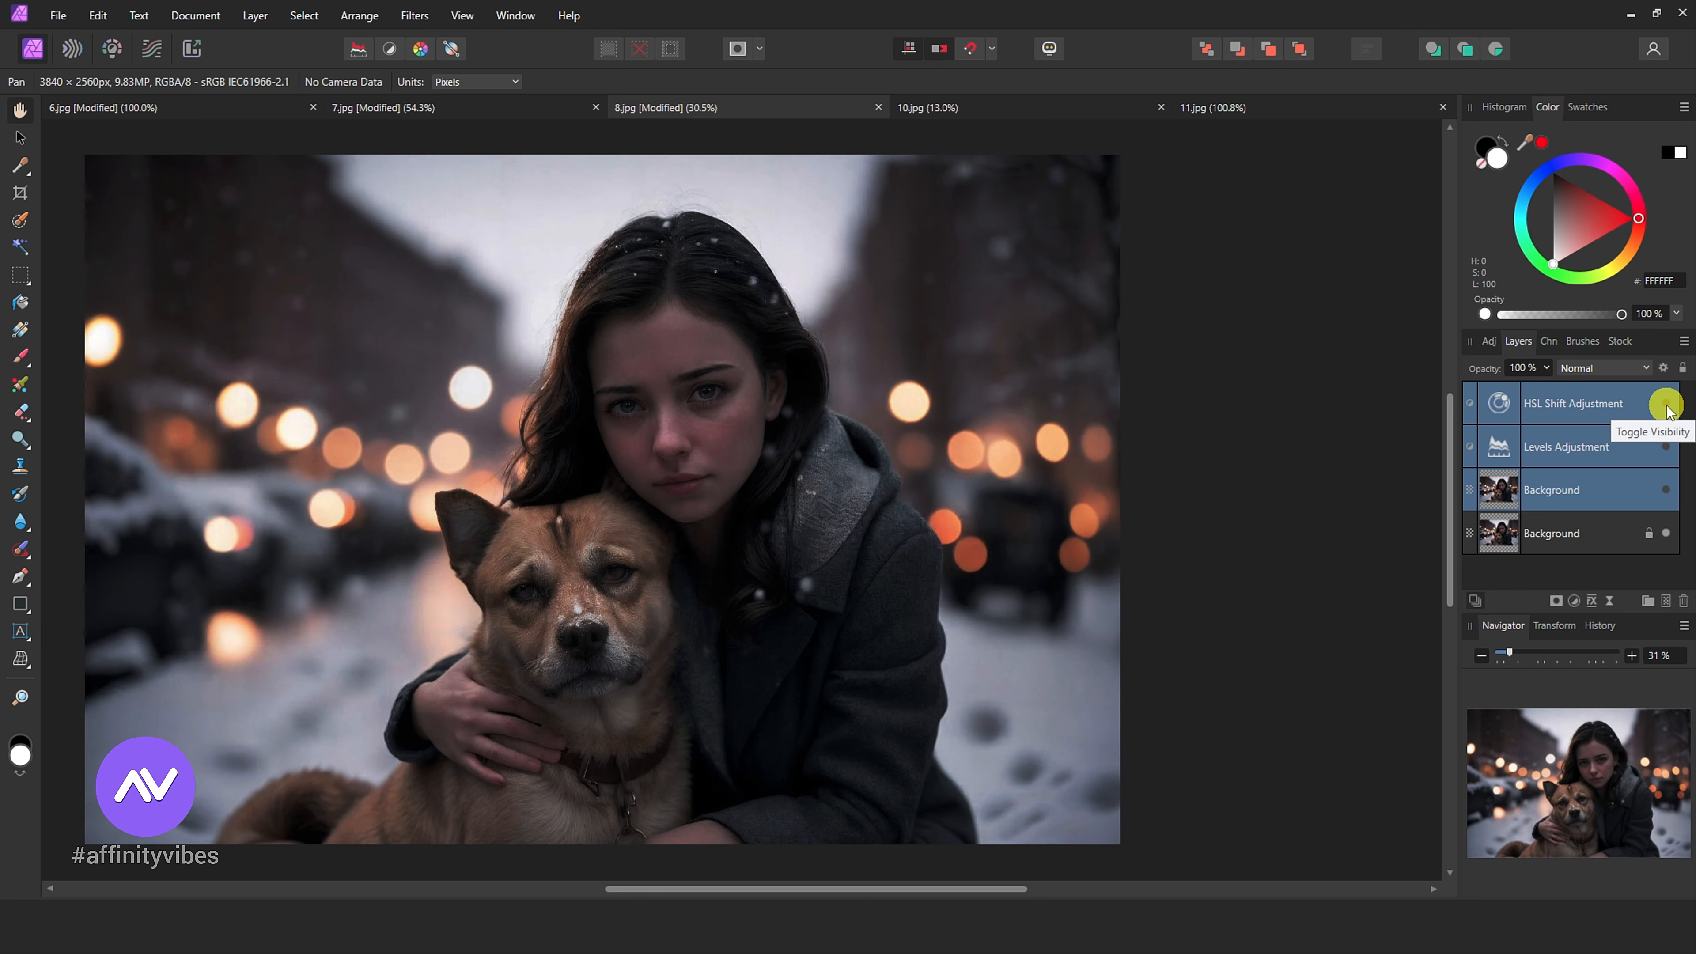
click(1665, 405)
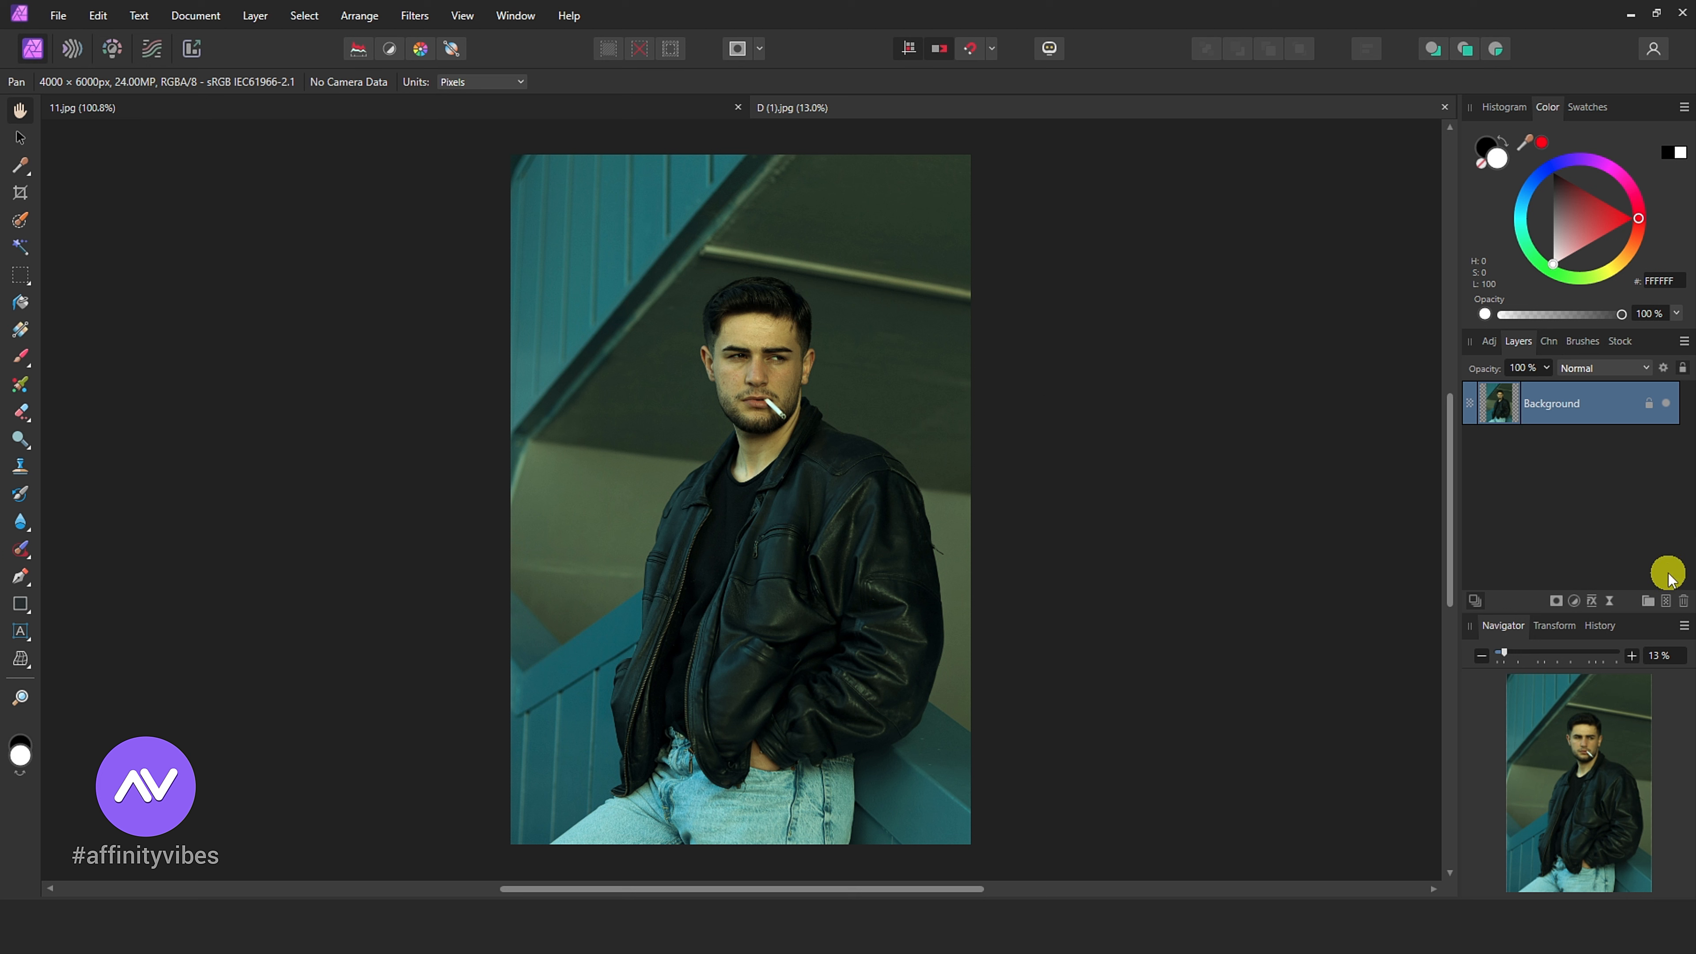
Step: Duplicate the Background layer of D (1).jpg and develop the copy with exposure 0.924, blackpoint -4% and brightness 1%
key(ctrl+j)
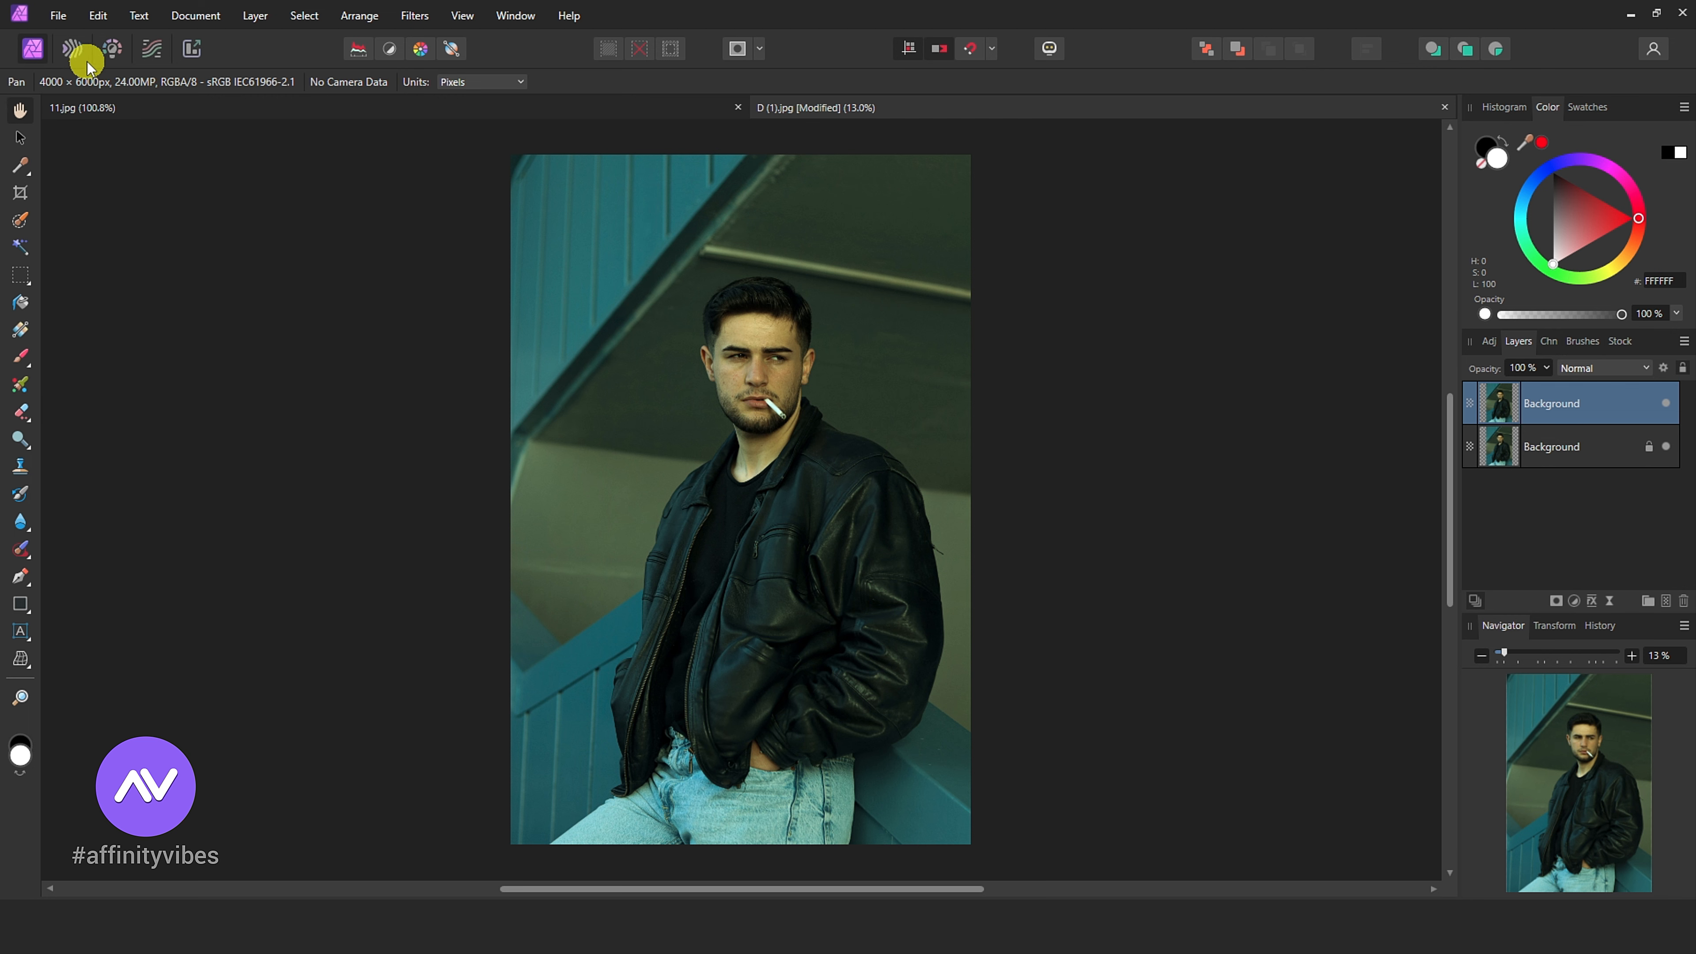
click(111, 47)
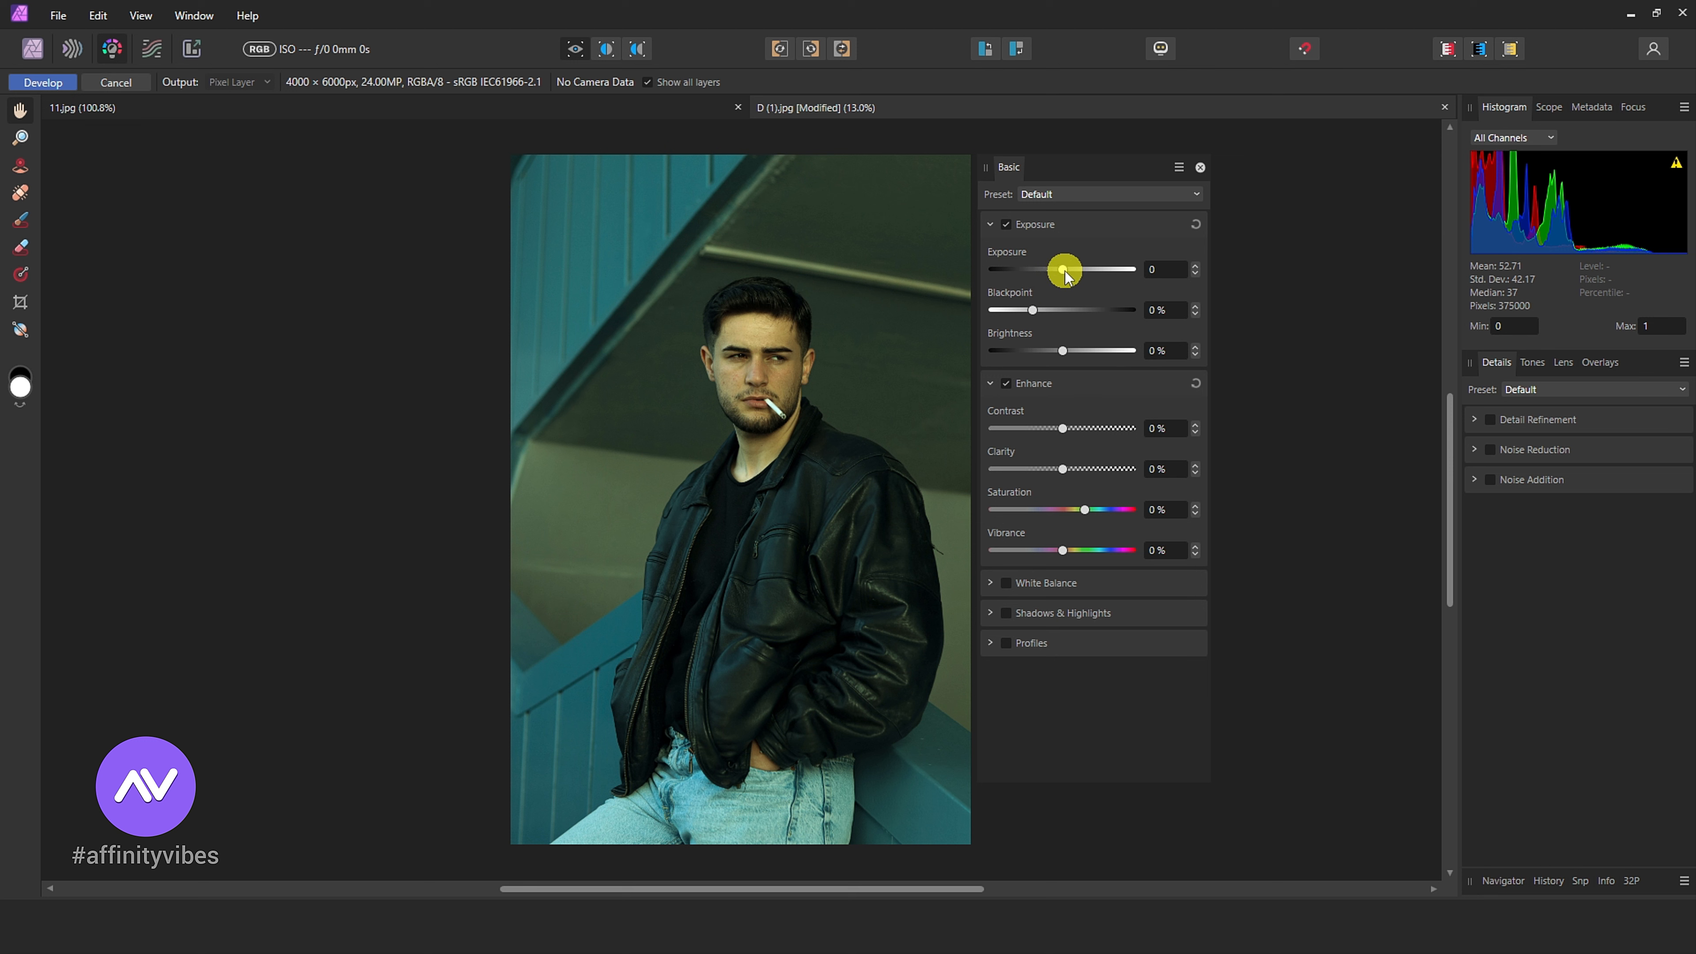
drag(1065, 272, 1067, 350)
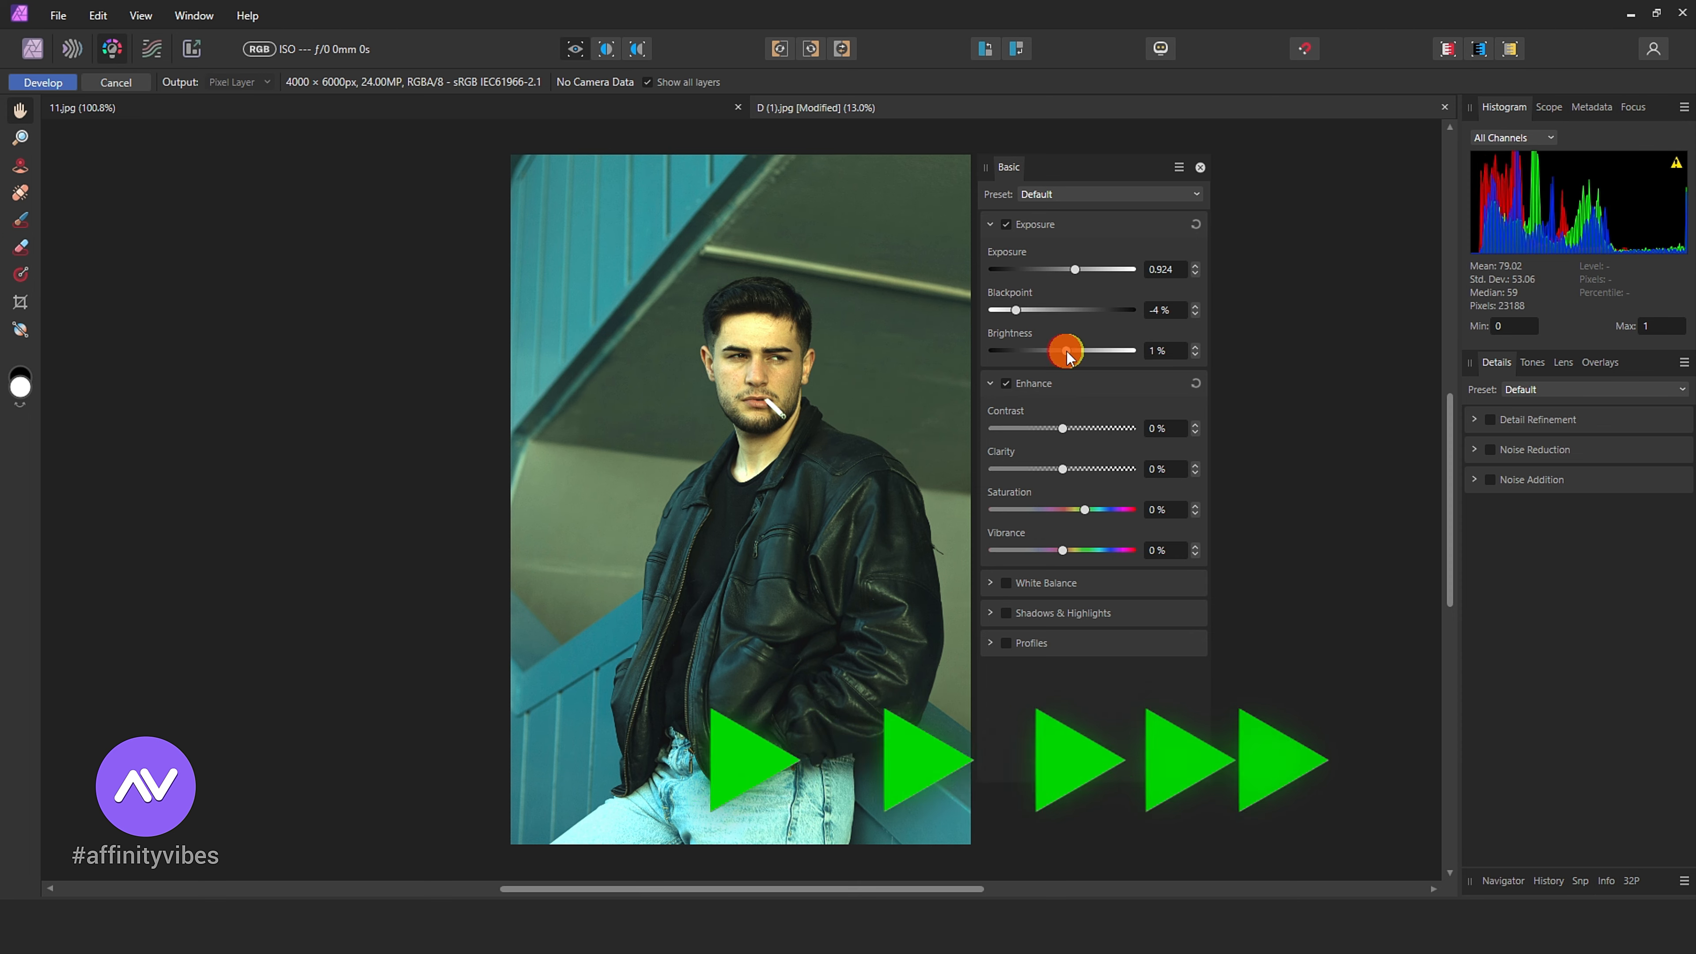
Step: Set the copy's saturation to 20%, vibrance to 46%, white balance temperature to -55% and tint to -8% in the Develop settings
drag(1064, 428, 1070, 511)
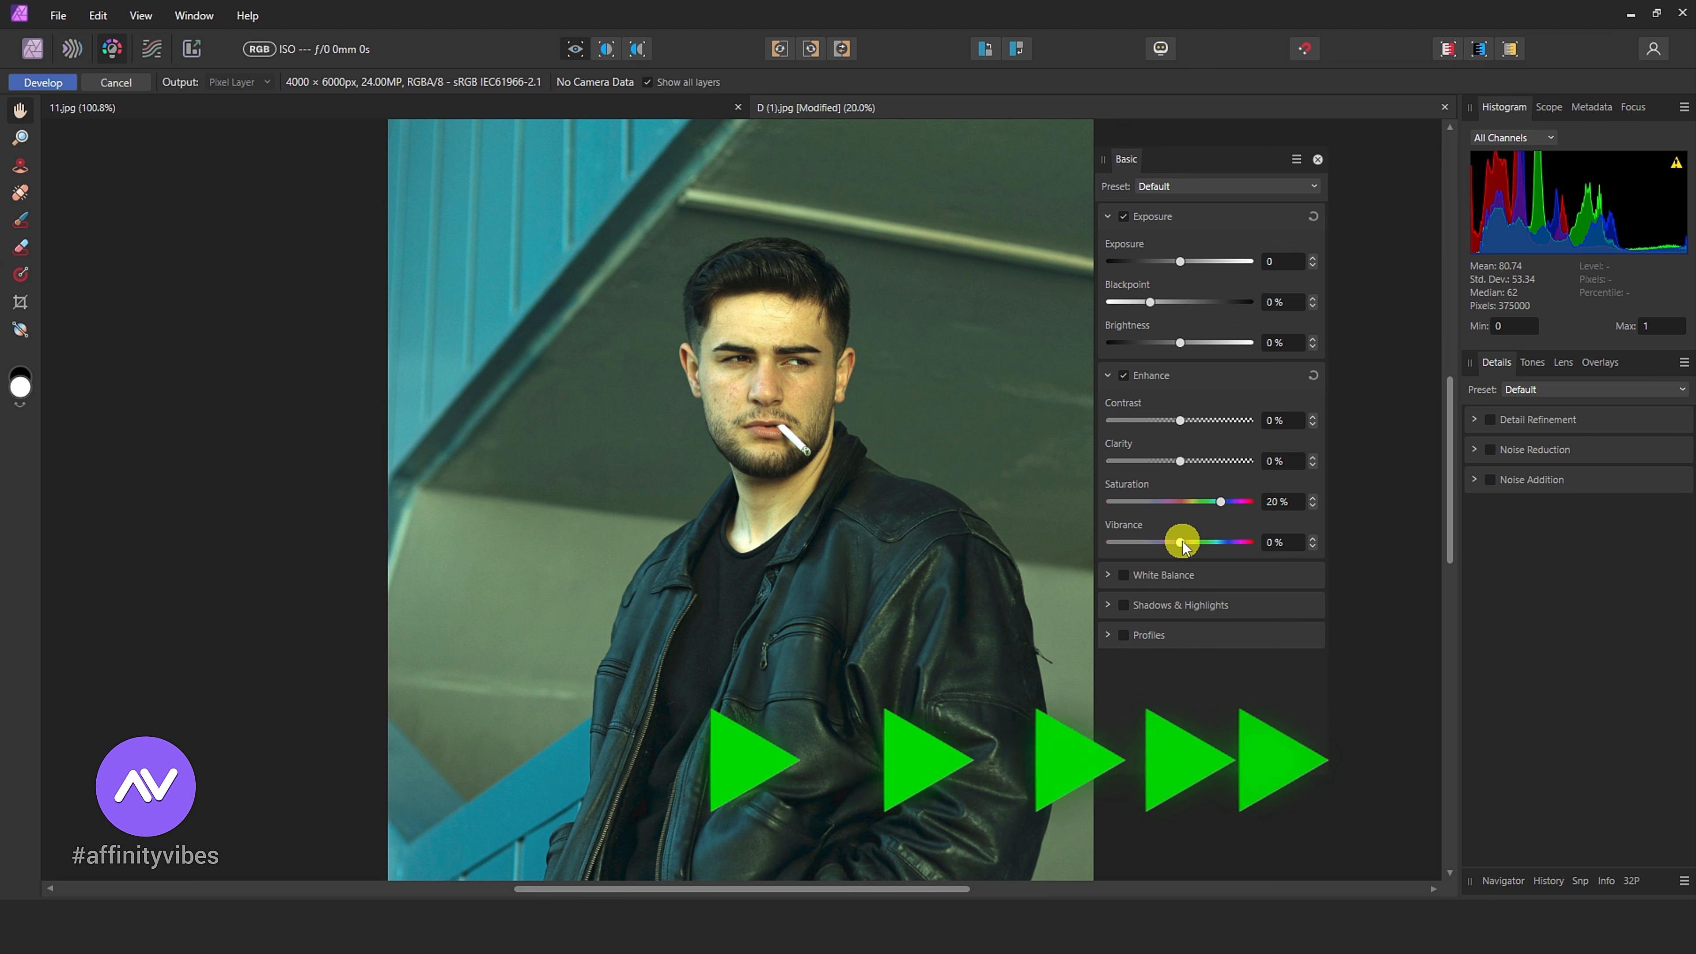
drag(1181, 542, 1243, 541)
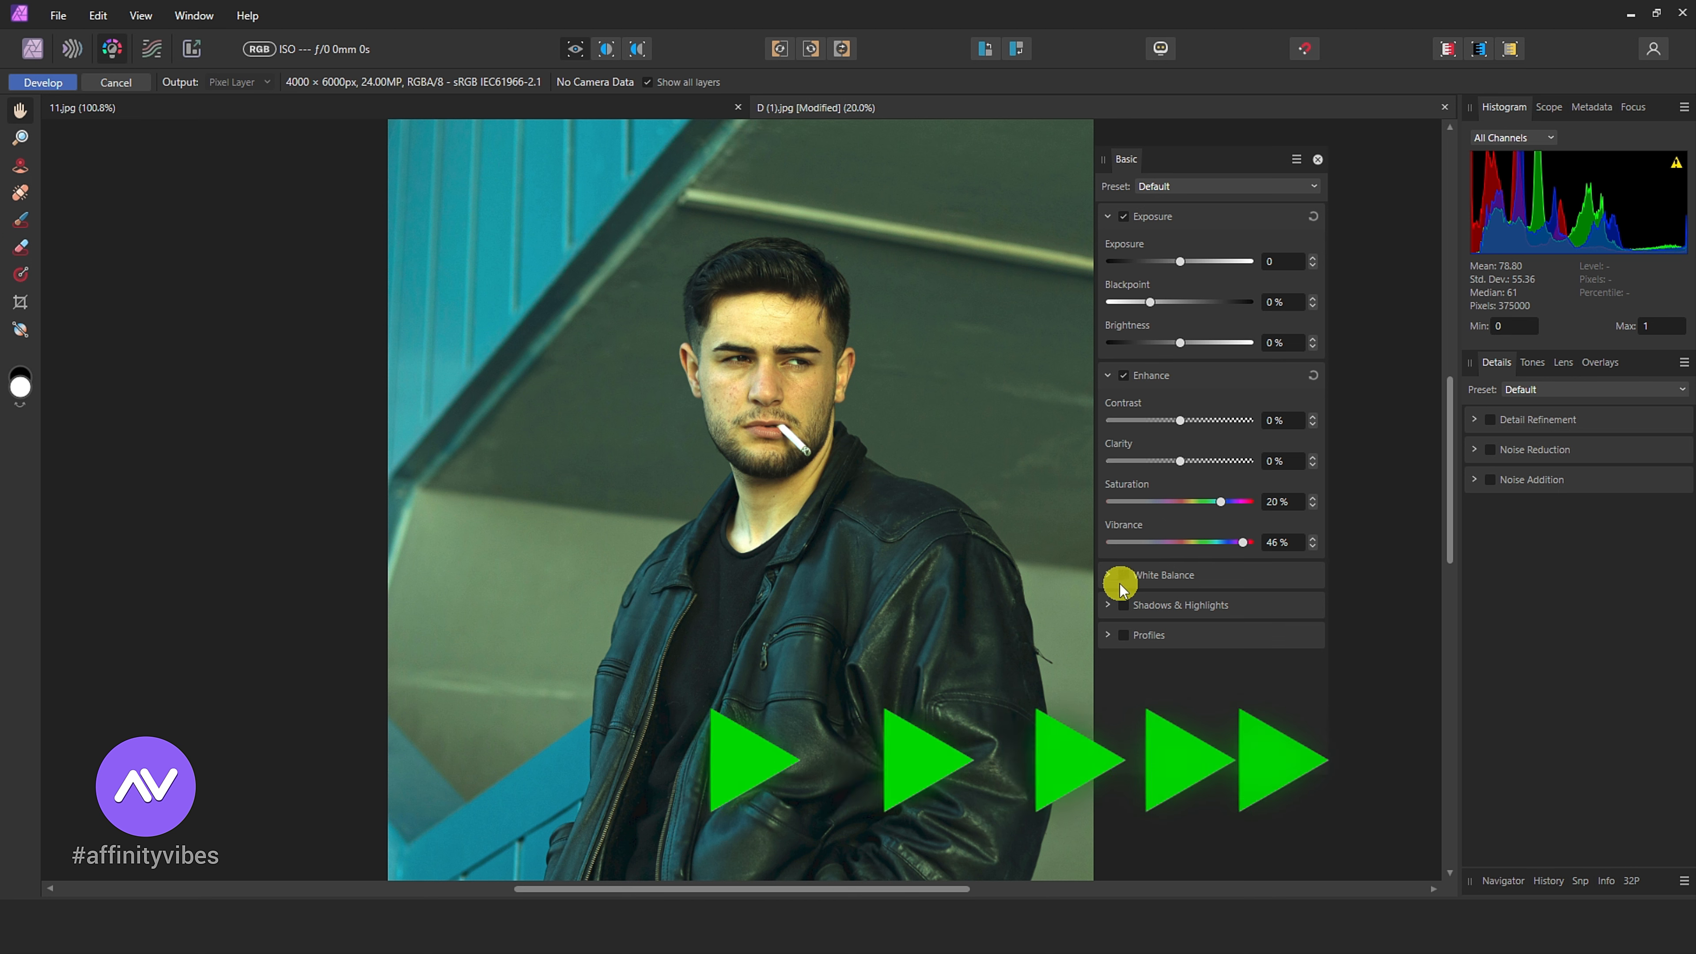
click(1108, 576)
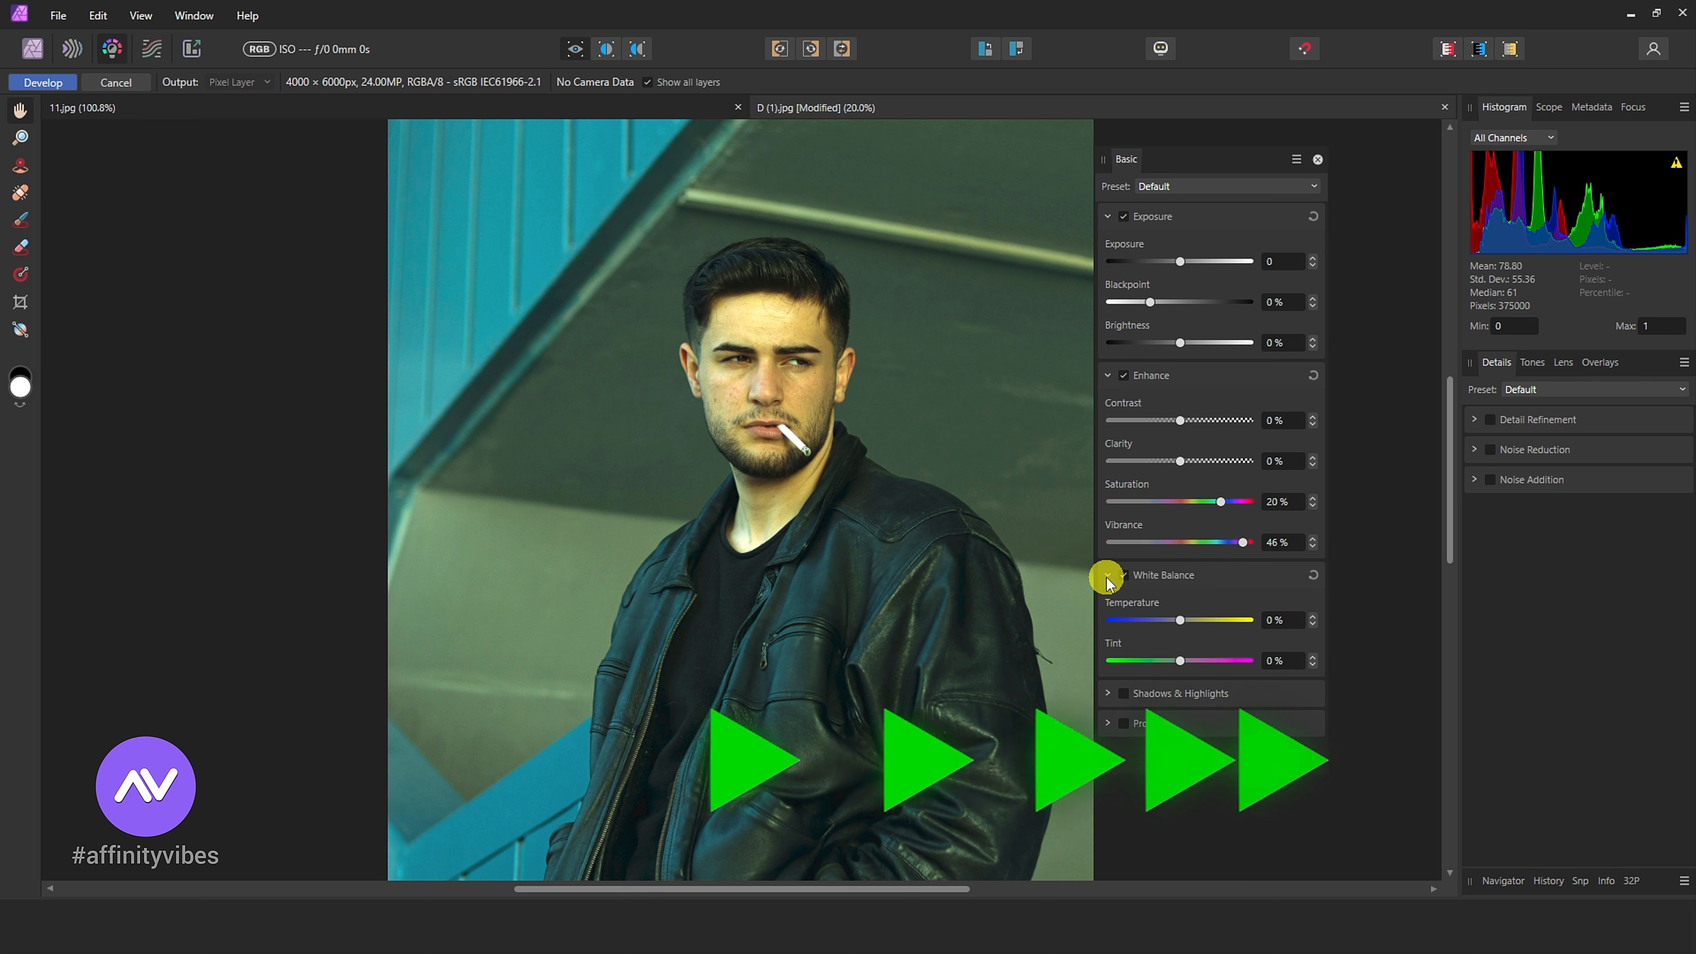
drag(1179, 620, 1168, 661)
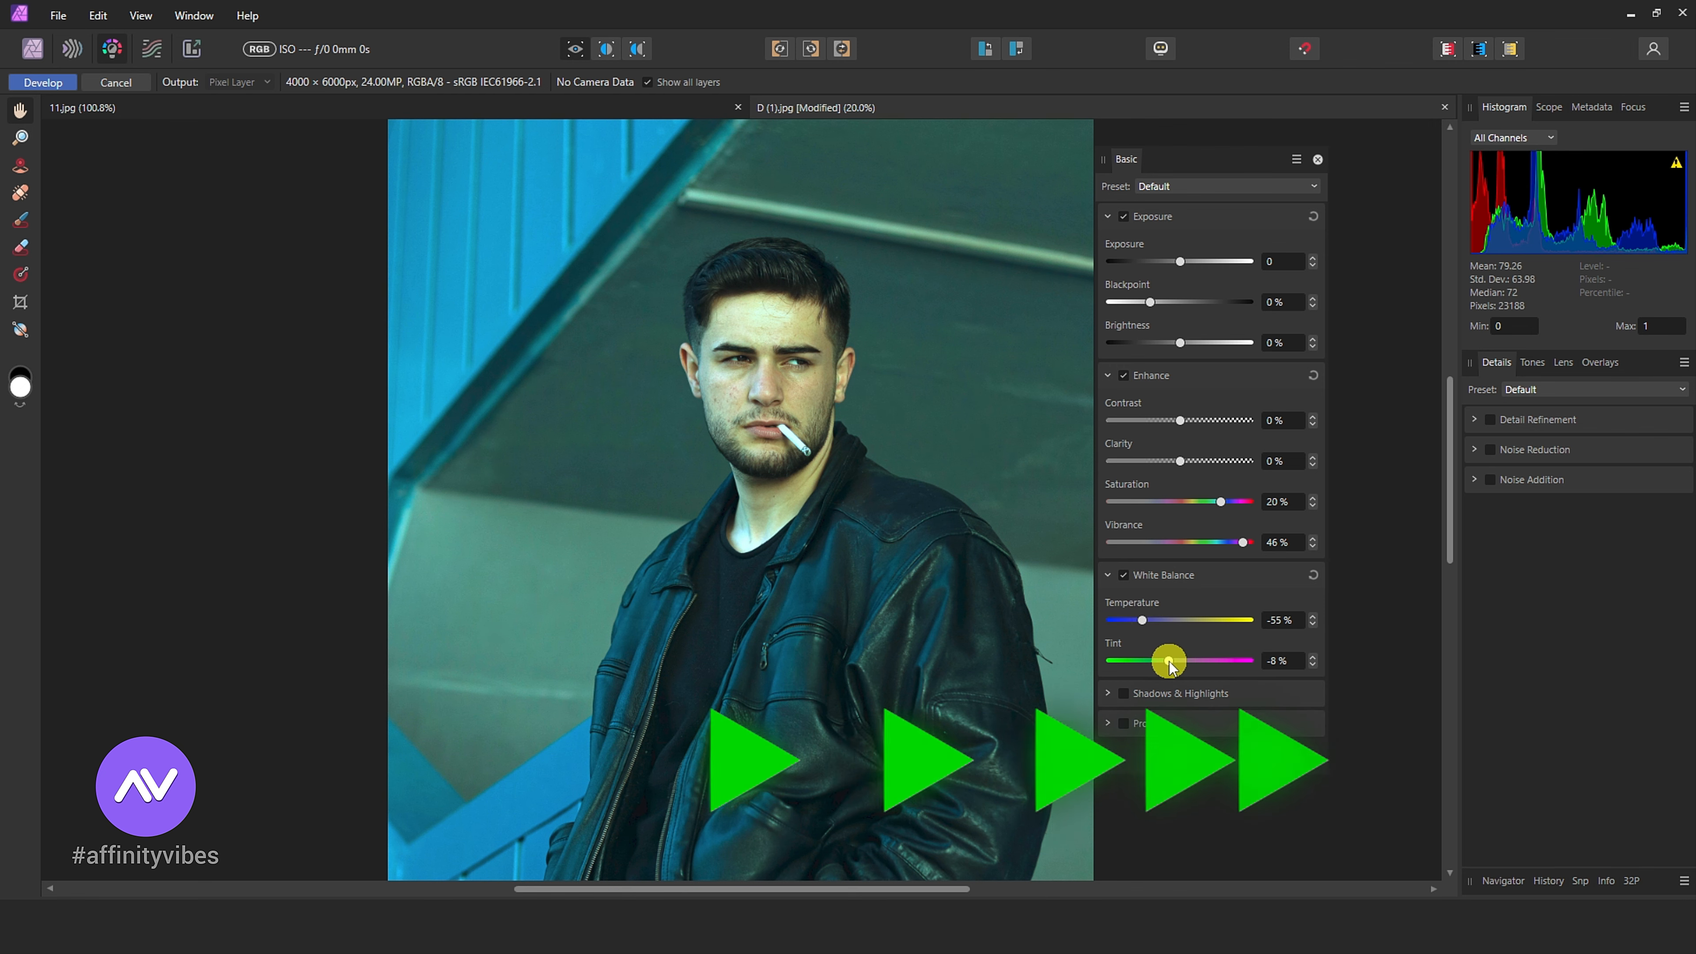
Step: Set the blackpoint to 4% and apply the Develop settings to the duplicated layer
drag(1153, 311, 1169, 305)
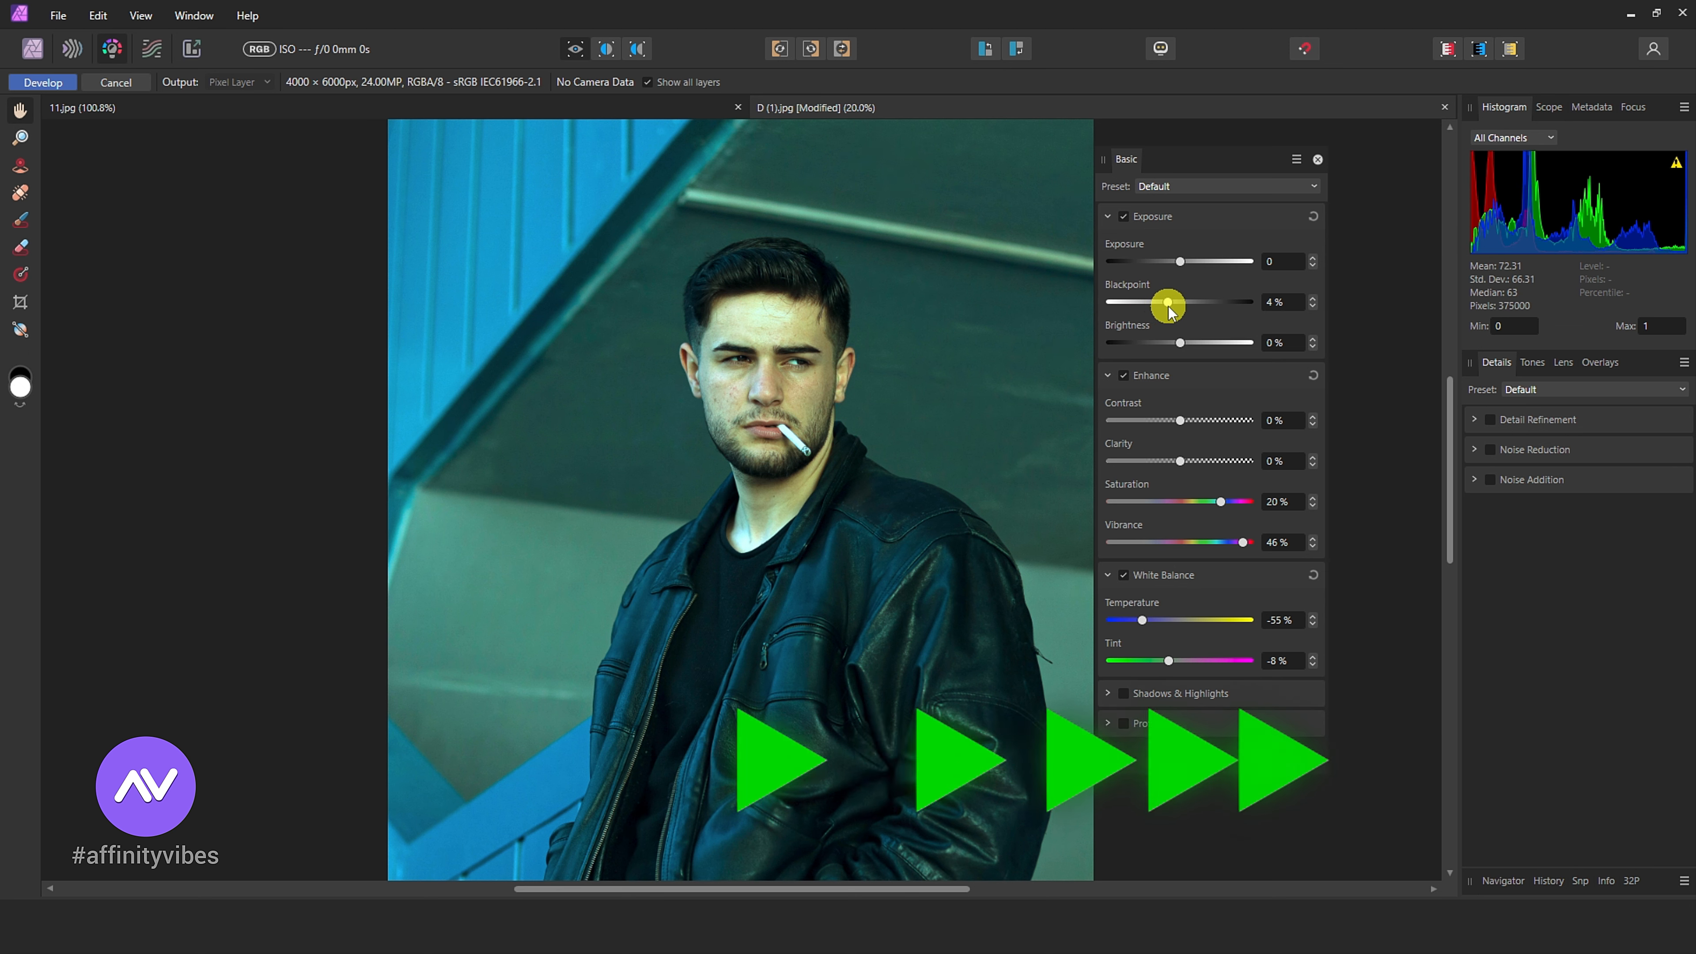
click(1319, 160)
click(53, 85)
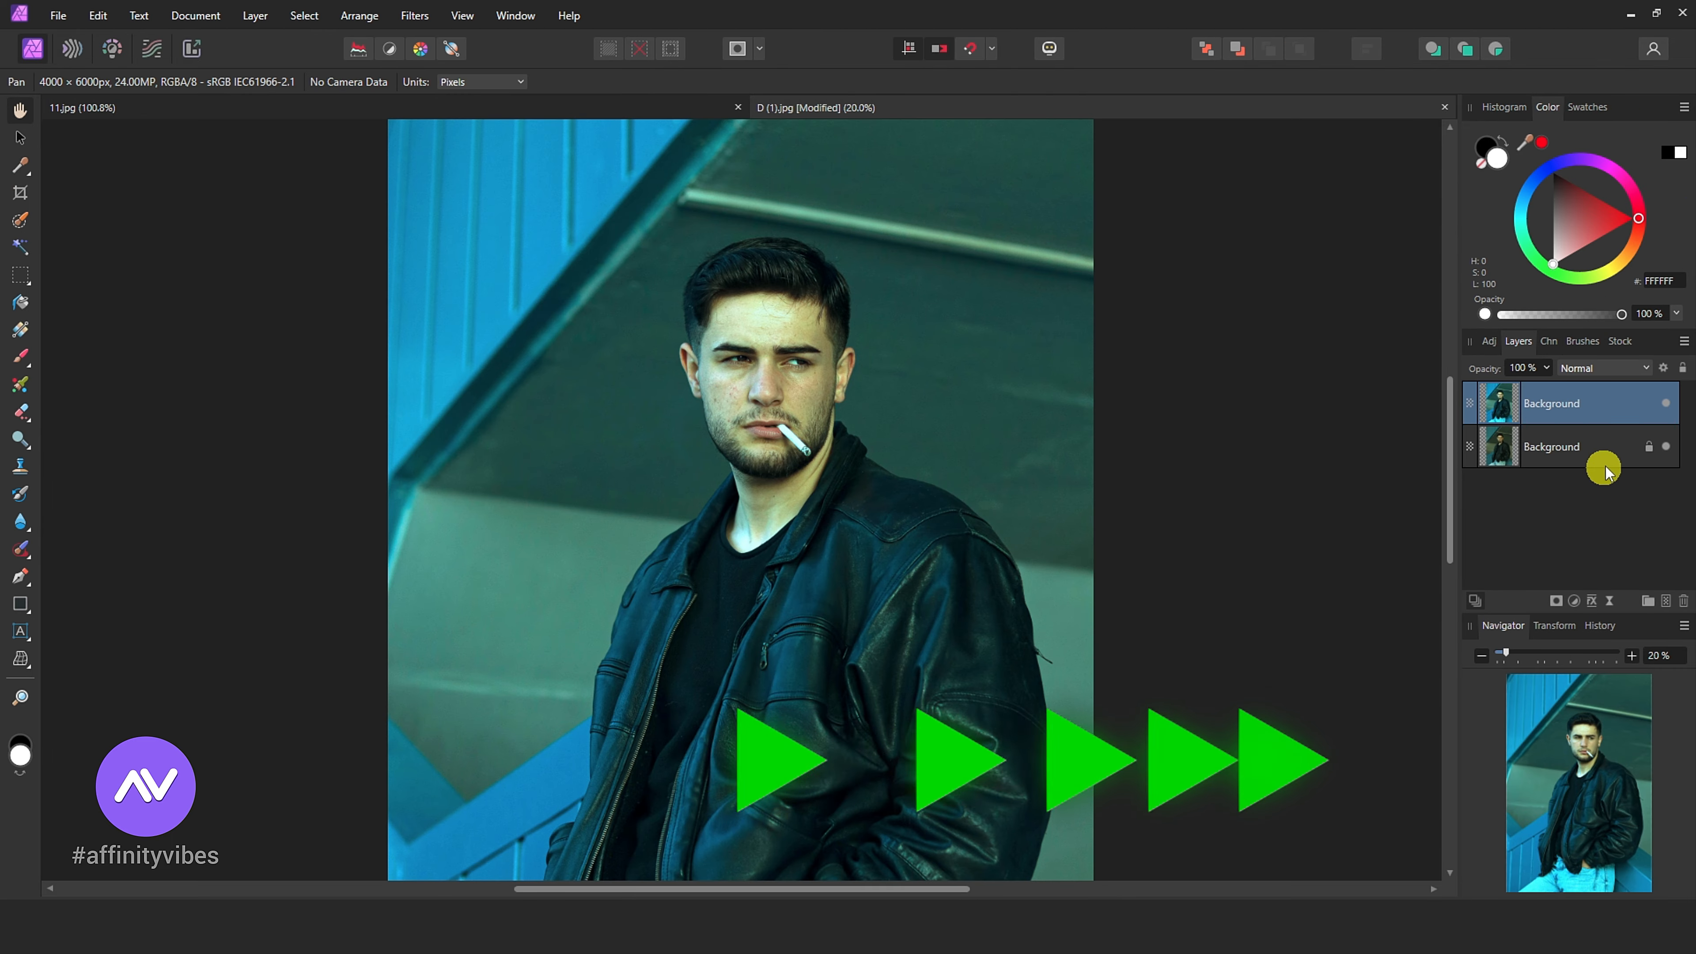
Step: Toggle the visibility of the developed Background copy to compare it with the original photo
click(1667, 404)
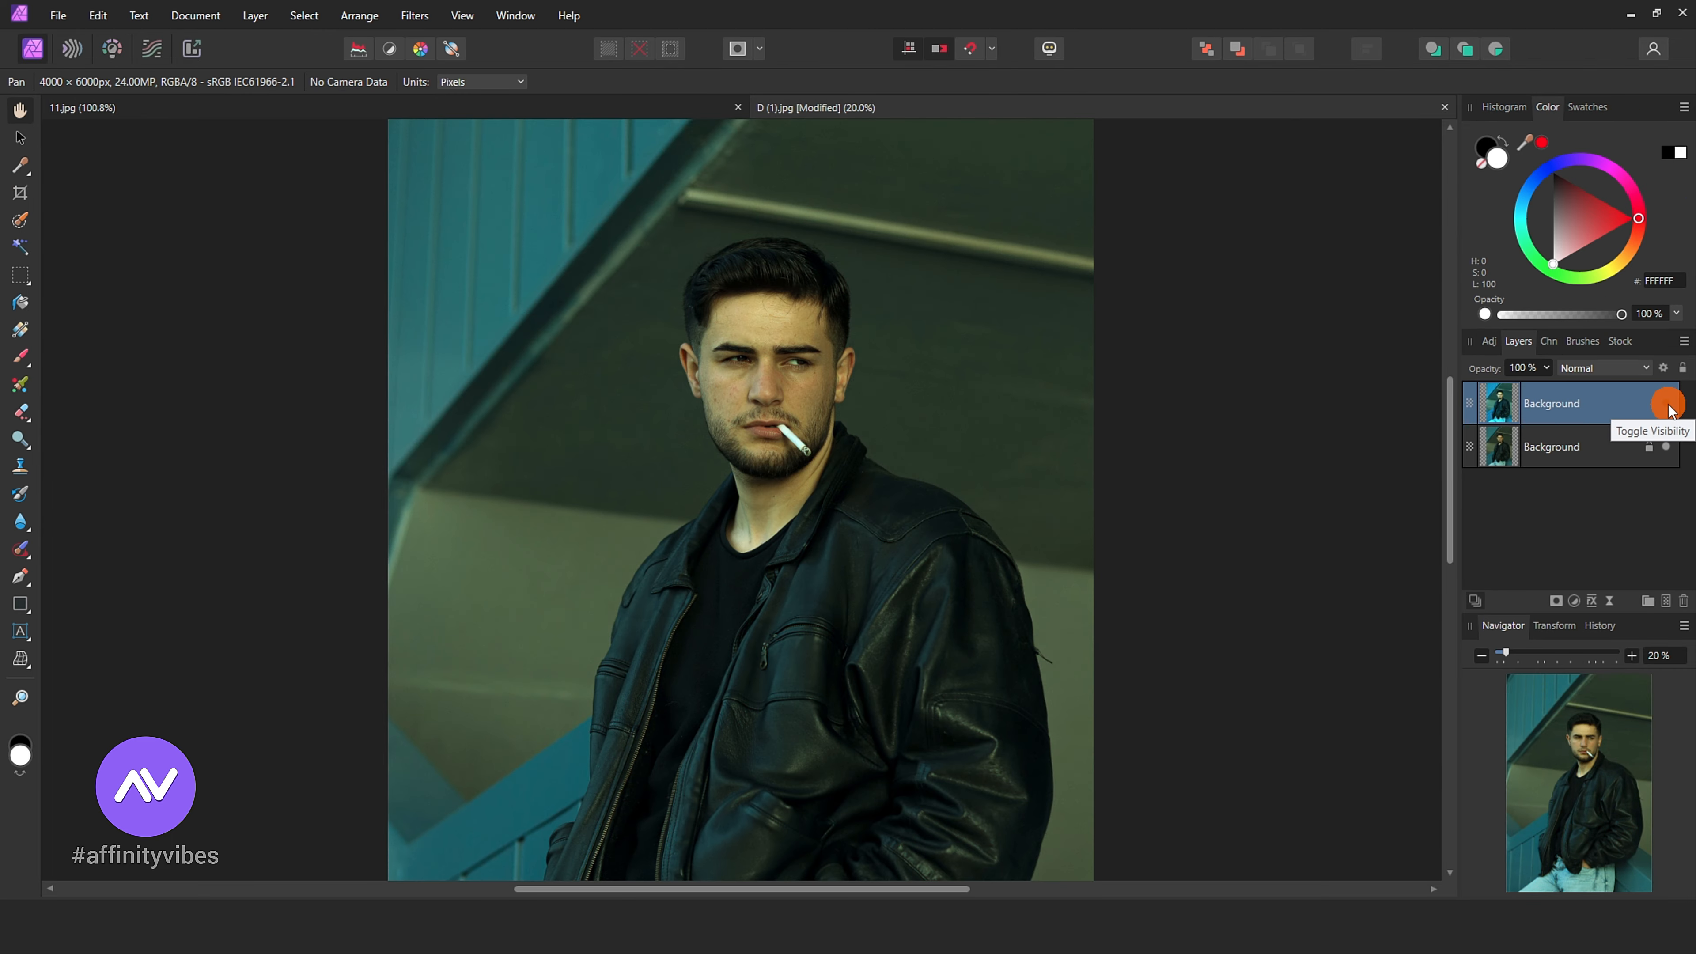
click(1668, 404)
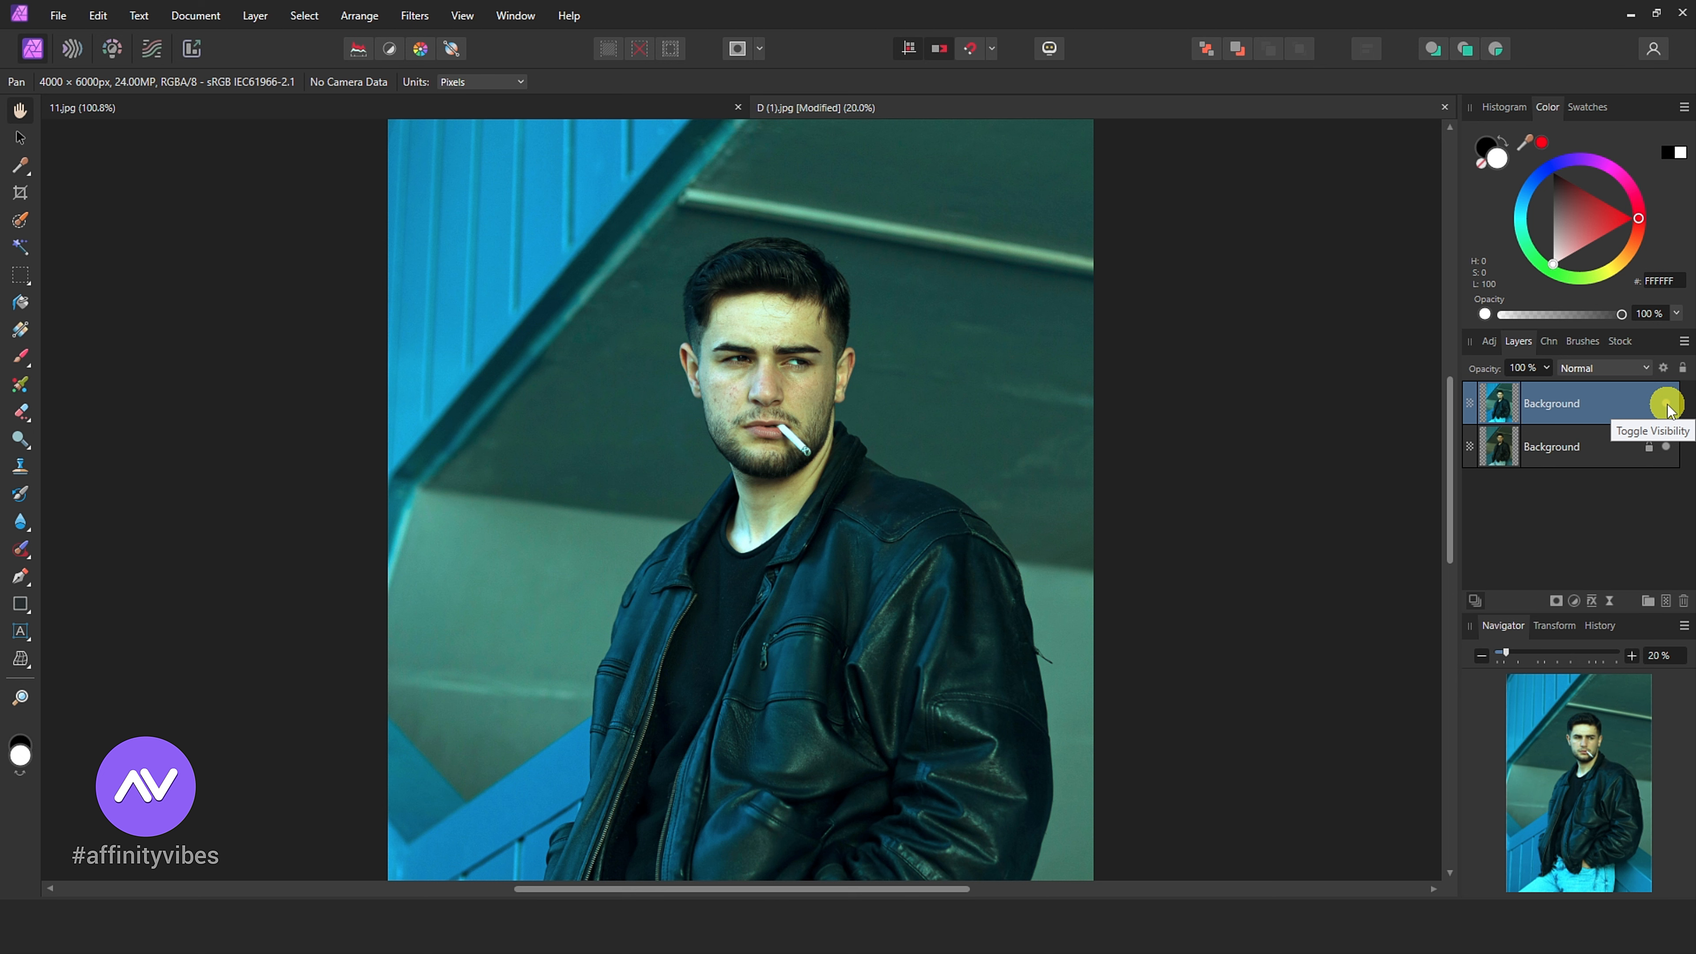
click(1668, 404)
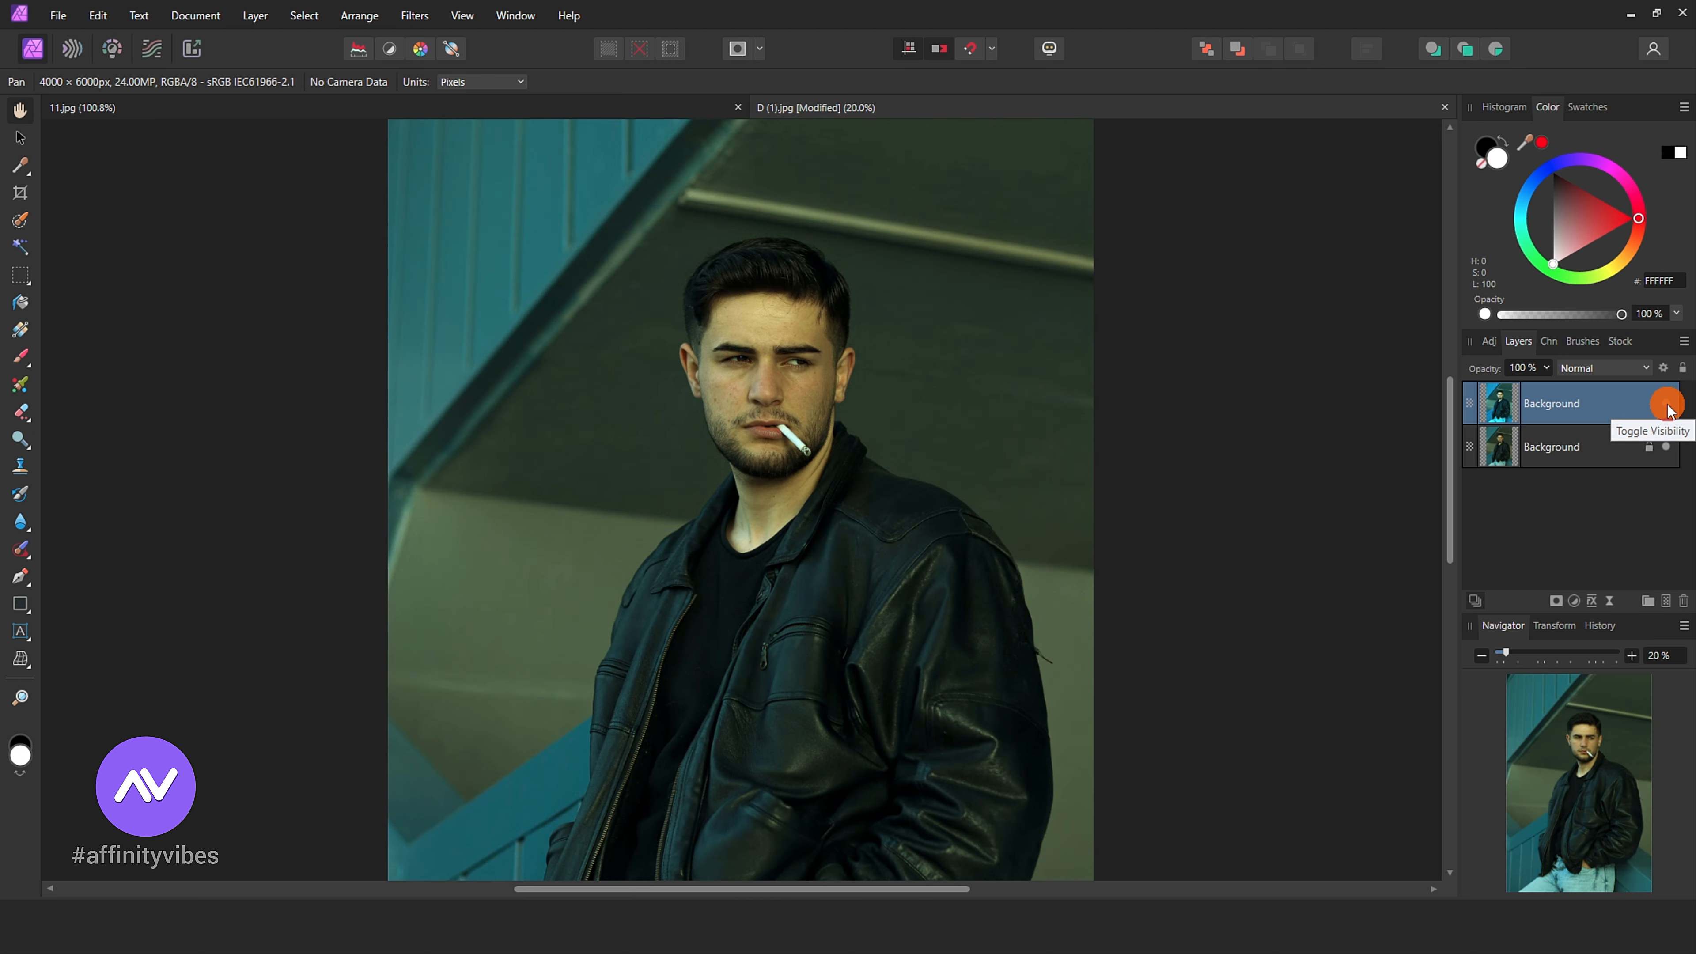
click(1667, 404)
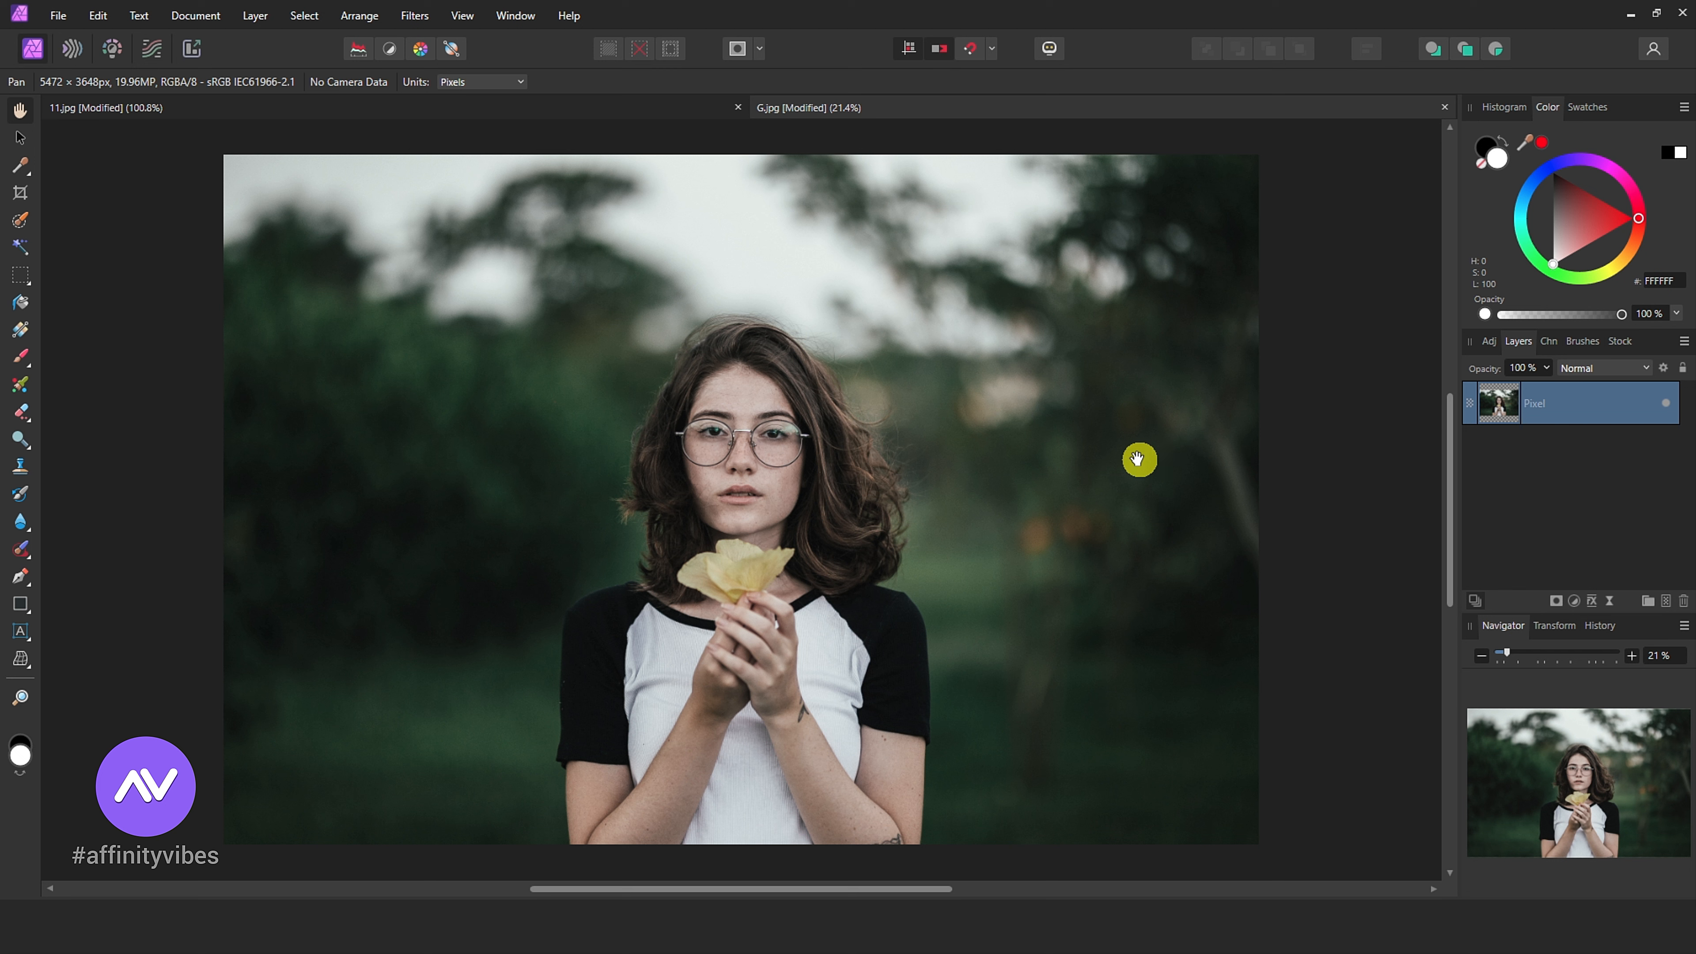
Step: Add a Color Balance adjustment to G.jpg and shift the color balance of its shadows
click(1576, 601)
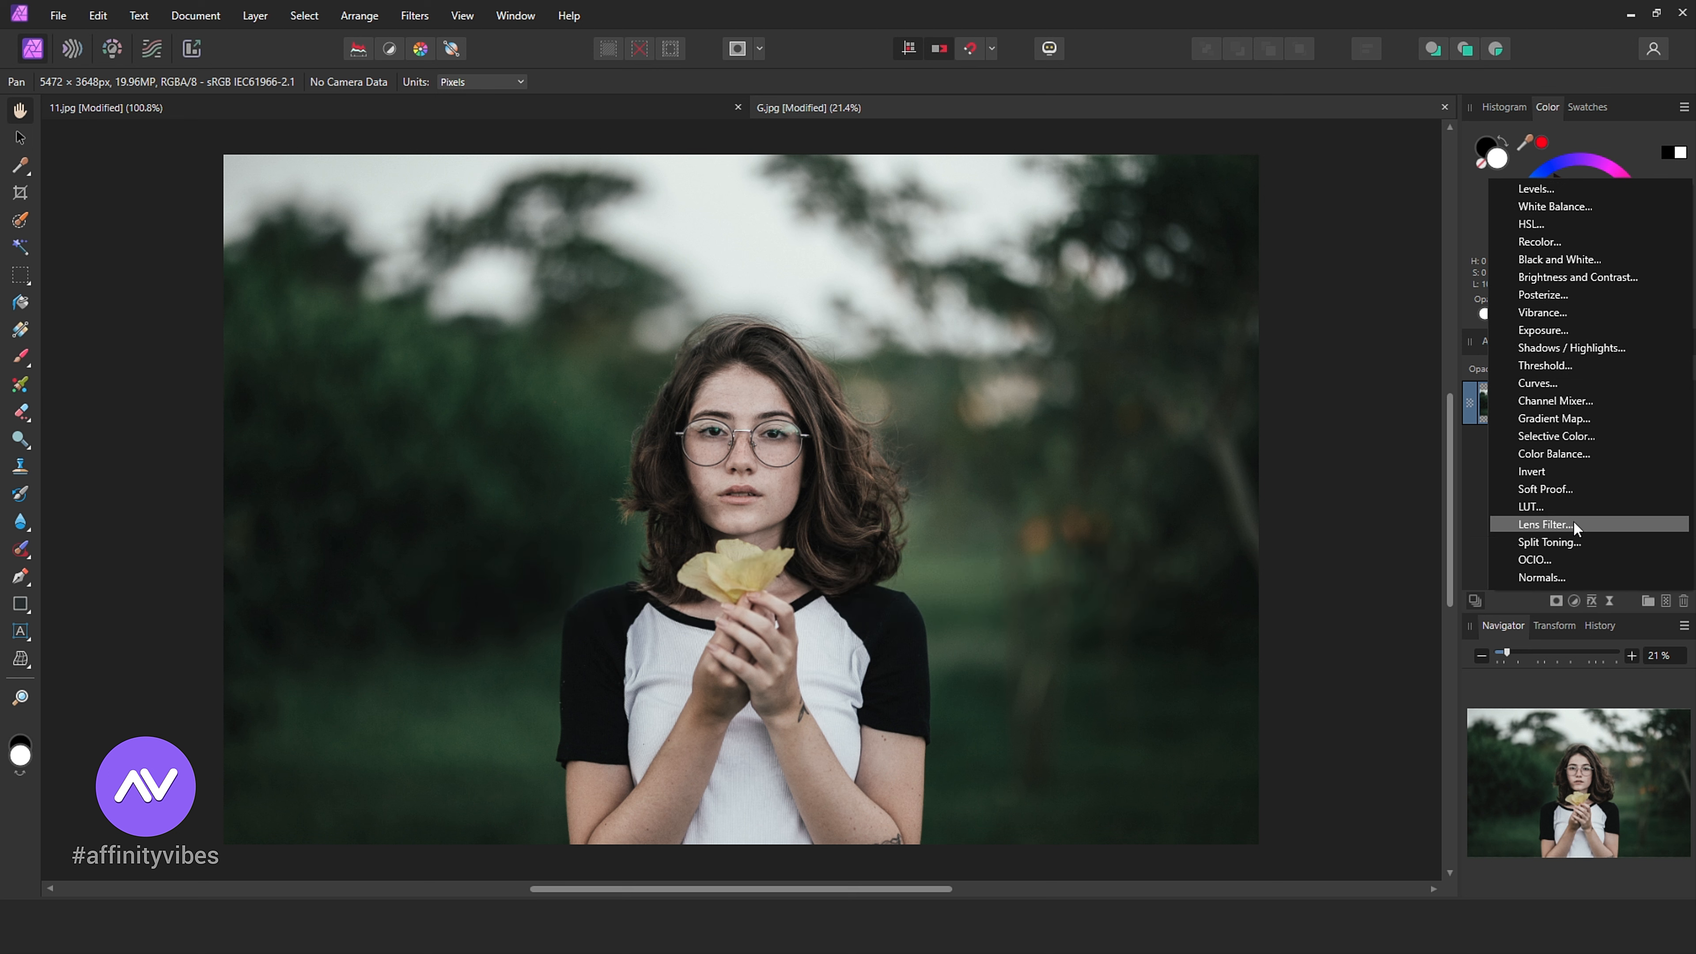
click(1570, 454)
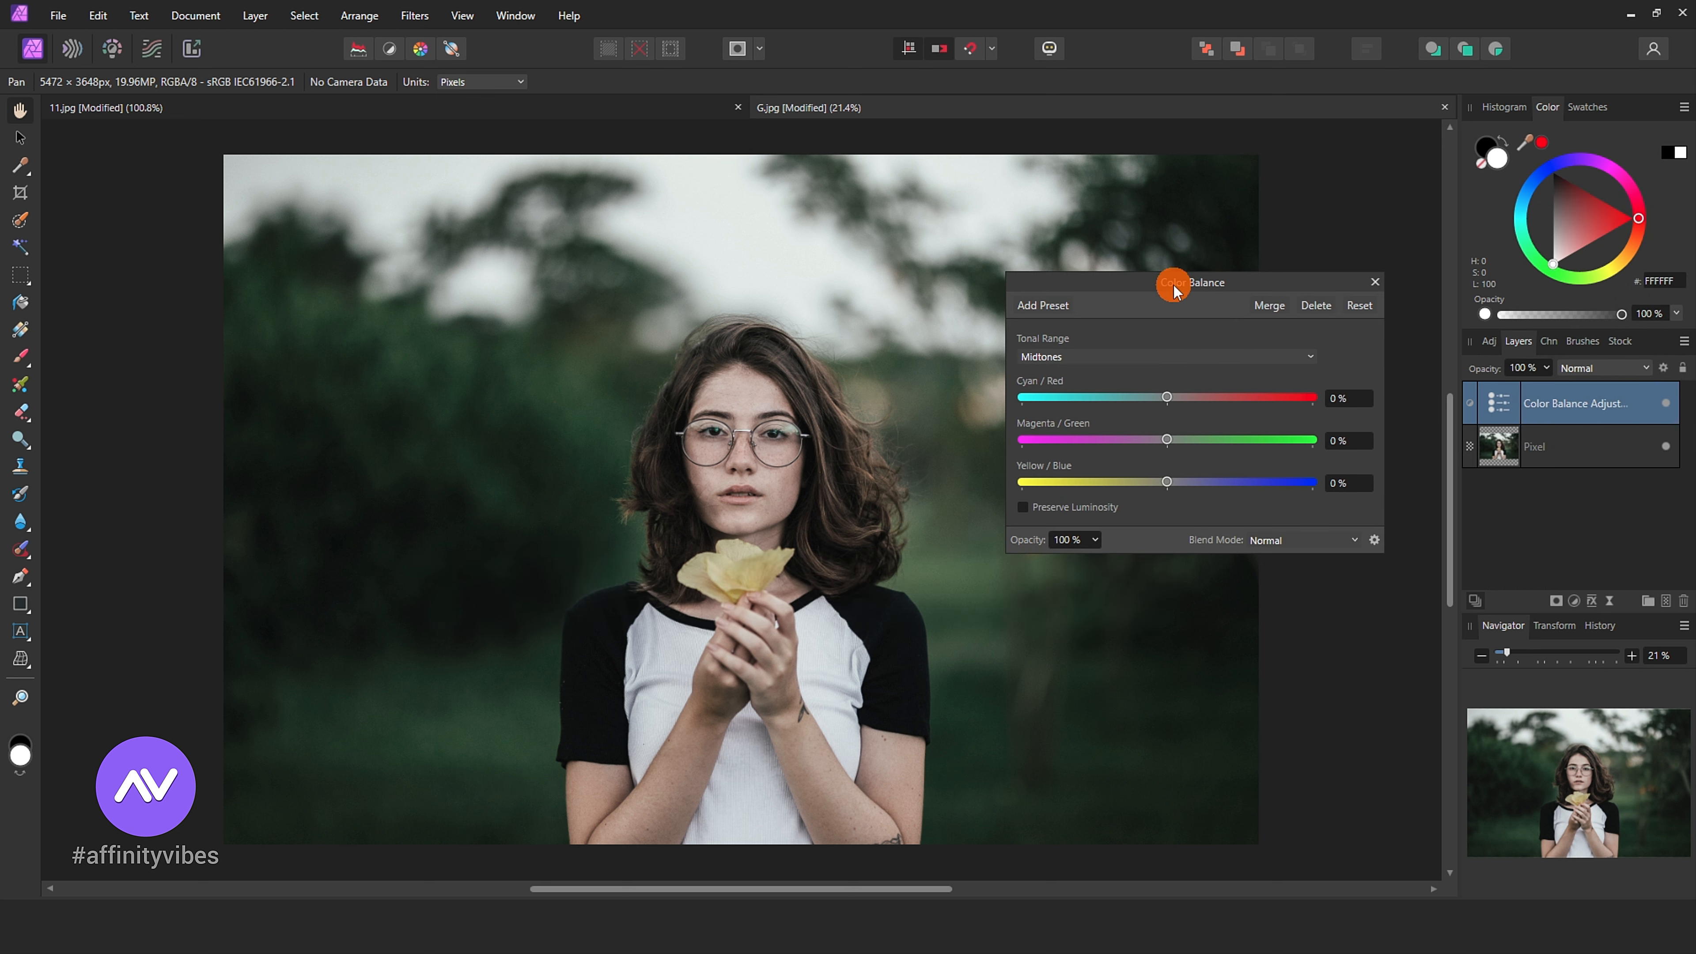
click(1160, 267)
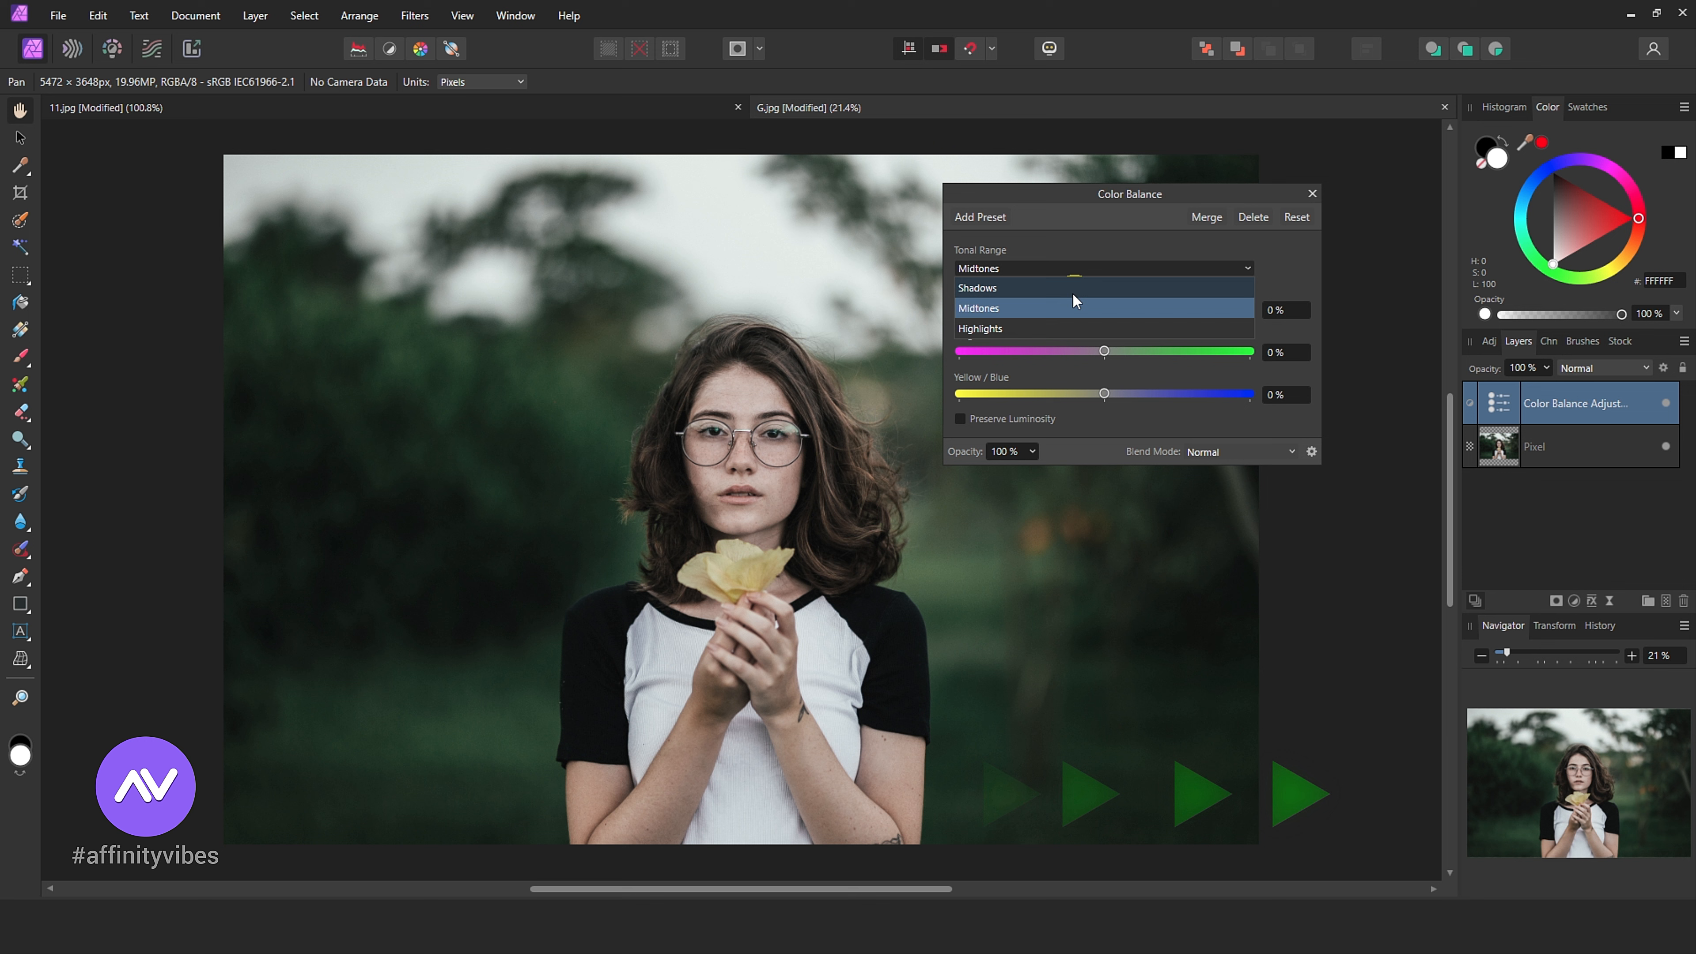
click(1032, 285)
drag(1105, 351, 1142, 308)
Step: Set the Color Balance highlights to Cyan/Red -6%, Magenta/Green 3% and Yellow/Blue -9%
click(1069, 267)
click(1048, 287)
mouse_move(1111, 394)
mouse_down()
mouse_move(1160, 393)
mouse_move(1123, 352)
mouse_move(1124, 307)
mouse_move(1099, 309)
mouse_move(1110, 350)
mouse_move(1092, 393)
mouse_up()
click(1053, 267)
click(1020, 328)
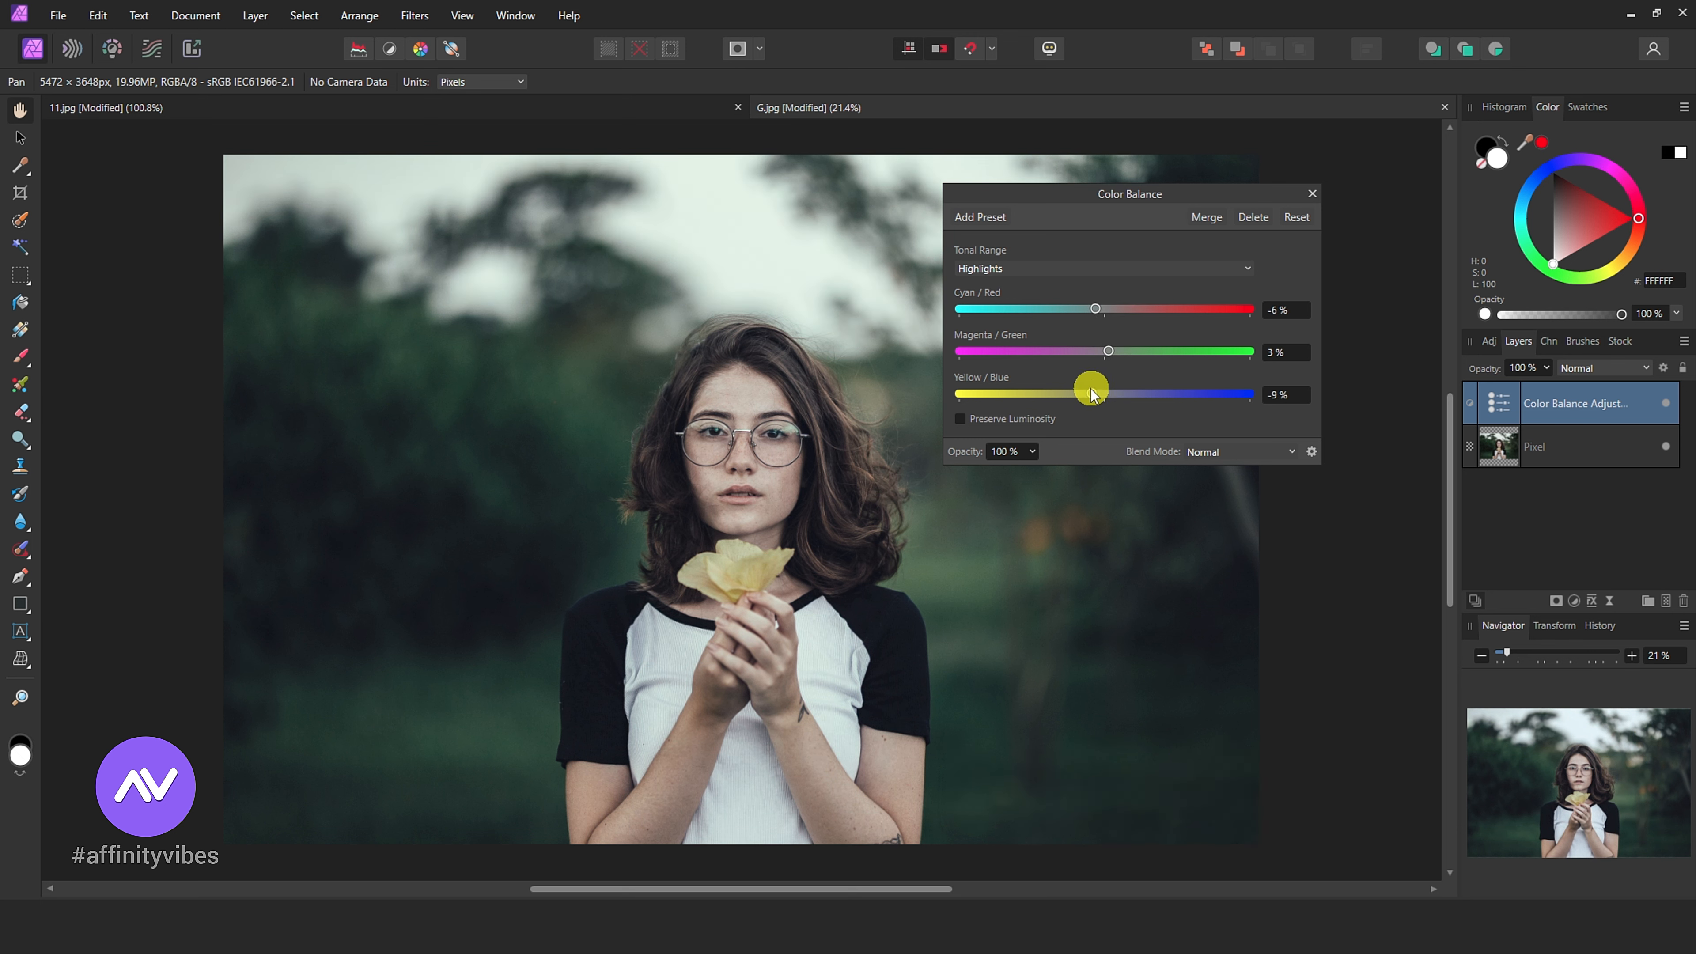
click(1312, 196)
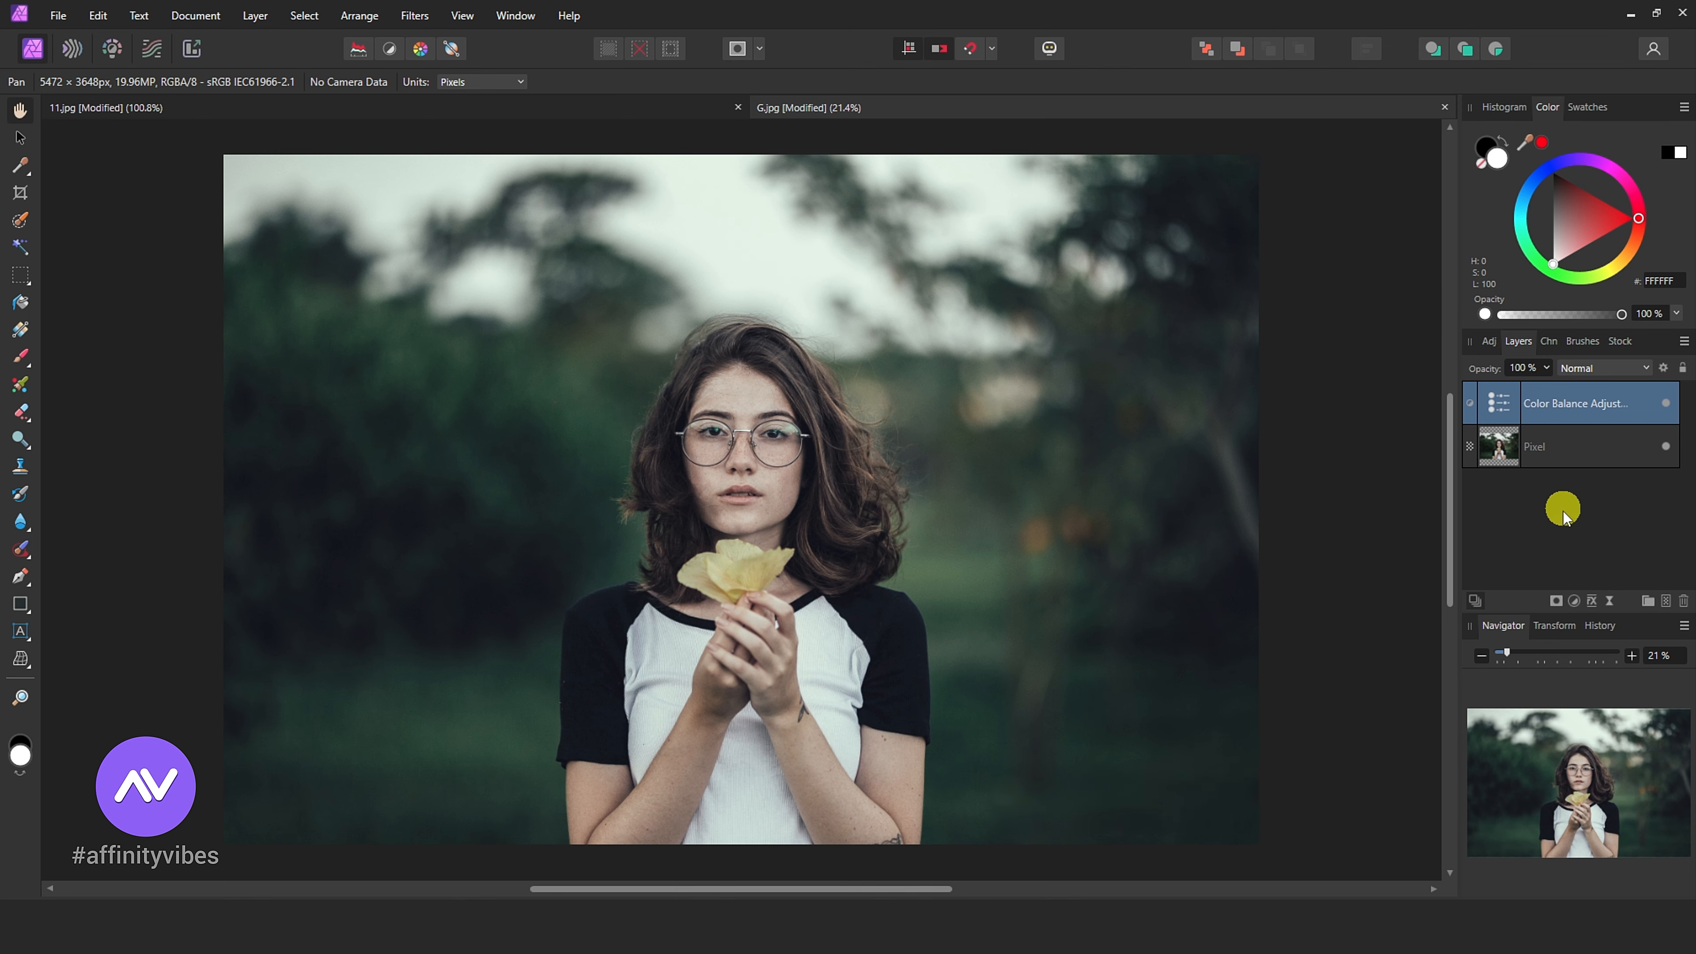
Step: Add an HSL adjustment to G.jpg and set the greens' saturation shift to 36%
click(1573, 600)
click(1530, 224)
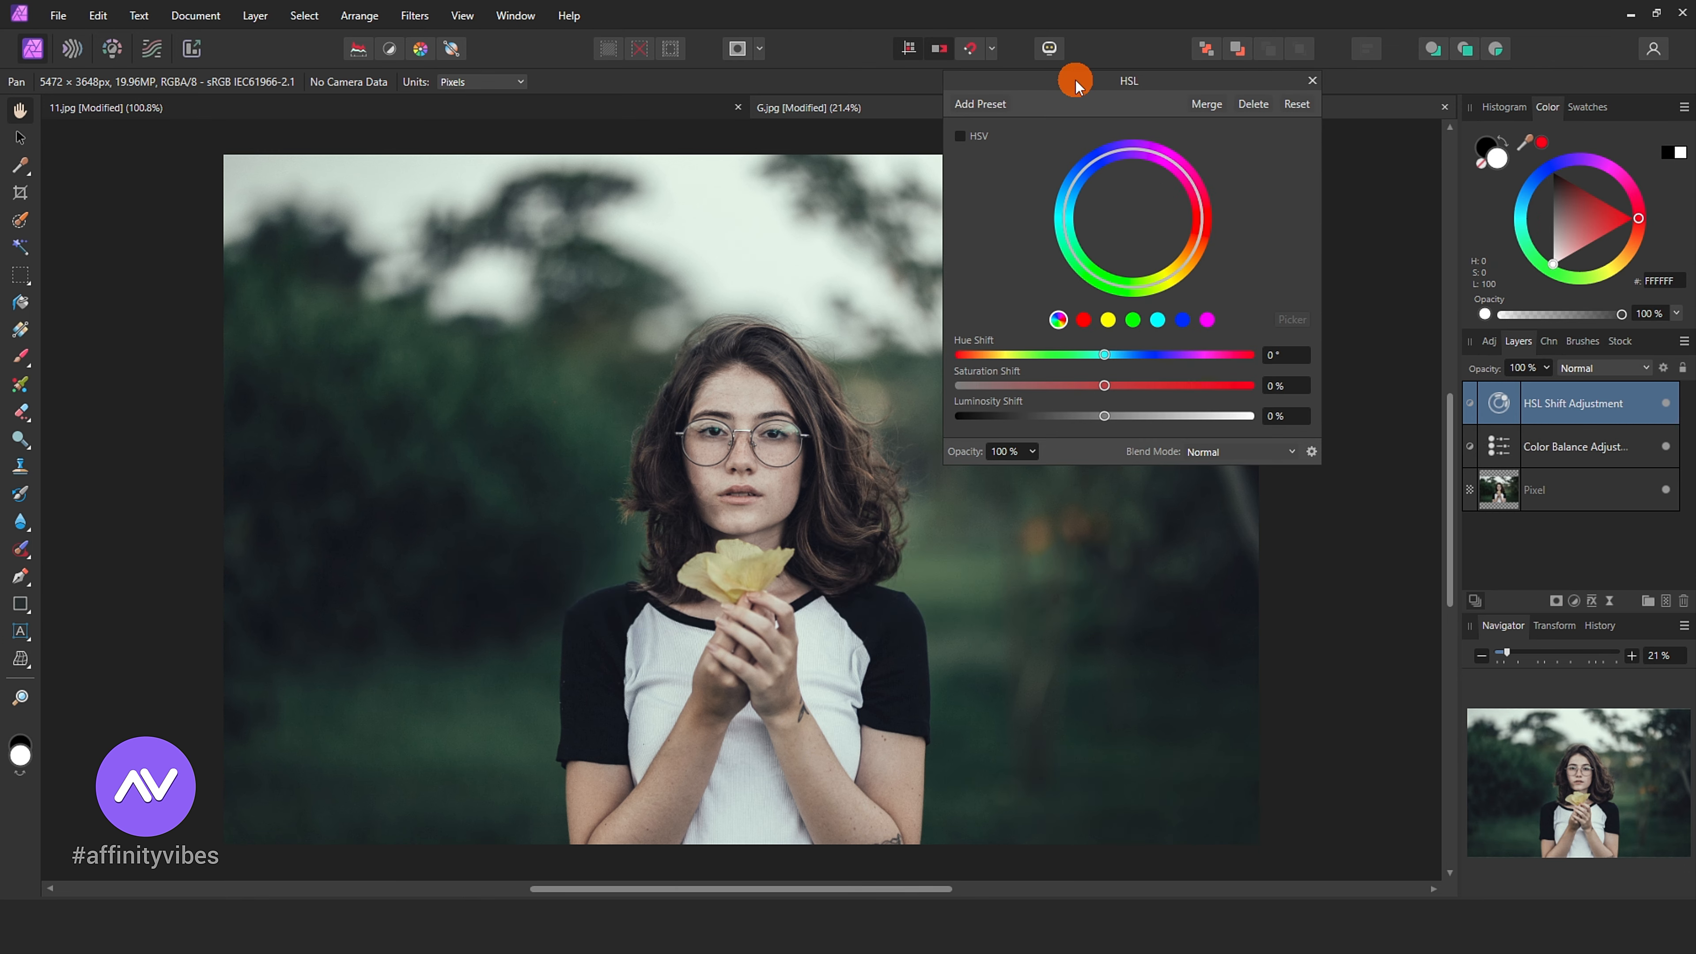
drag(1075, 76, 1143, 244)
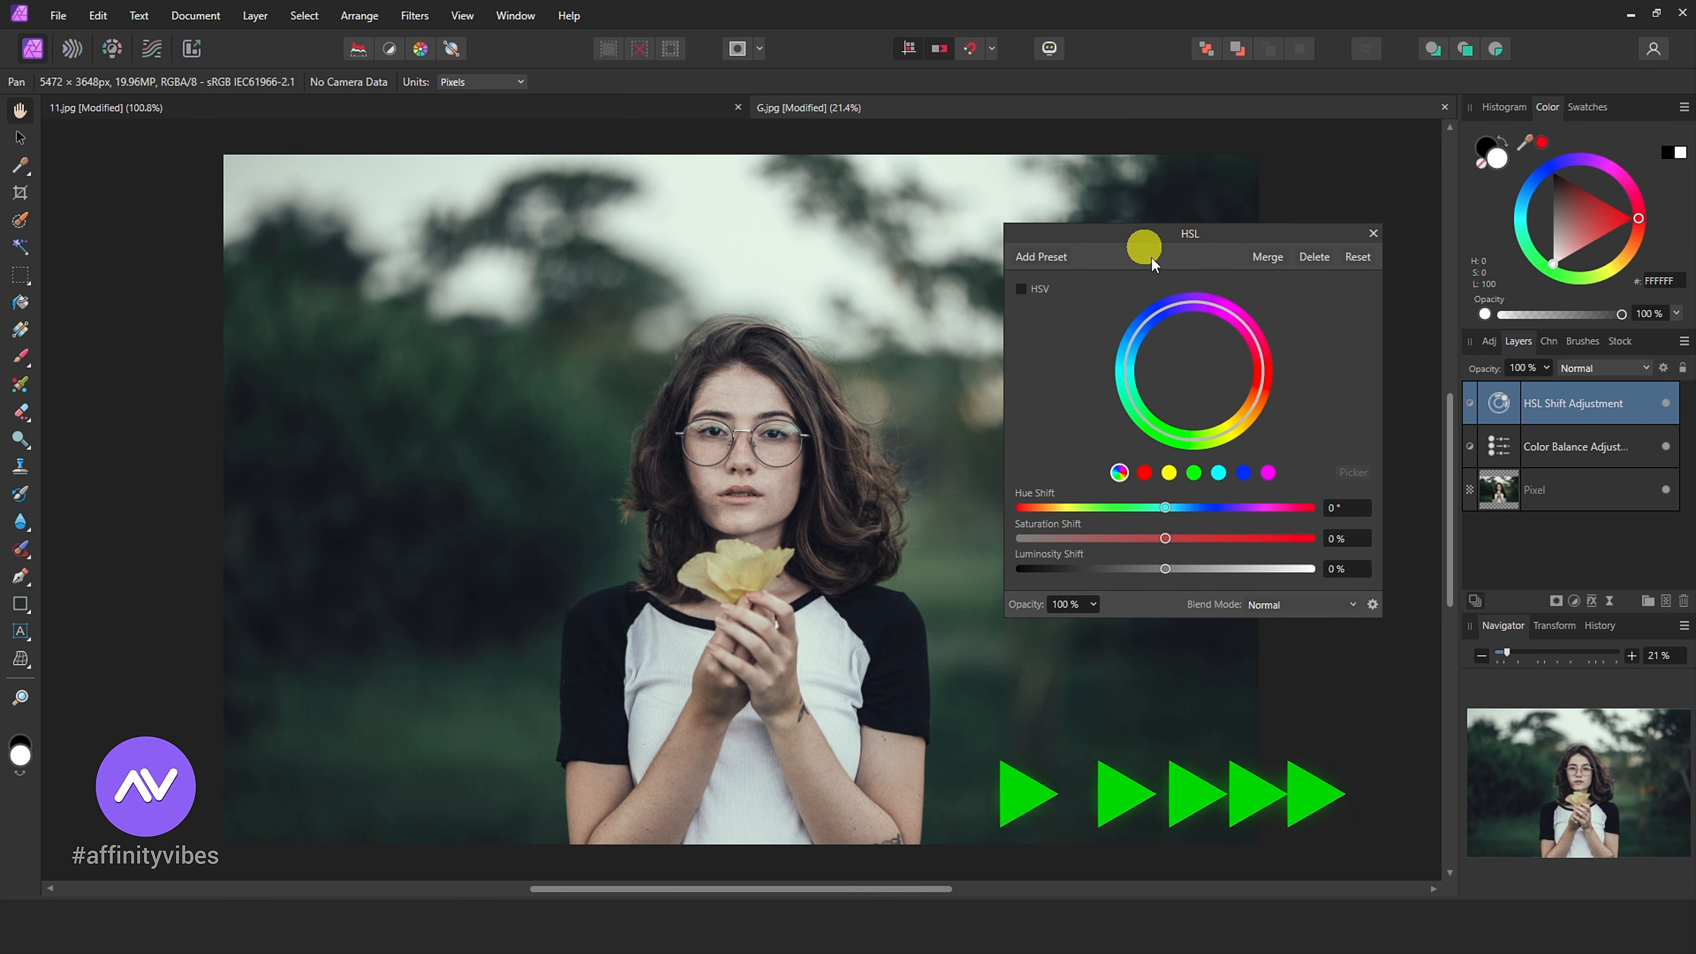
click(1193, 473)
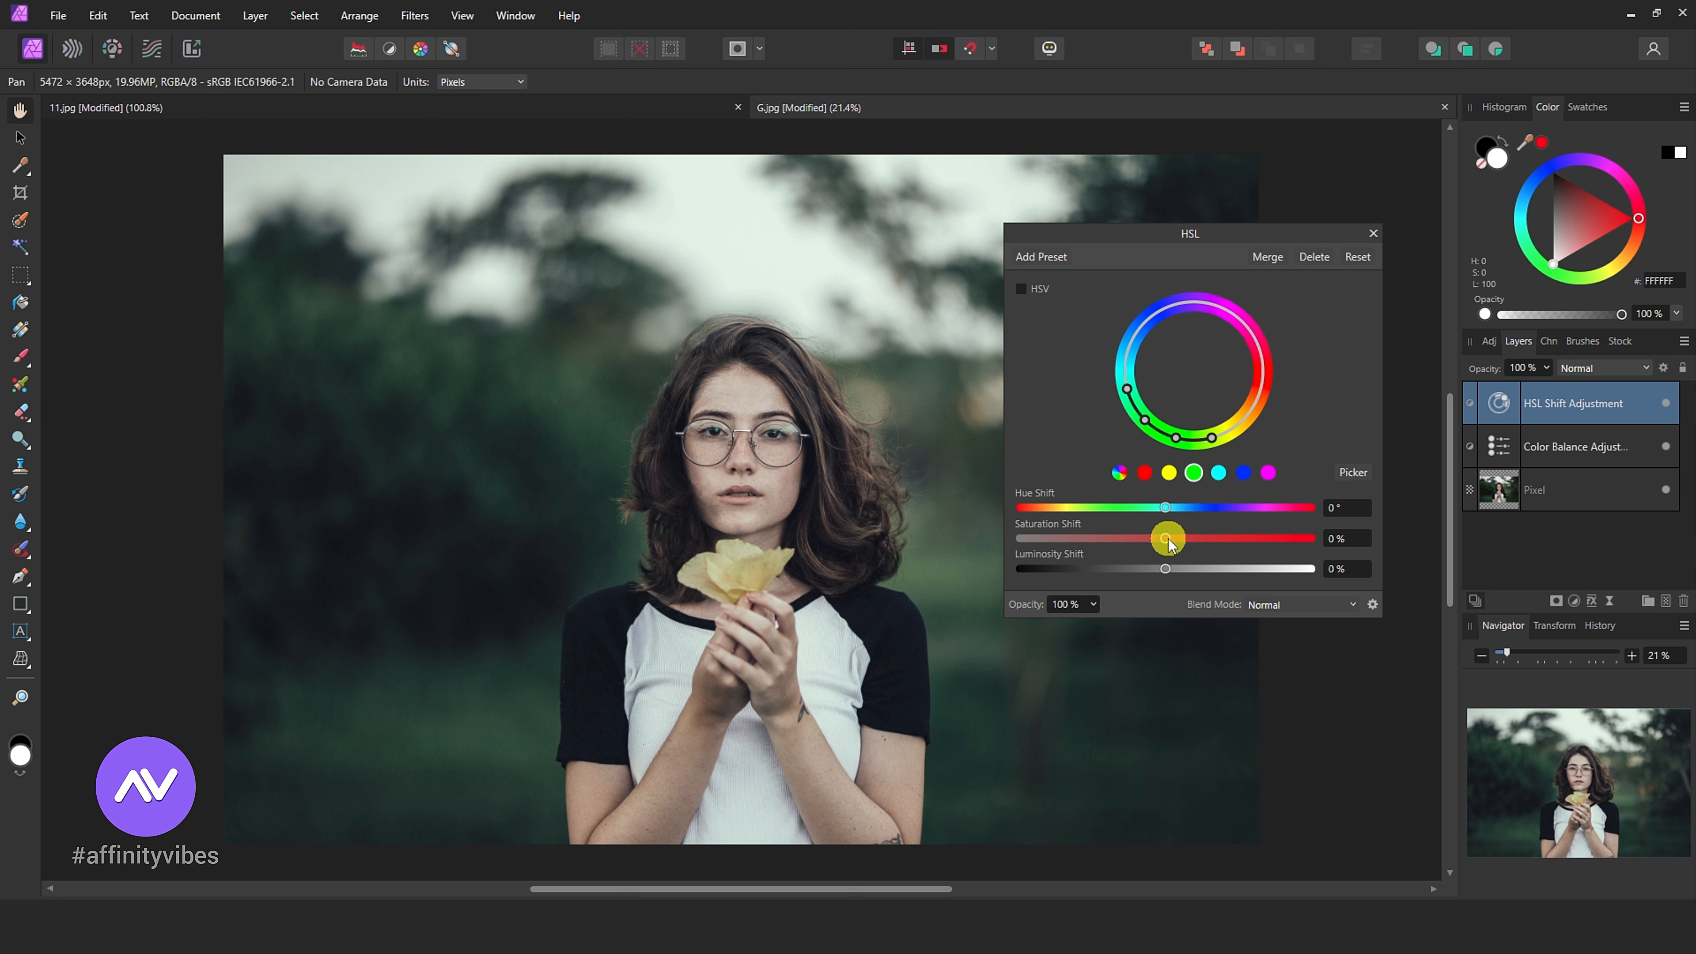
drag(1165, 538, 1218, 538)
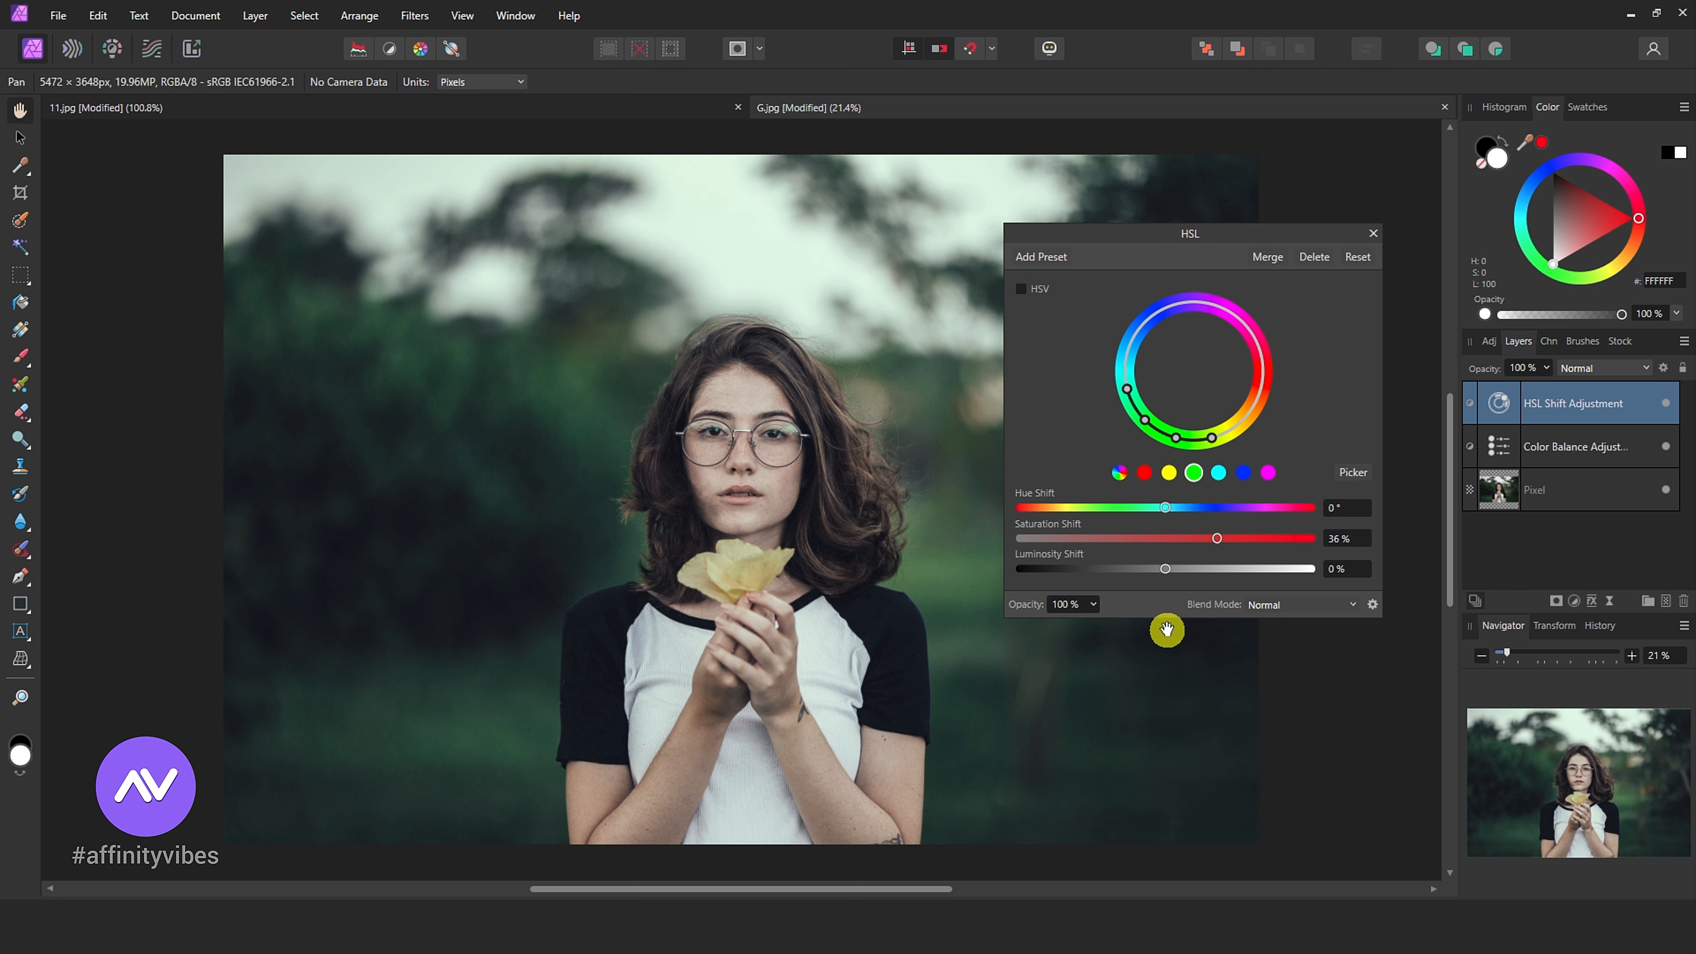
Step: Set the HSL saturation shift to 39% for yellows, 35% for blues and 20% for all colors
click(1169, 473)
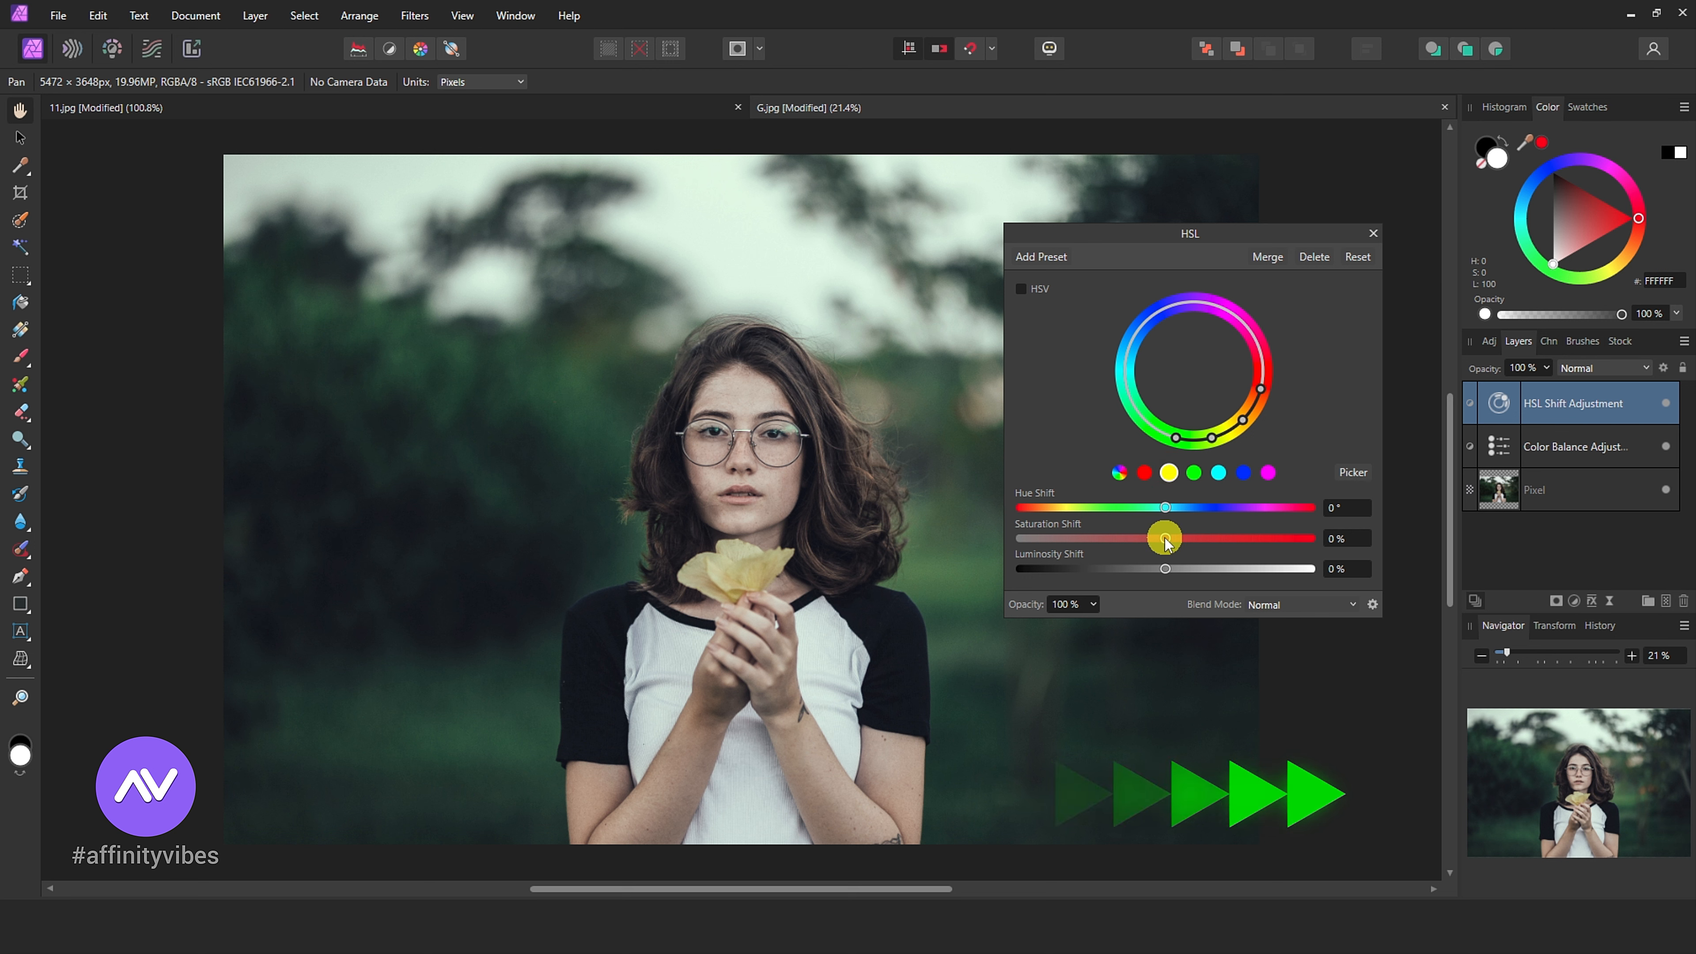
drag(1165, 538, 1219, 538)
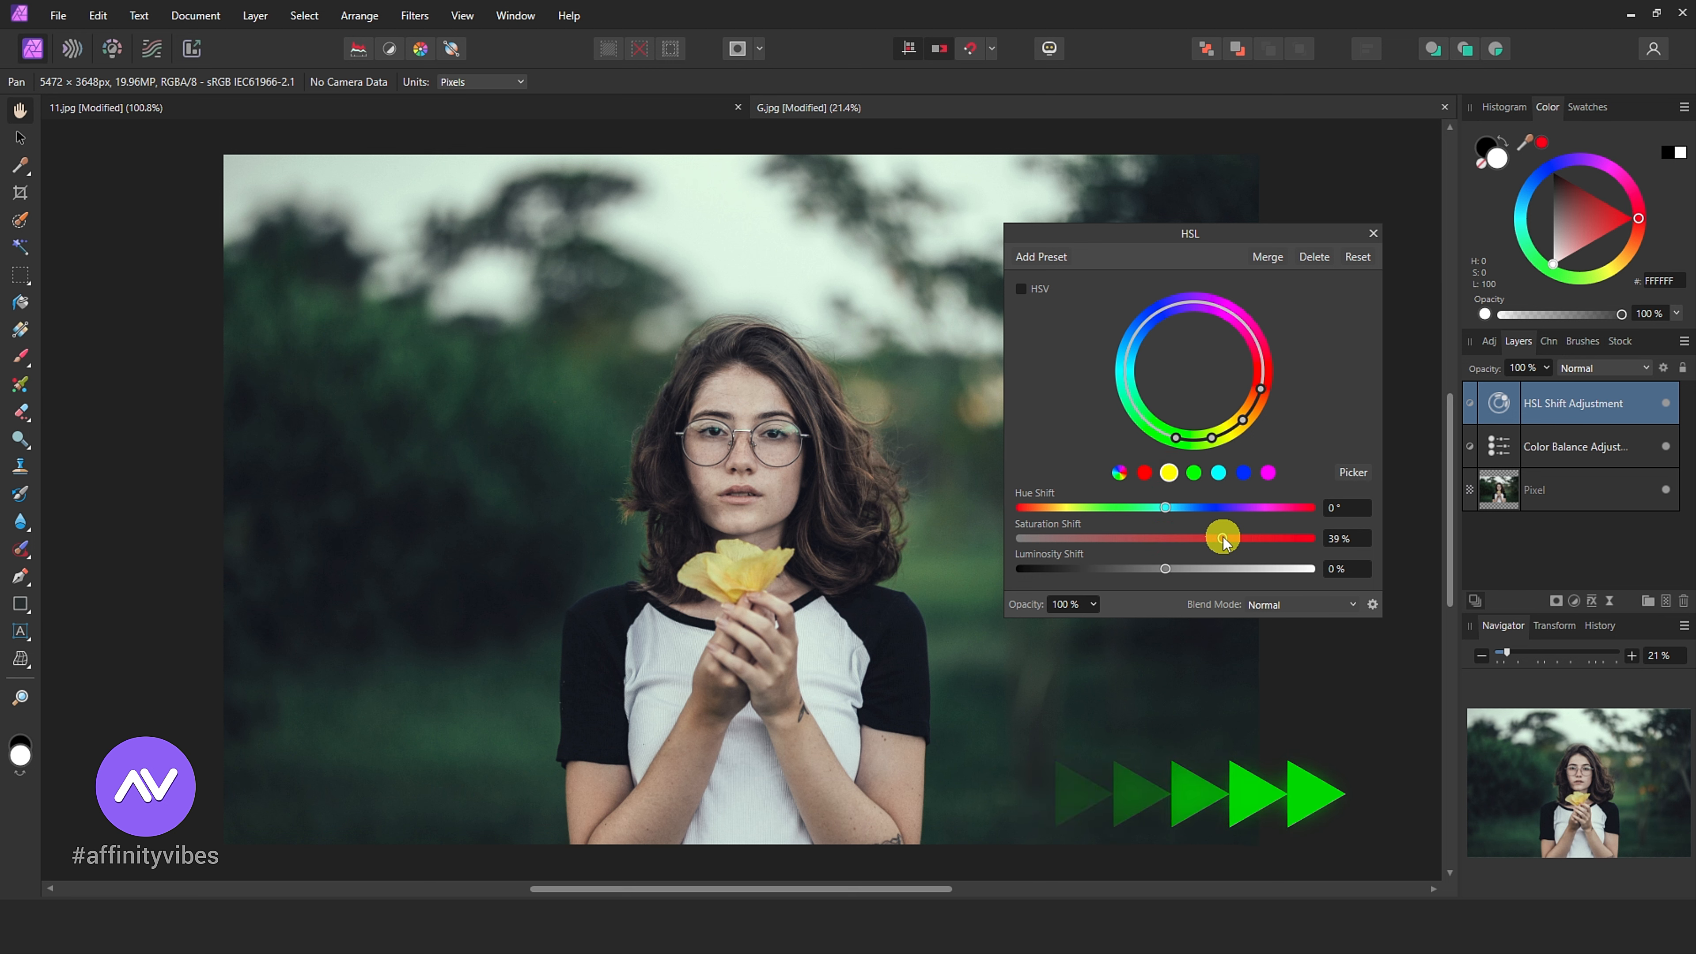
click(1243, 473)
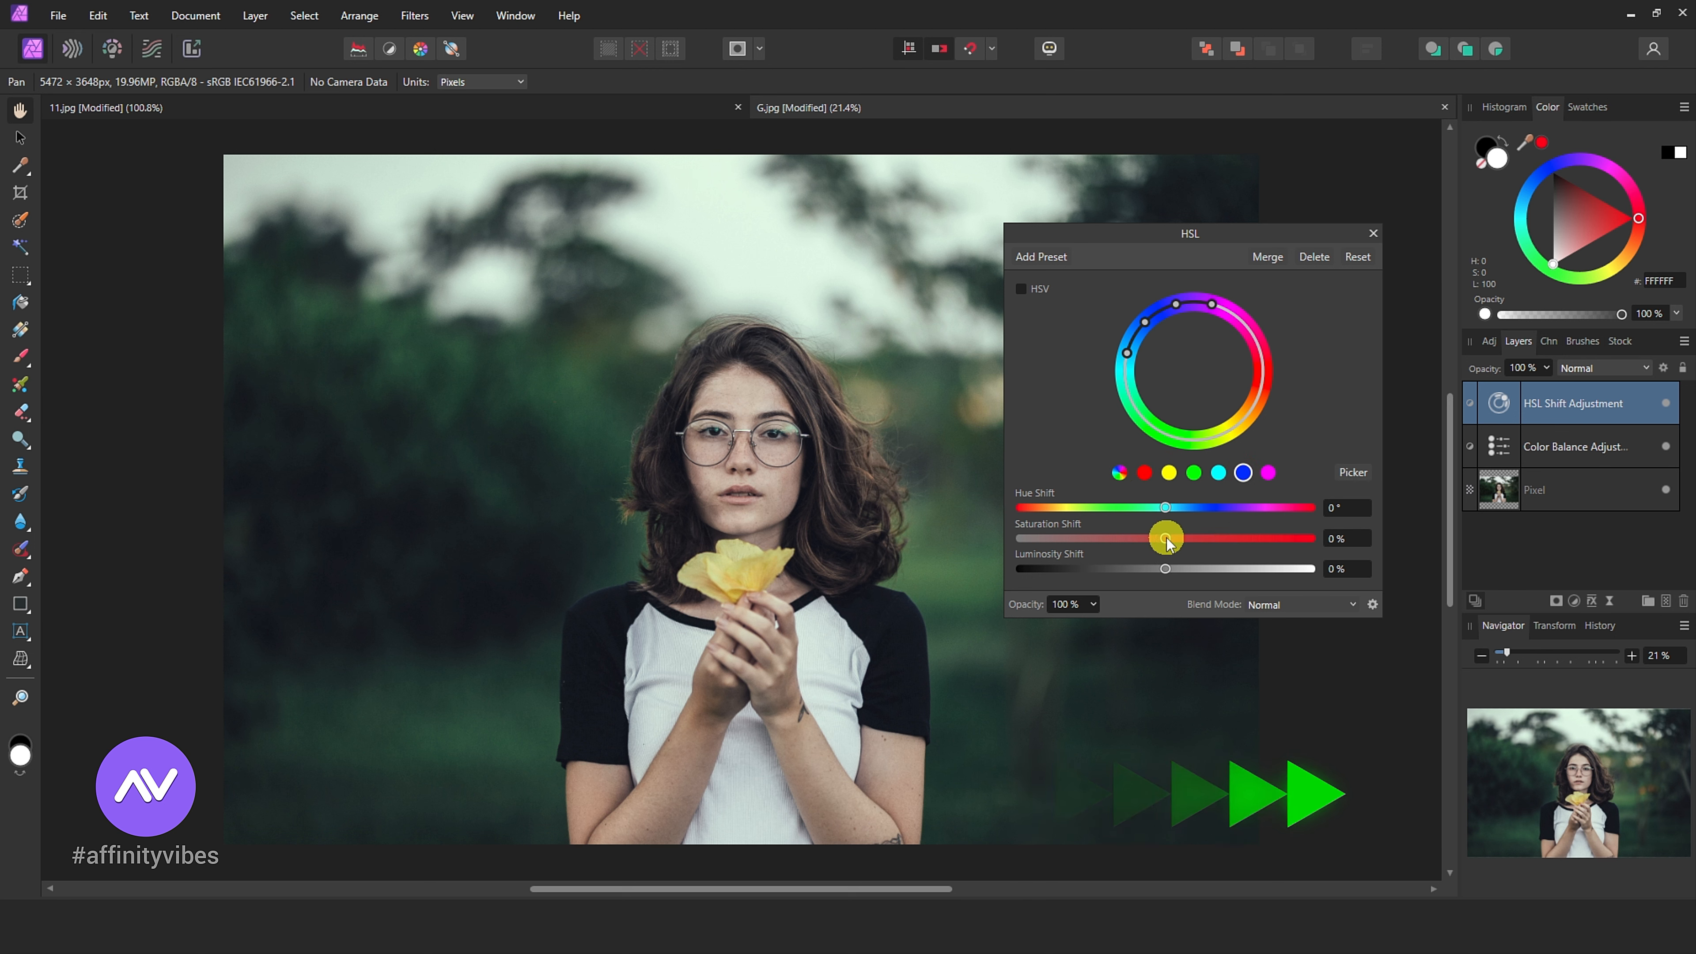
drag(1165, 538, 1210, 540)
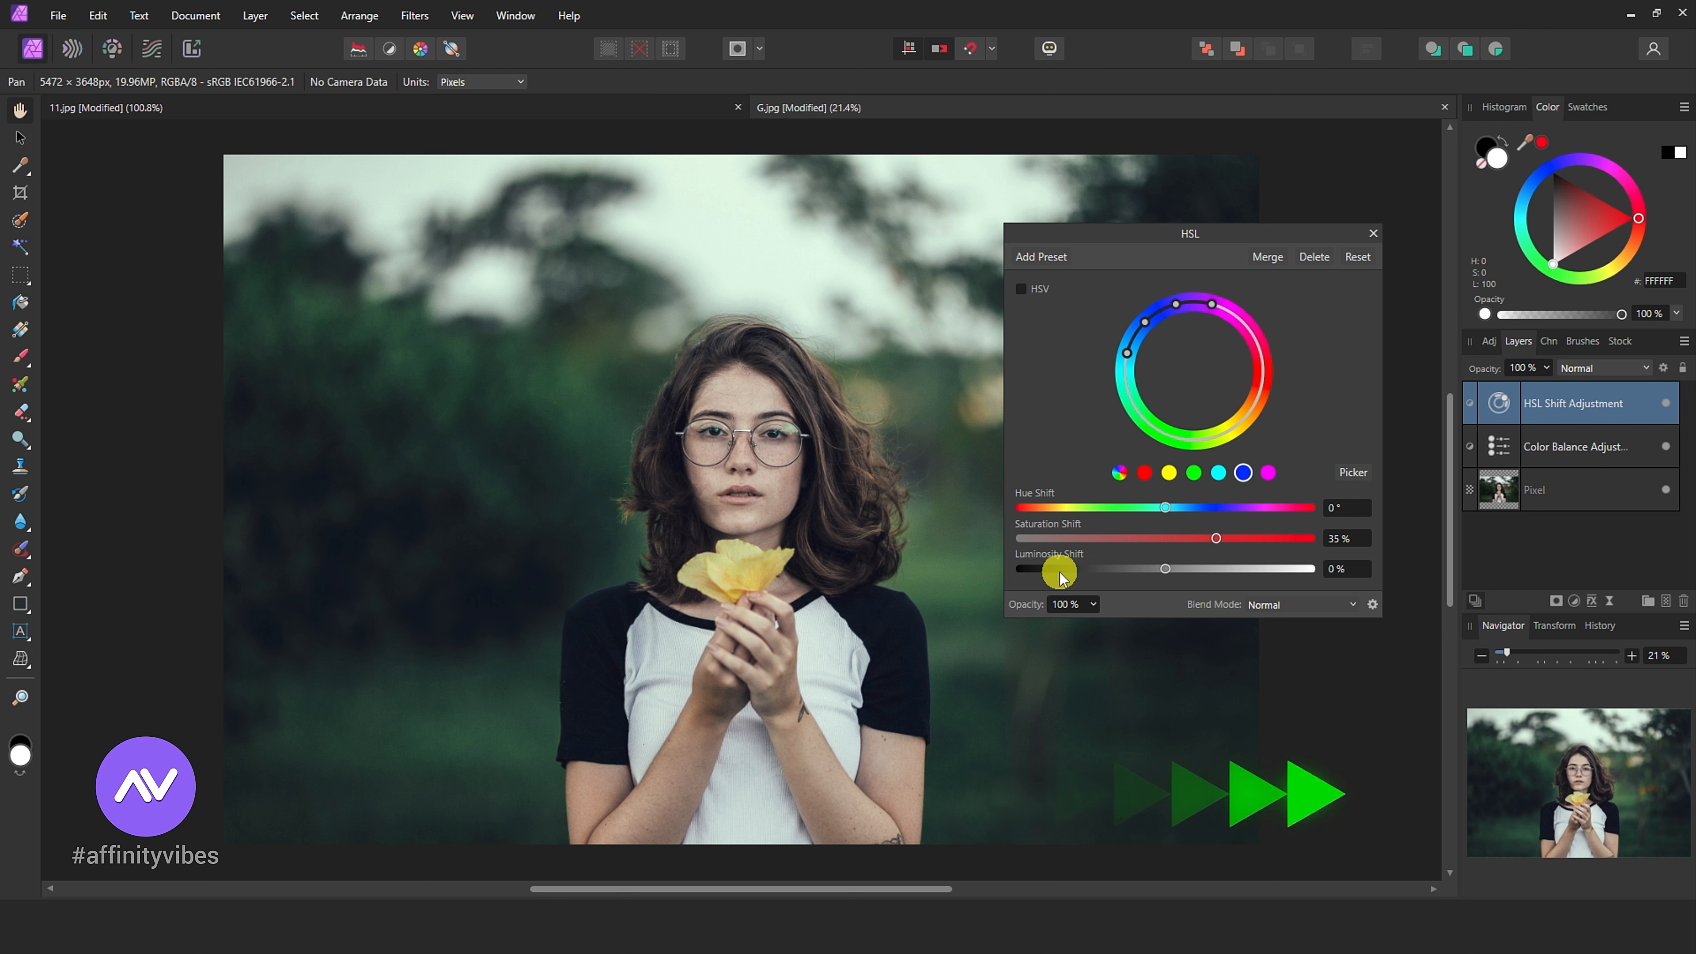
click(1119, 473)
drag(1167, 547, 1195, 544)
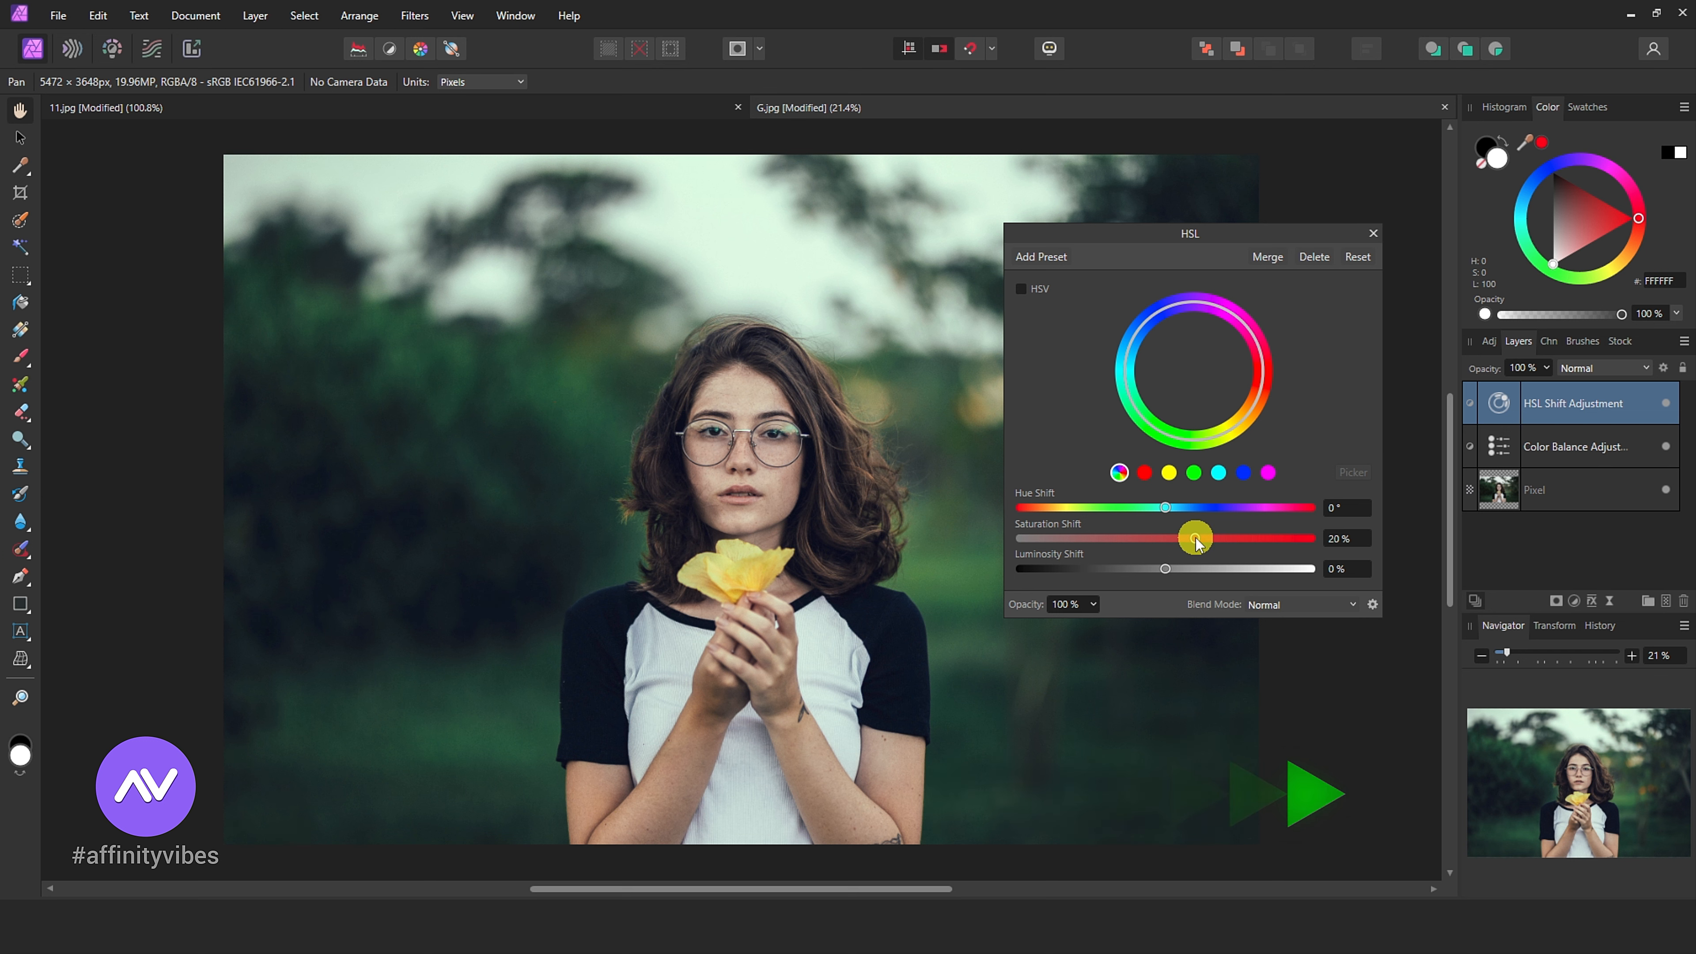
Step: Group the HSL Shift and Color Balance adjustment layers of G.jpg
click(1373, 233)
shift+click(1589, 446)
key(ctrl+g)
Step: Add a Levels adjustment above the group in G.jpg and set its black level to 3%
click(1574, 600)
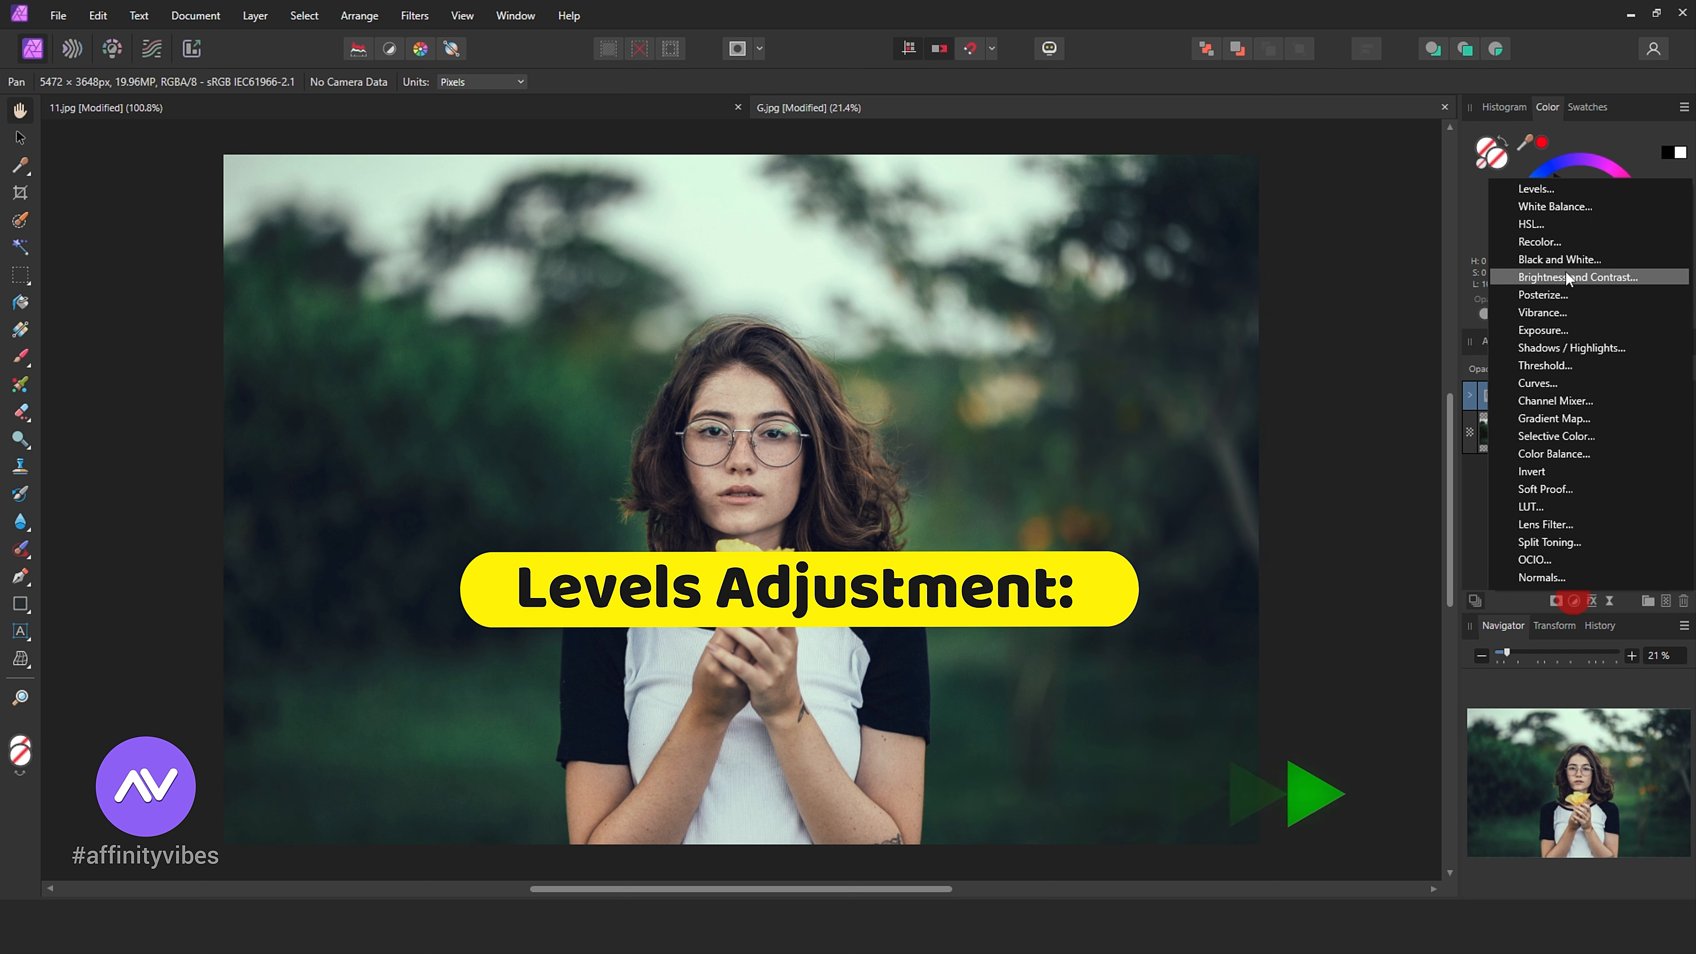
click(1536, 183)
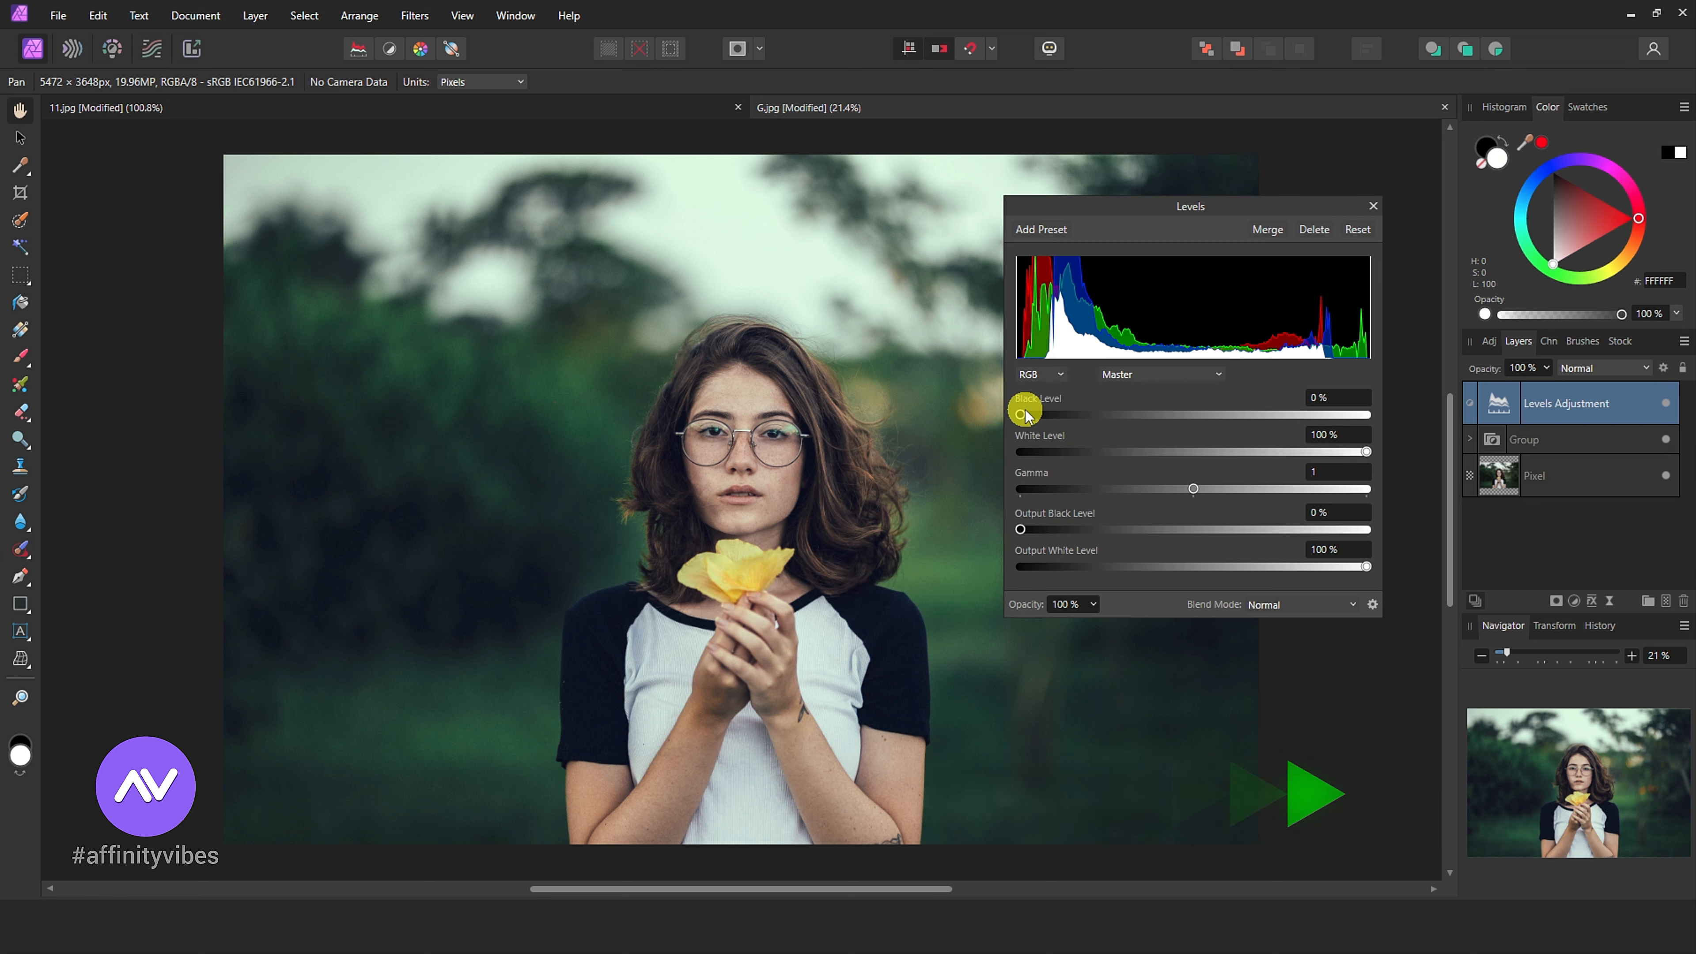
drag(1020, 414, 1035, 414)
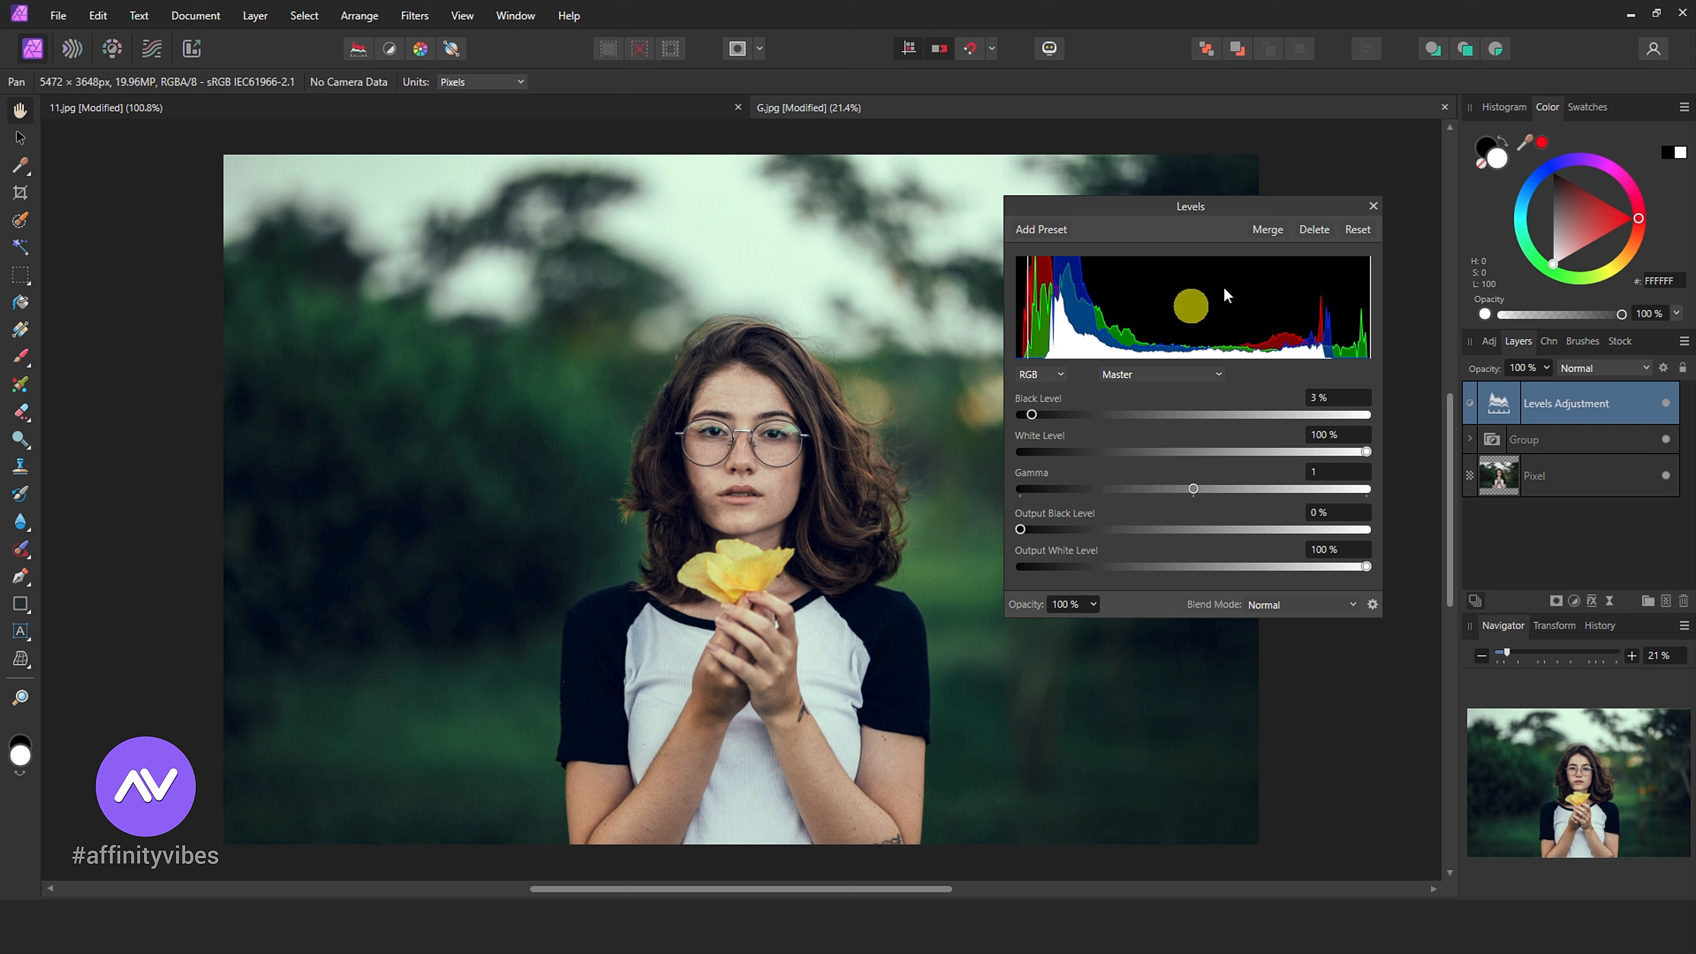
click(1374, 205)
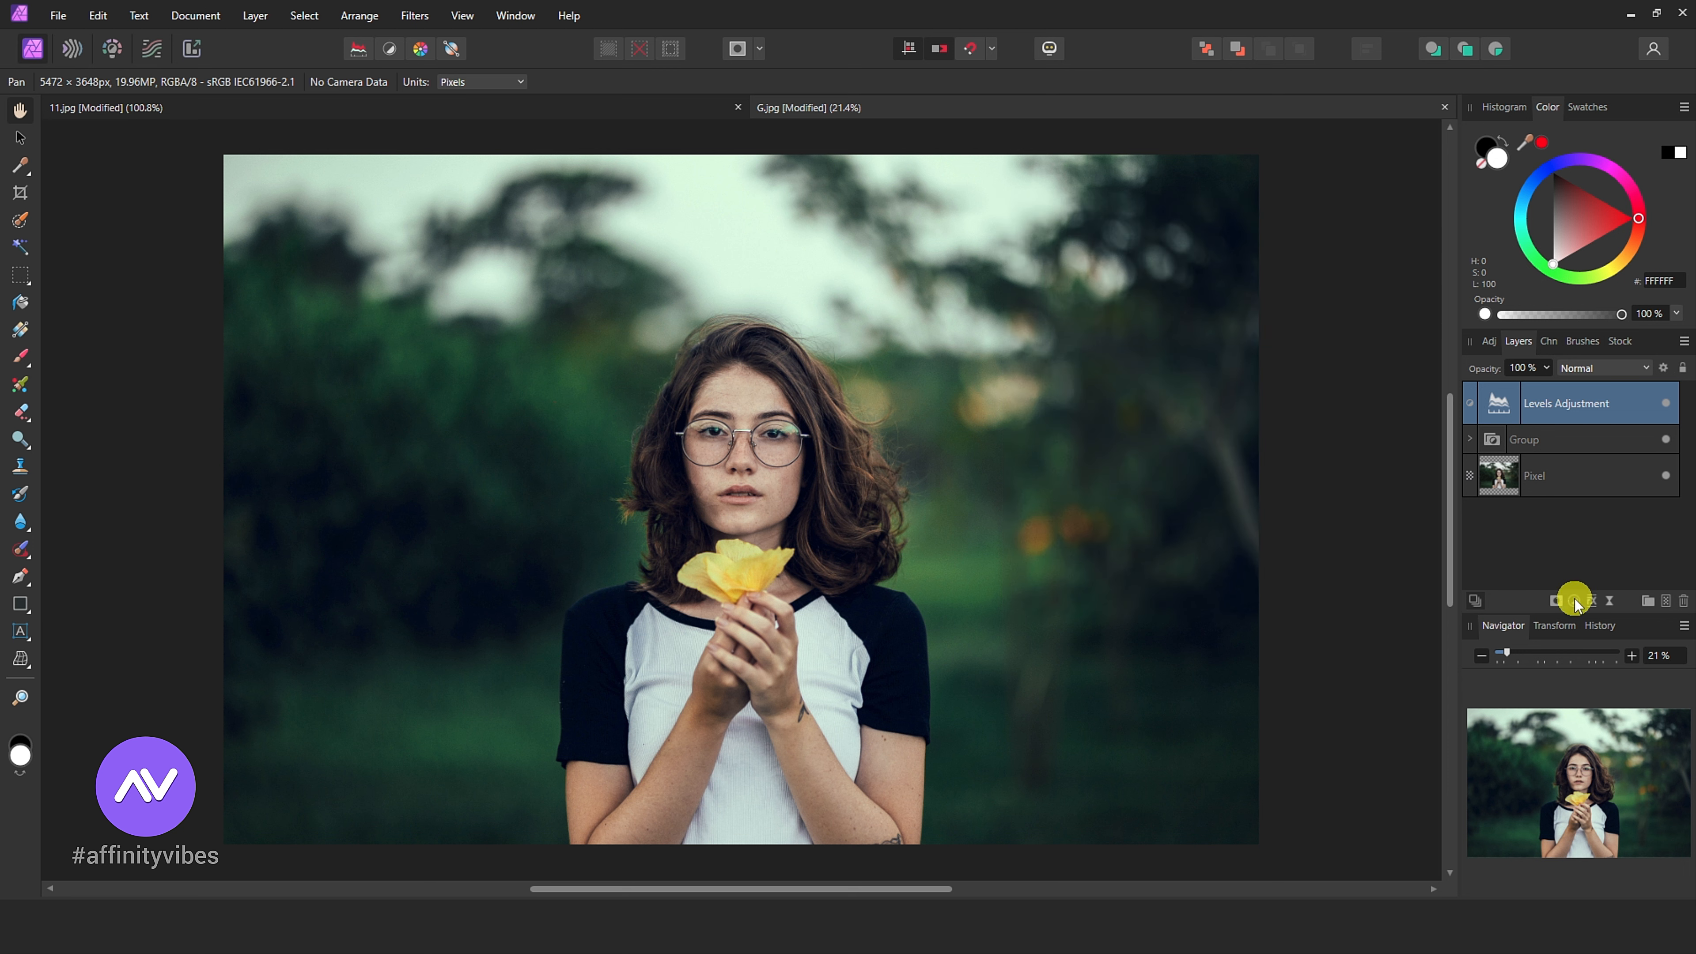
Step: Add a Brightness and Contrast adjustment to G.jpg with brightness 11% and contrast 12%
click(1574, 601)
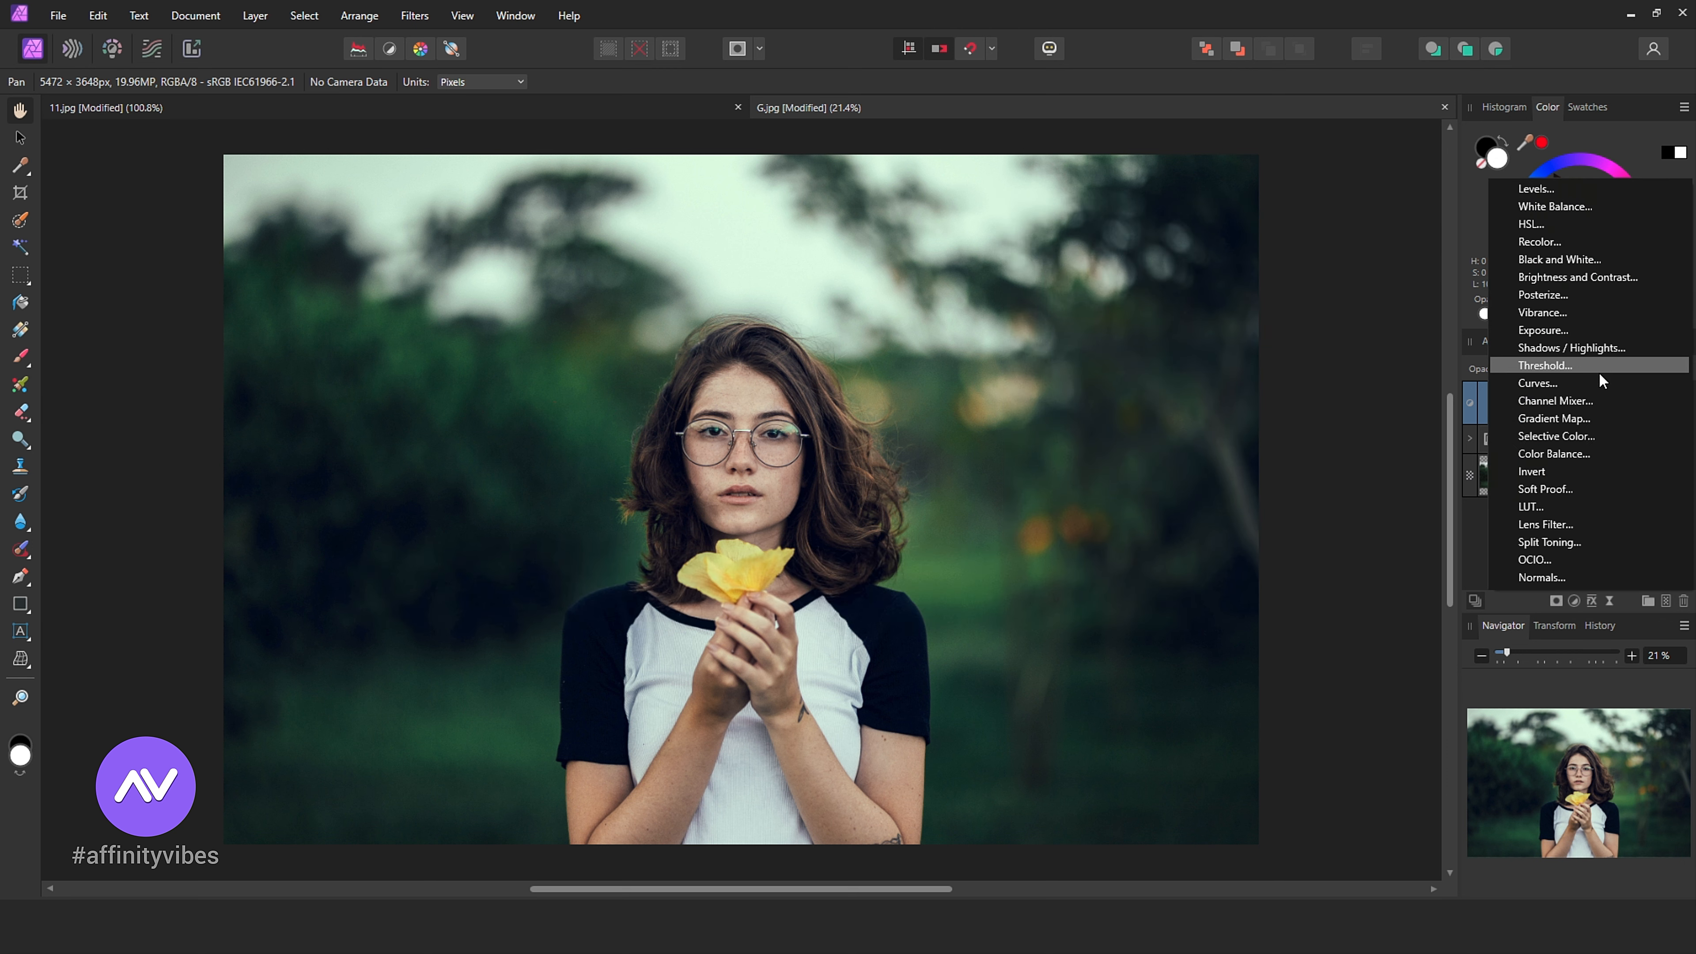
click(1579, 277)
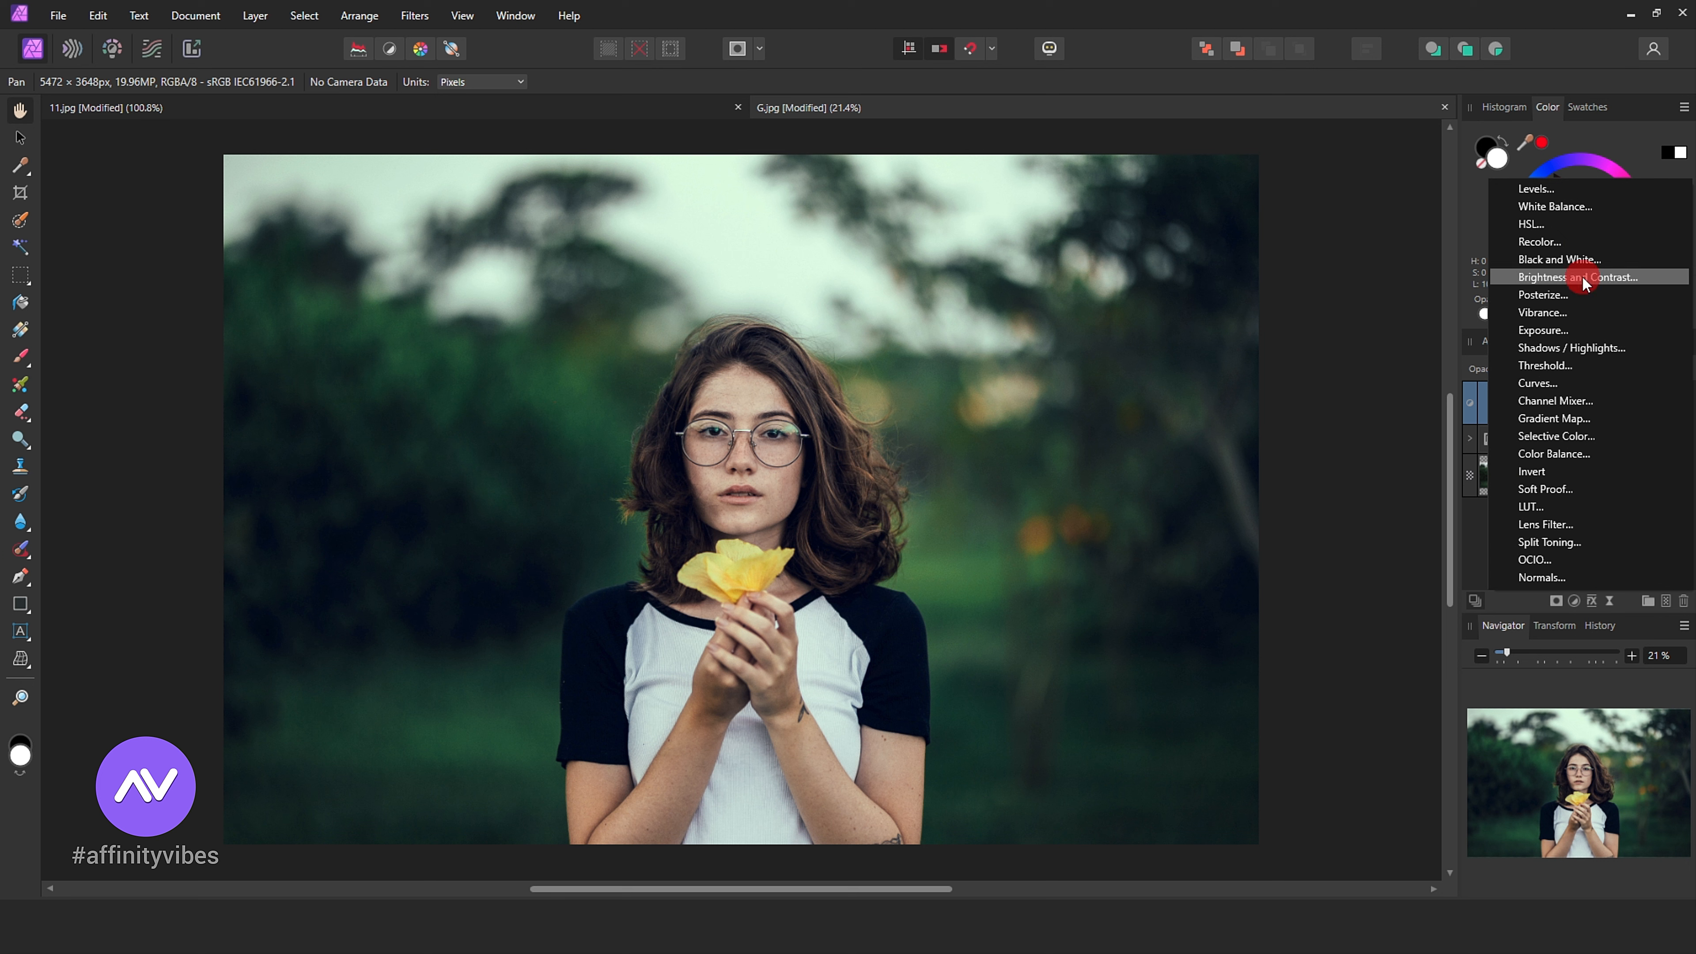
drag(1244, 438, 1287, 195)
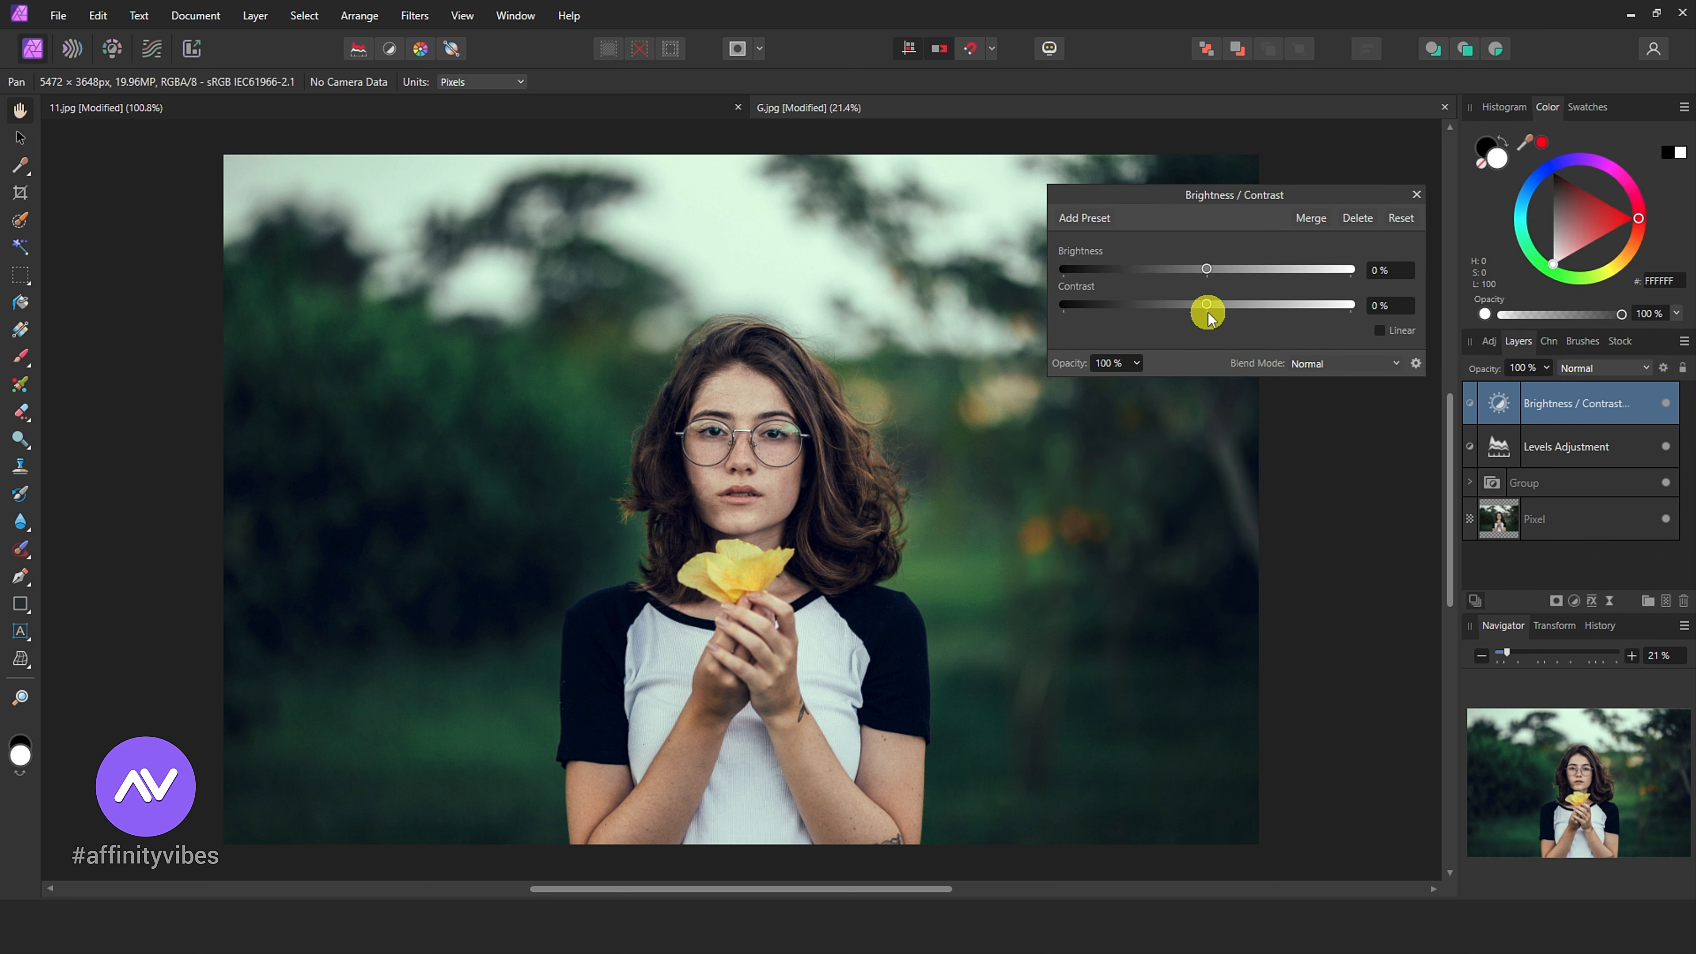
mouse_move(1195, 310)
mouse_down()
mouse_move(1177, 309)
mouse_move(1222, 309)
mouse_move(1221, 274)
mouse_move(1205, 274)
mouse_move(1224, 274)
mouse_move(1210, 309)
mouse_up()
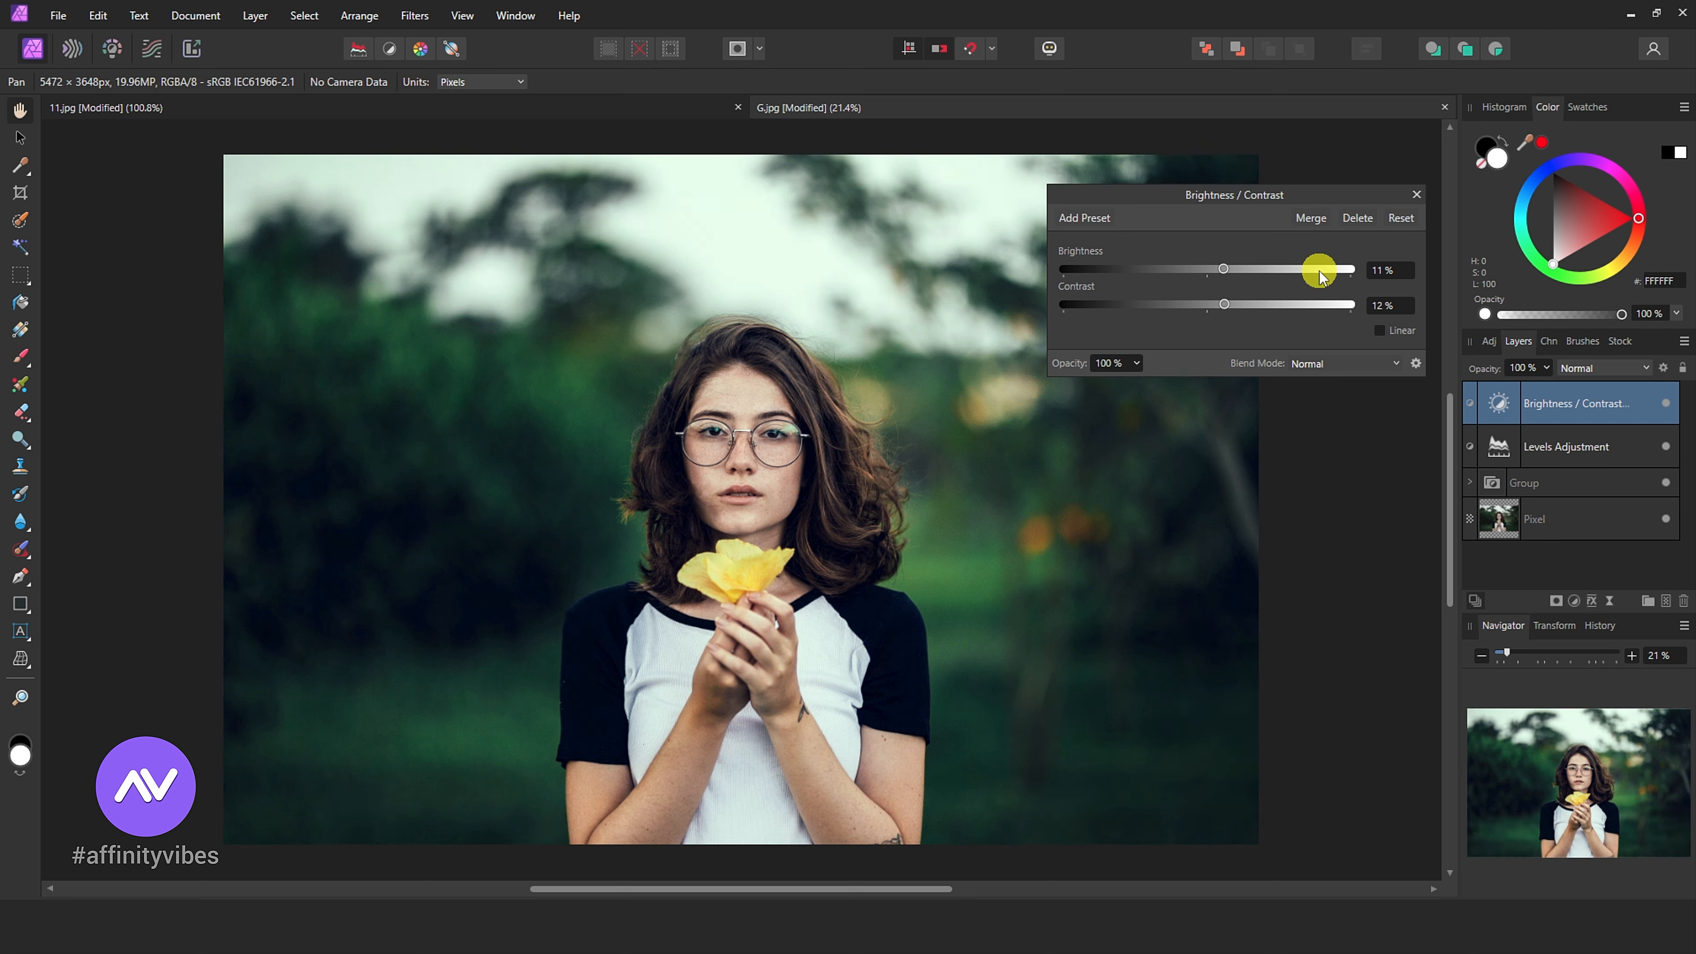
click(1417, 196)
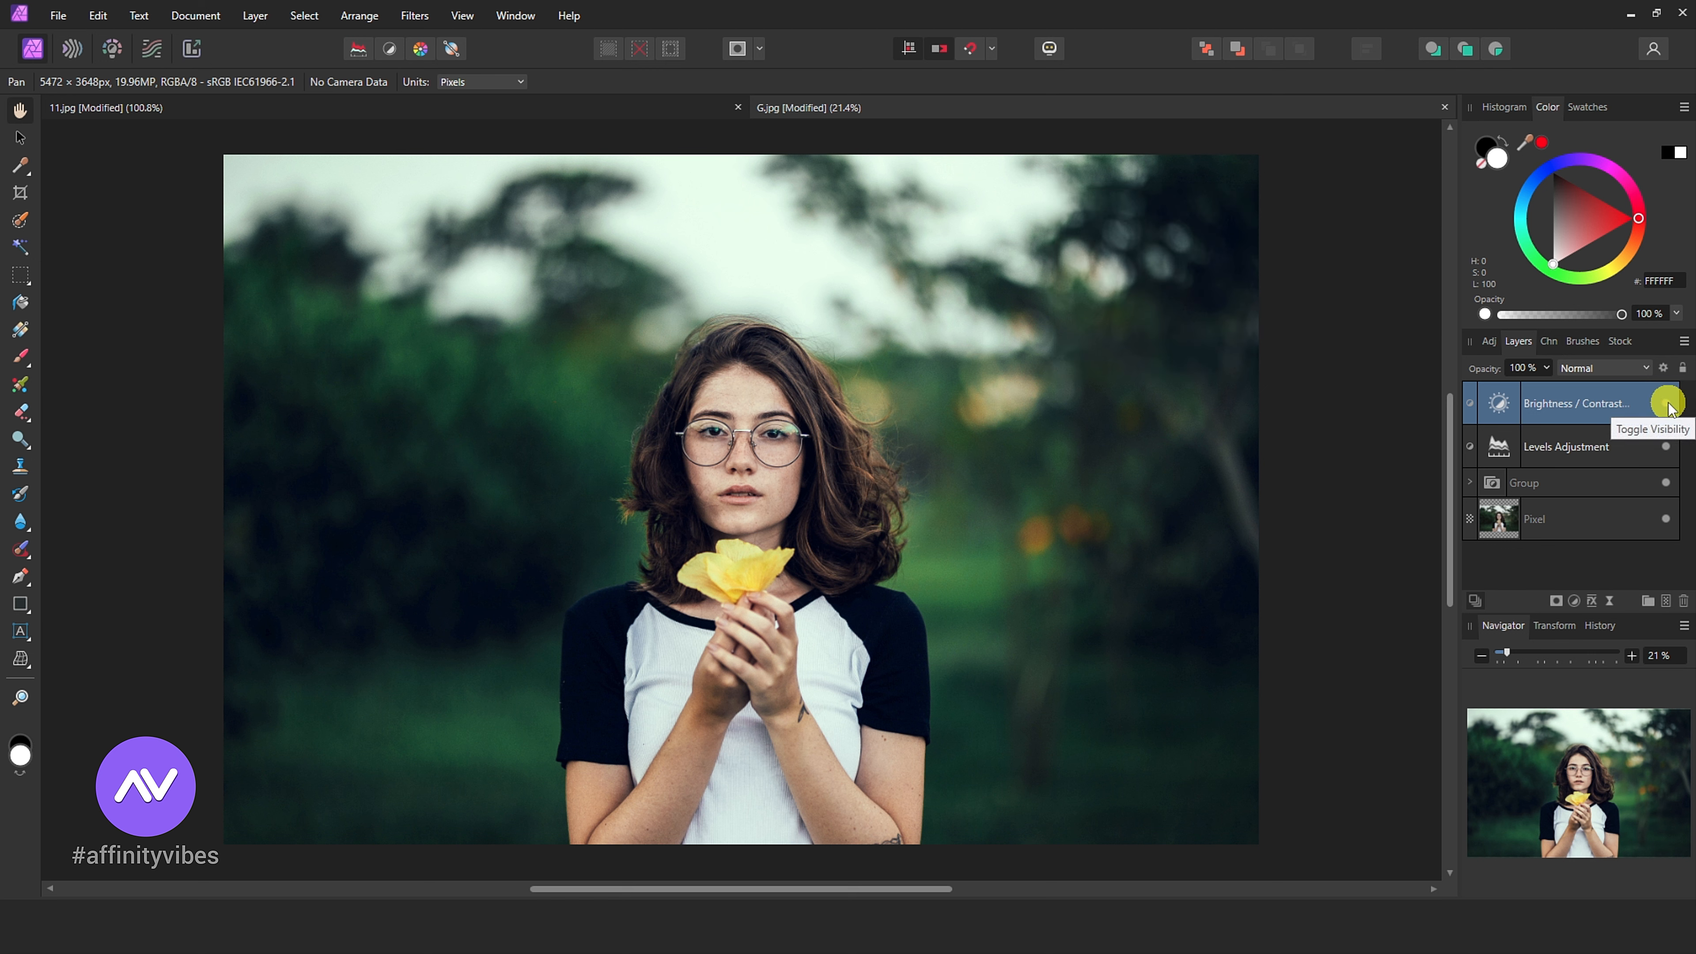
Step: Hide and show the Brightness / Contrast, Levels and Group layers together to compare G.jpg before and after the adjustments
click(1593, 482)
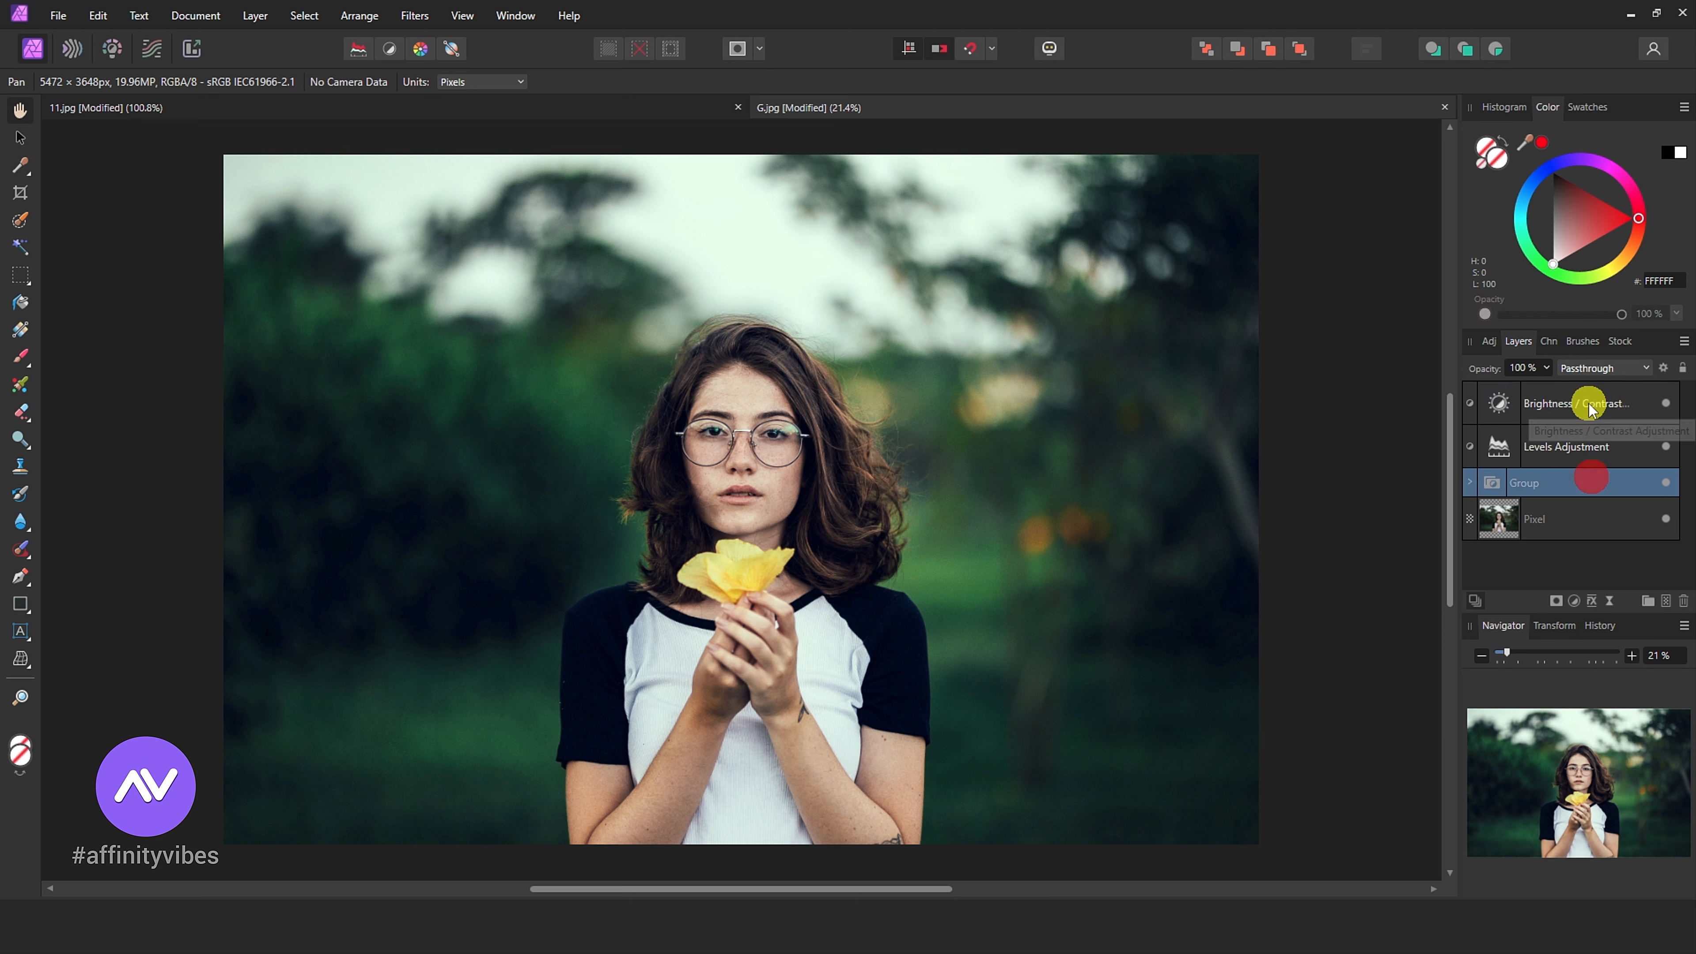
shift+click(1590, 403)
click(1666, 402)
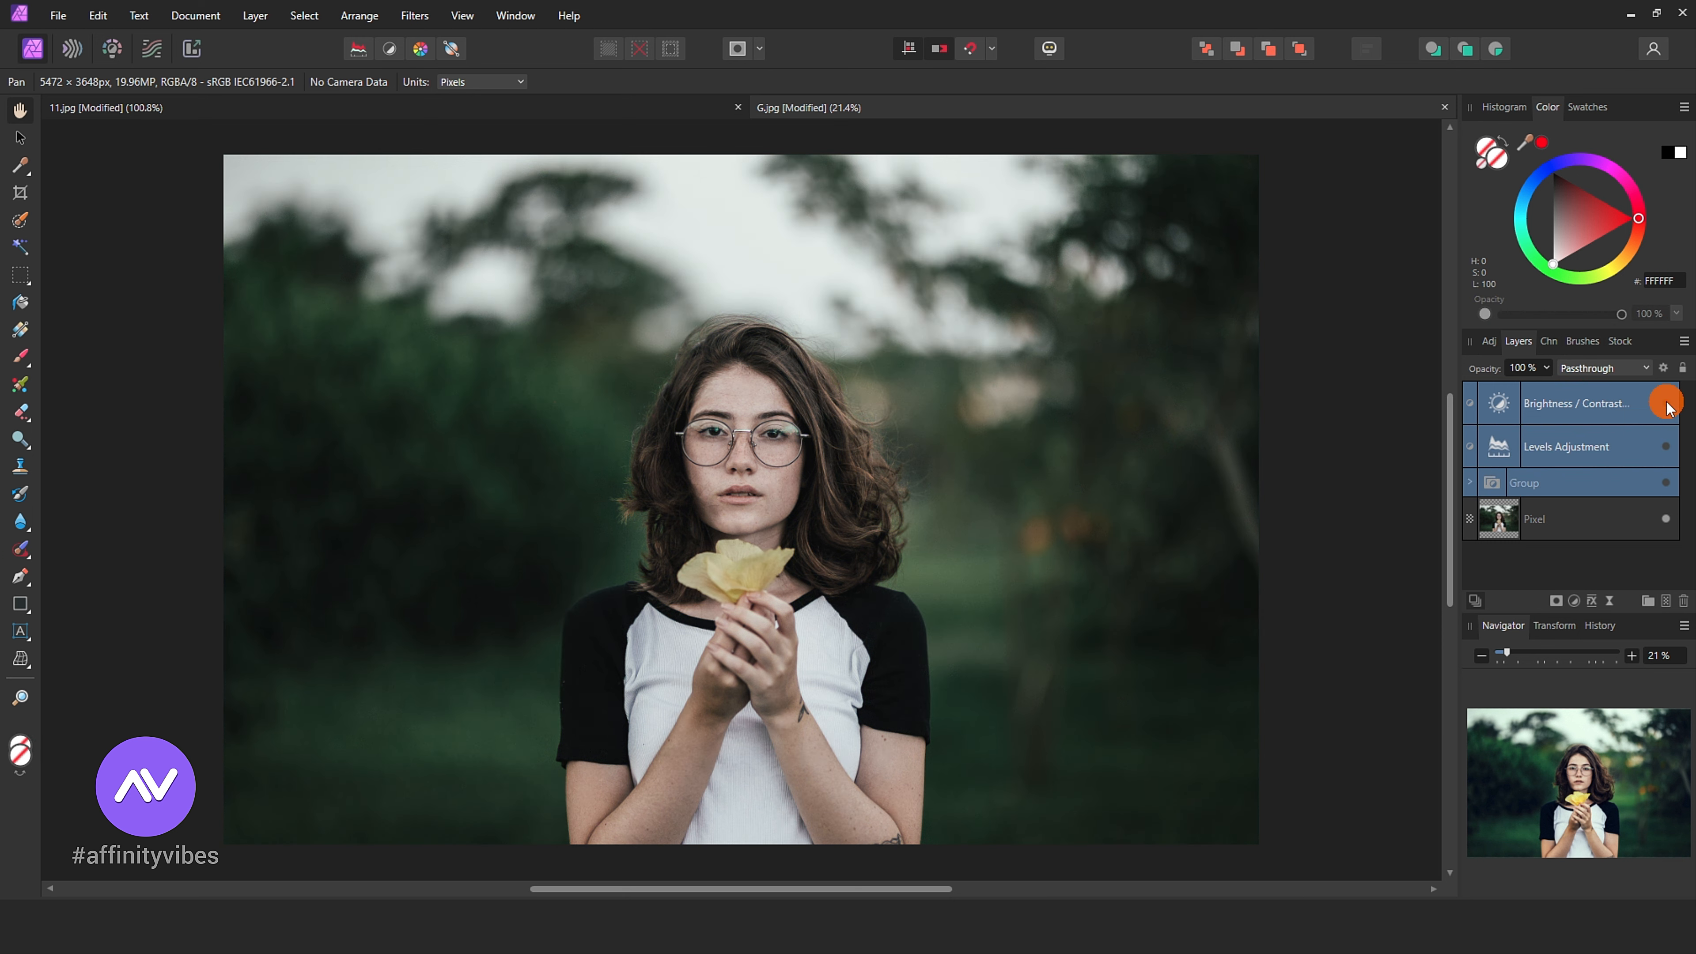
click(1665, 403)
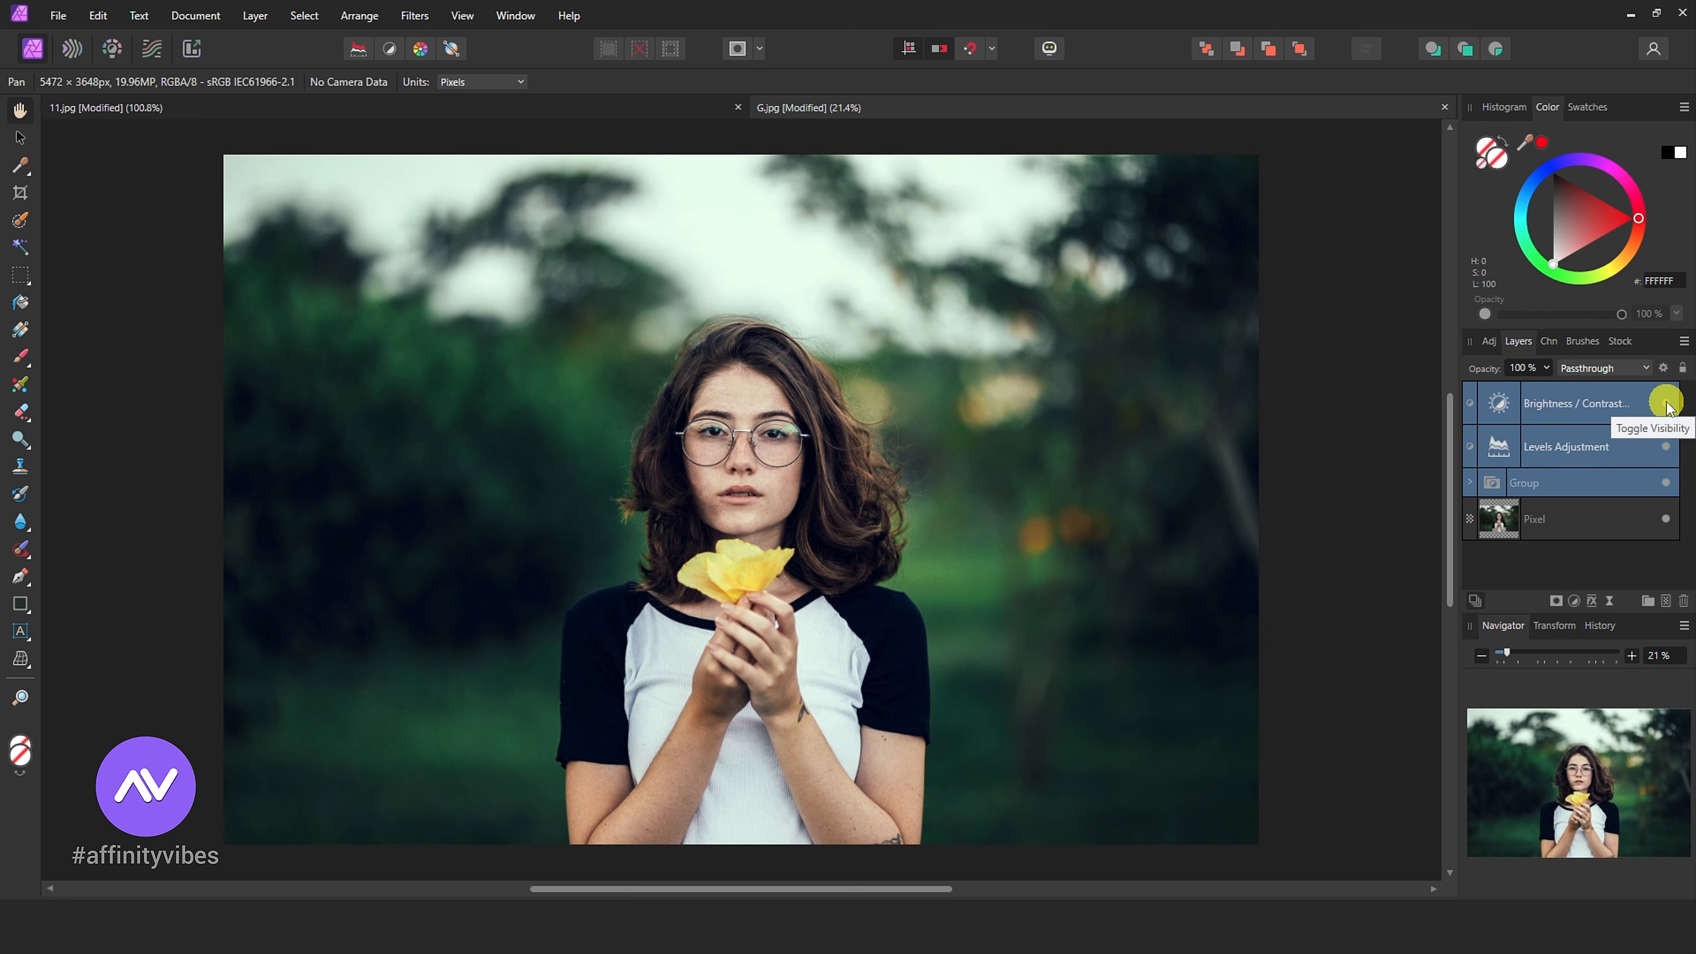
click(1666, 402)
click(1666, 403)
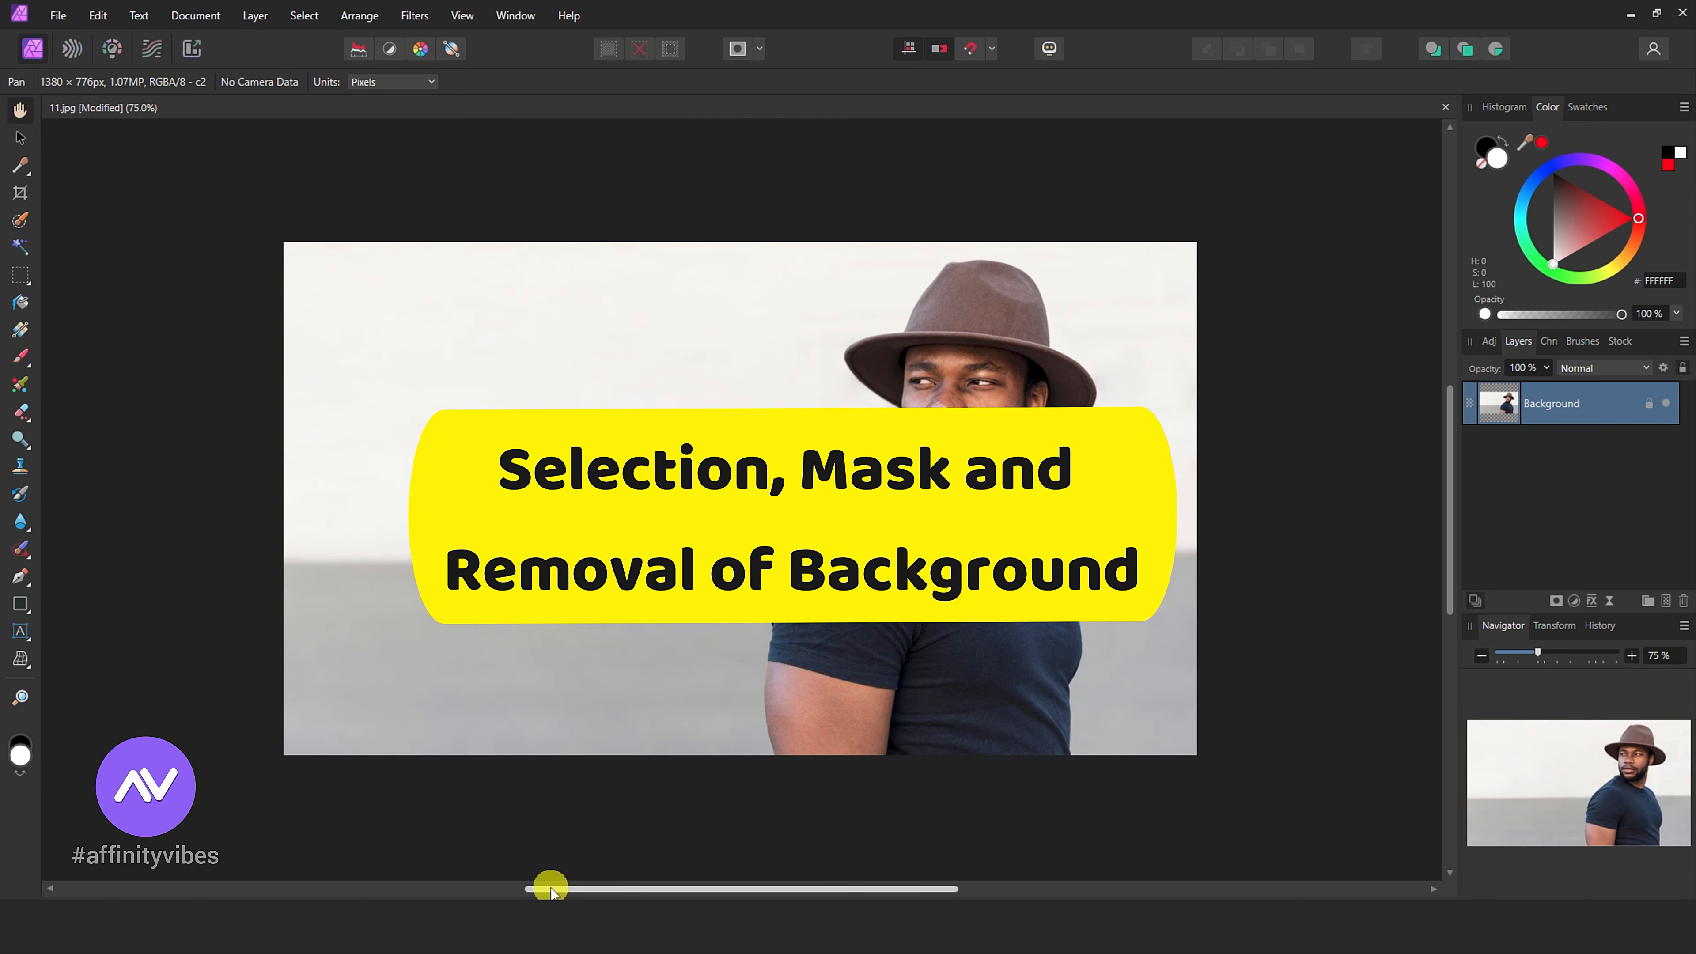
Step: Select the man in 11.jpg with the Selection Brush at 24.2 px width and check the selection with the quick mask overlay
drag(550, 892, 573, 891)
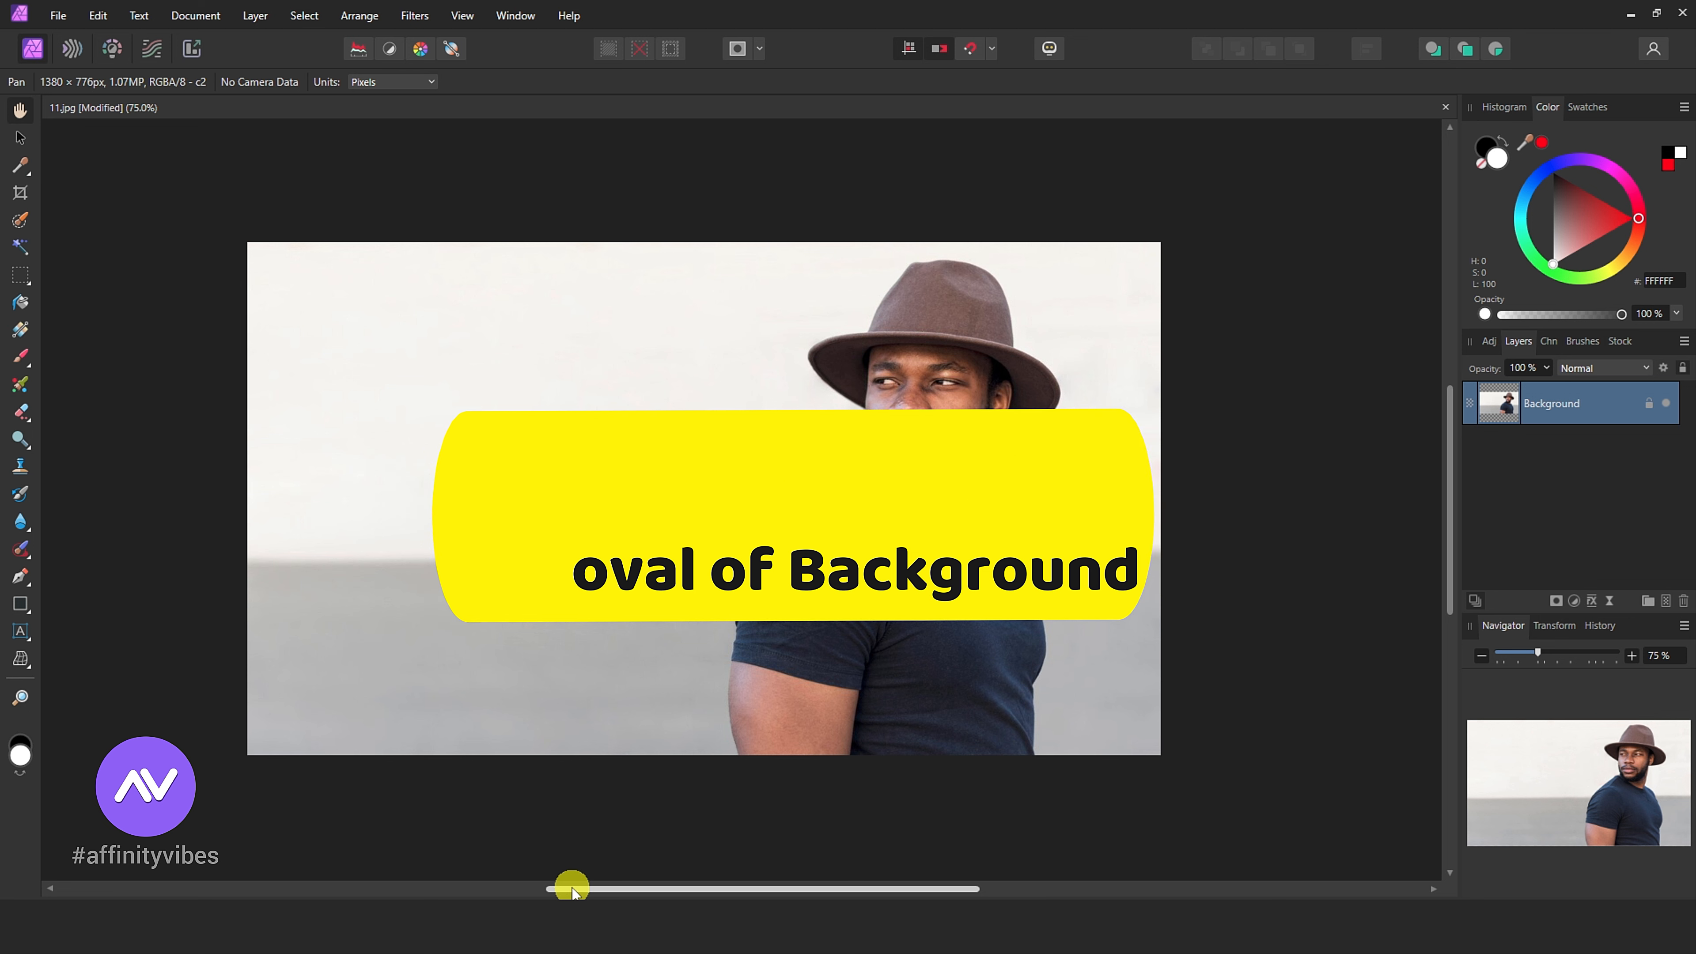
key(ctrl+1)
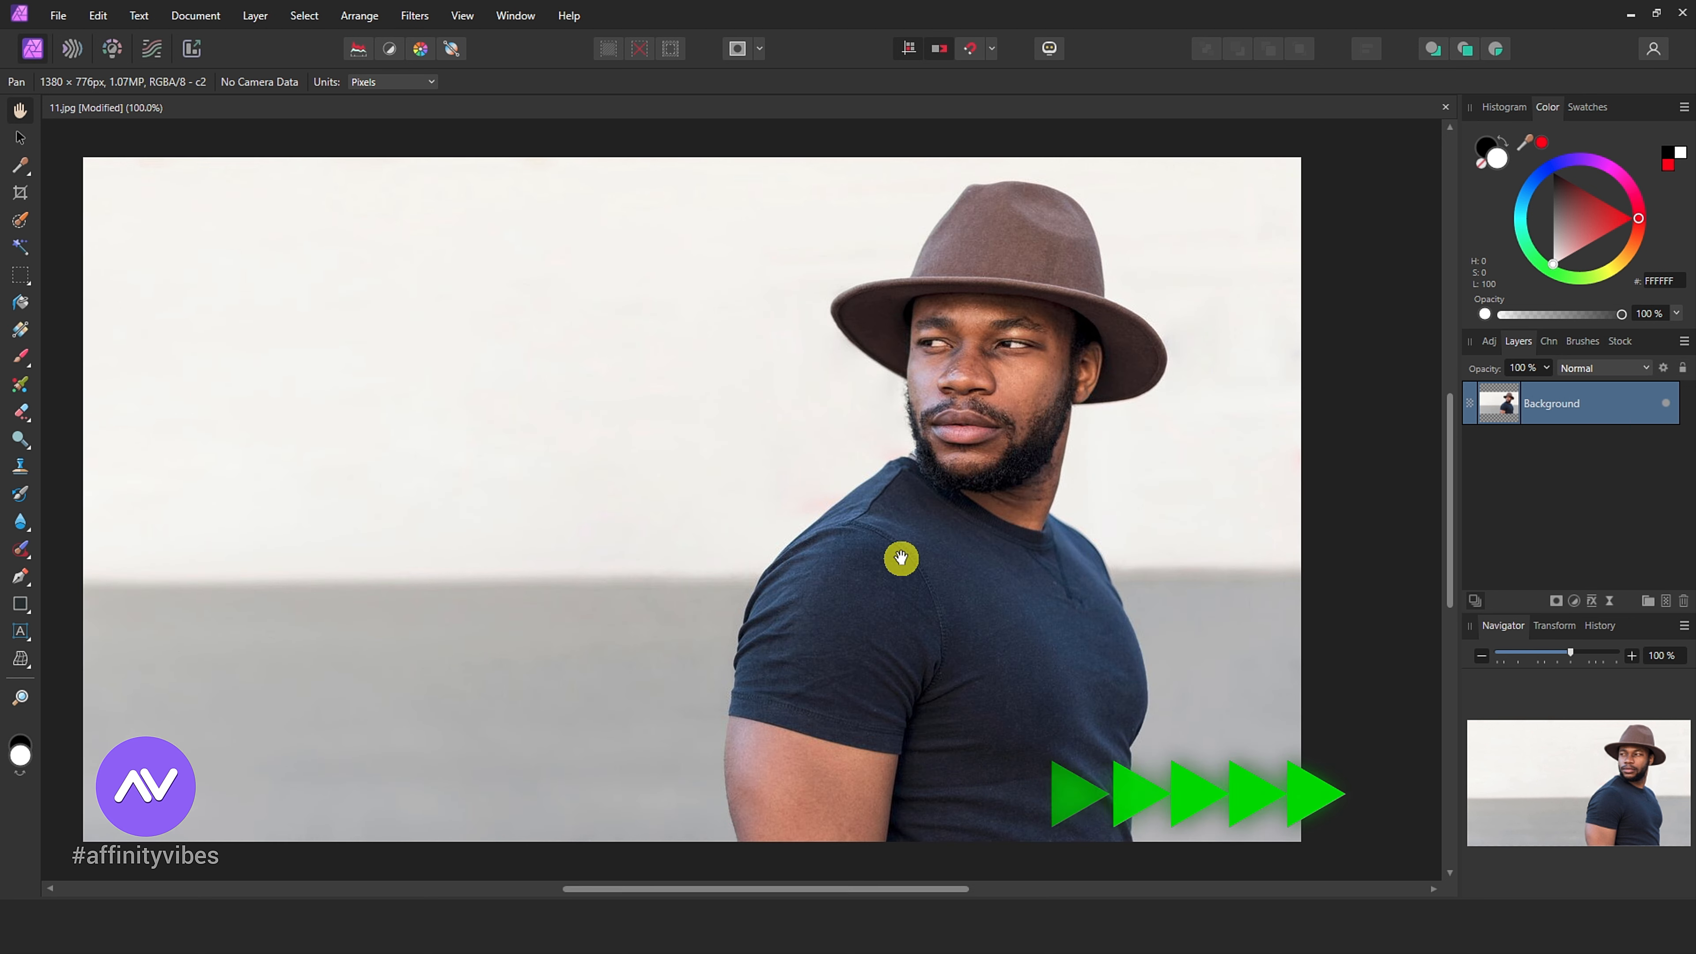
click(17, 216)
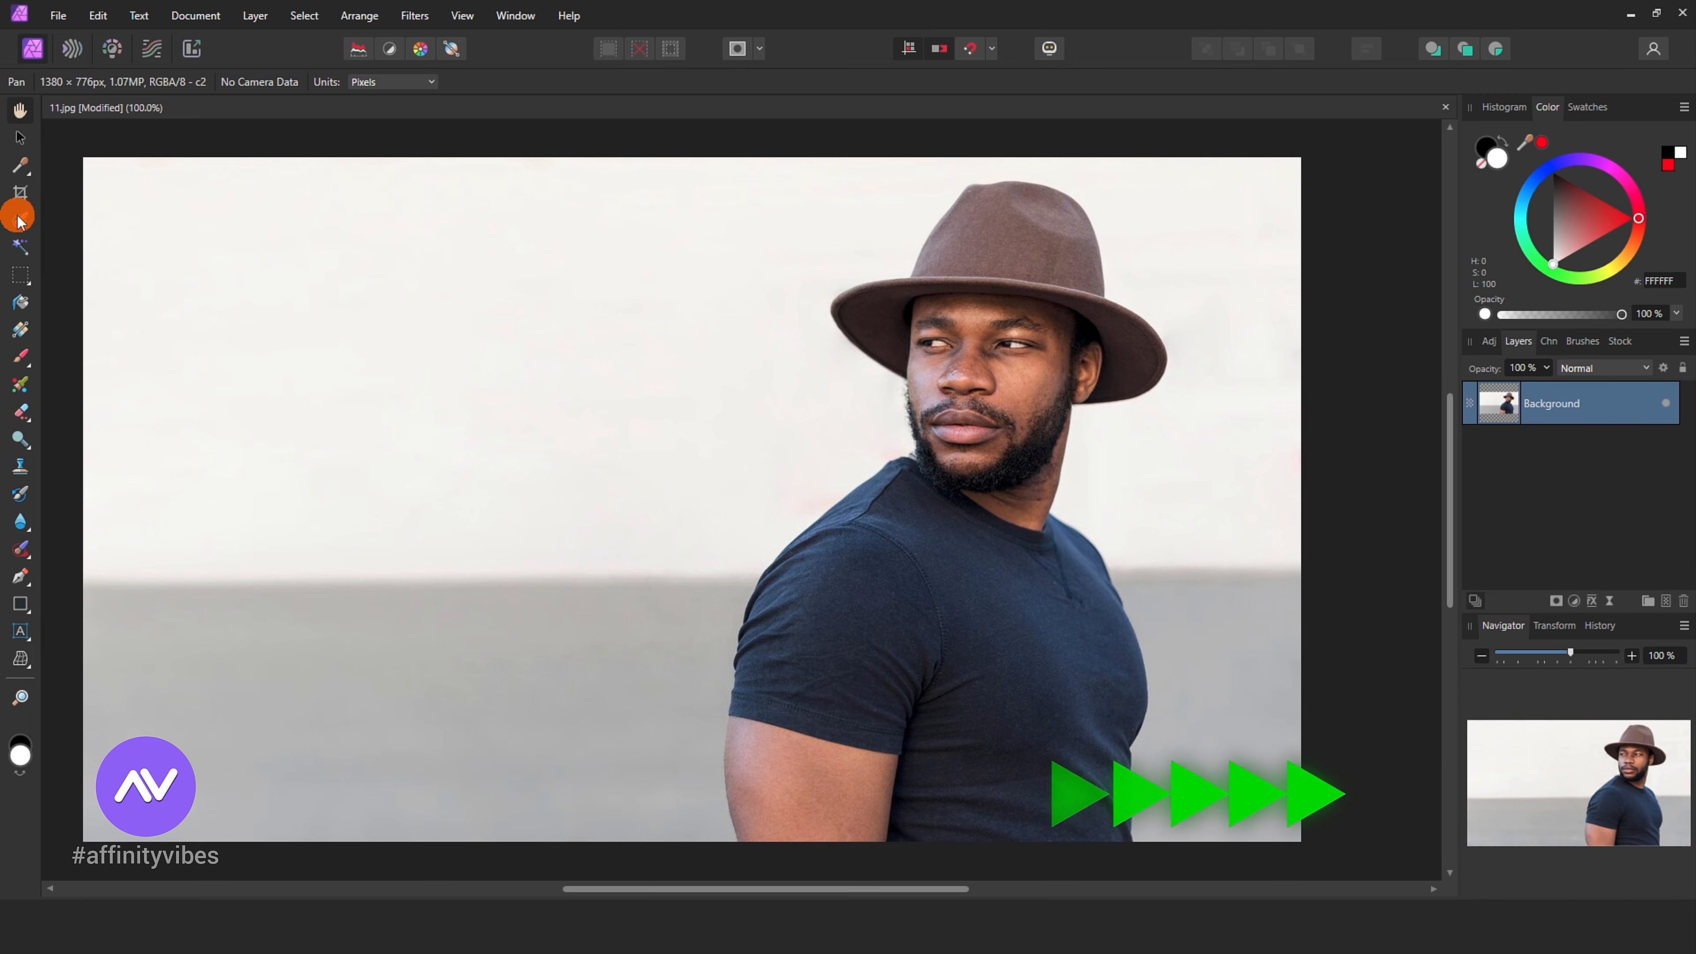
click(22, 222)
drag(1037, 299, 1015, 379)
mouse_move(928, 292)
mouse_down()
mouse_move(984, 313)
mouse_move(920, 328)
mouse_up()
mouse_move(1087, 360)
mouse_down()
mouse_move(927, 485)
mouse_move(766, 701)
mouse_move(1041, 557)
mouse_move(988, 723)
mouse_move(1034, 375)
mouse_move(972, 417)
mouse_up()
click(738, 48)
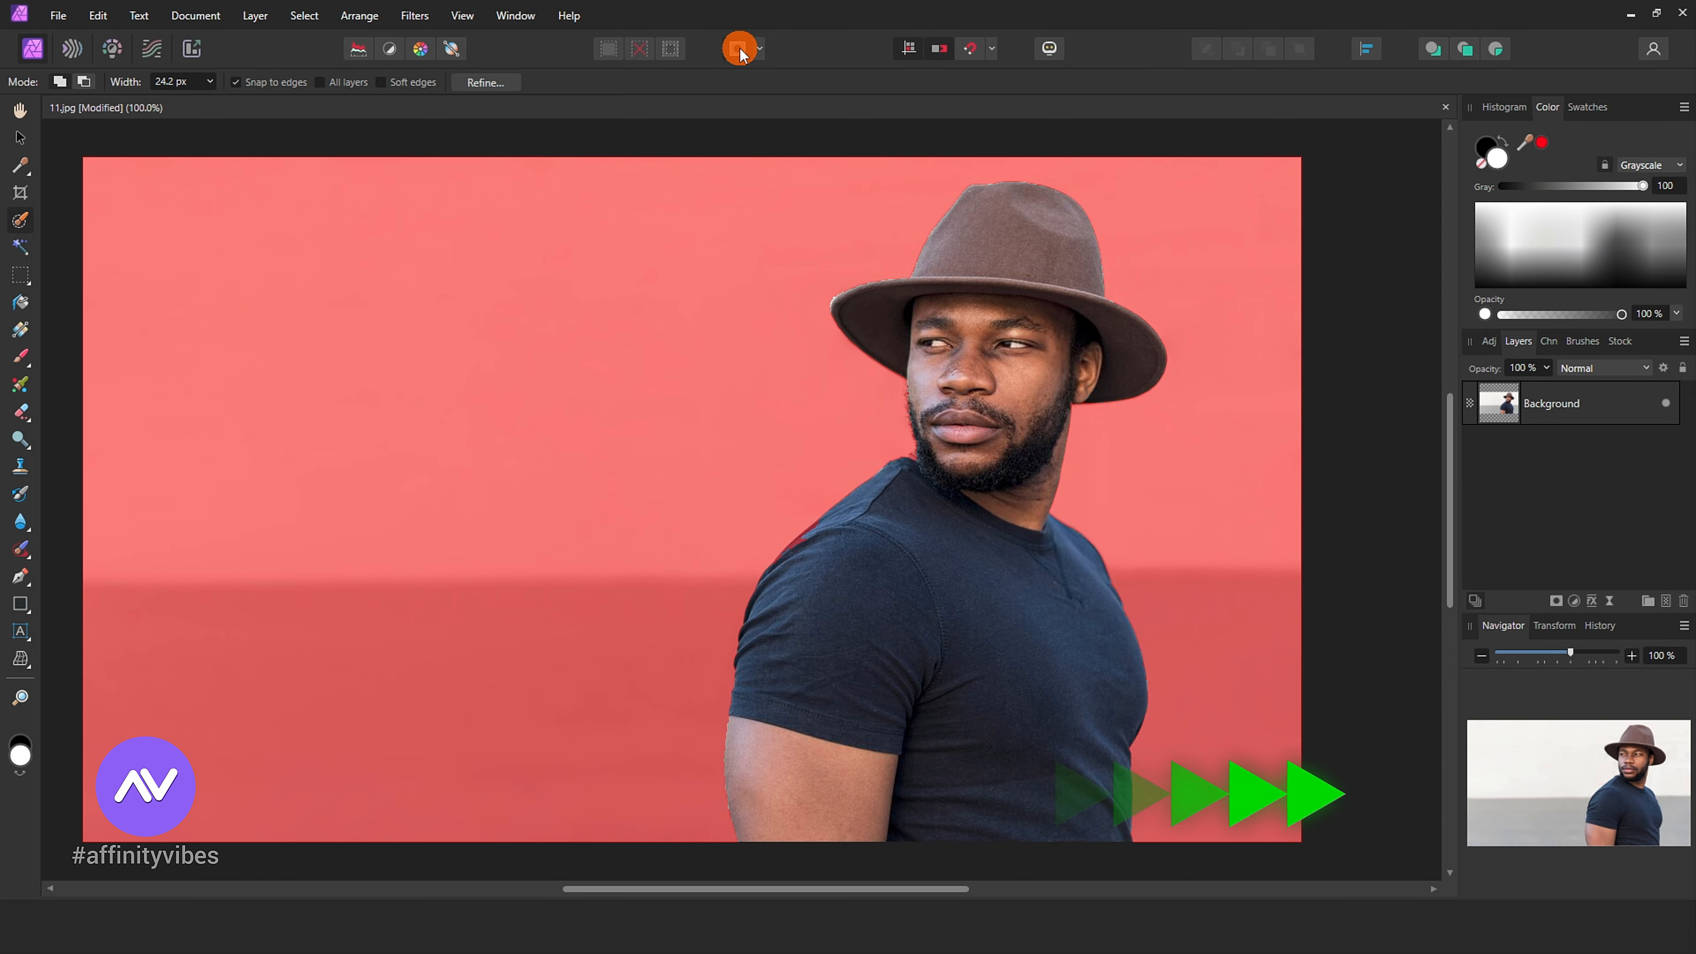
click(738, 48)
Step: Correct the selection edge along the man's shoulder and recheck the selection with the quick mask overlay
scroll(973, 496, up, 2)
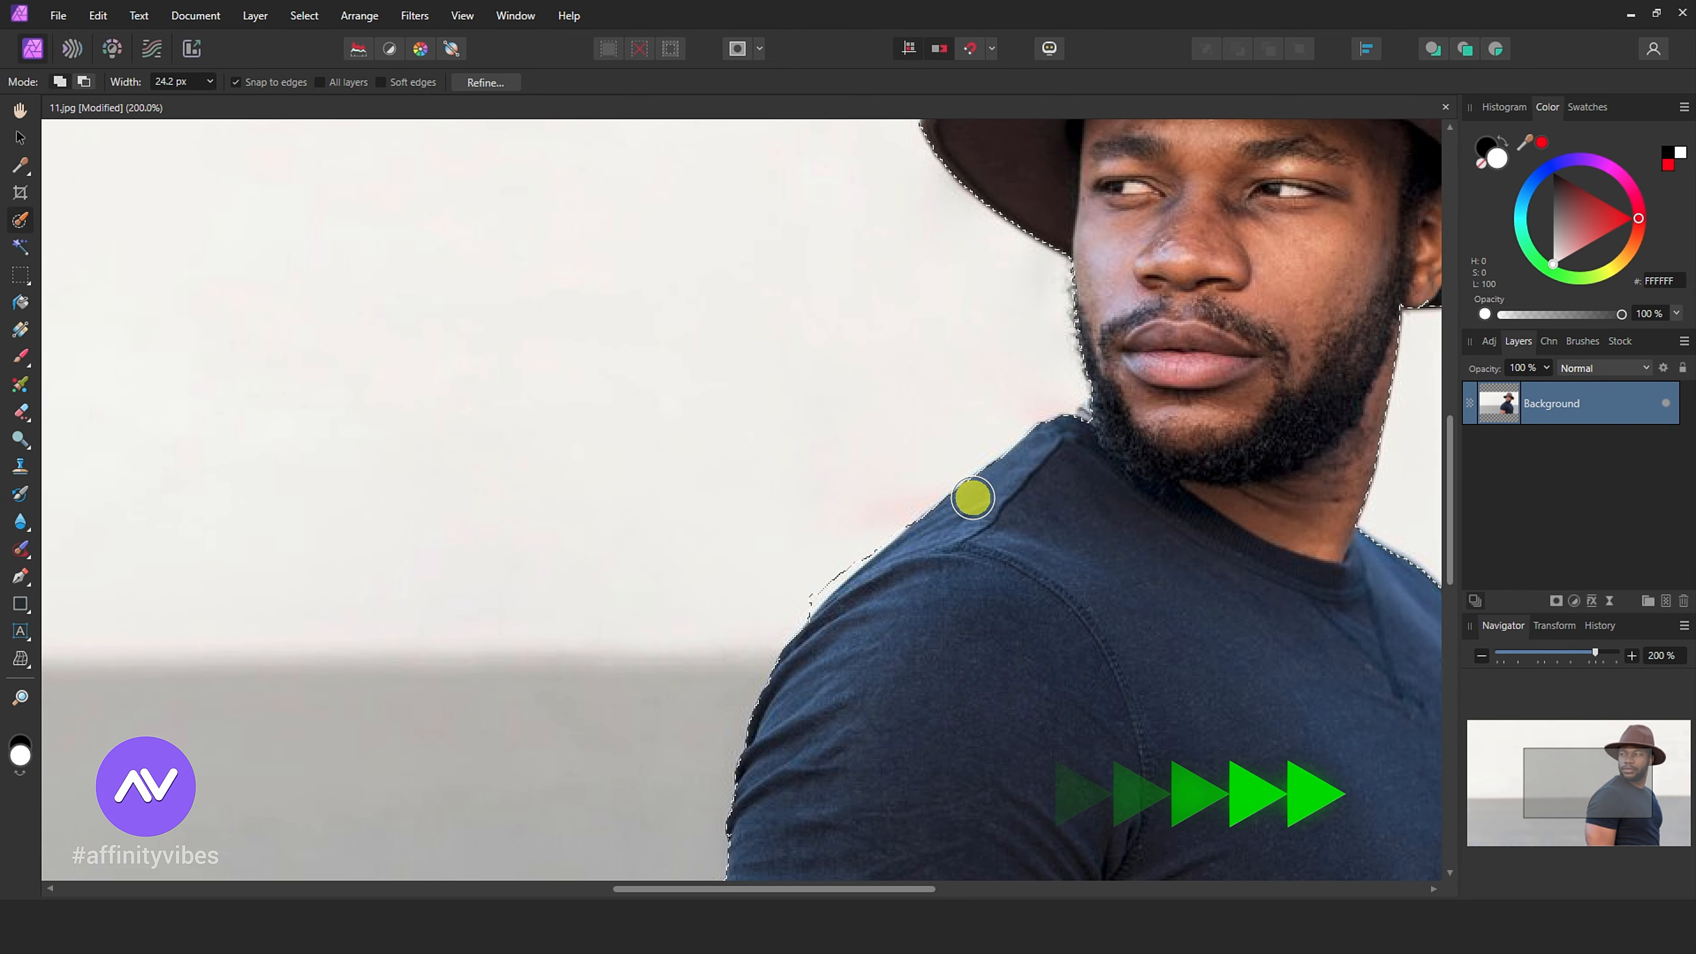
mouse_move(937, 515)
mouse_down()
mouse_move(950, 557)
mouse_move(870, 572)
mouse_move(897, 511)
mouse_move(781, 654)
mouse_up()
scroll(1166, 398, down, 2)
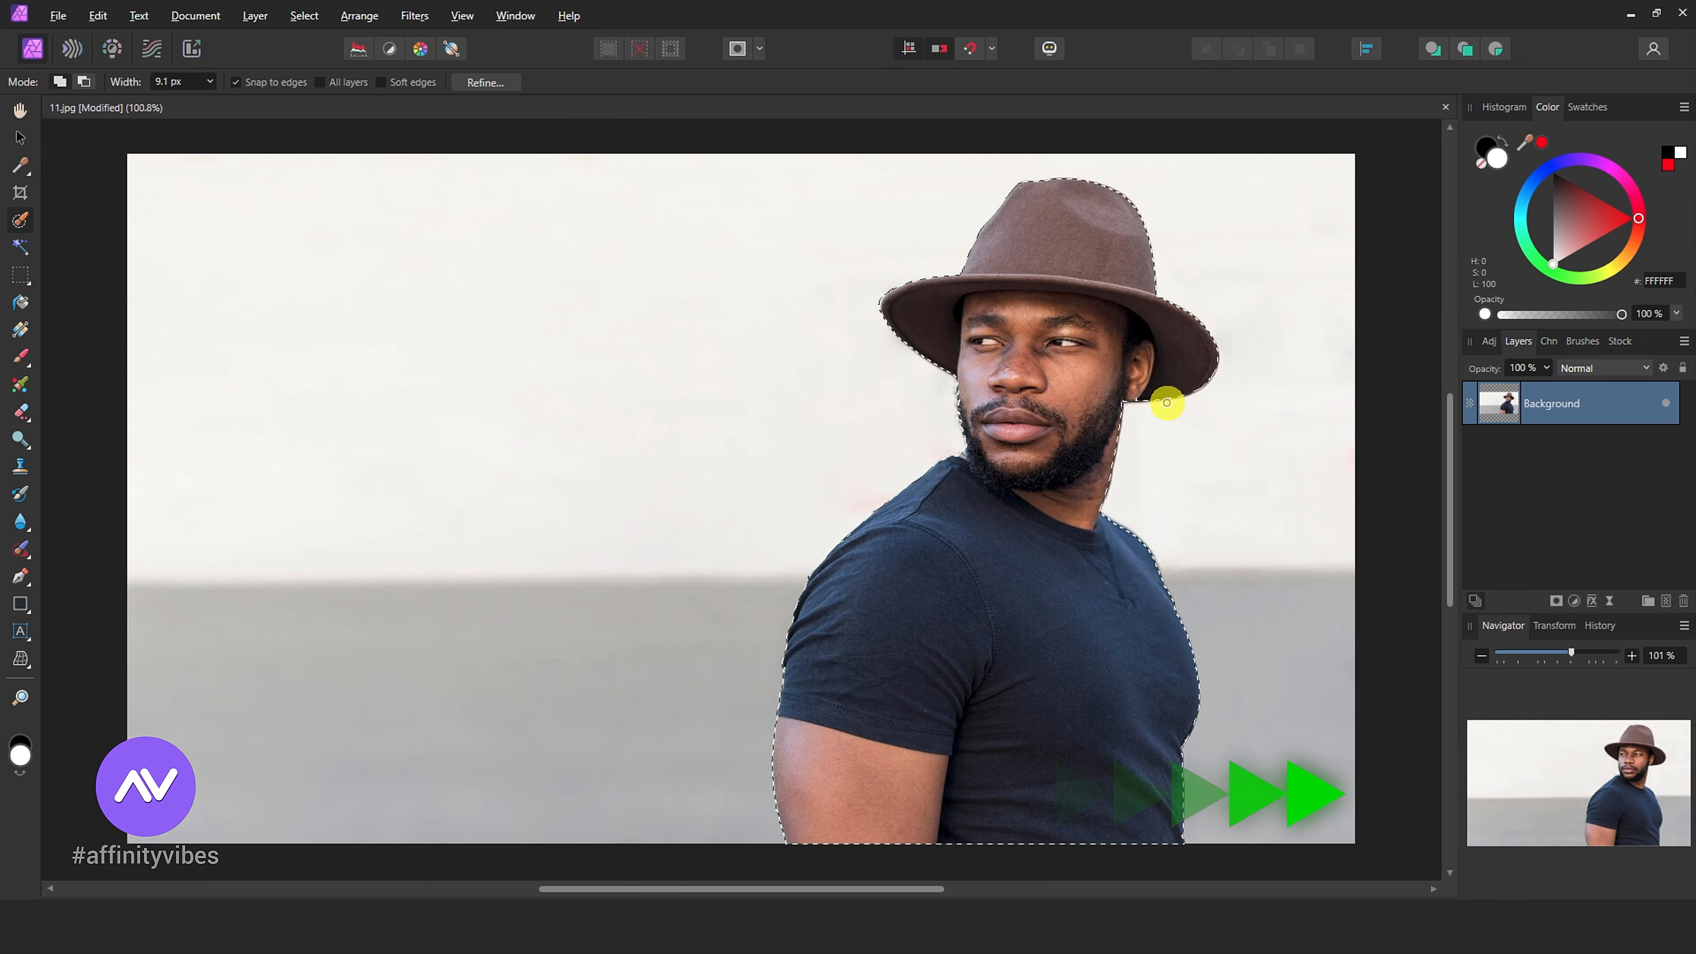
click(732, 54)
click(733, 54)
Step: Refine the selection by painting with the Matte adjustment brush along the edges of the man's face, neck, shoulder and arm
click(477, 81)
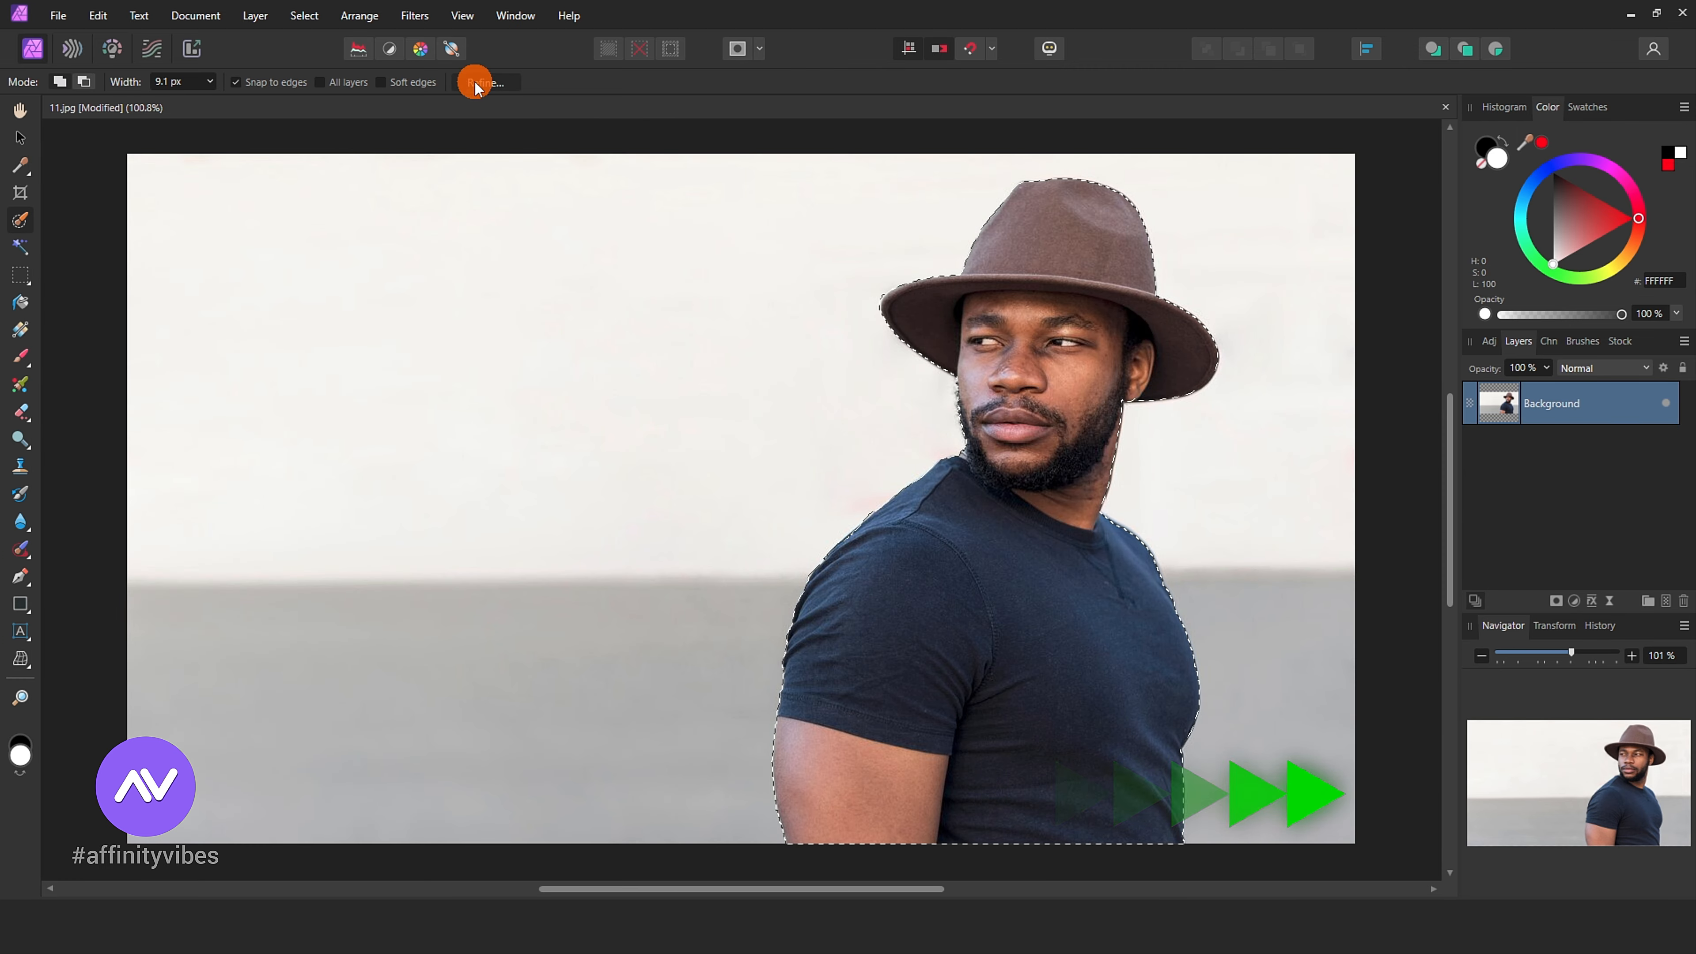
drag(1143, 463, 503, 190)
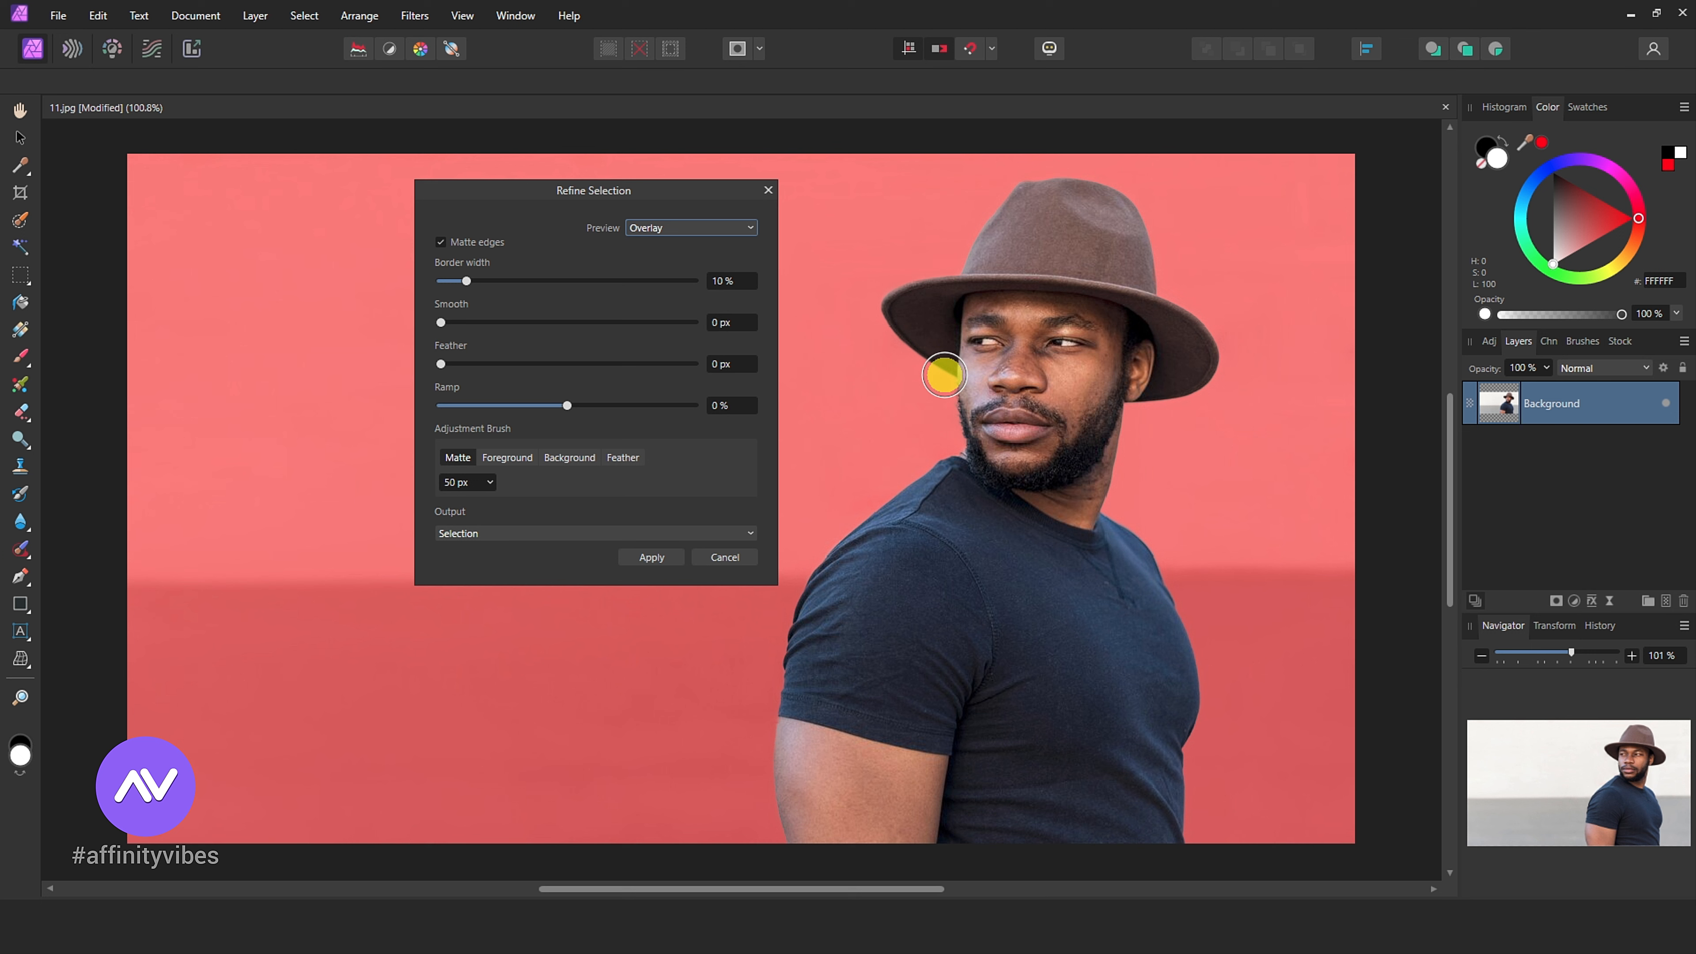
mouse_move(950, 375)
mouse_down()
mouse_move(880, 317)
mouse_move(1054, 178)
mouse_move(1137, 205)
mouse_move(1174, 302)
mouse_move(1215, 337)
mouse_move(1206, 384)
mouse_move(1127, 405)
mouse_up()
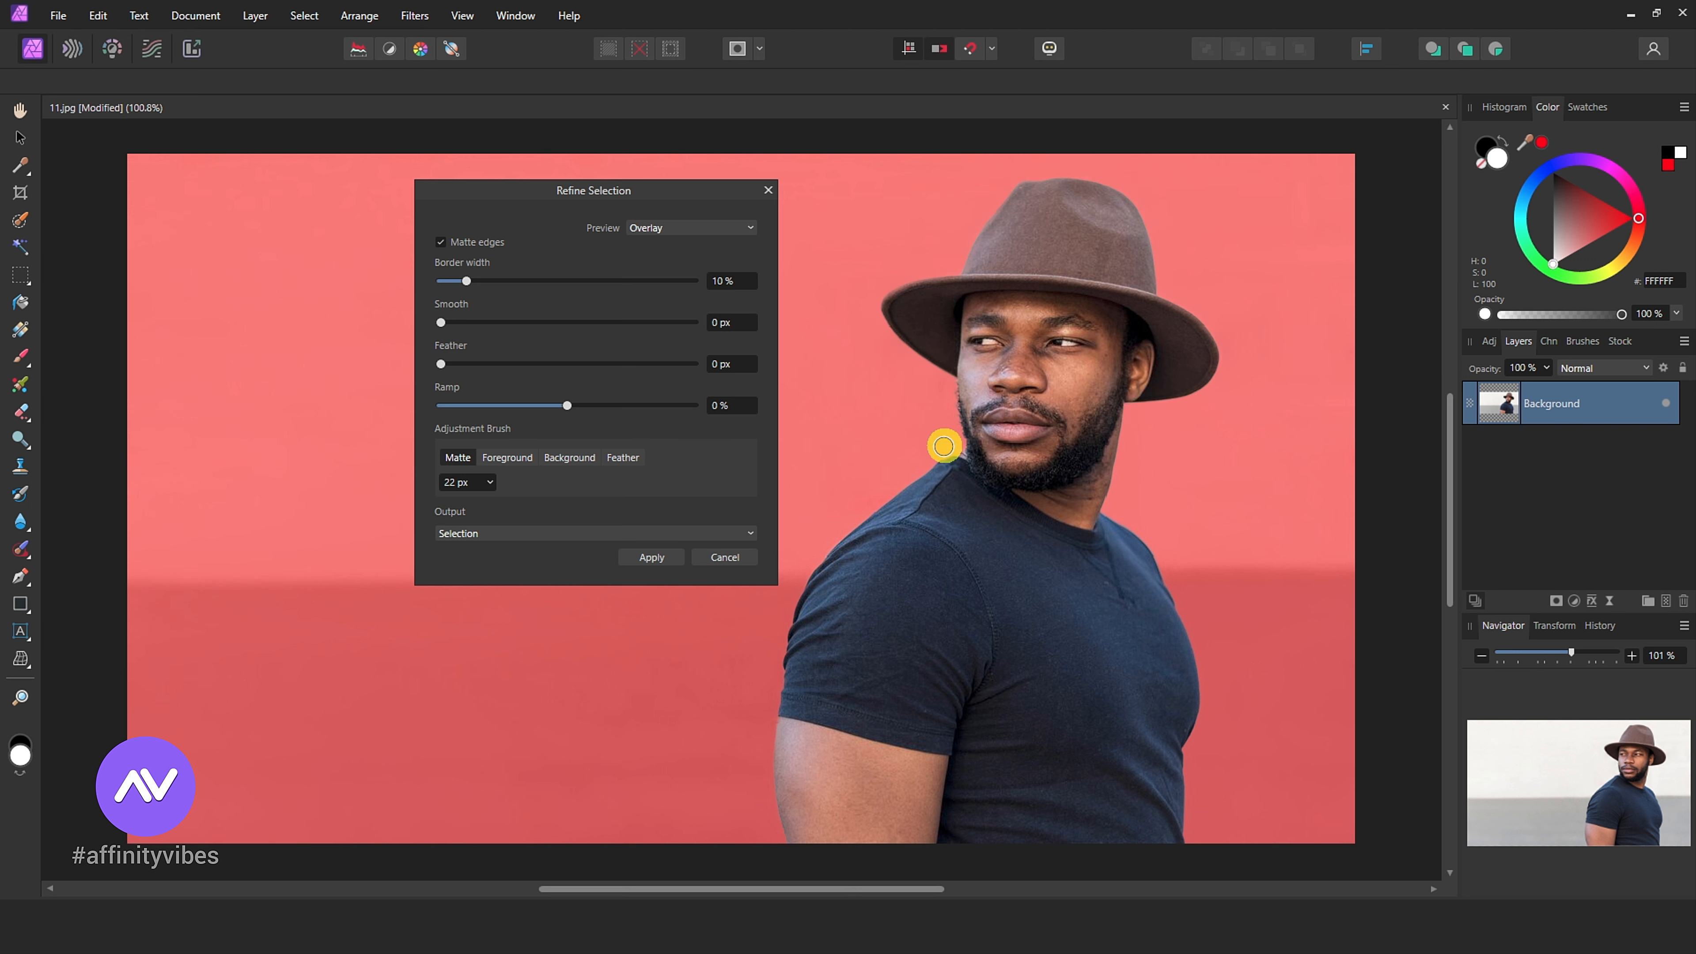
mouse_move(937, 454)
mouse_down()
mouse_move(857, 516)
mouse_move(804, 602)
mouse_move(776, 845)
mouse_up()
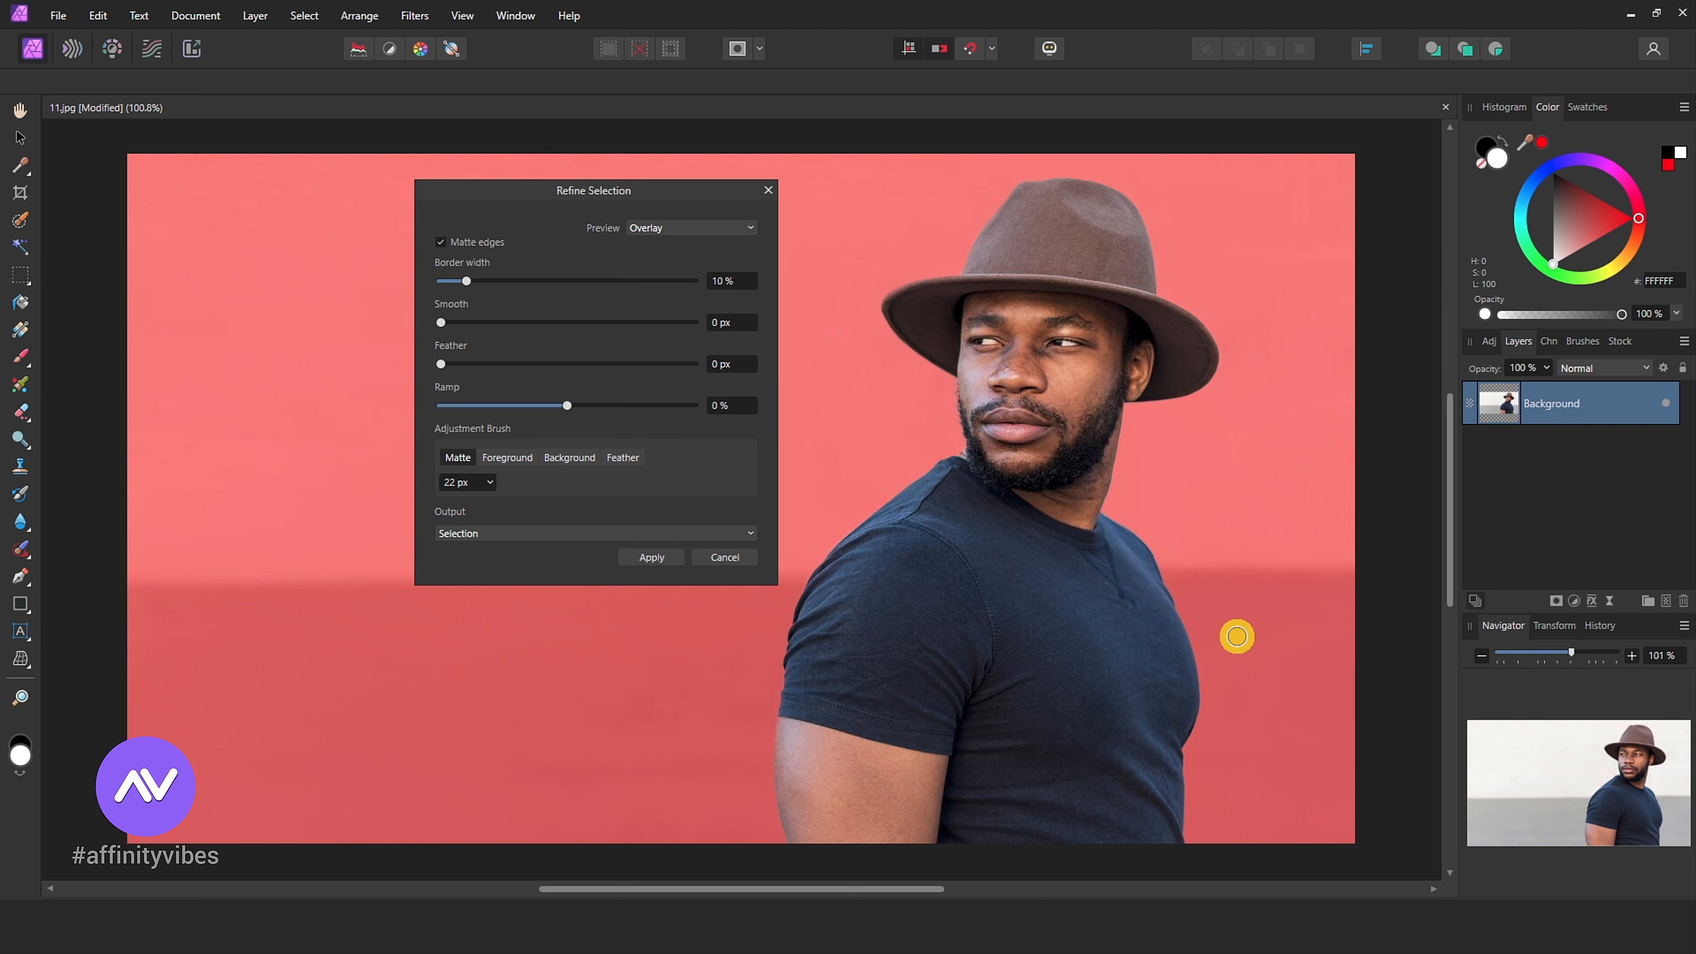
Step: Output the refined selection as a mask on the Background layer and look at the mask's editing options
click(601, 533)
click(451, 575)
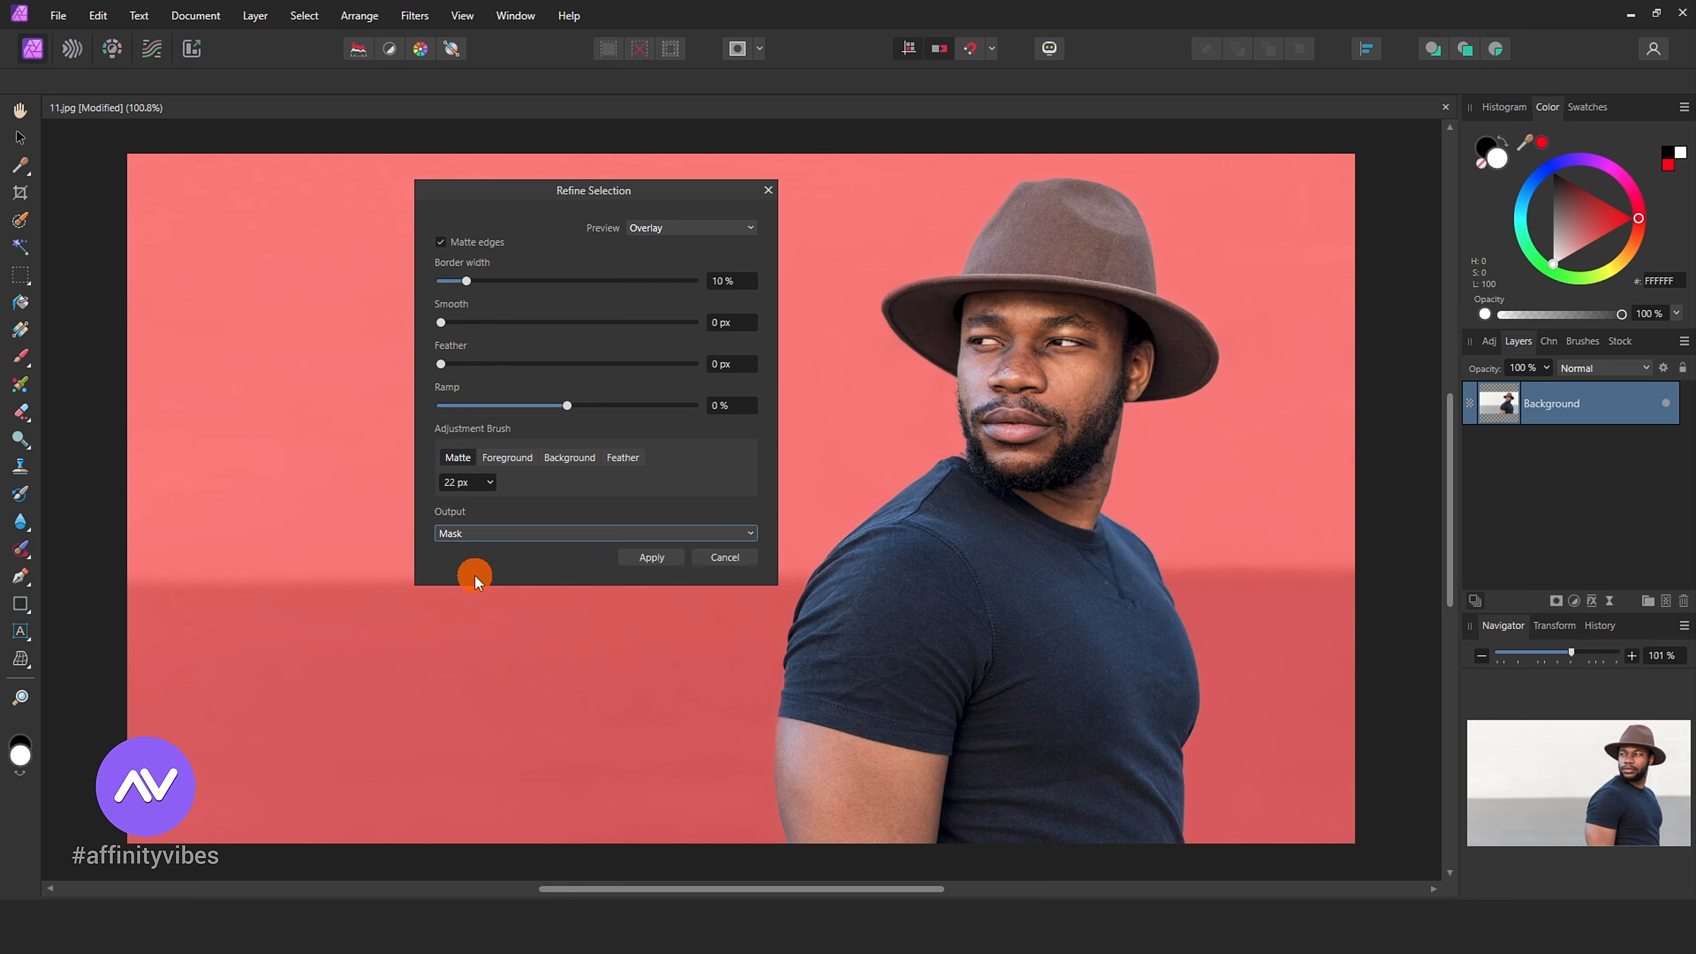
click(652, 558)
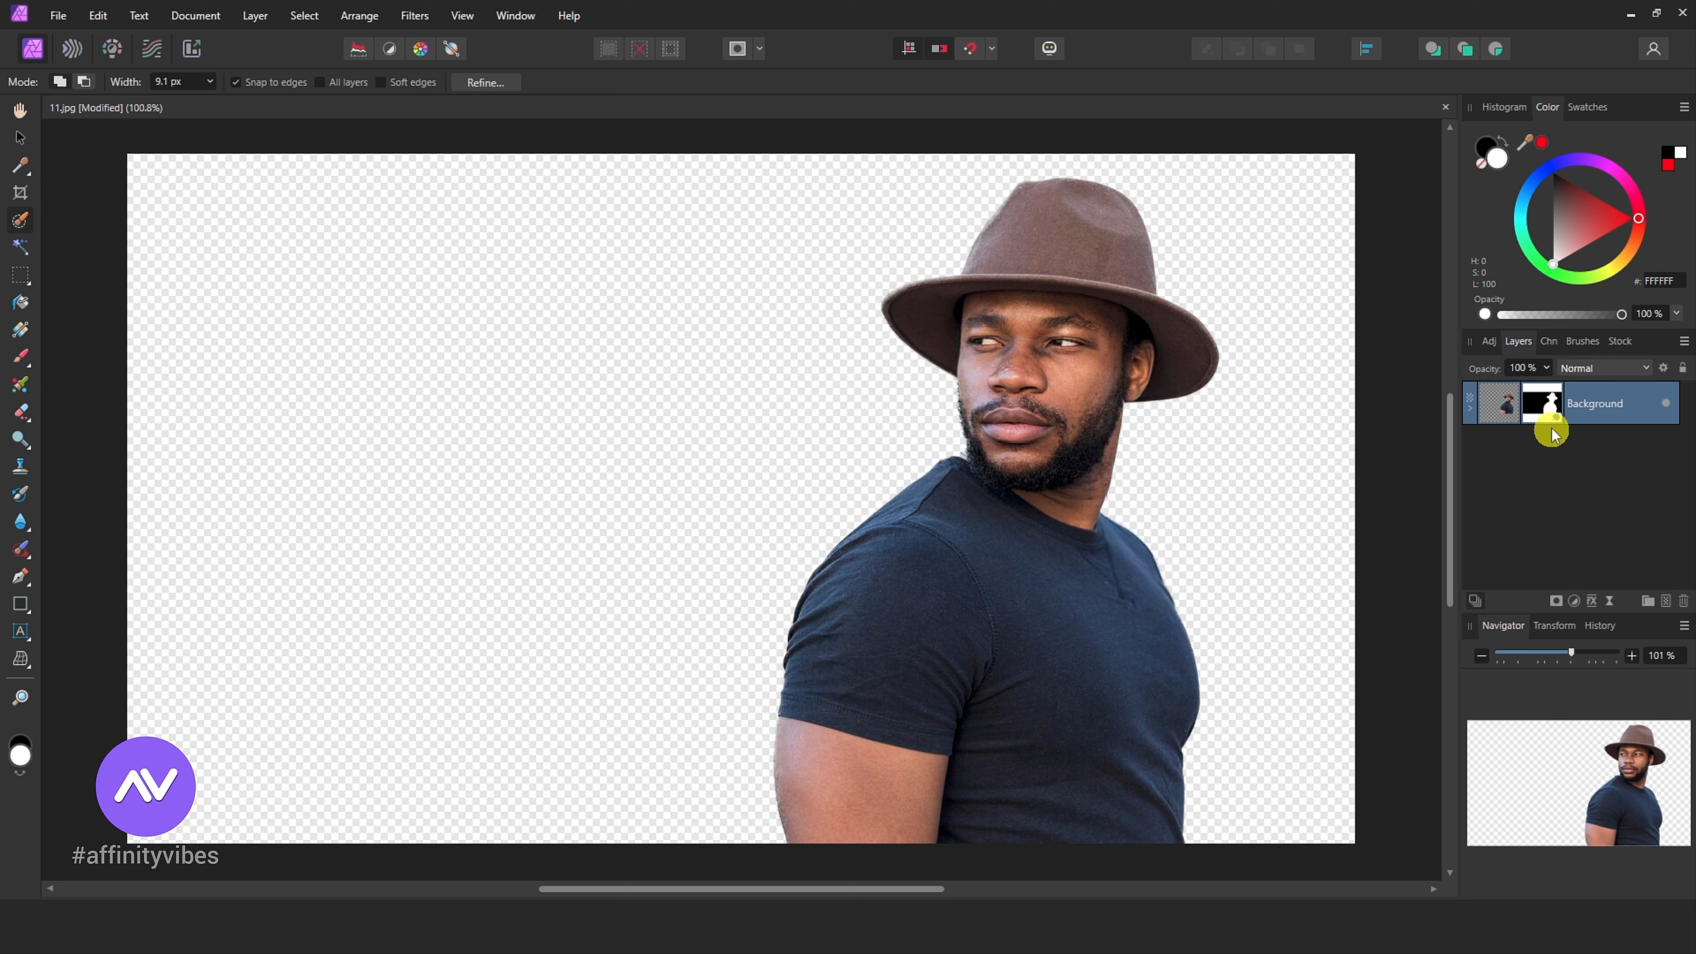
right_click(1548, 409)
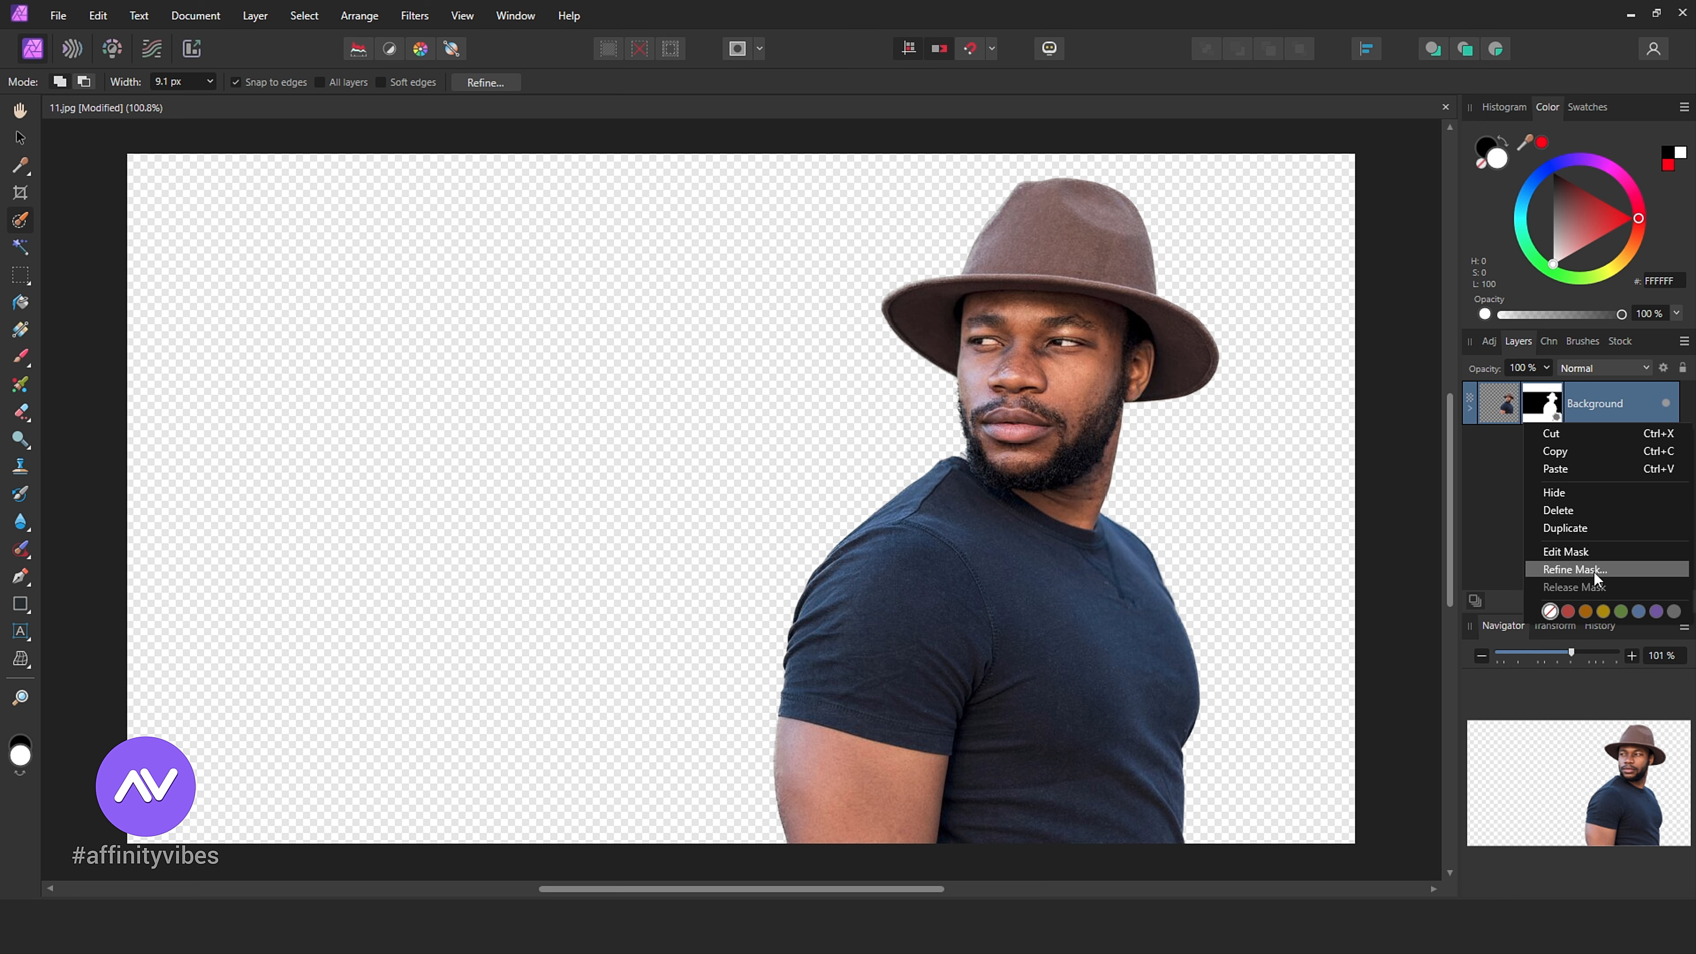
click(1595, 551)
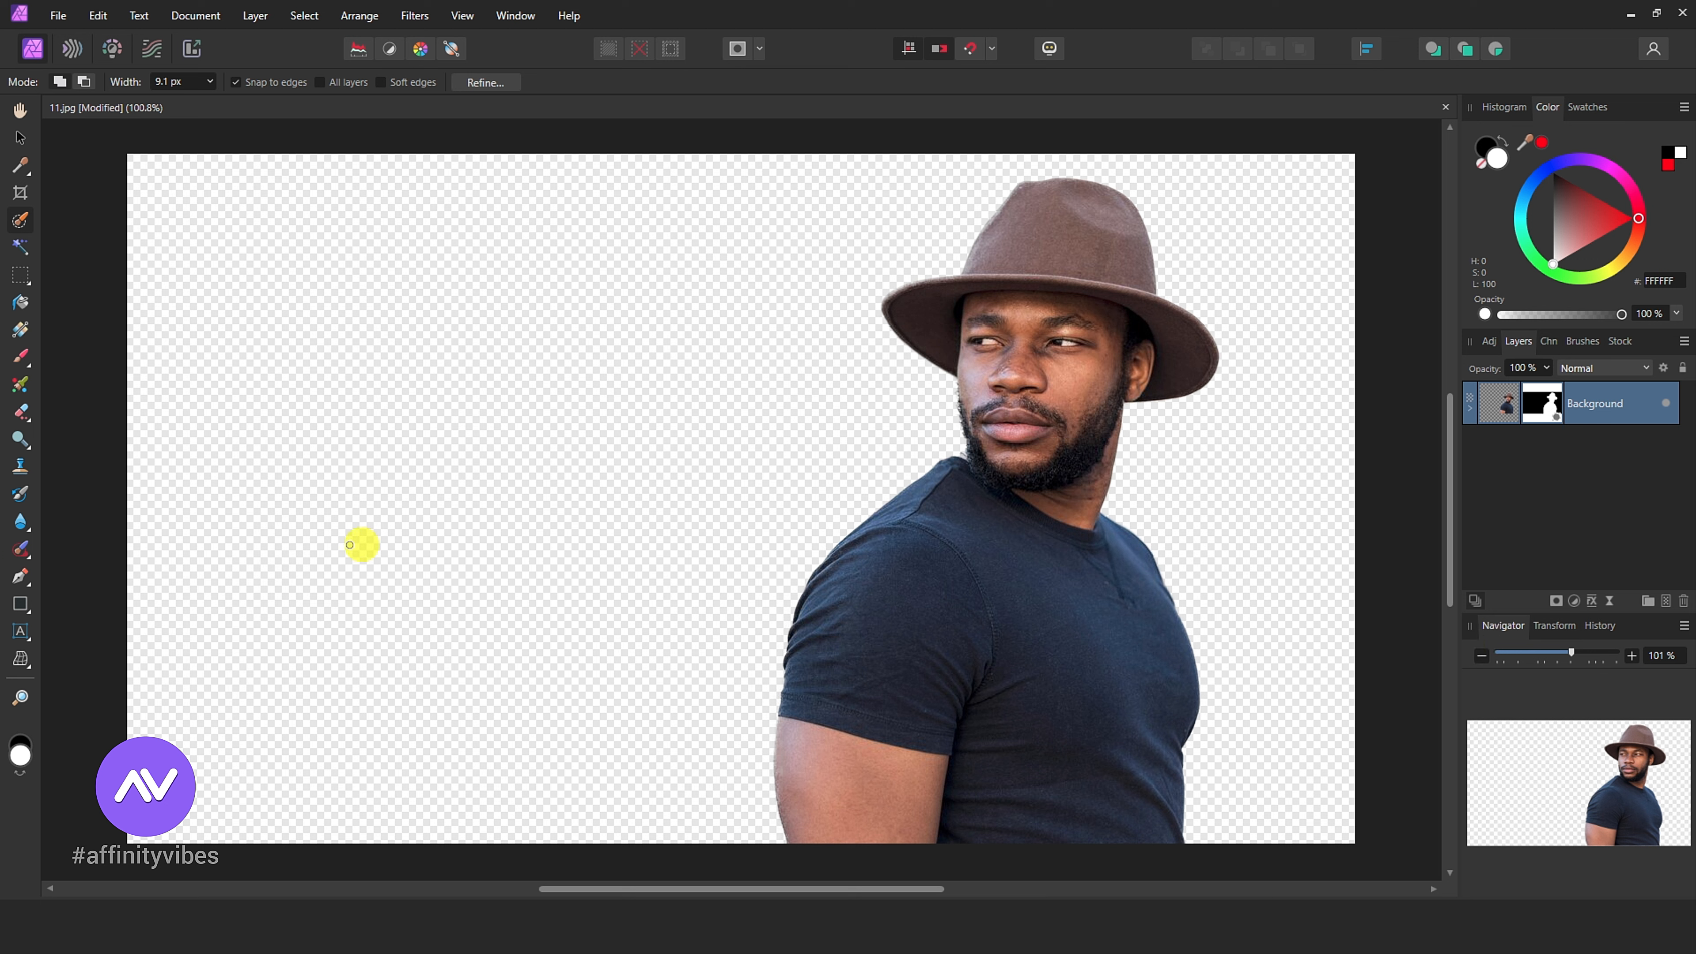
Step: Draw a rectangle filled with blue 77A4EF over the whole canvas and place it beneath the masked Background layer
click(19, 605)
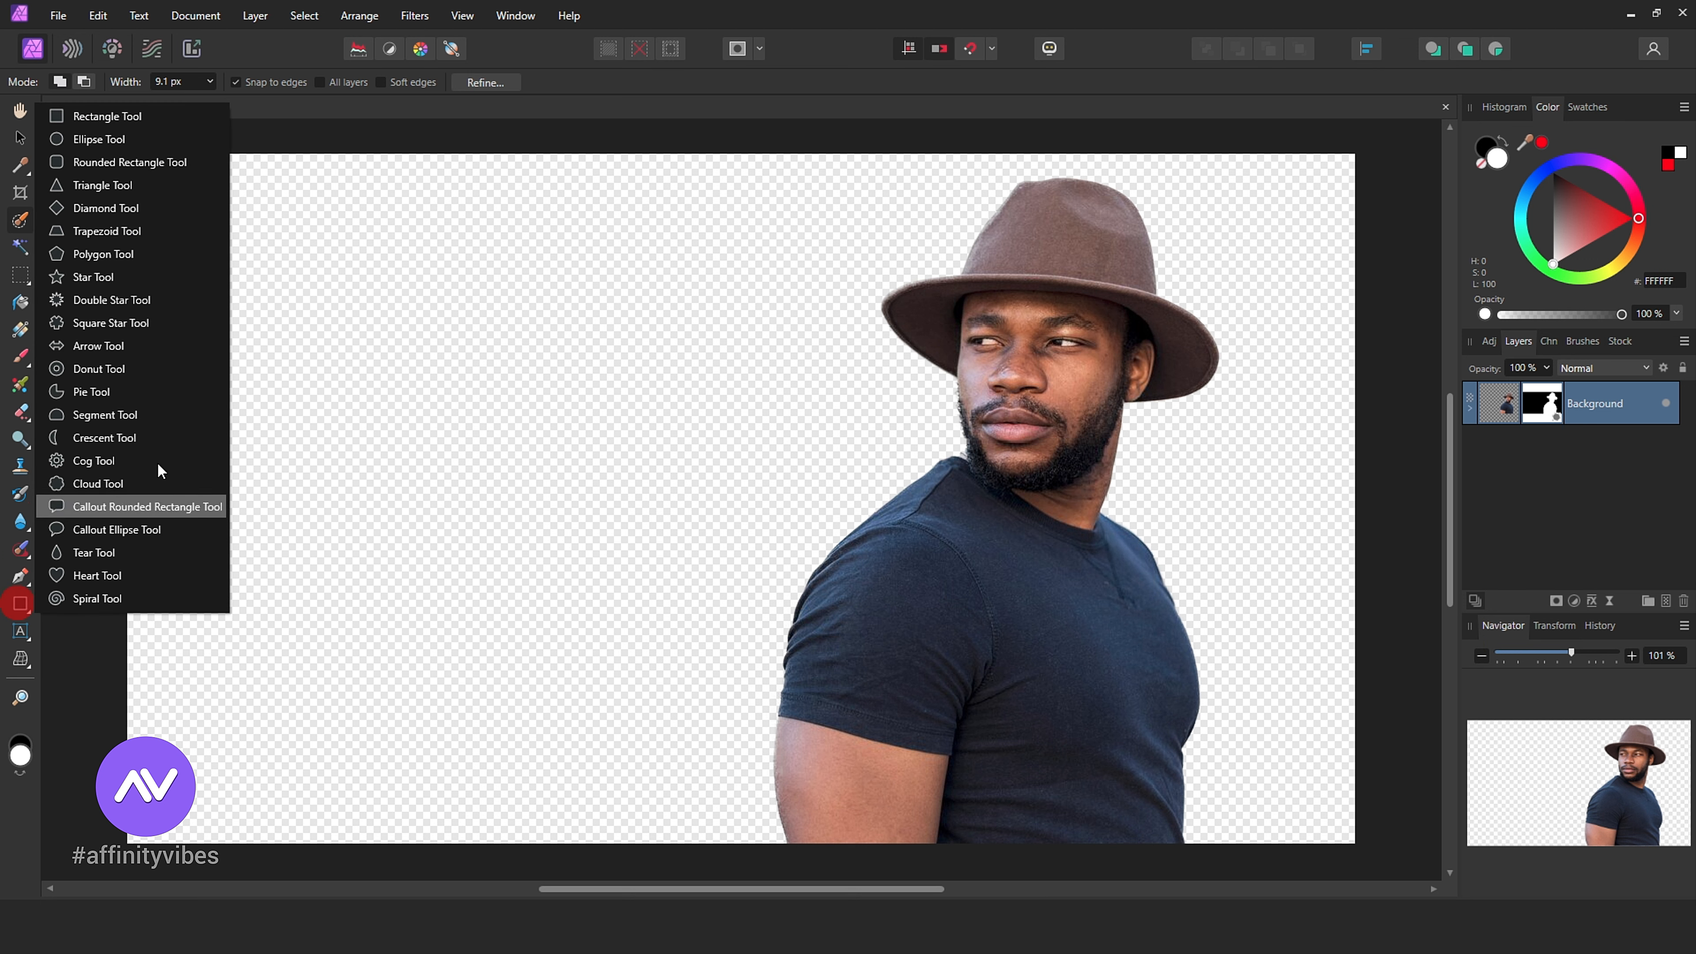
click(125, 116)
click(578, 132)
double_click(1475, 165)
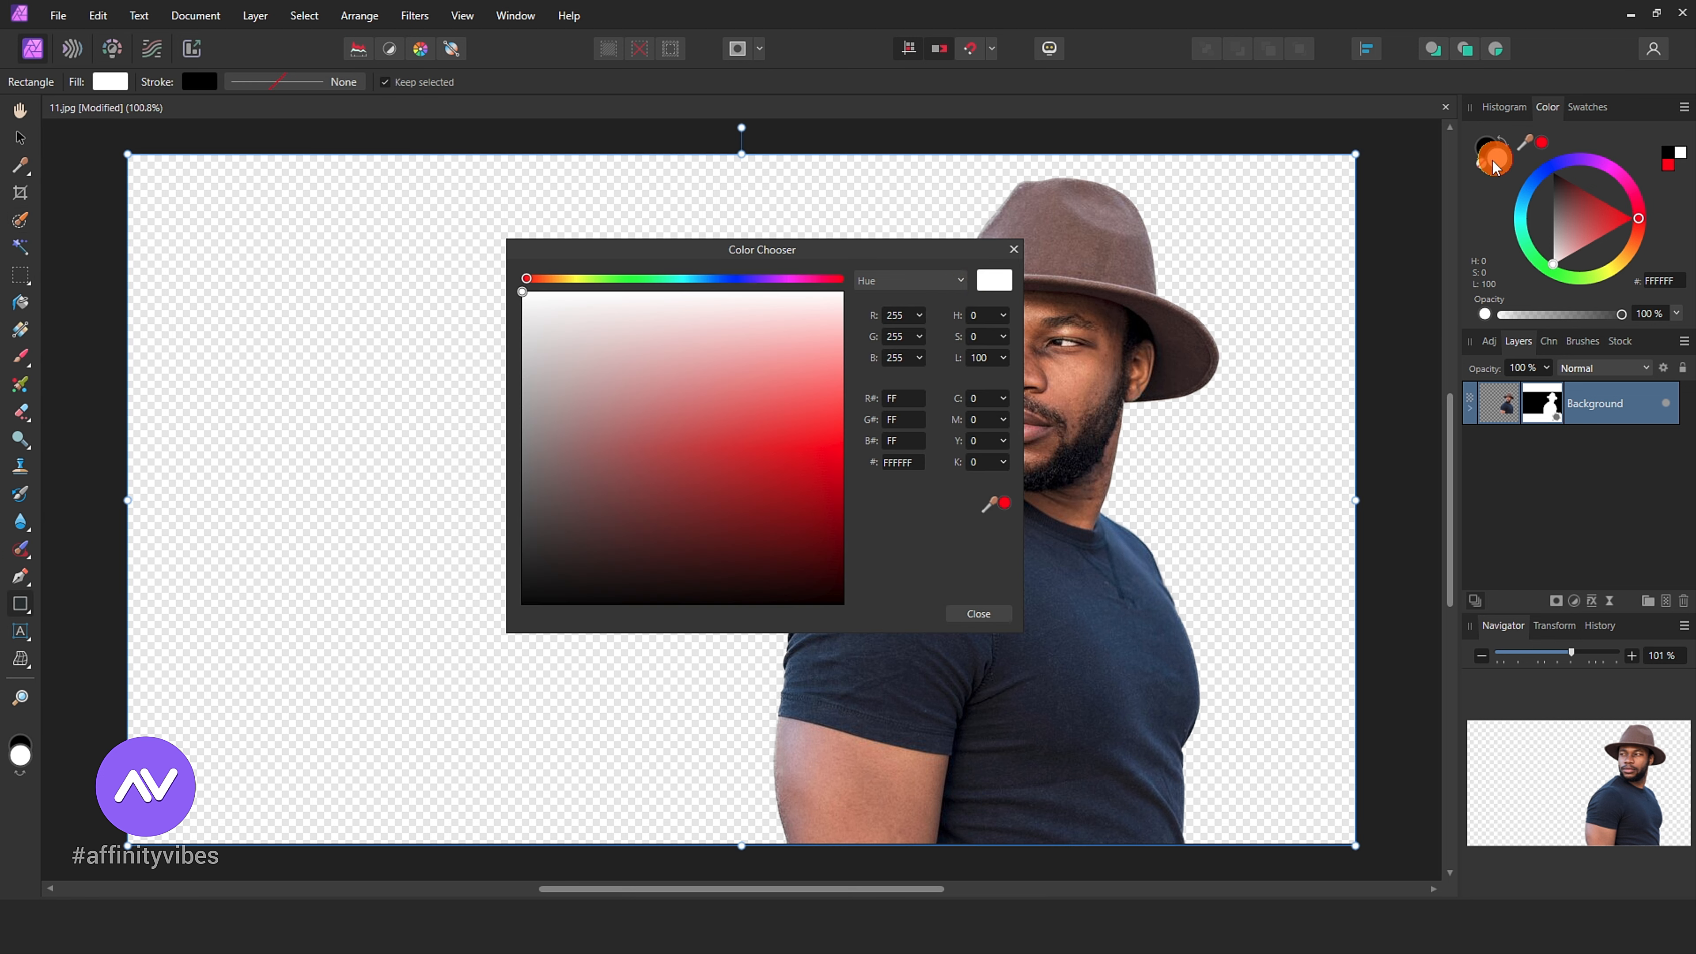
drag(852, 255, 1590, 233)
drag(1267, 256, 1456, 254)
drag(1473, 329, 1520, 362)
drag(1639, 225, 1441, 231)
click(1556, 232)
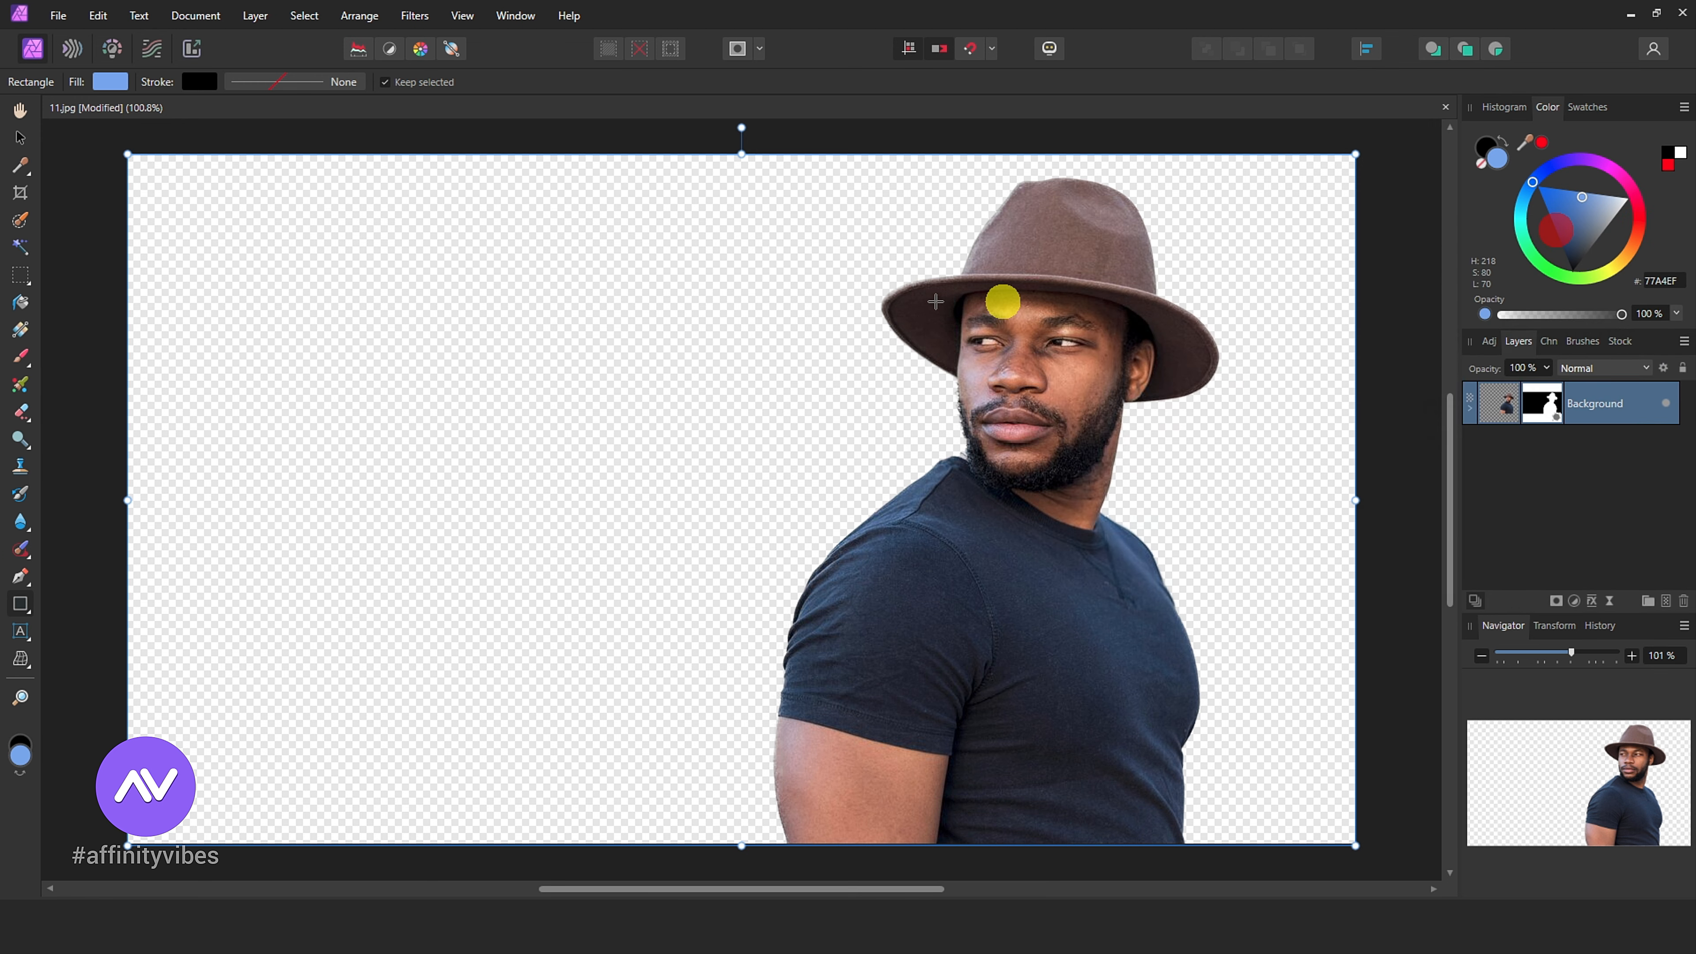
drag(102, 143, 1373, 856)
drag(1498, 401, 1500, 475)
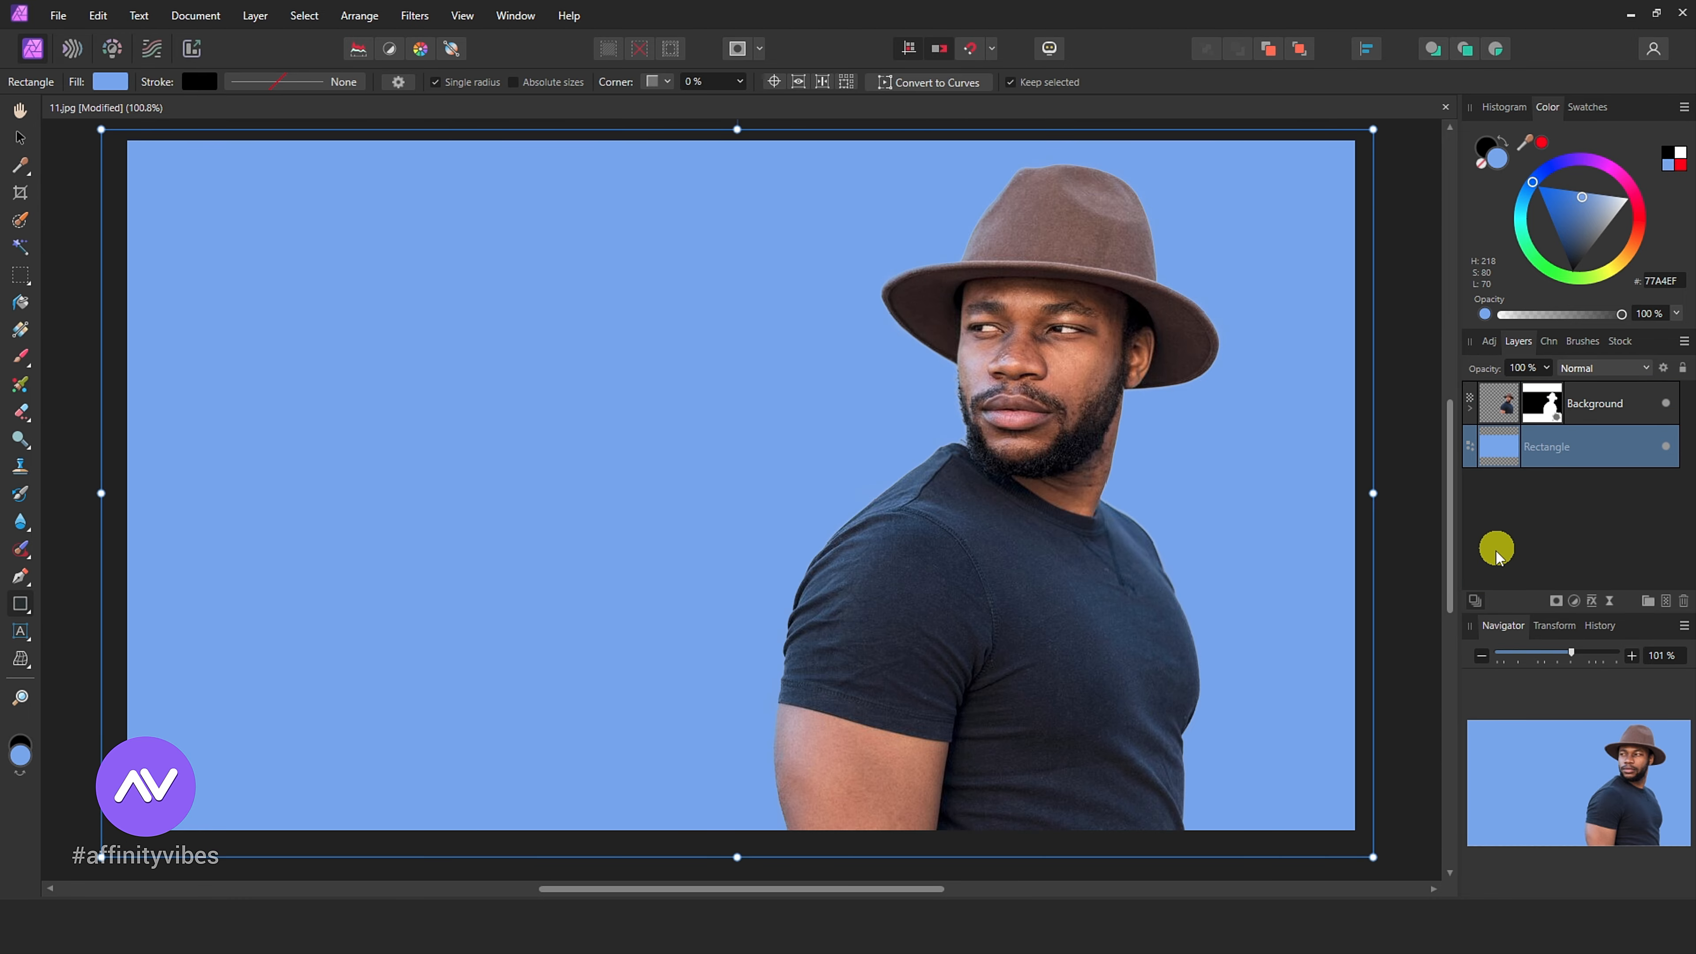
Step: Change the rectangle's fill color to yellow EFD177 and toggle its visibility to compare the result
double_click(1495, 157)
drag(1162, 235, 319, 177)
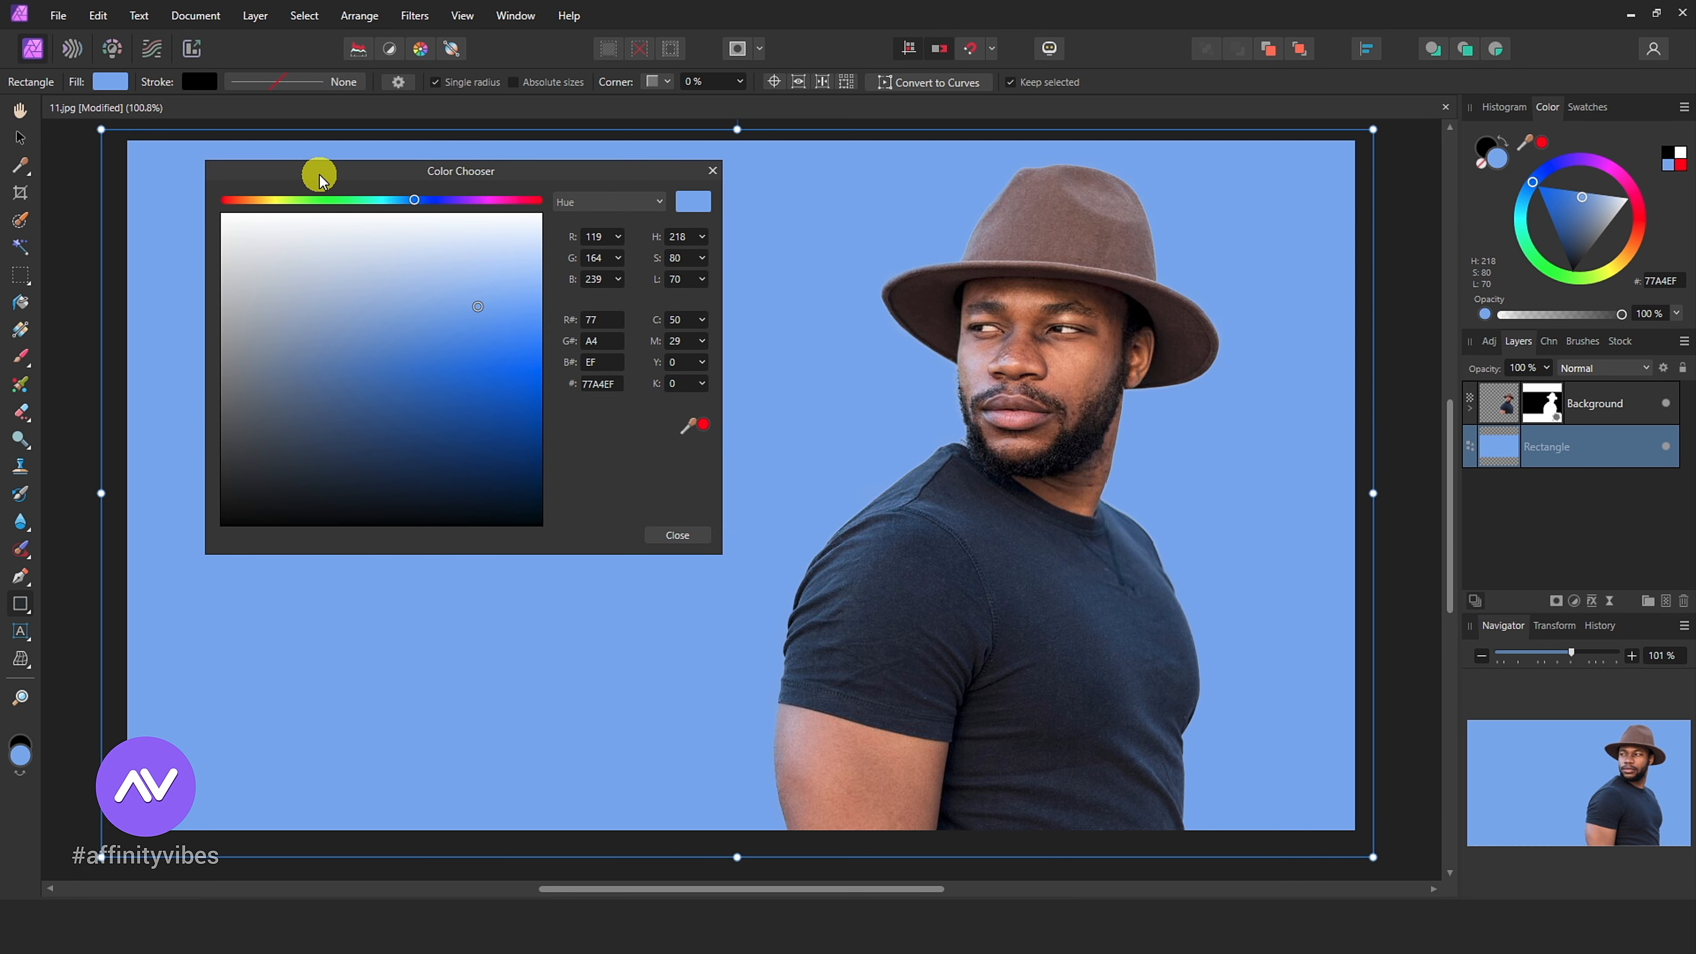
drag(414, 207, 263, 208)
click(712, 171)
click(38, 144)
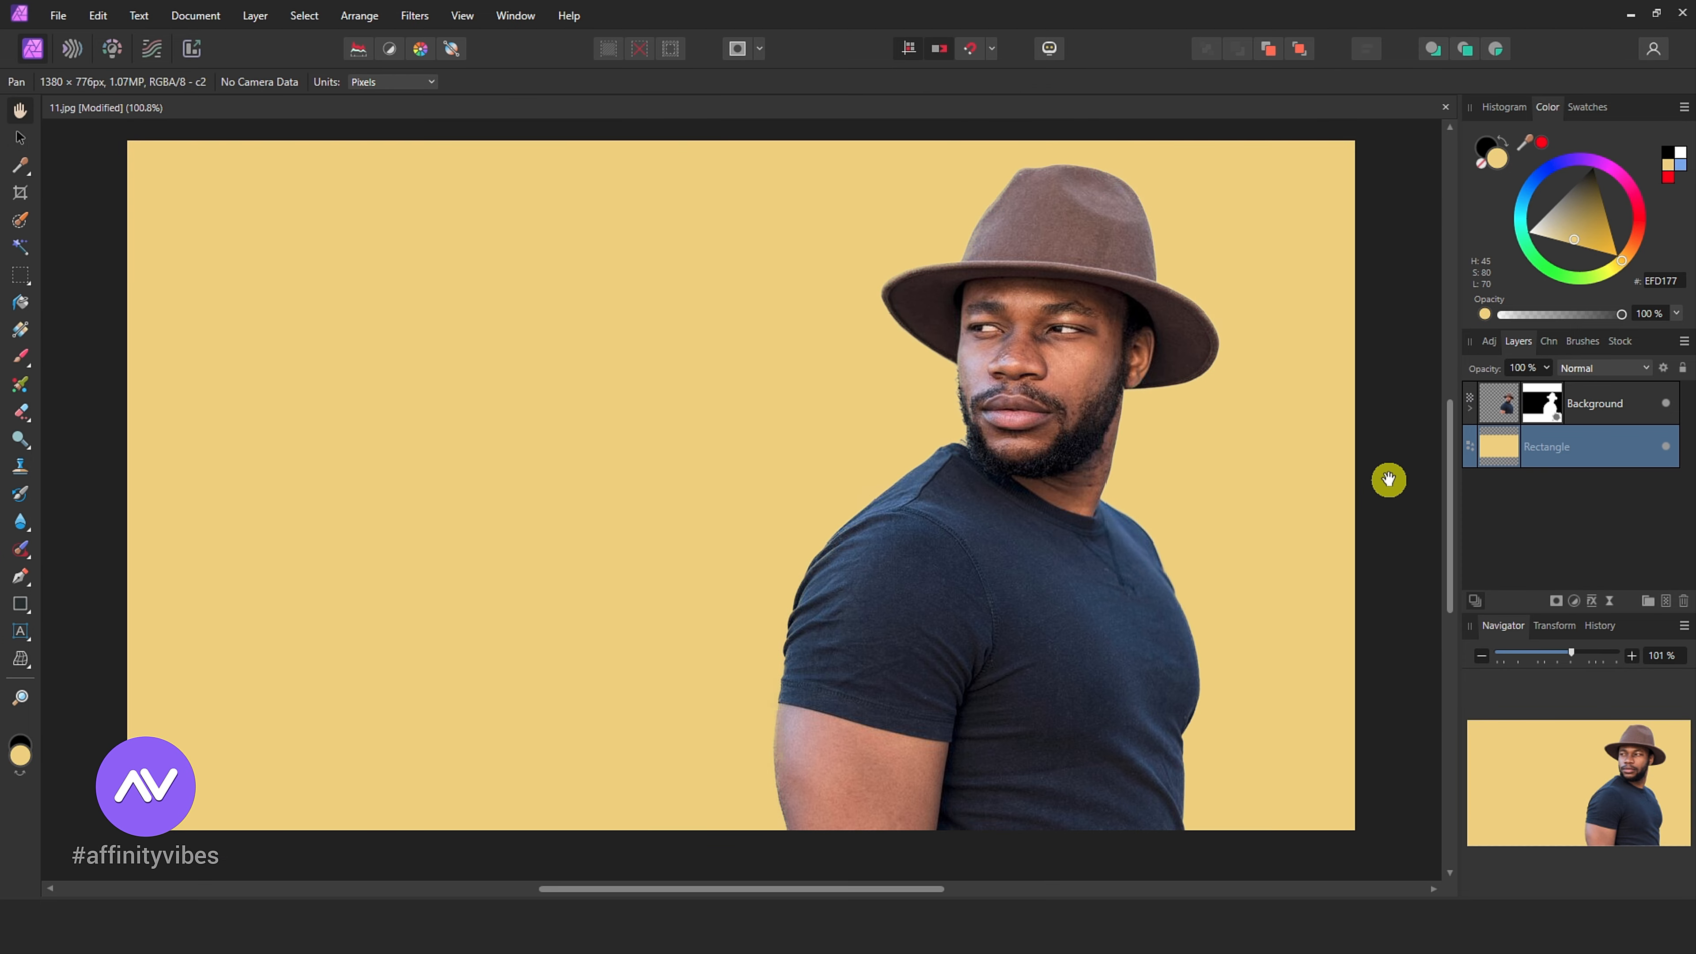
click(1665, 446)
click(1665, 446)
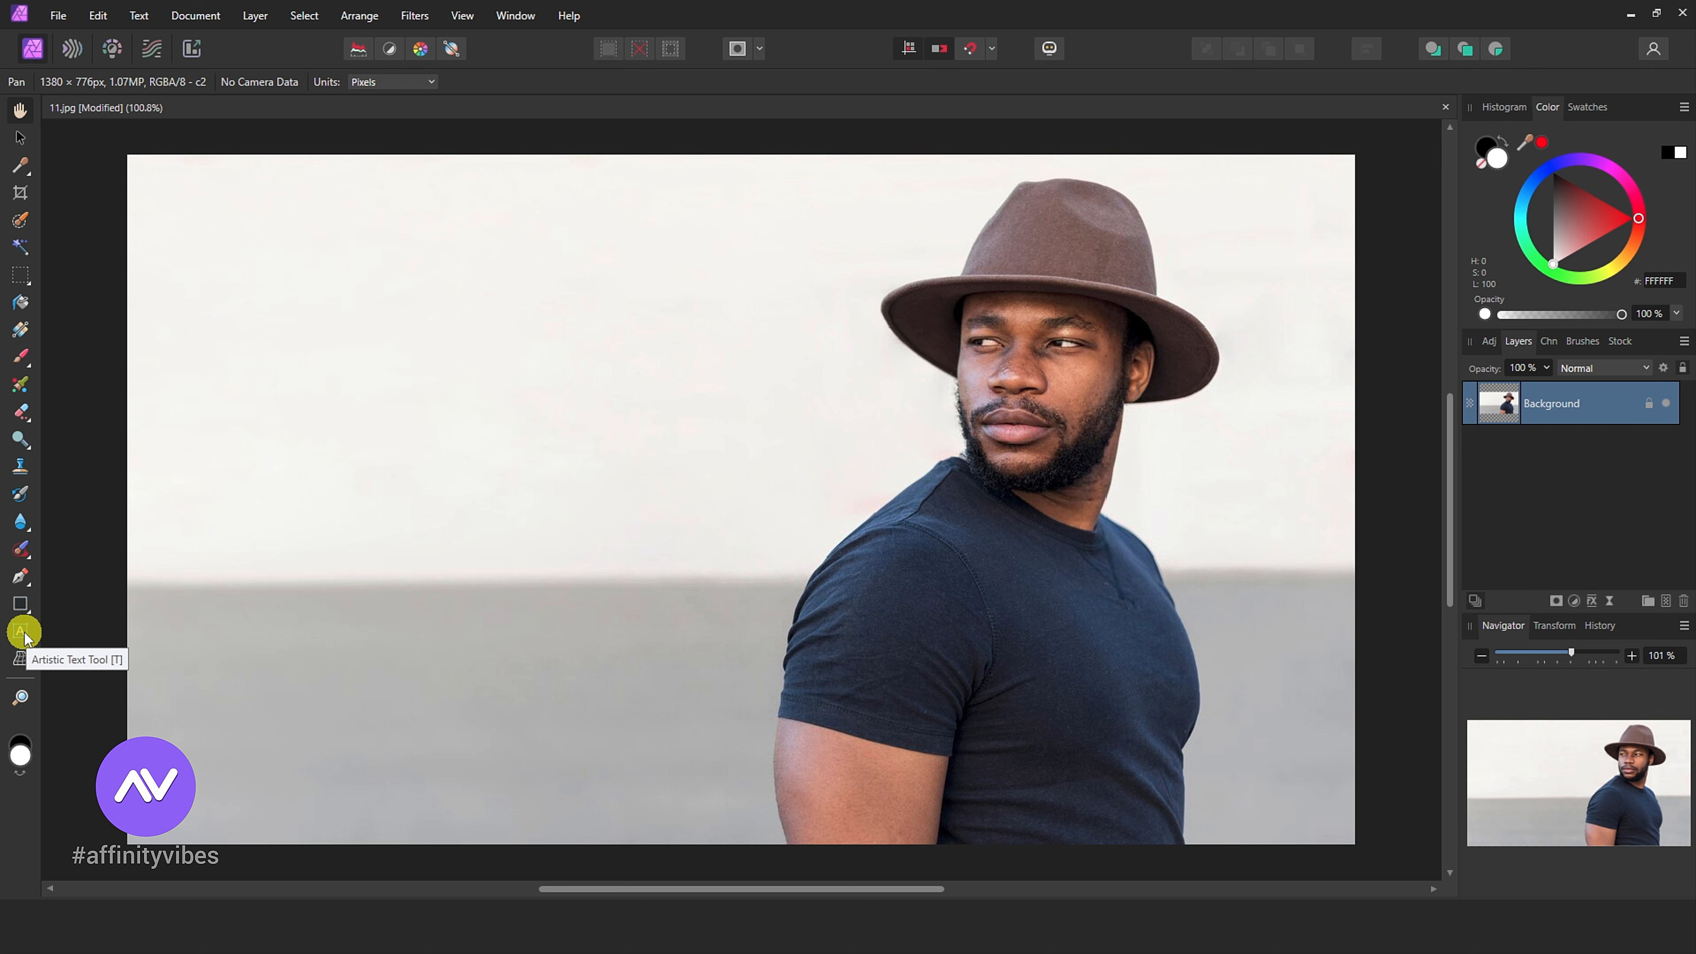
Step: Add 288 pt Arial artistic text reading "affinity" and "Vibes" on two lines over the photo
drag(24, 638, 132, 630)
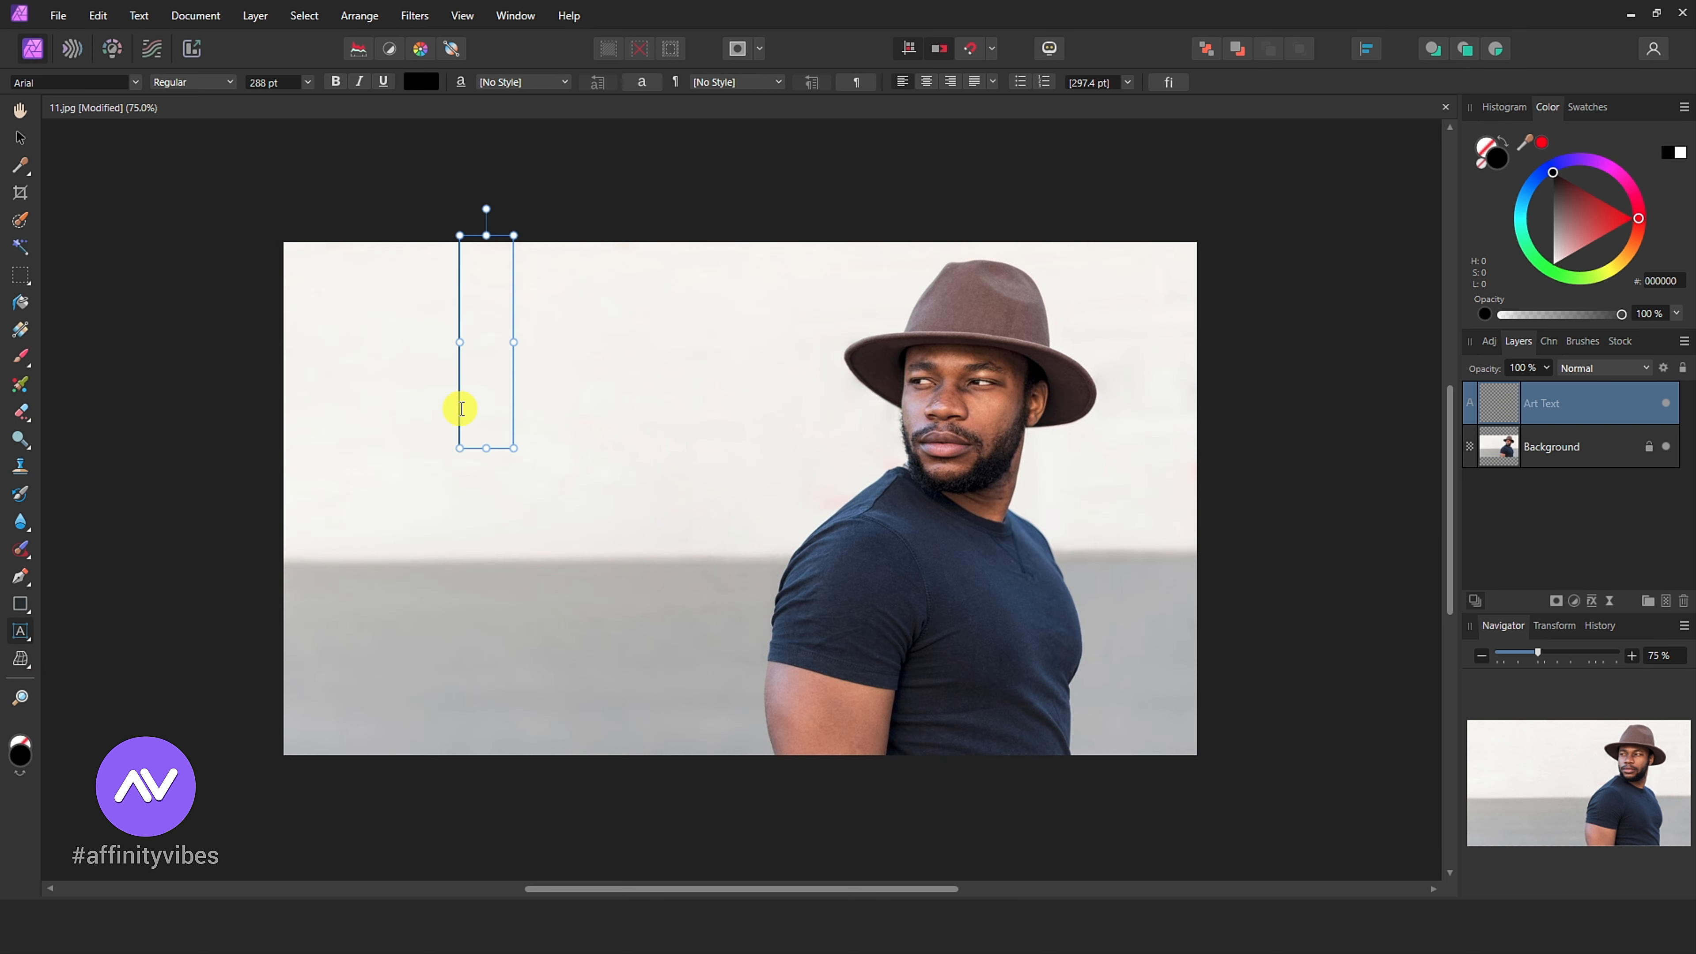
text(aff)
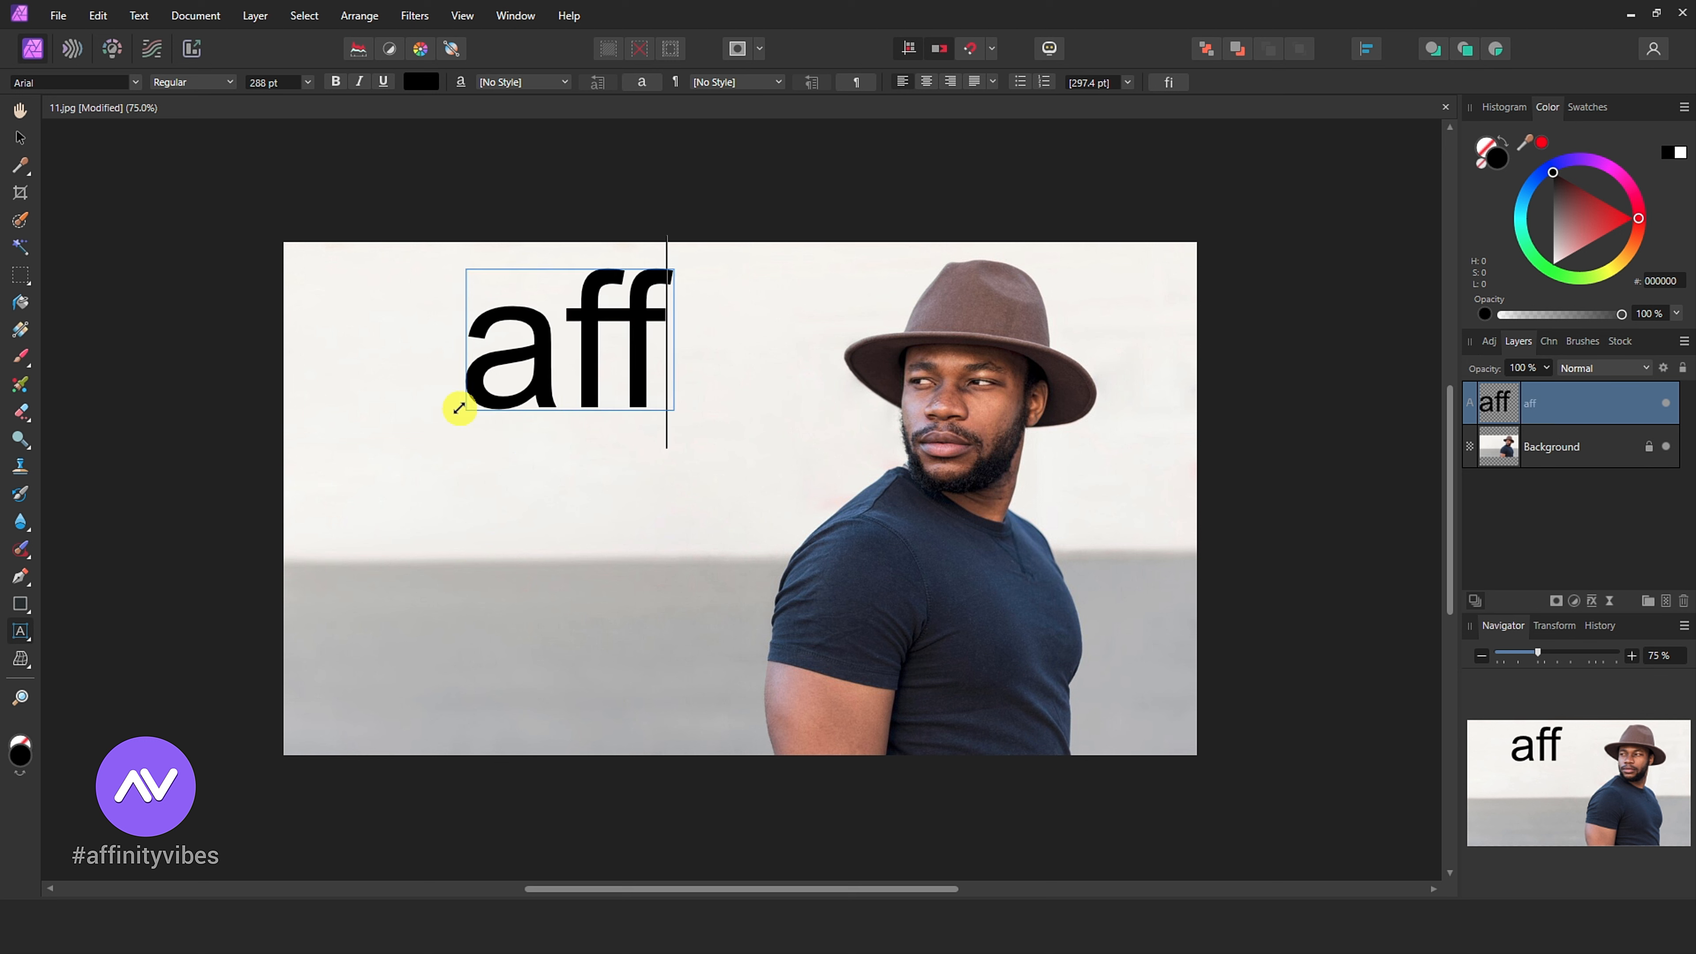
text(inity )
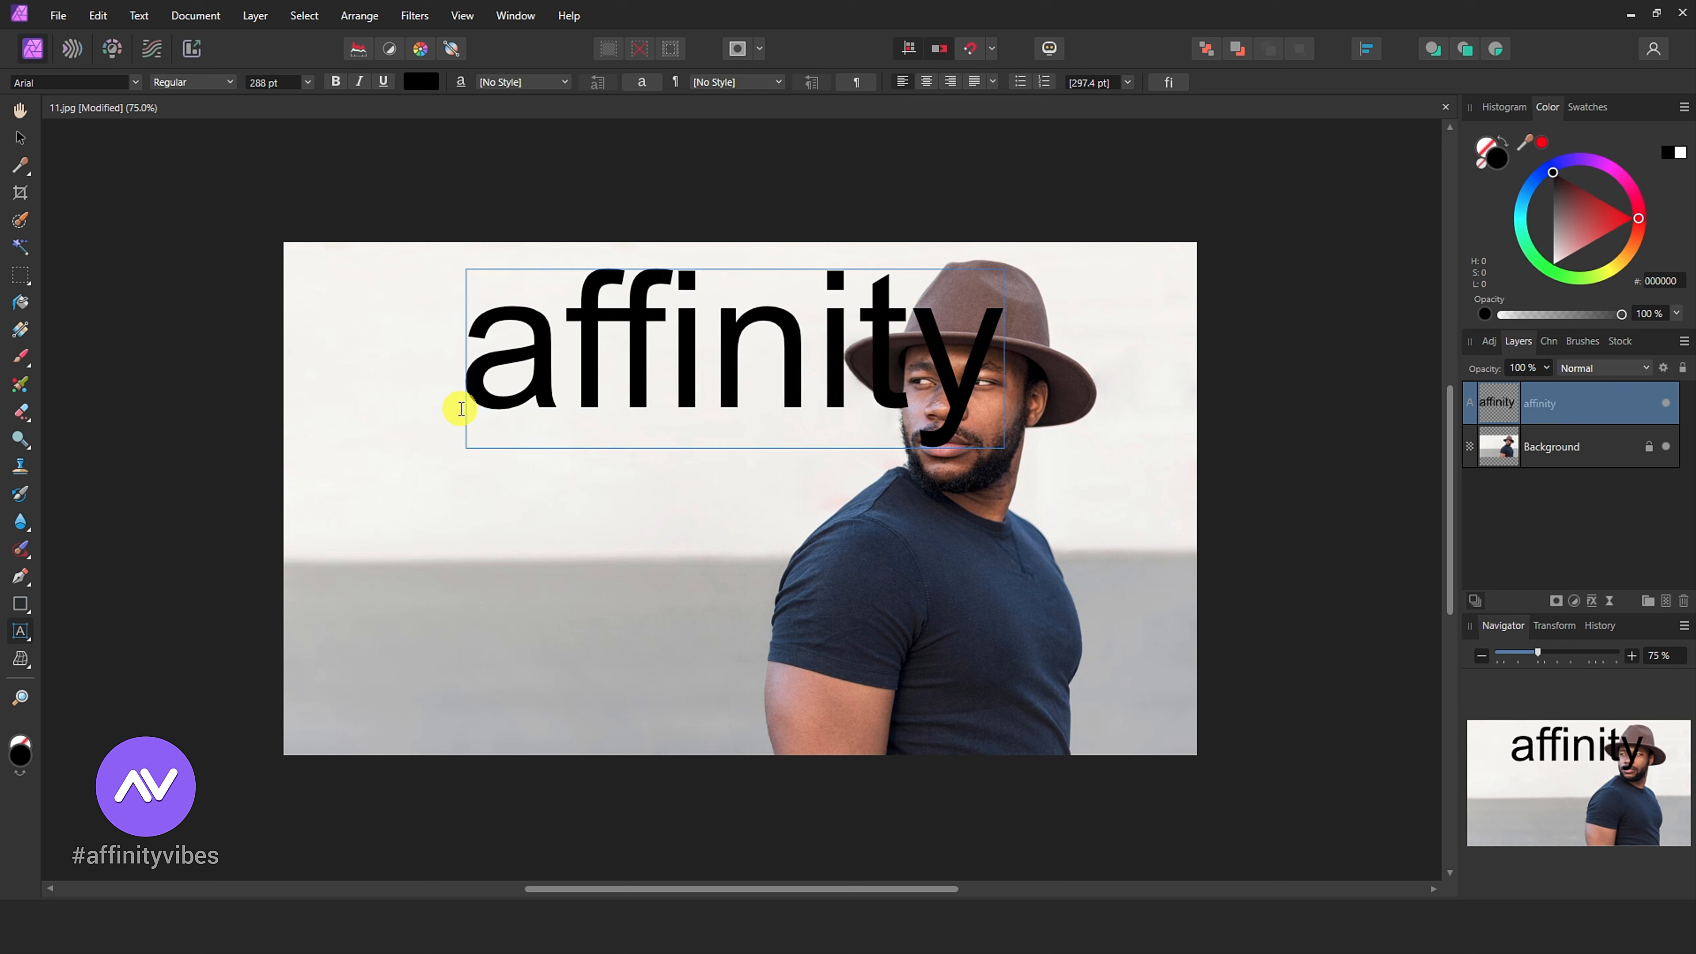
text(Vibes)
Step: Apply the All Caps typography option to the whole two-line text
click(942, 550)
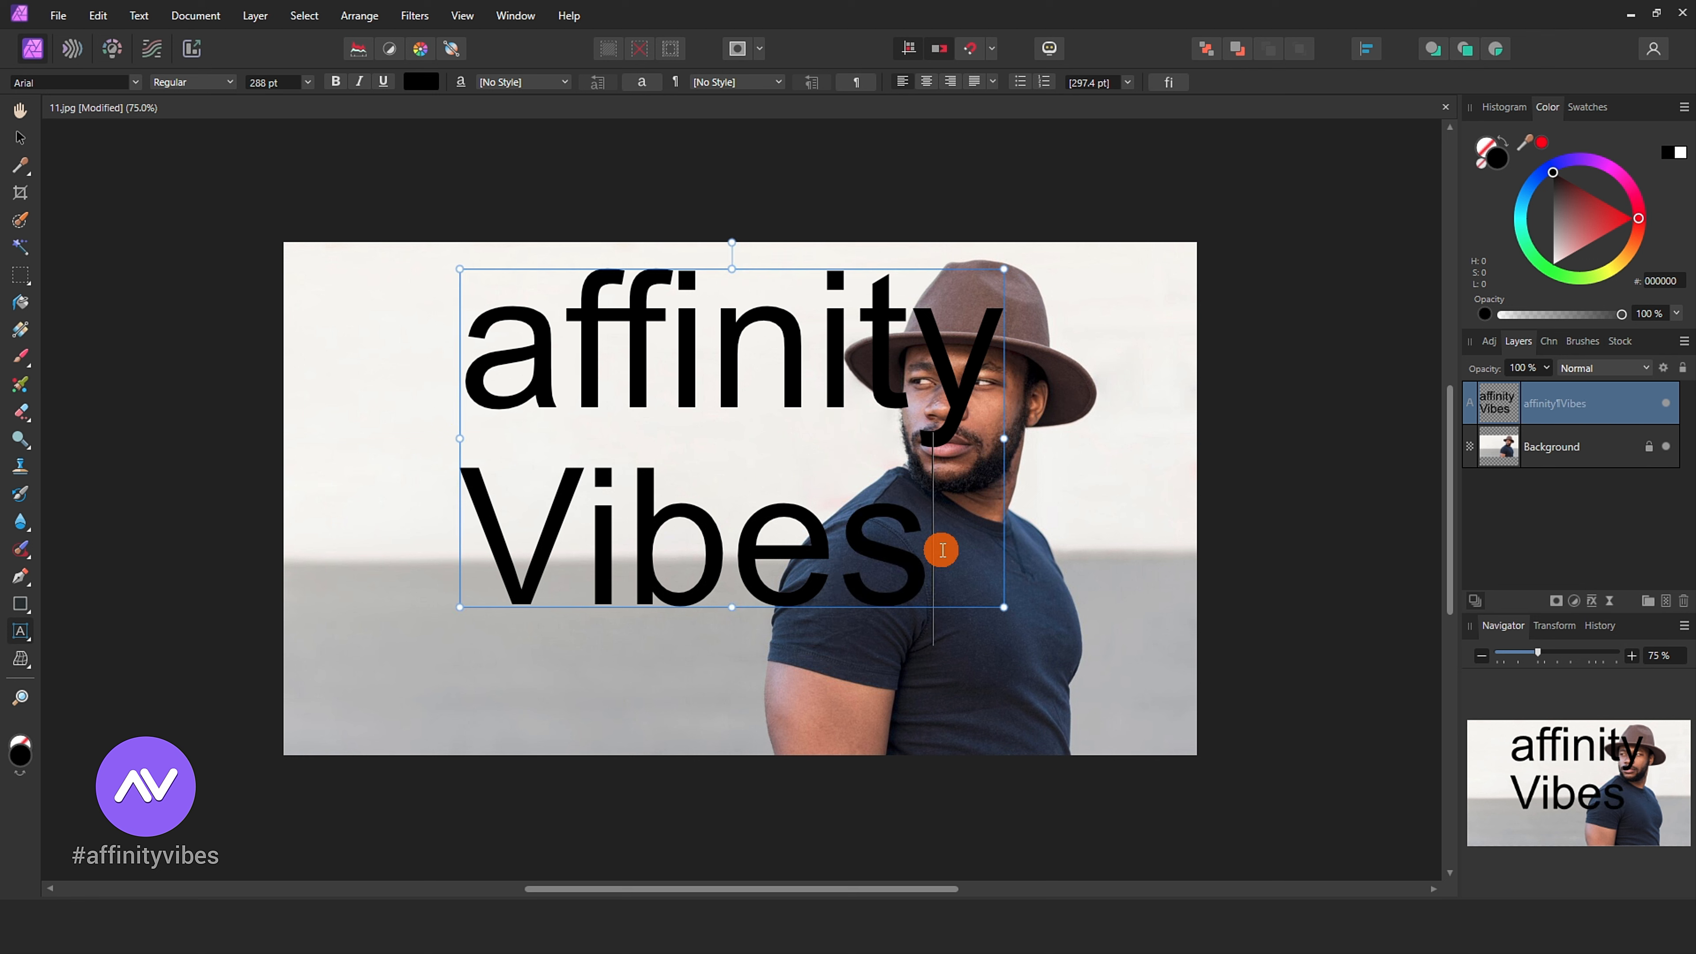
drag(928, 548, 488, 385)
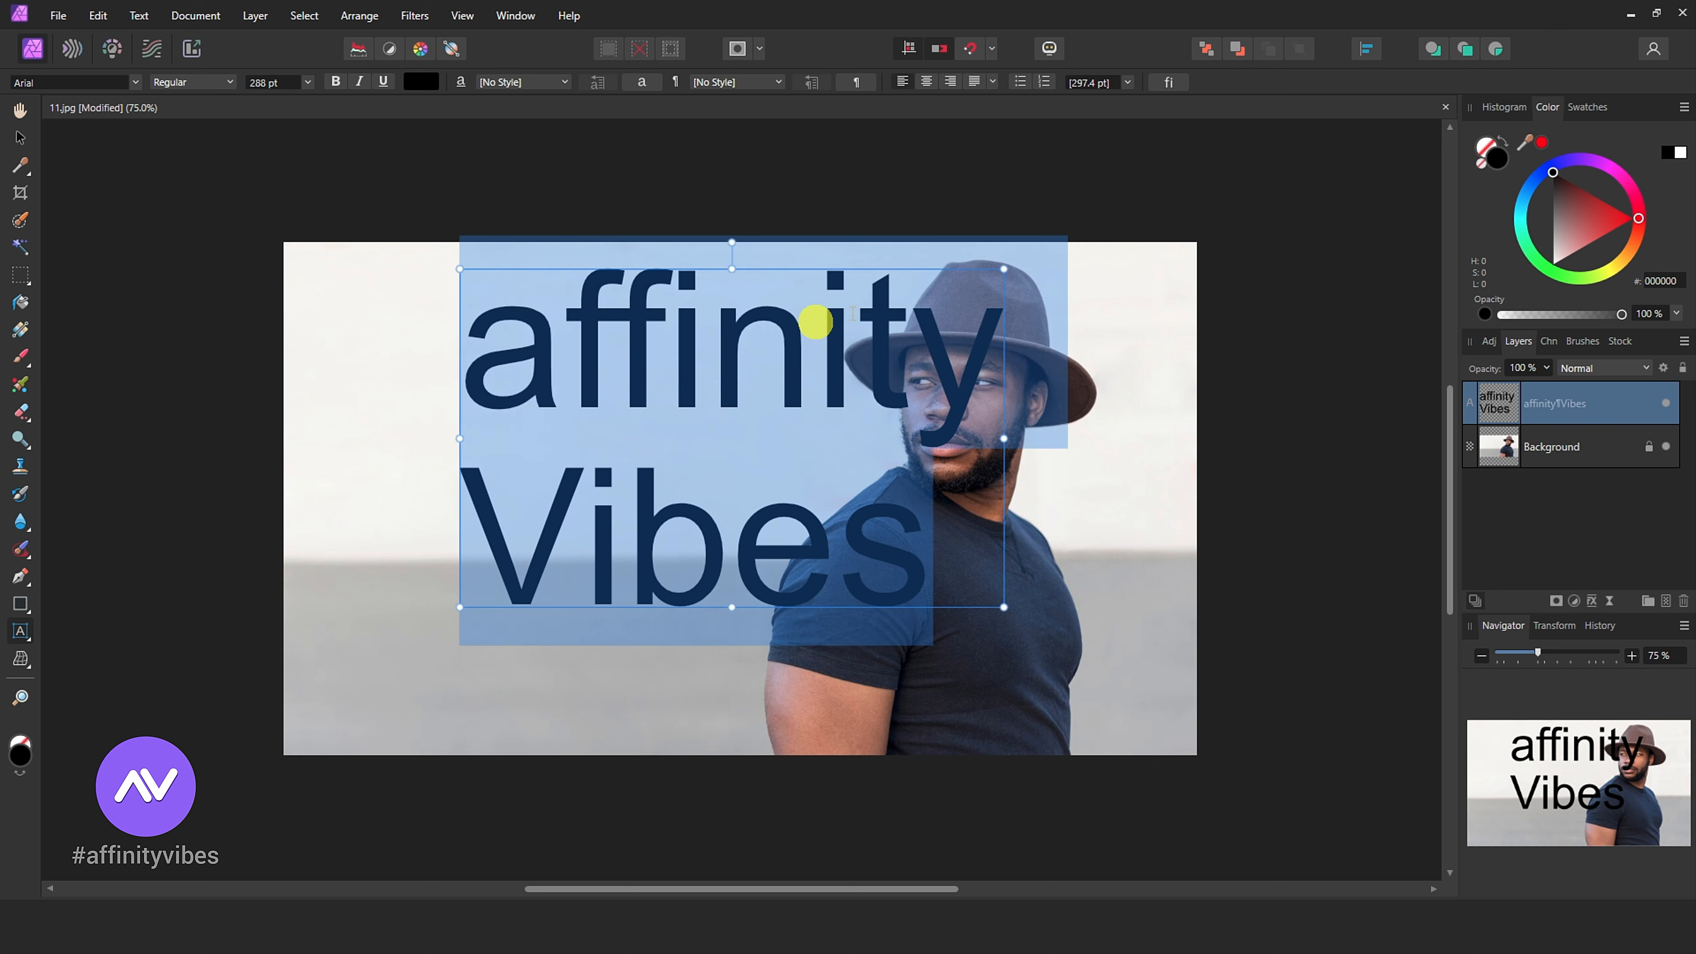
click(1167, 86)
drag(835, 231, 1218, 183)
scroll(1212, 408, down, 5)
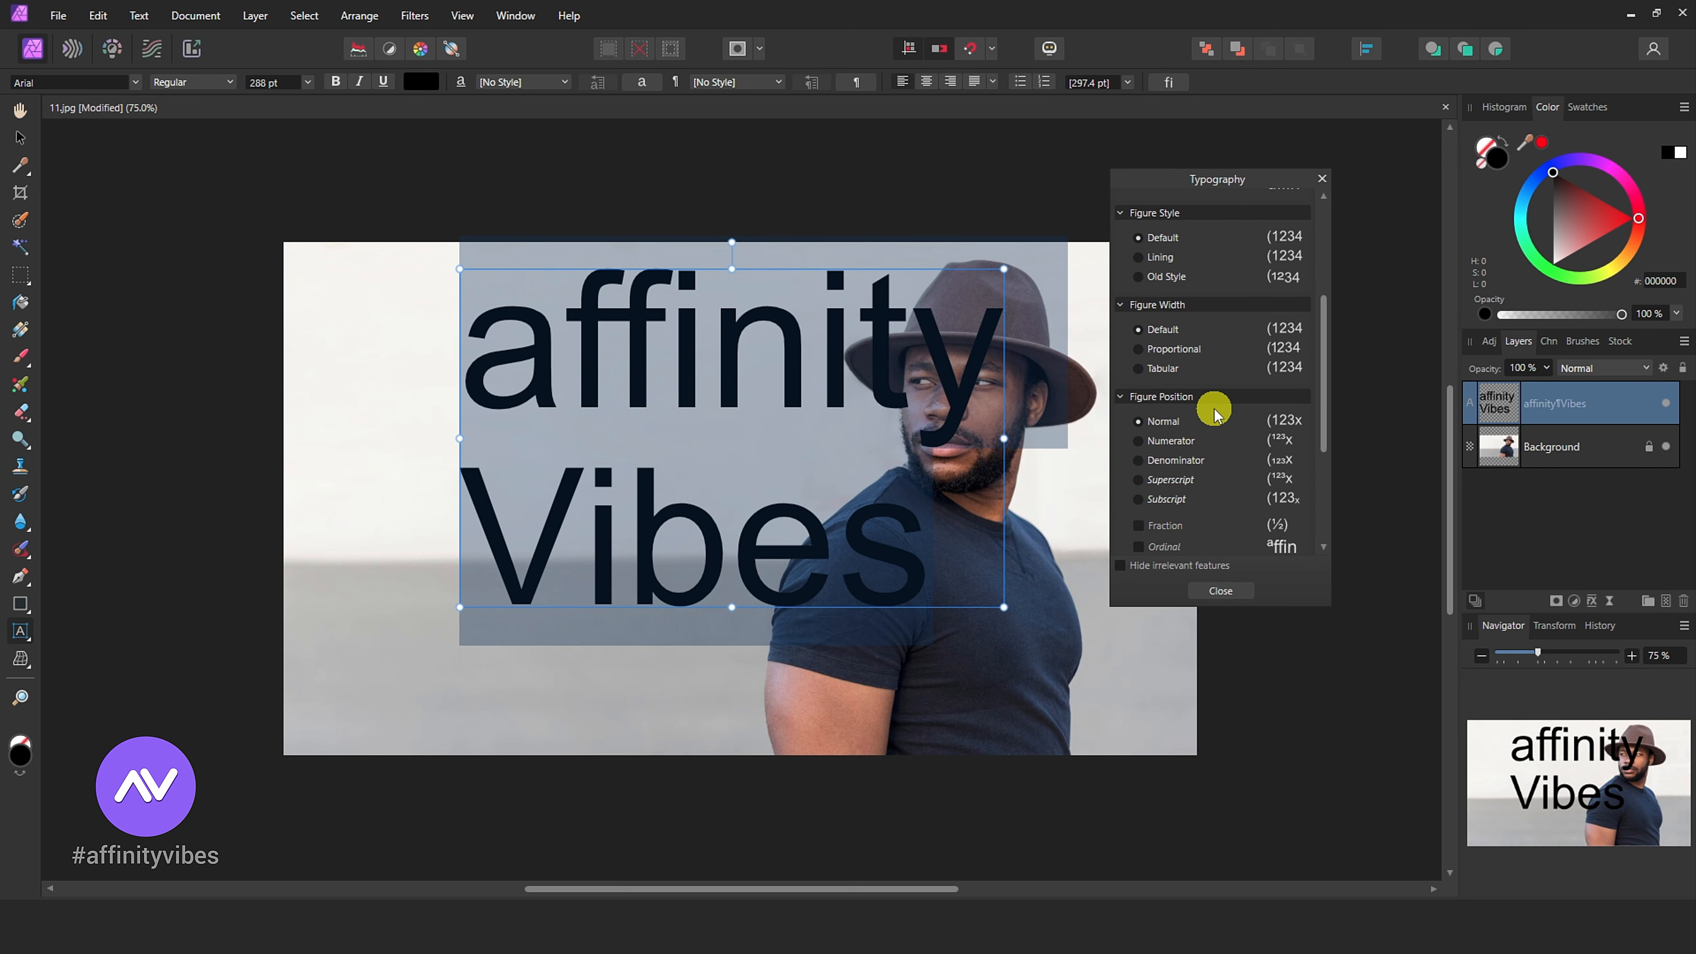
click(1135, 398)
click(1126, 303)
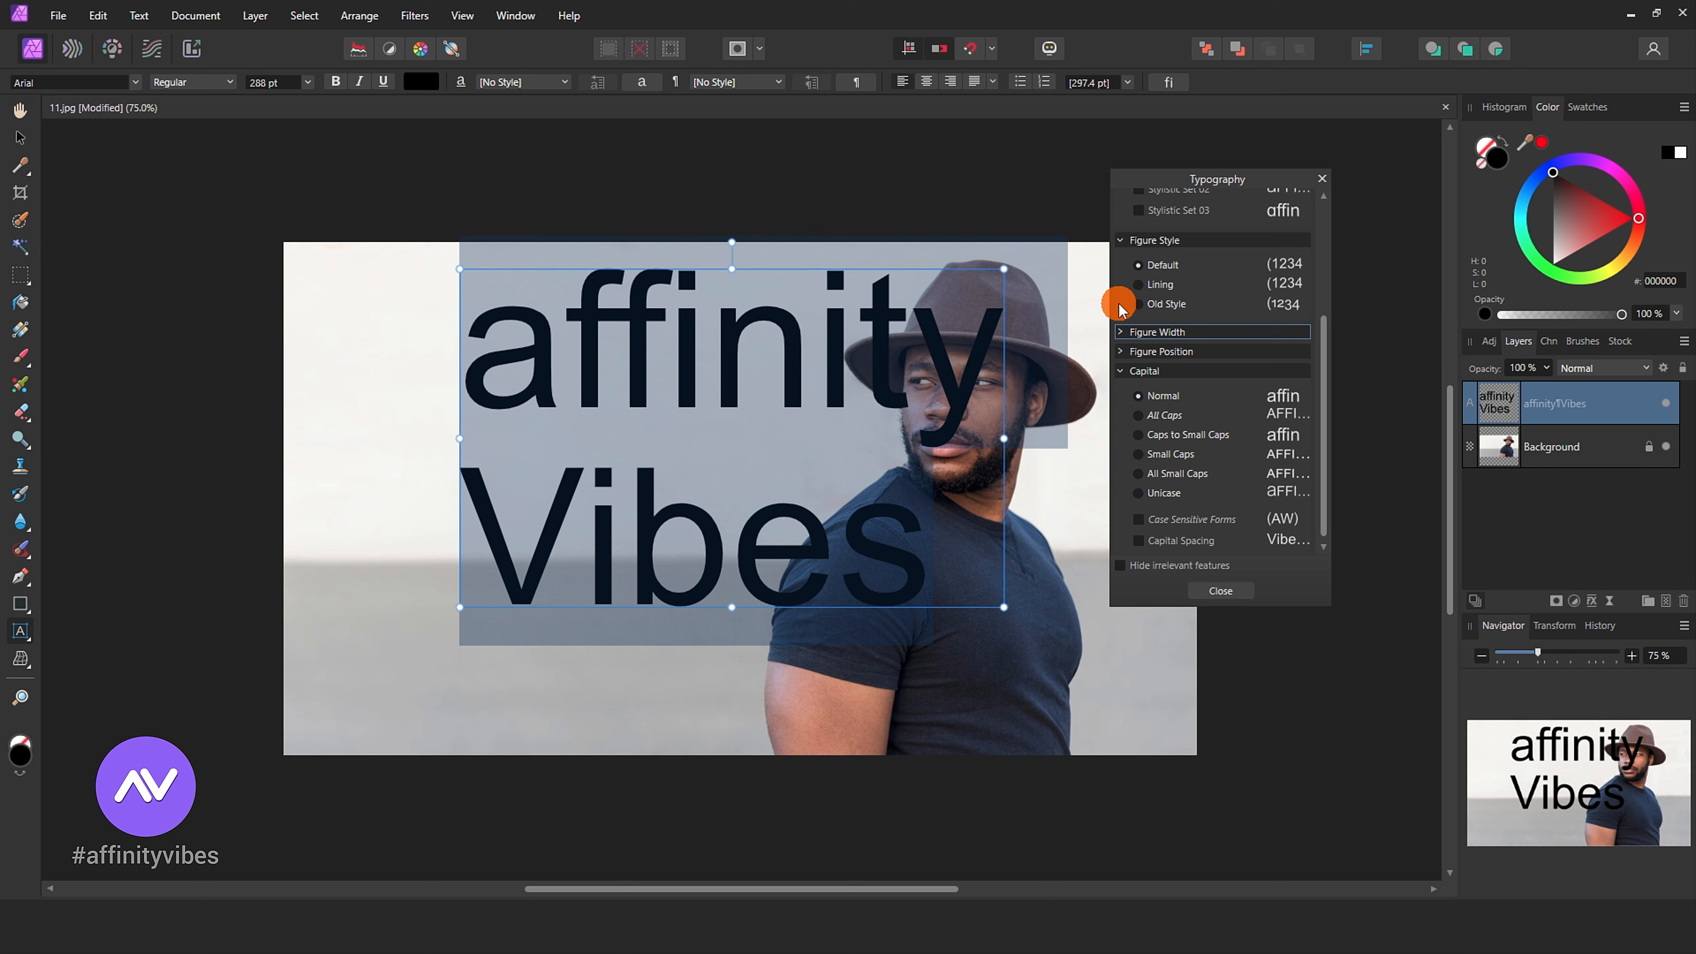
click(1121, 242)
click(1120, 216)
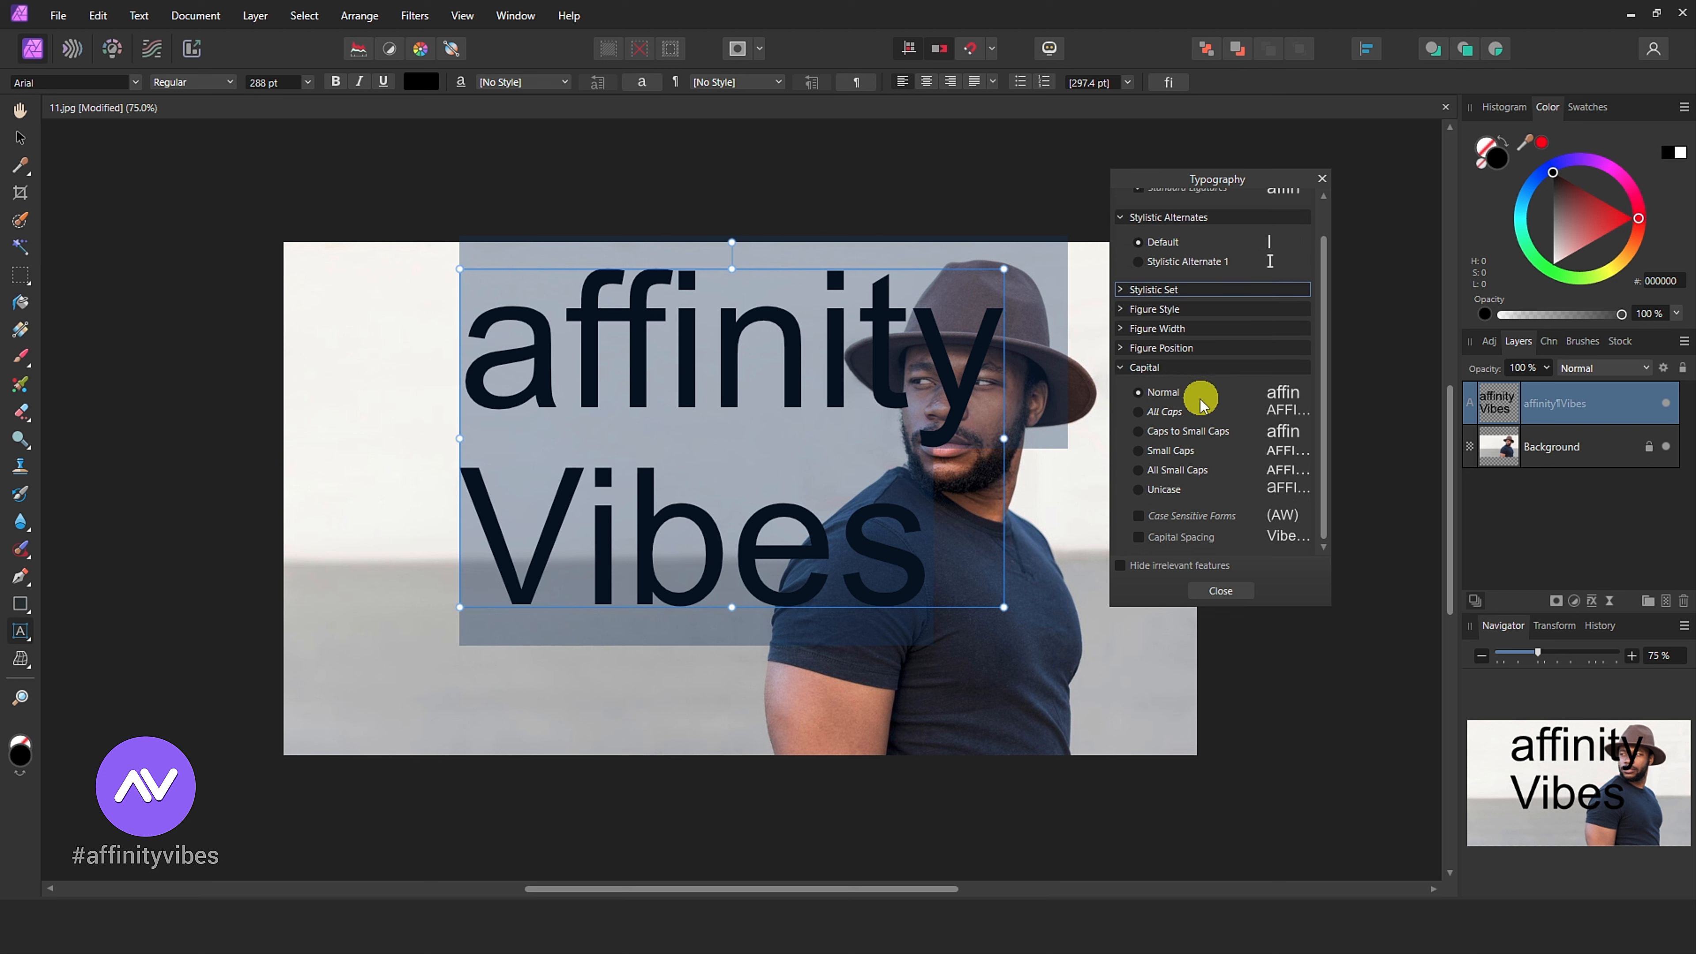
click(1165, 412)
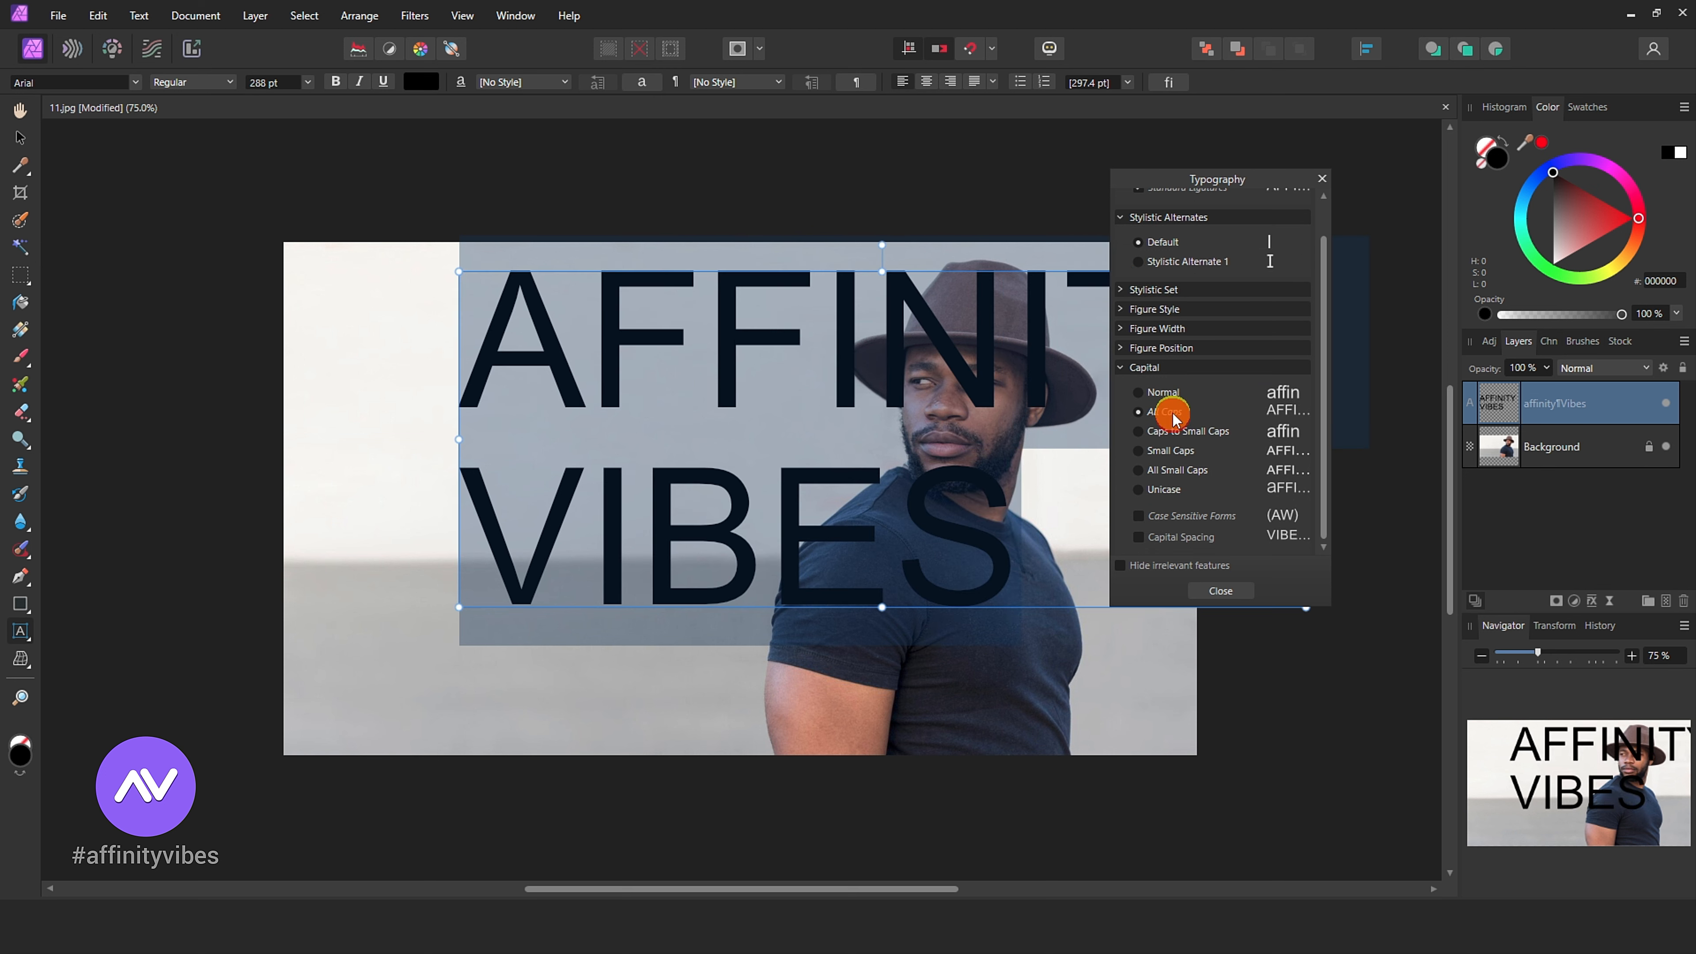
click(1322, 181)
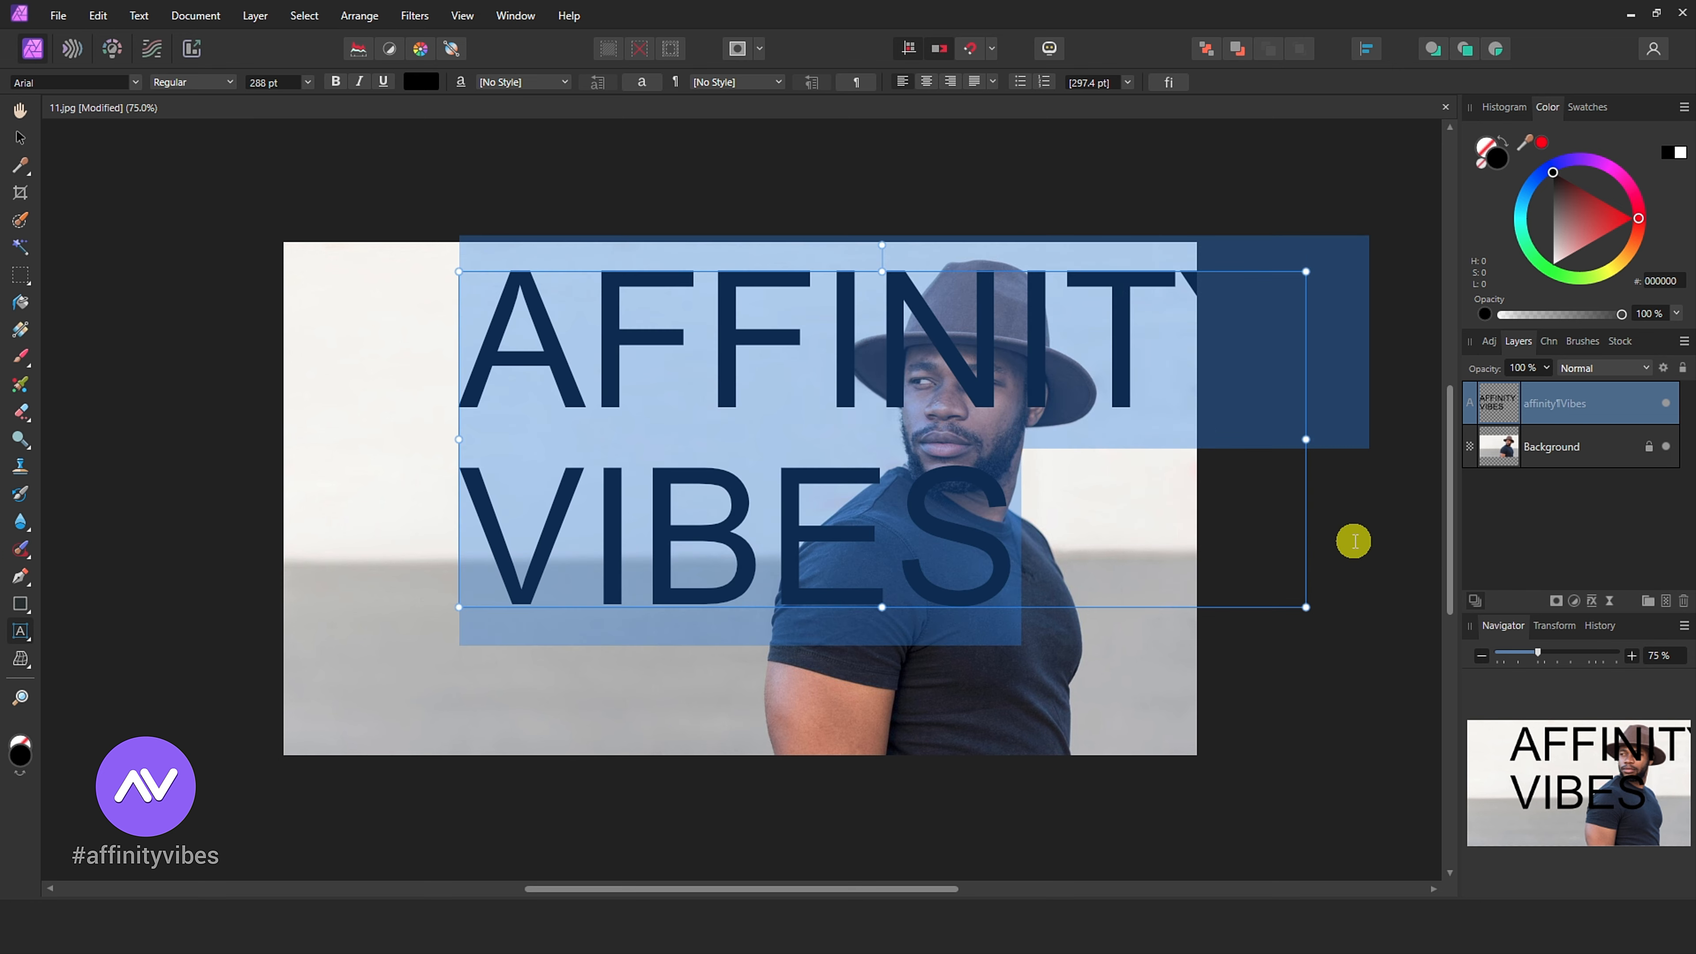
Step: Set the text size to 144 pt and move it to the photo's upper-left area, clear of the man
click(307, 80)
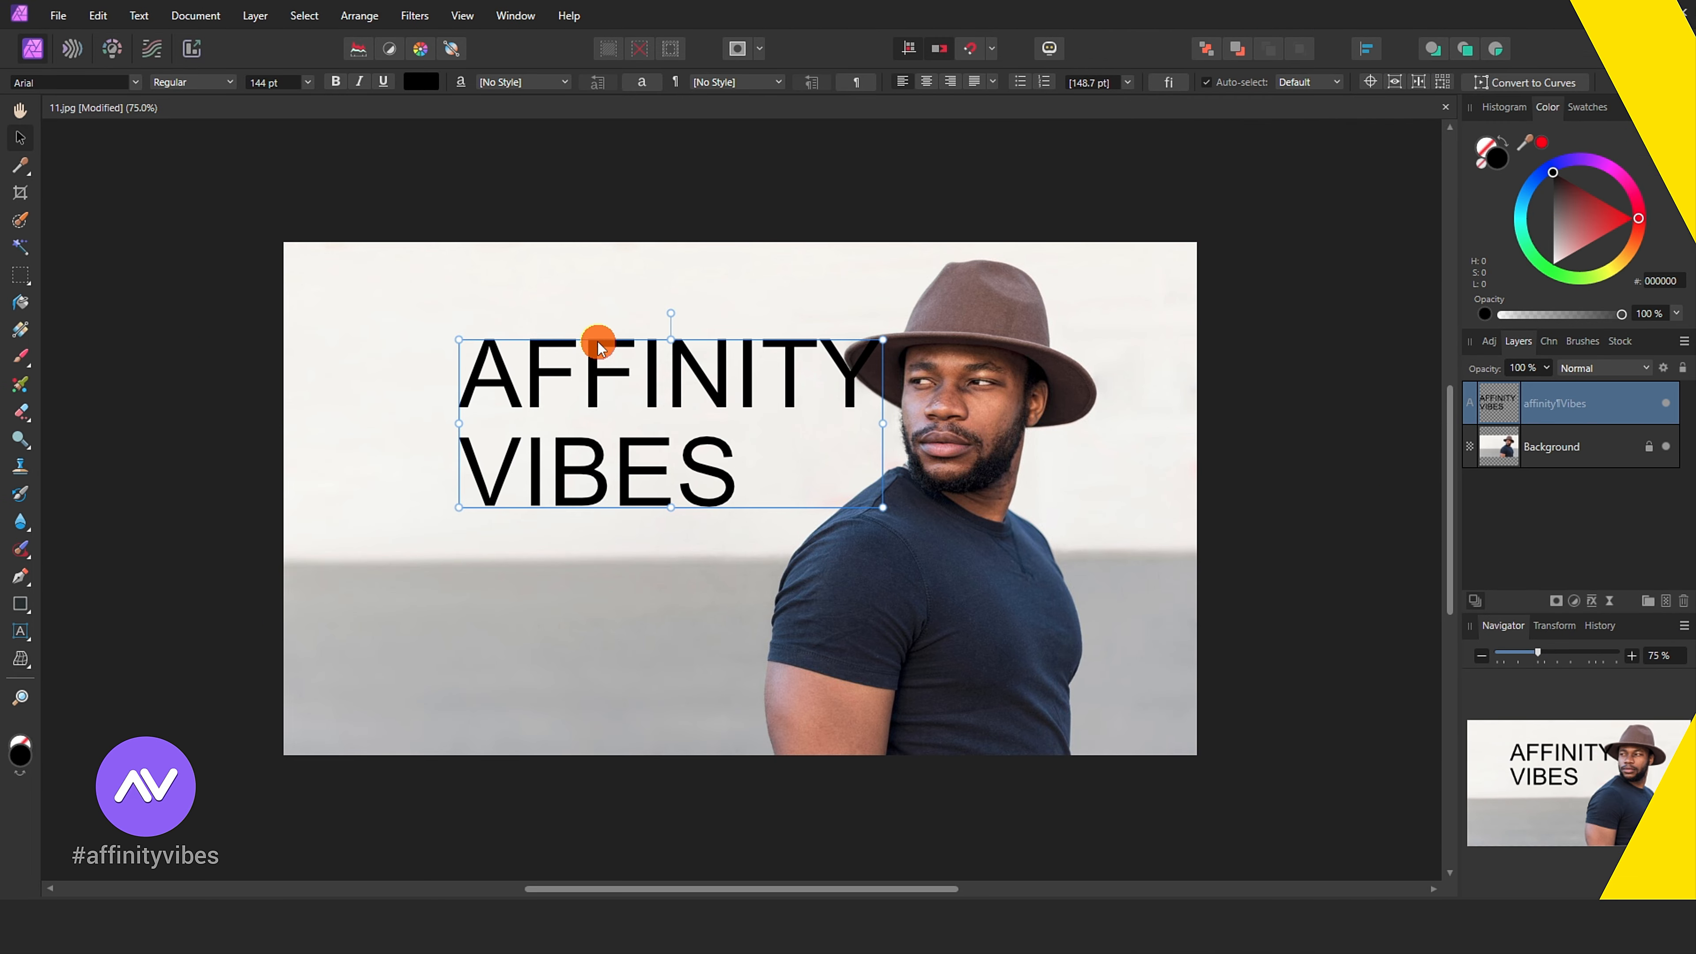
drag(598, 342, 485, 302)
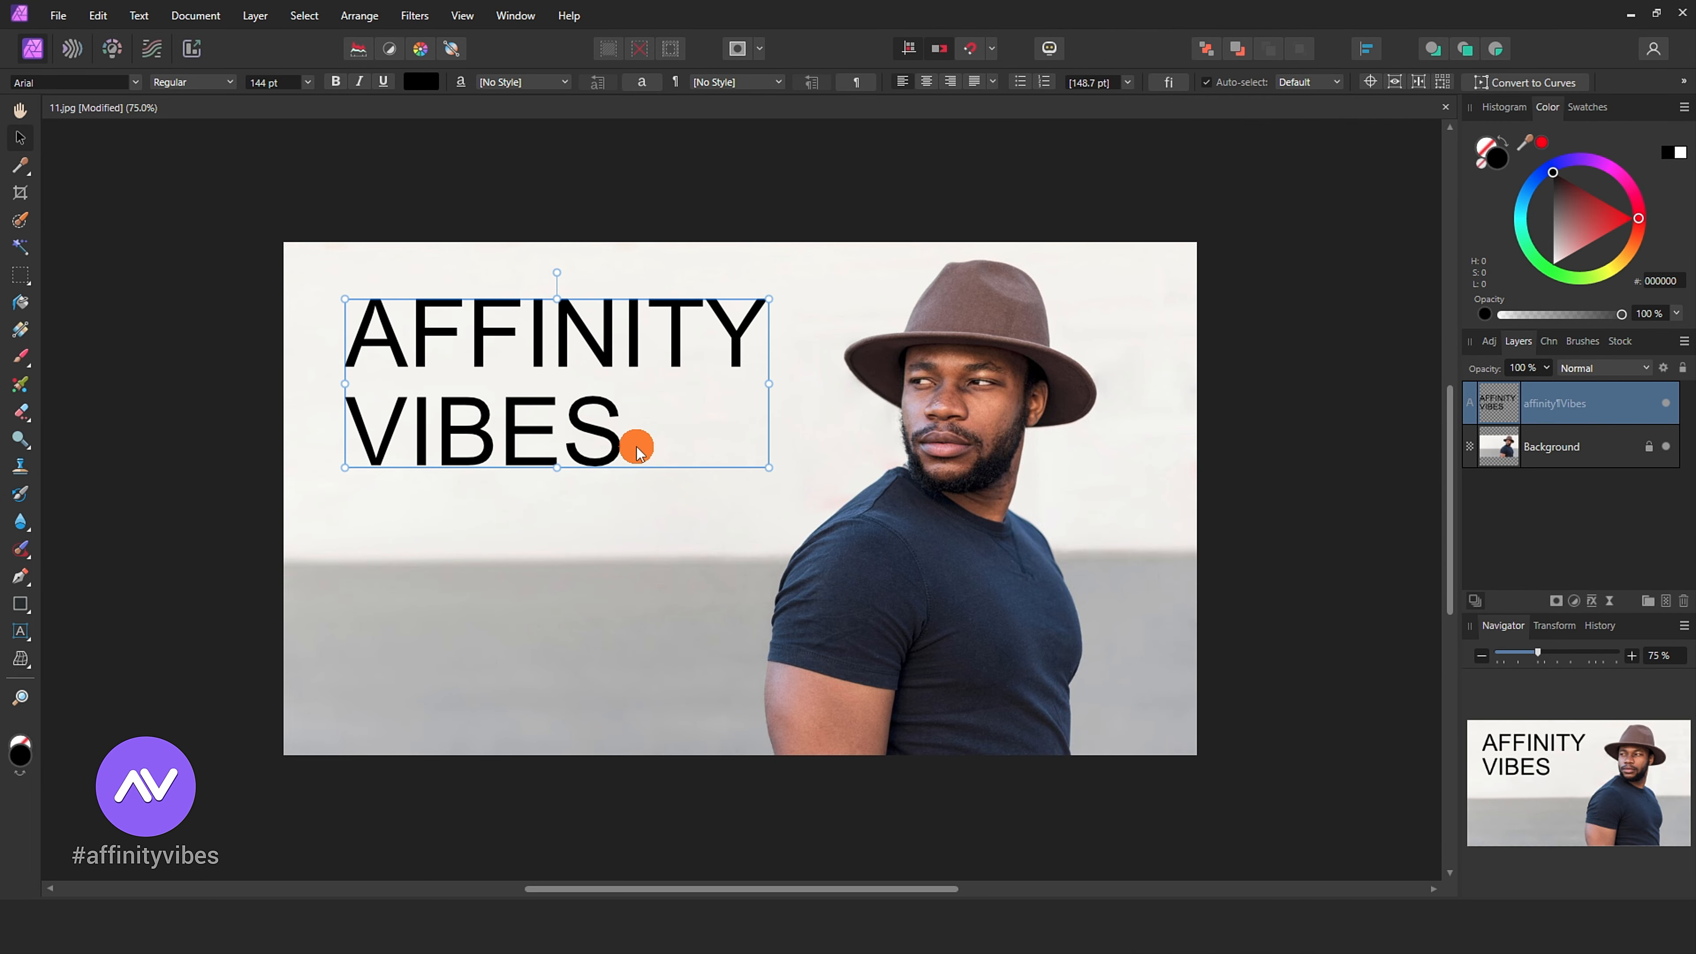
Step: Color only the word VIBES red, FF0000
double_click(626, 428)
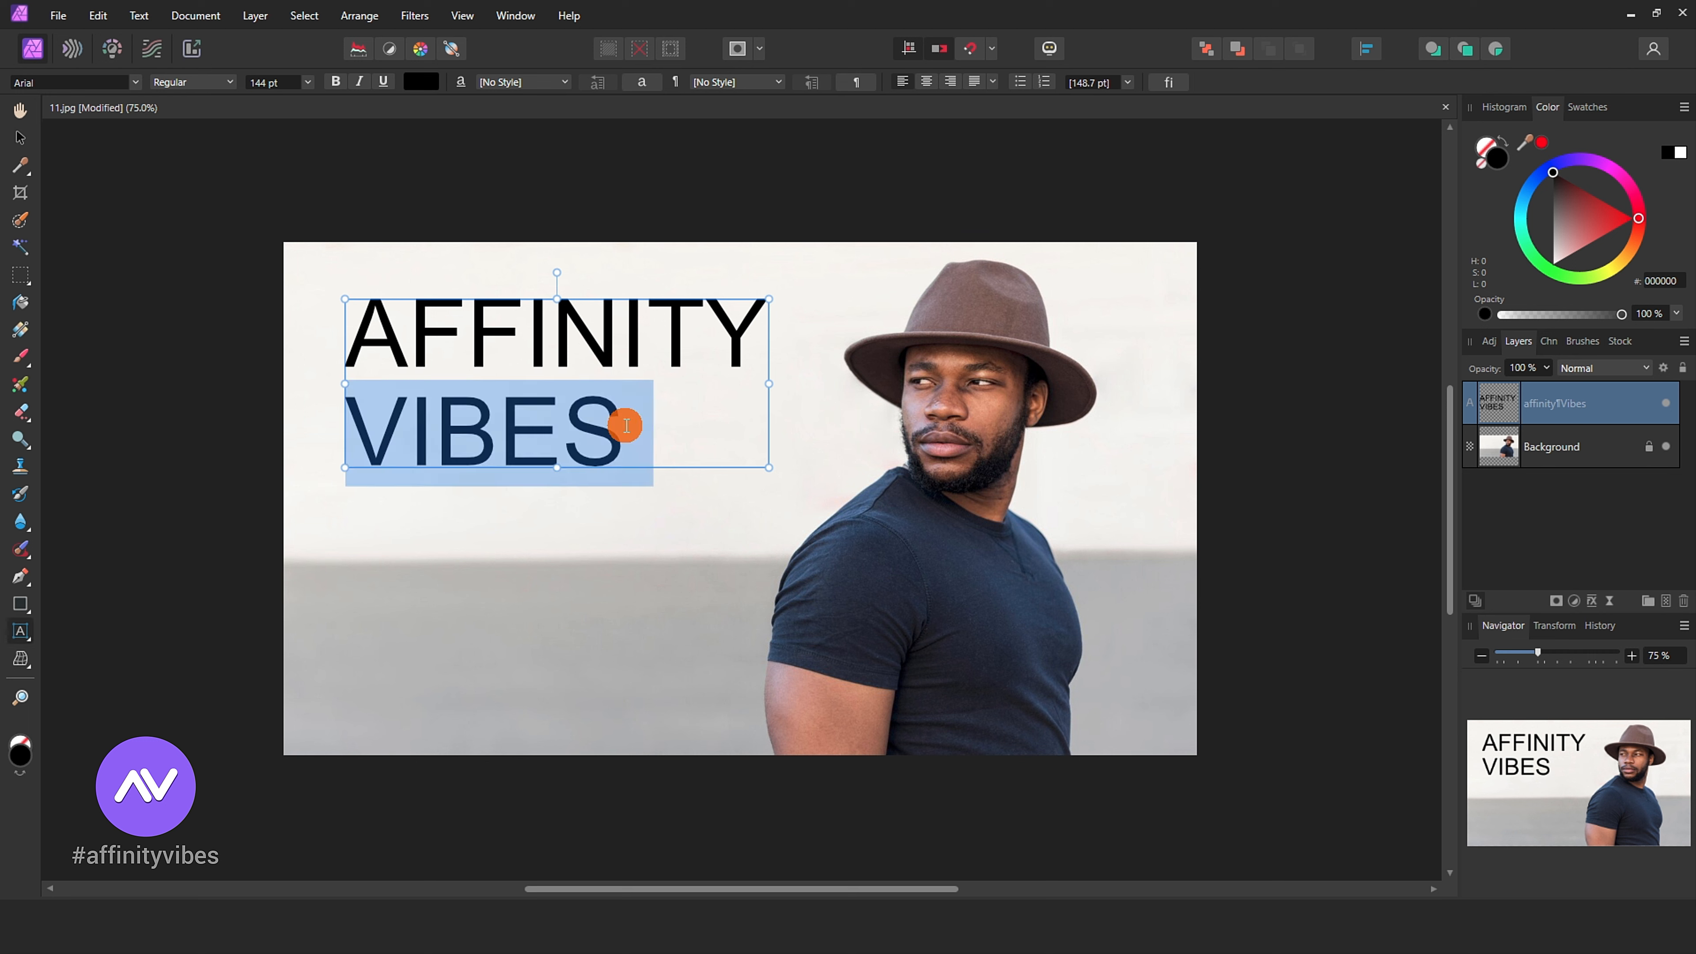
click(428, 82)
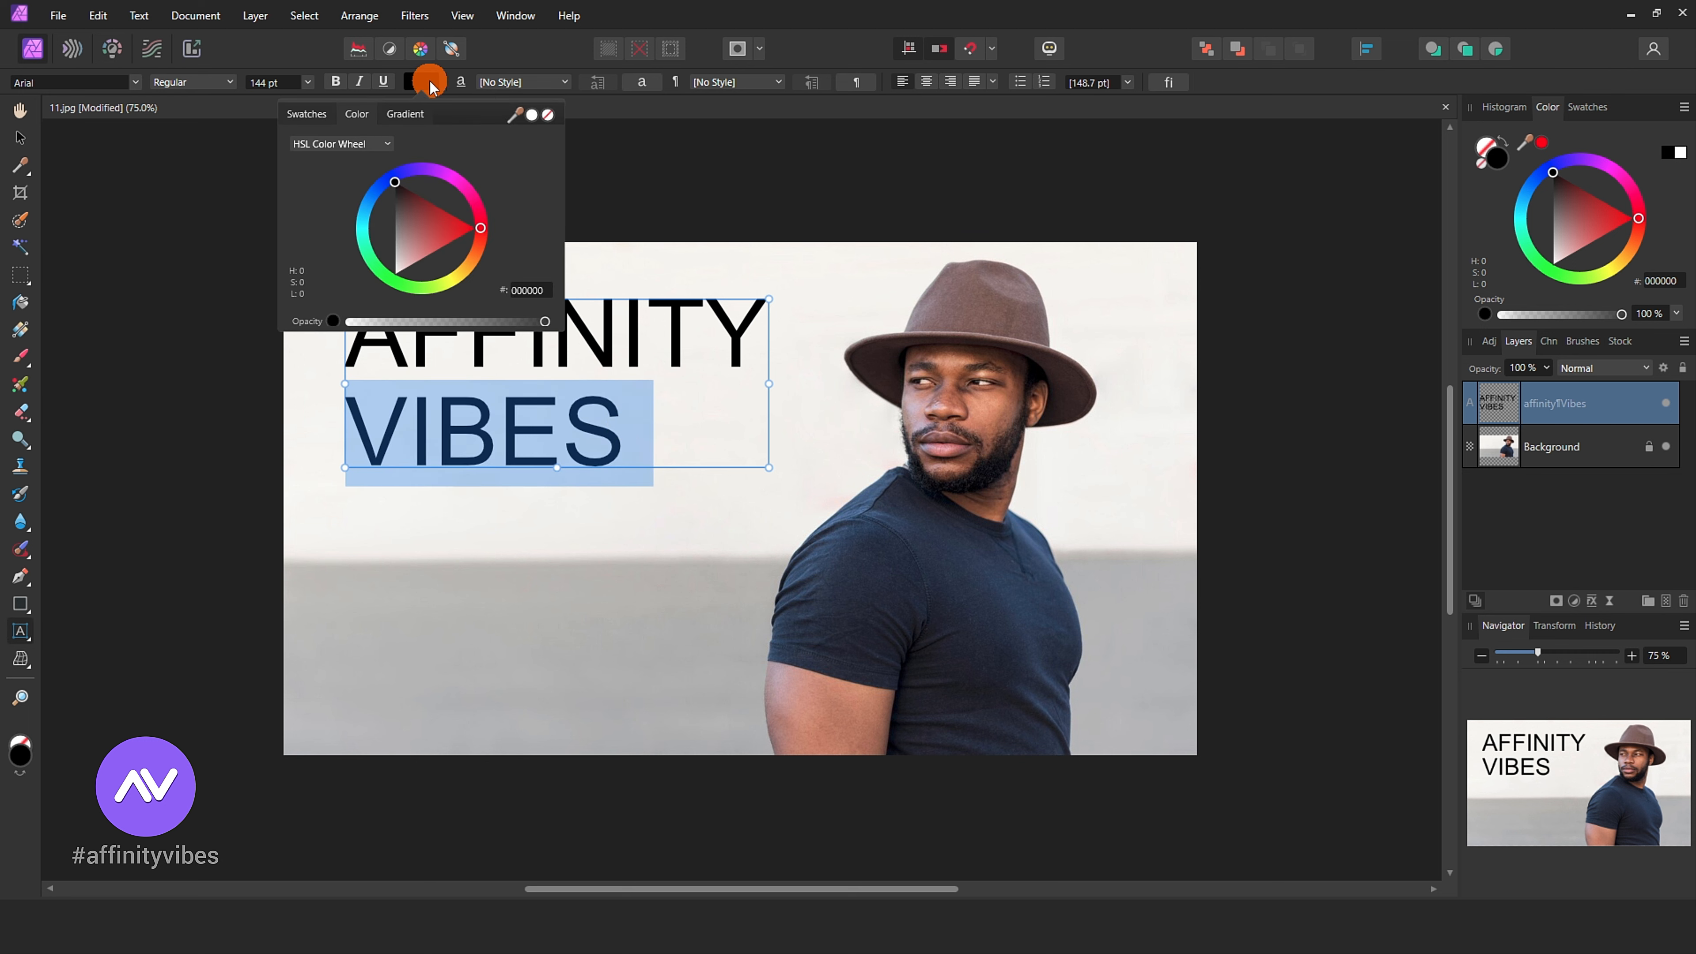
drag(447, 212, 493, 225)
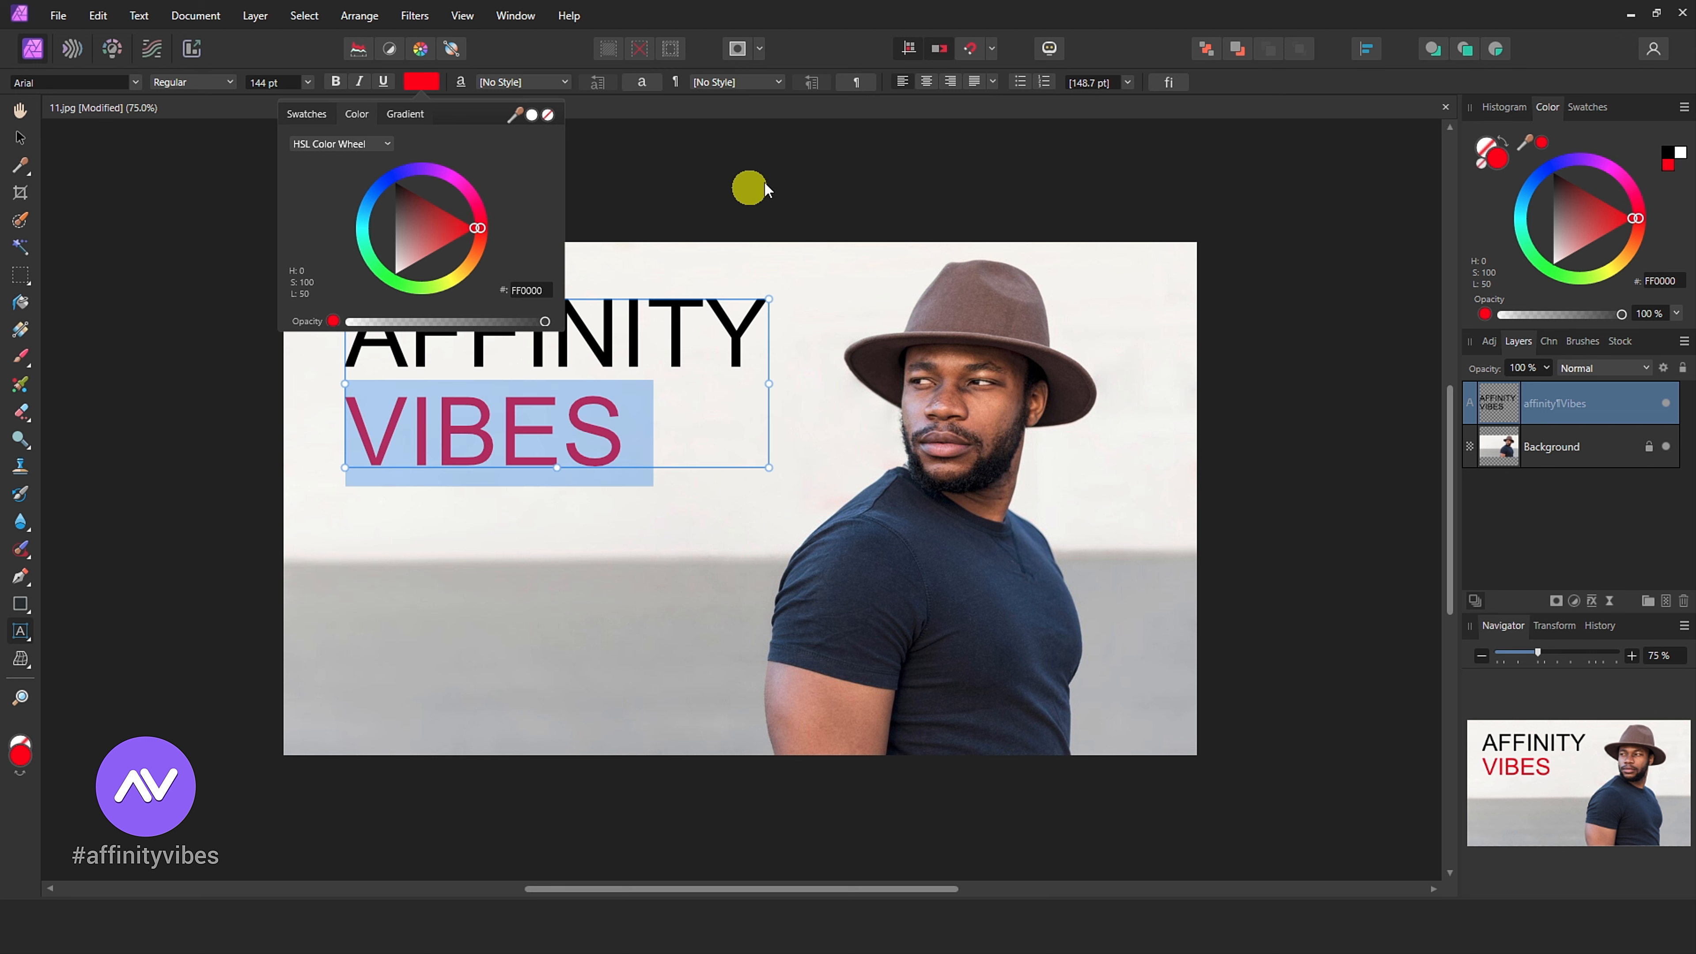
click(795, 173)
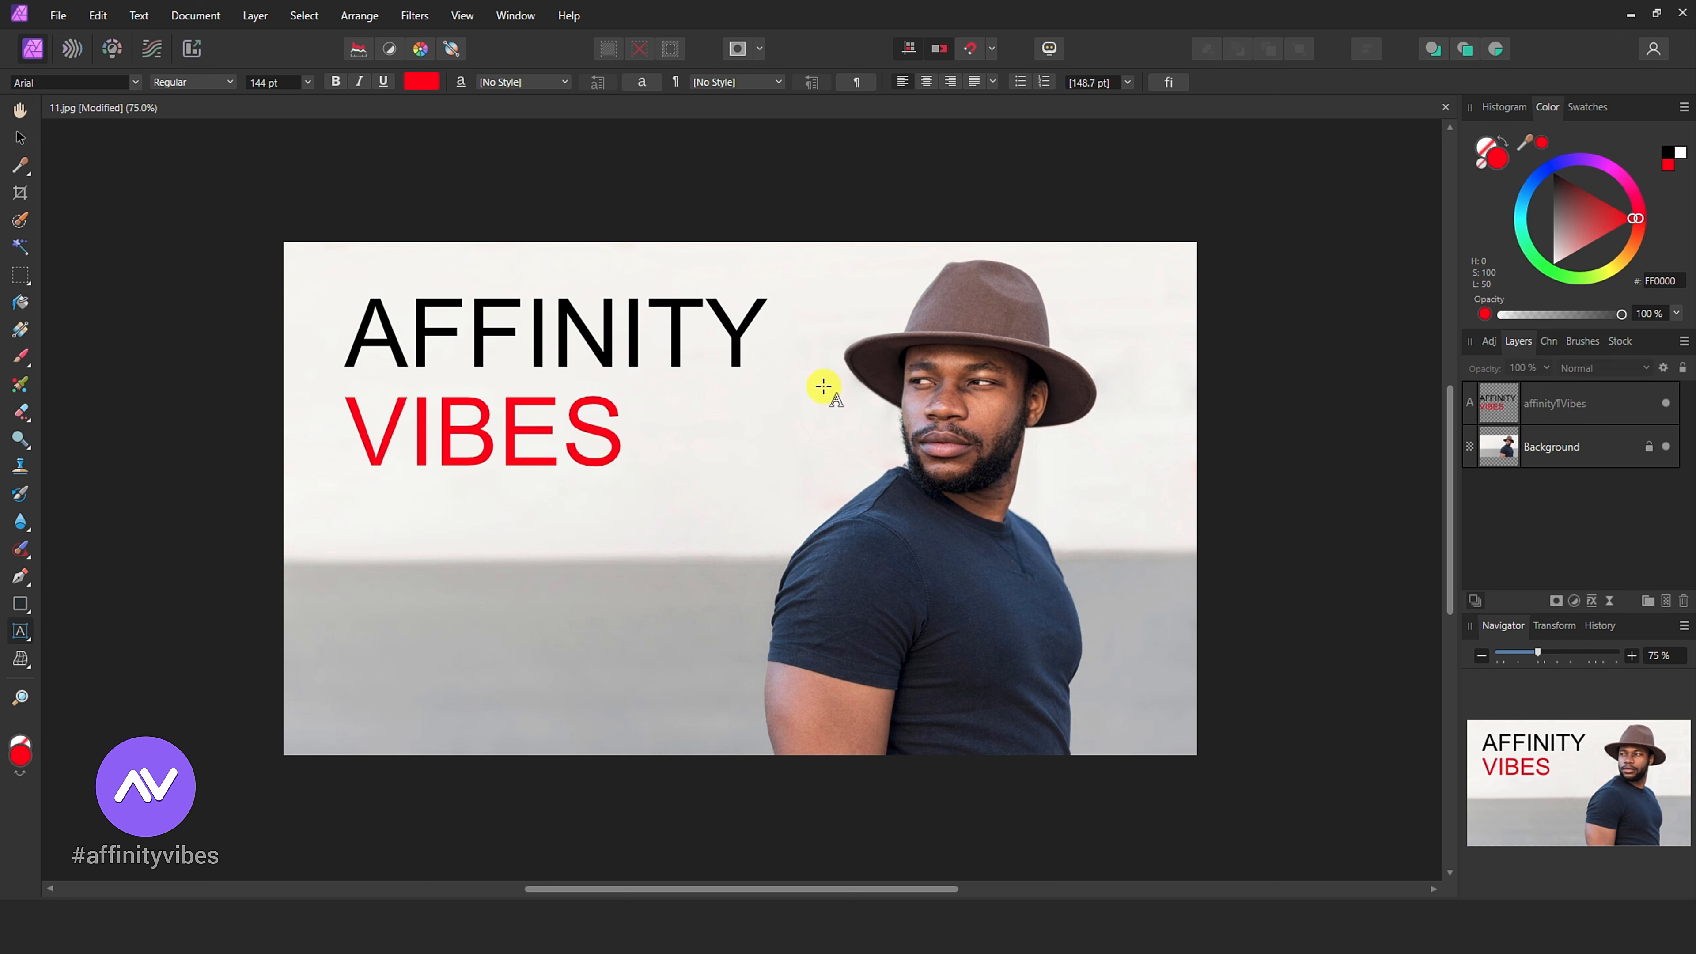
Step: Add an Outline layer effect to the text with blue 0036FF and increase its radius to a thick outline
click(464, 389)
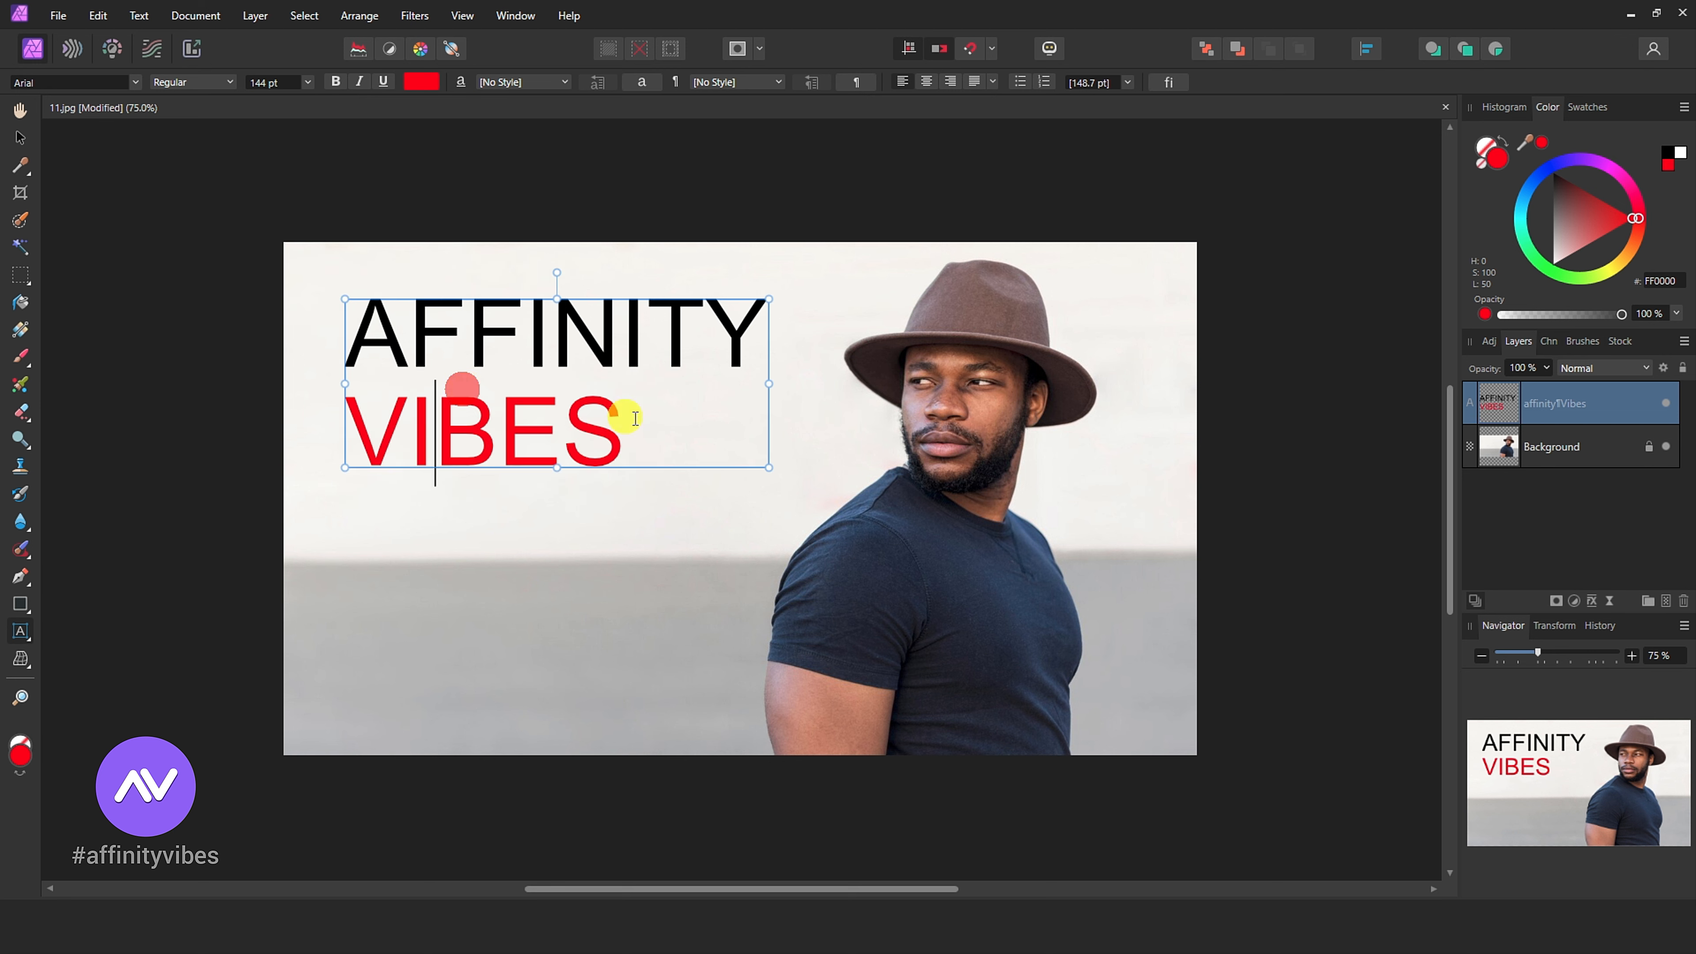
drag(649, 422, 320, 308)
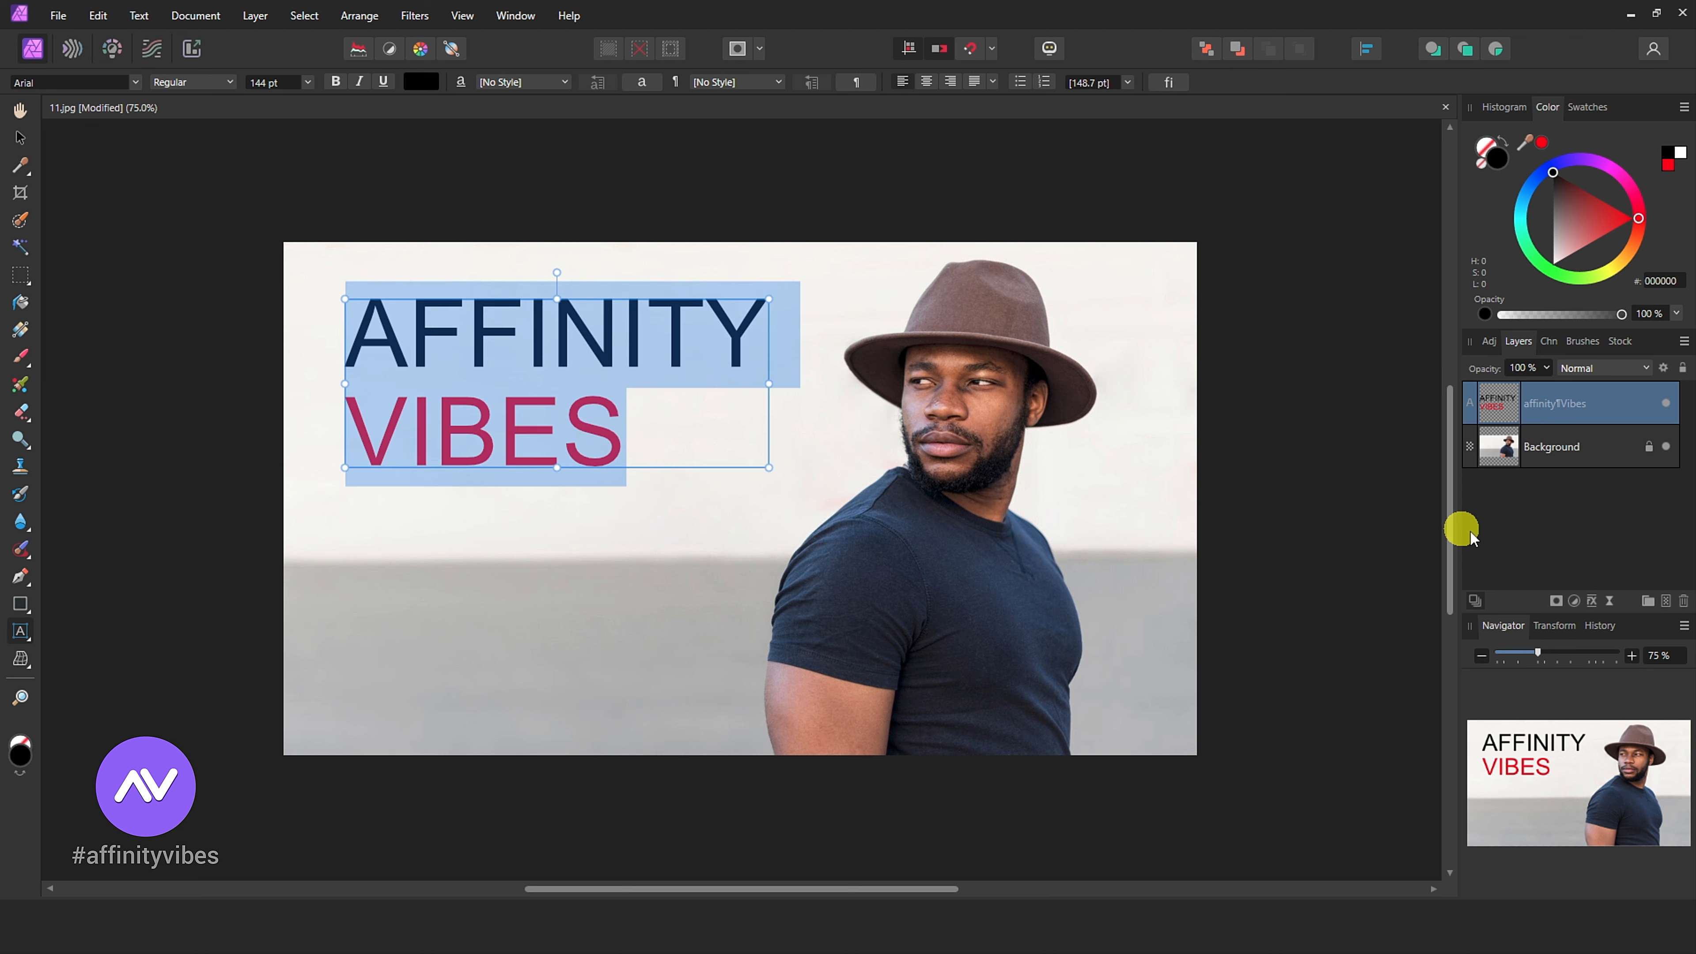
click(1592, 601)
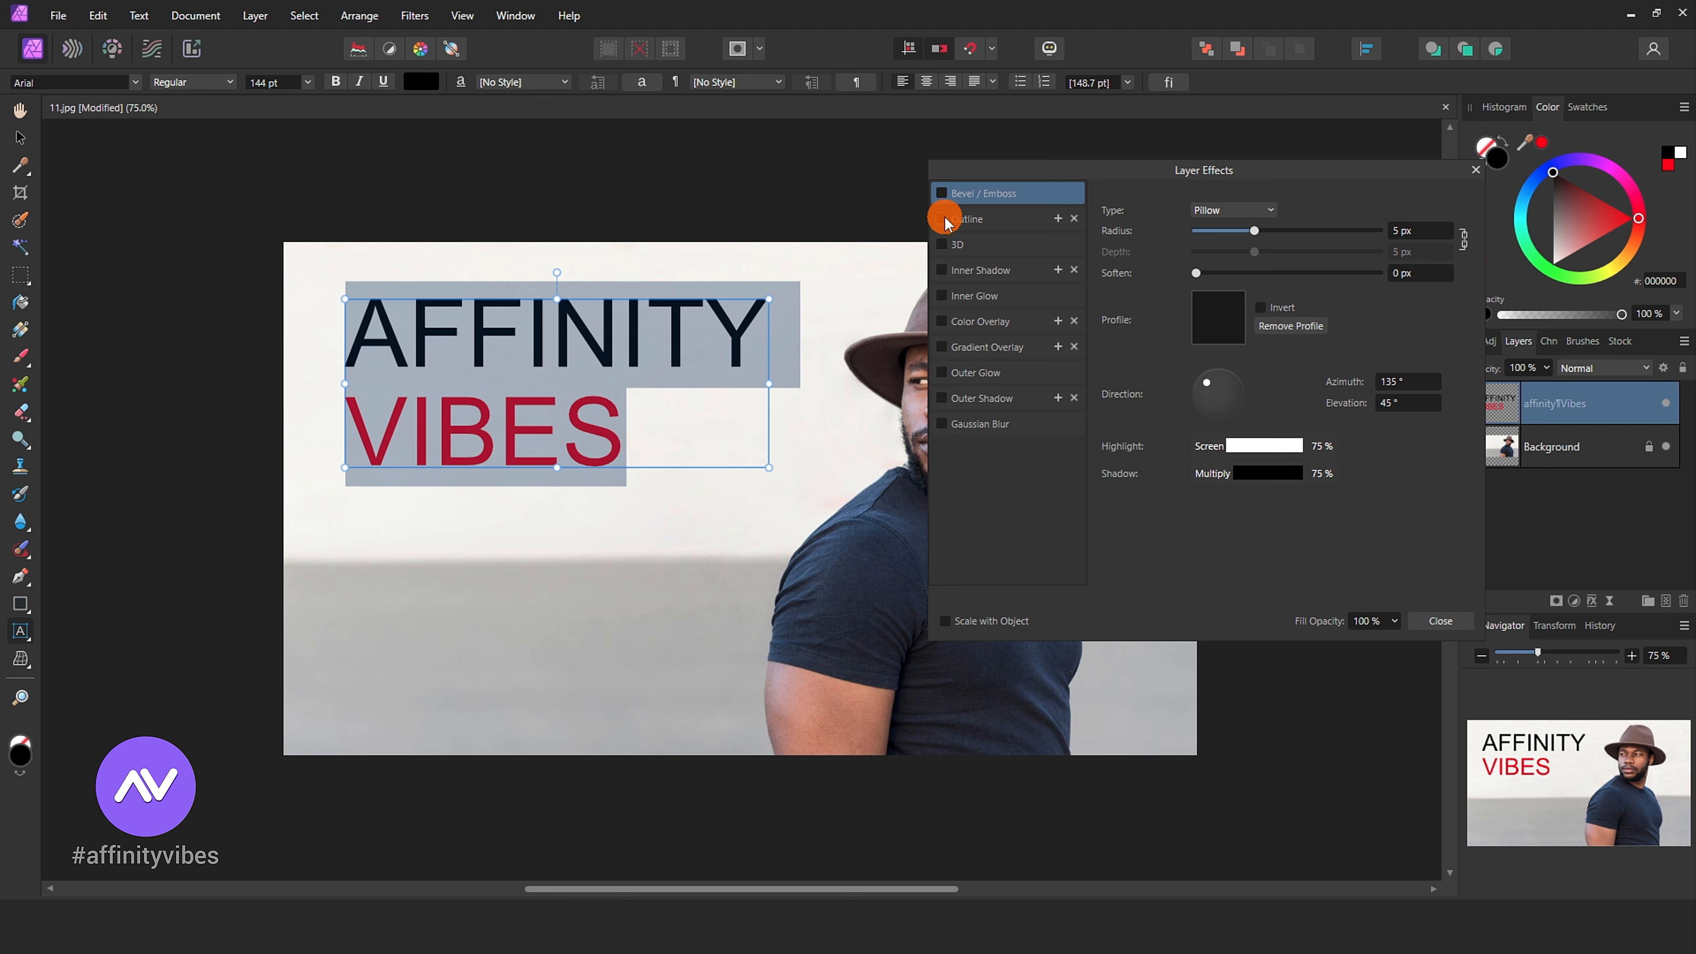
click(966, 218)
click(1236, 325)
drag(1218, 426, 1125, 525)
click(1185, 391)
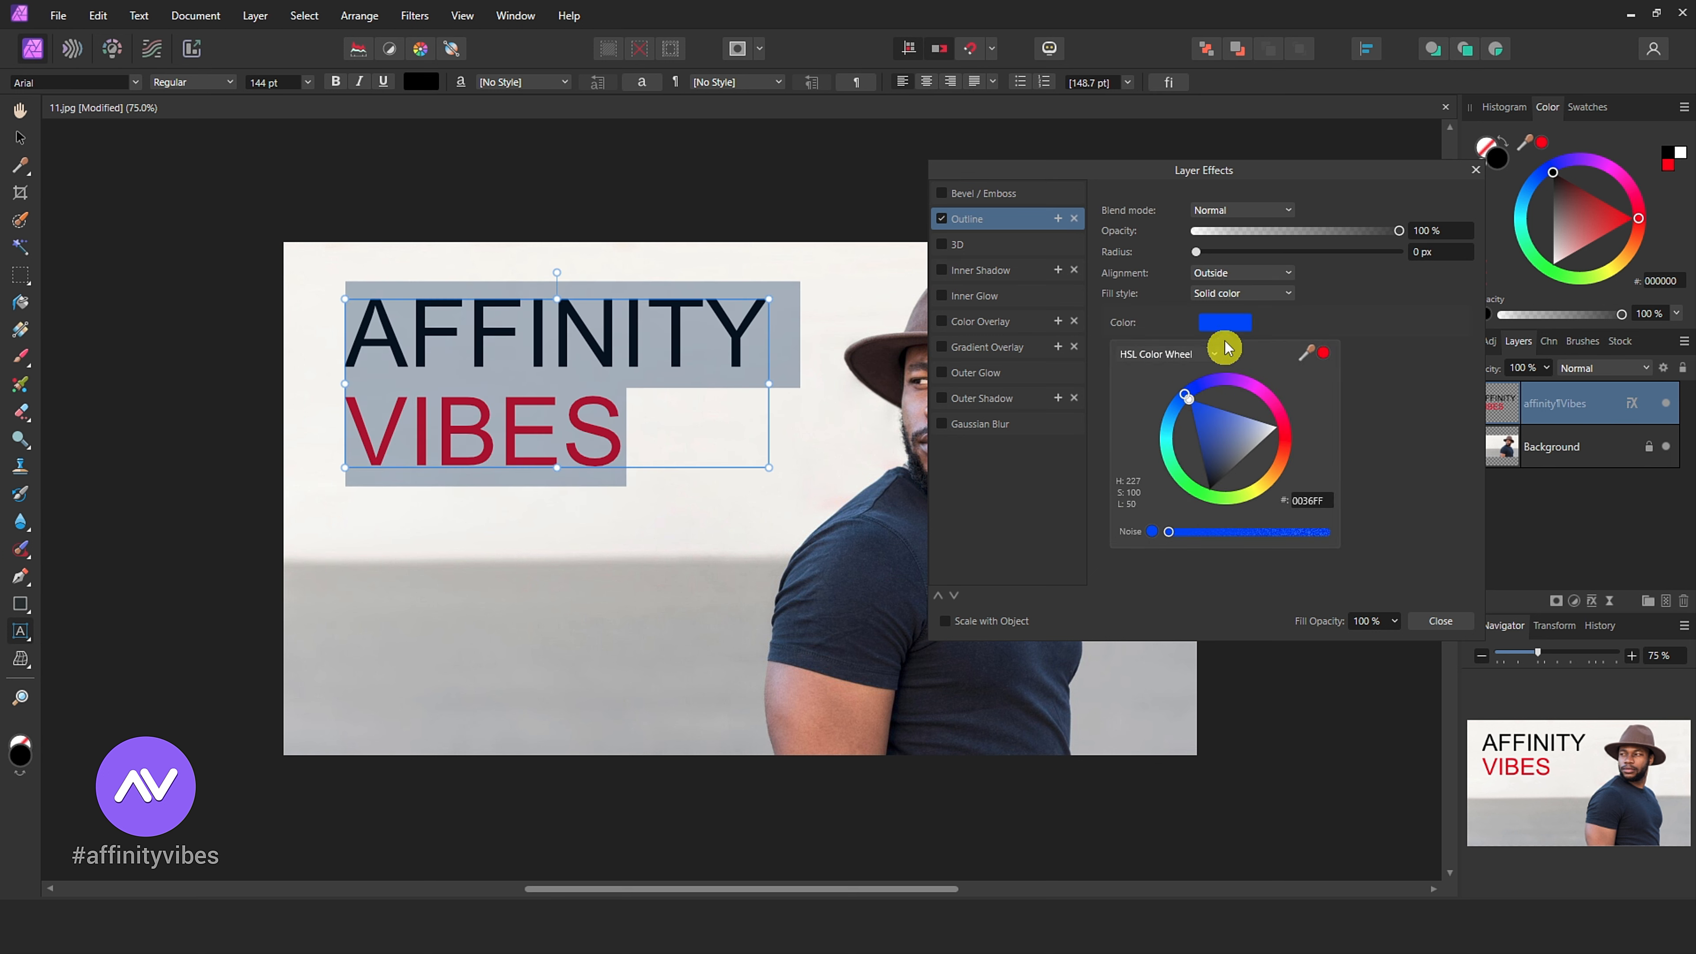
click(1200, 257)
drag(1213, 259, 1271, 252)
Step: Add a Color Overlay effect in orange FF7C00 to the text and close the layer effects
click(976, 324)
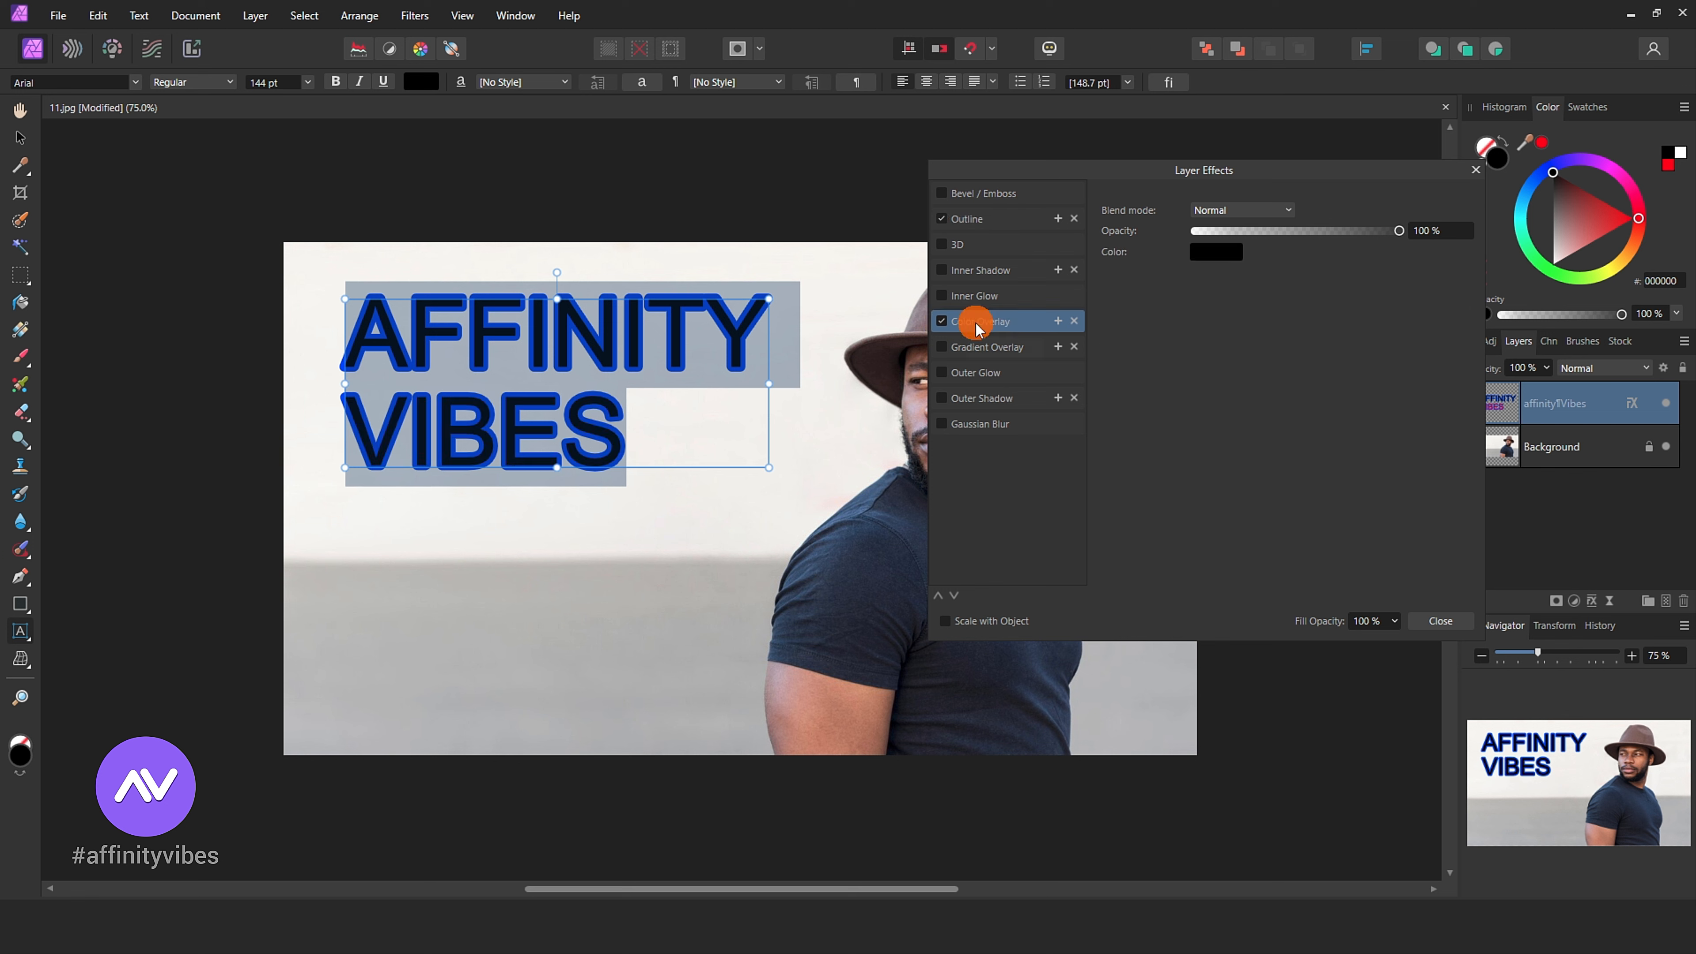
click(1217, 253)
drag(1201, 371, 1199, 381)
drag(1247, 321, 1239, 318)
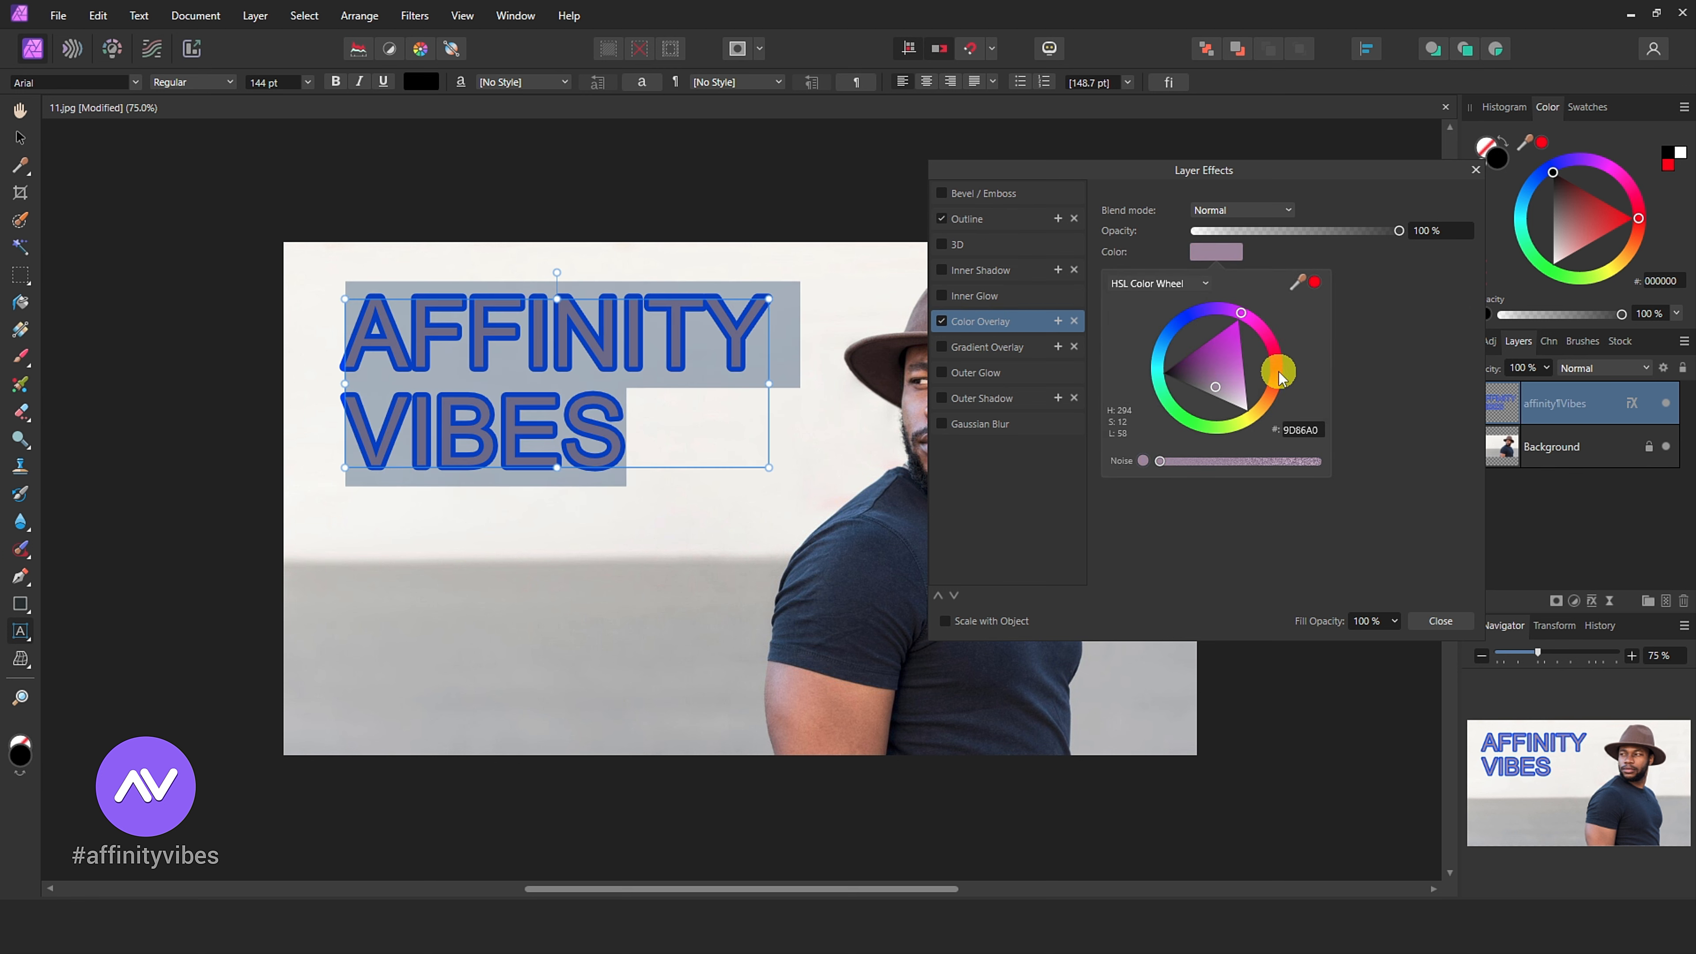
drag(1278, 372, 1277, 399)
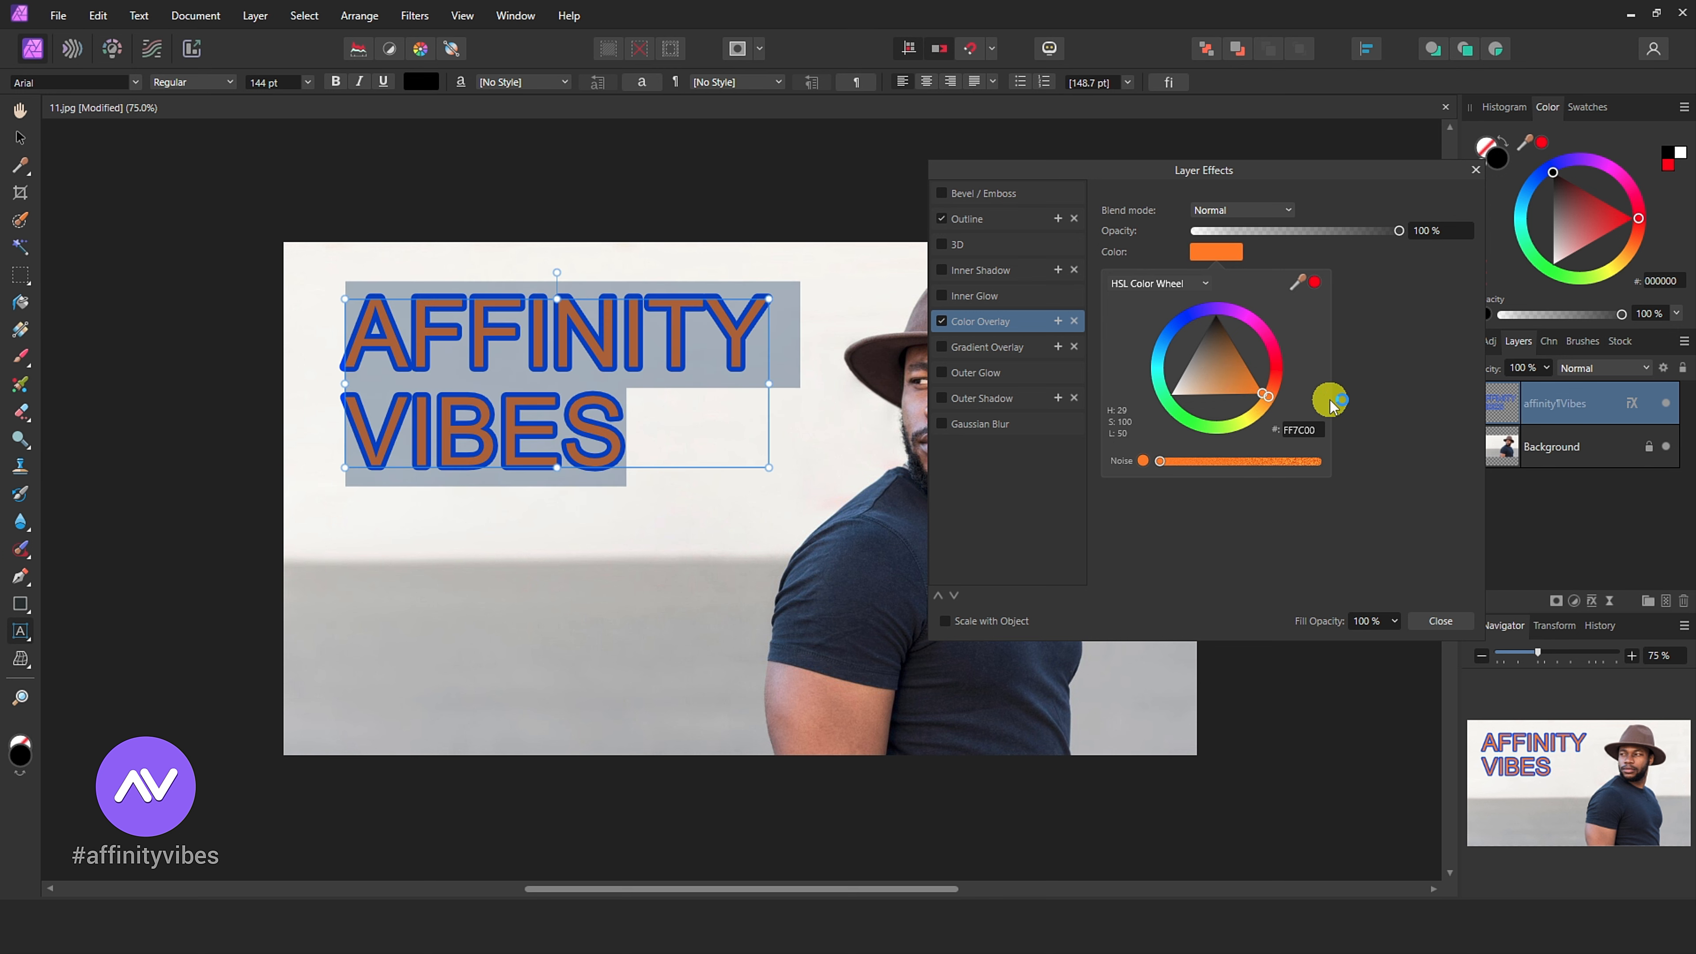
click(1423, 385)
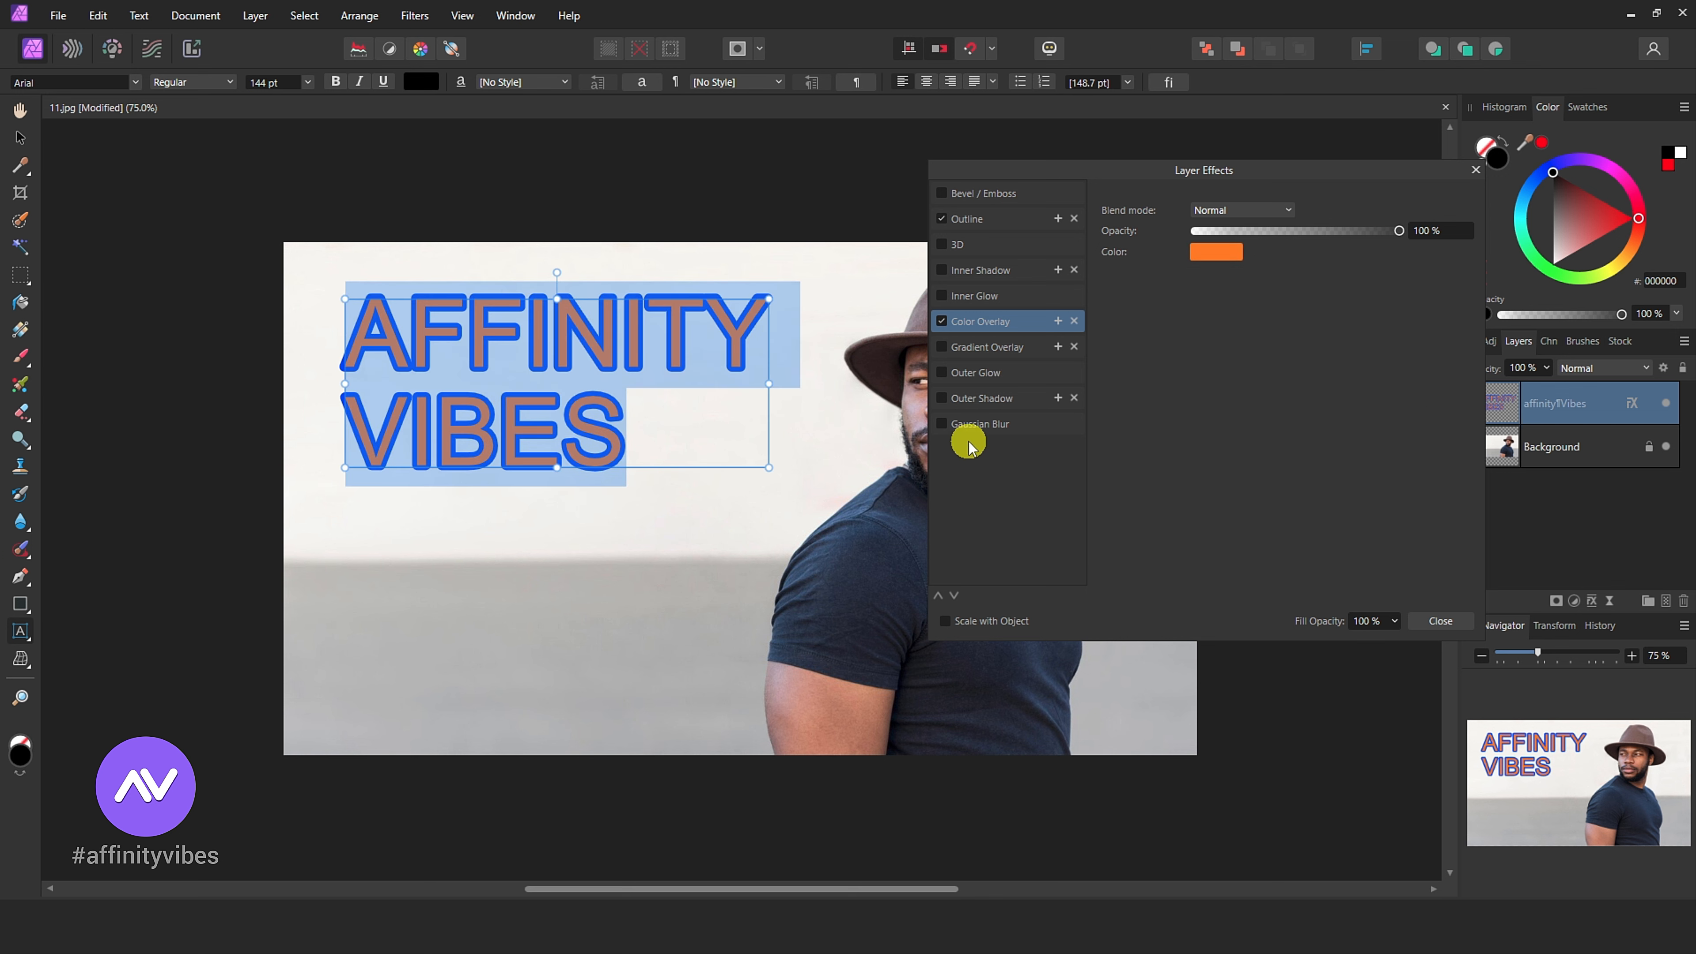
click(1434, 622)
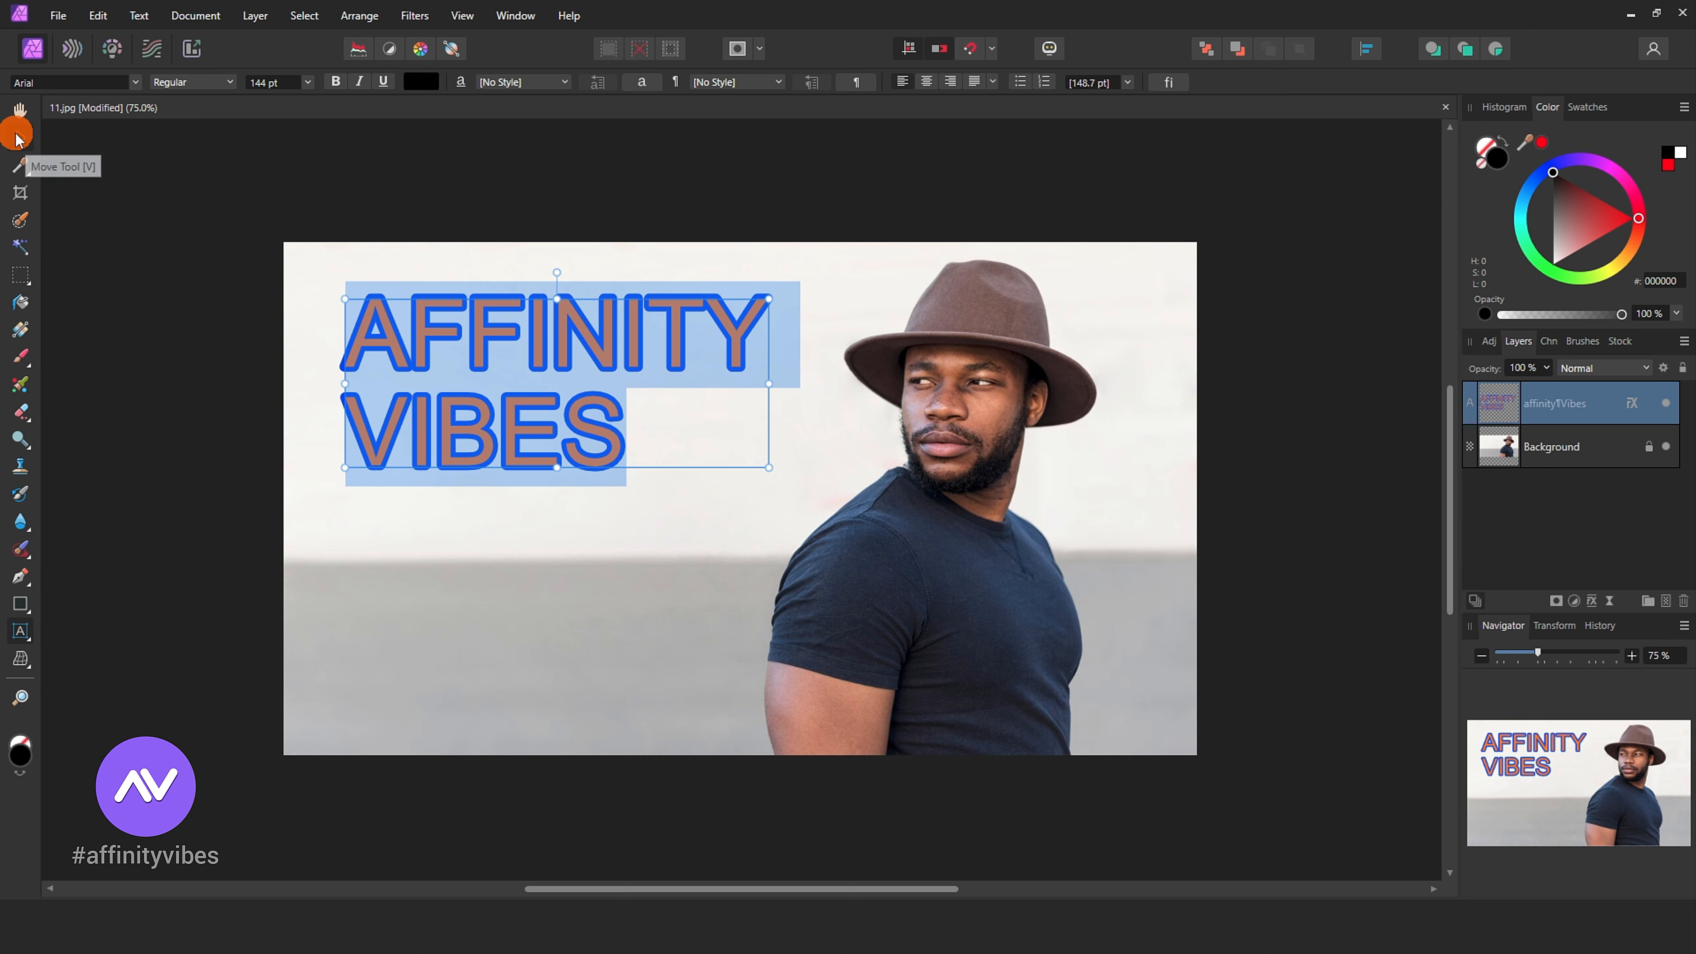
click(18, 137)
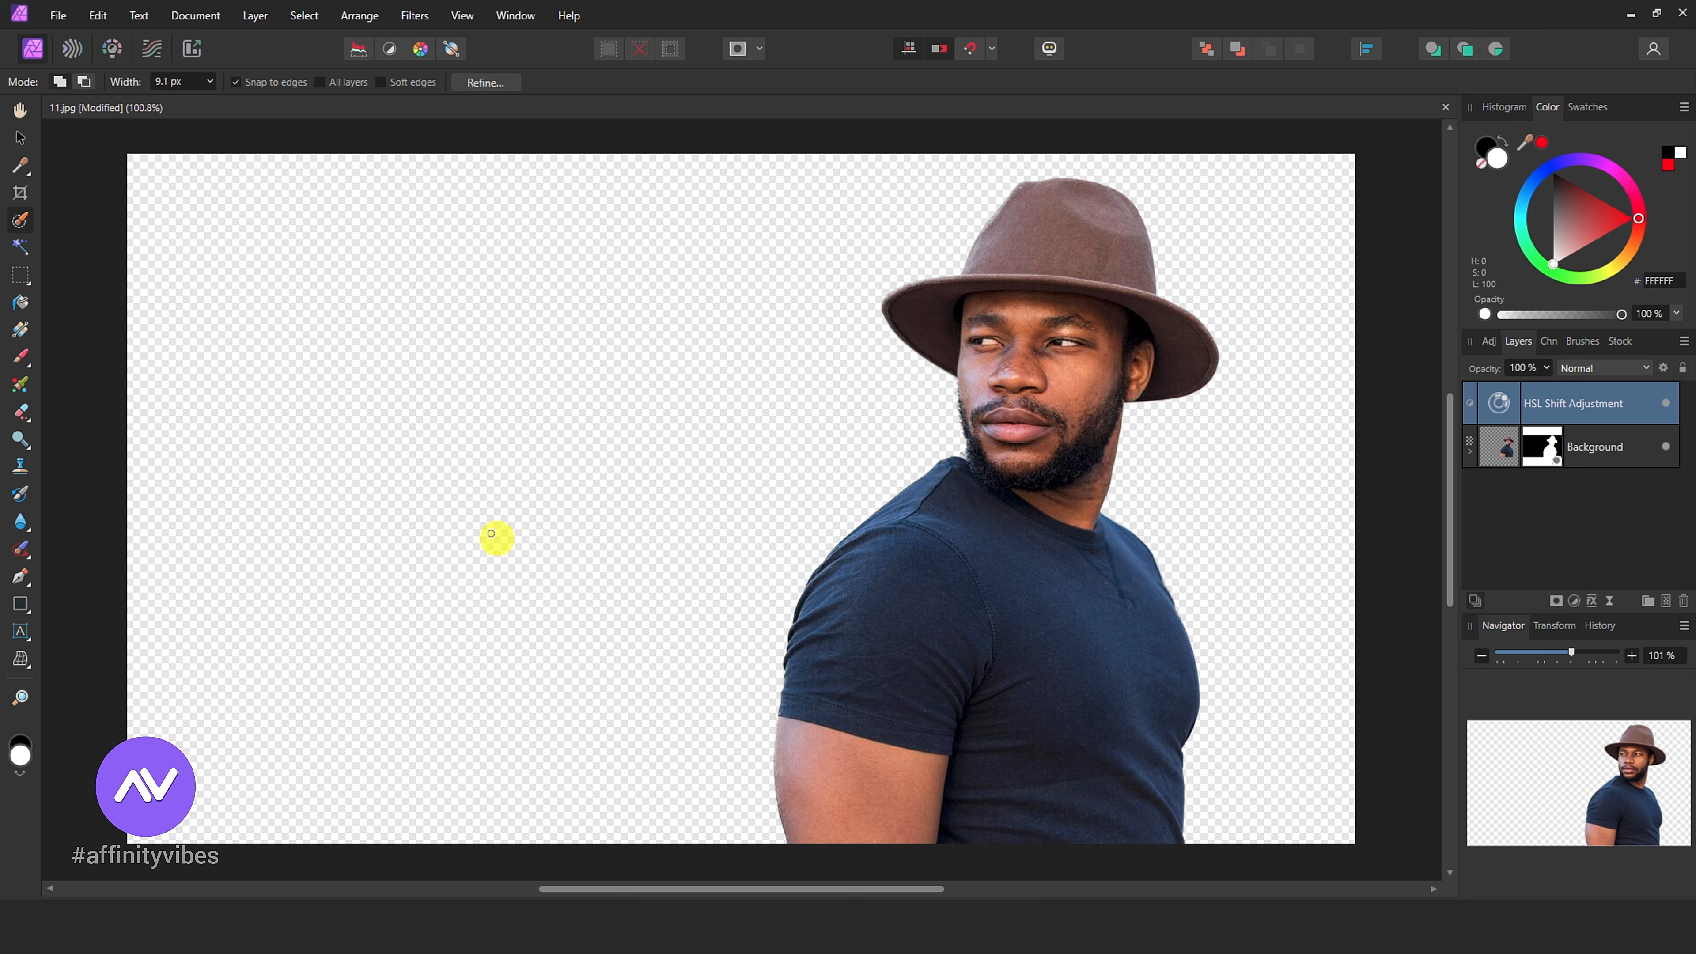
Step: Open the export settings for the cut-out man and choose PNG to preview its transparent background
click(57, 19)
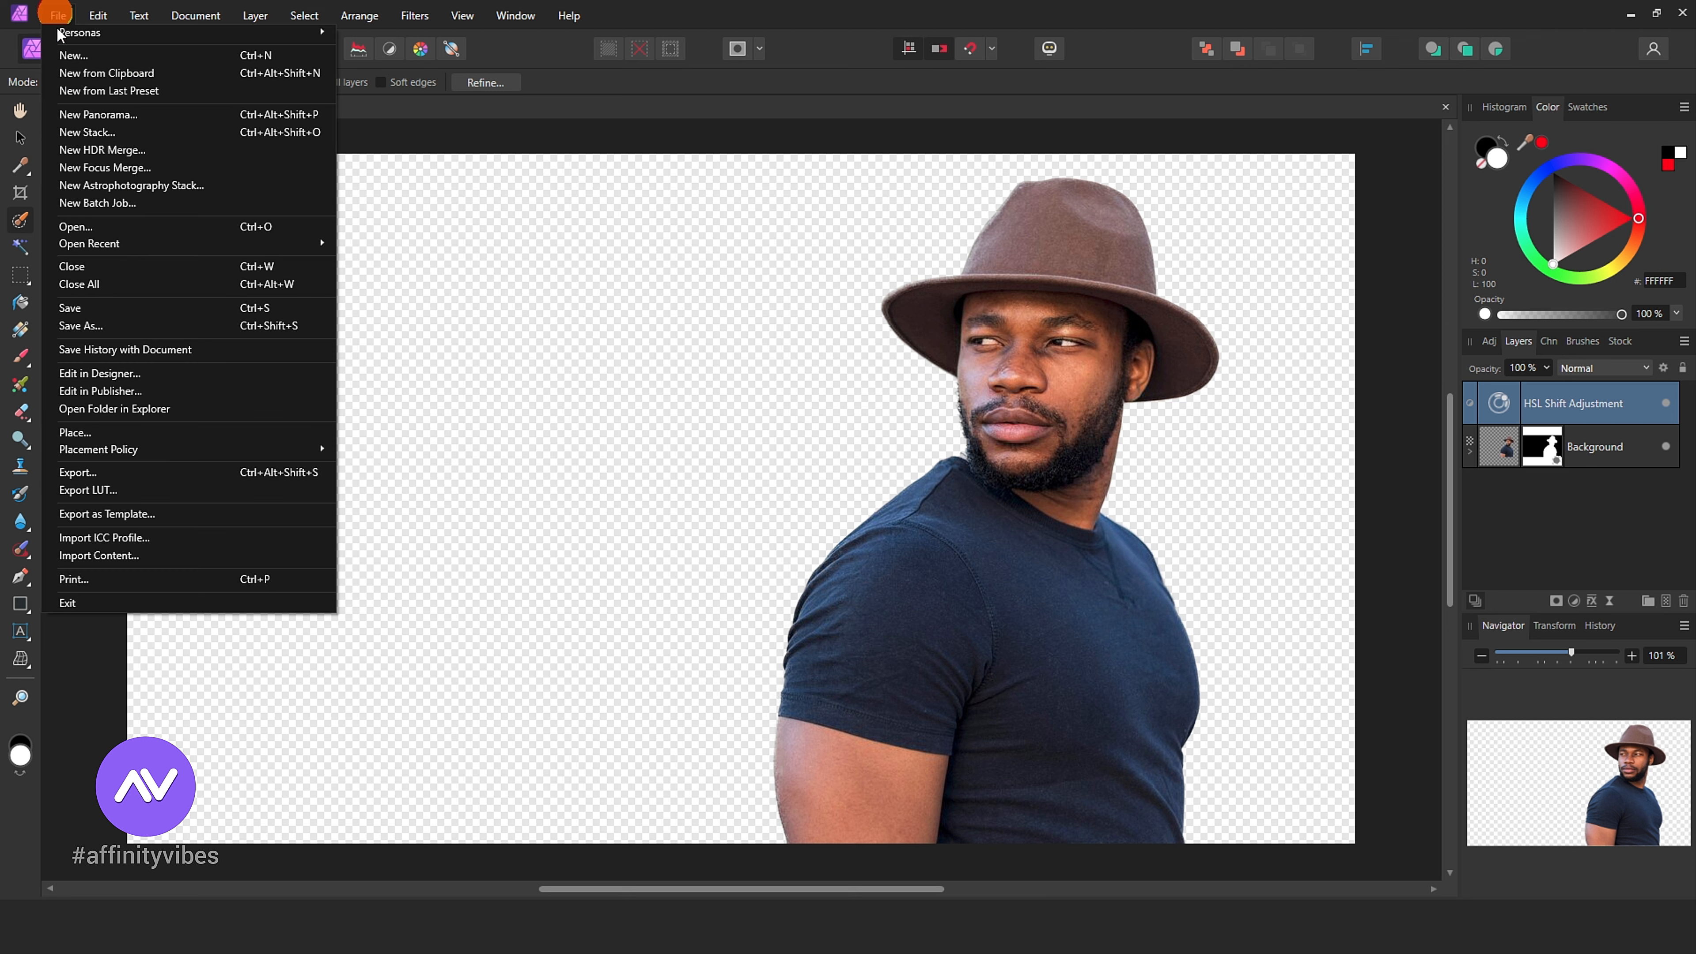
click(146, 472)
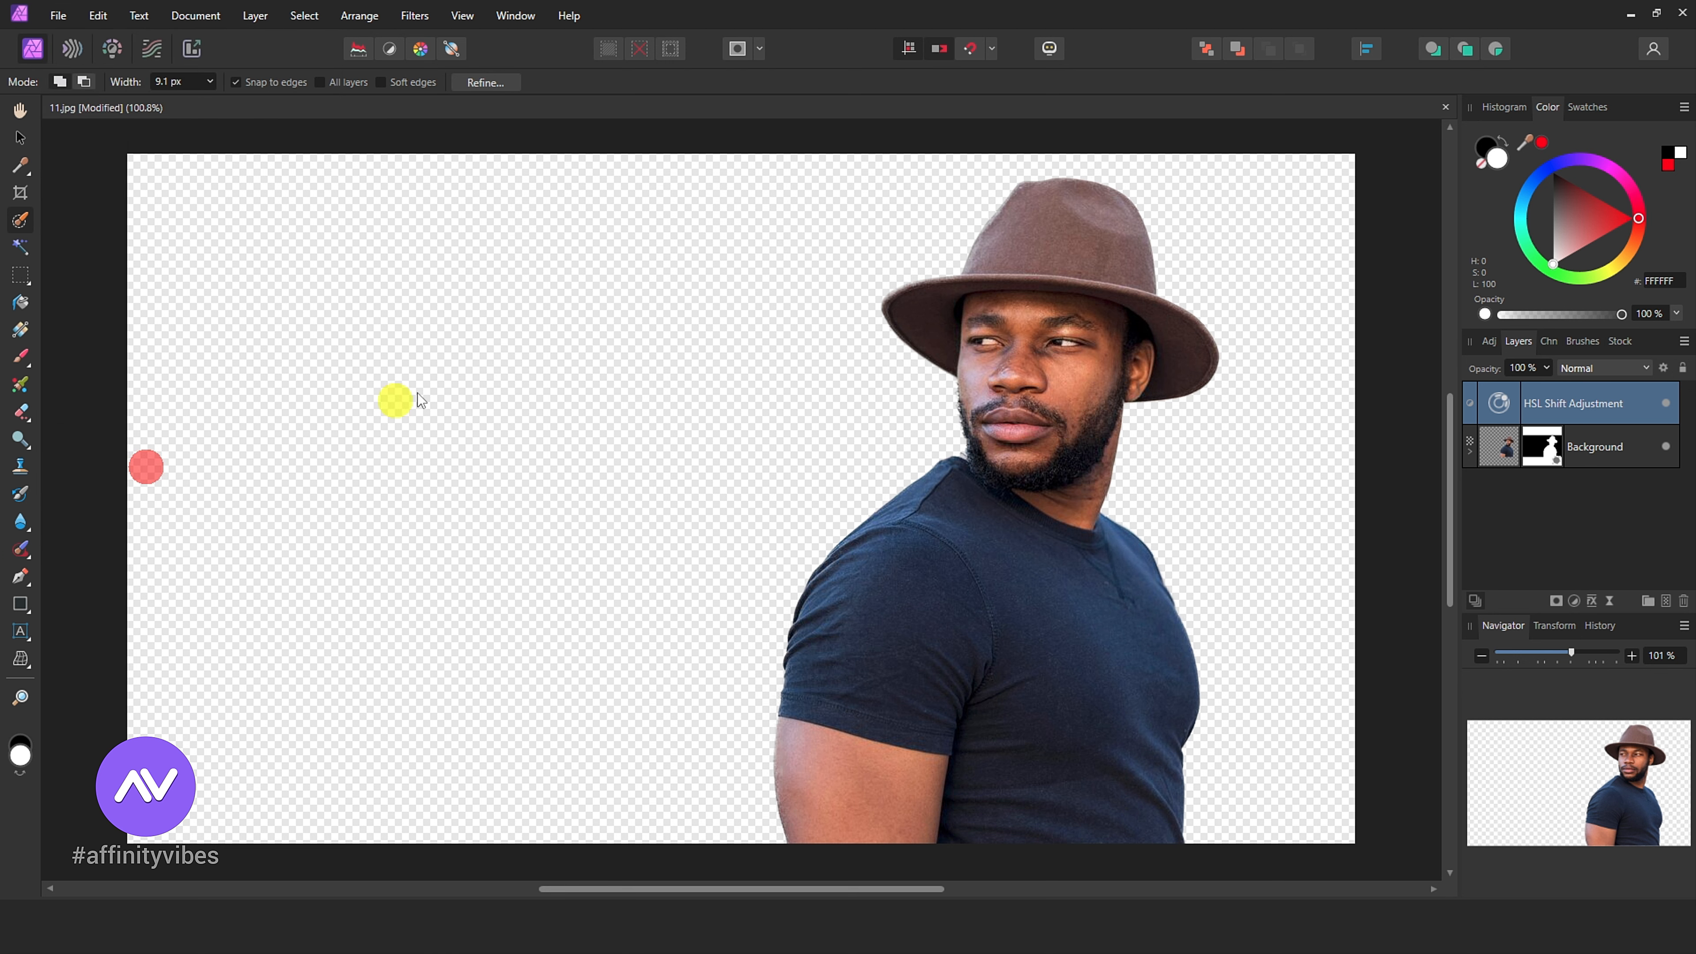
drag(785, 178, 785, 174)
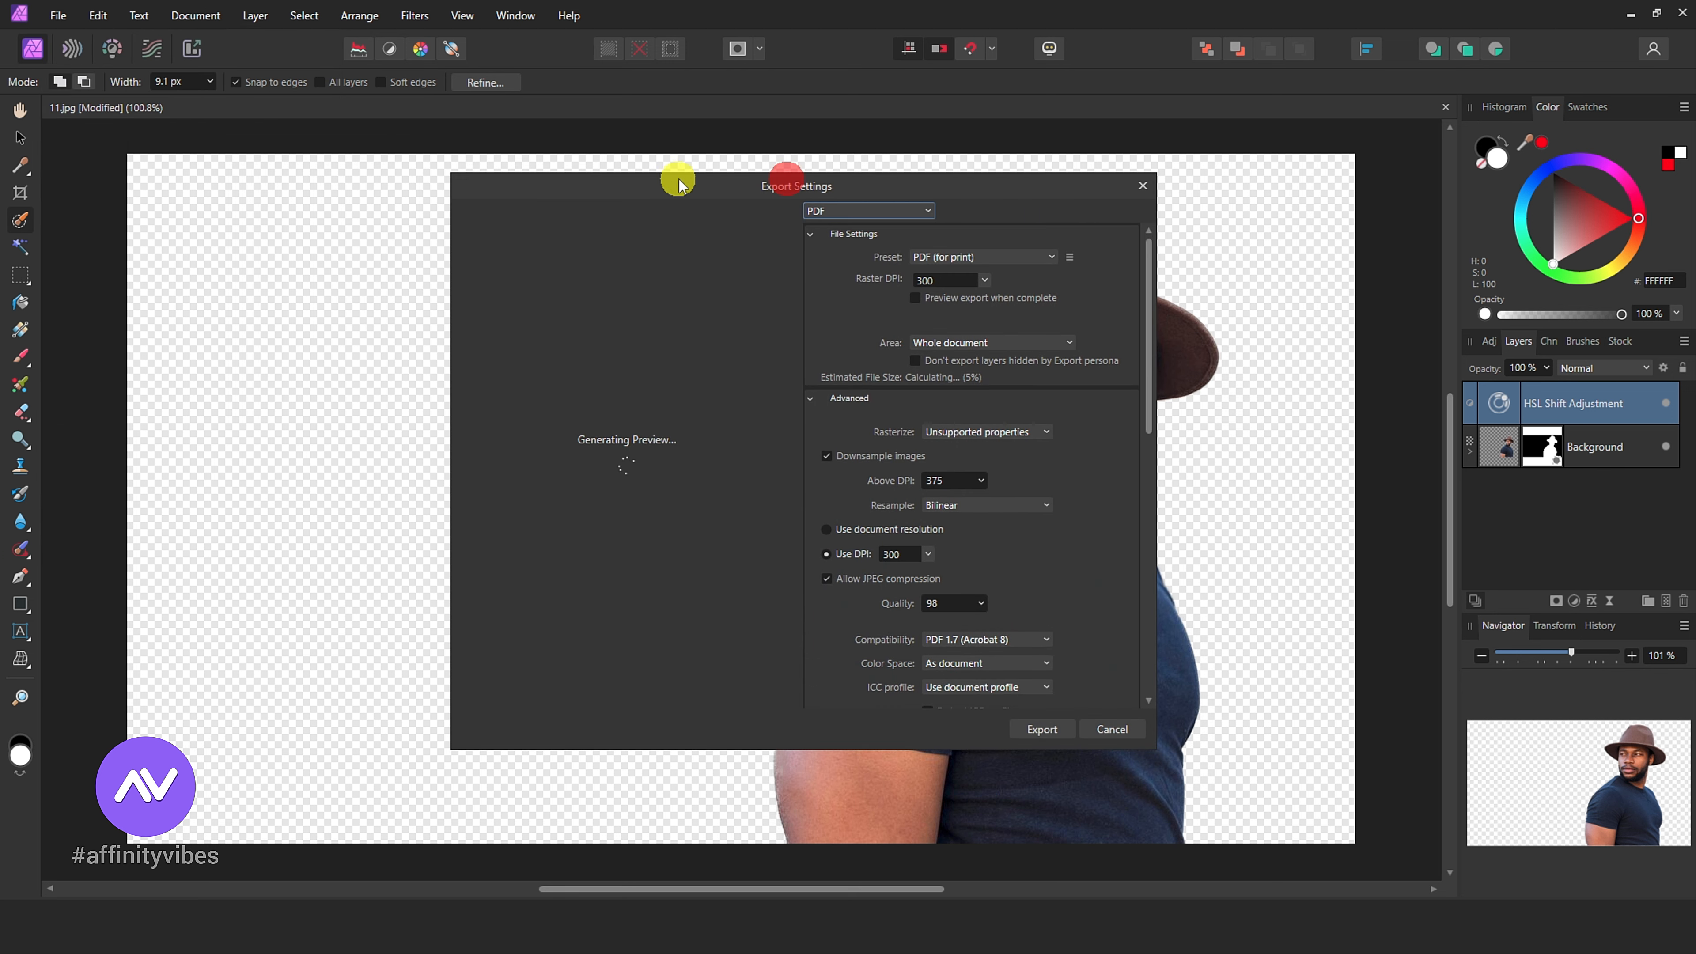
drag(671, 189, 378, 154)
click(556, 178)
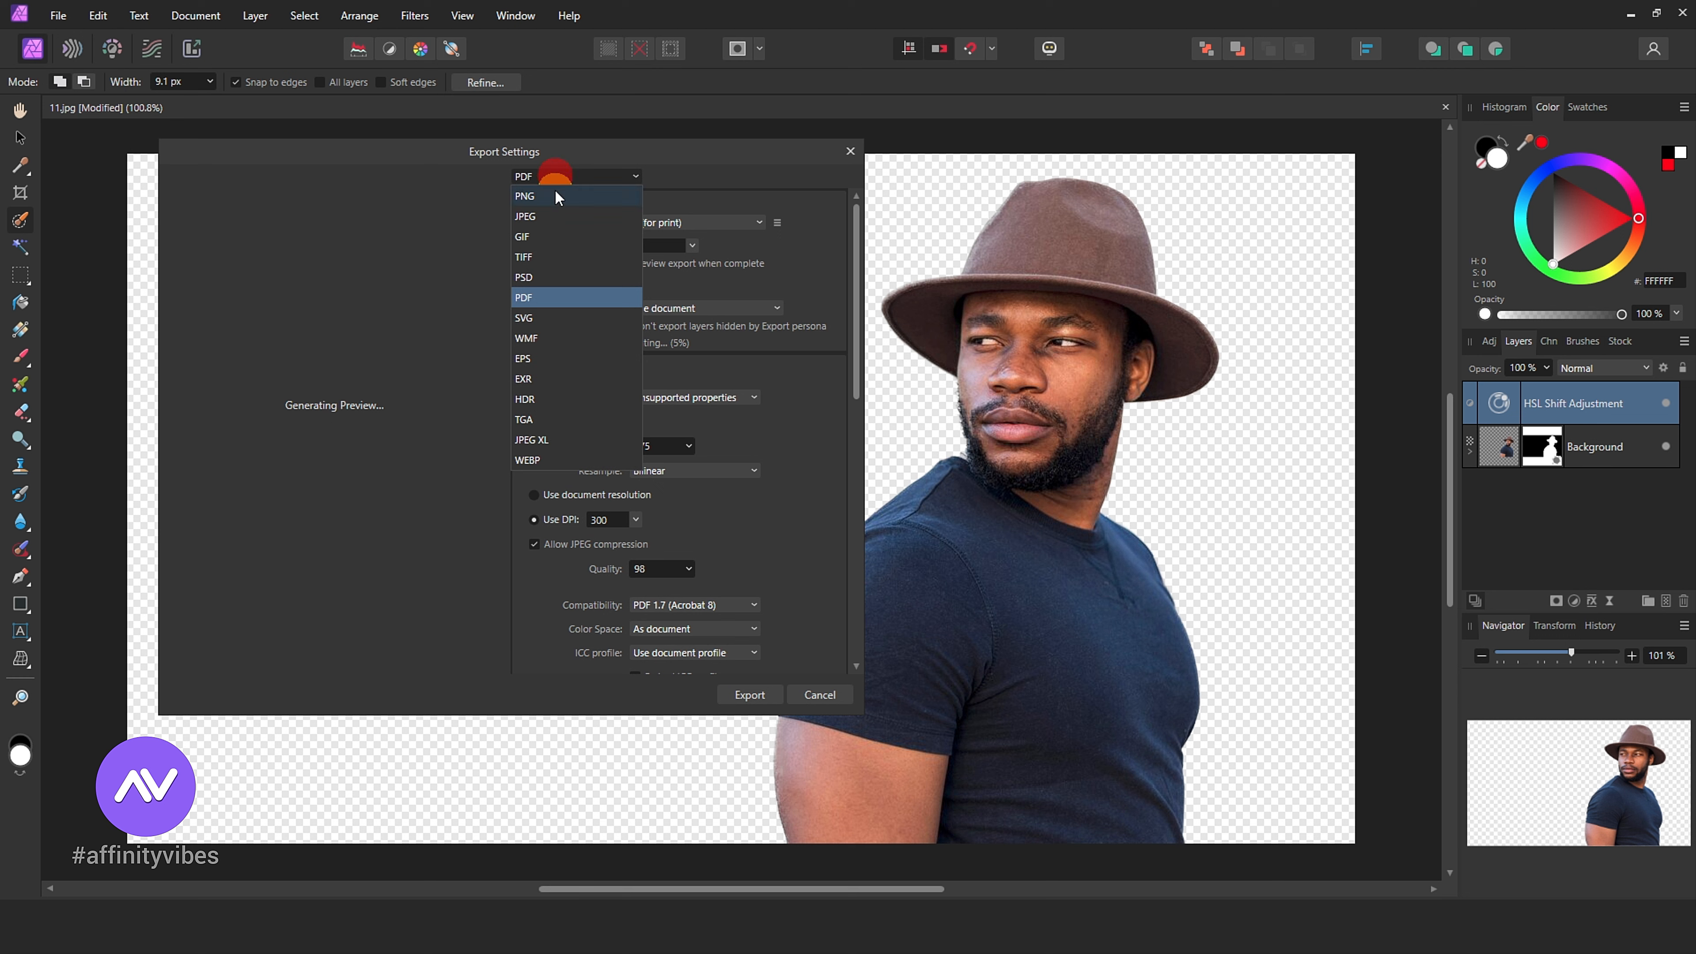
click(548, 196)
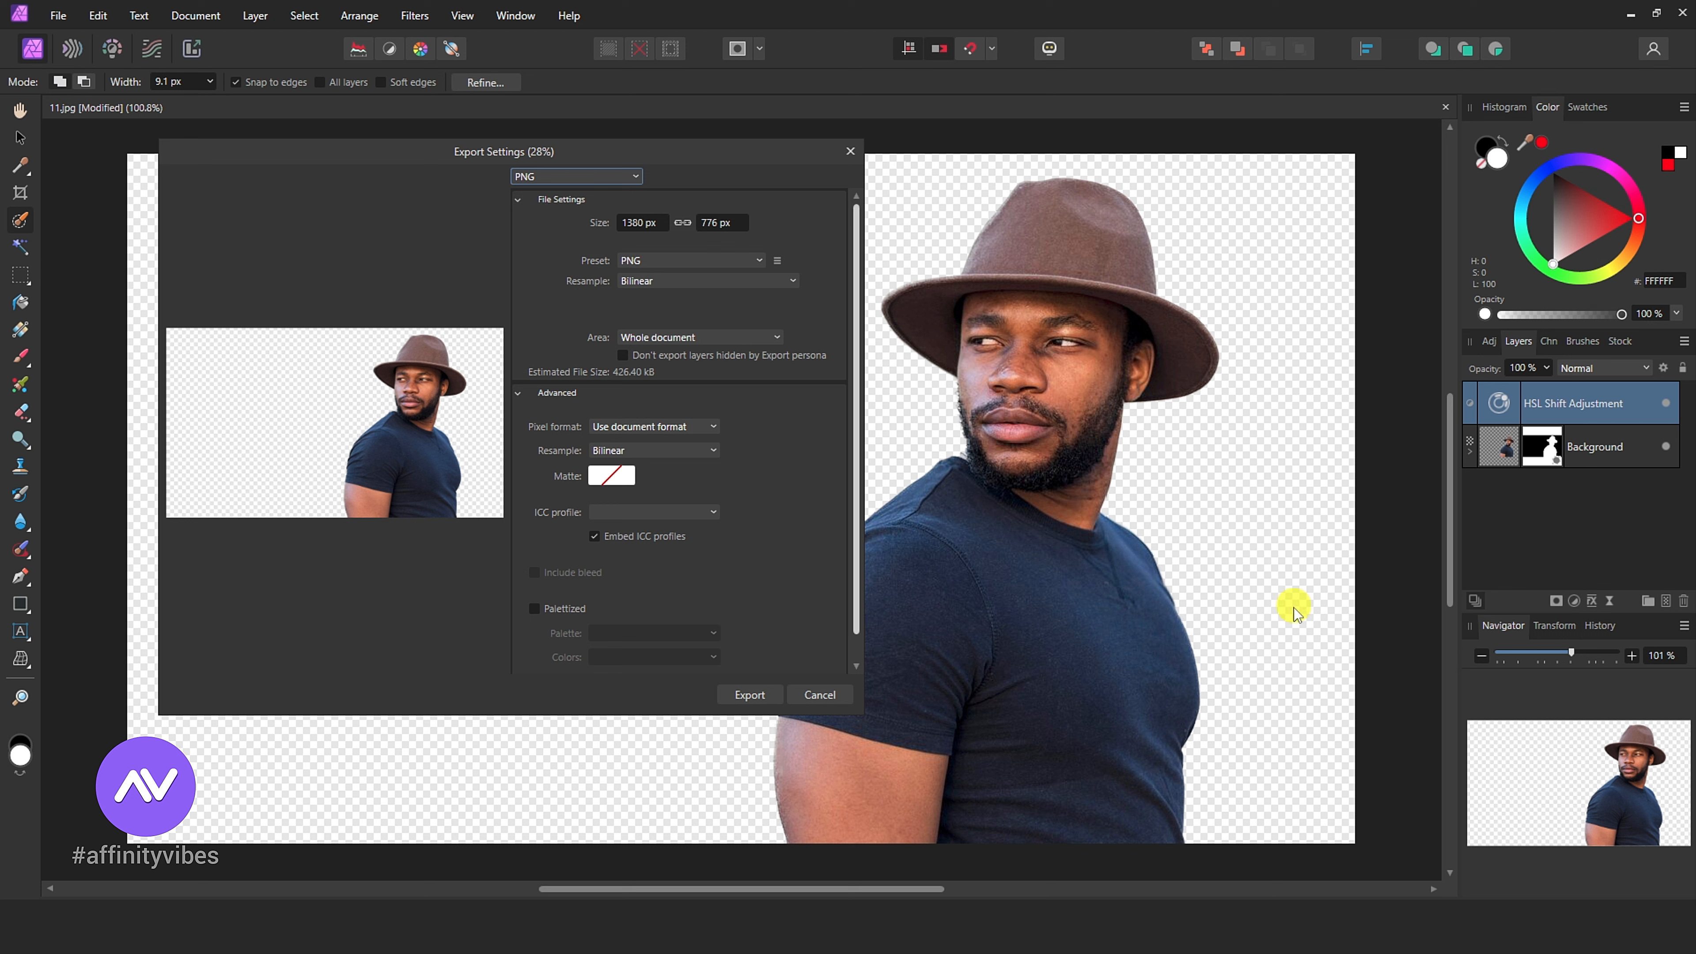
Step: Switch the export format to JPEG to compare the background in the preview, and cancel the export
click(543, 179)
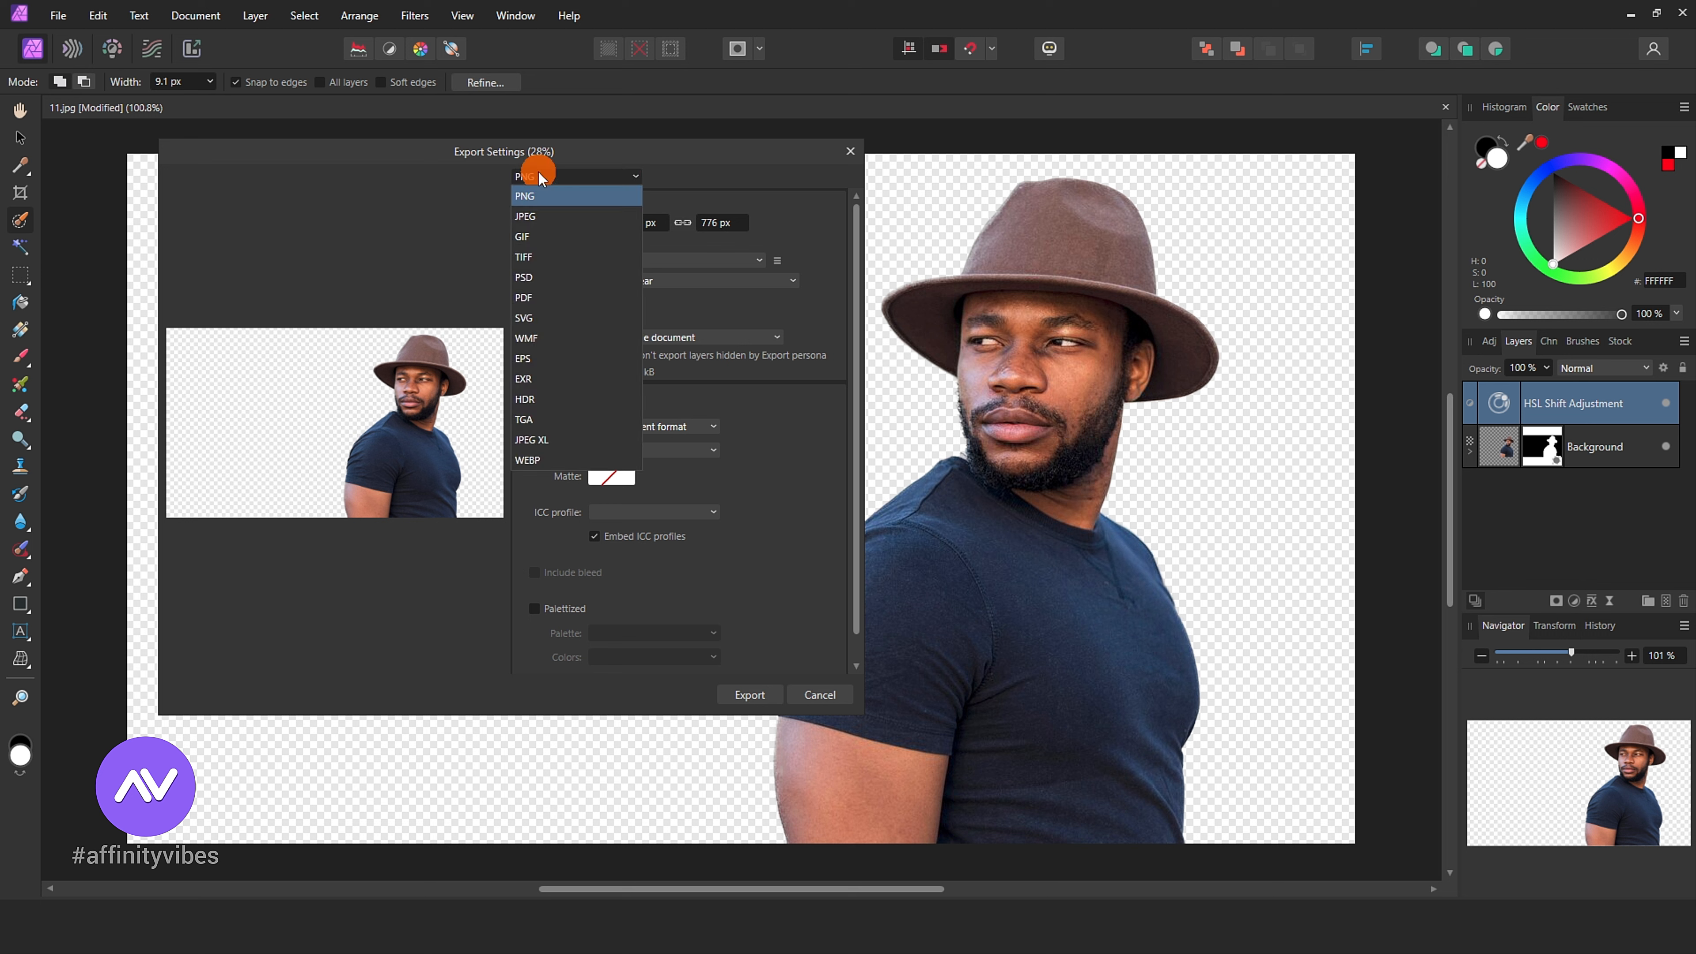
click(541, 217)
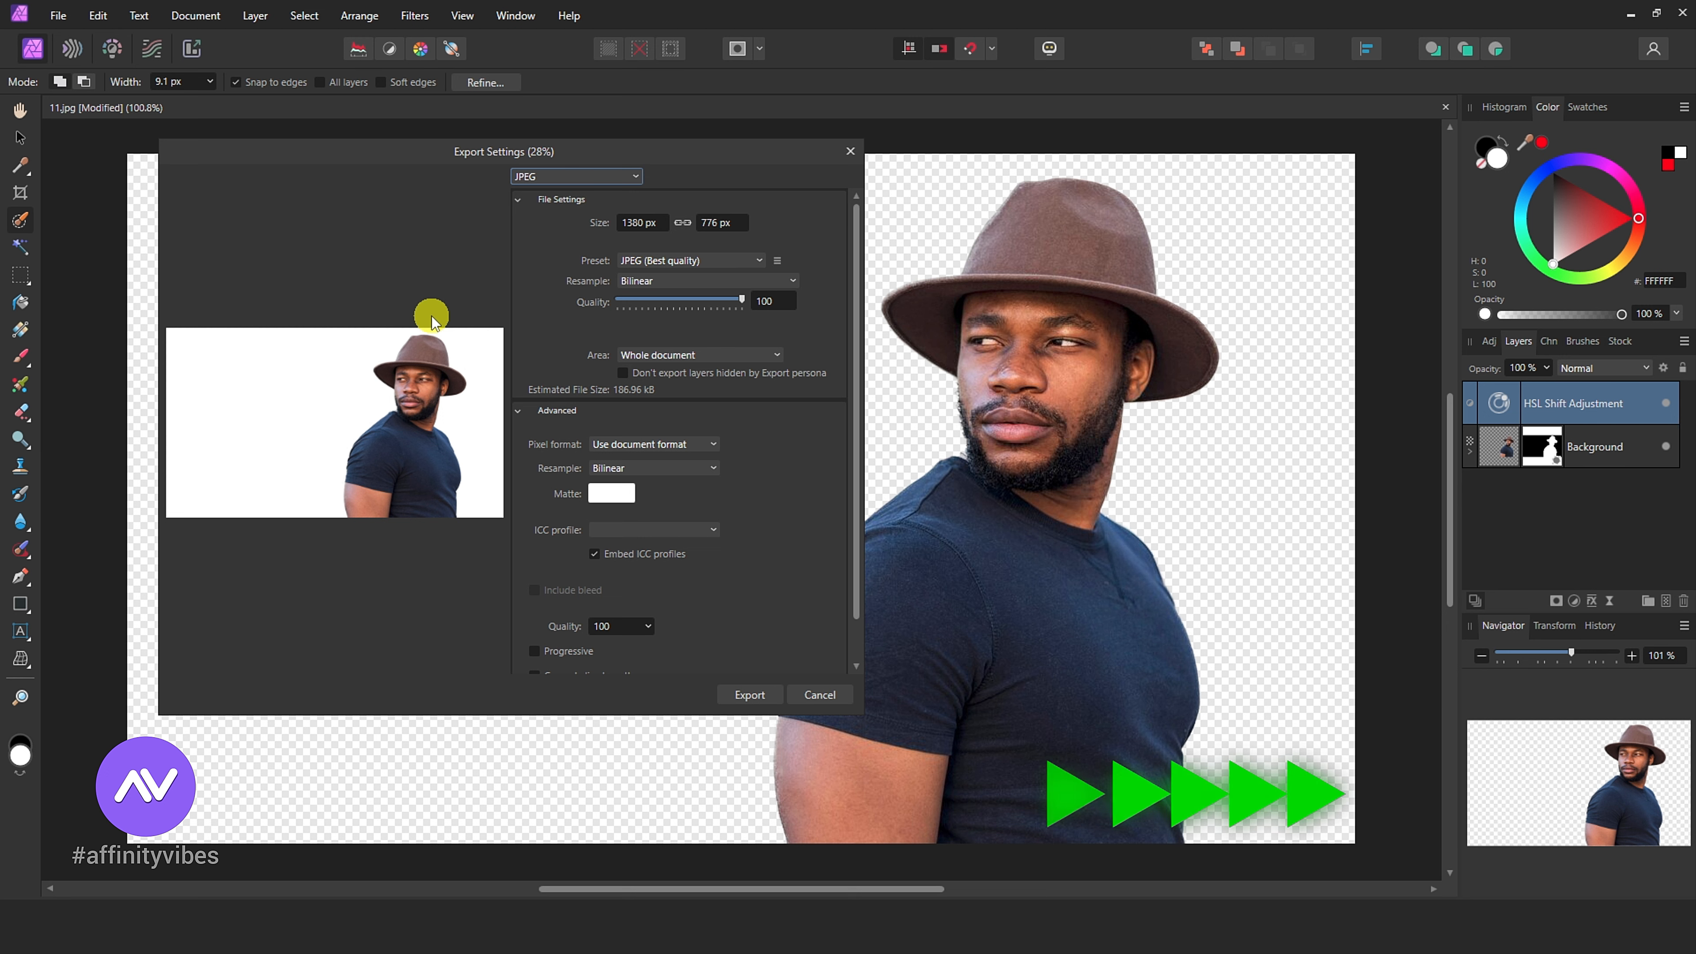
click(830, 687)
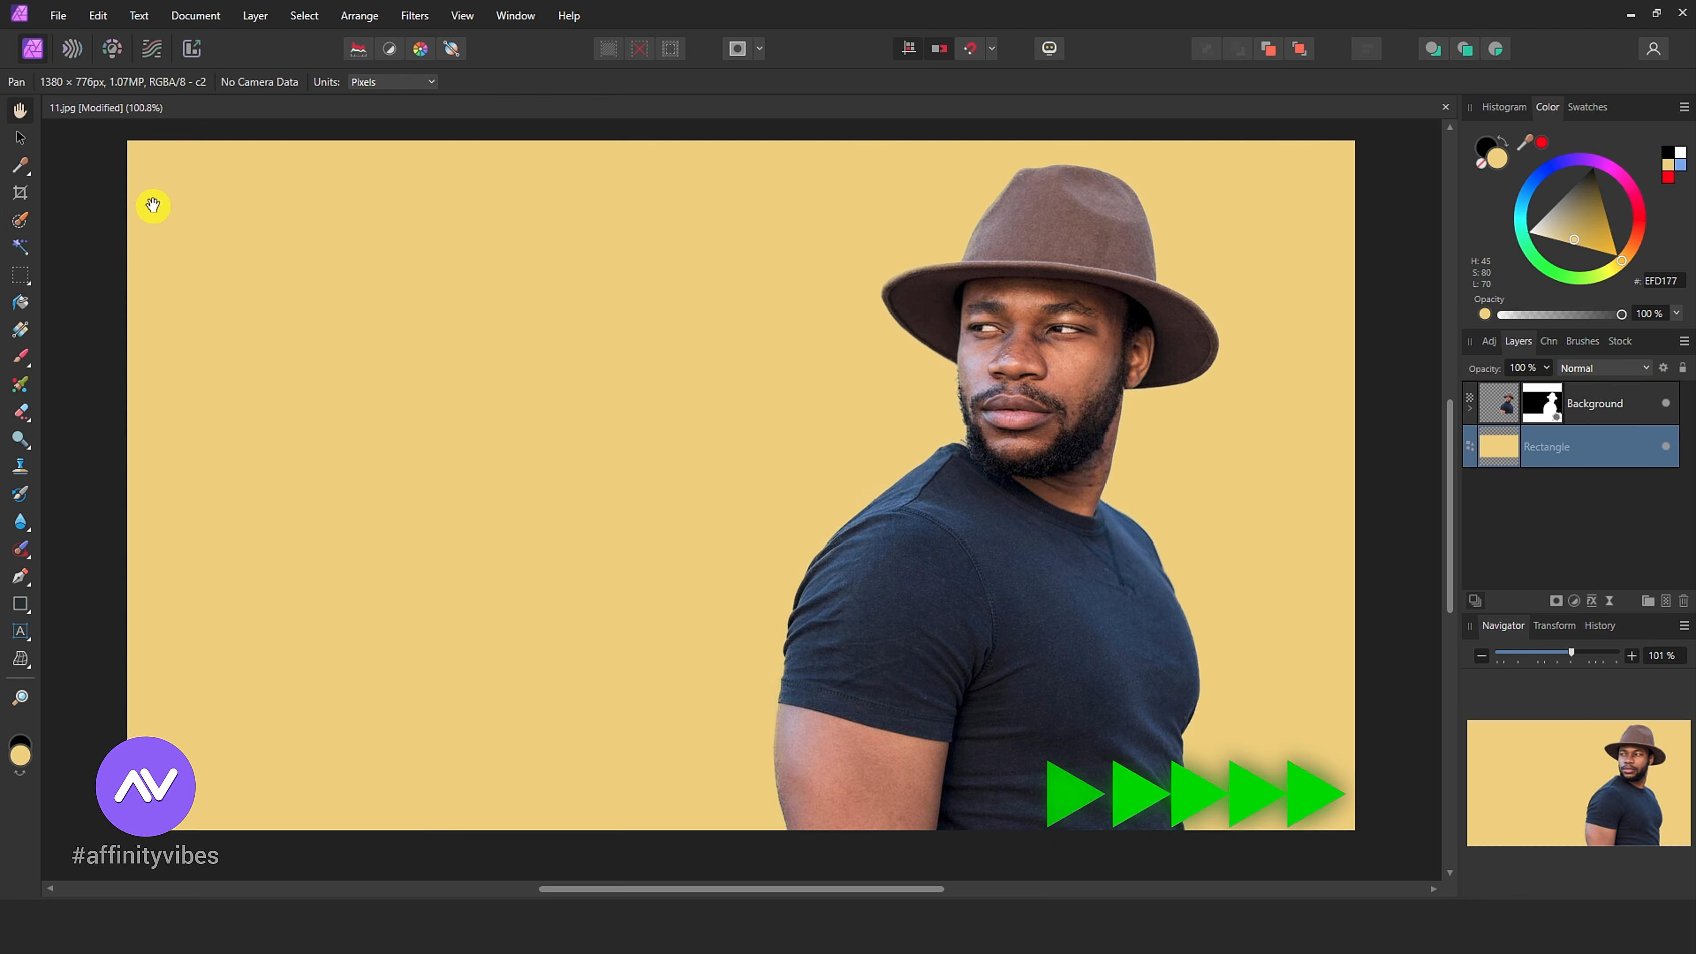
Step: Open the export settings for the man on the yellow background and choose JPEG as the file format
click(58, 15)
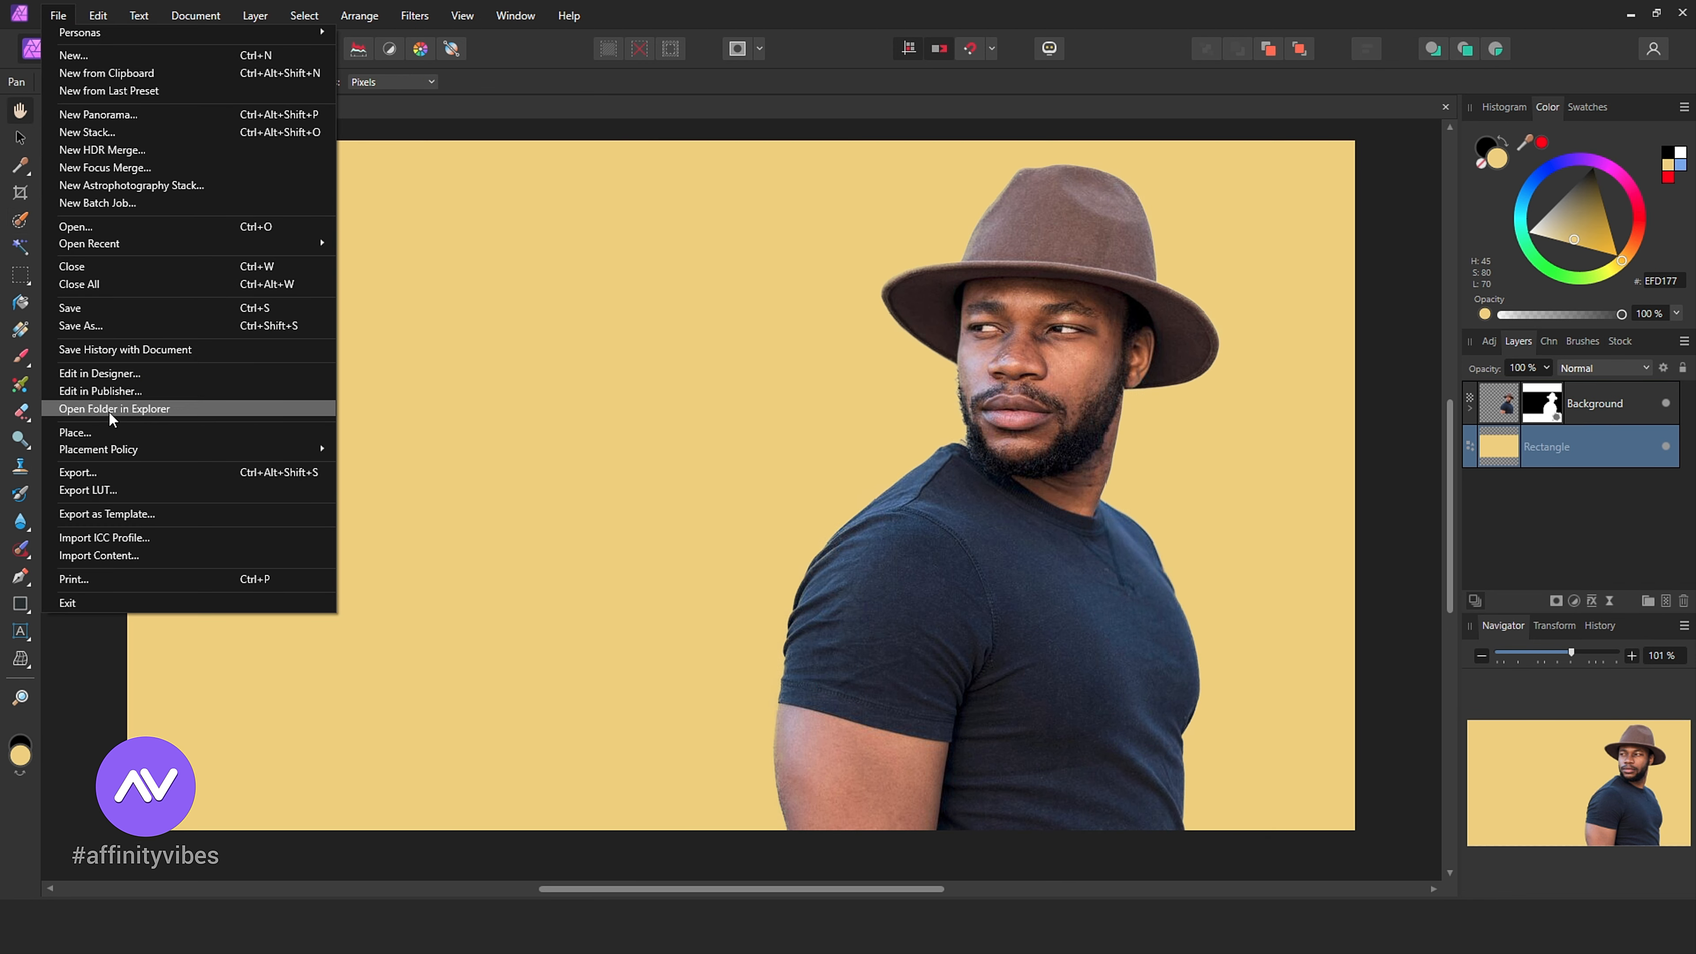
click(158, 472)
drag(662, 151, 1175, 153)
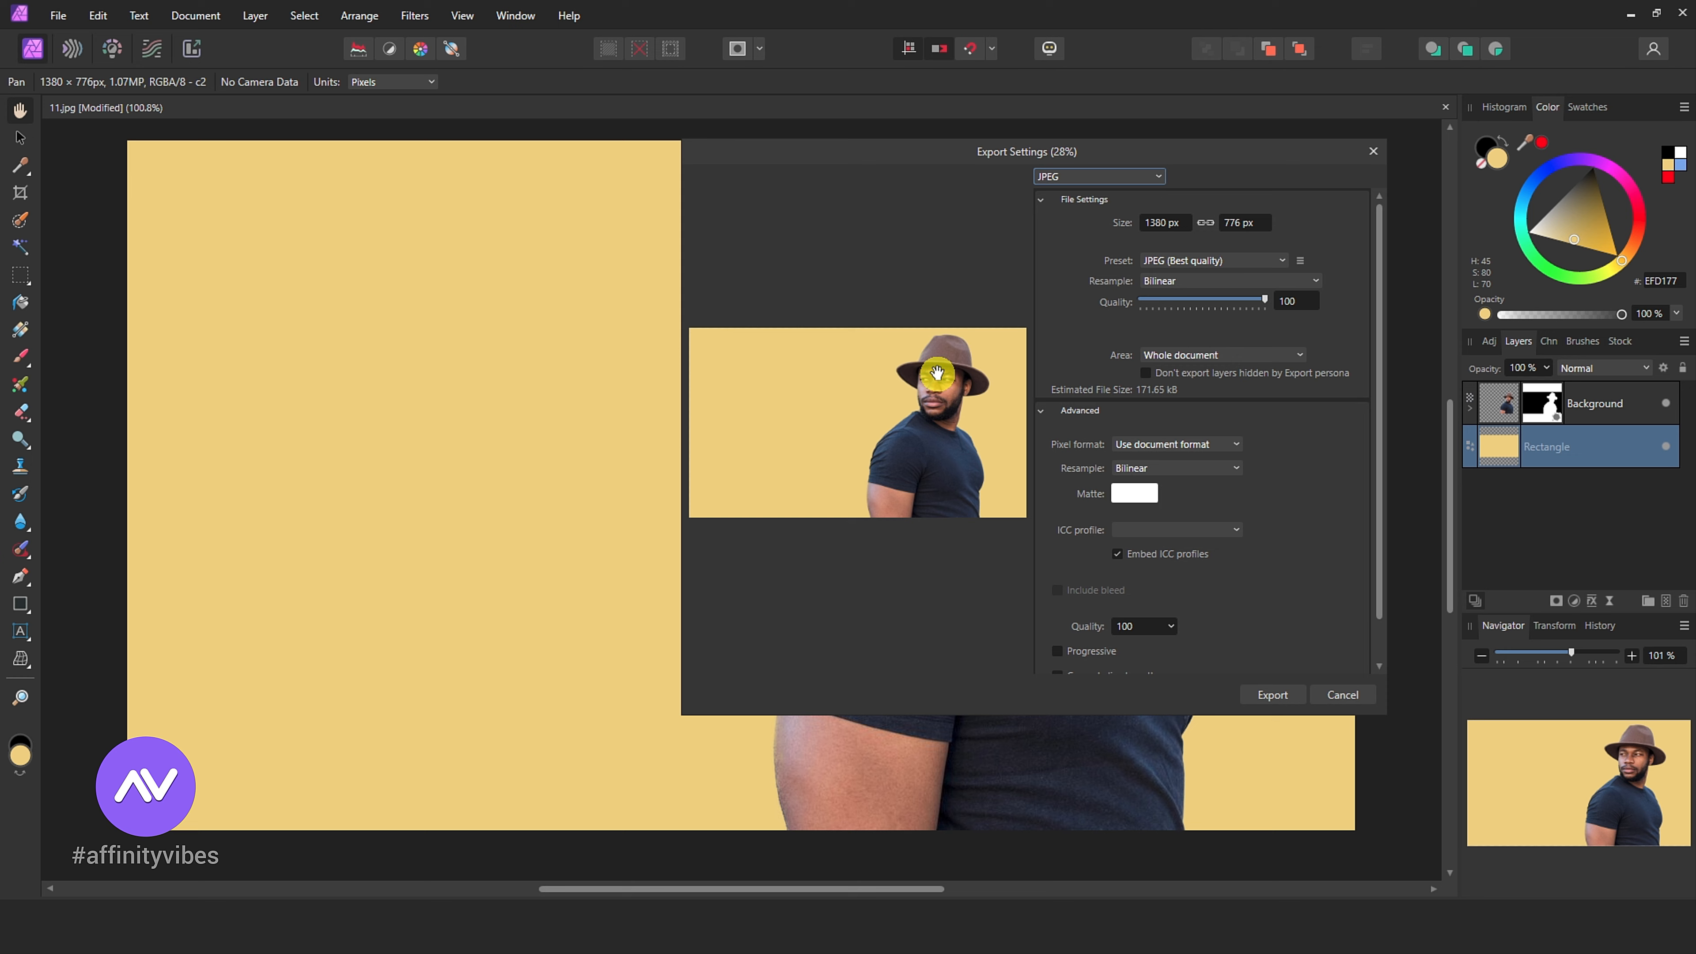
click(1078, 175)
click(1060, 216)
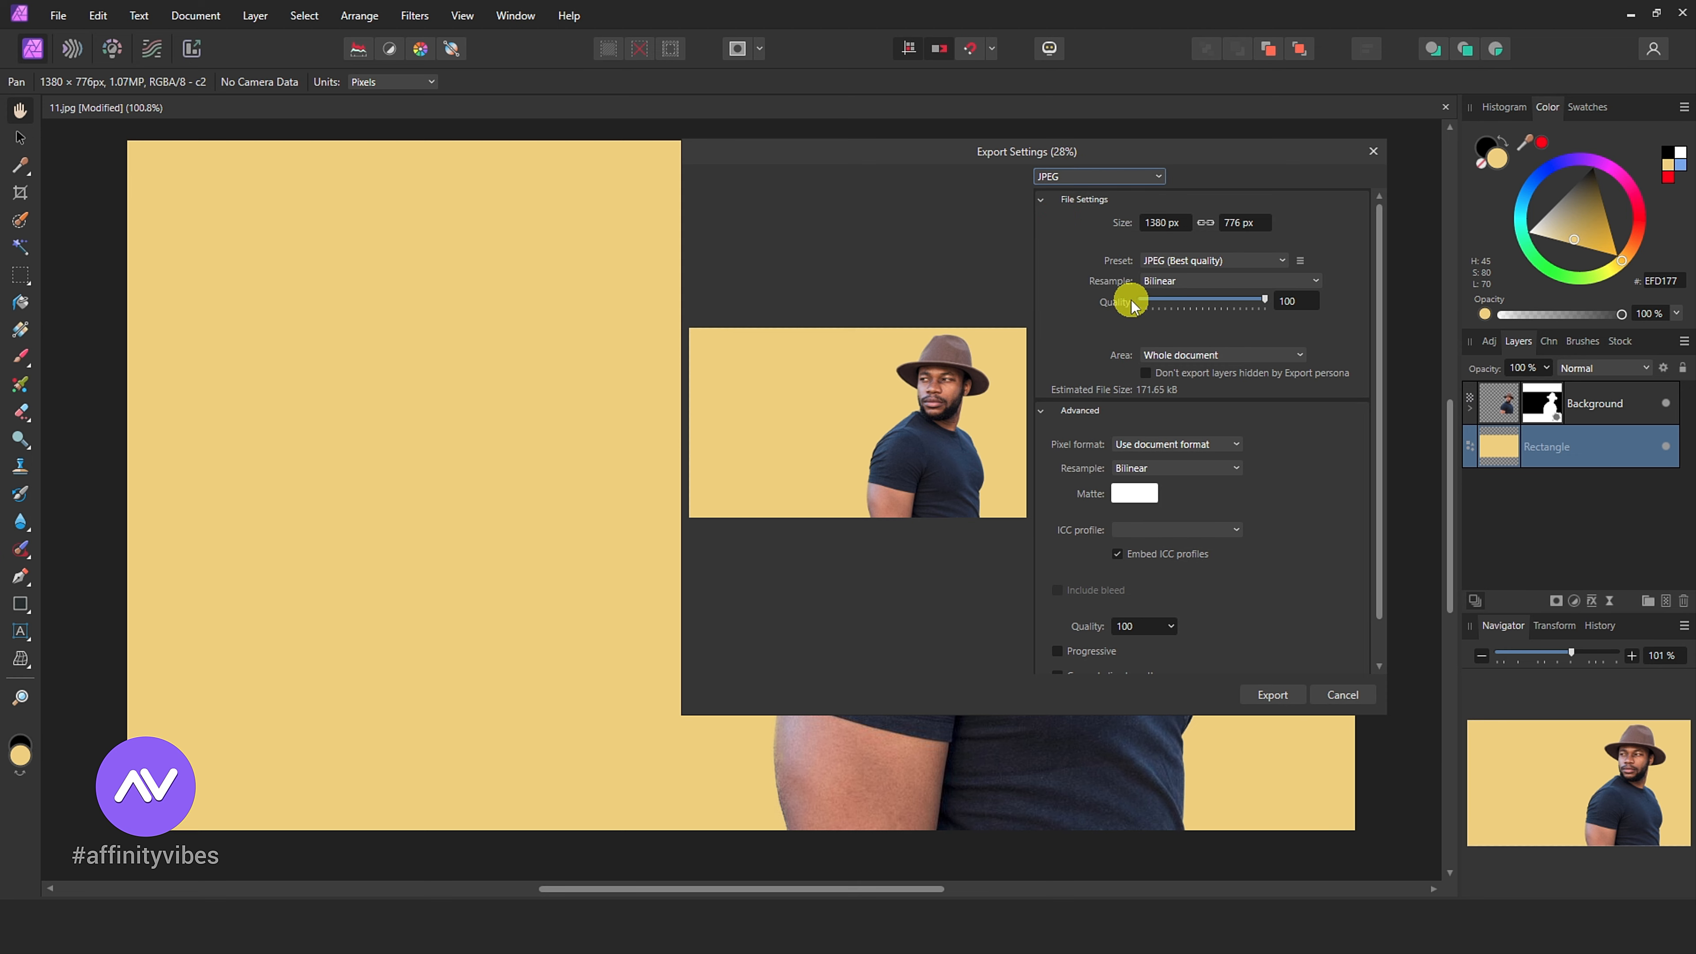
scroll(1291, 420, down, 1)
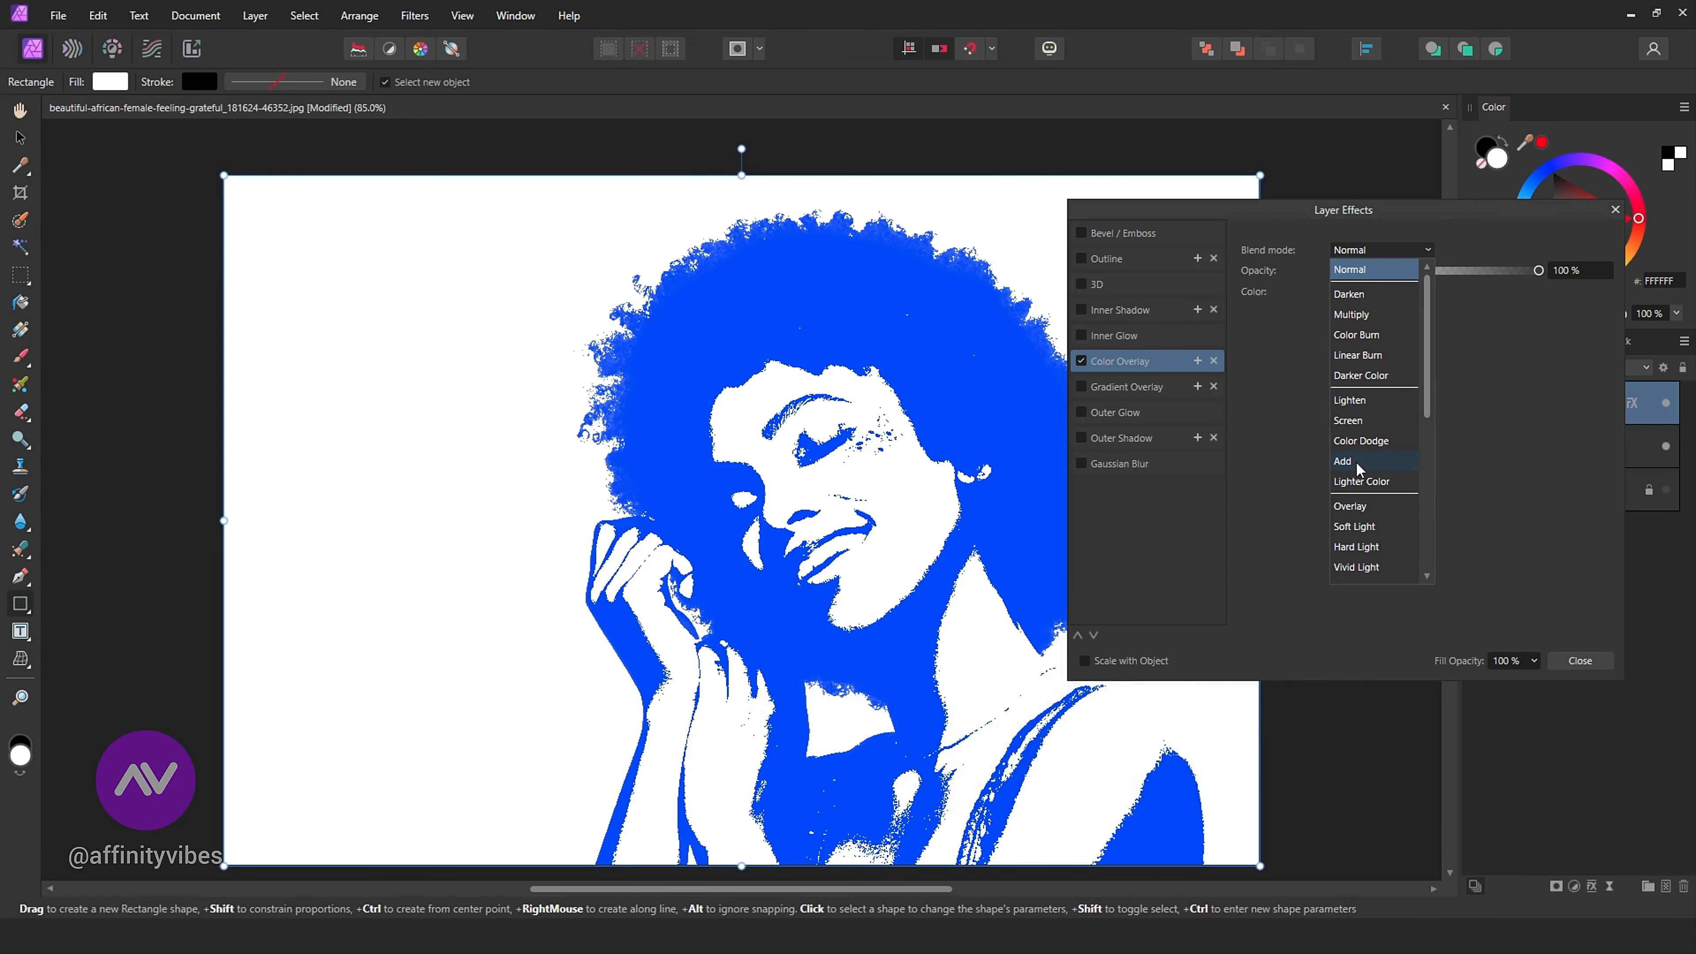
Step: Finish the blue Color Overlay on the portrait layer and adjust the color of the rectangle behind it
click(1528, 283)
click(1267, 182)
key(h)
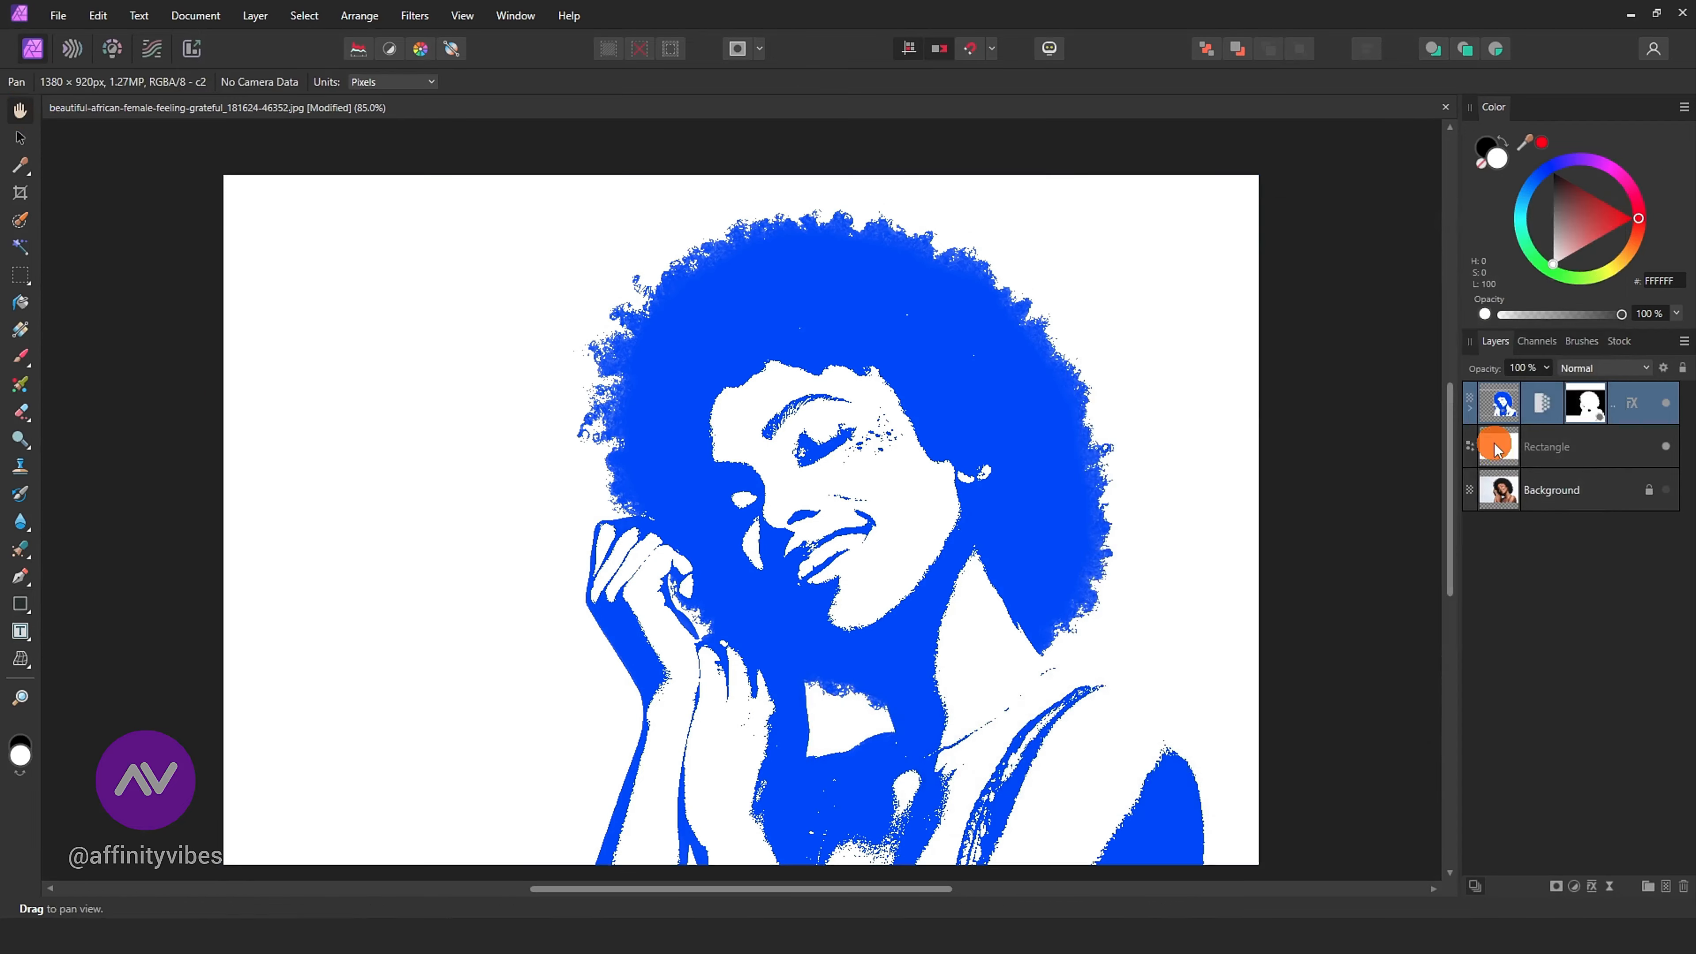
click(1497, 449)
click(1511, 201)
click(1553, 519)
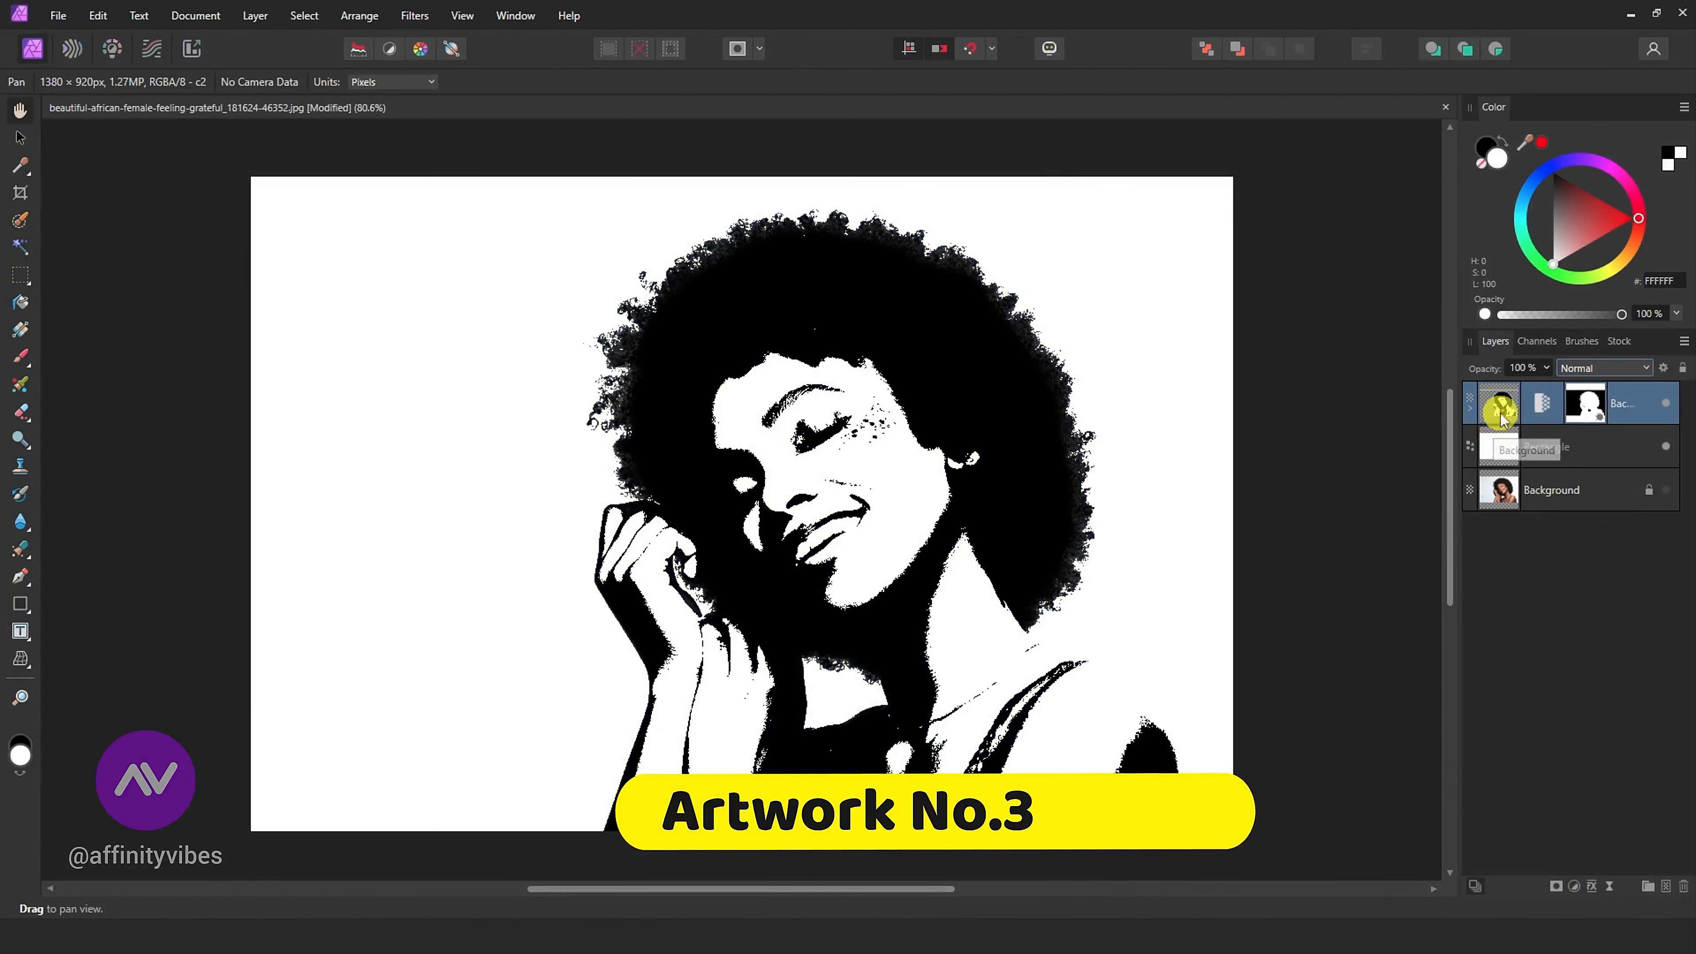
Step: Select the white rectangle behind the black-and-white portrait and pick a new fill color for it
click(1499, 405)
click(1490, 446)
double_click(1497, 159)
click(1360, 318)
drag(1107, 185, 1146, 186)
click(1554, 519)
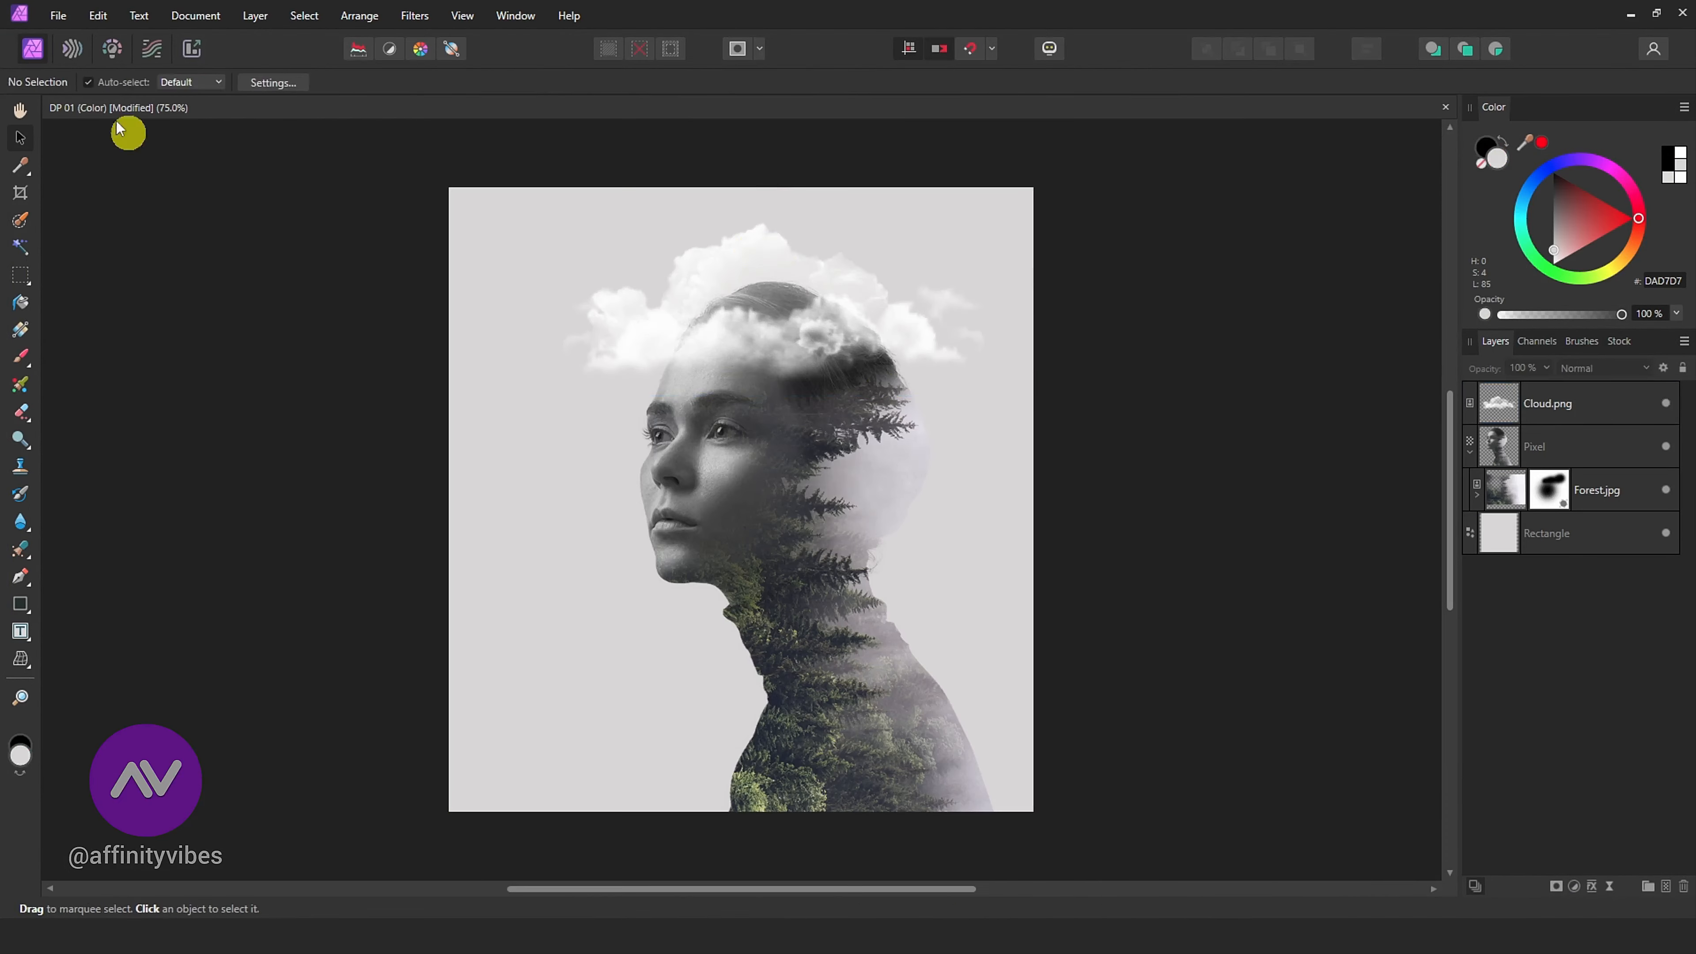
Step: Brush on the Flying Birds.png layer's mask to hide part of the flock above the woman's head
click(946, 322)
click(1494, 403)
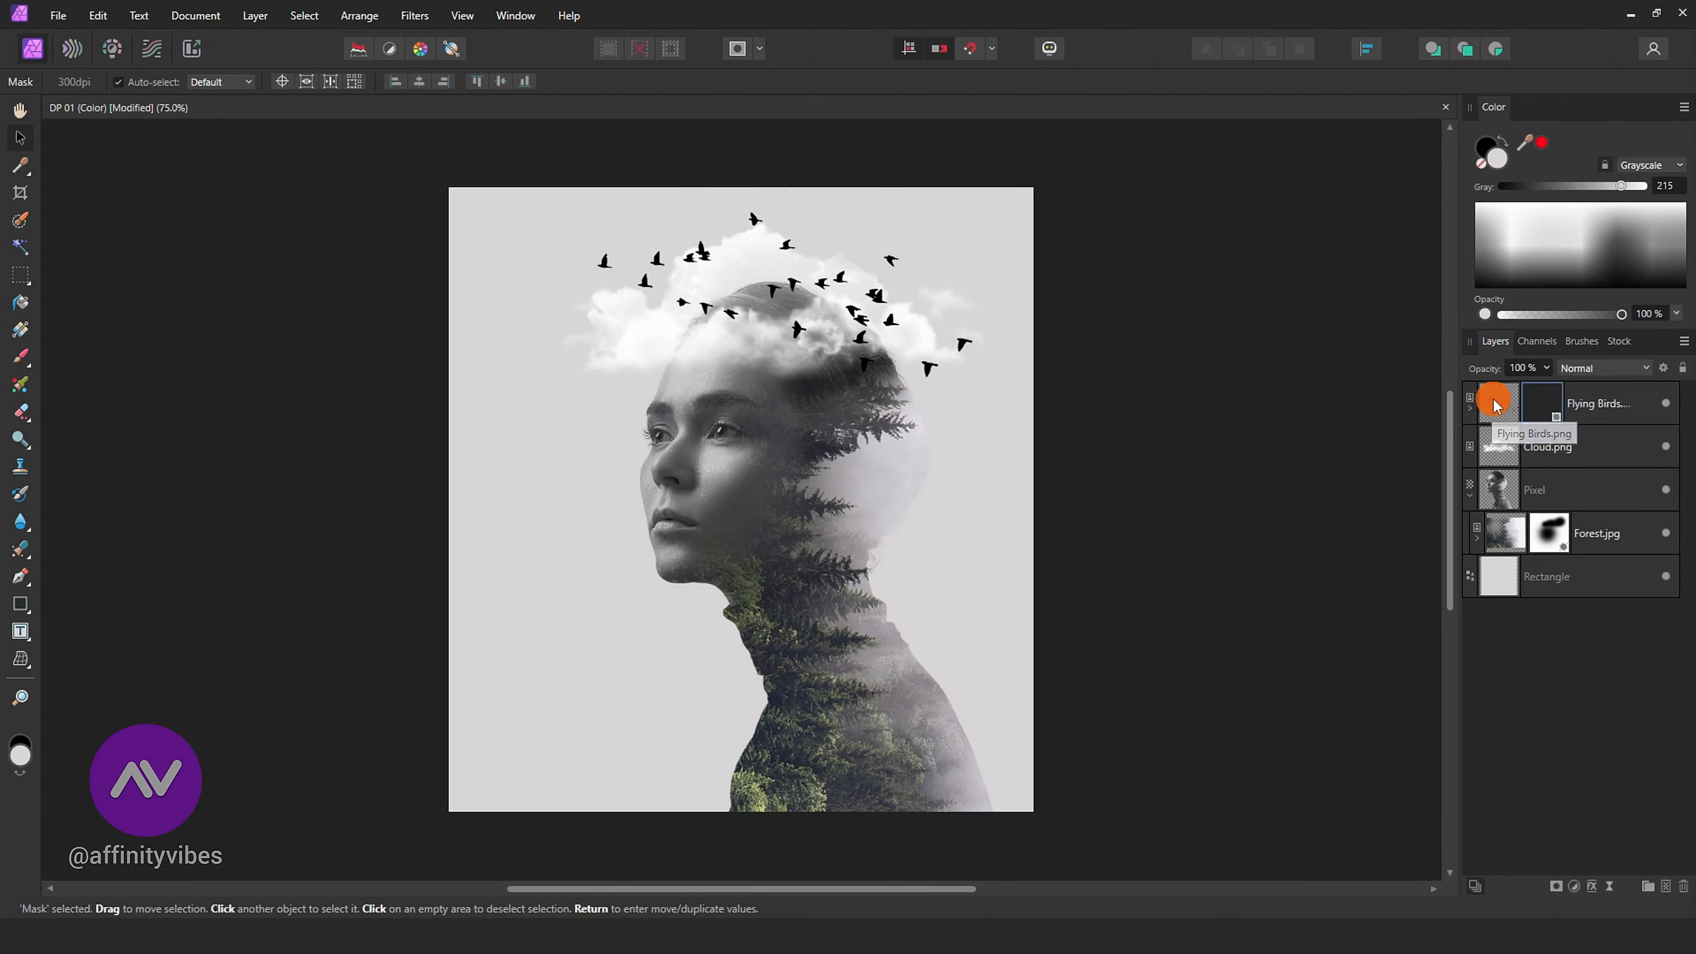
key(b)
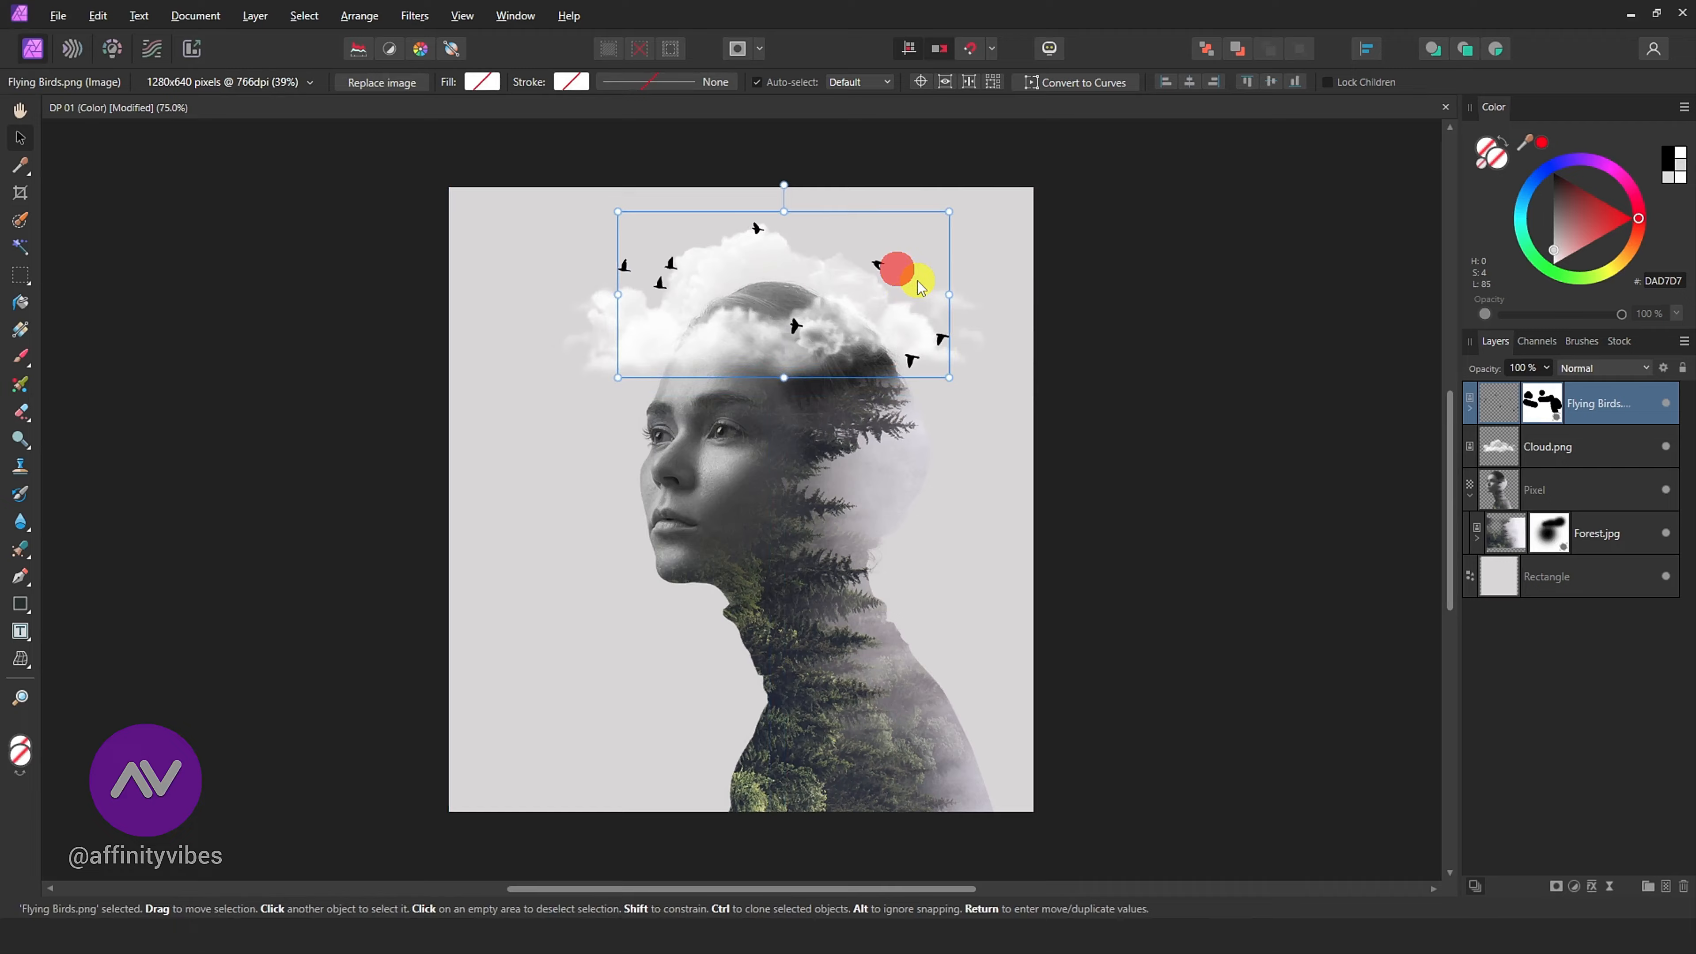
click(1521, 575)
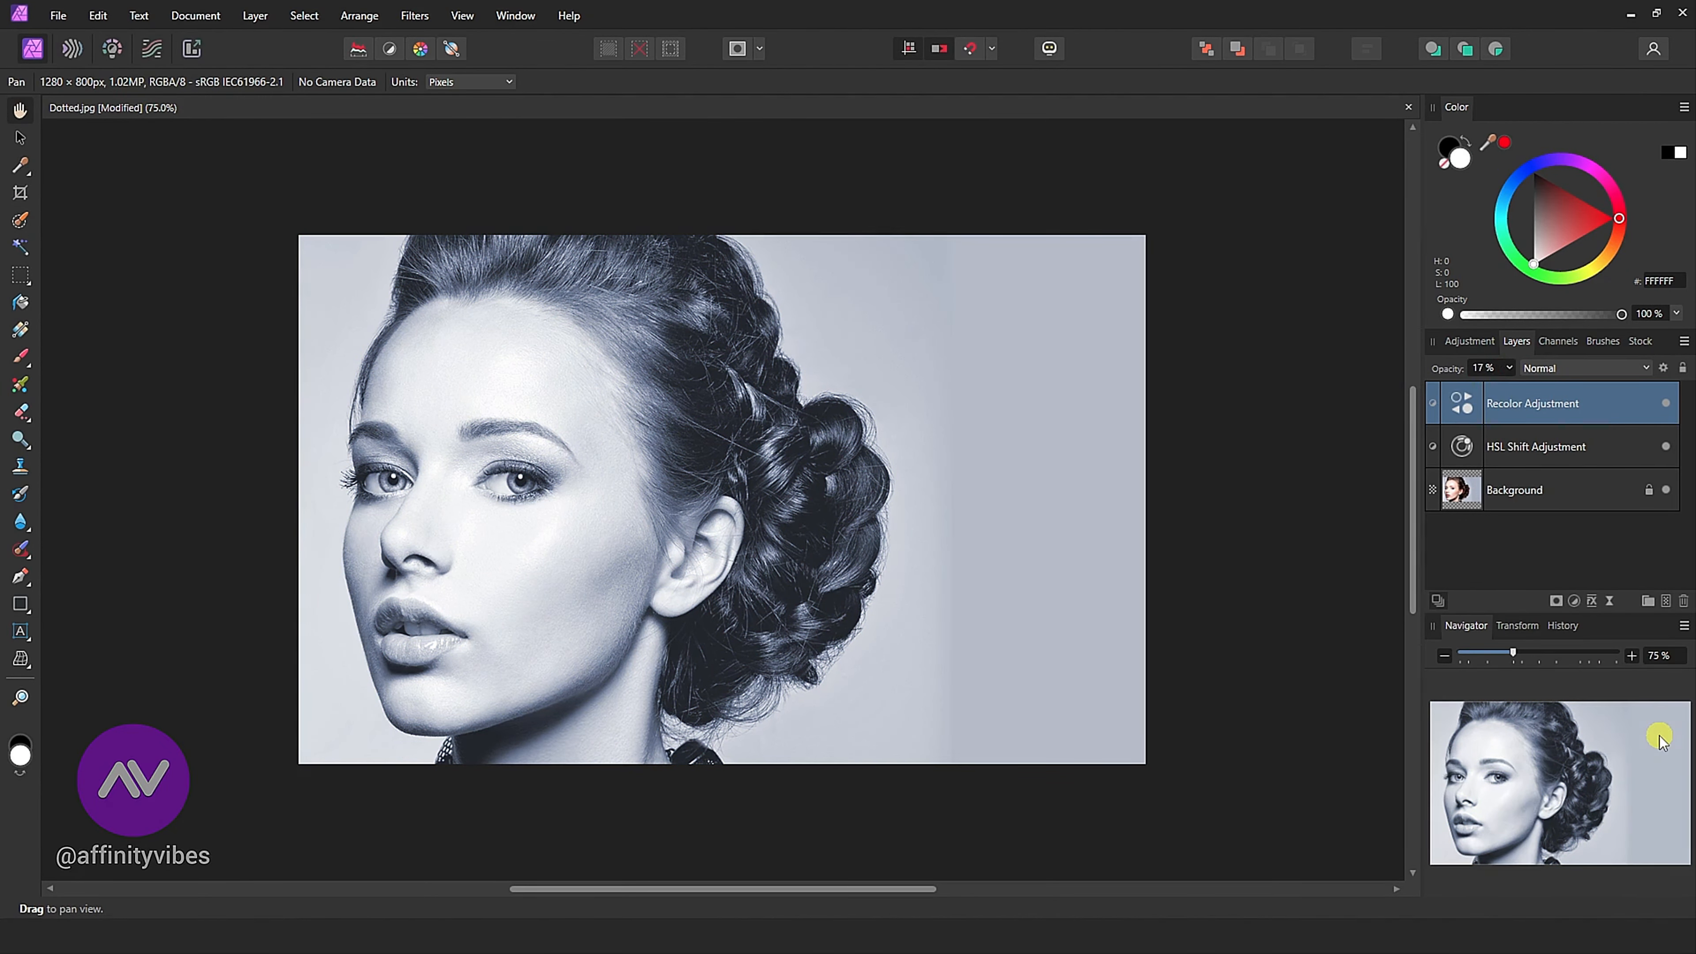
Step: Group the portrait with its Recolor and HSL Shift adjustments under a merged pixel layer, and open the Dotted Halftone image
click(1552, 488)
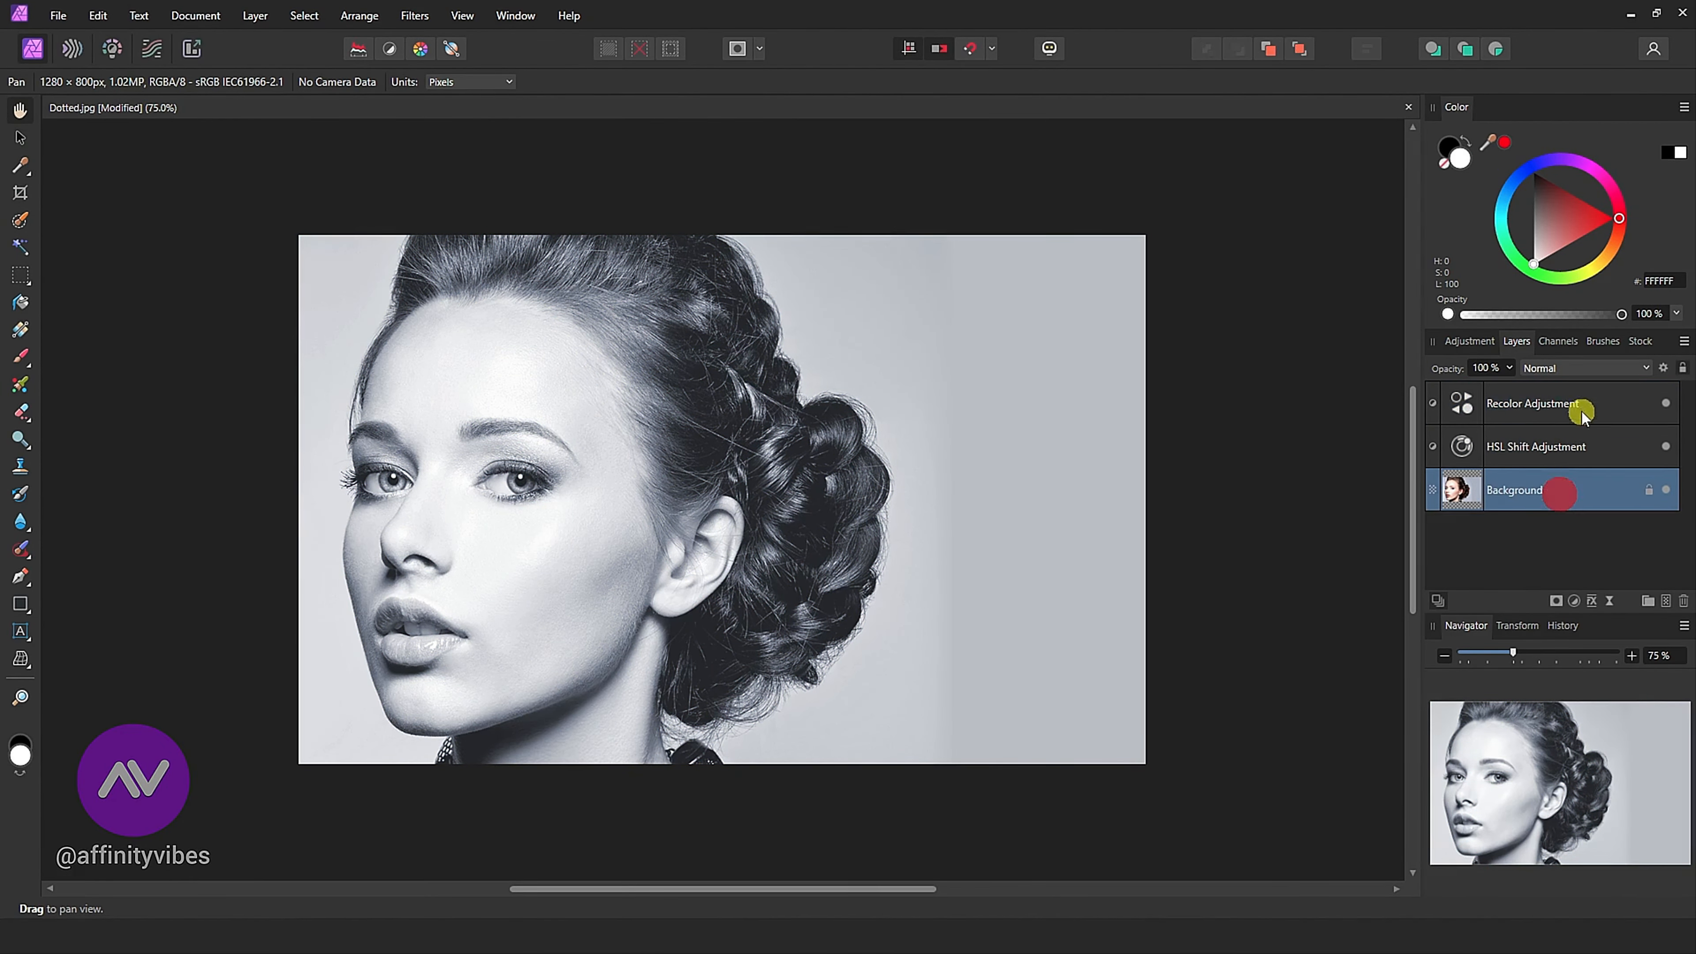
click(686, 324)
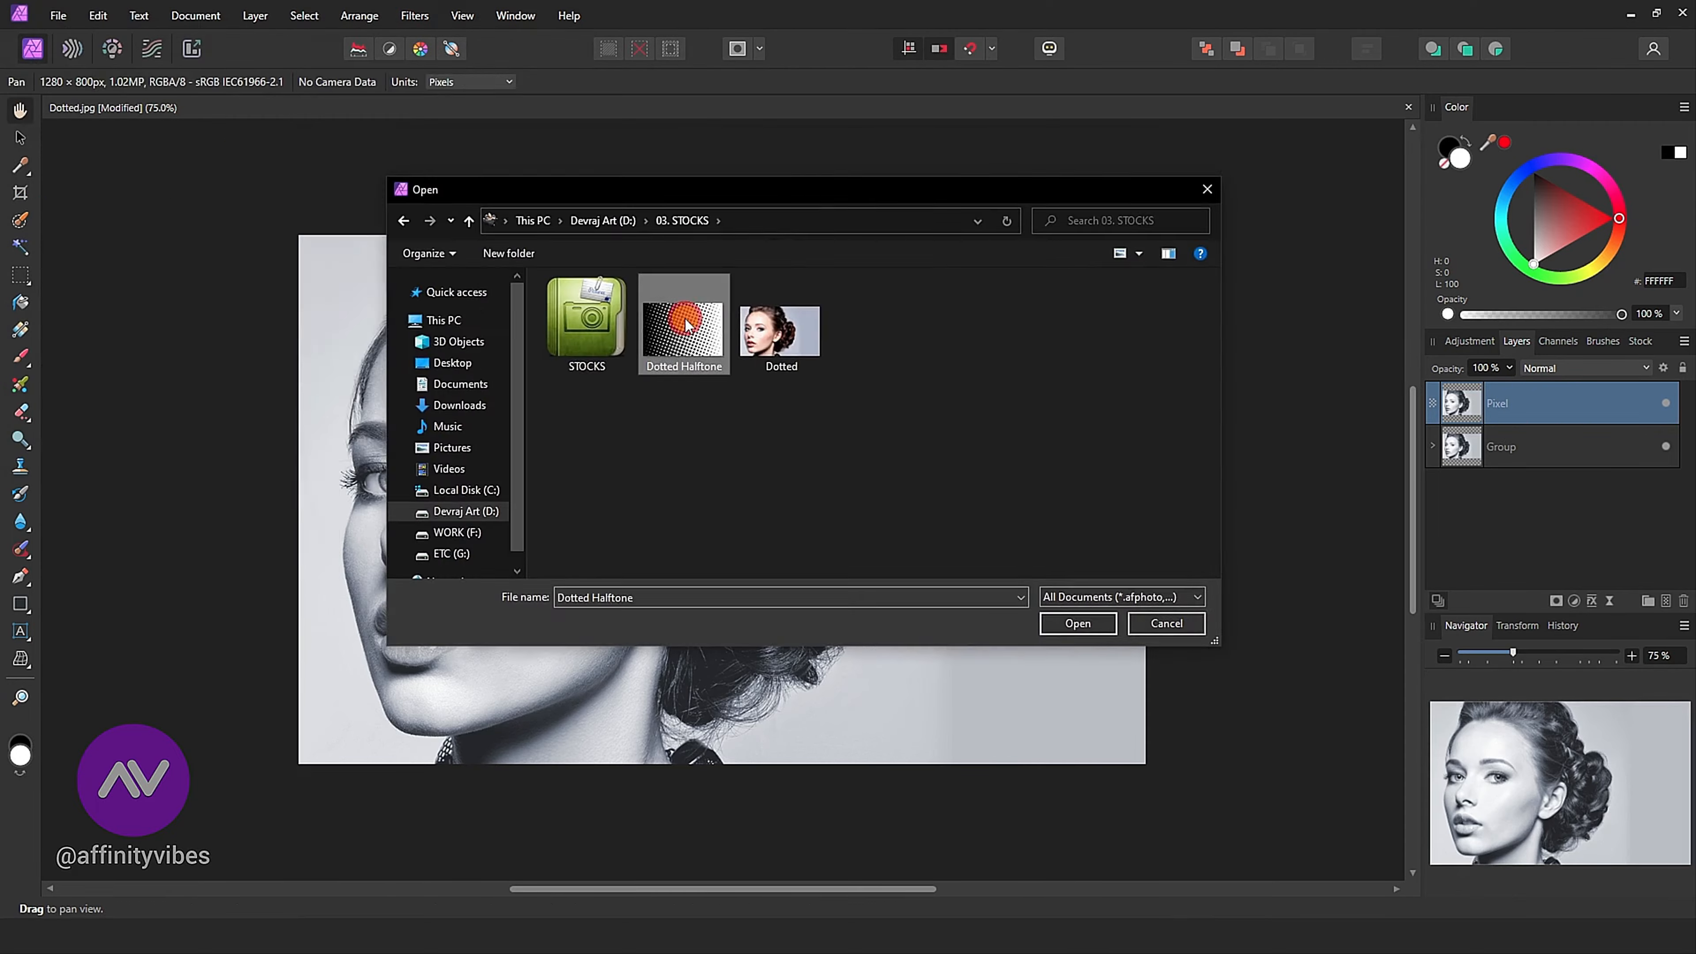
double_click(686, 324)
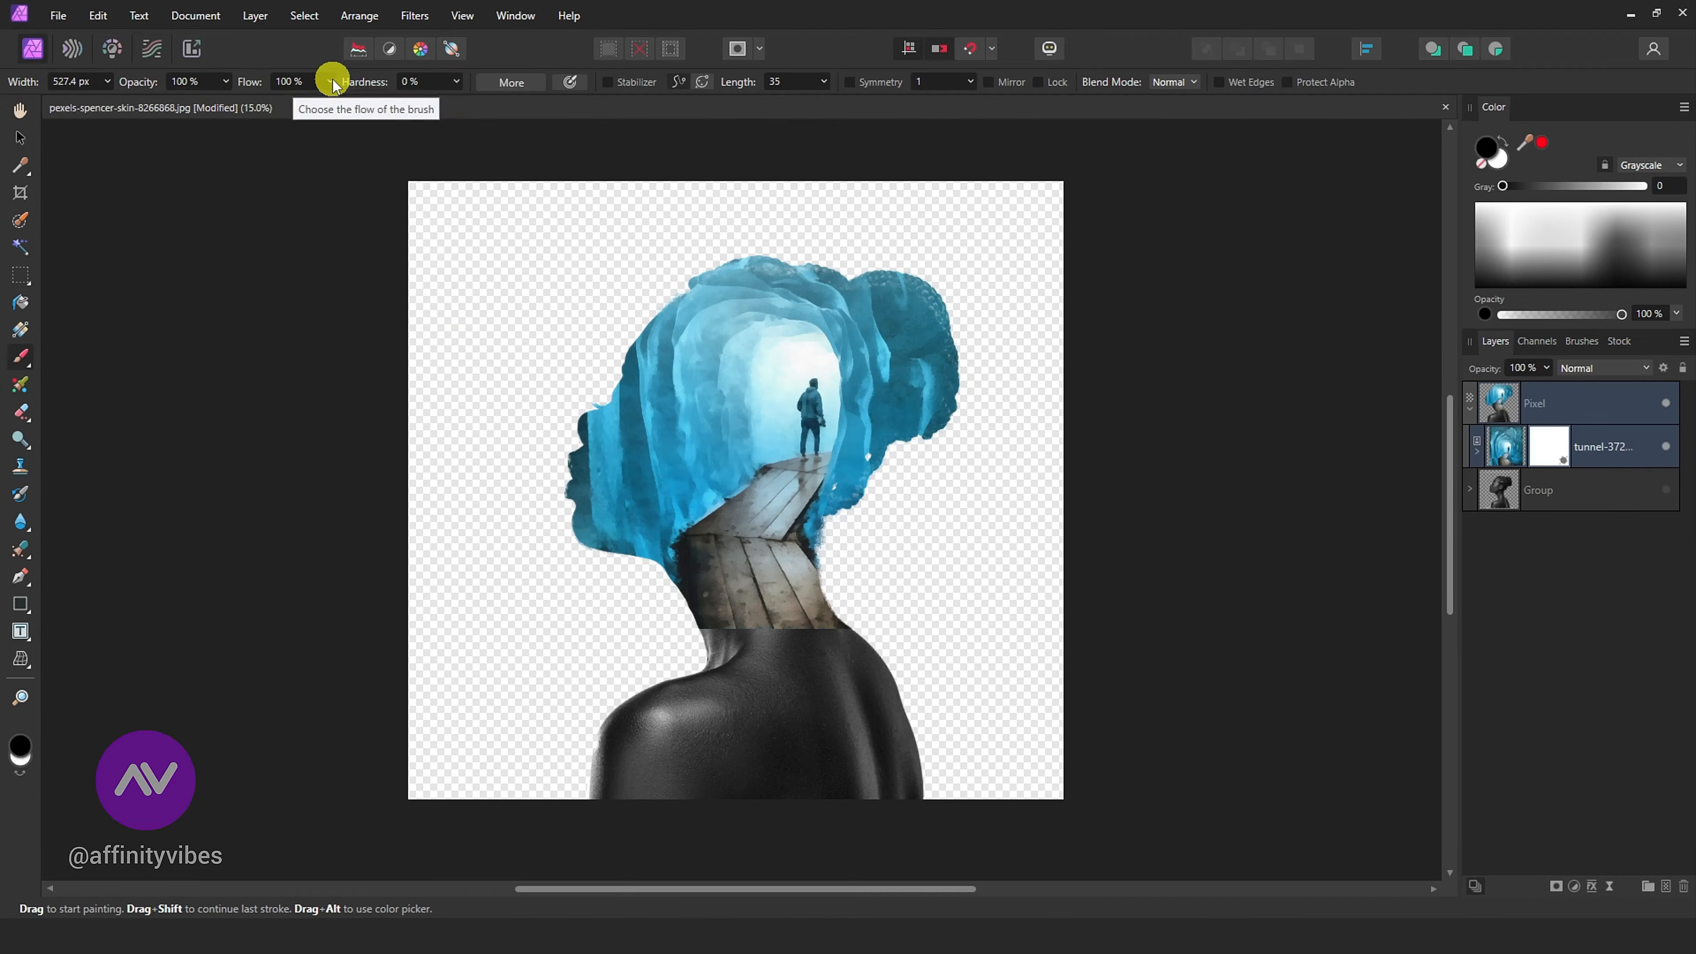
Step: Paint black on the layer masks with a soft brush to blend the tunnel into the silhouette and reveal the boat in the city
drag(957, 302, 663, 465)
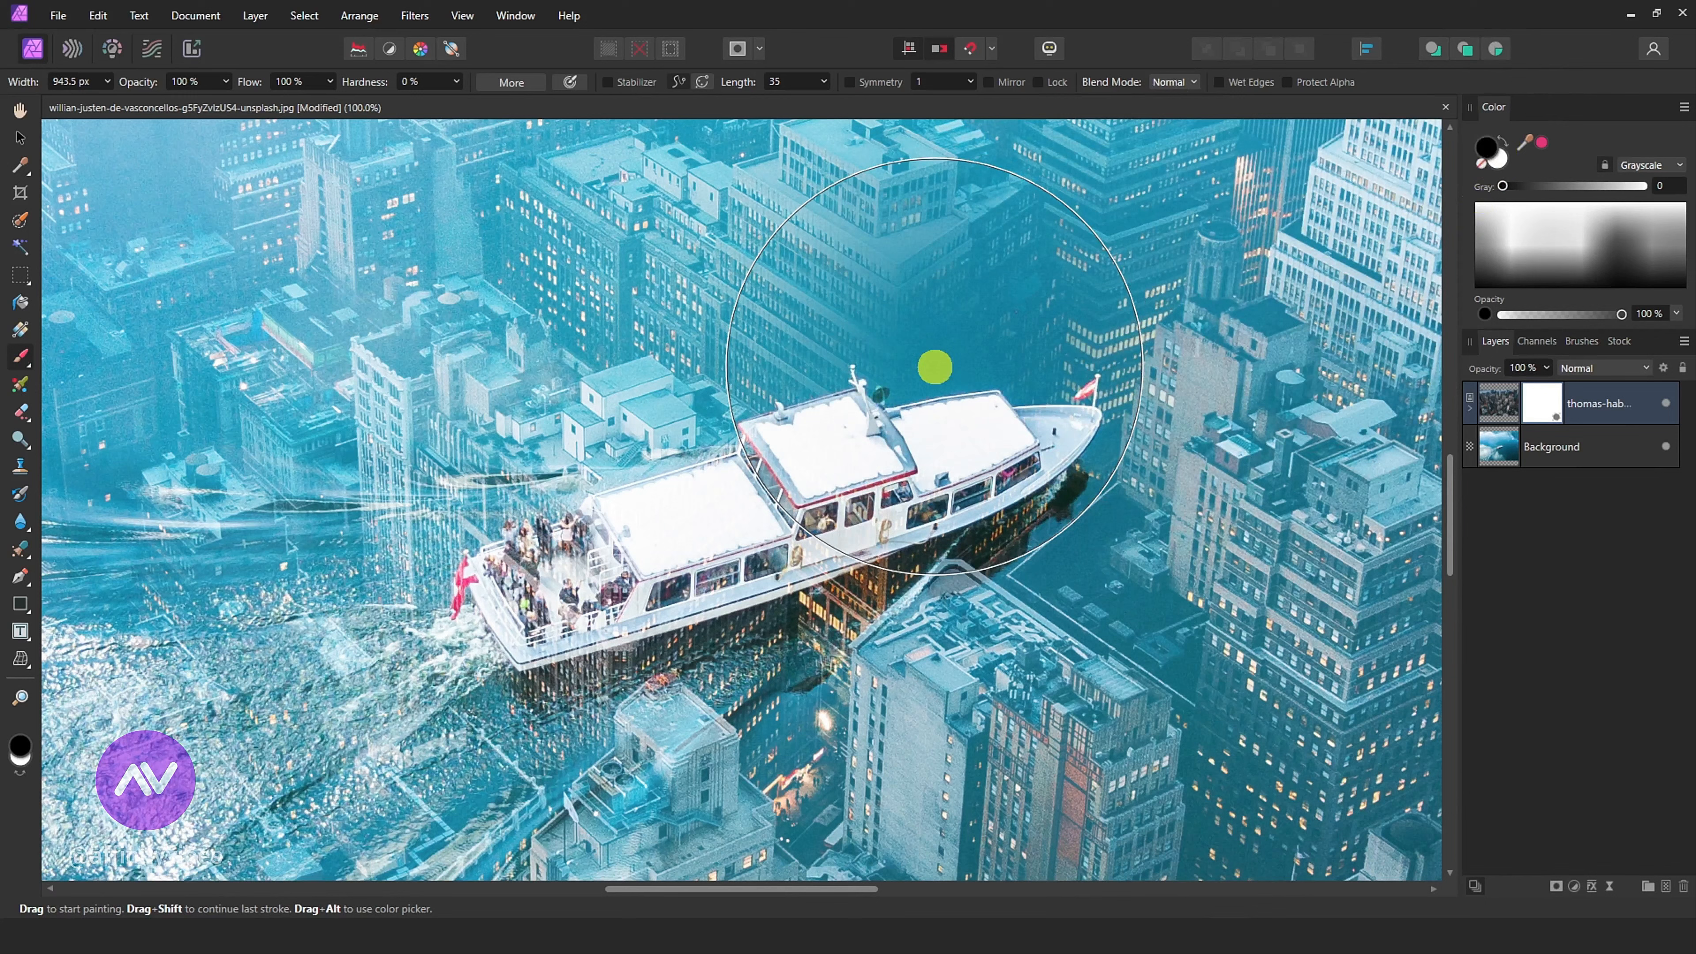
drag(927, 368, 720, 483)
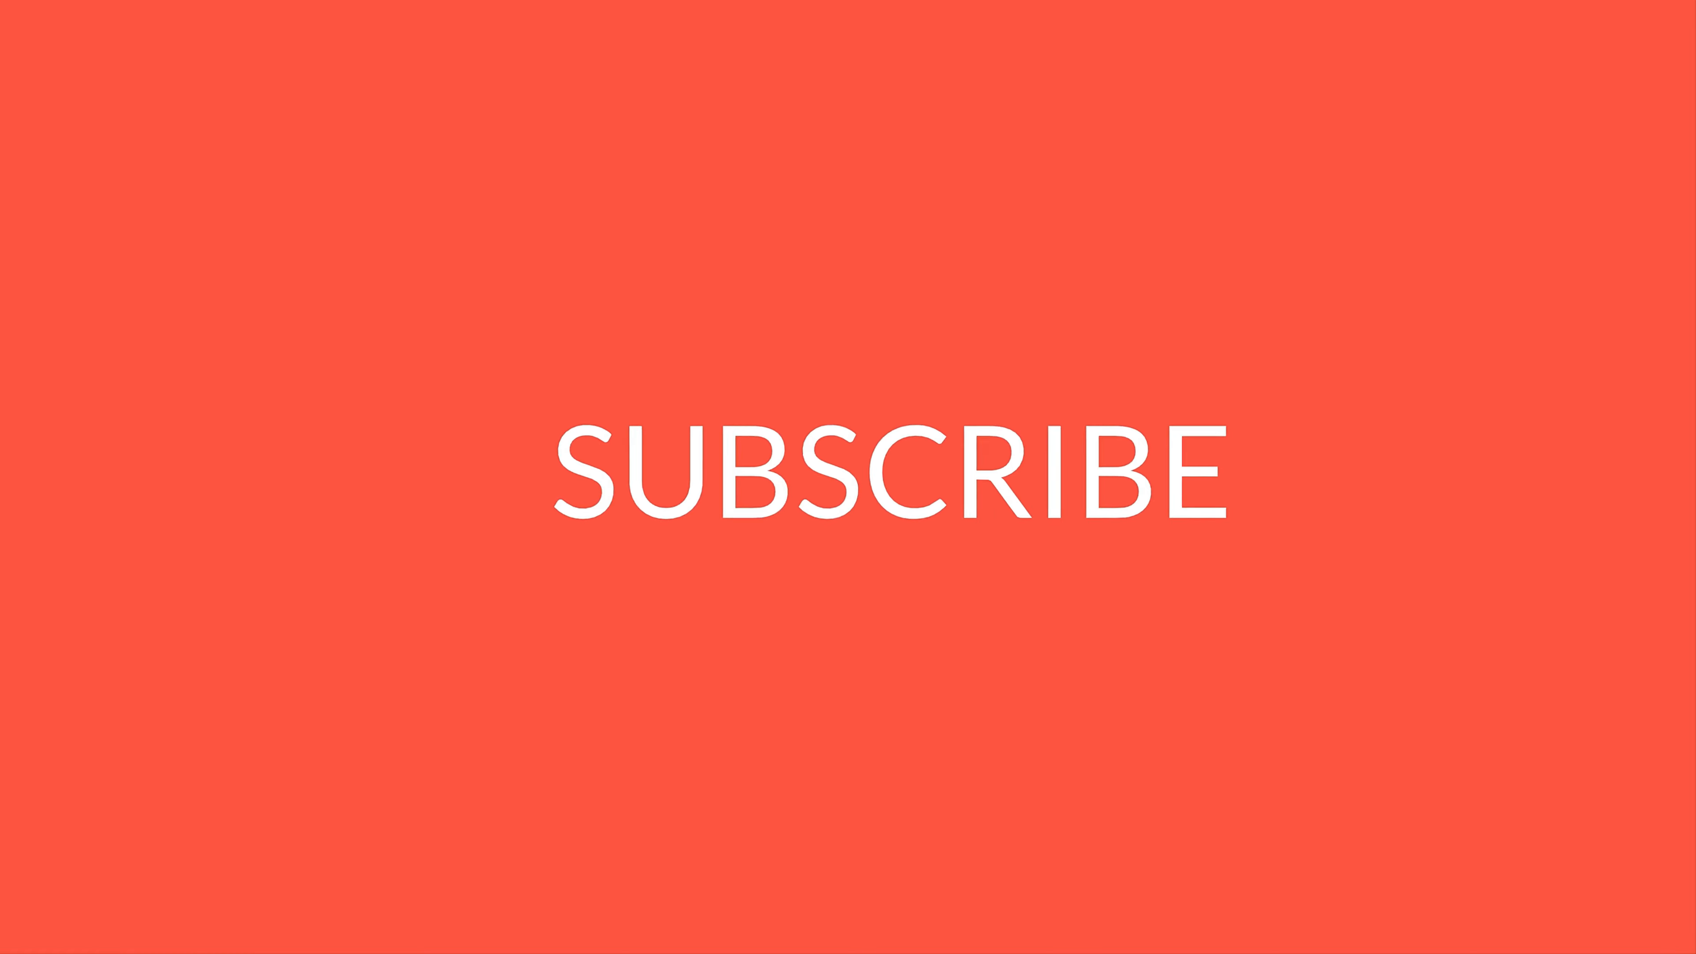